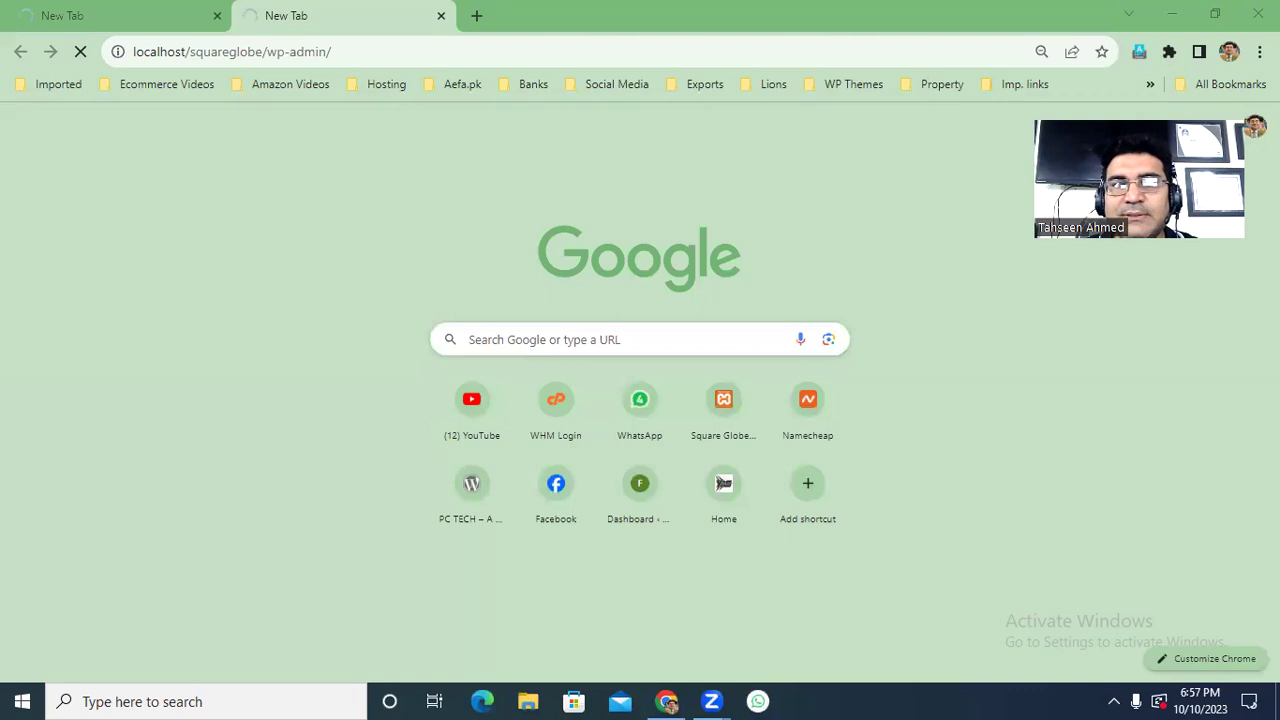
Bring Chrome to the front and switch to the tab loading localhost/squareglobe.
click(905, 118)
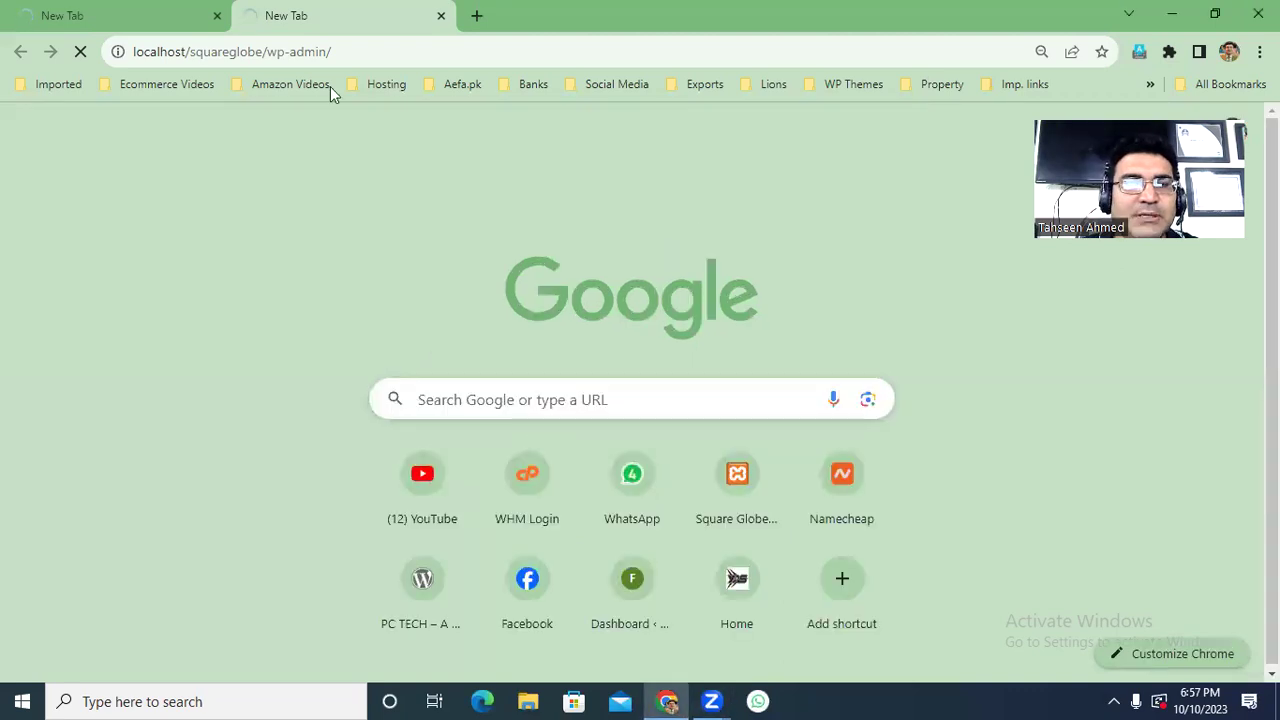
click(143, 22)
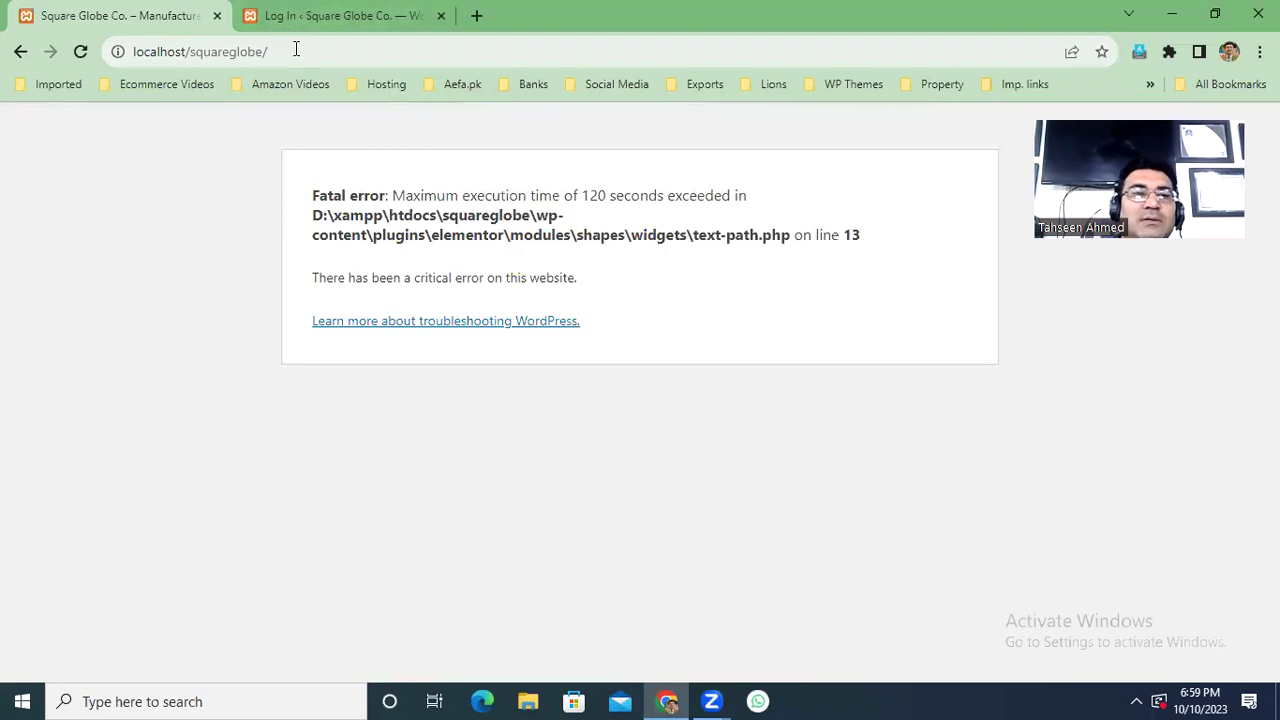
Reload the localhost/squareglobe home page so the storefront displays normally.
click(295, 50)
key(Return)
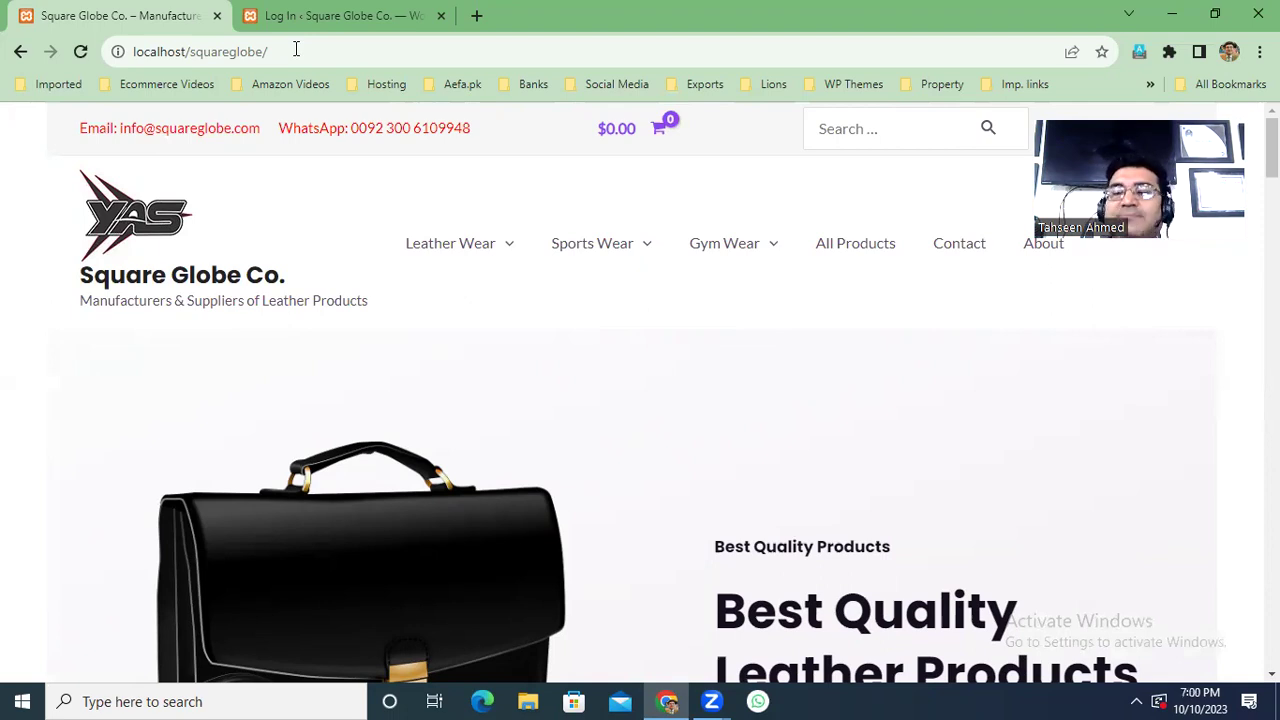
Log in to the Square Globe admin and open the Leather Jacket category in the storefront tab.
click(340, 15)
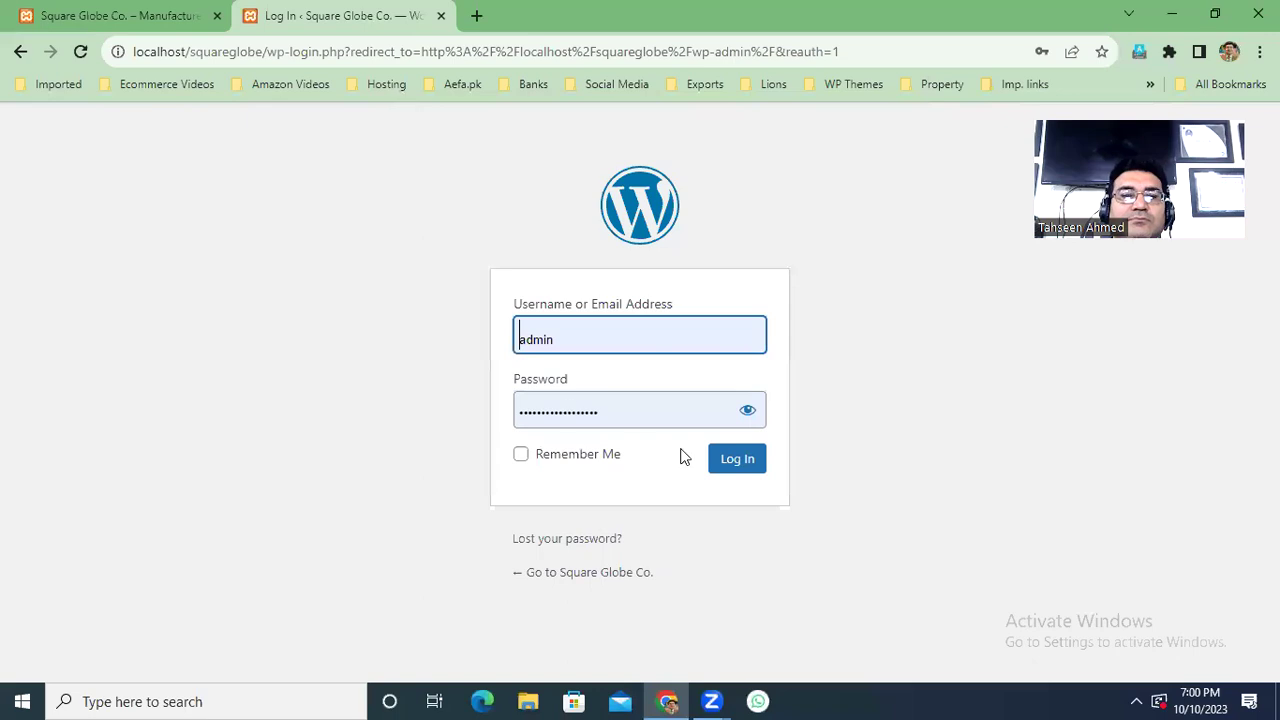
click(738, 460)
click(118, 15)
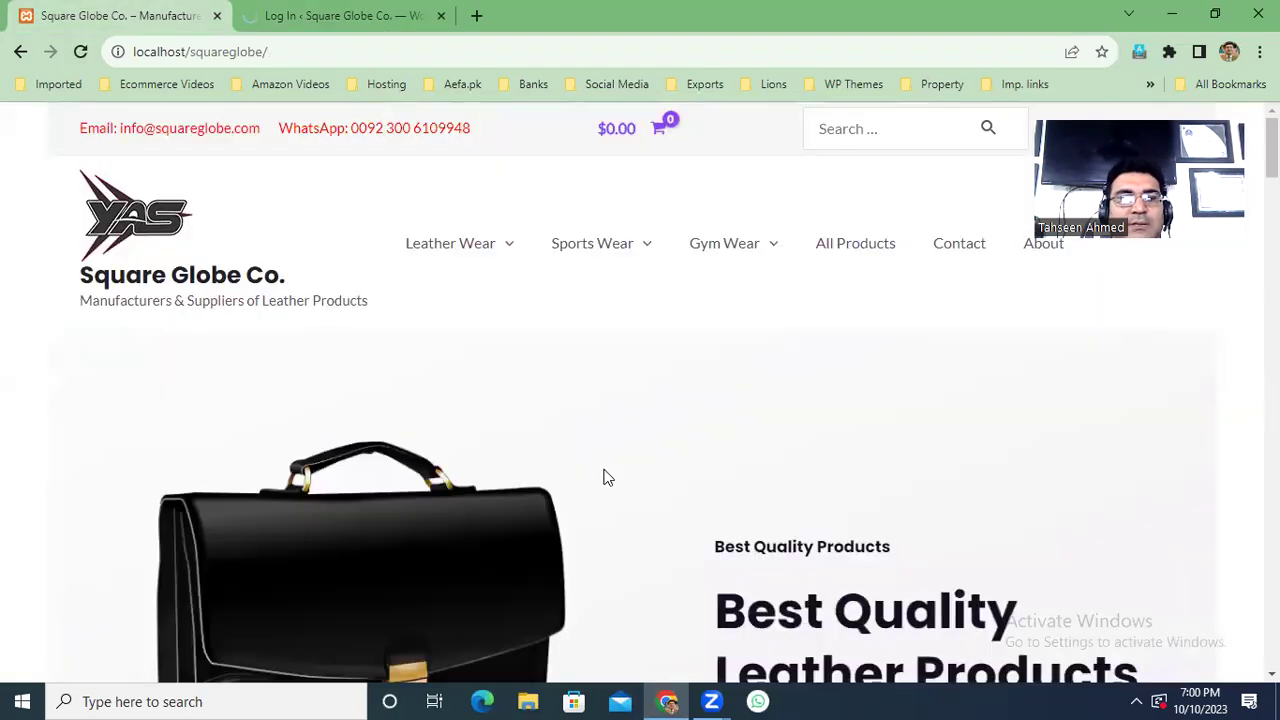
mouse_move(502, 249)
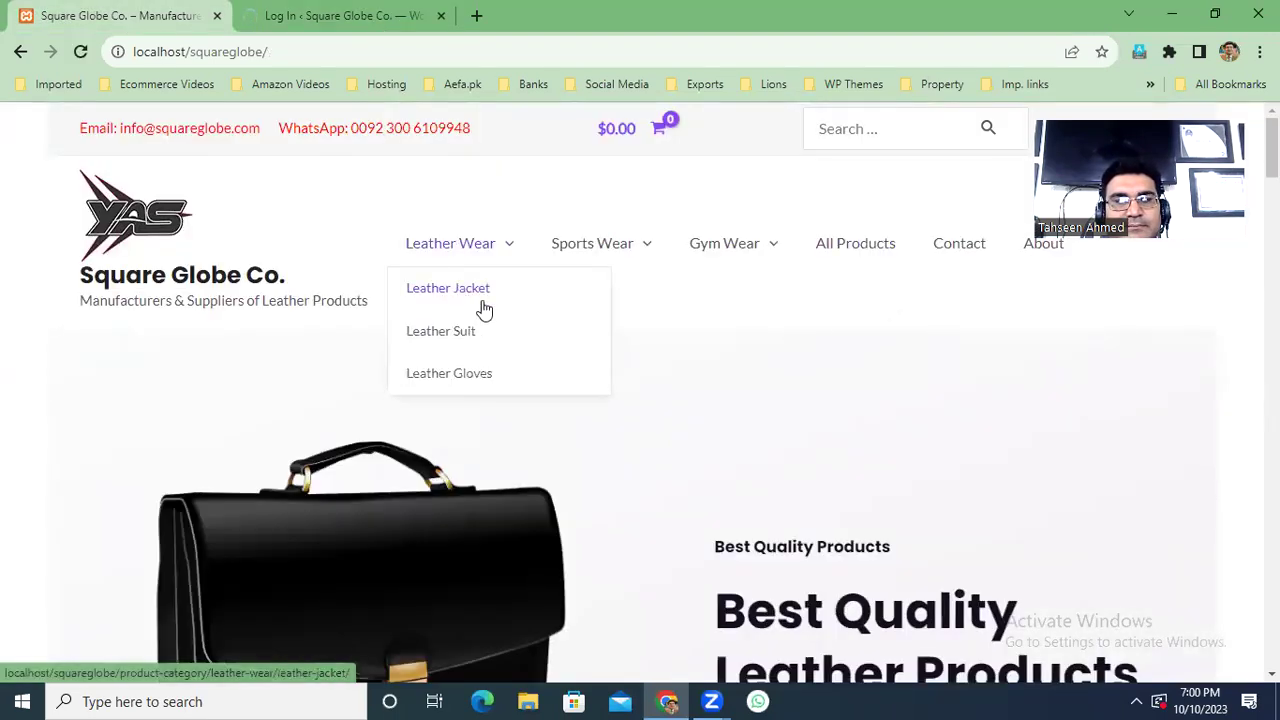
click(479, 301)
click(402, 12)
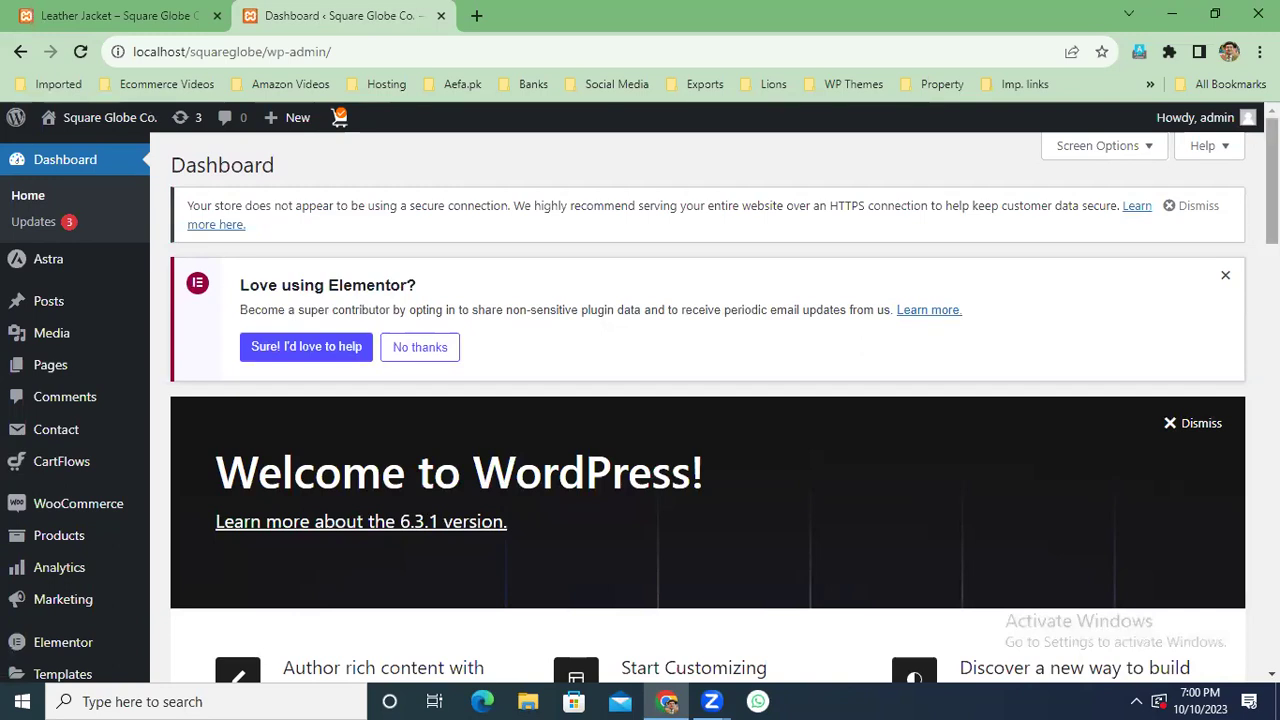
Open WooCommerce Settings and go to the Shipping zones list.
scroll(708, 400, down, 1)
drag(1272, 201, 1272, 215)
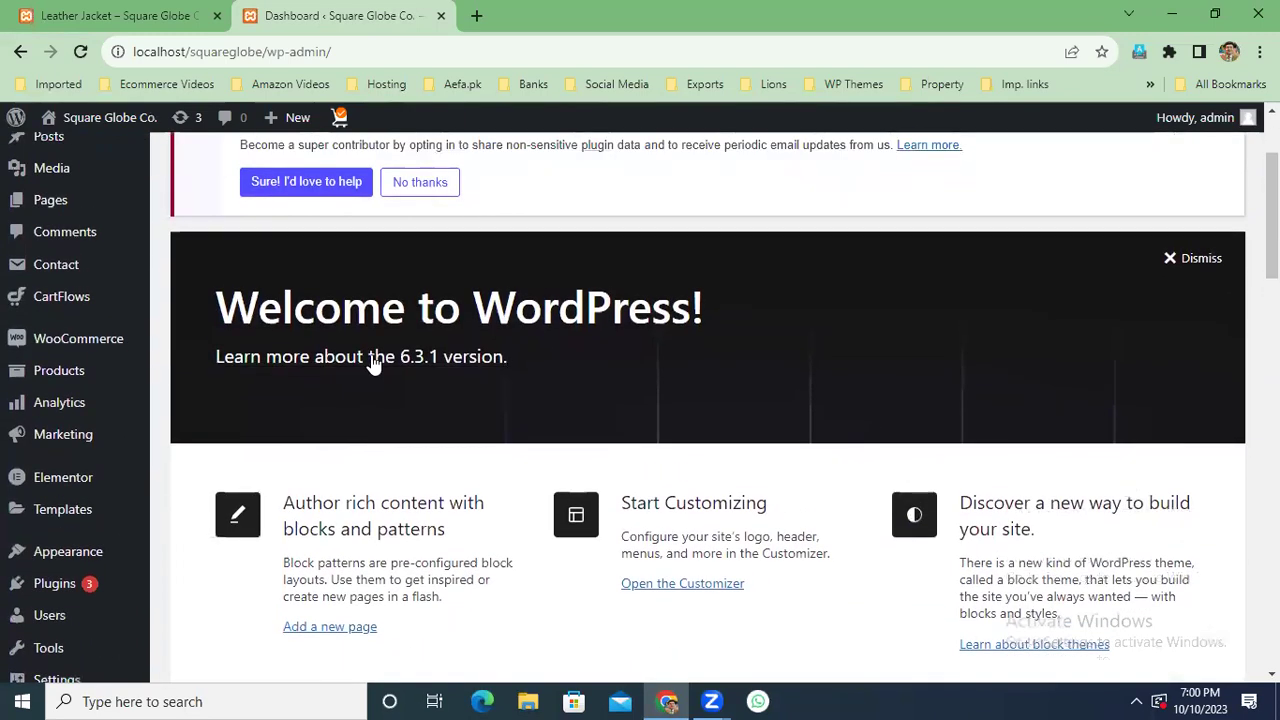
mouse_move(90, 342)
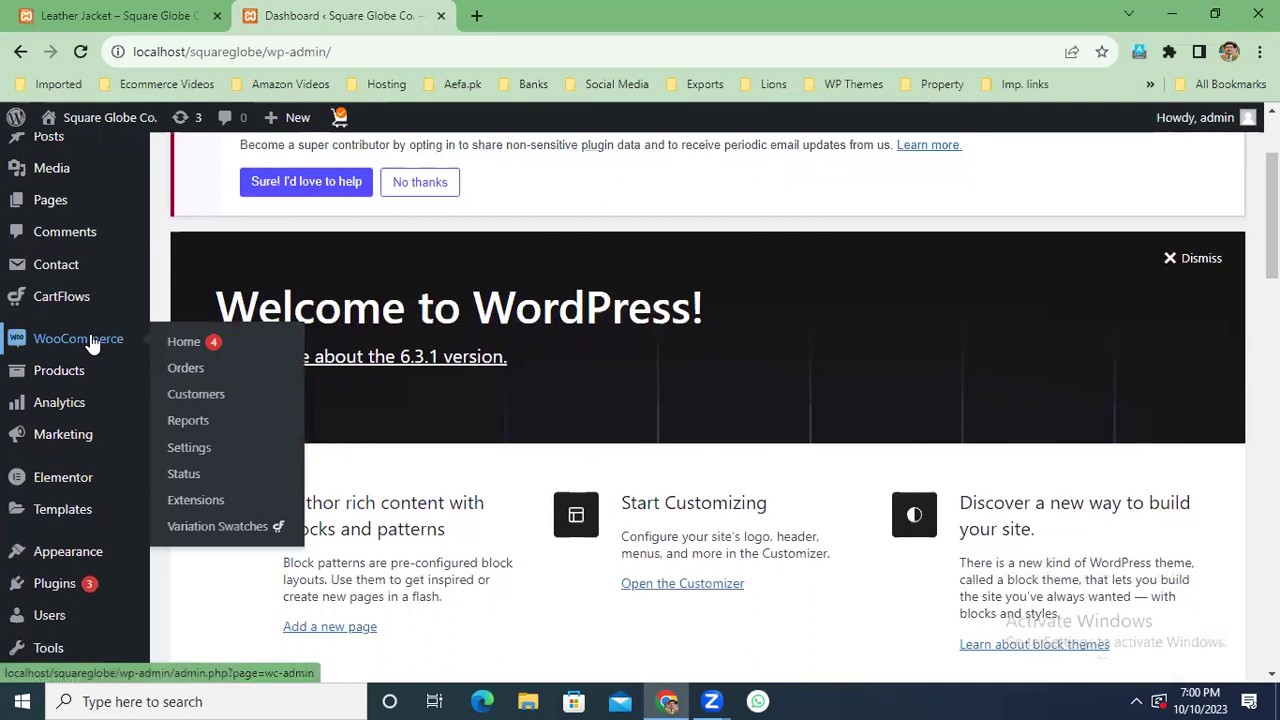
click(193, 450)
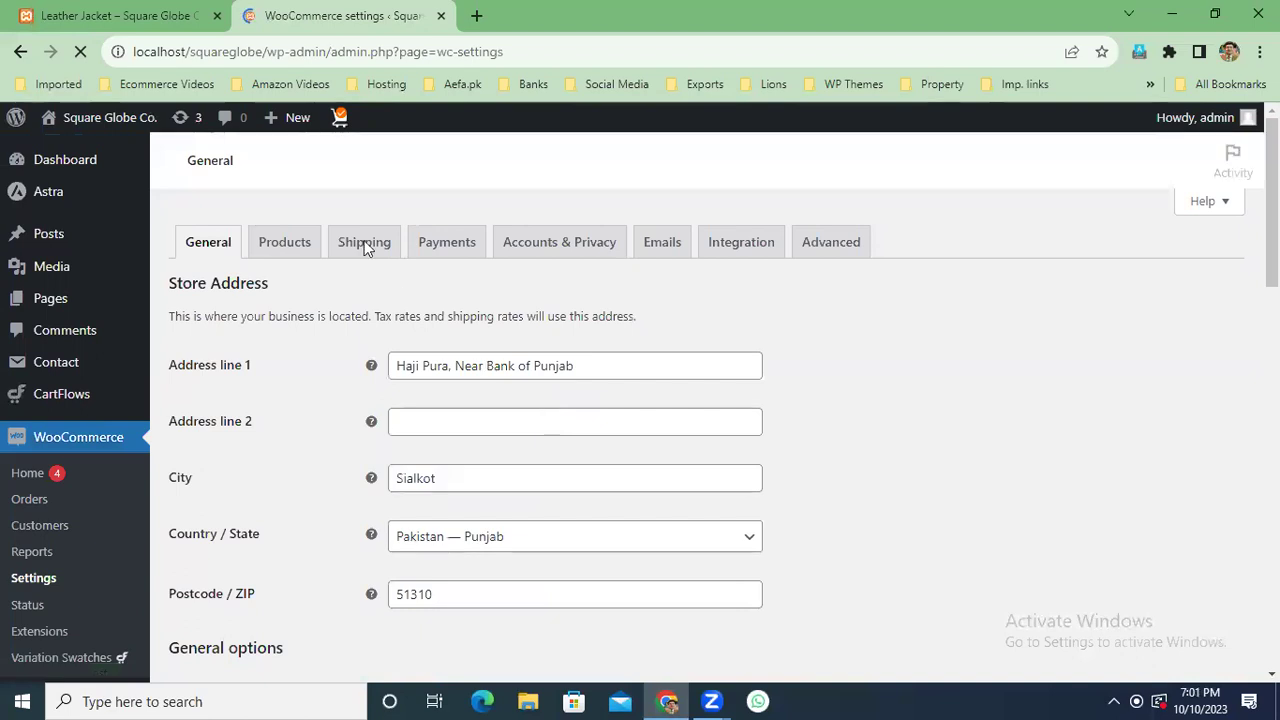
click(390, 257)
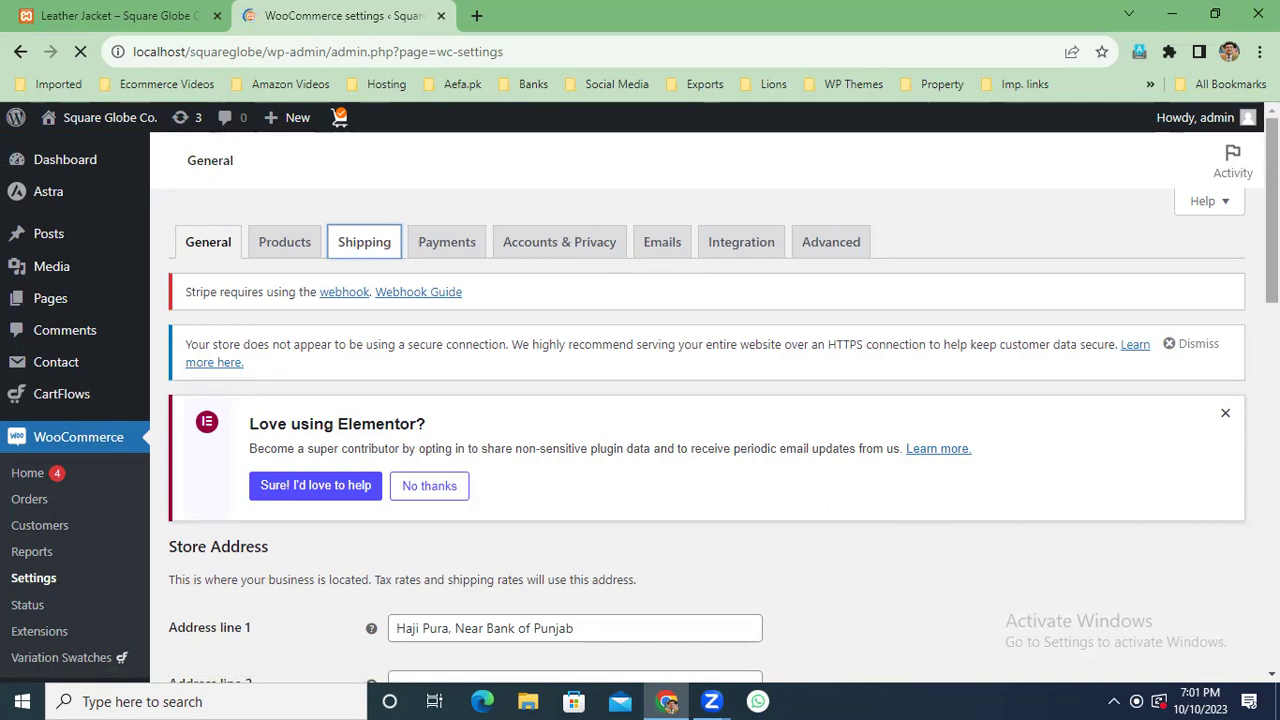
Check the single-product Leather Jacket category in the storefront tab, back to the settings tab.
click(168, 16)
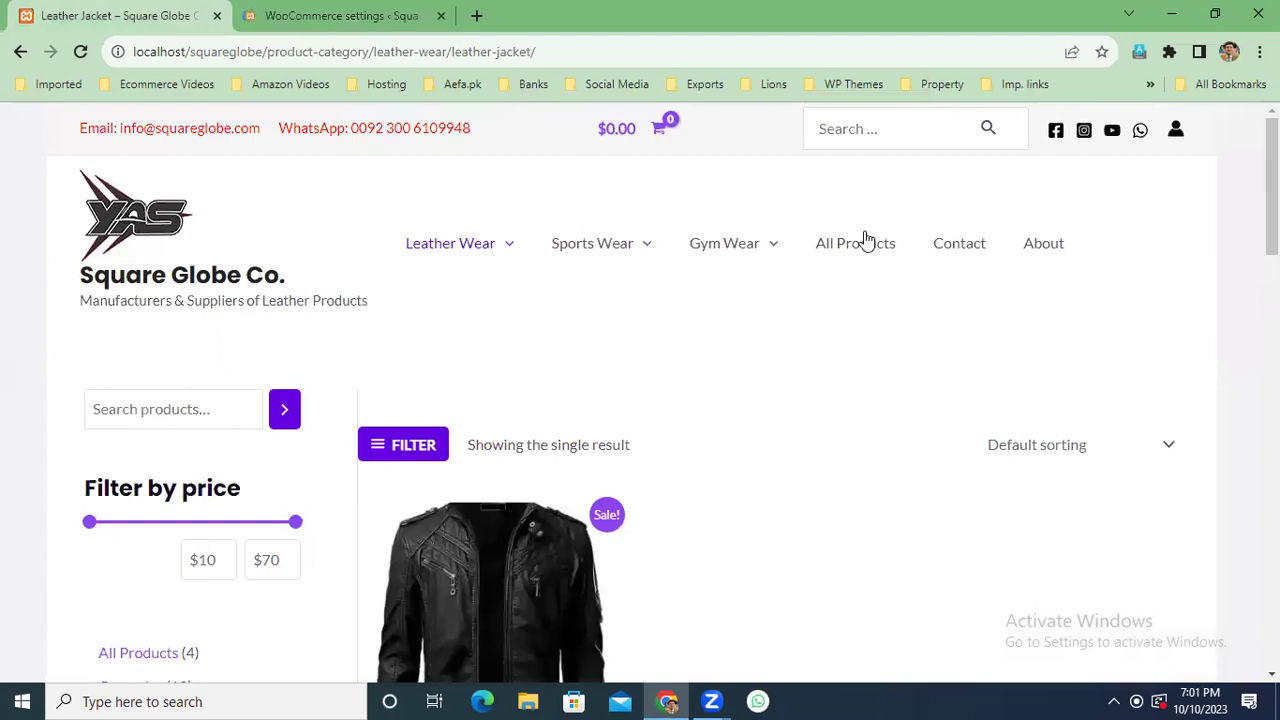
mouse_move(480, 248)
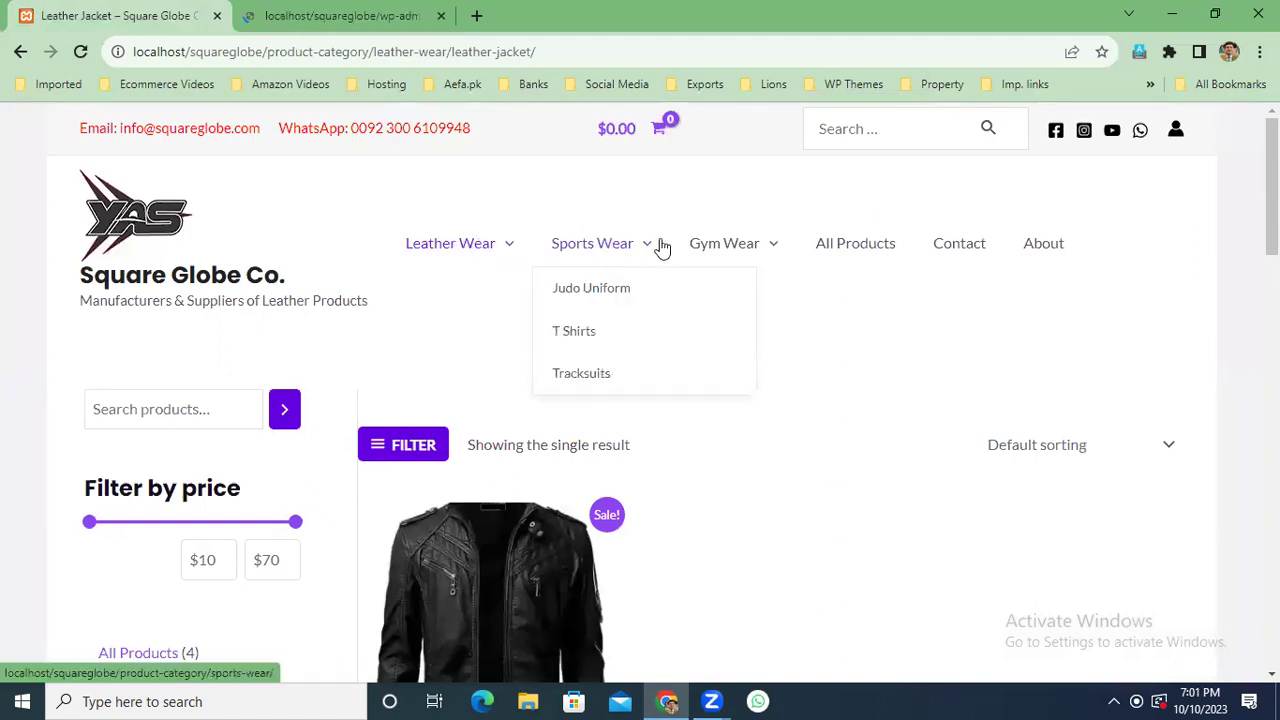
mouse_move(740, 248)
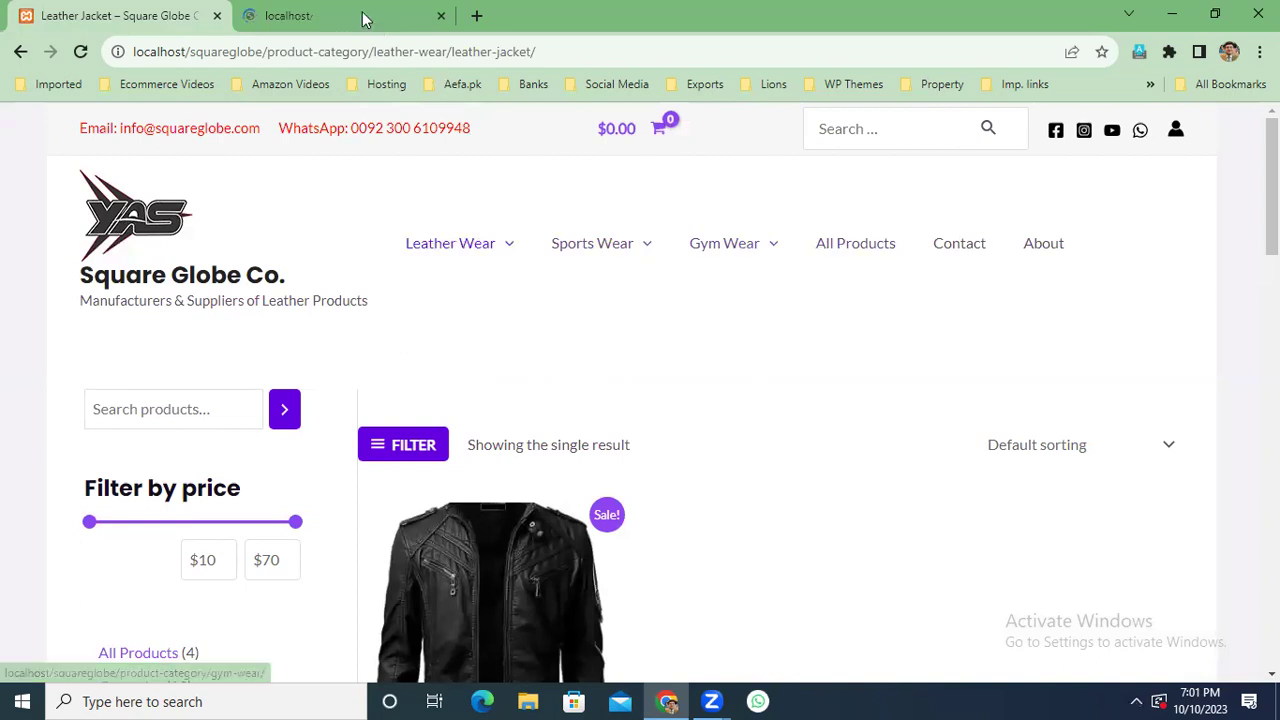
click(365, 12)
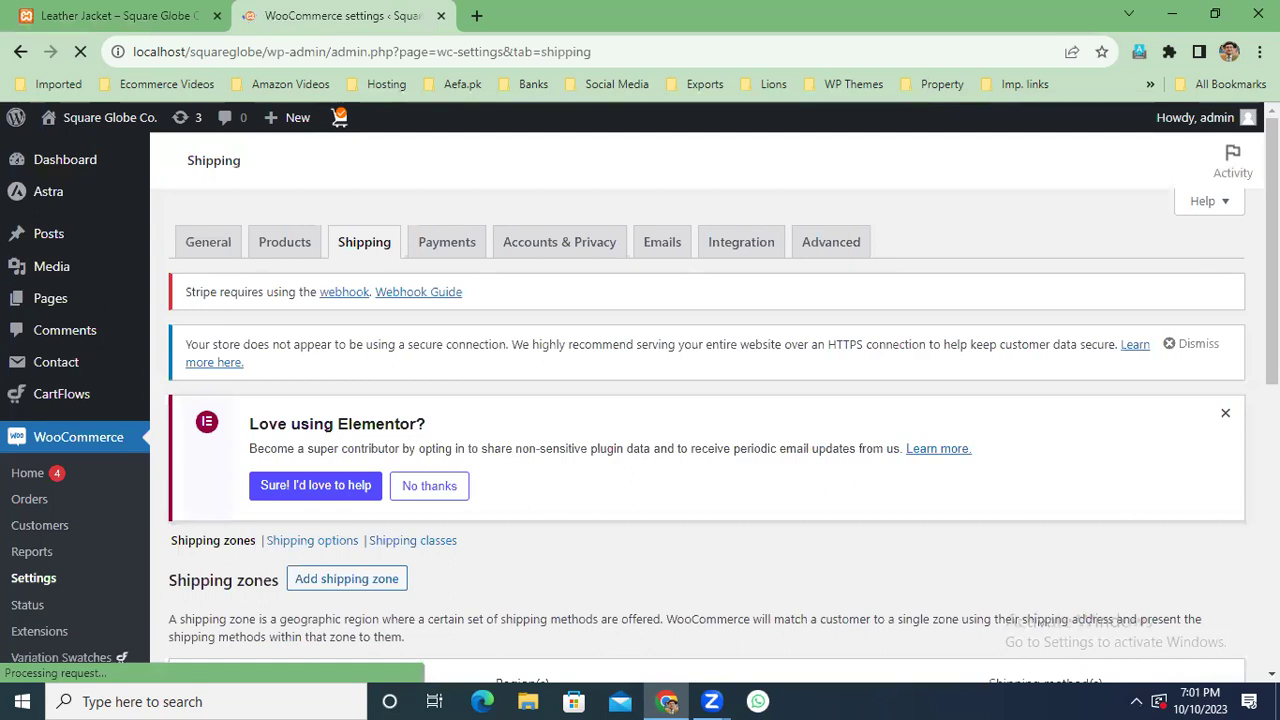
Open the Europe zone (Belgium, France, Germany, Italy, Spain) from the Shipping zones list.
scroll(700, 400, down, 3)
scroll(1003, 312, down, 2)
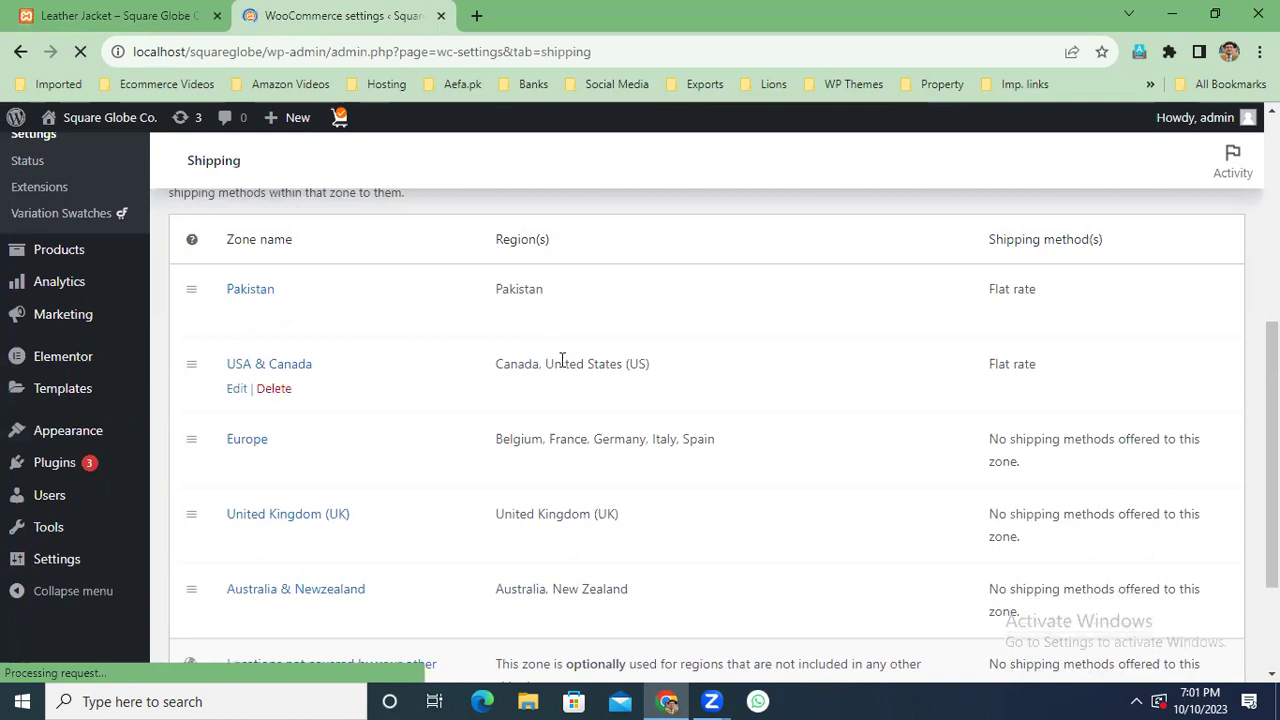
click(248, 441)
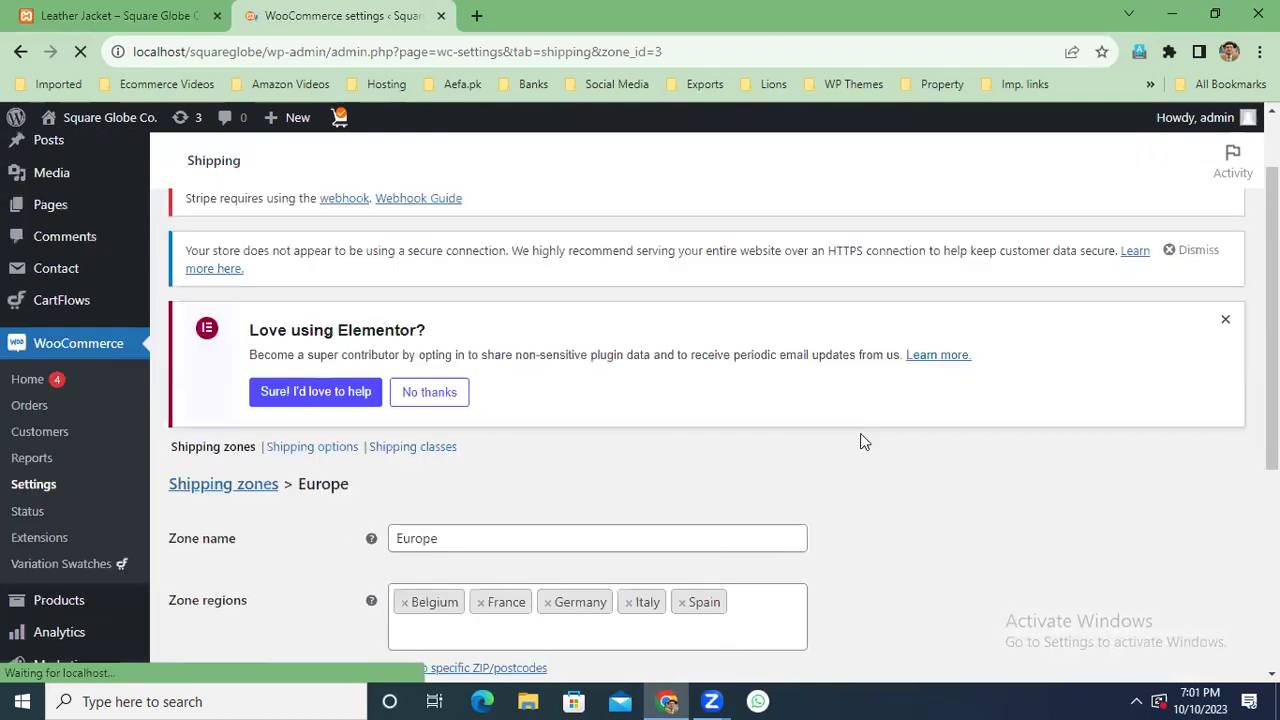
scroll(865, 442, down, 4)
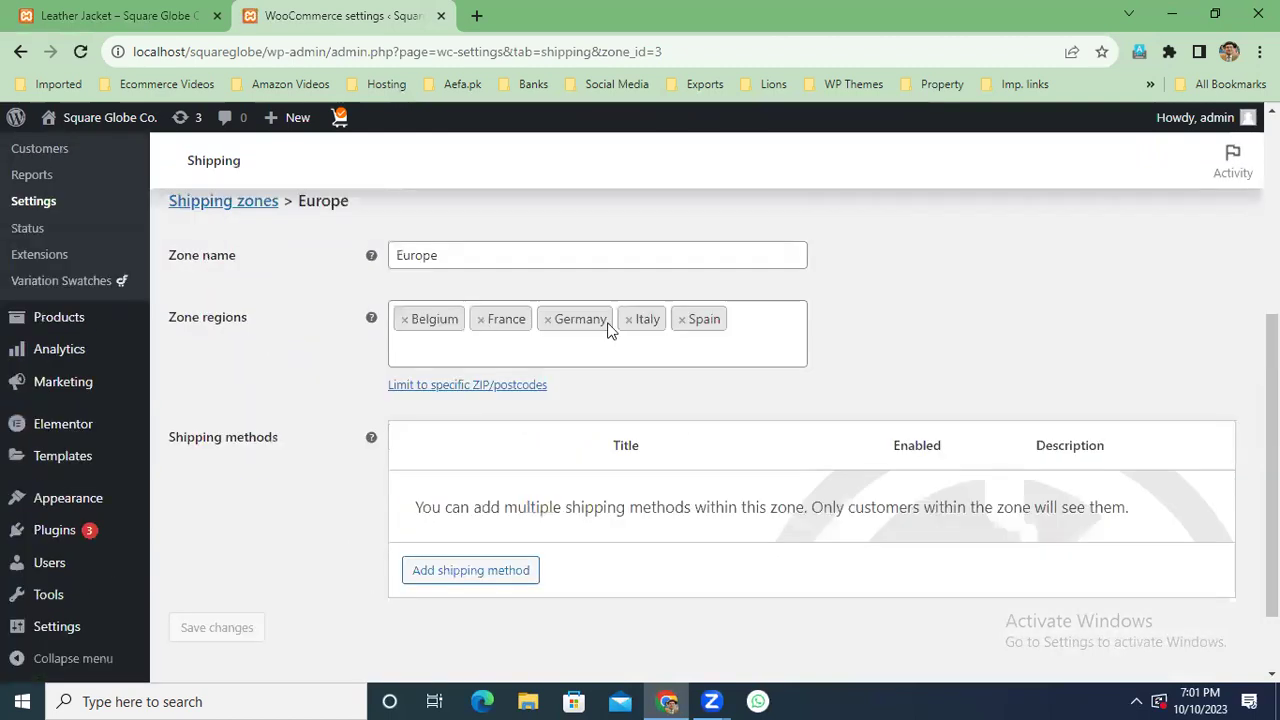
Add a Flat rate to Europe with tax status None and cost 6 * [qty], and save.
click(470, 575)
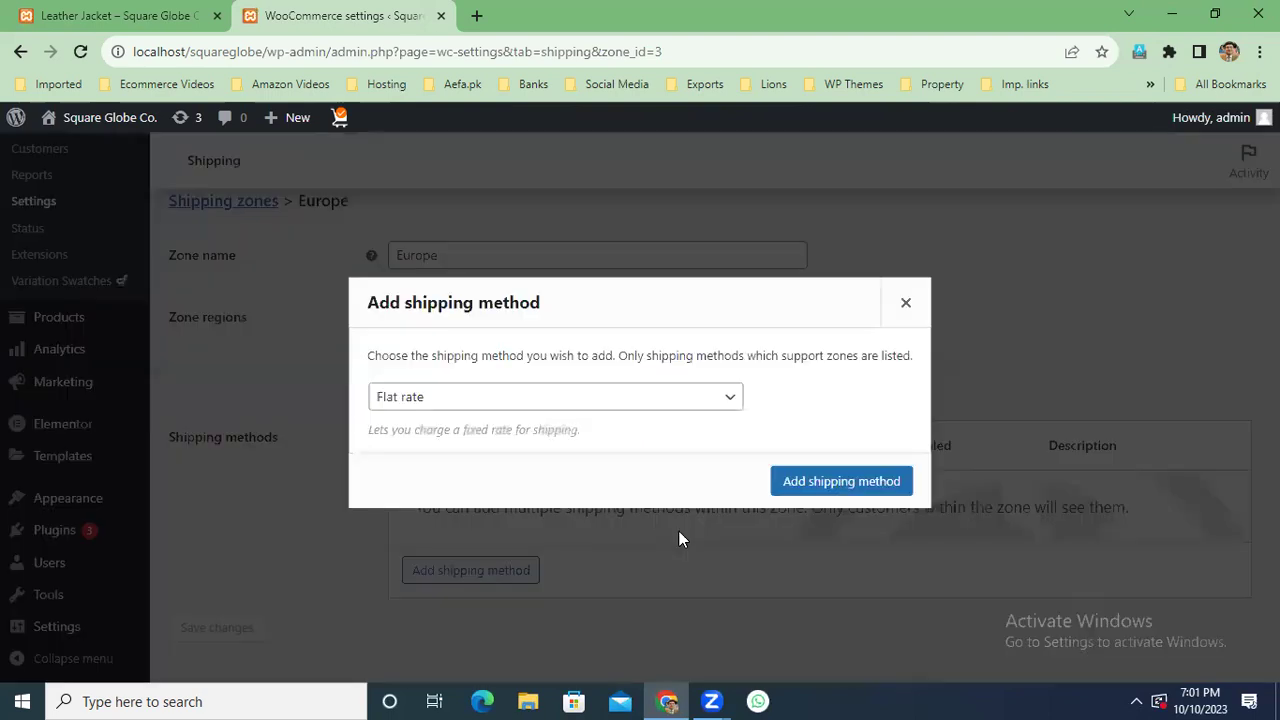
click(824, 484)
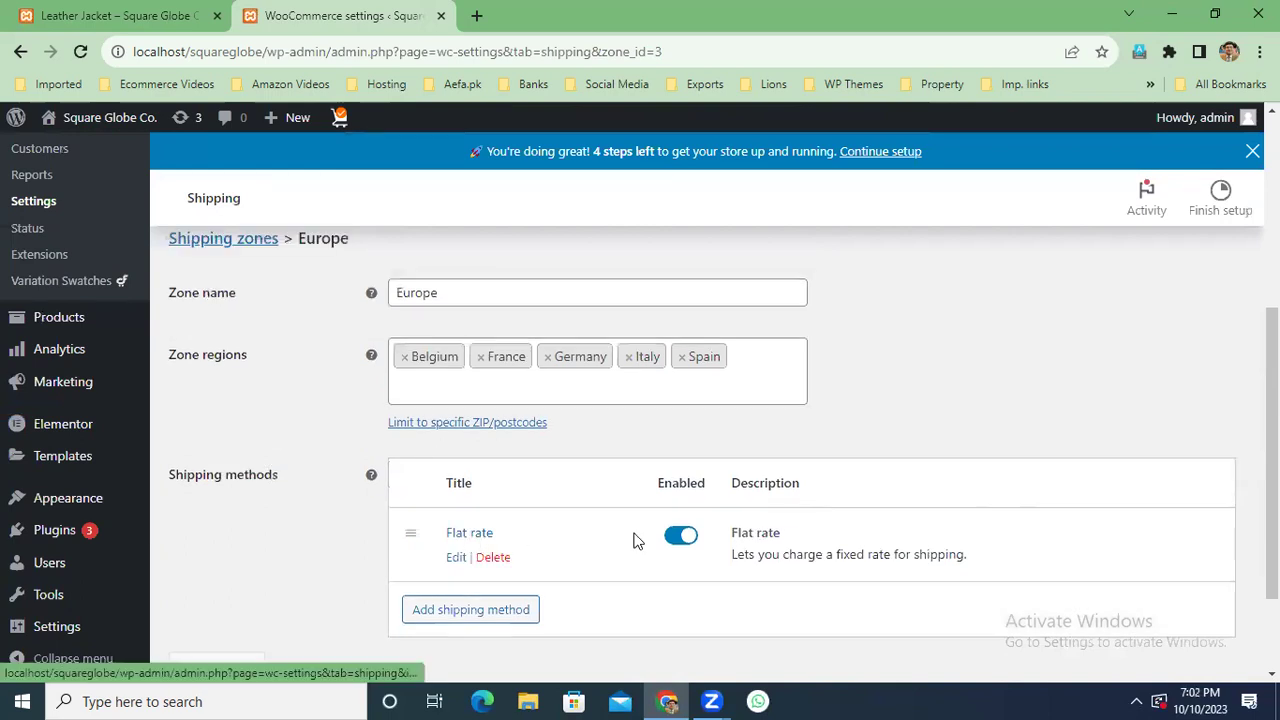
click(636, 540)
click(660, 397)
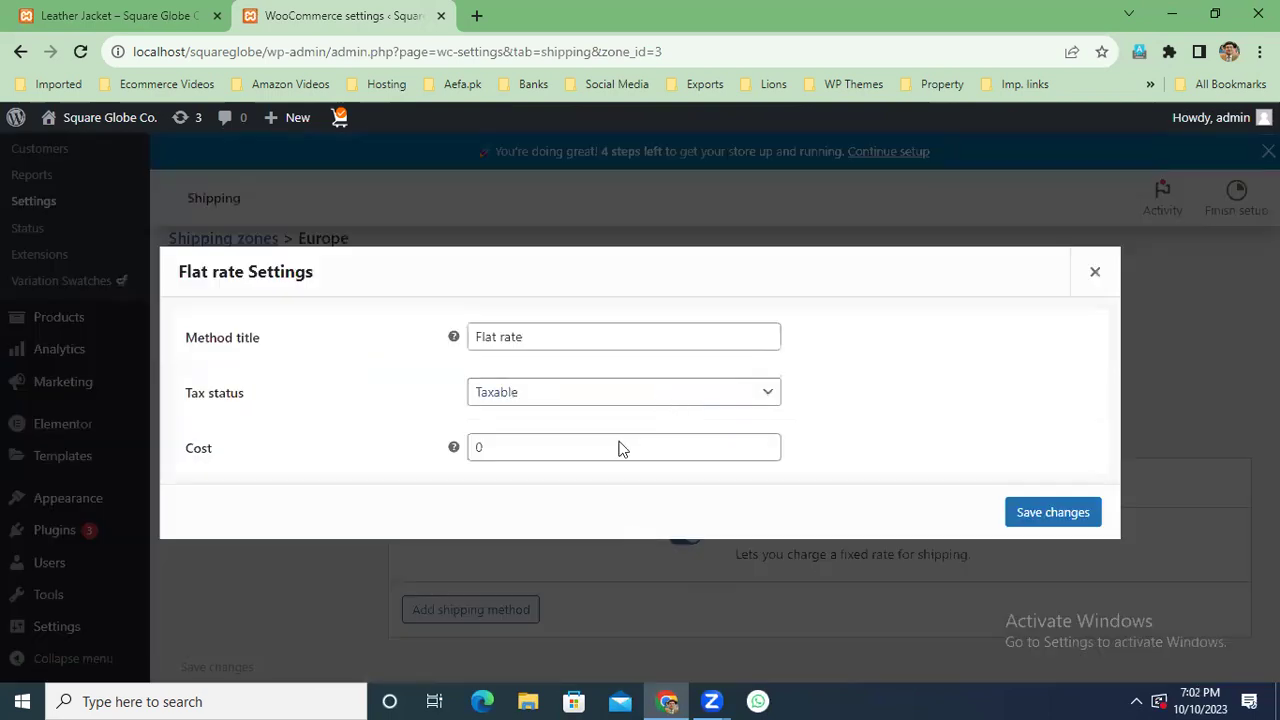
click(586, 446)
key(BackSpace)
text(6)
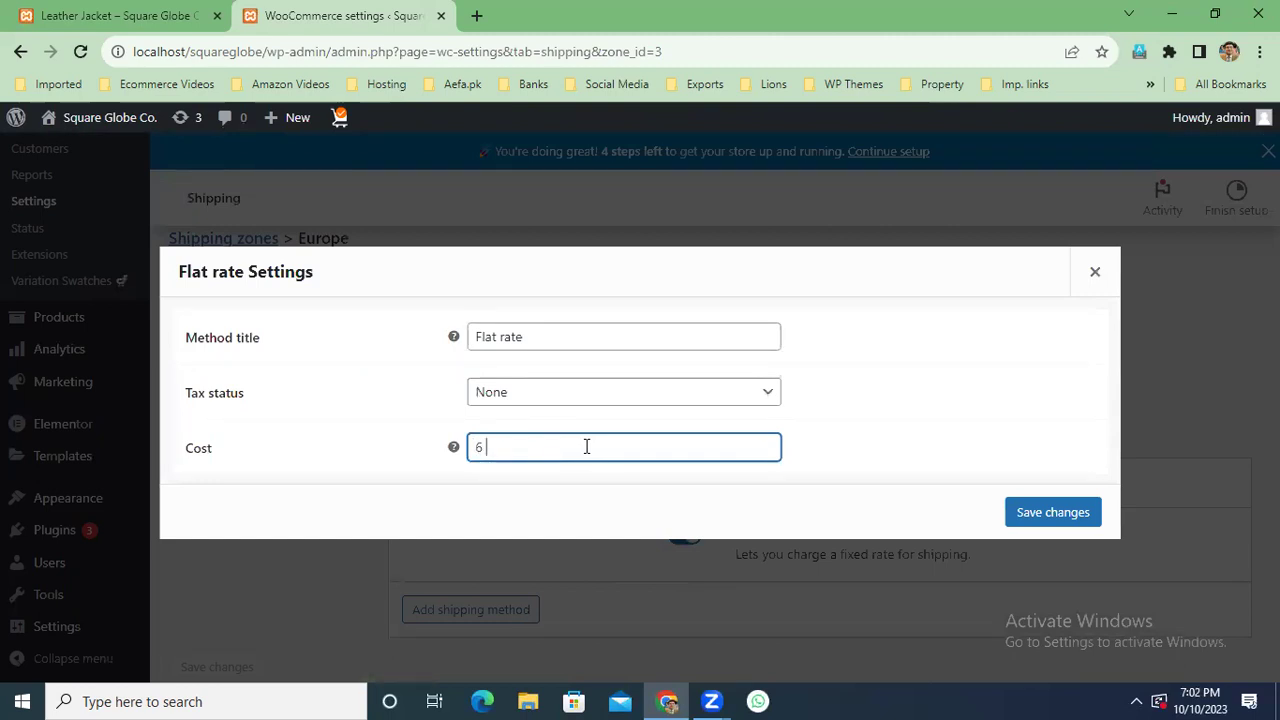
text( * [qty])
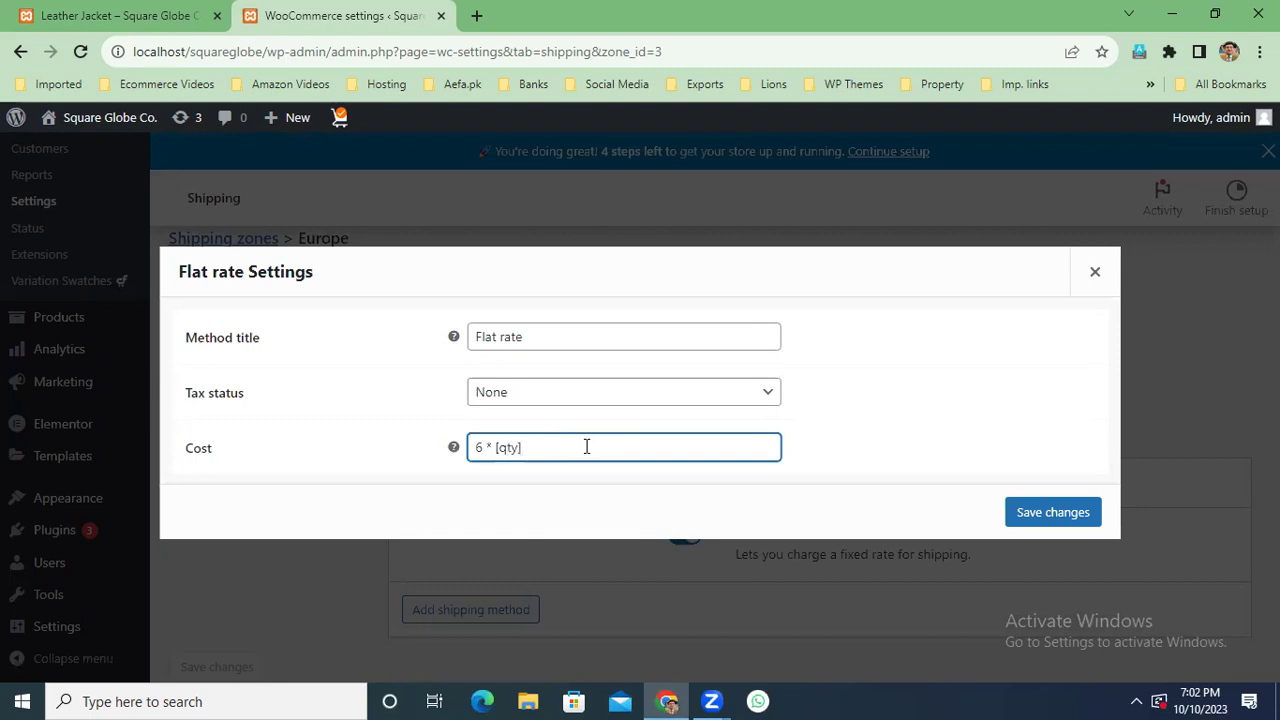
click(1058, 516)
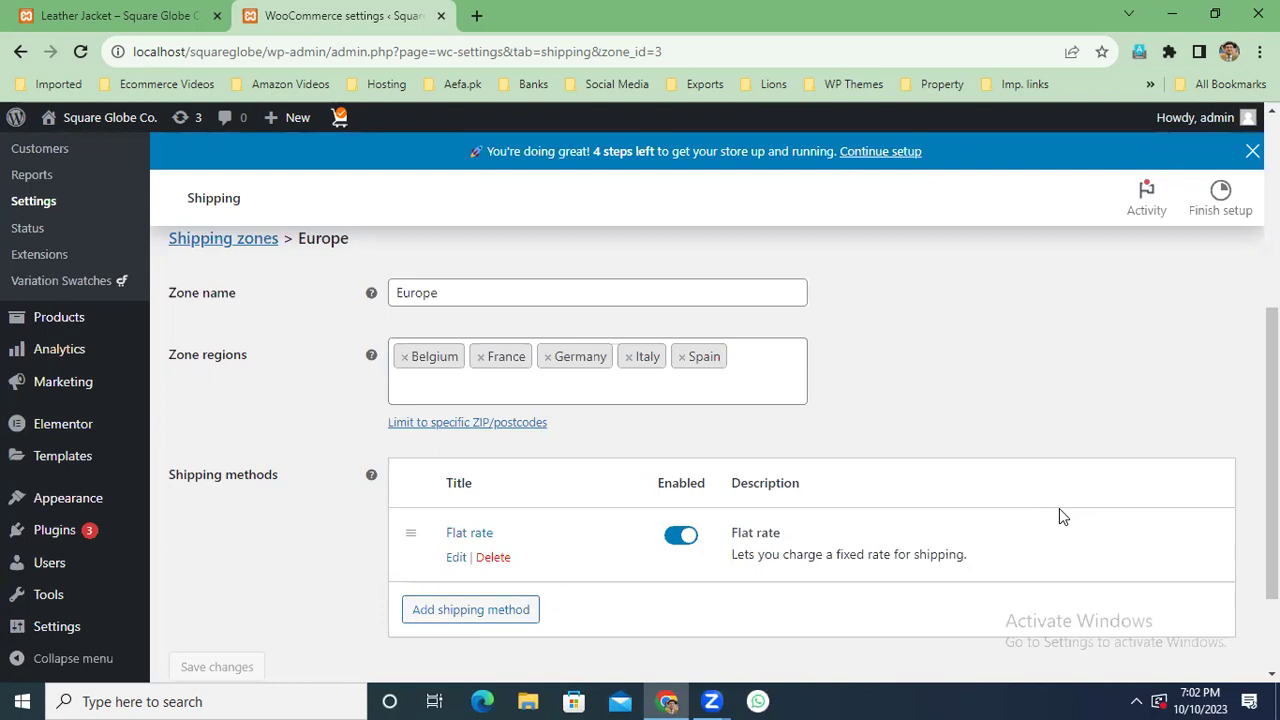
scroll(1272, 450, down, 1)
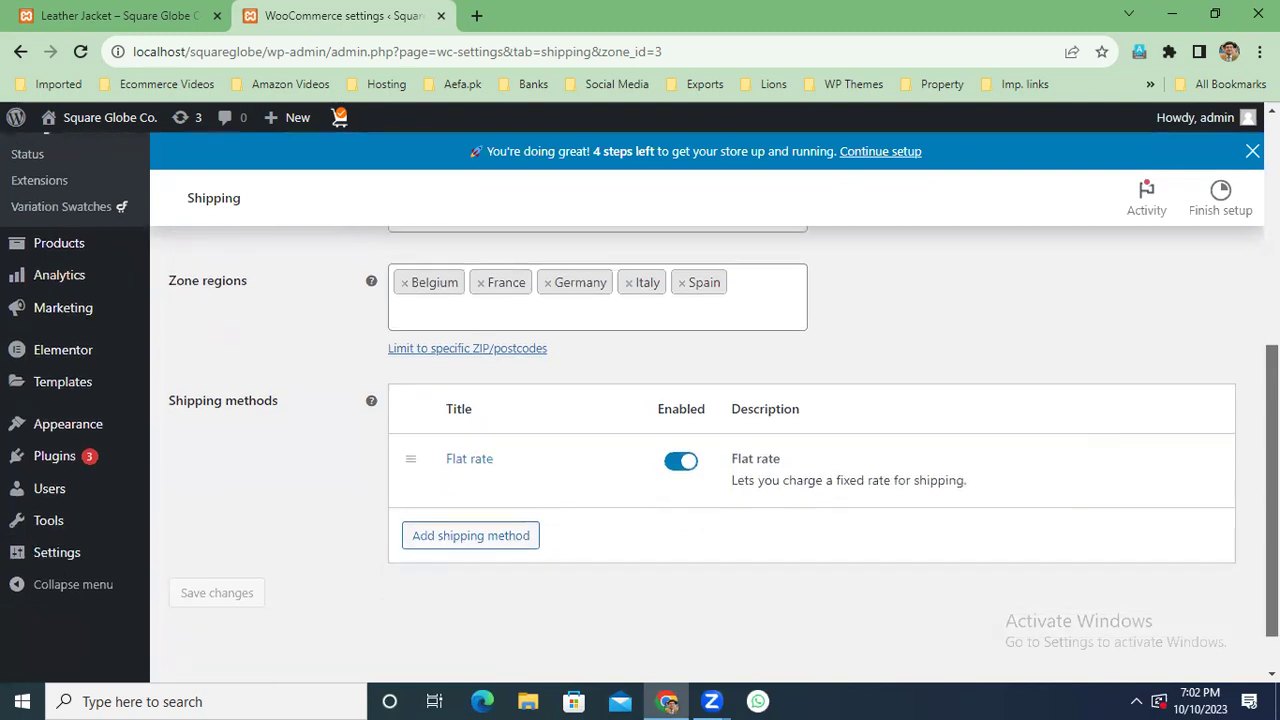
scroll(1272, 450, up, 1)
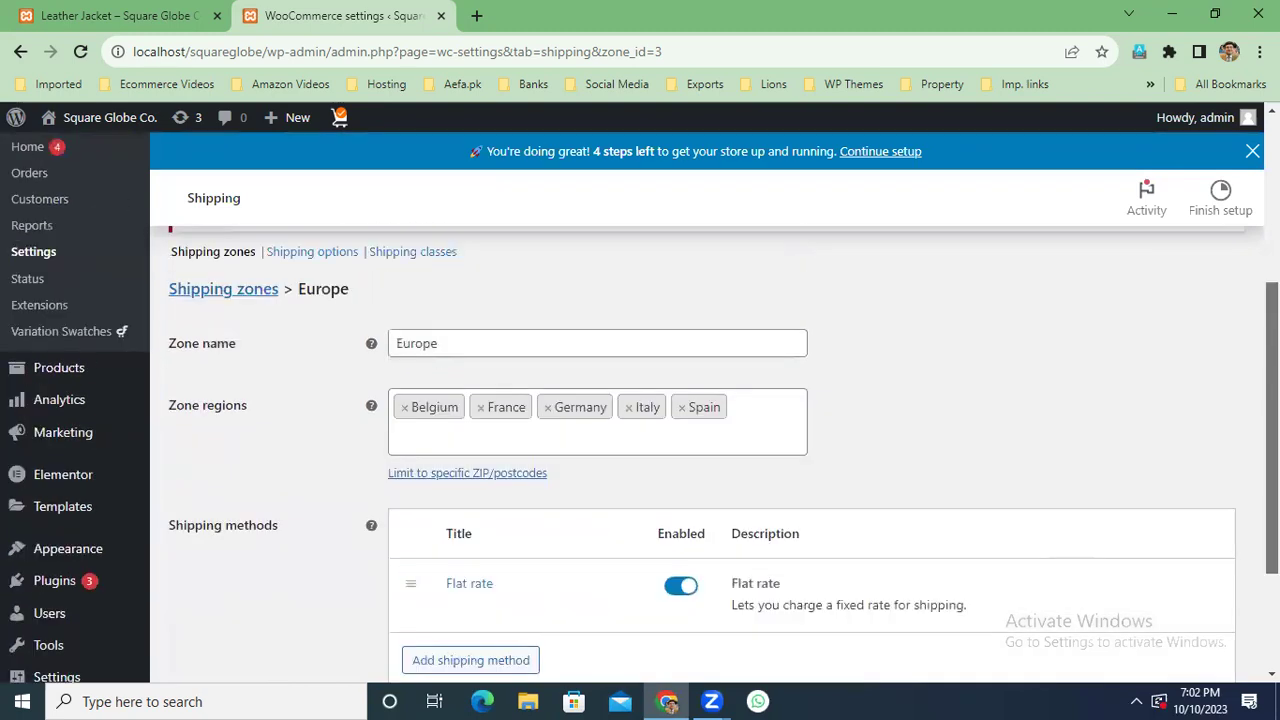
Go back to the shipping zones list and open the United Kingdom (UK) zone.
click(236, 292)
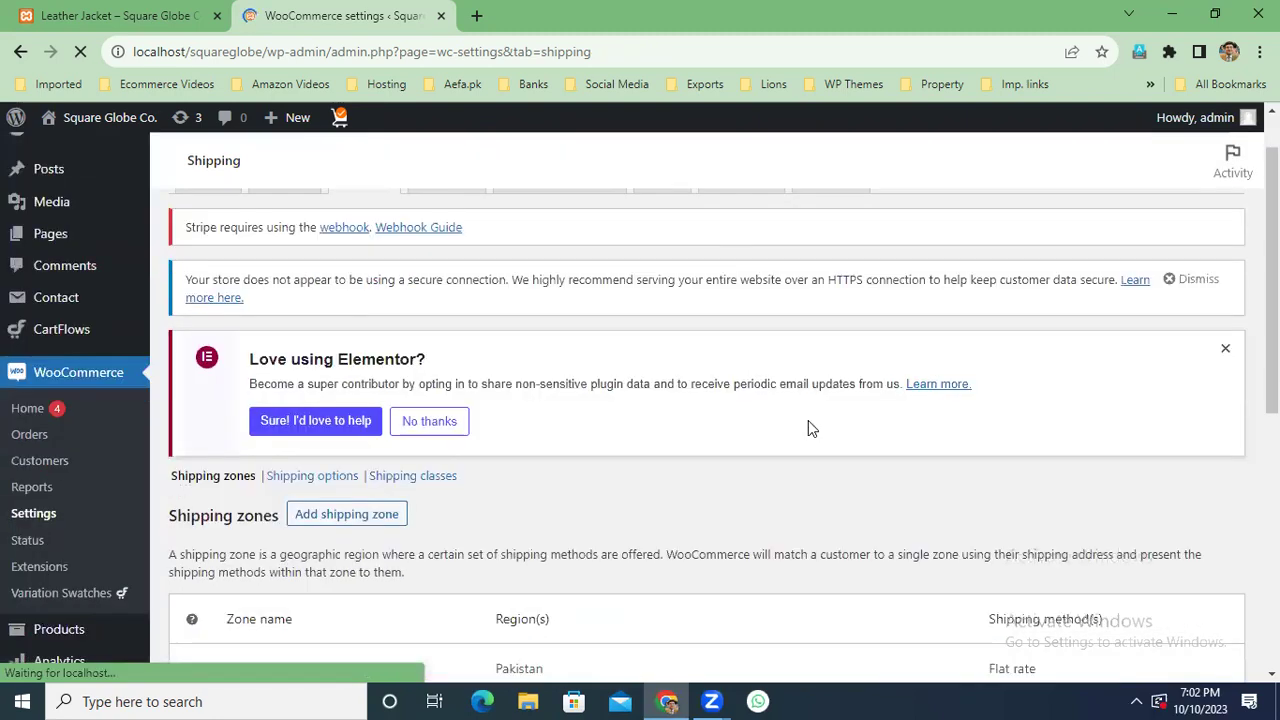
scroll(808, 420, down, 3)
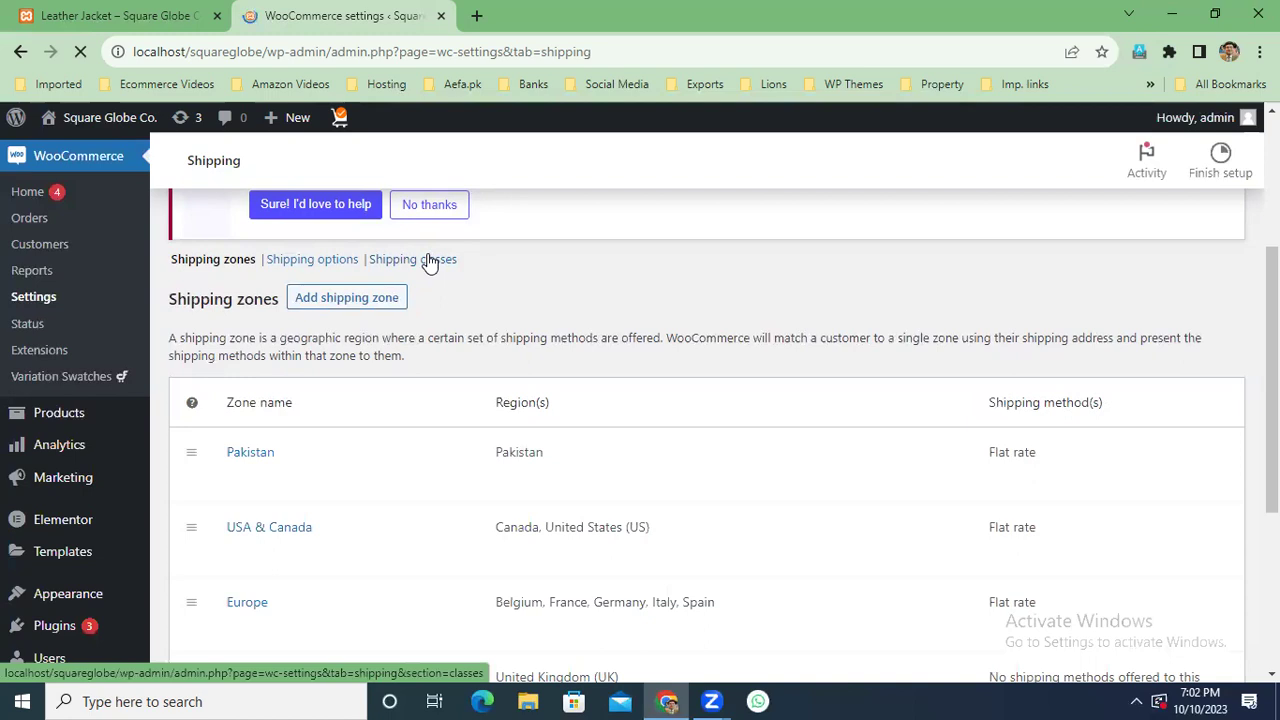
scroll(428, 262, down, 2)
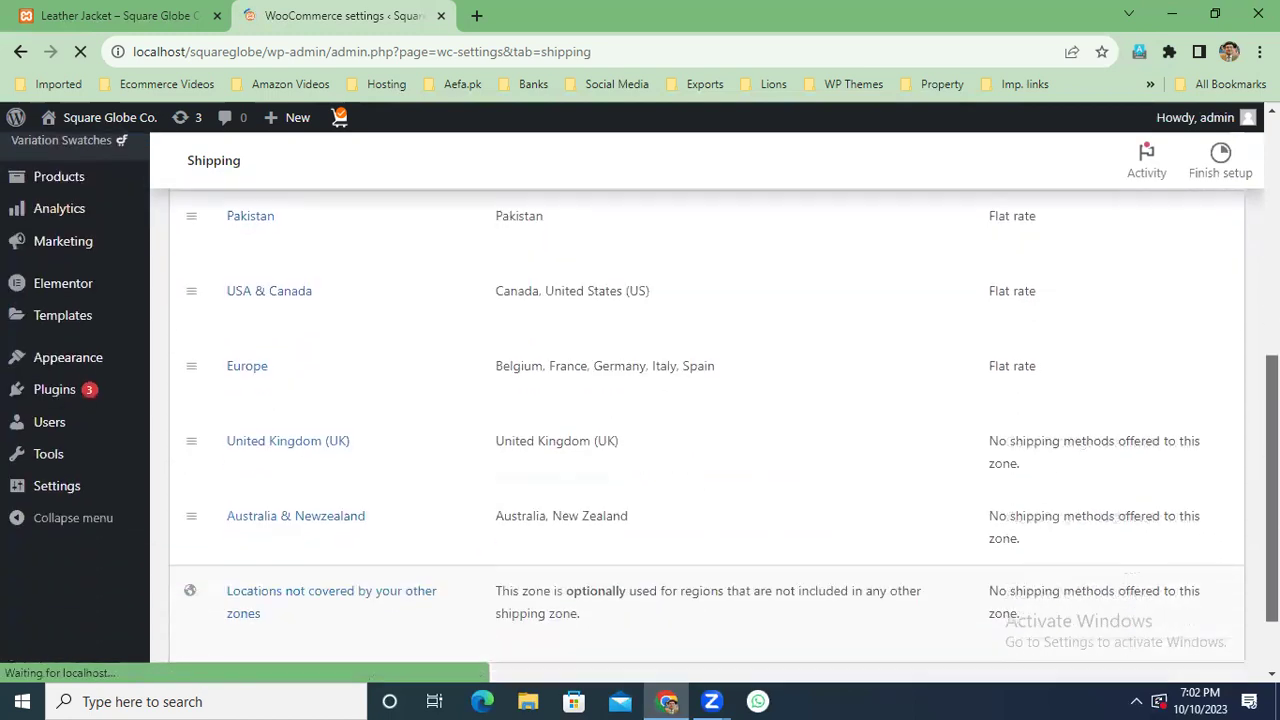
scroll(428, 262, up, 1)
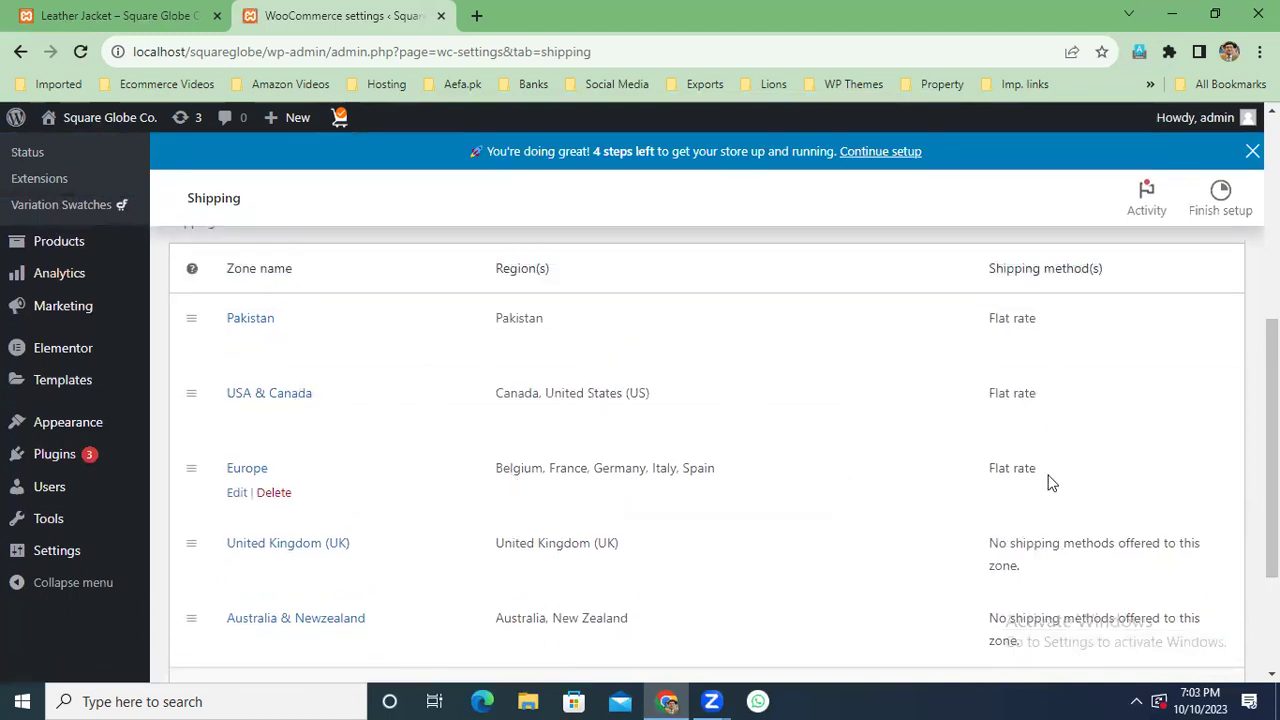
scroll(583, 517, down, 1)
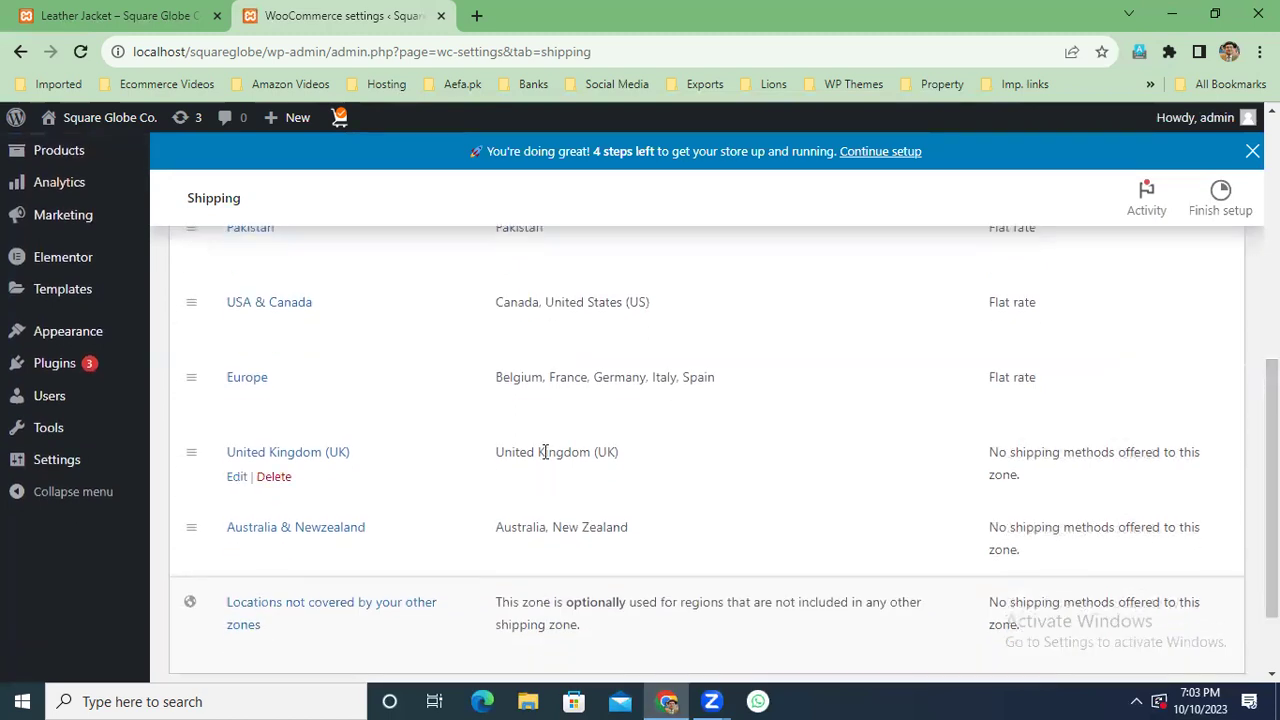
click(293, 455)
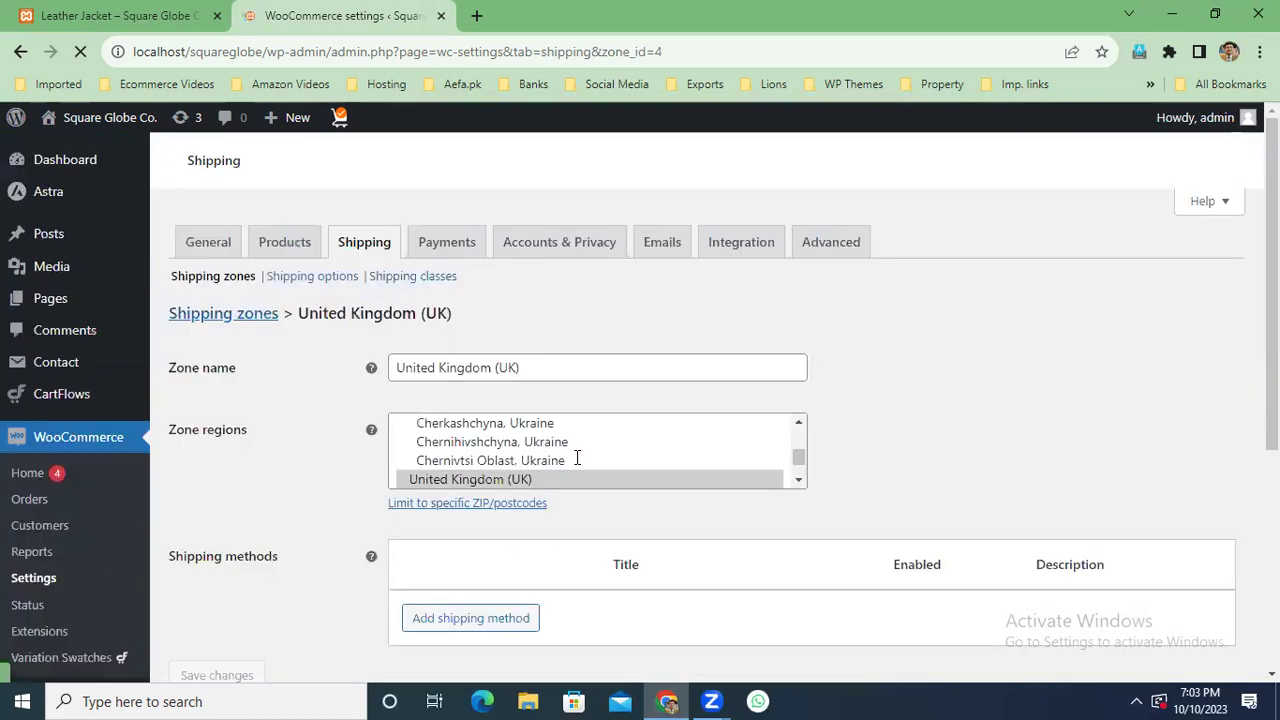
Add a UK Flat rate with tax status None and cost 4 * [qty], and save it.
scroll(577, 459, down, 1)
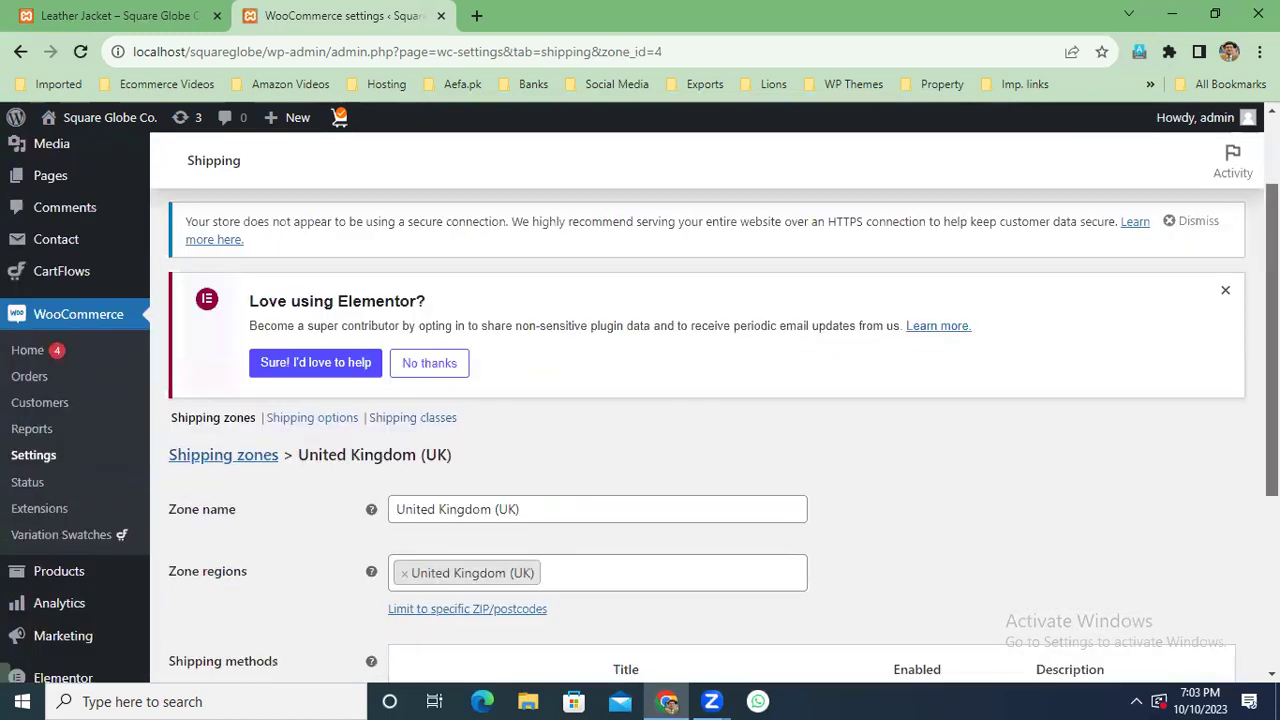
scroll(780, 594, down, 3)
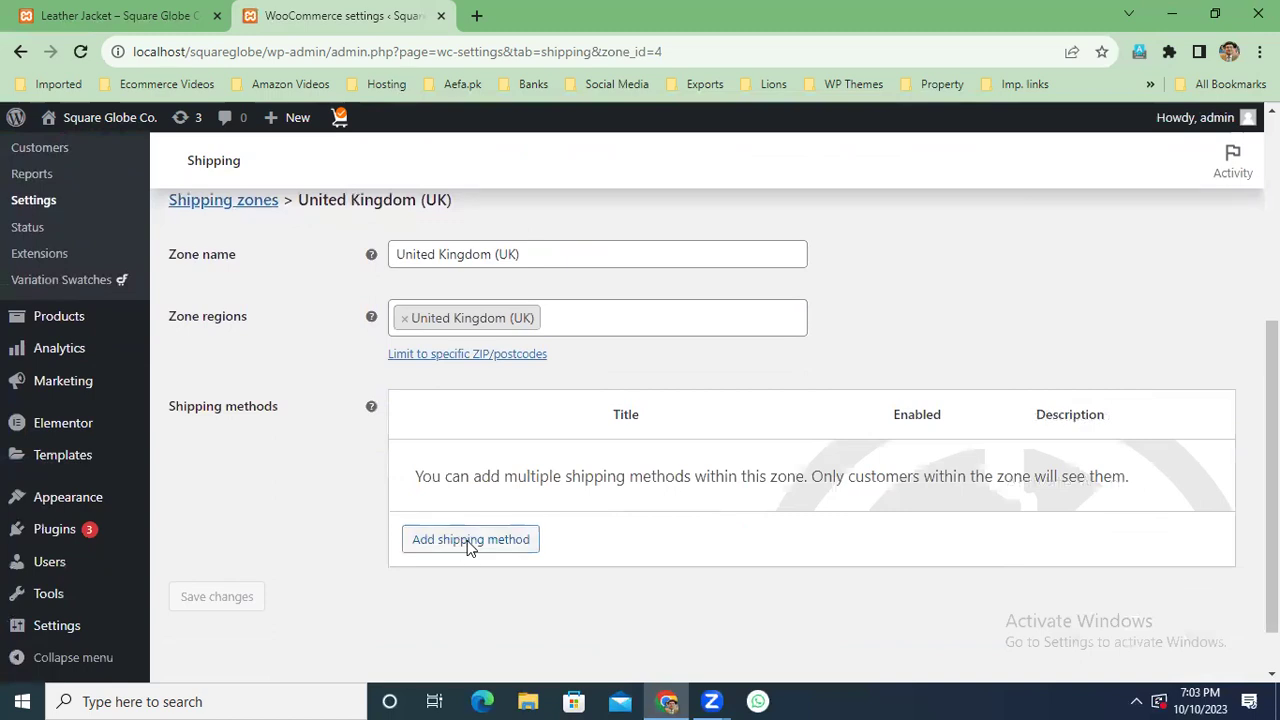
click(470, 542)
click(843, 487)
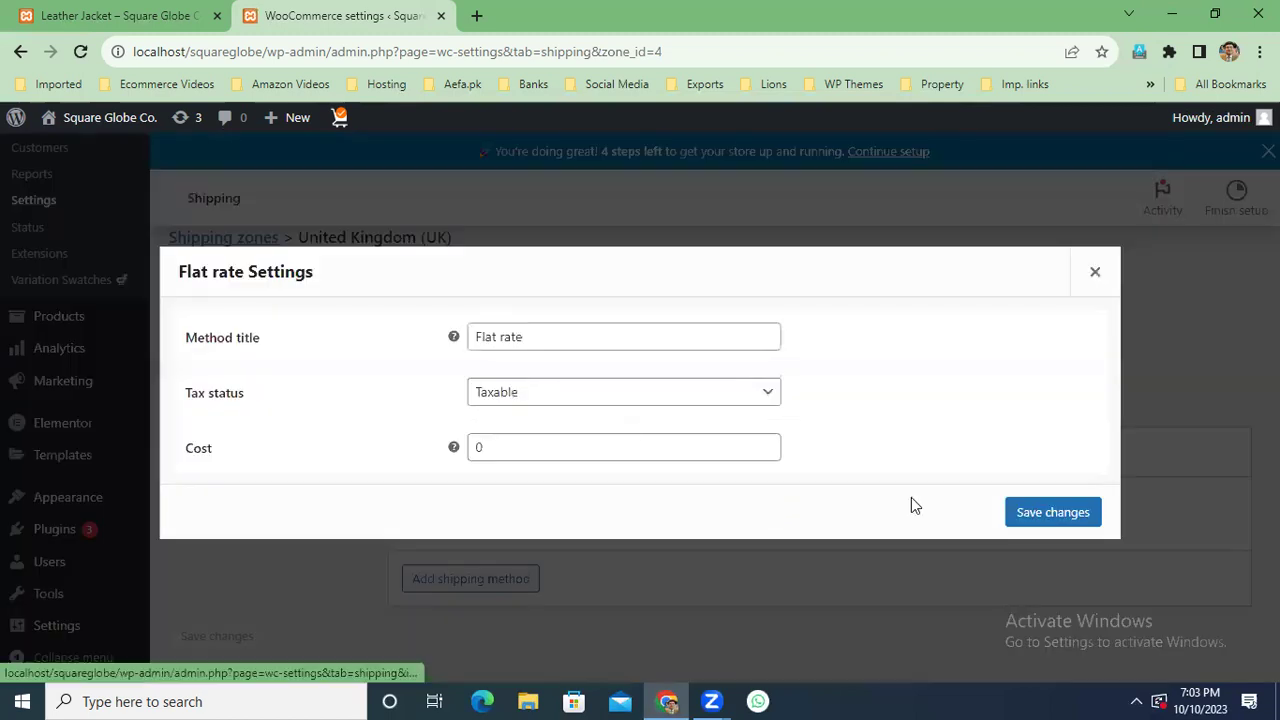
click(577, 448)
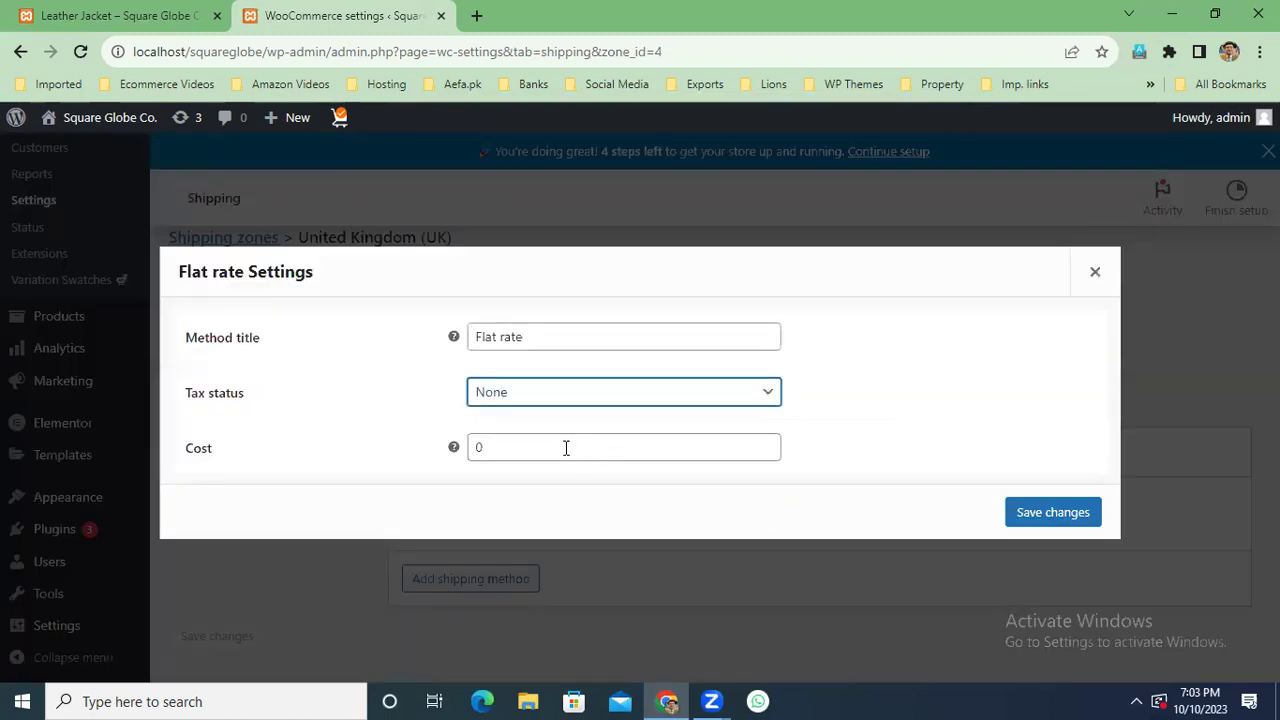
key(Tab)
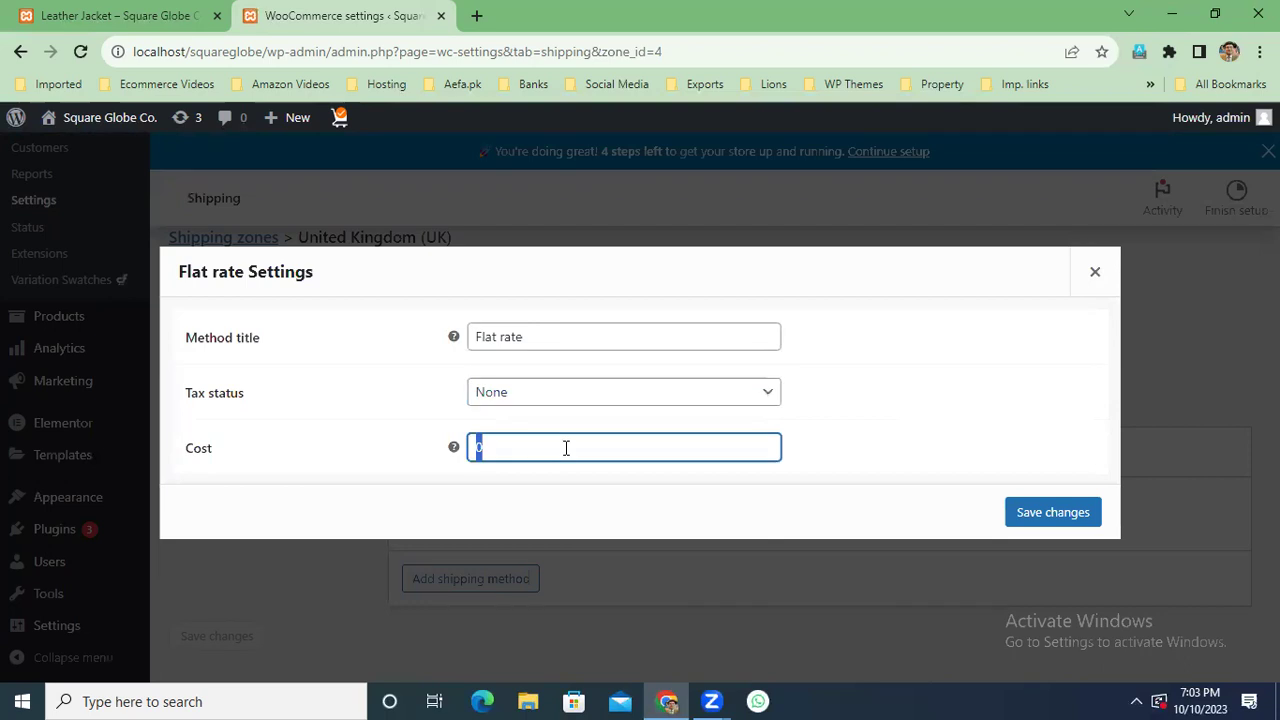
text(5)
key(BackSpace)
text(4 * [qty])
drag(563, 447, 430, 455)
key(ctrl+c)
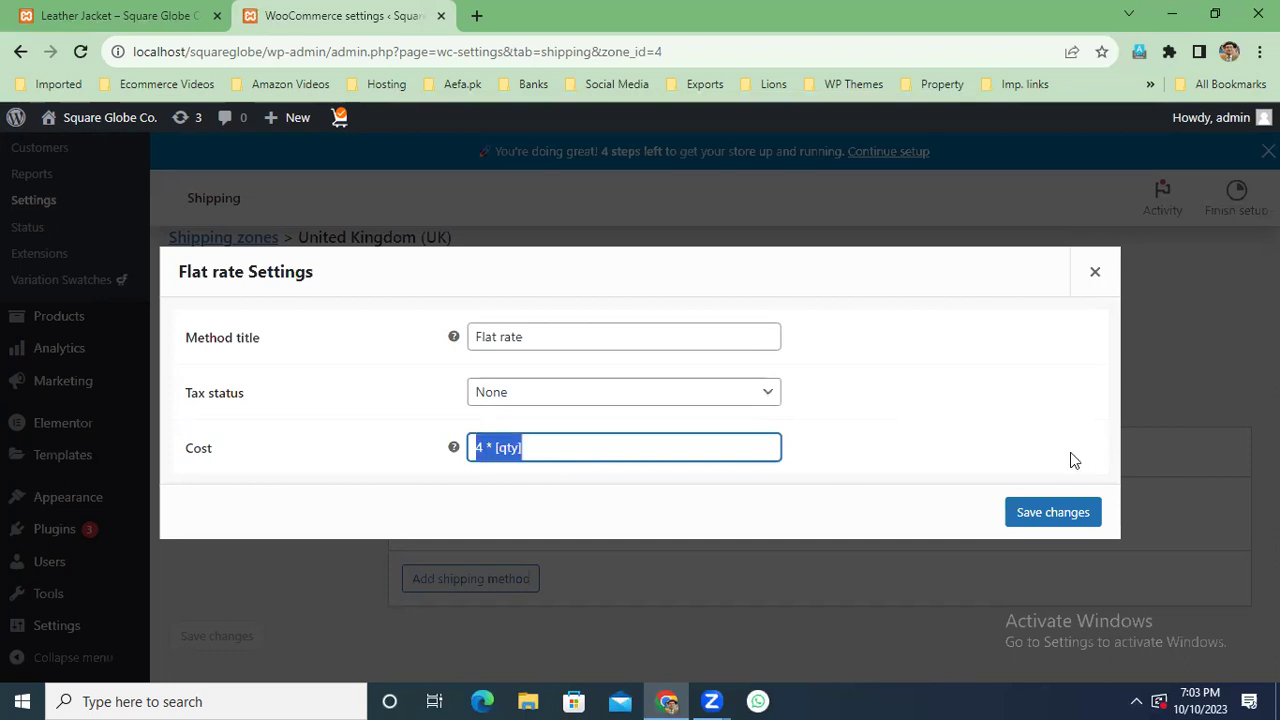
click(1065, 513)
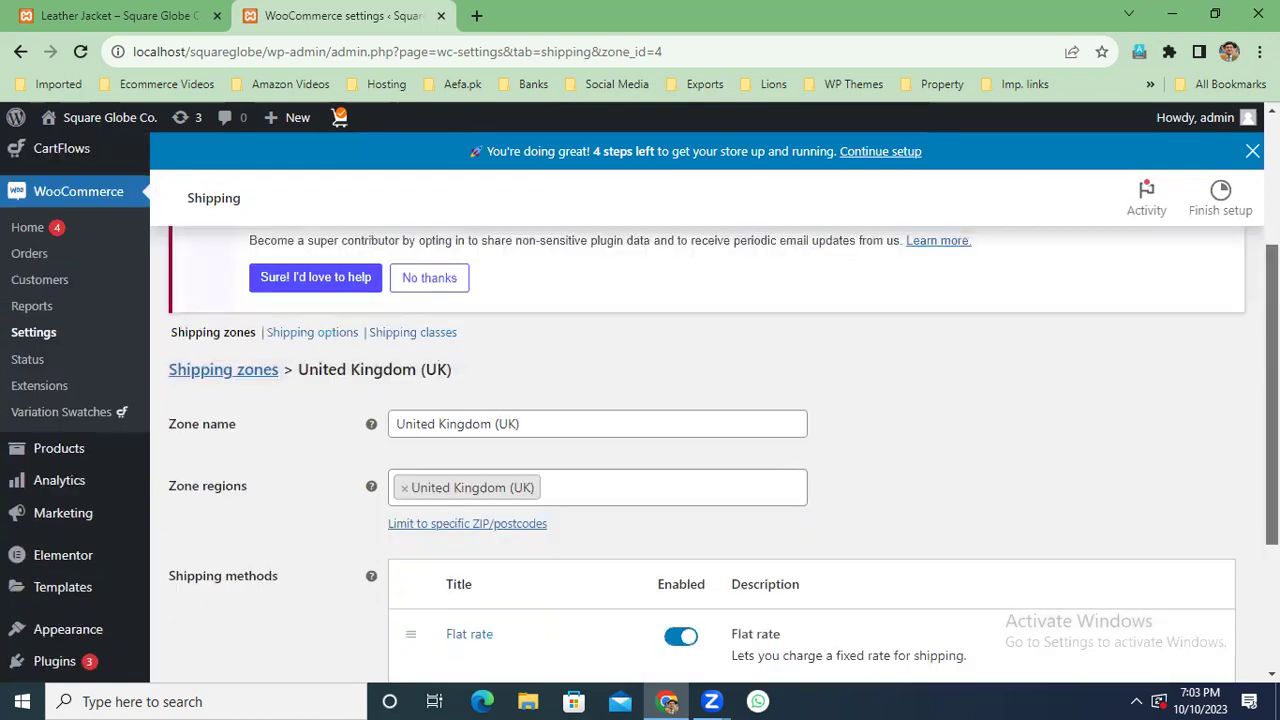
click(232, 376)
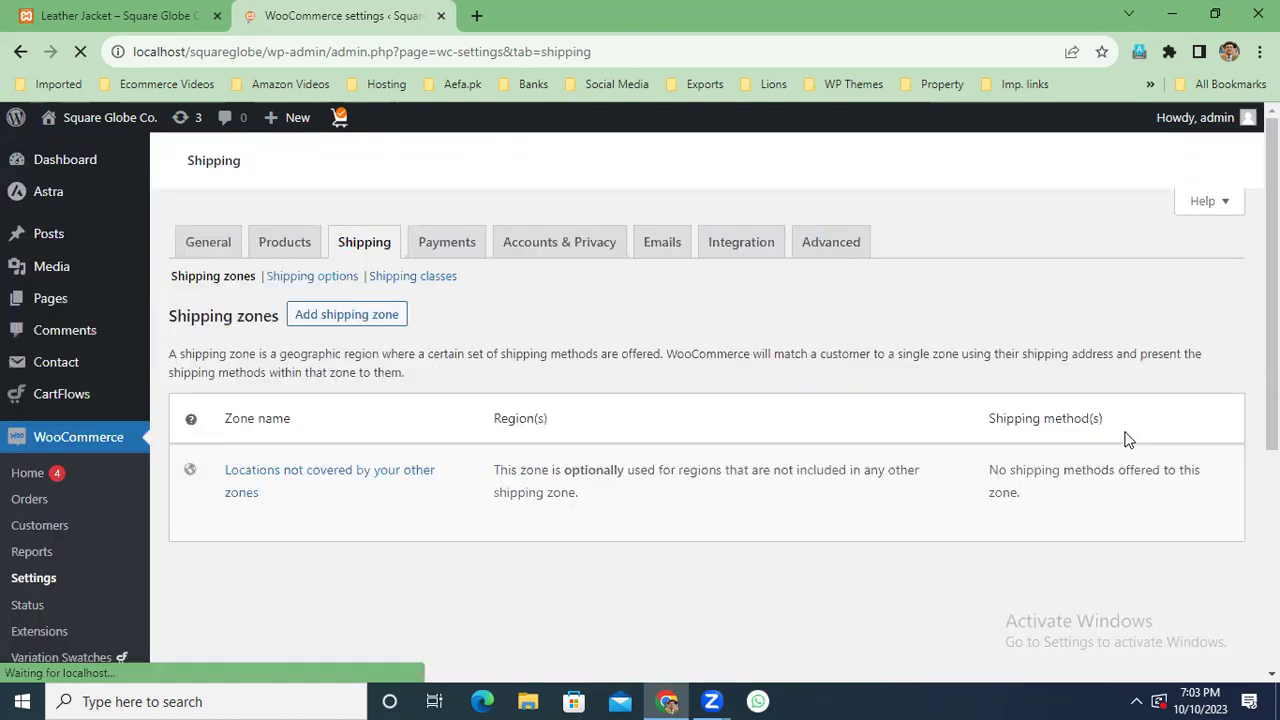
Open the Australia & Newzealand zone and add a Flat rate shipping method to it.
scroll(1126, 437, down, 4)
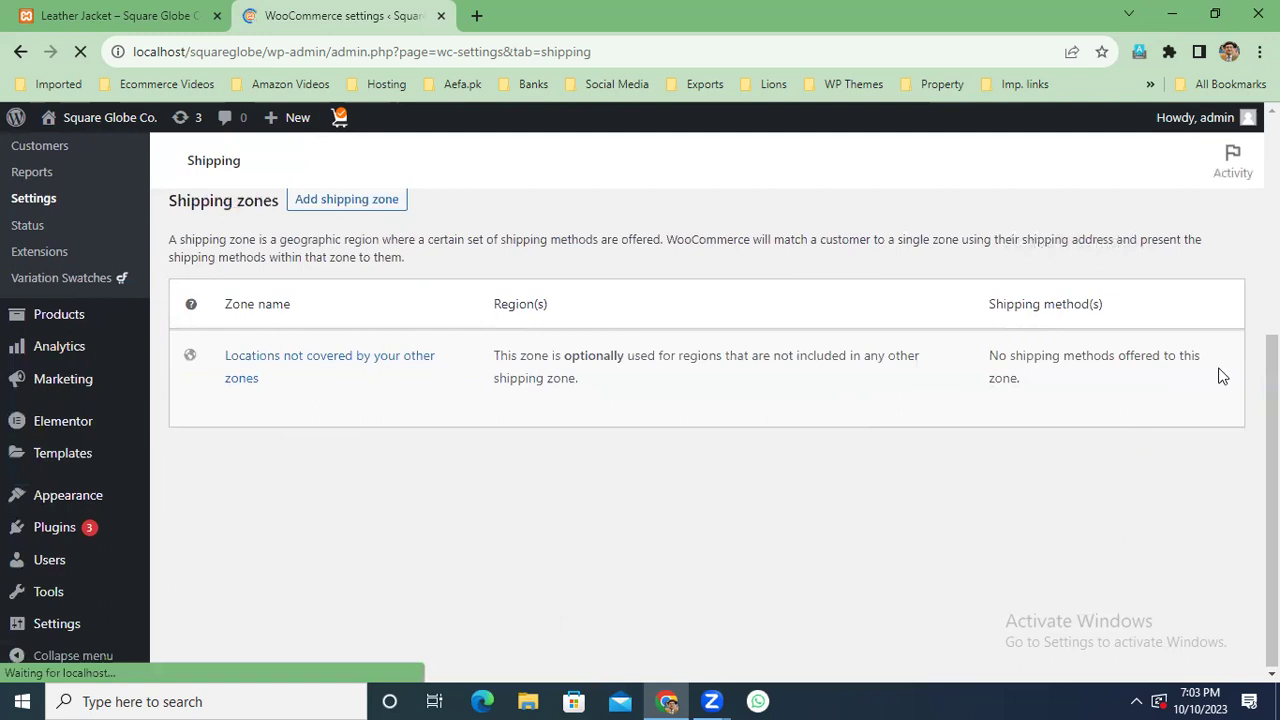
scroll(1220, 371, down, 3)
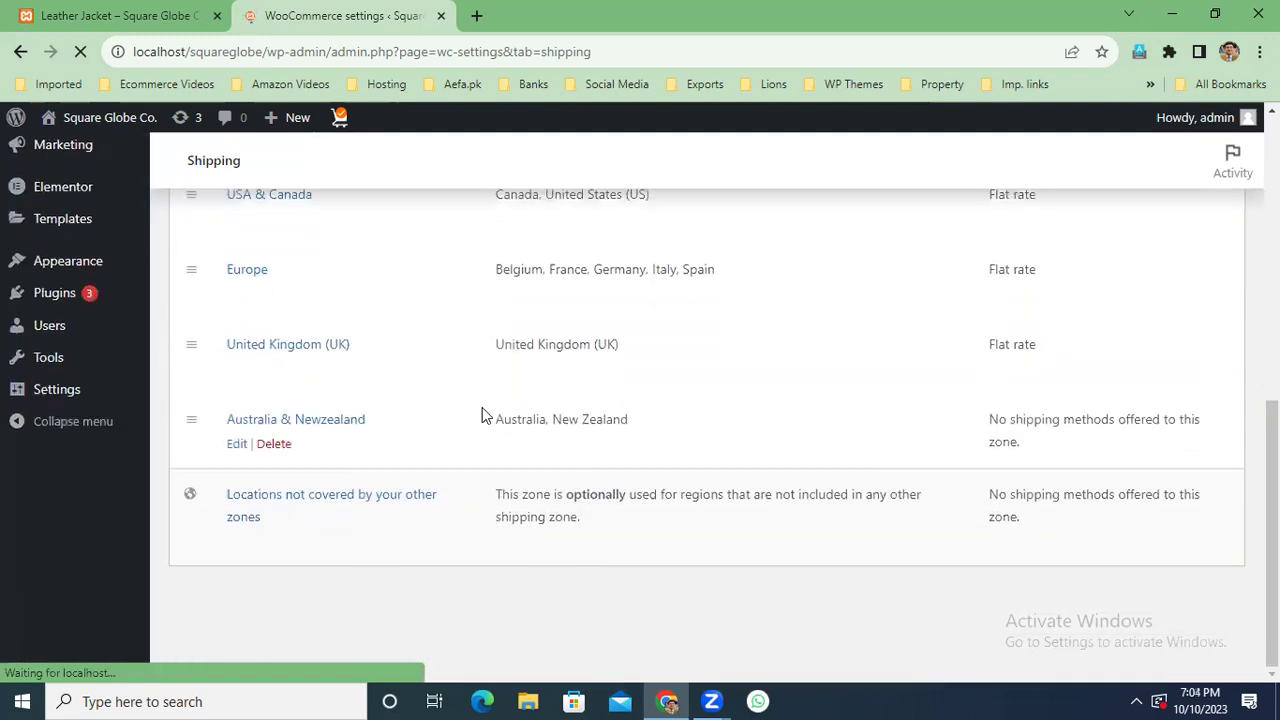
click(325, 425)
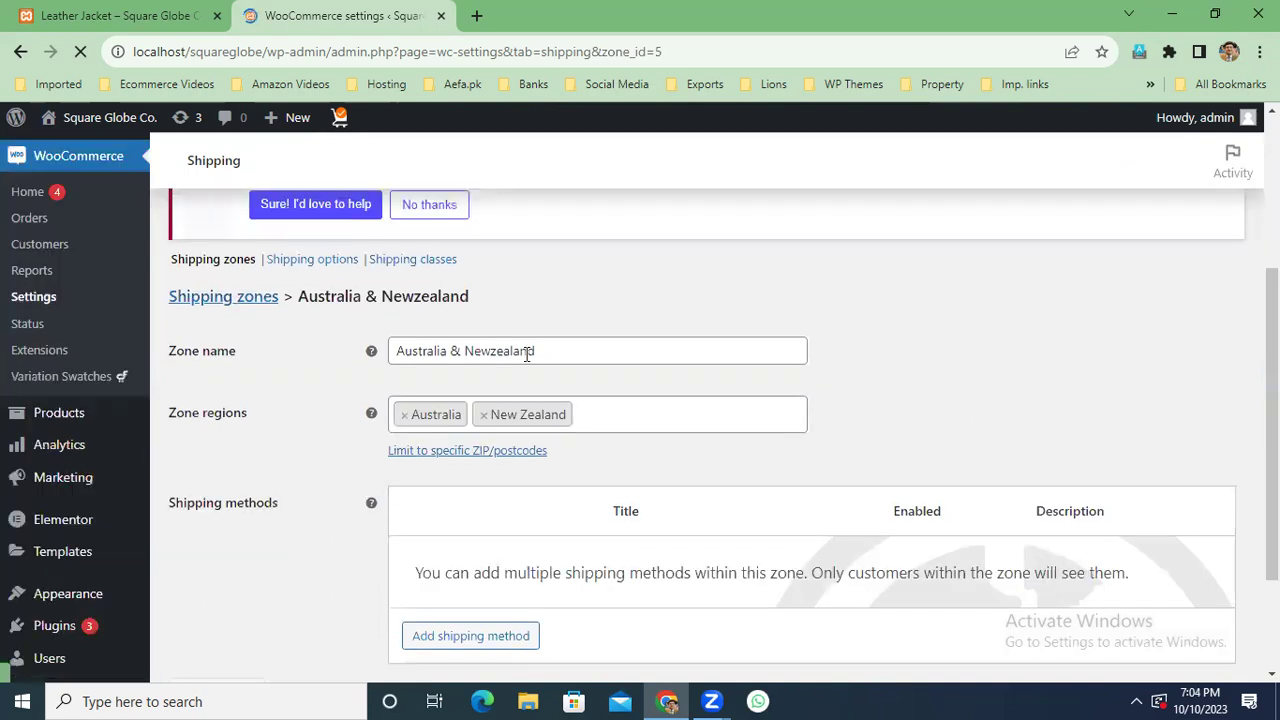
click(470, 636)
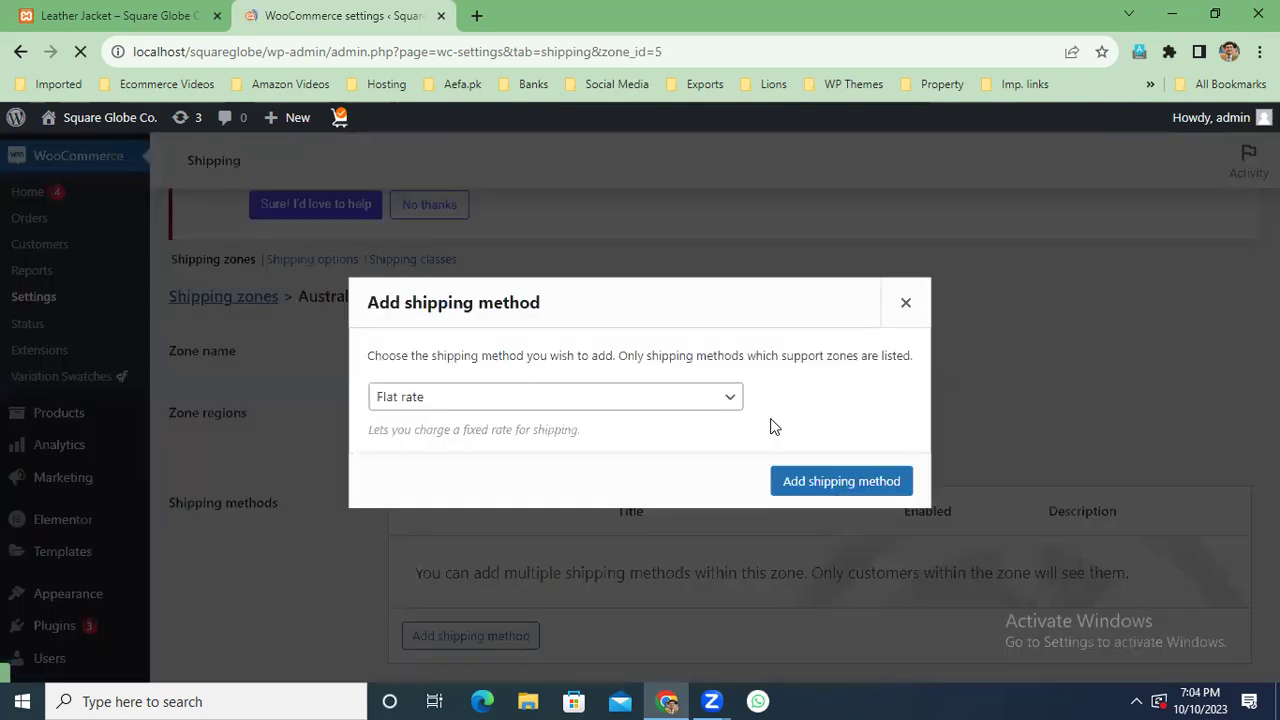
key(Return)
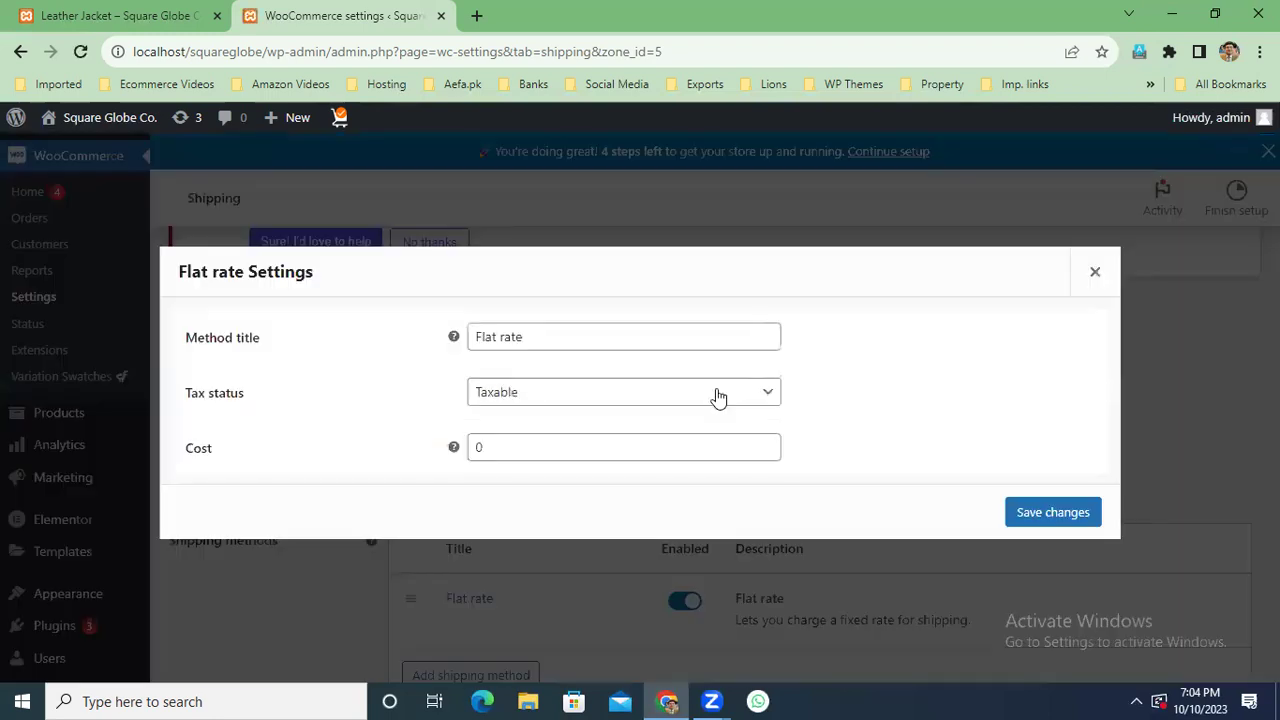
Set the Australia & Newzealand Flat rate to tax status None and cost 8 * [qty], and save.
click(717, 397)
click(666, 440)
click(620, 453)
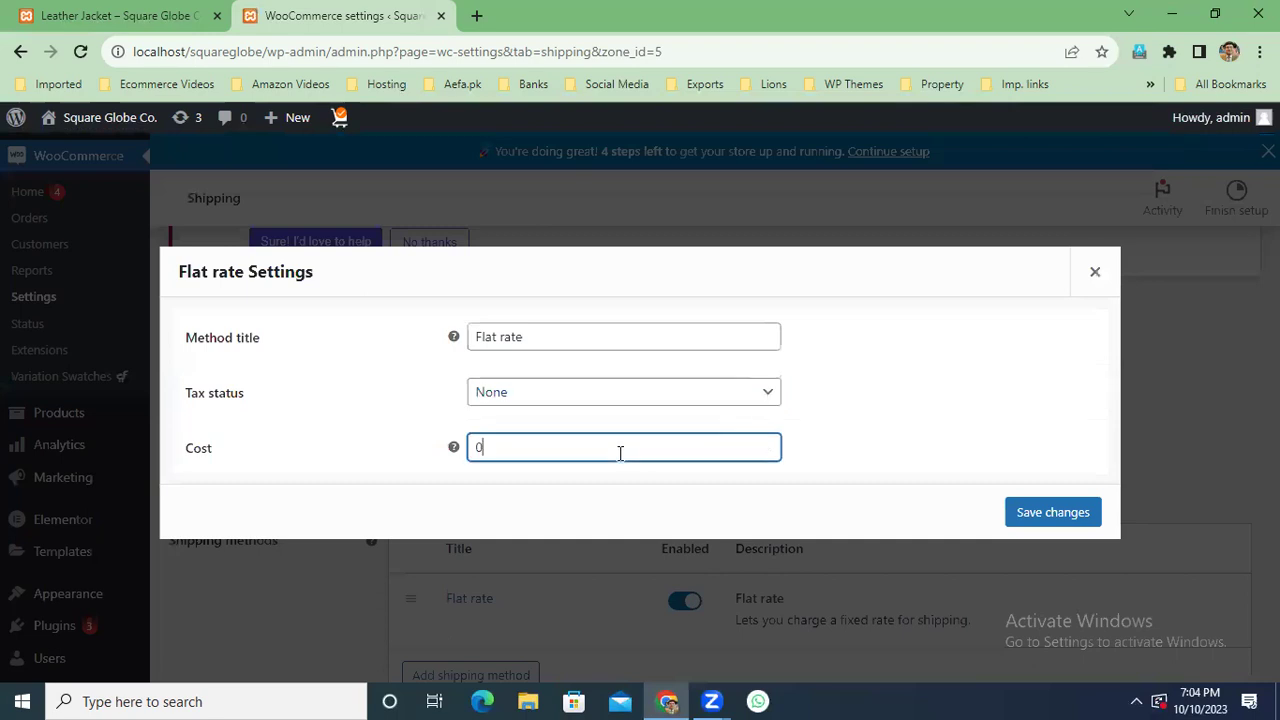
key(ctrl+a)
key(ctrl+v)
double_click(470, 450)
text(8)
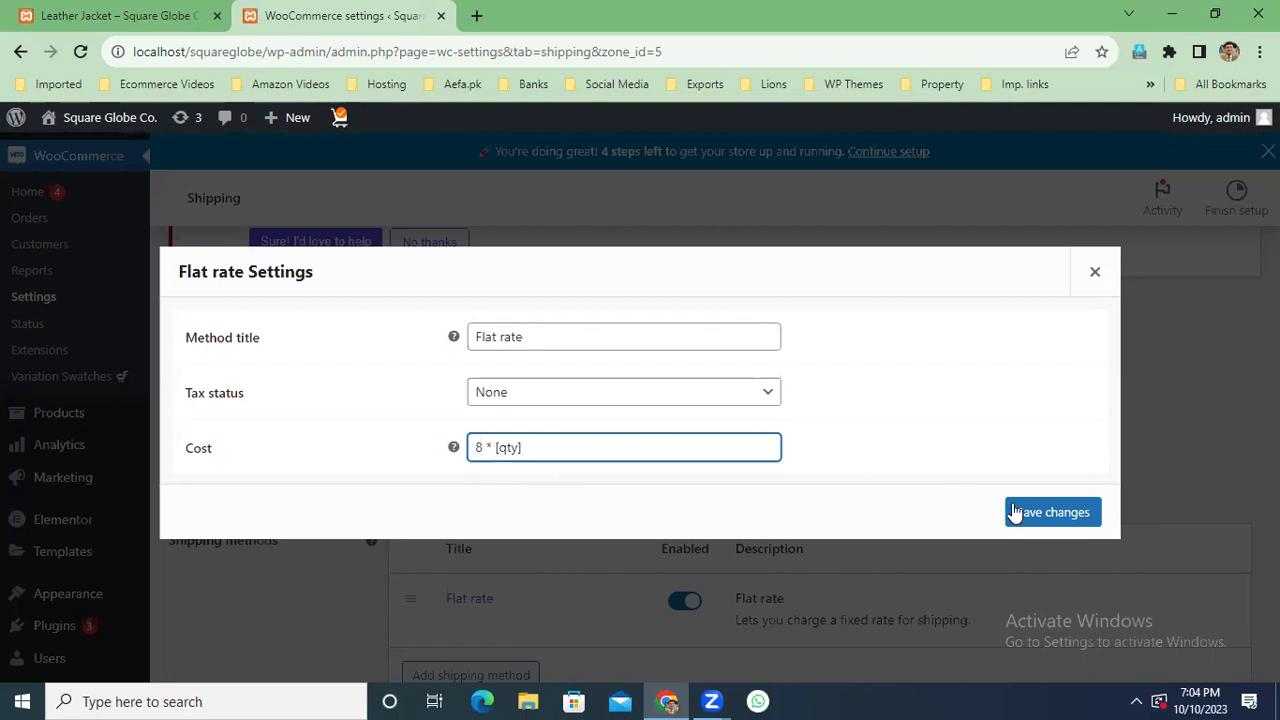
click(1024, 514)
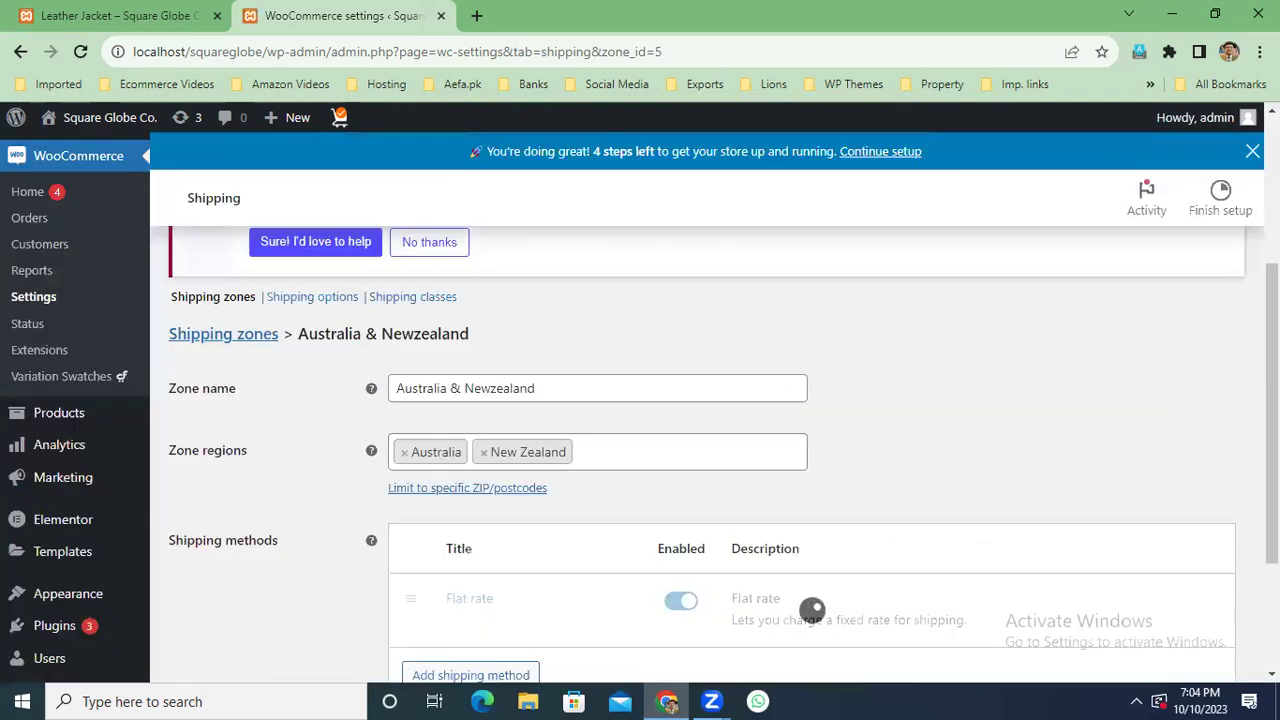
scroll(812, 609, down, 2)
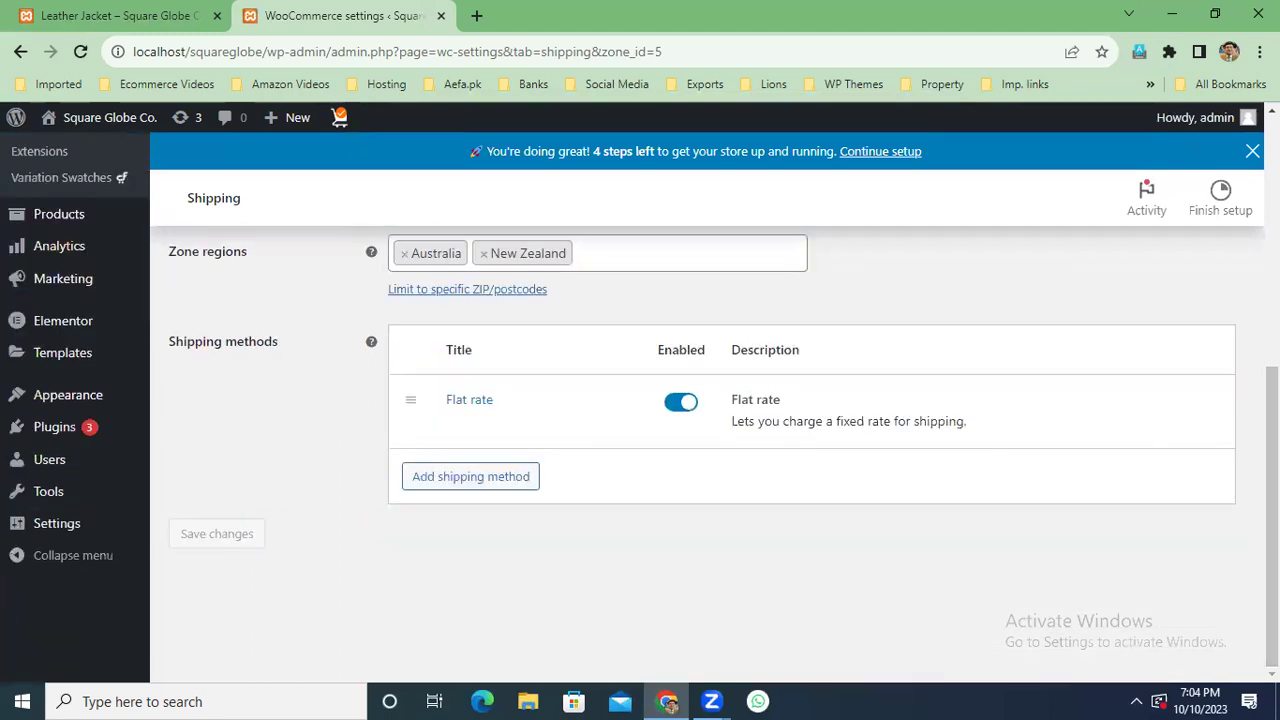
scroll(482, 323, up, 3)
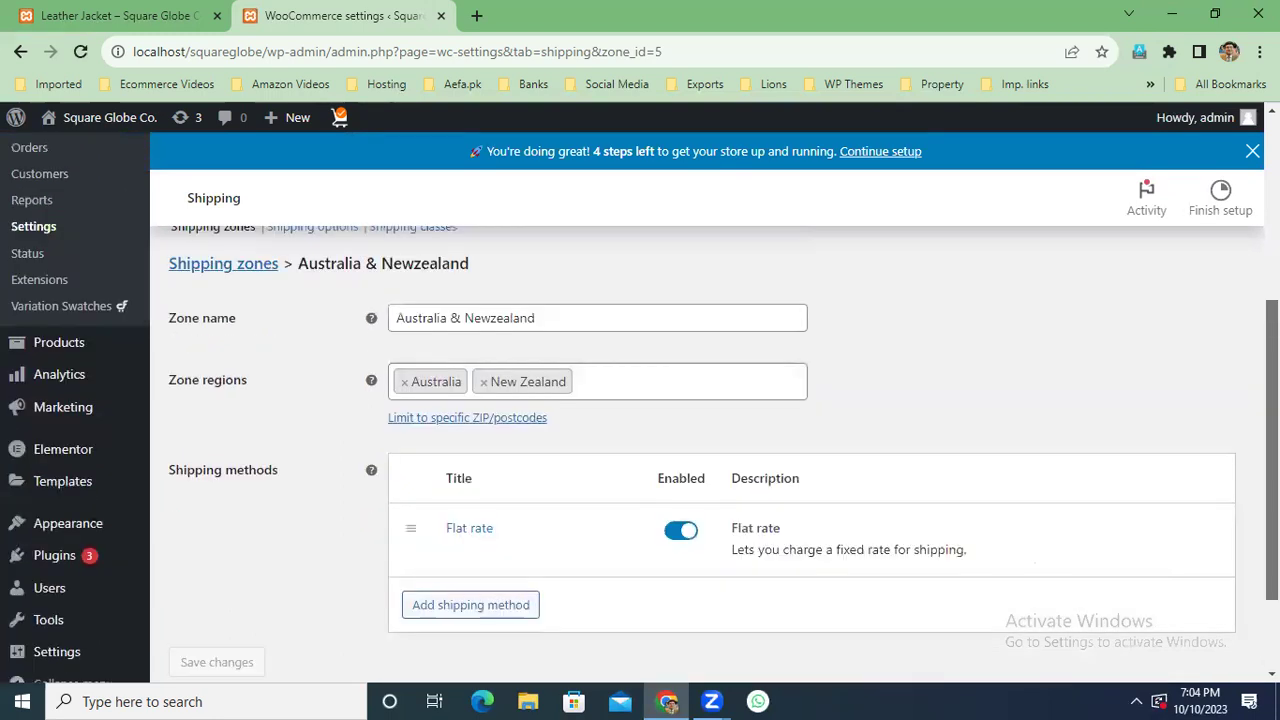
click(423, 354)
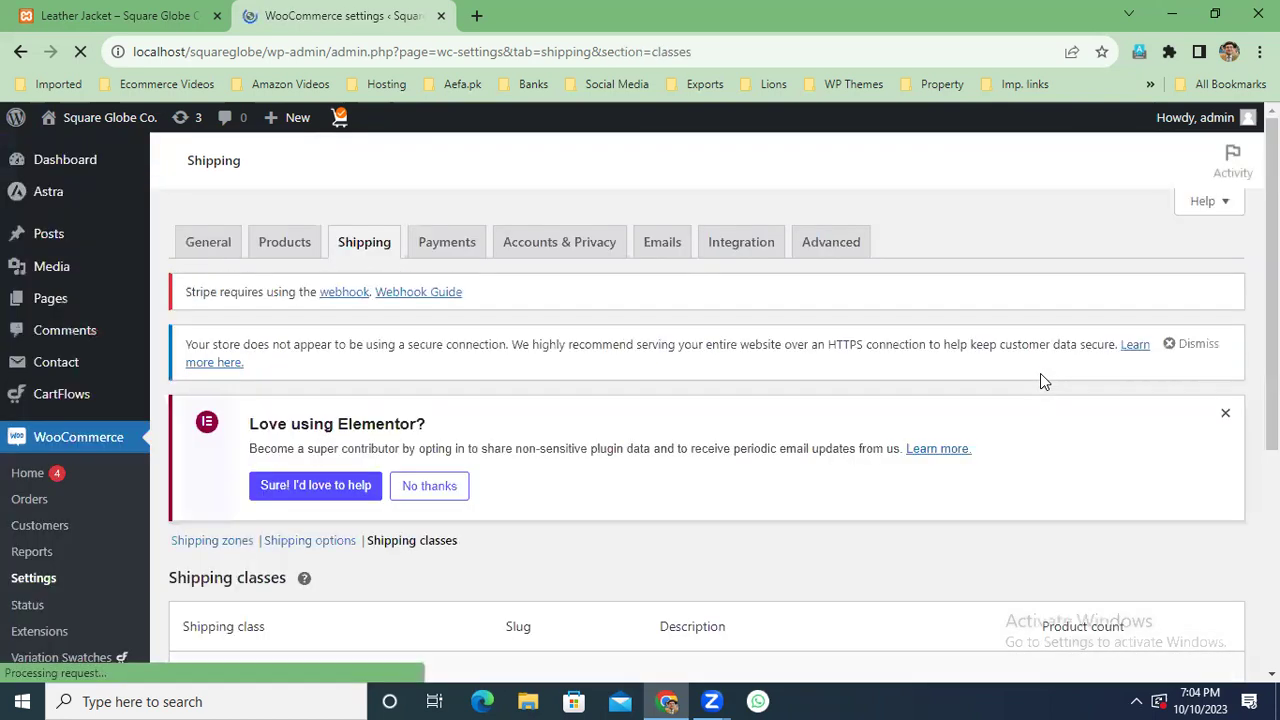
Add a shipping class named 'leather jacket class' and save it.
scroll(1272, 400, down, 3)
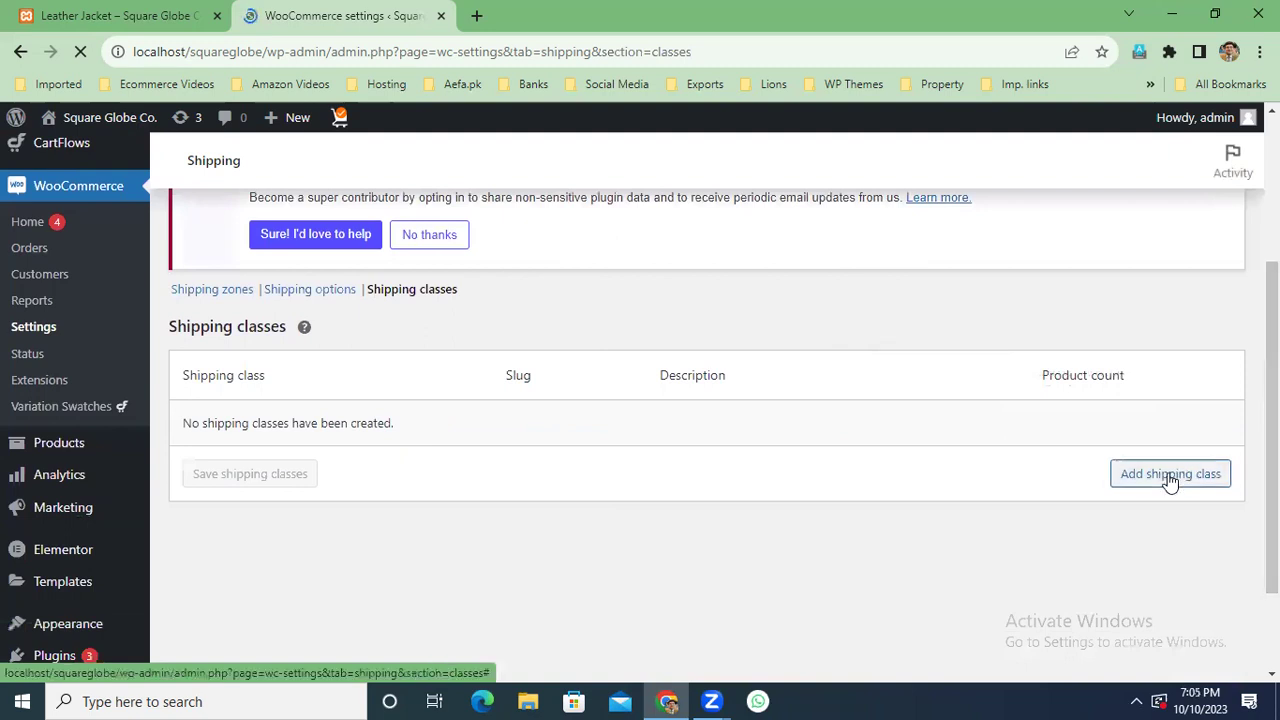
click(1170, 476)
click(320, 429)
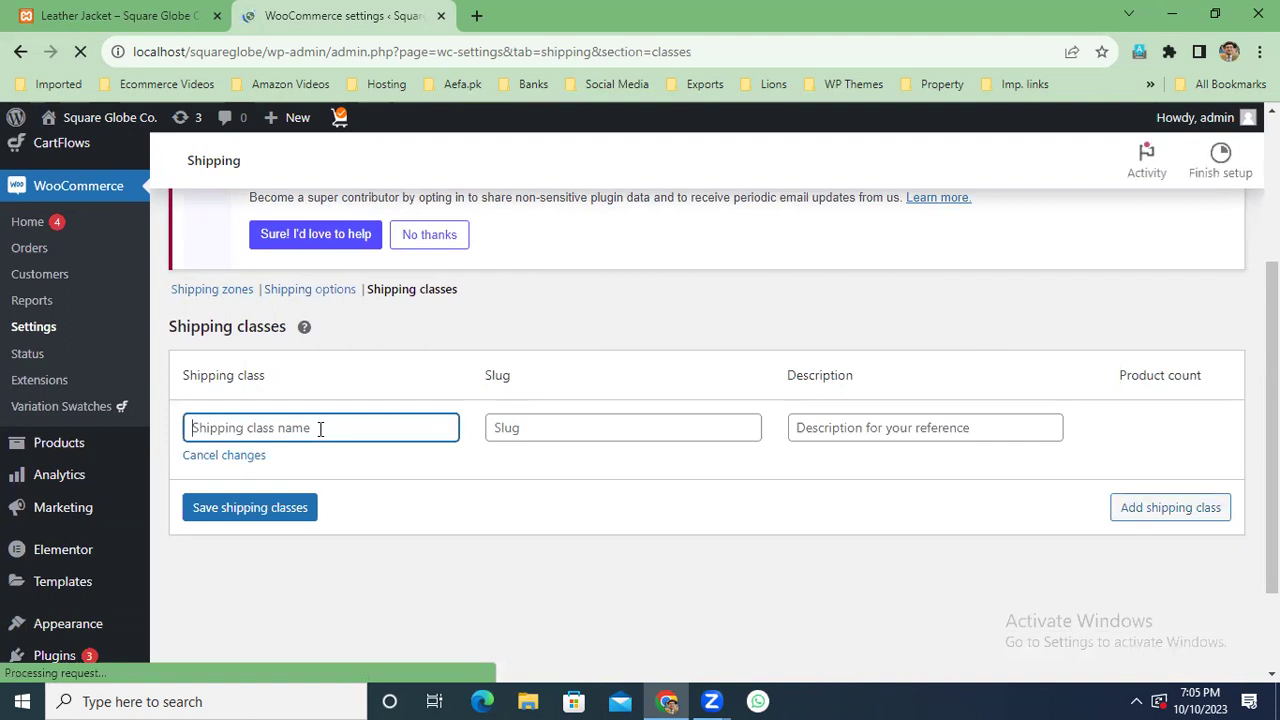
text(leather )
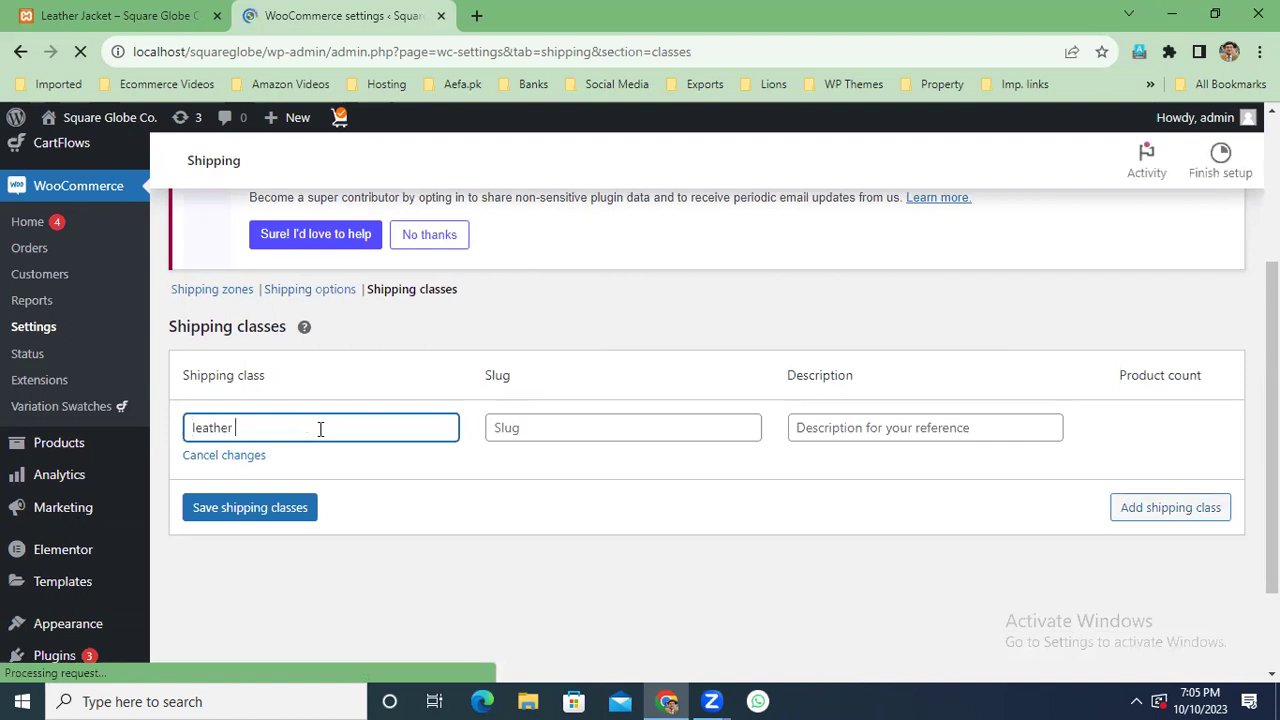
text(jacket)
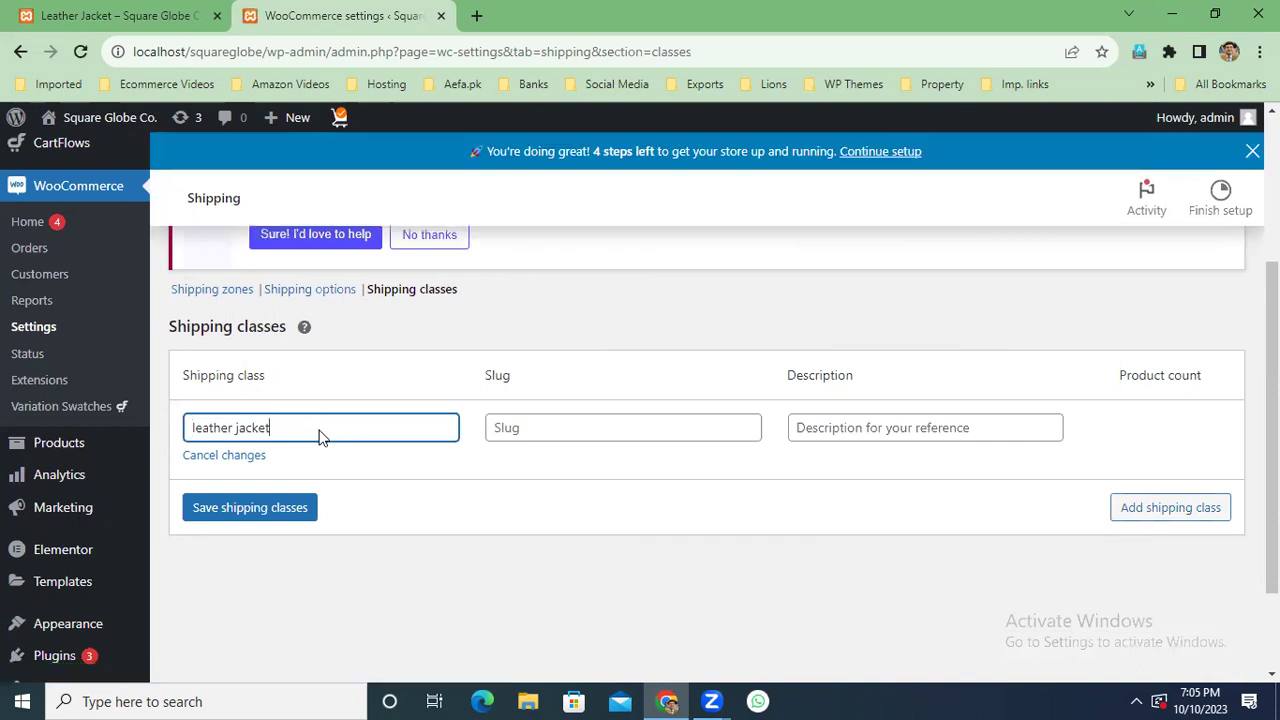
text( clas)
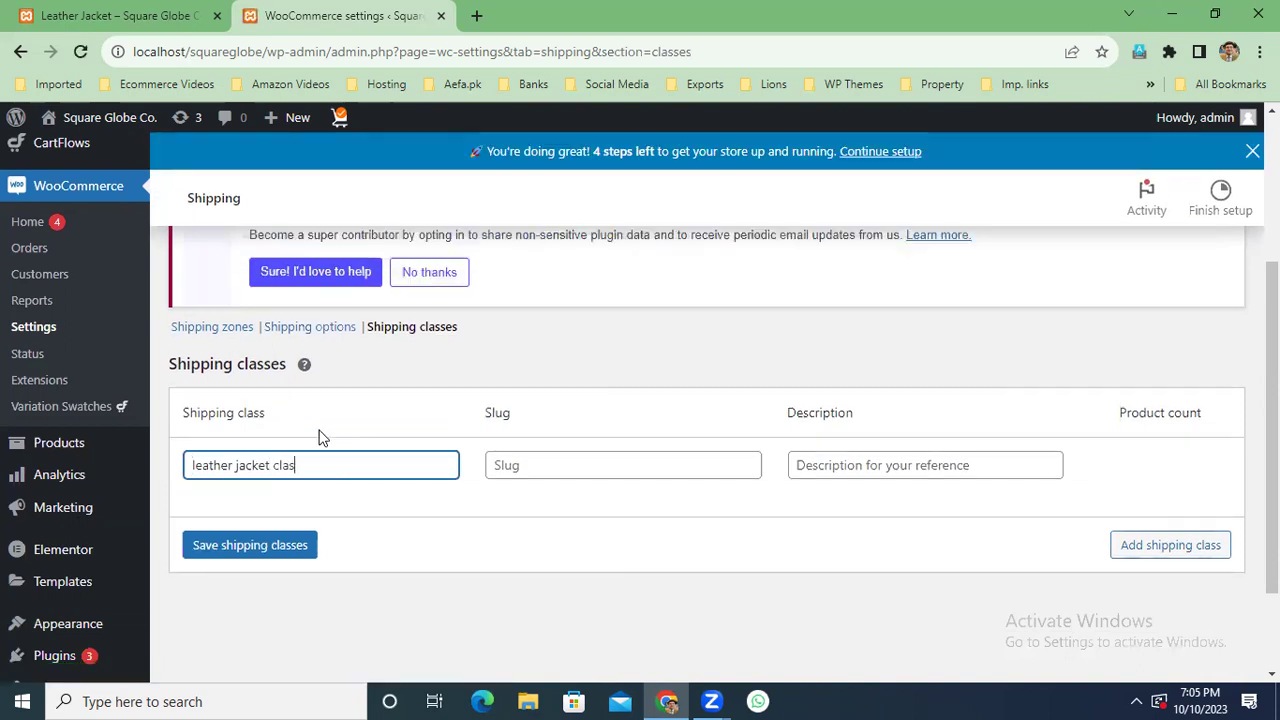
text(s)
click(889, 467)
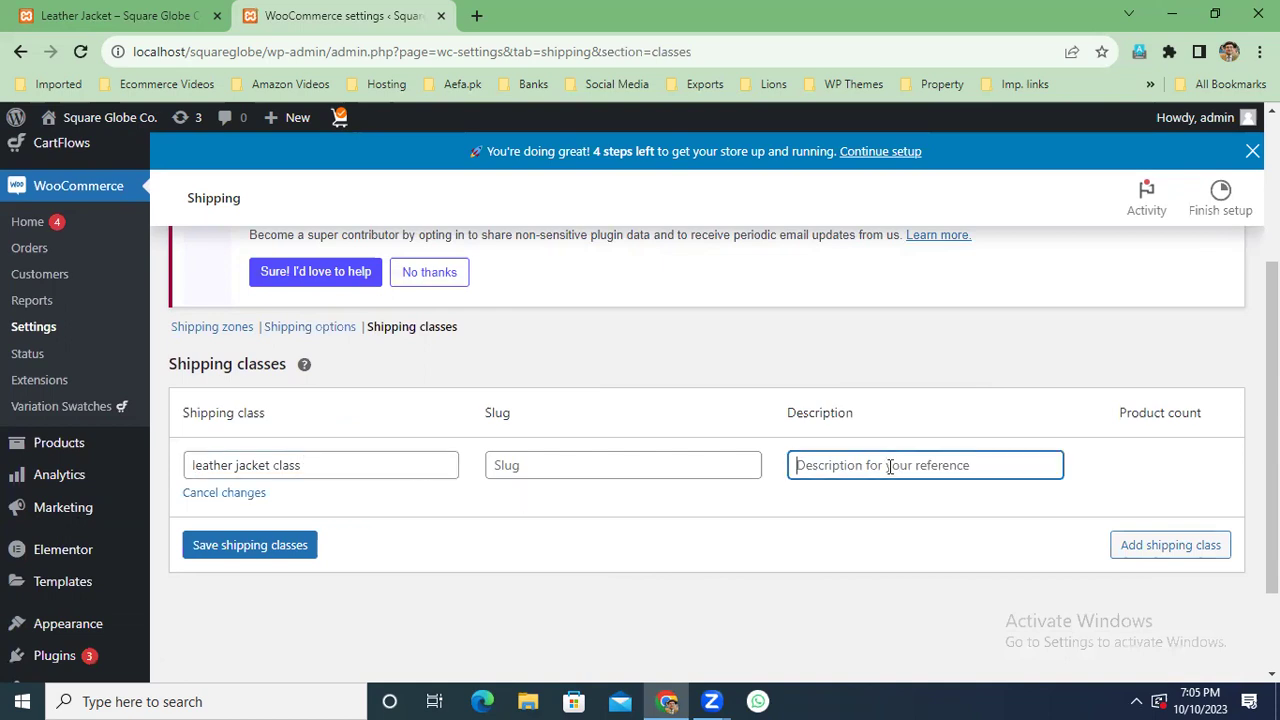
click(247, 551)
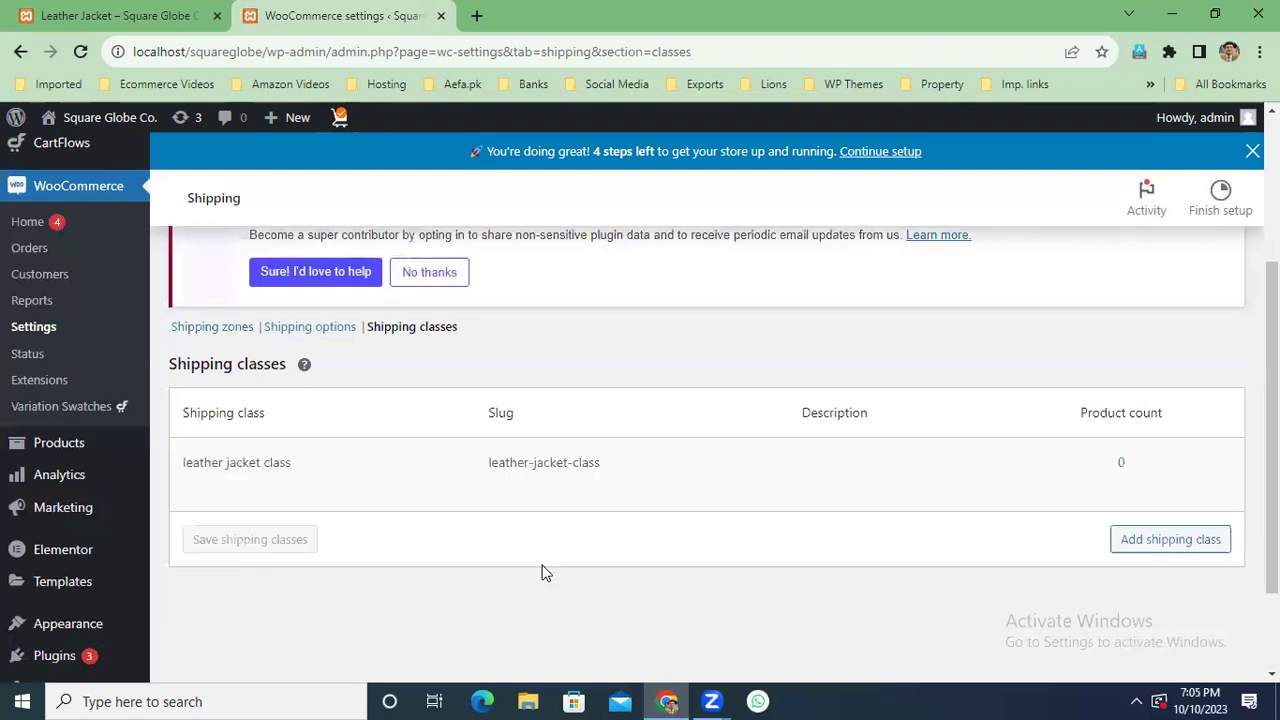
click(1158, 546)
Add a second shipping class named 'judo shipping class' and save it.
click(309, 537)
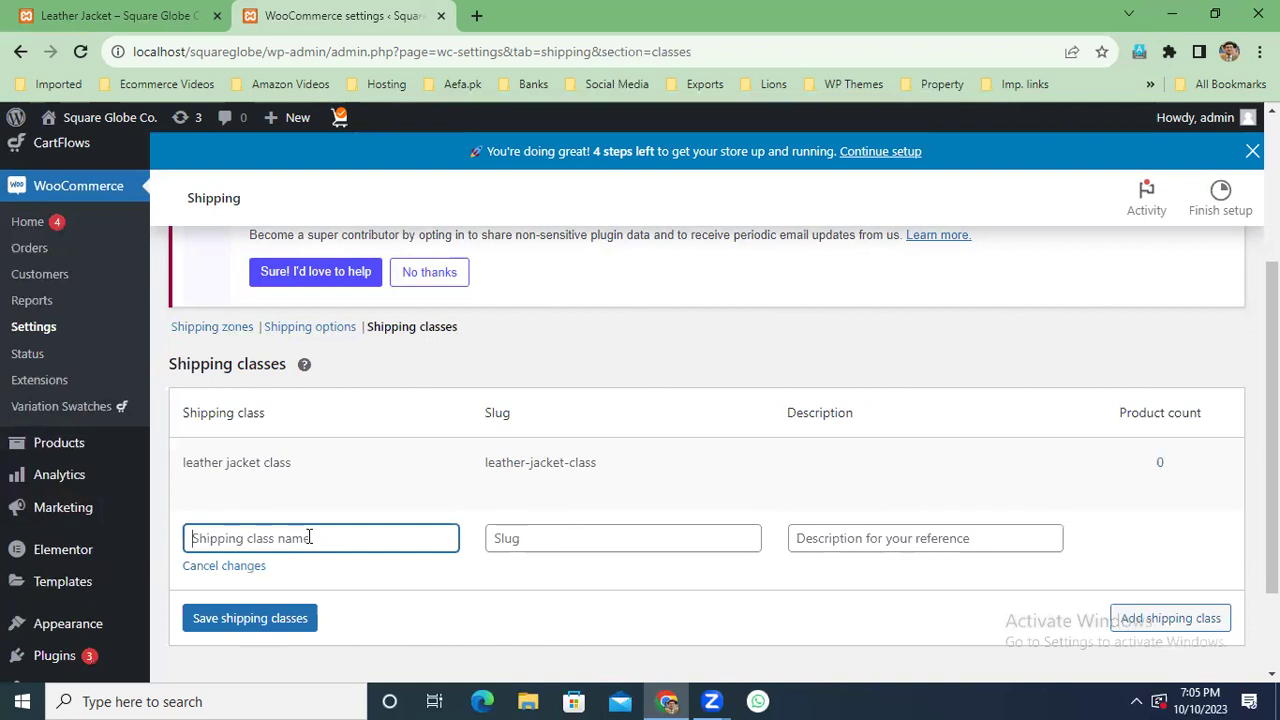
text(judo uniform class)
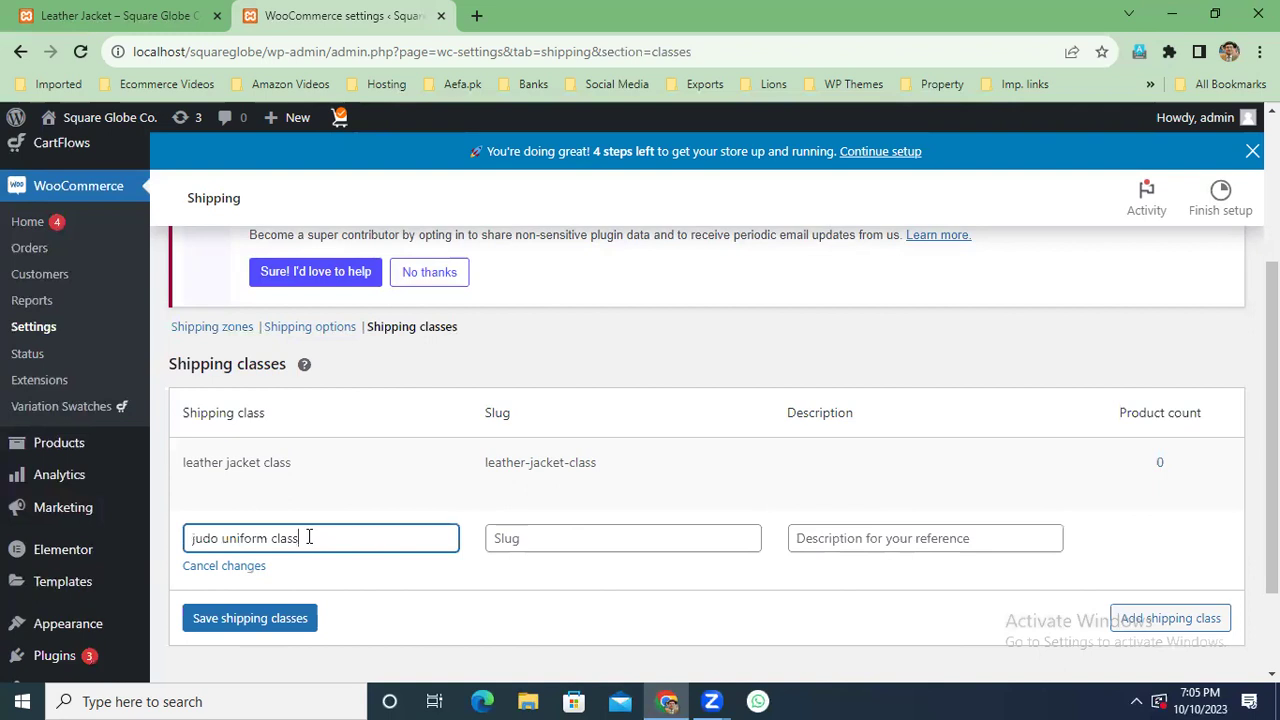
drag(268, 540, 226, 543)
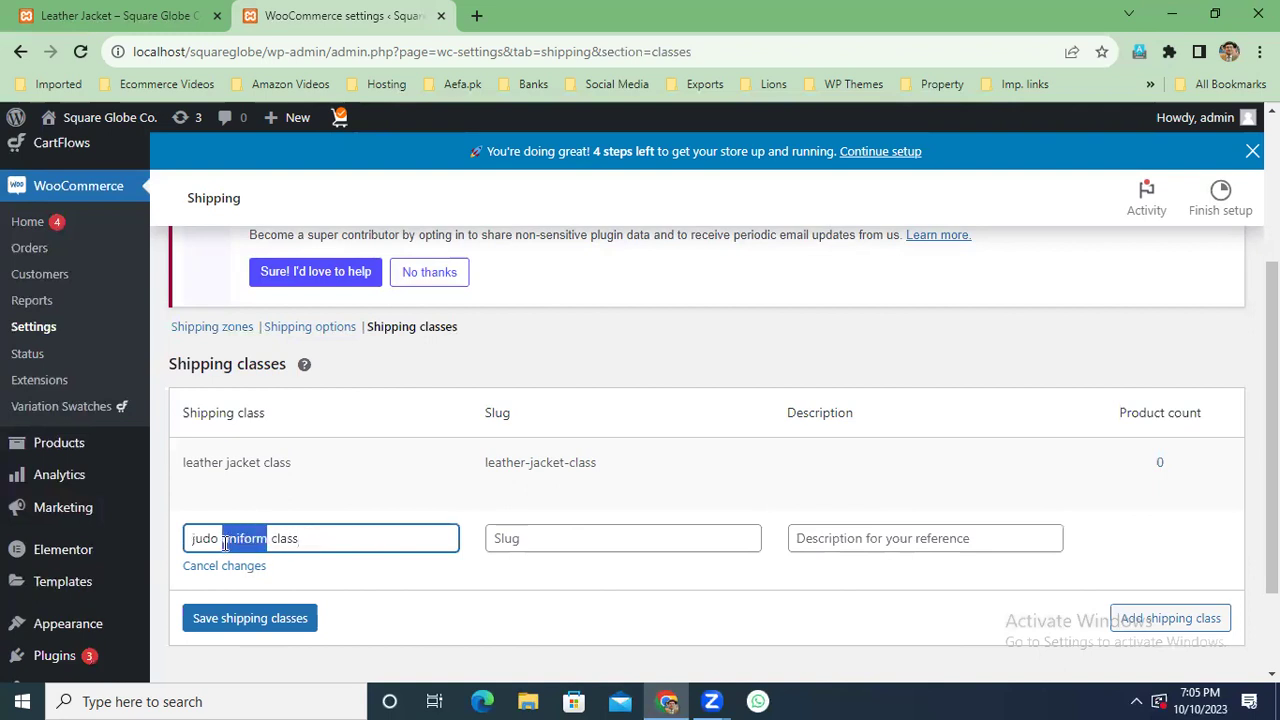
text(shipping)
click(275, 624)
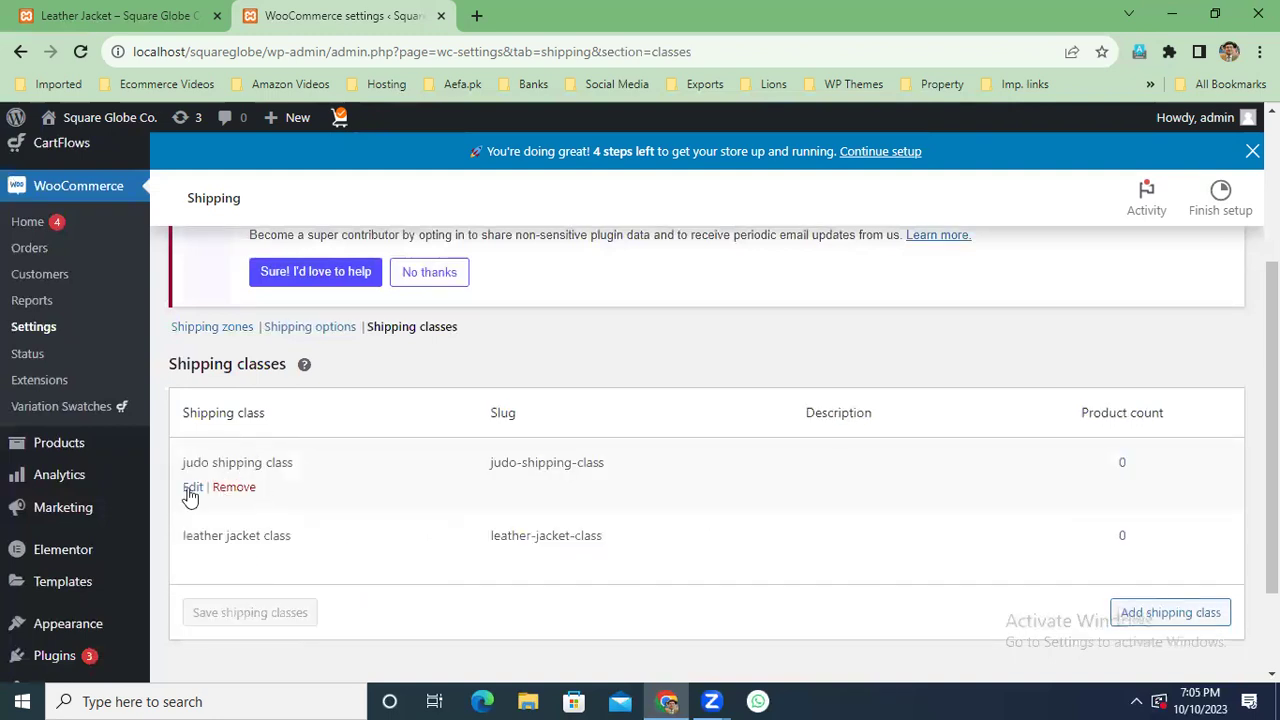
Rename 'leather jacket class' to 'jacket shipping class', save, and return to the storefront tab.
click(192, 489)
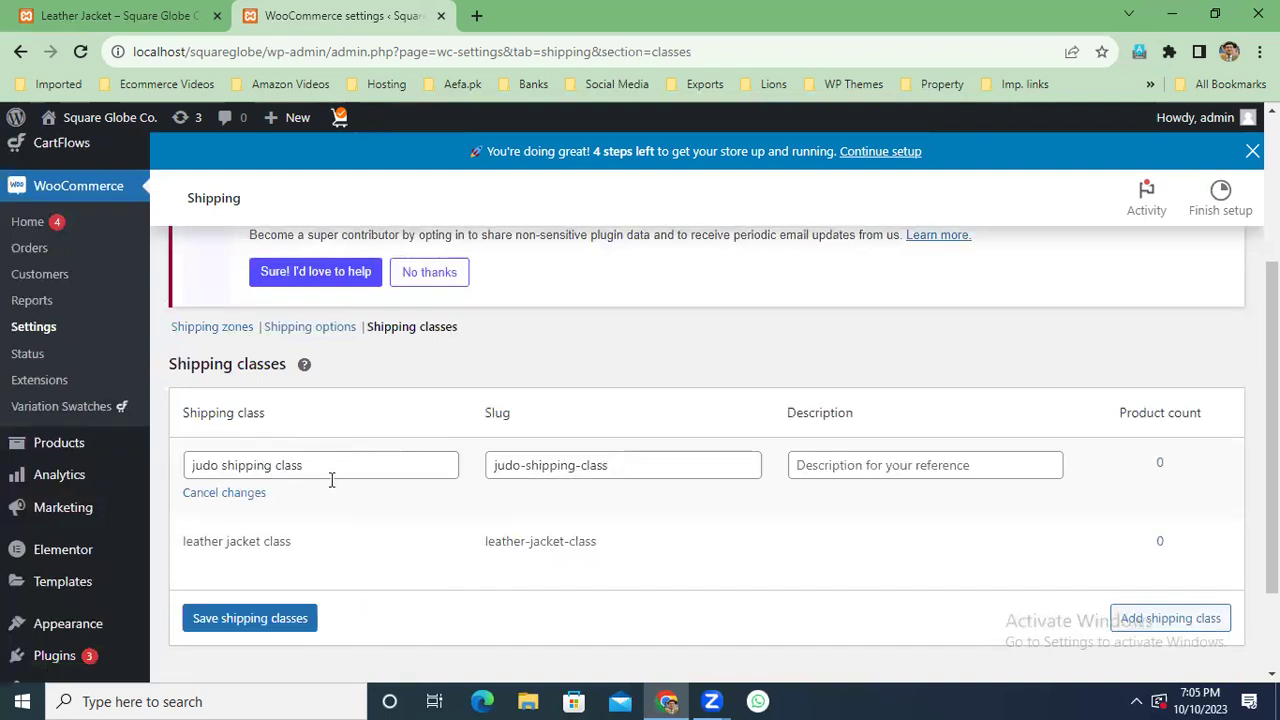
click(194, 569)
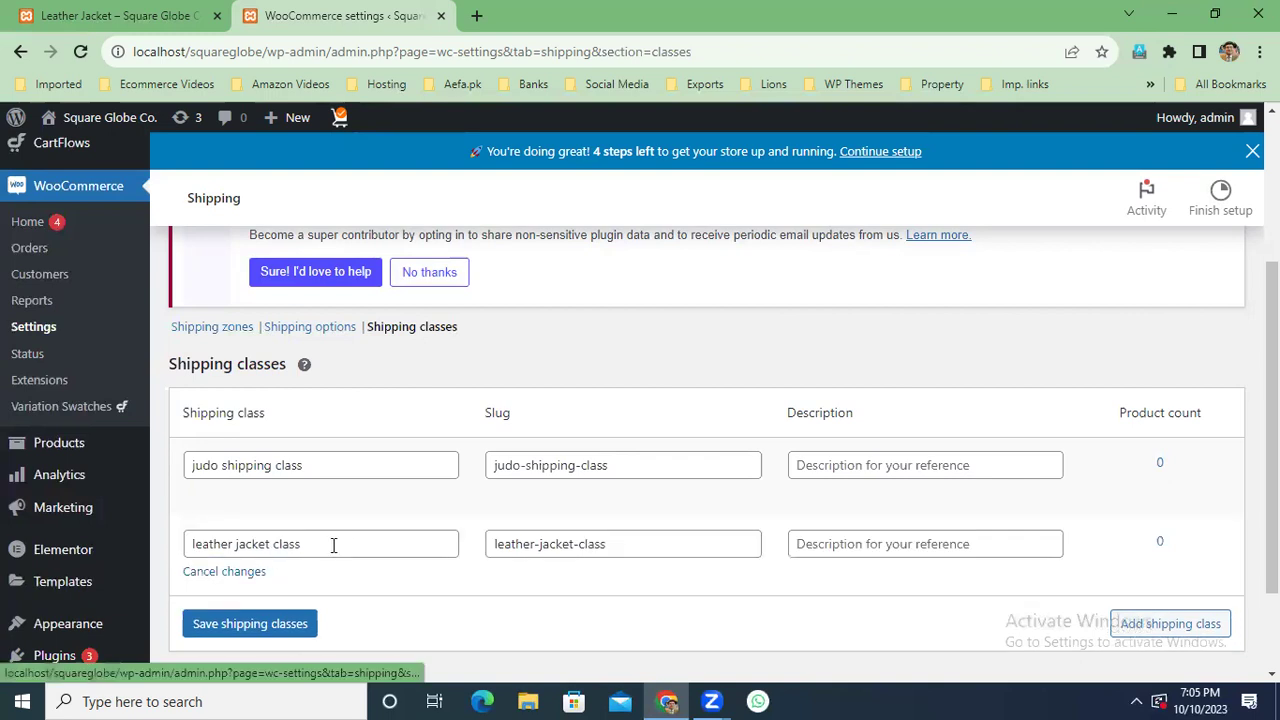
drag(236, 544, 152, 545)
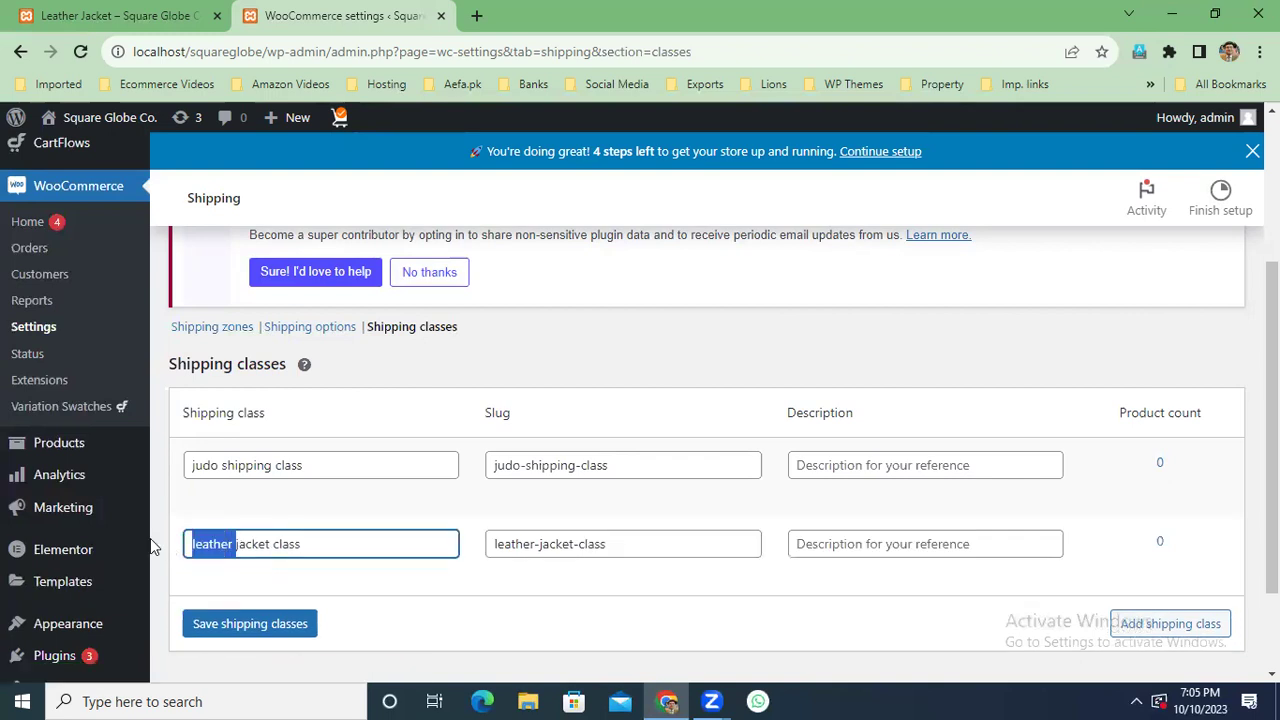
key(BackSpace)
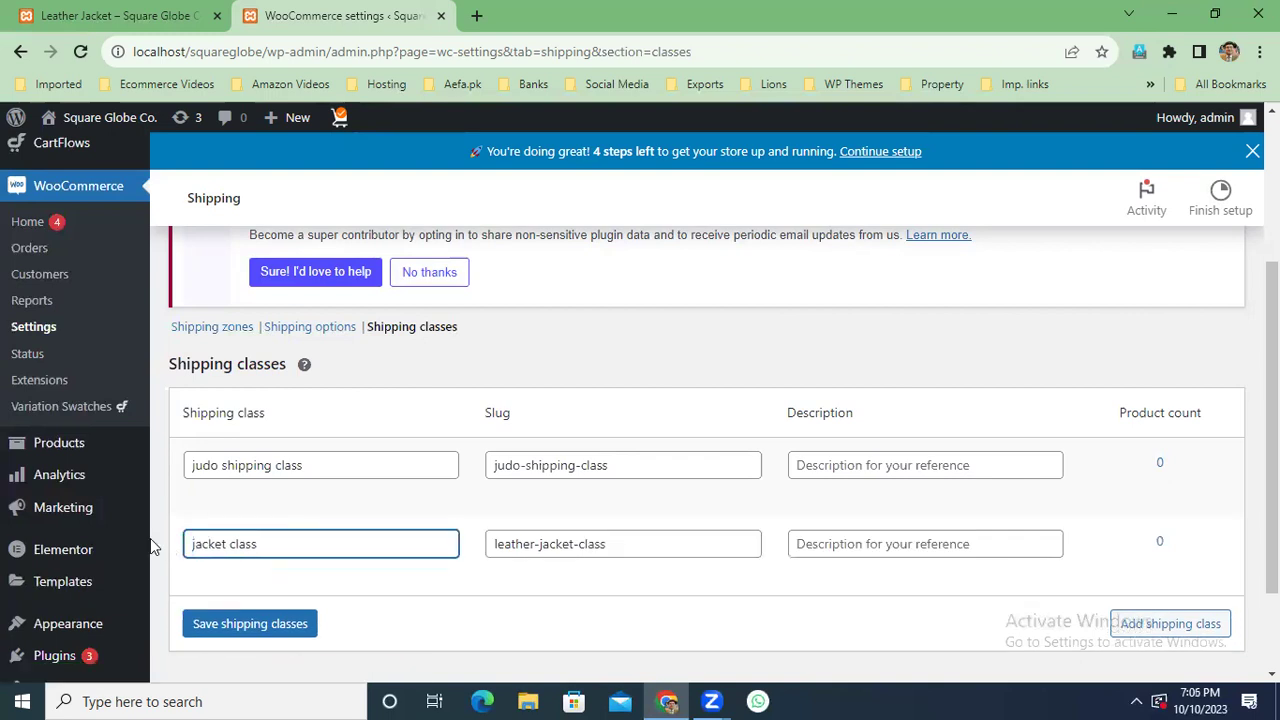
key(Right)
key(Right)
key(Right)
key(Right)
key(Right)
key(Right)
text(shipping)
click(268, 625)
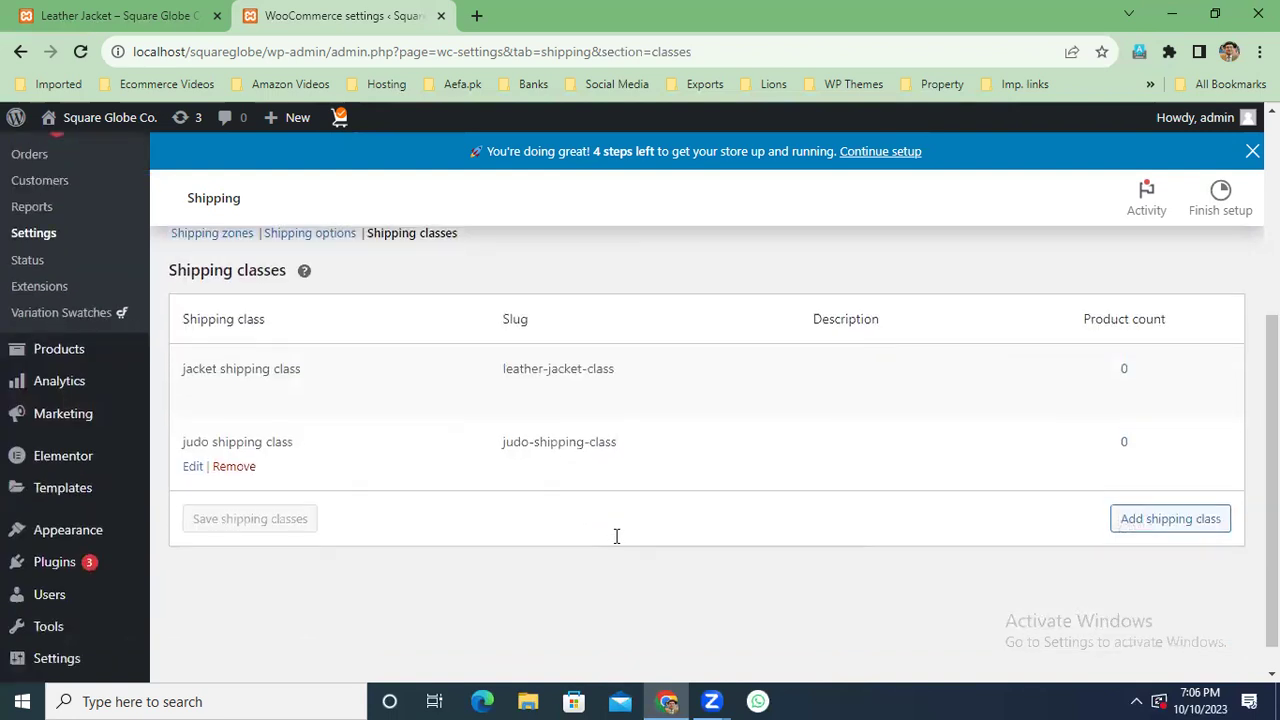
click(120, 15)
Open the Sports Wear › T Shirts category page and scroll through its products to Assorted Coffee.
mouse_move(589, 254)
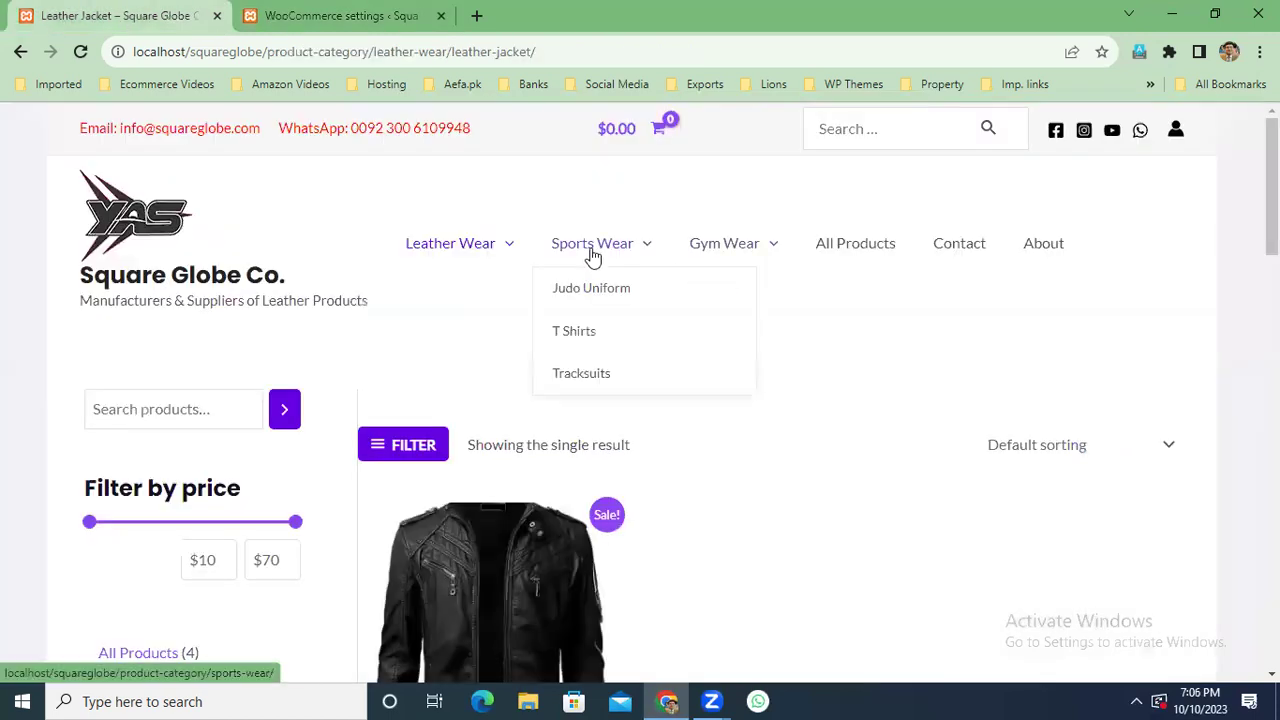
click(578, 333)
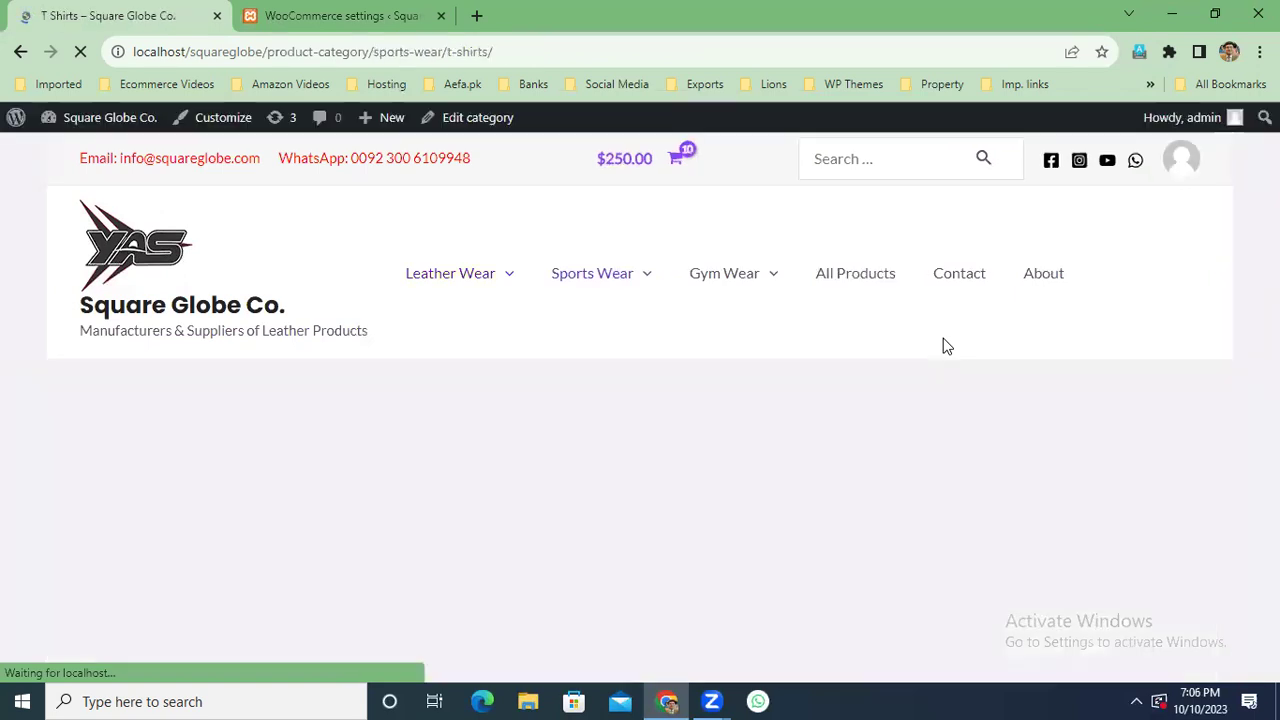
scroll(947, 346, down, 10)
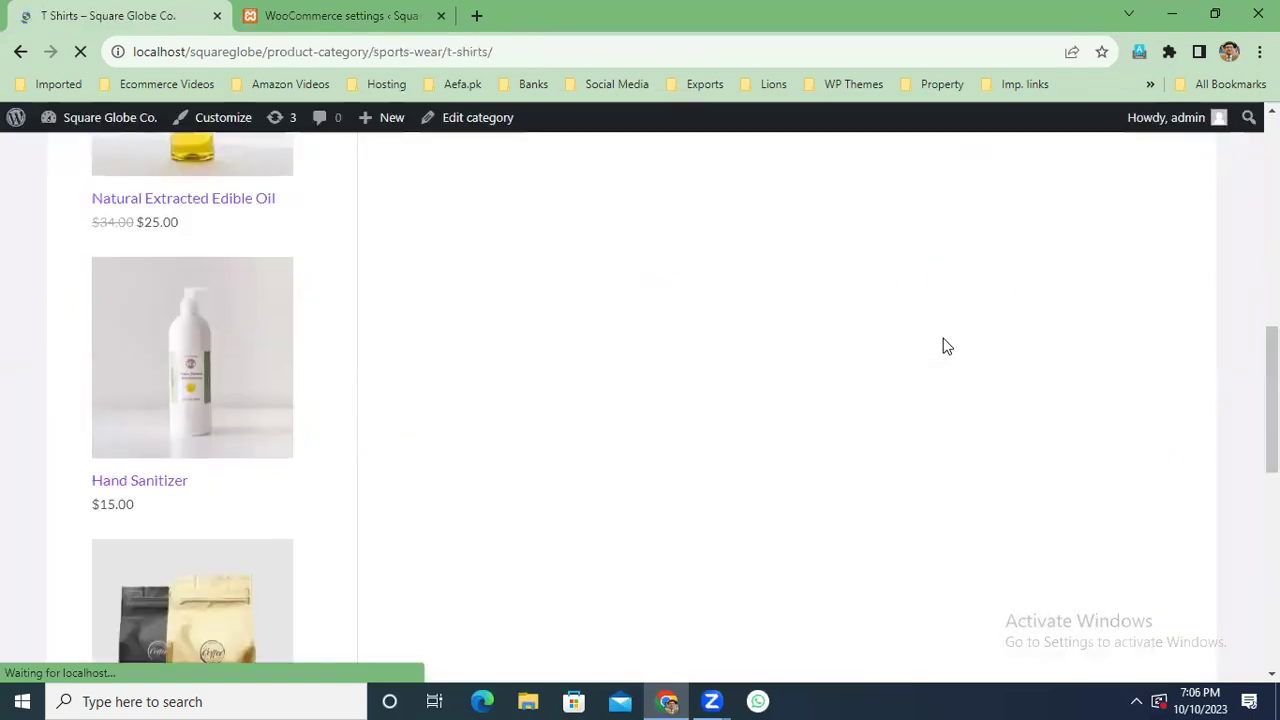
scroll(193, 400, up, 5)
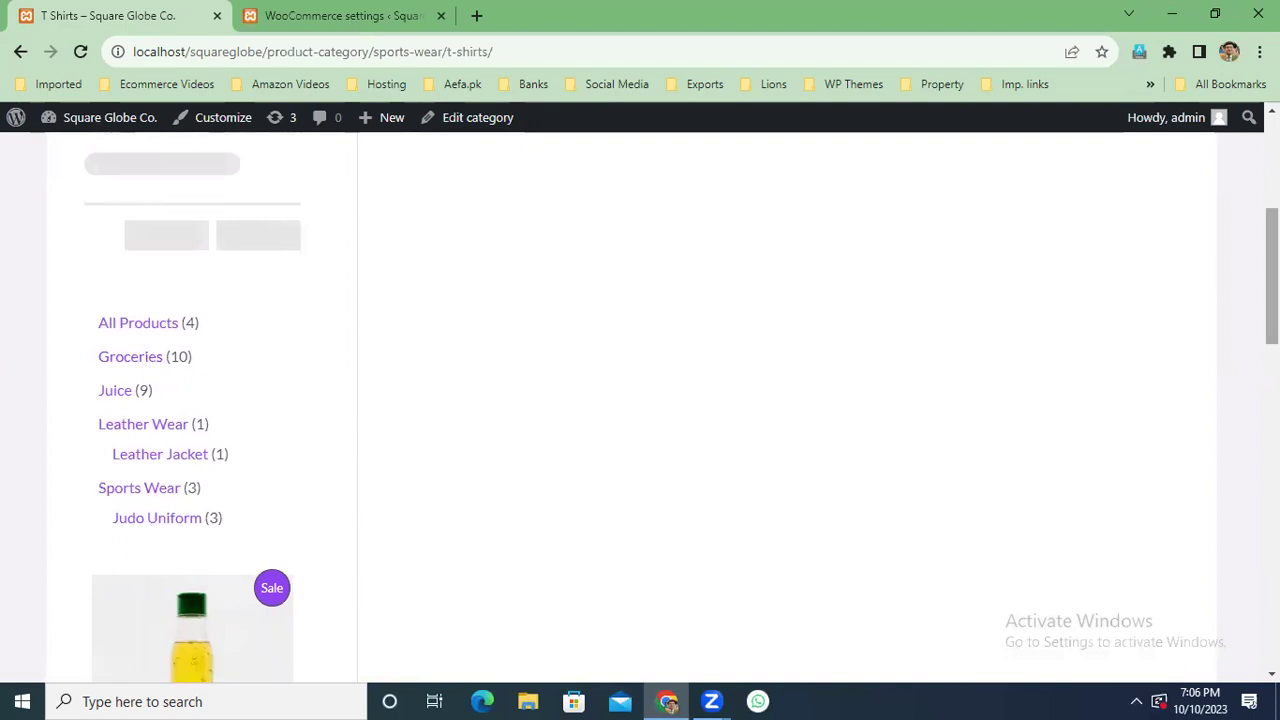
scroll(193, 400, down, 7)
scroll(194, 457, down, 1)
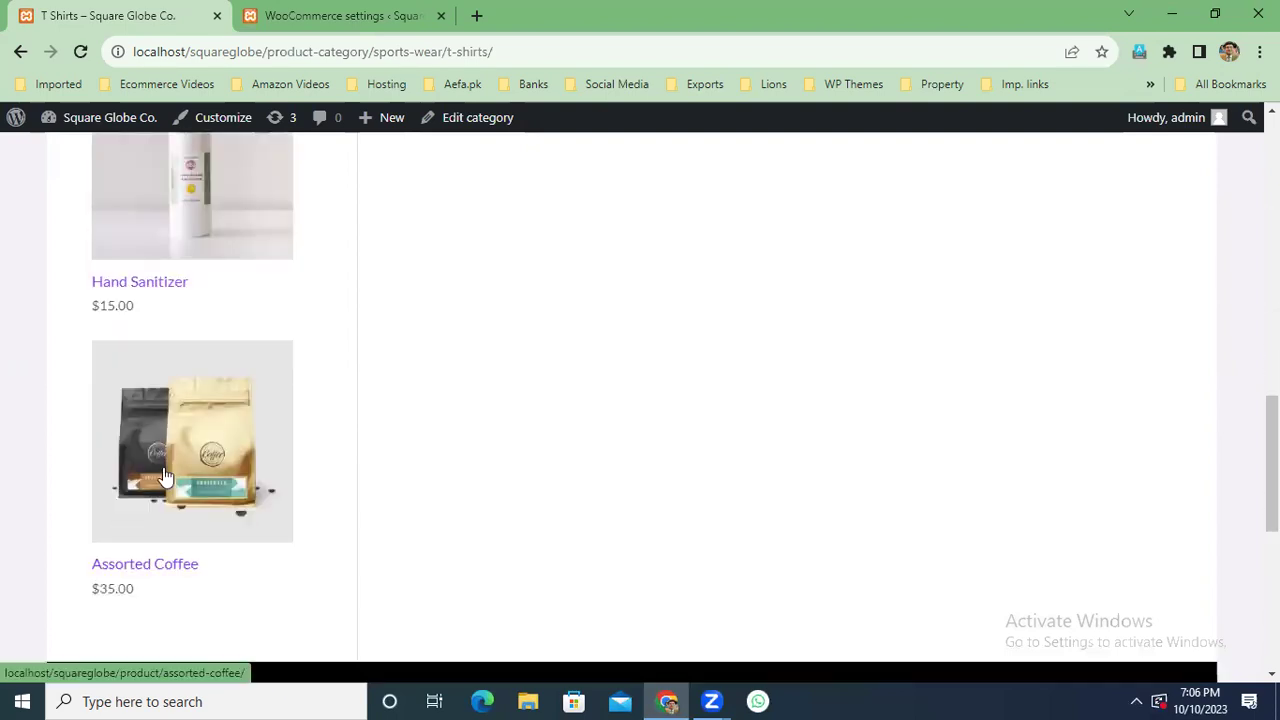
Back in shipping classes, add a class typed as 'coffee shipping blass' and save it.
click(371, 15)
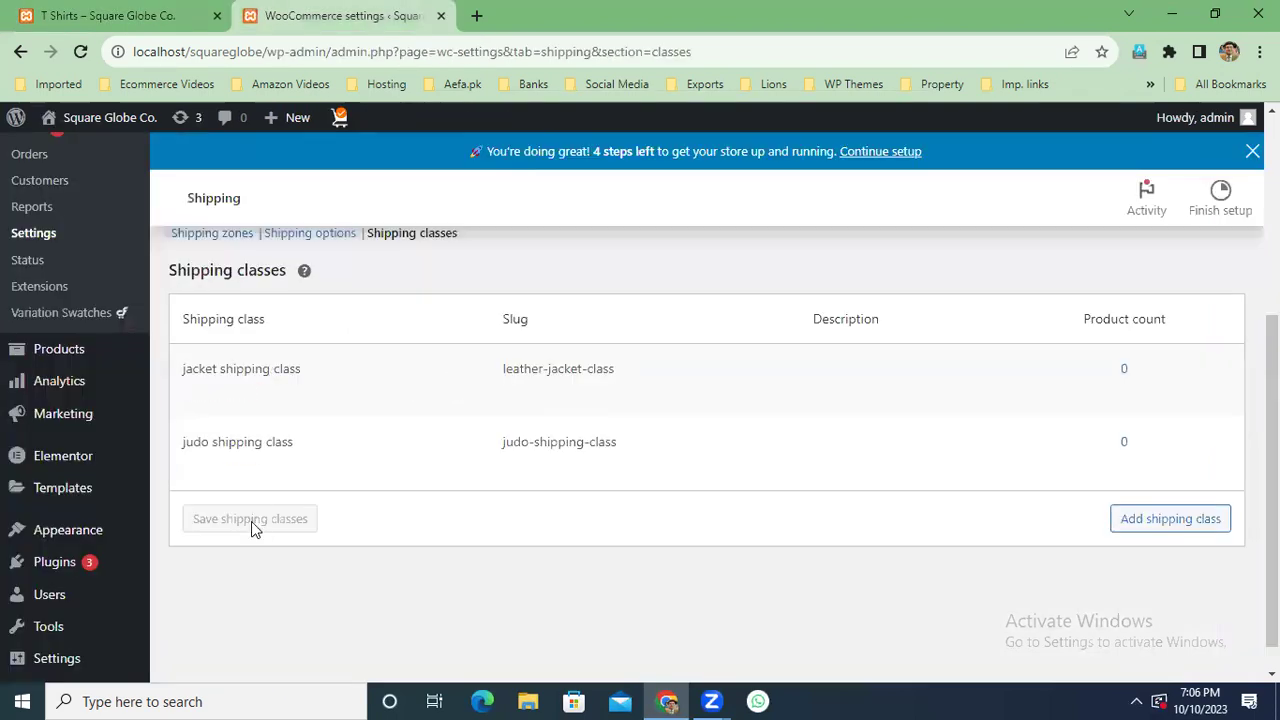
click(1172, 520)
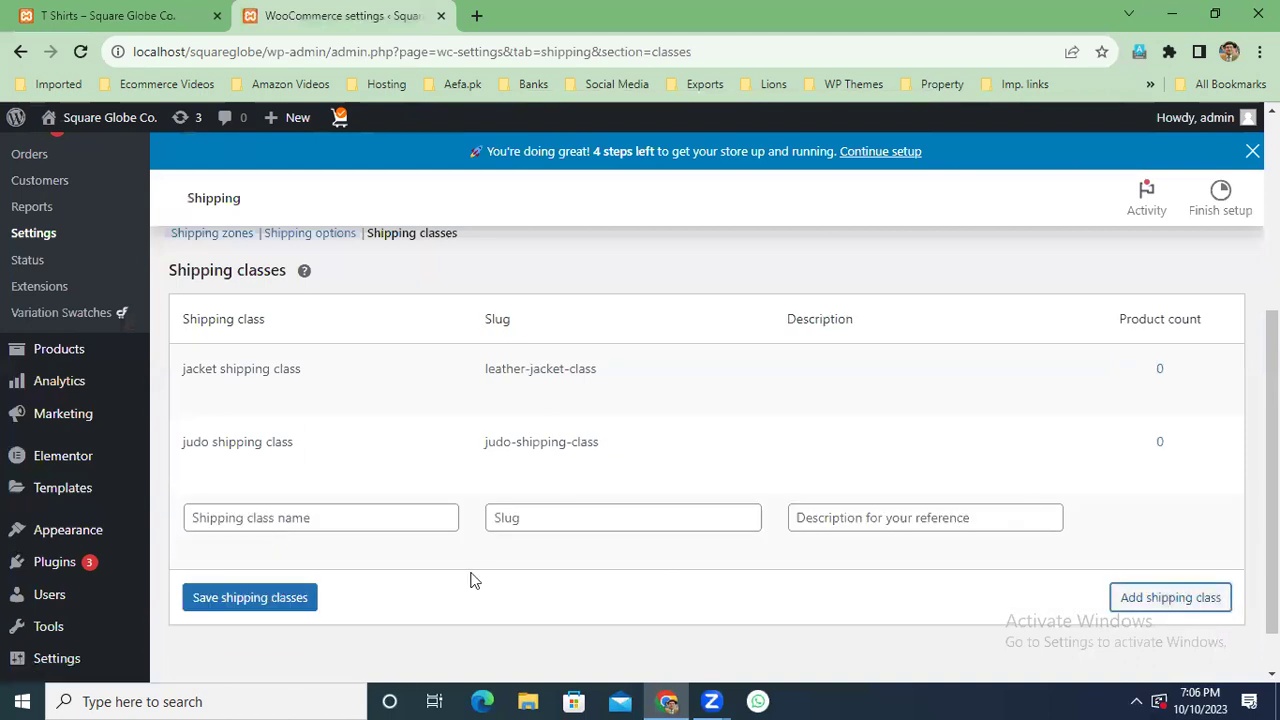
click(352, 512)
text(co)
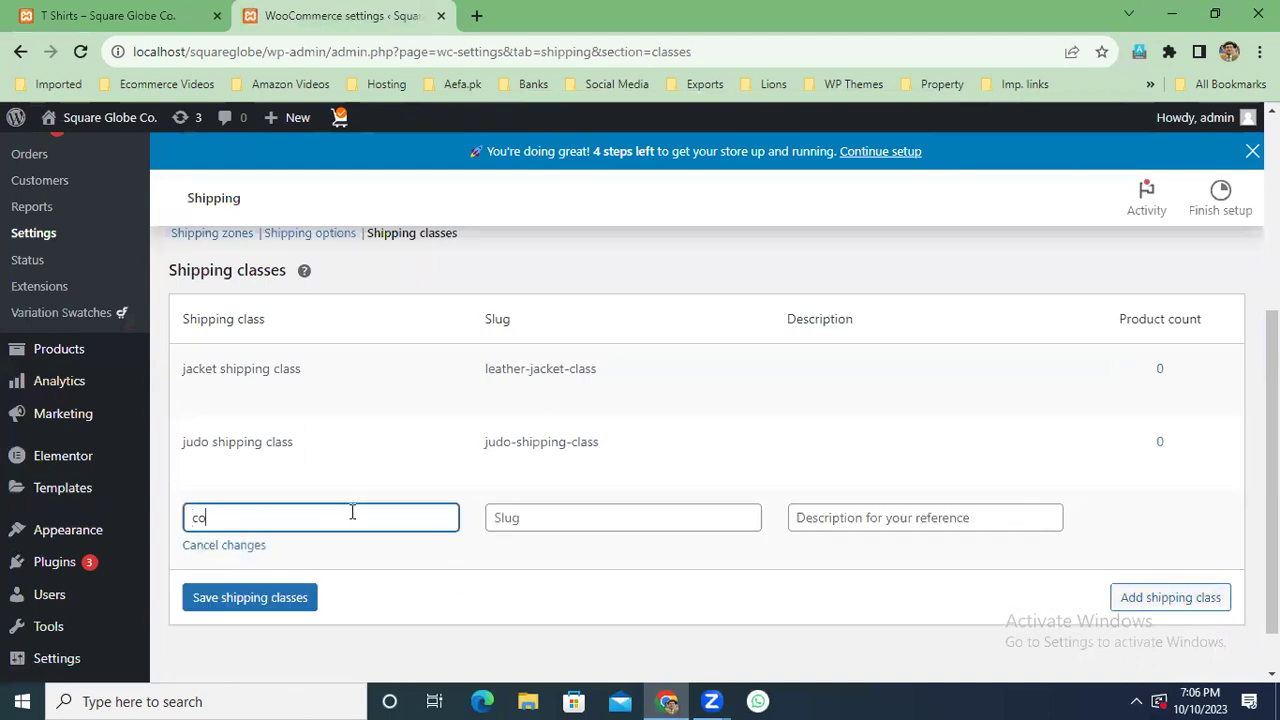
text(ffee shipping blass)
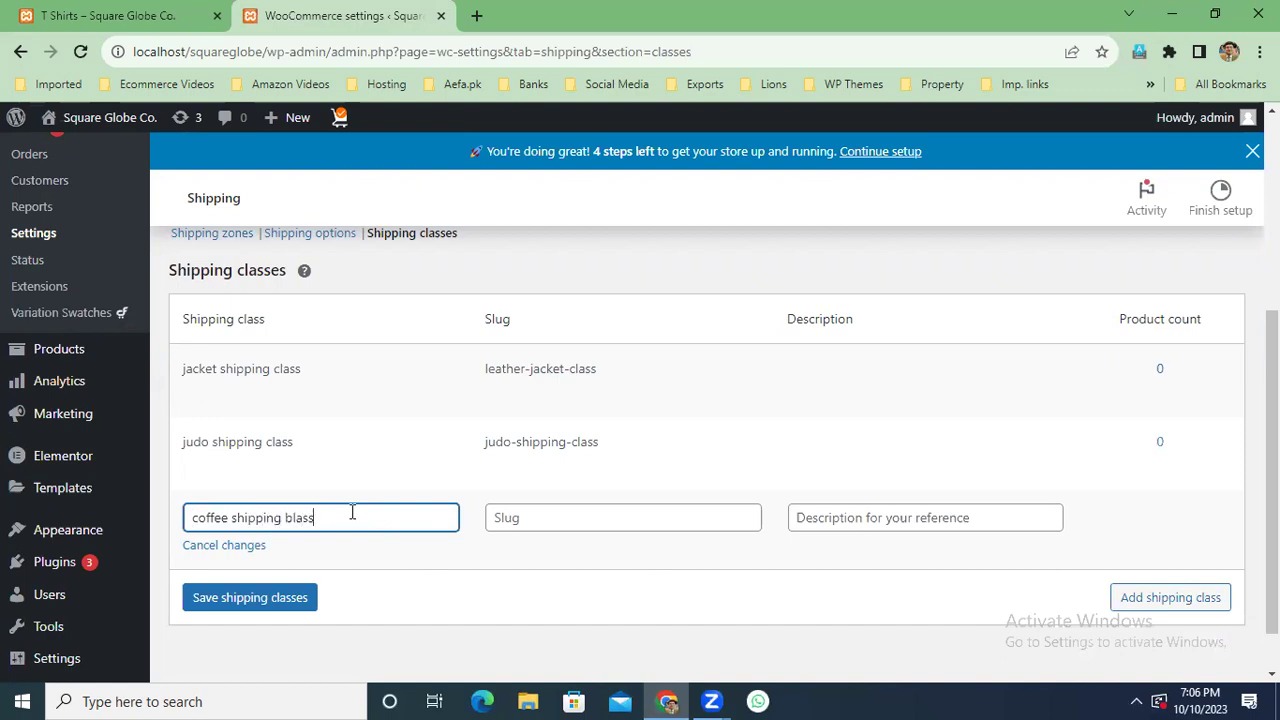
click(283, 601)
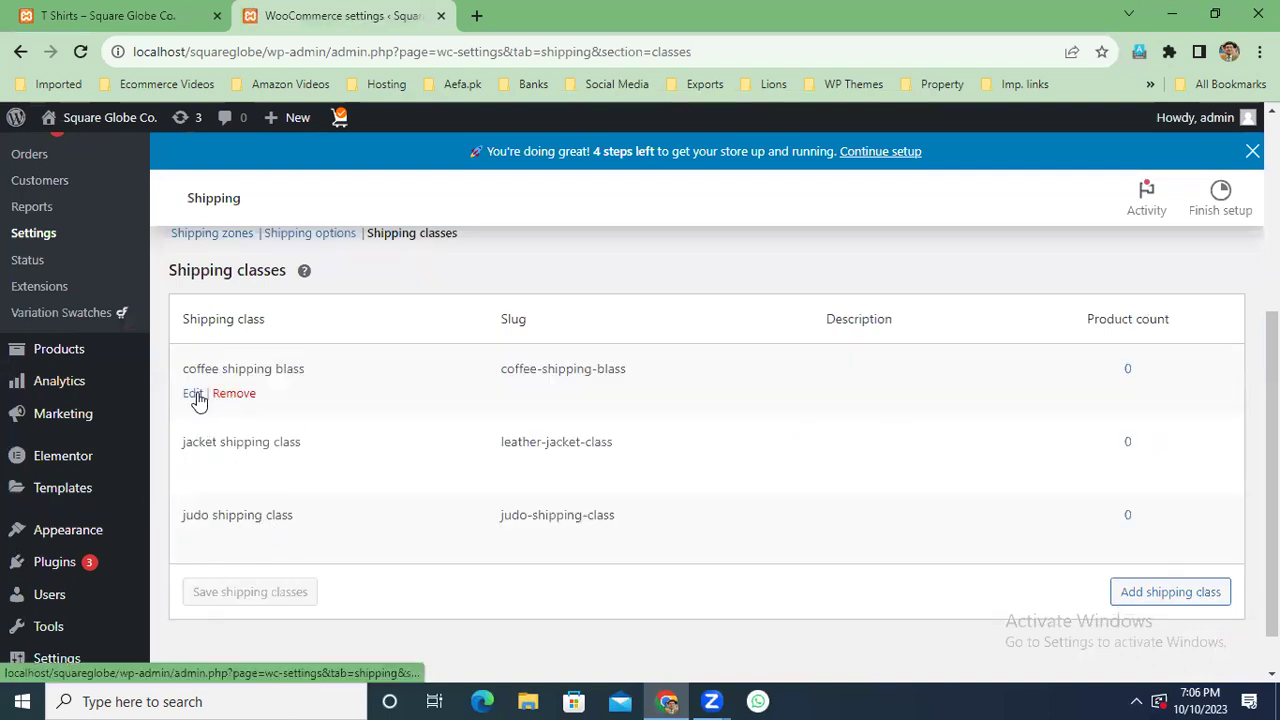
Fix the typo so the class reads 'coffee shipping class' and save again.
click(194, 397)
drag(292, 372, 285, 372)
text(coffee shipping class)
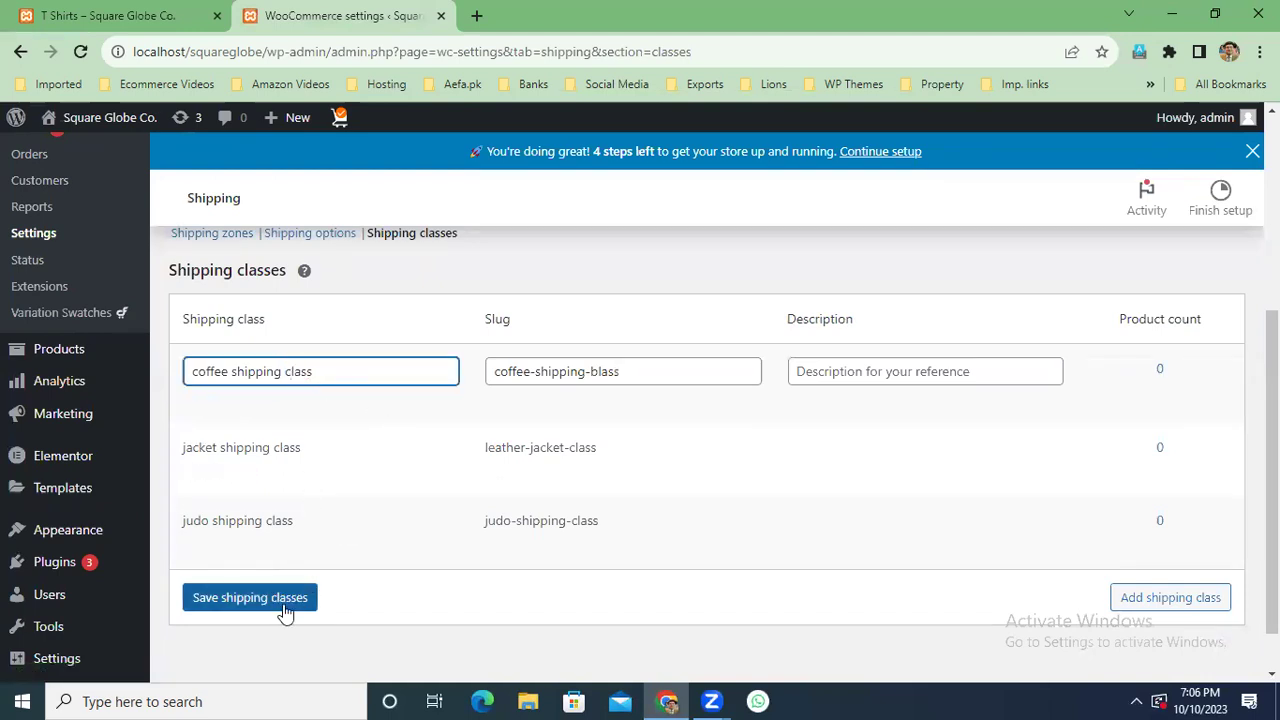
click(250, 598)
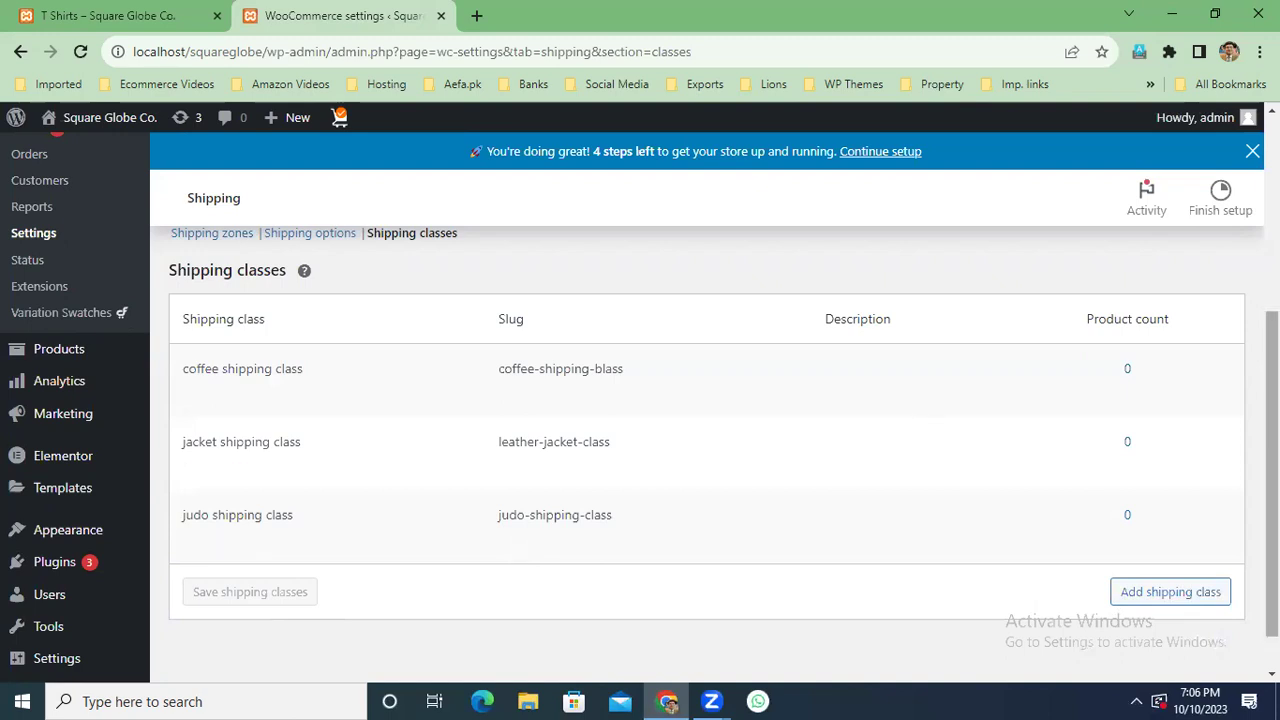
Go to the Shipping zones list and open the Pakistan zone.
scroll(300, 370, up, 1)
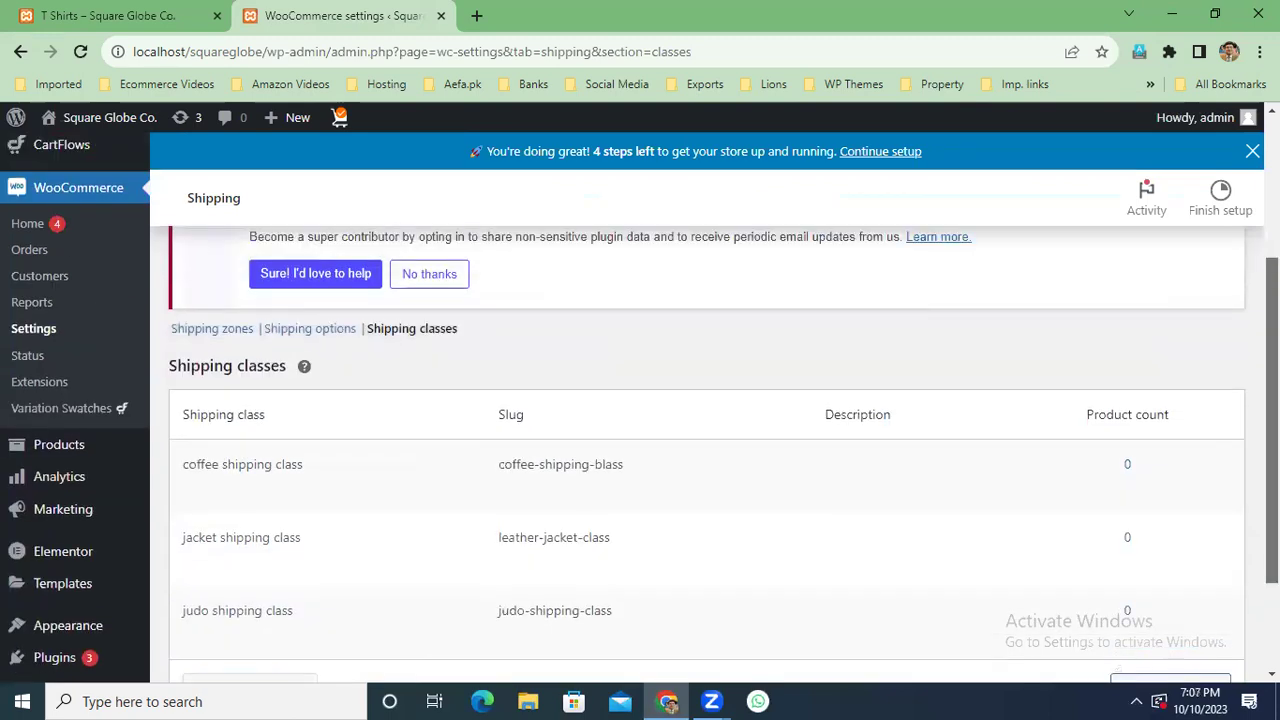
click(209, 333)
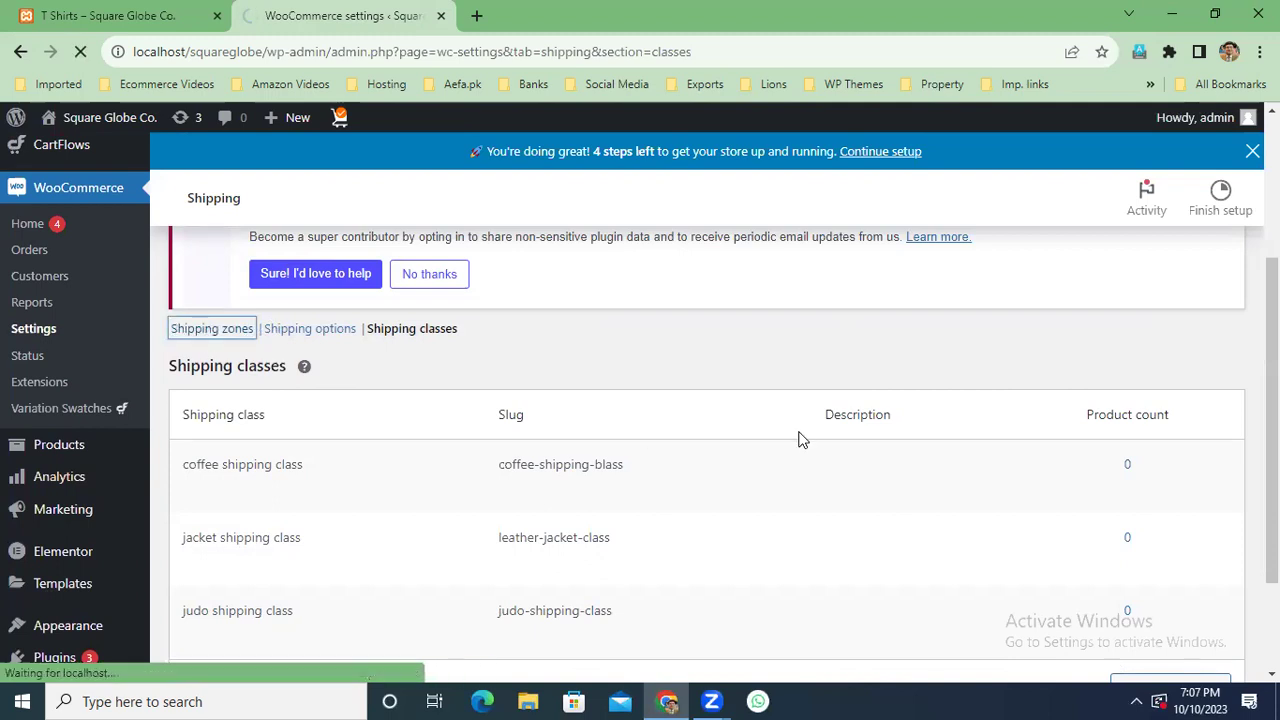
scroll(800, 437, down, 3)
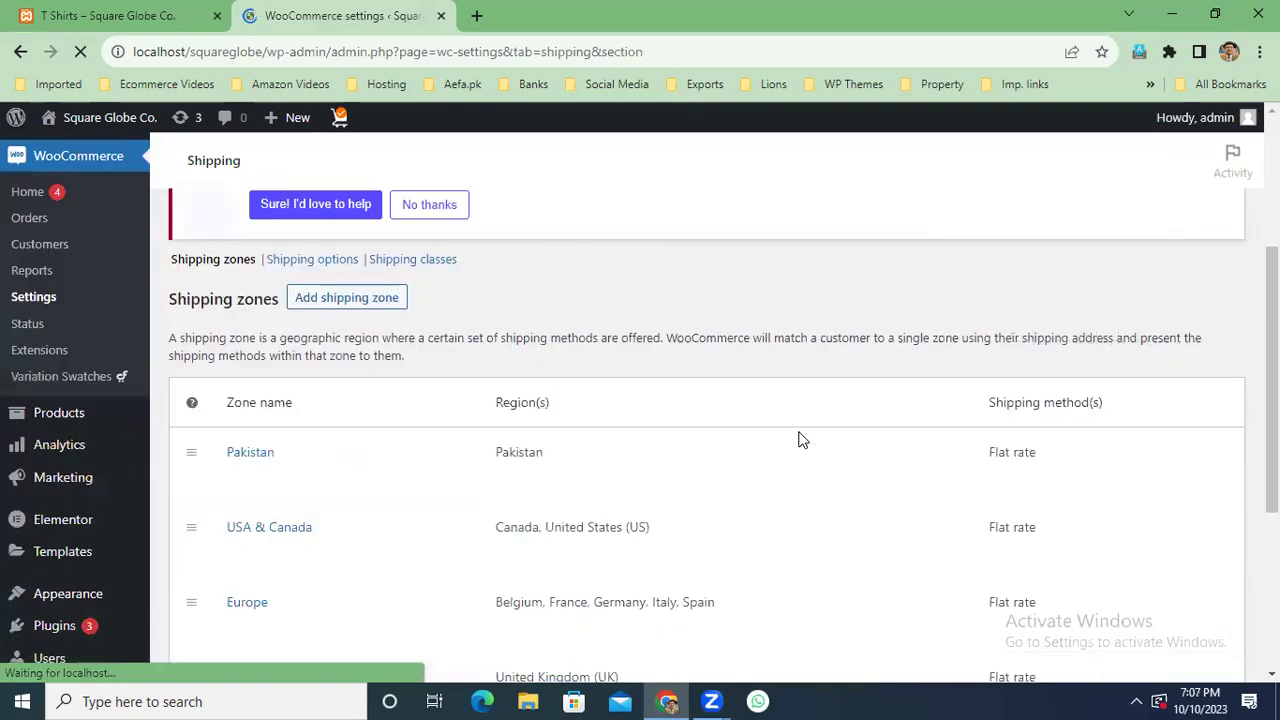
mouse_move(1016, 360)
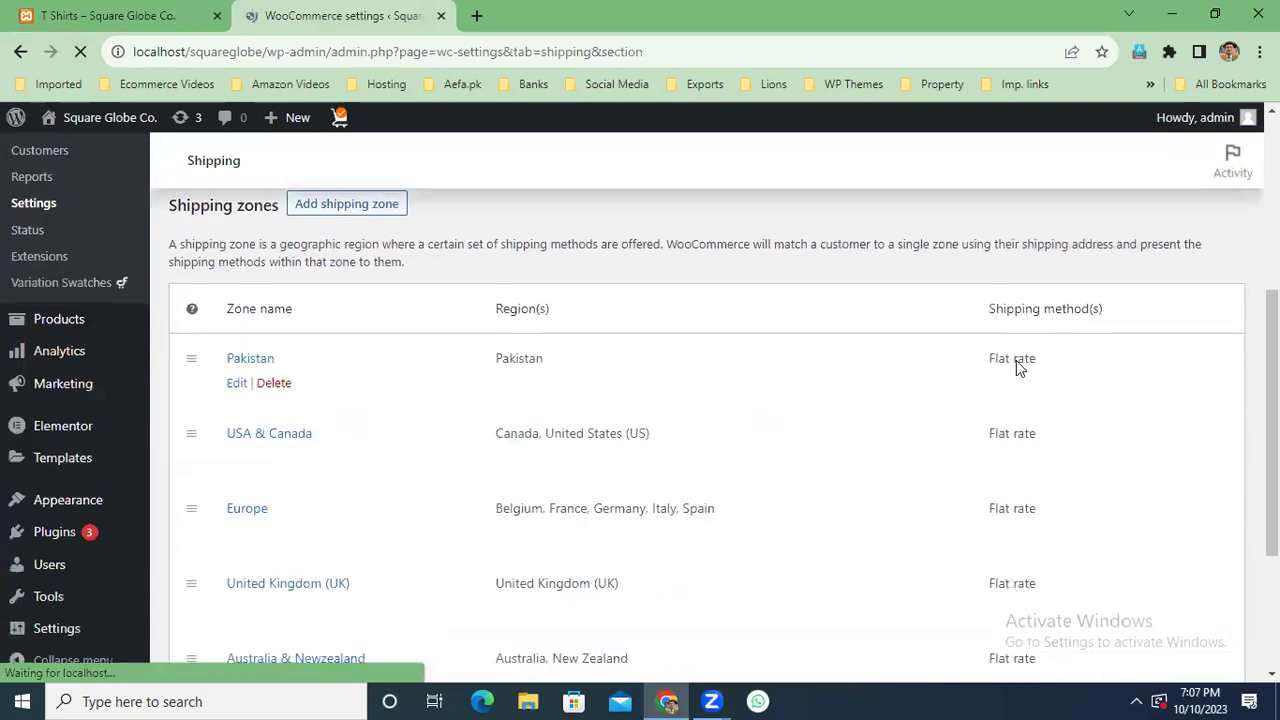
click(249, 364)
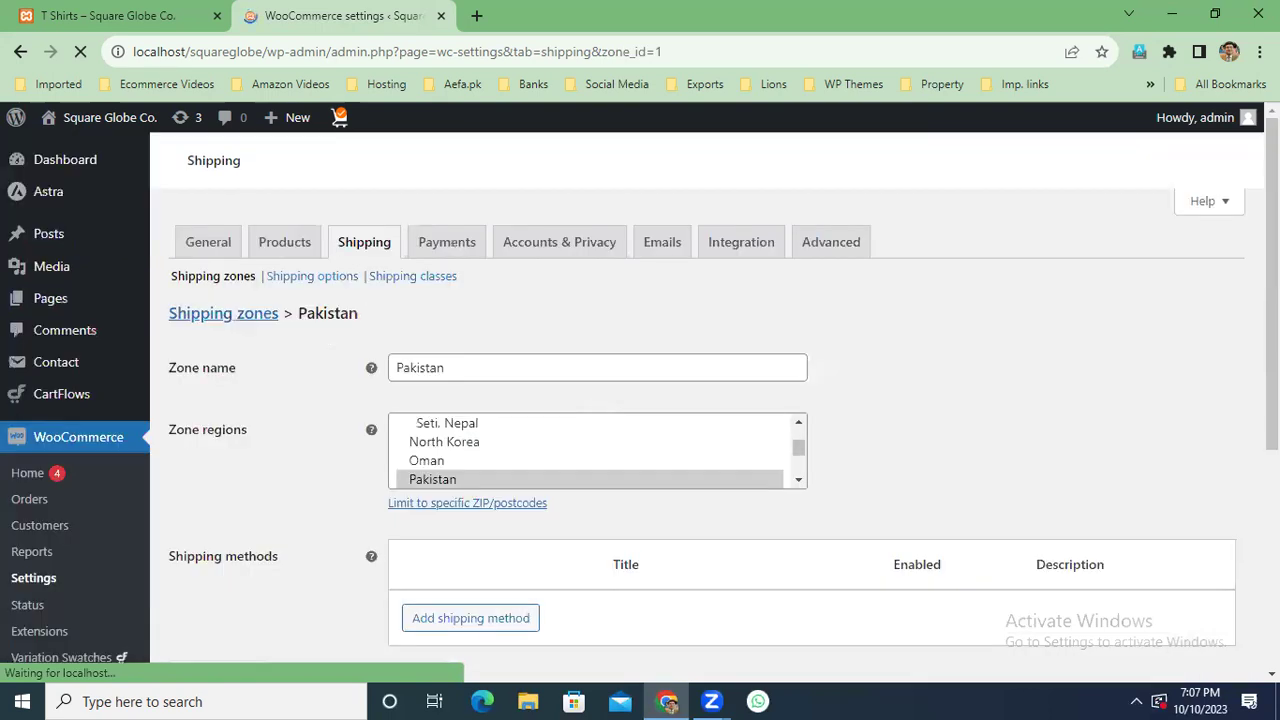
Open the settings of the Pakistan zone's Flat rate method.
drag(1272, 284, 1272, 478)
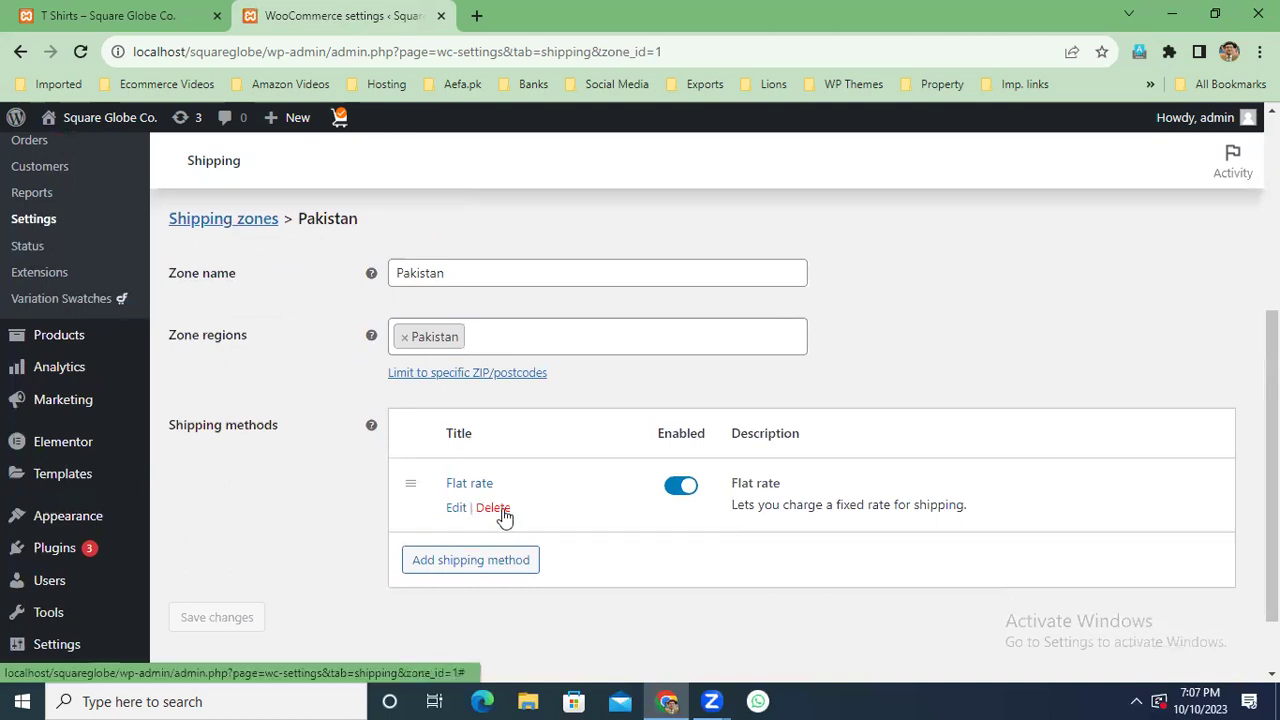
click(474, 487)
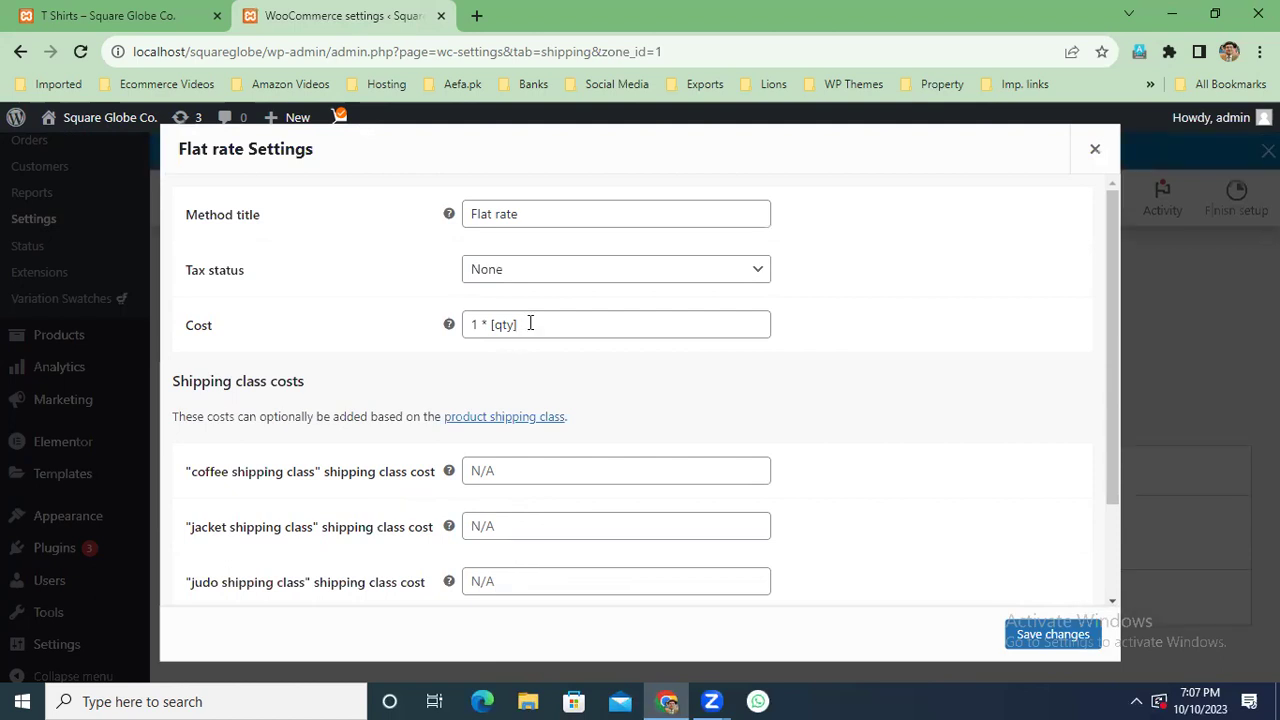
Clear the flat rate base Cost and set the coffee class cost to 1 * [qty].
click(520, 324)
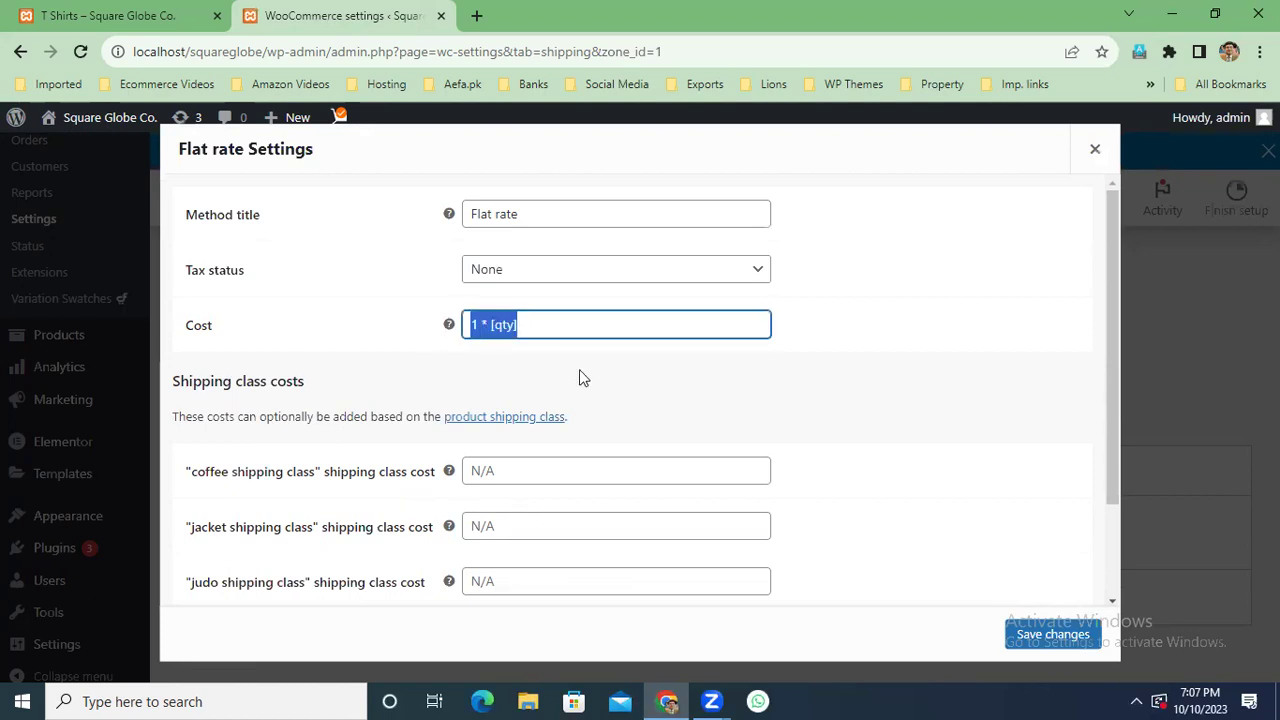
key(BackSpace)
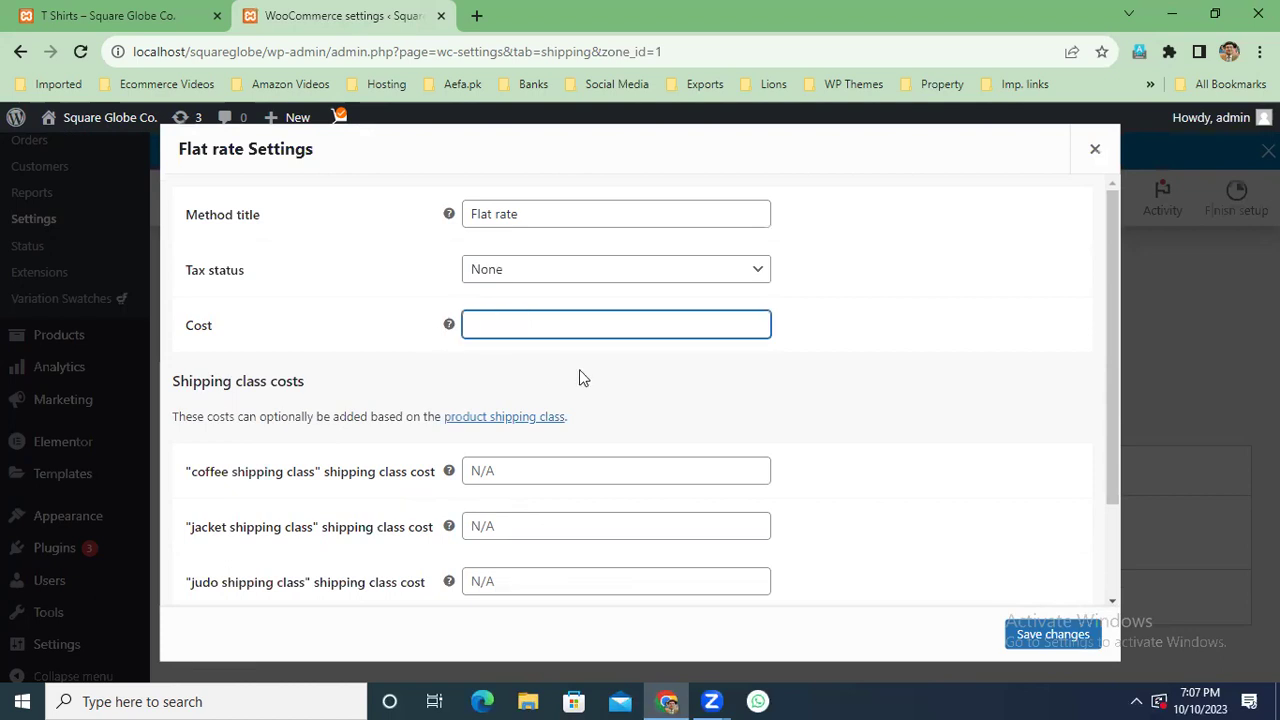
click(539, 474)
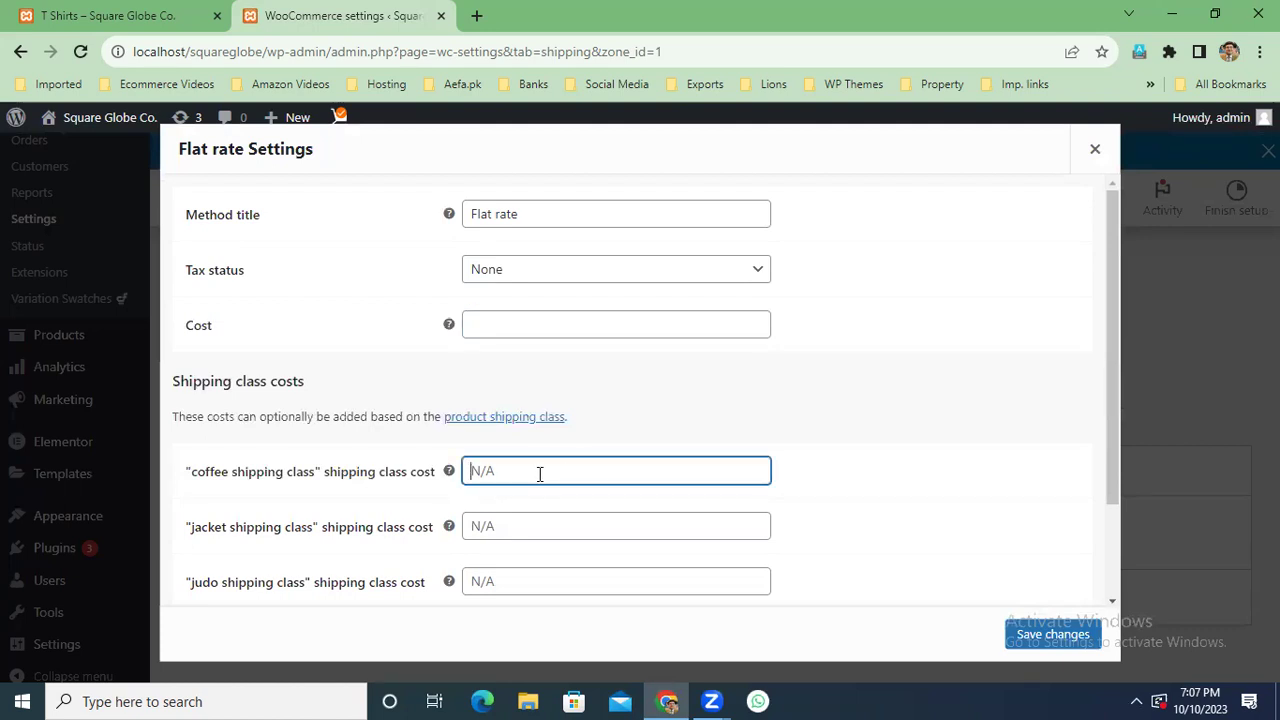
text(1 * [qty])
double_click(477, 476)
Set the jacket class cost to 2 * [qty] and the judo class cost to 2.5 * [qty].
click(560, 520)
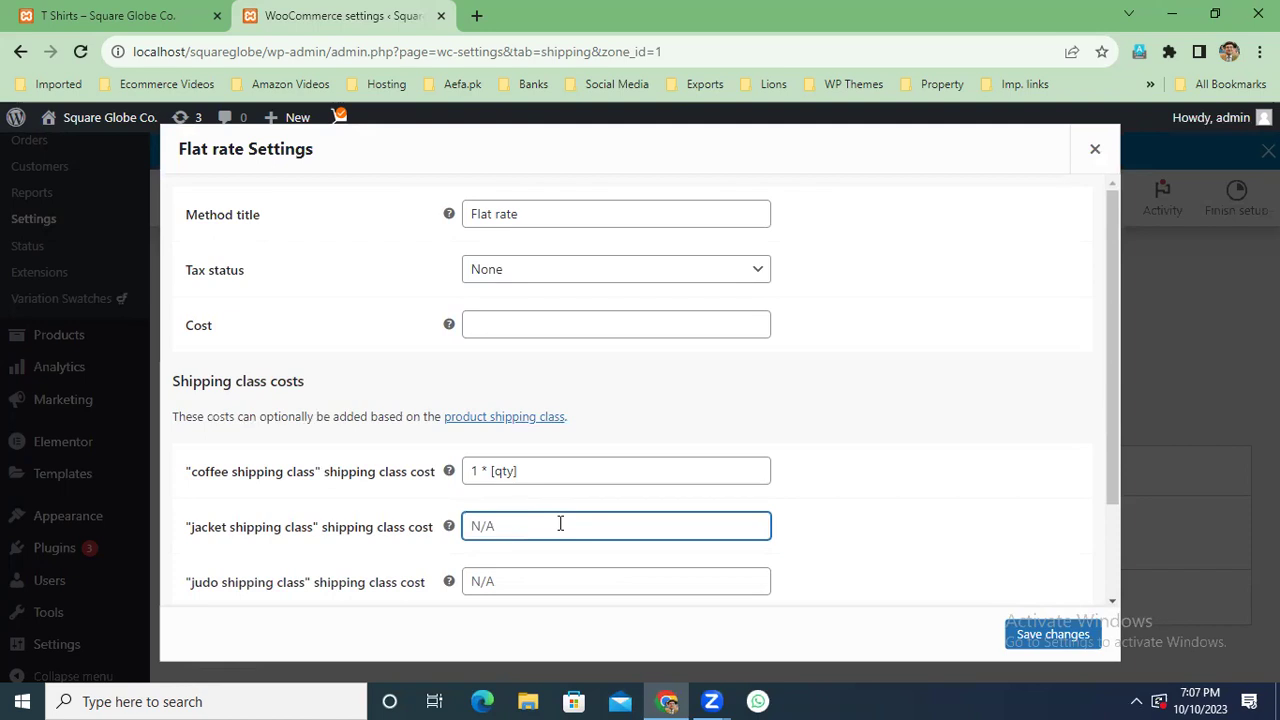
text(1 * [qty])
double_click(476, 527)
text(2)
click(513, 582)
text(1 * [qty])
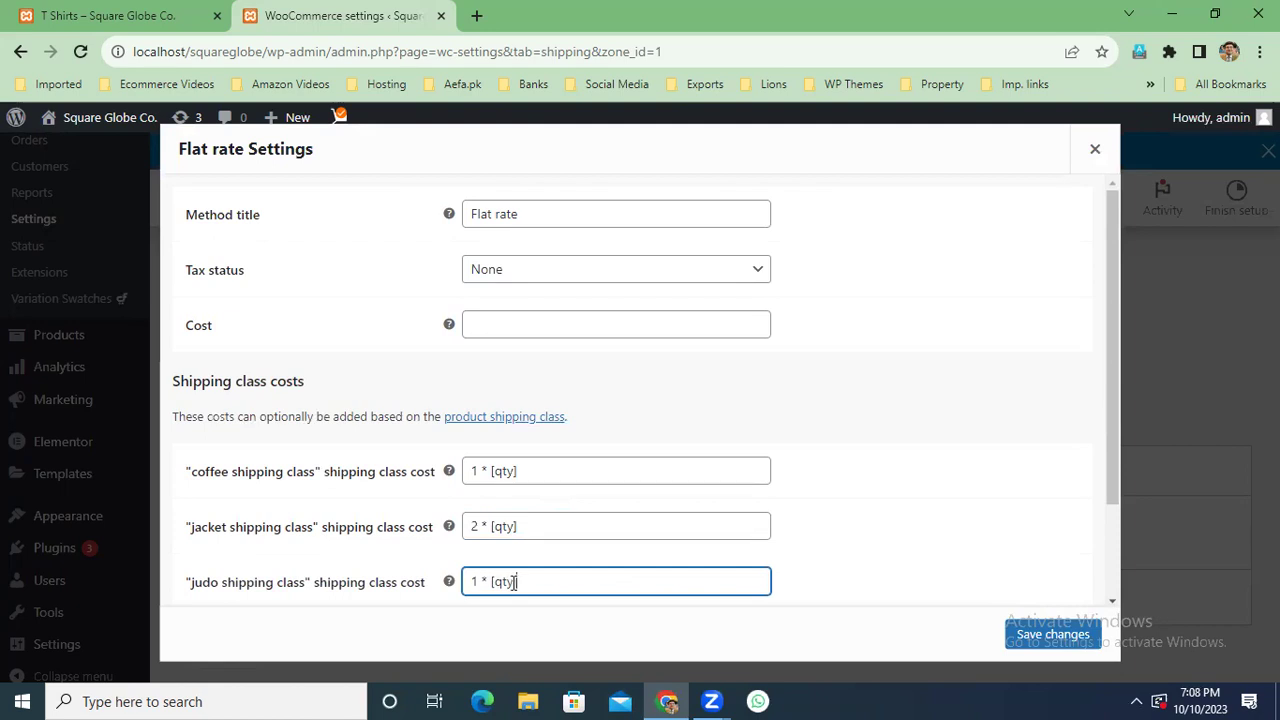
double_click(475, 581)
text(2.5)
Set the no-shipping-class cost to 1.5 * [qty], keep Per class calculation, and save.
drag(1115, 497, 1116, 563)
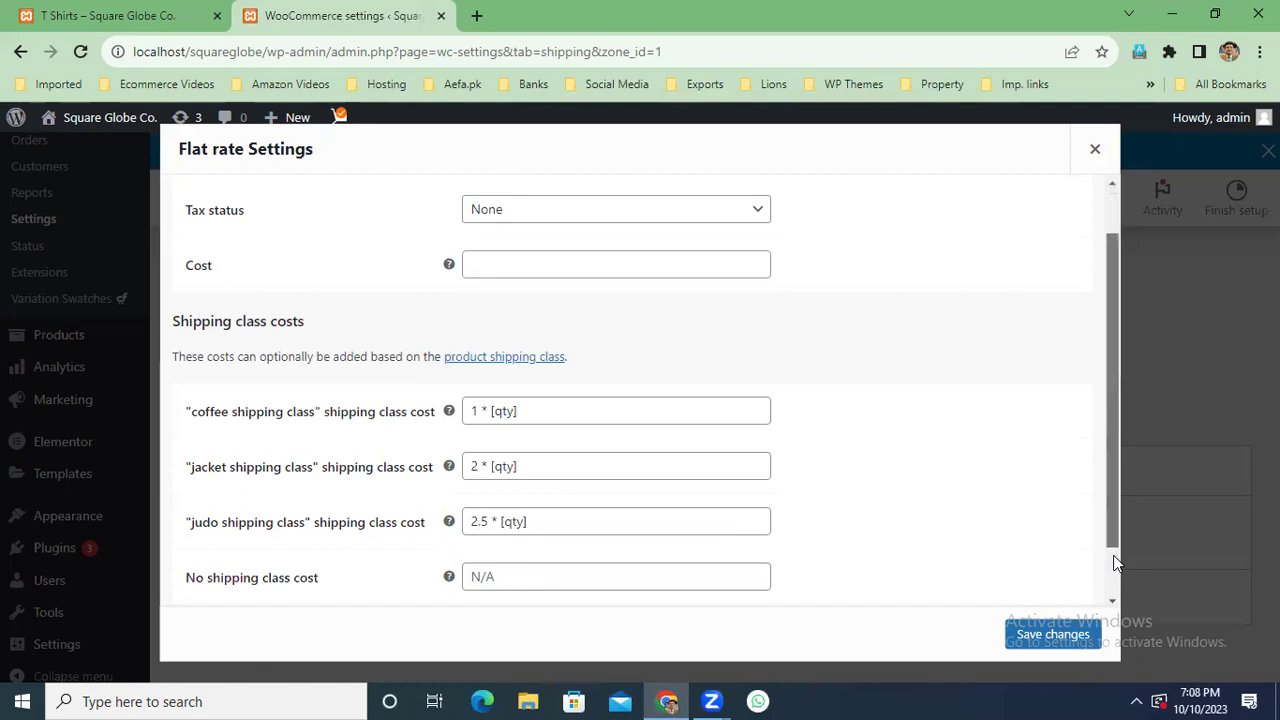
scroll(1115, 565, down, 1)
click(522, 514)
text(1 * [qty])
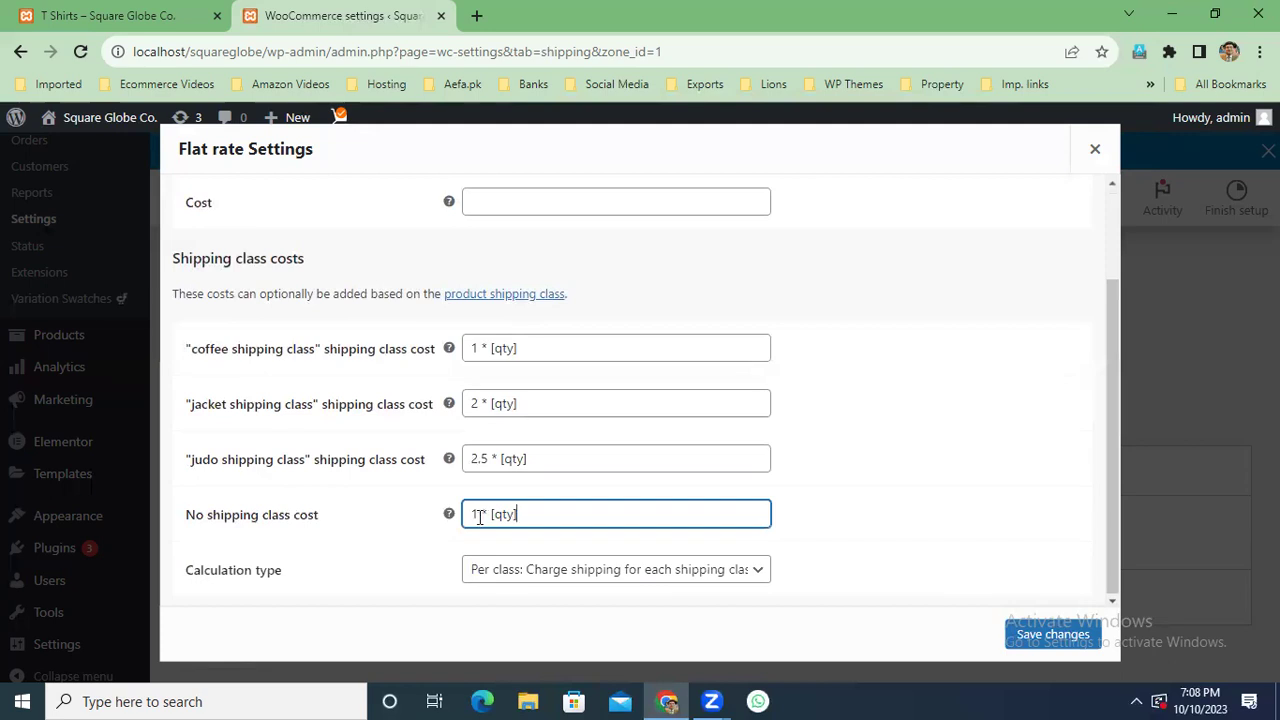
text(.5)
click(1113, 430)
click(756, 575)
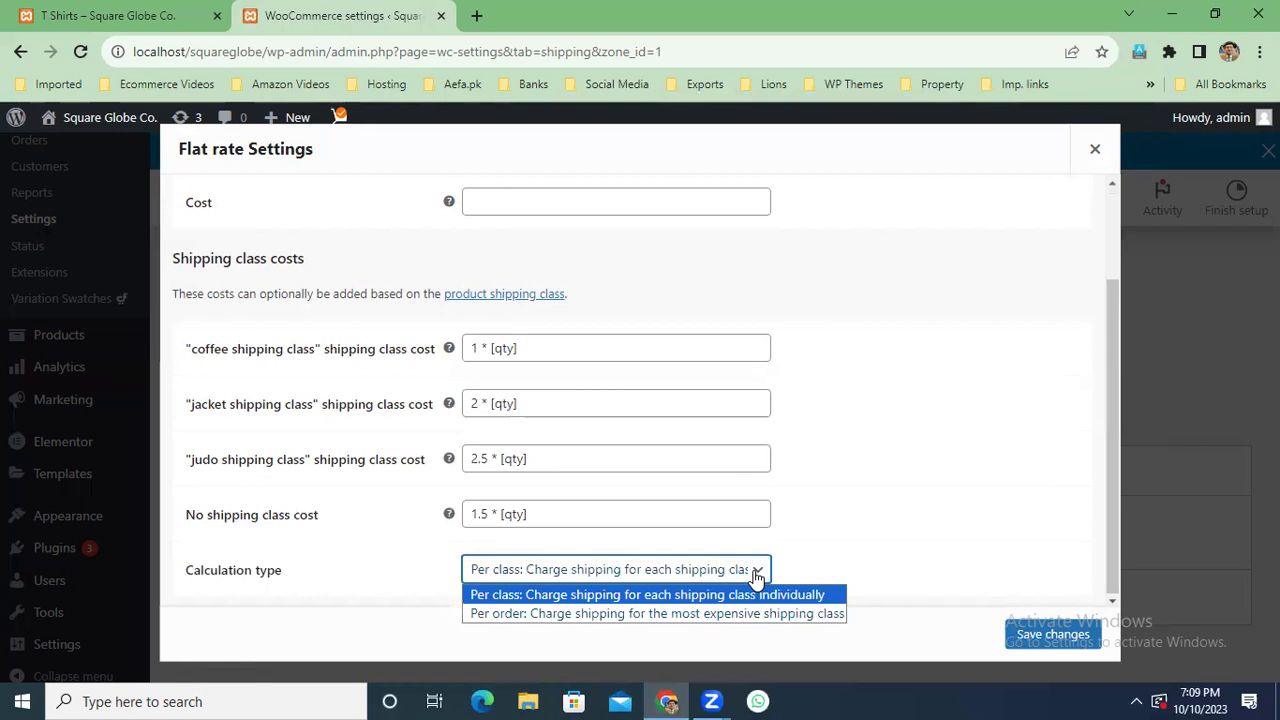
click(756, 578)
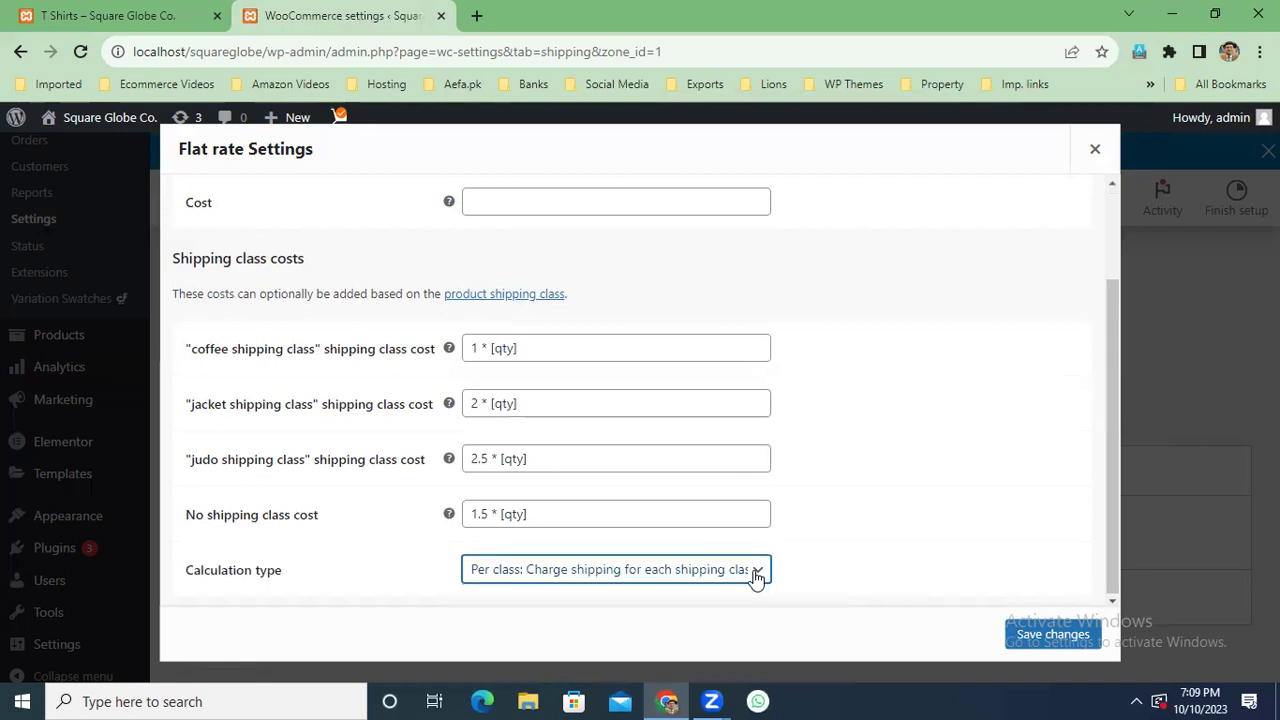
click(1058, 636)
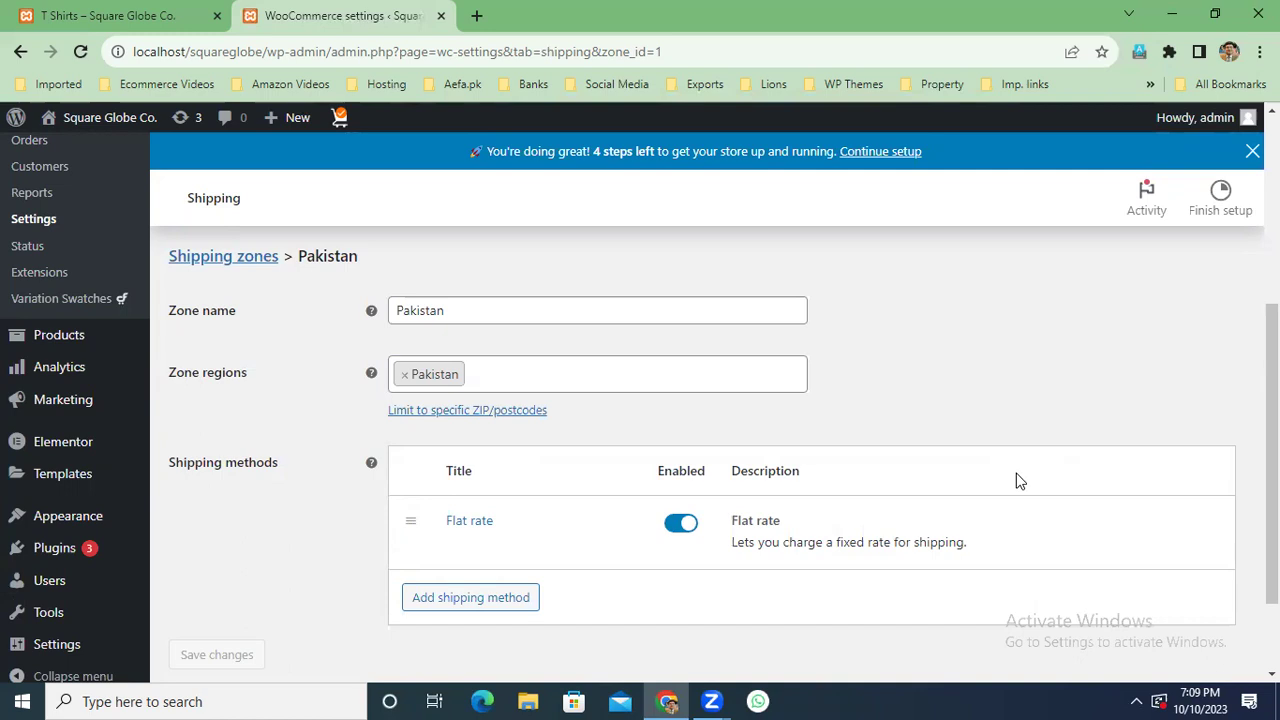
Go to All Products and open the first Judo Uniform product for editing.
mouse_move(60, 338)
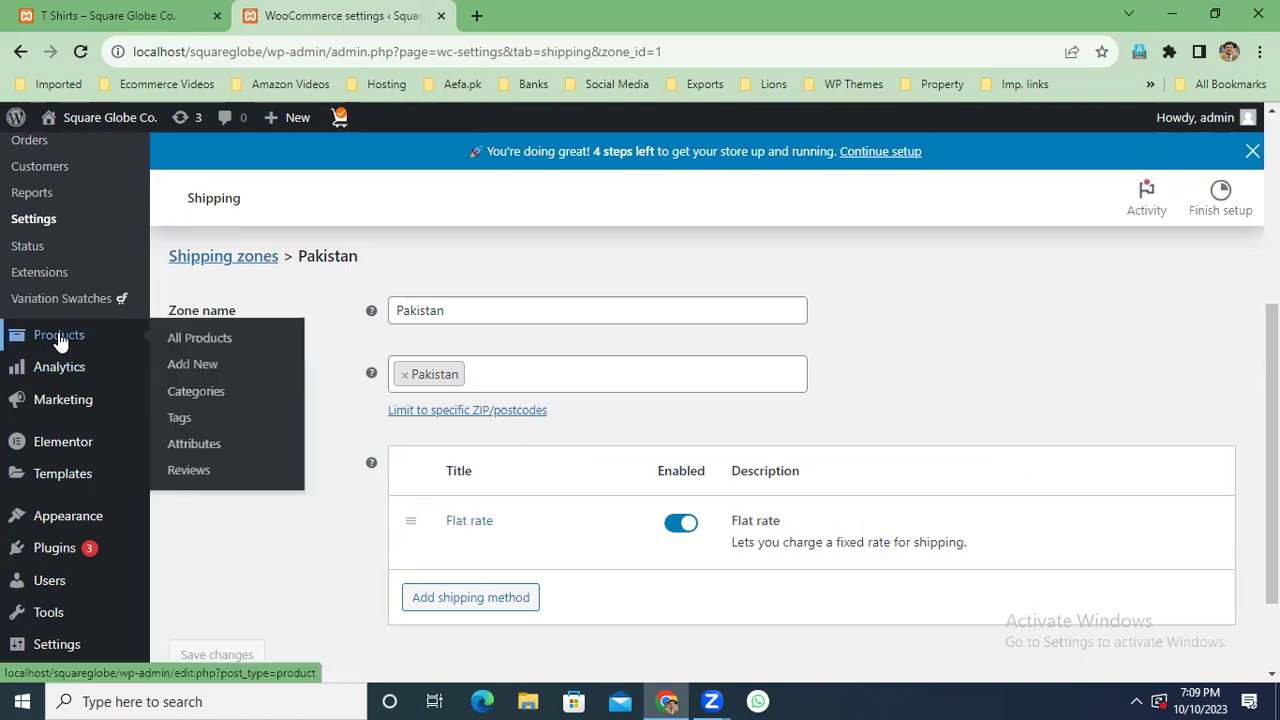
click(203, 342)
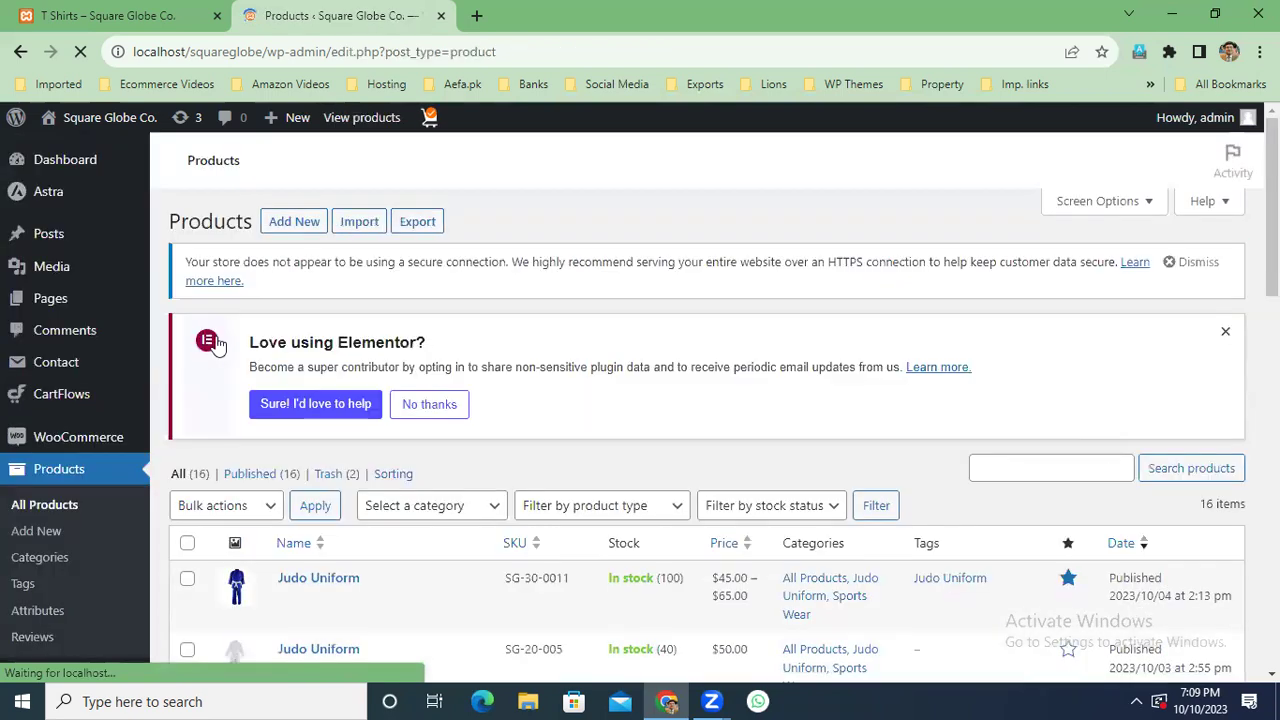
scroll(620, 520, down, 3)
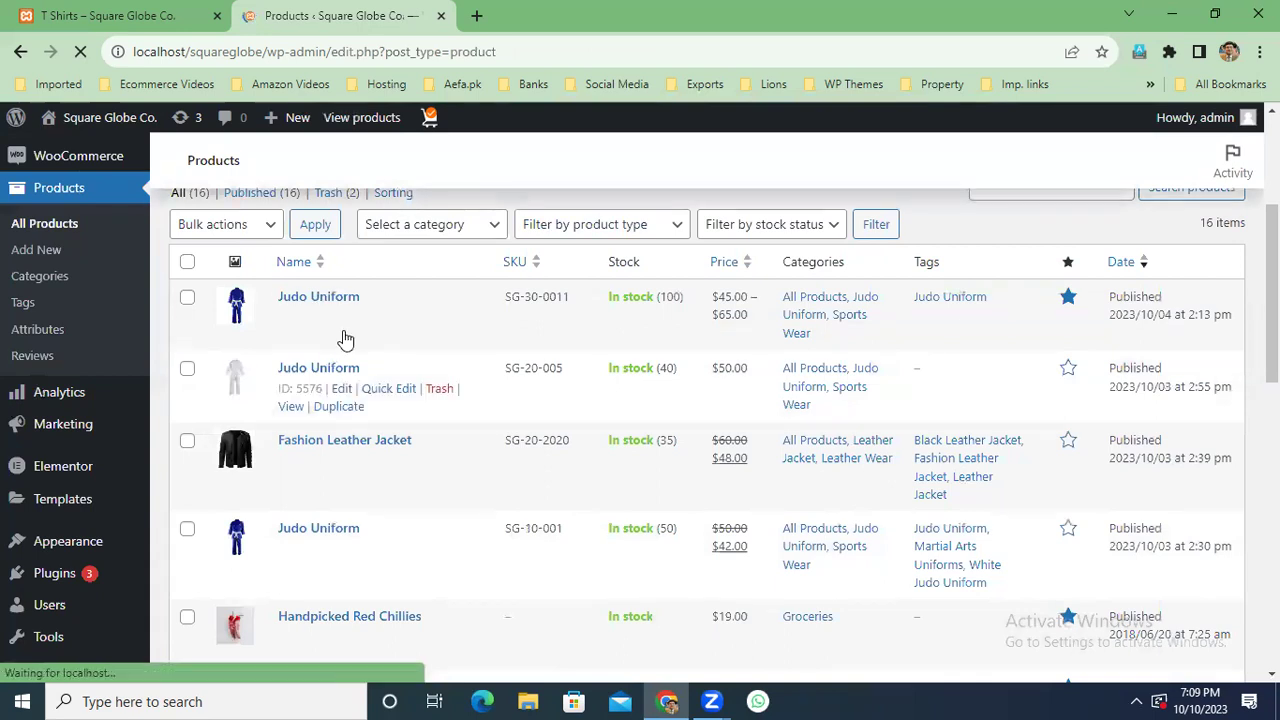
click(342, 317)
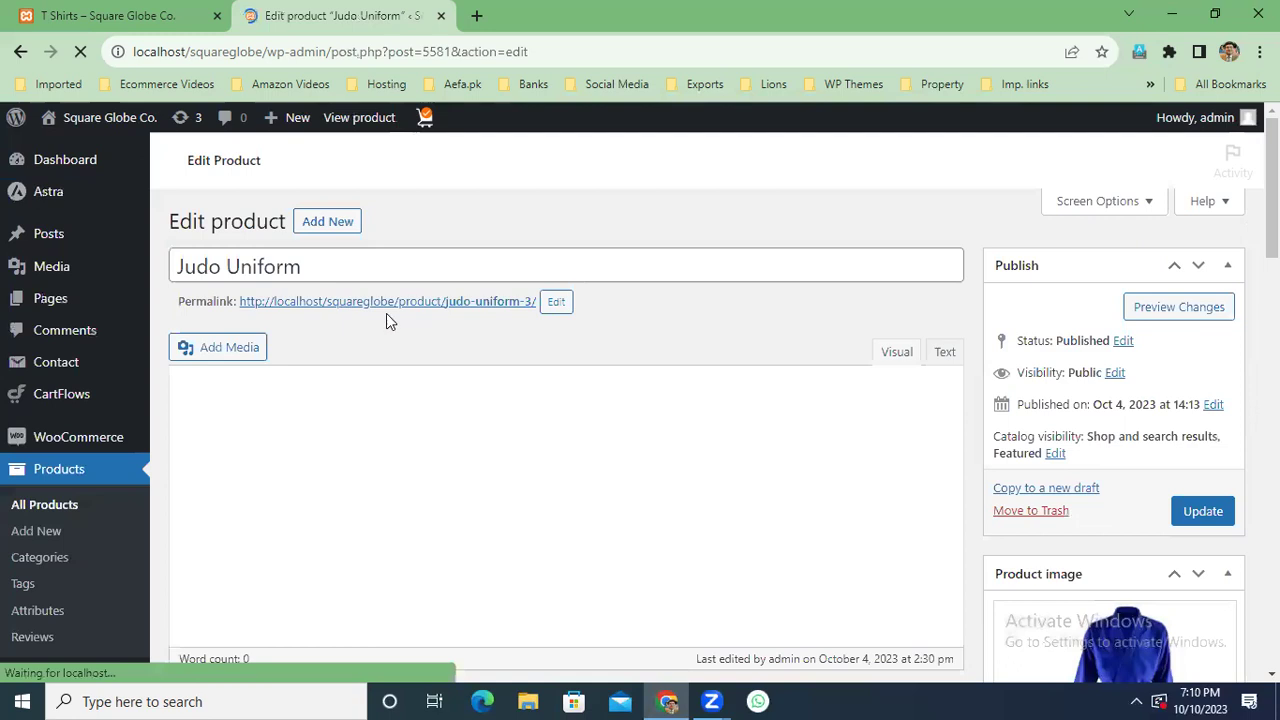
scroll(613, 436, down, 15)
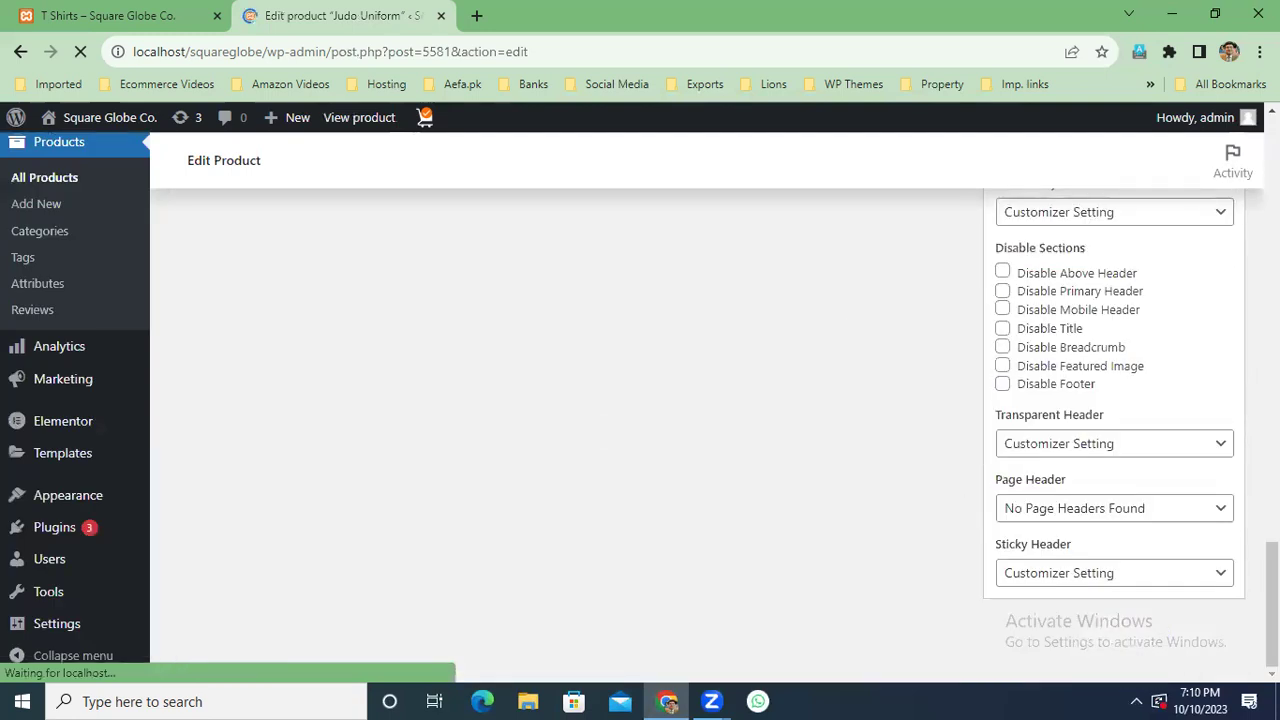
scroll(613, 436, up, 10)
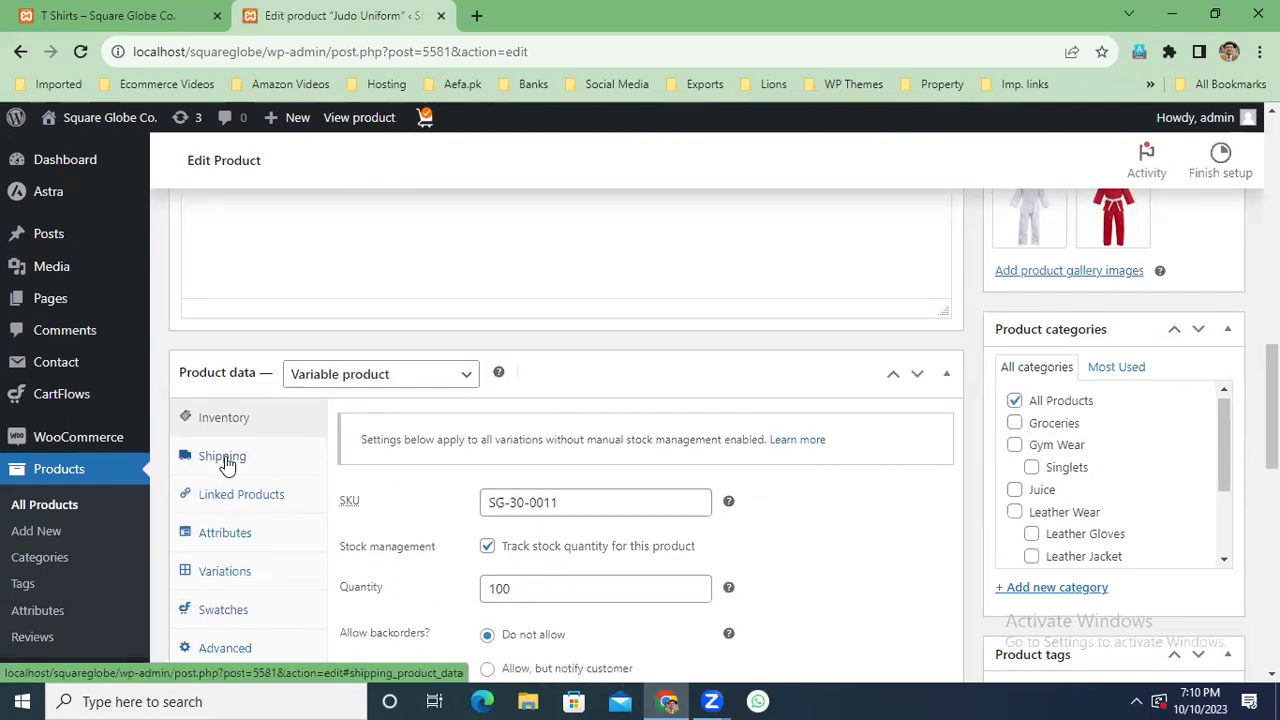
Set the Judo Uniform's shipping class to judo shipping class and update the product.
click(221, 457)
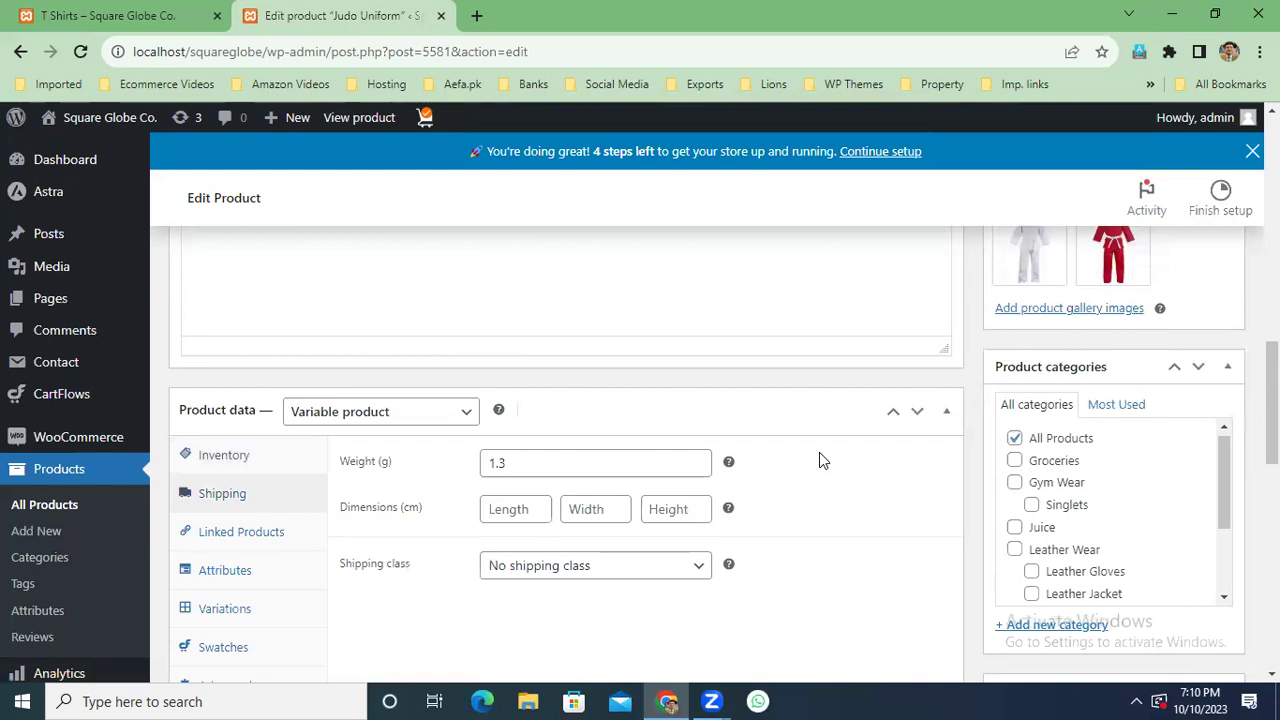
drag(523, 466, 471, 468)
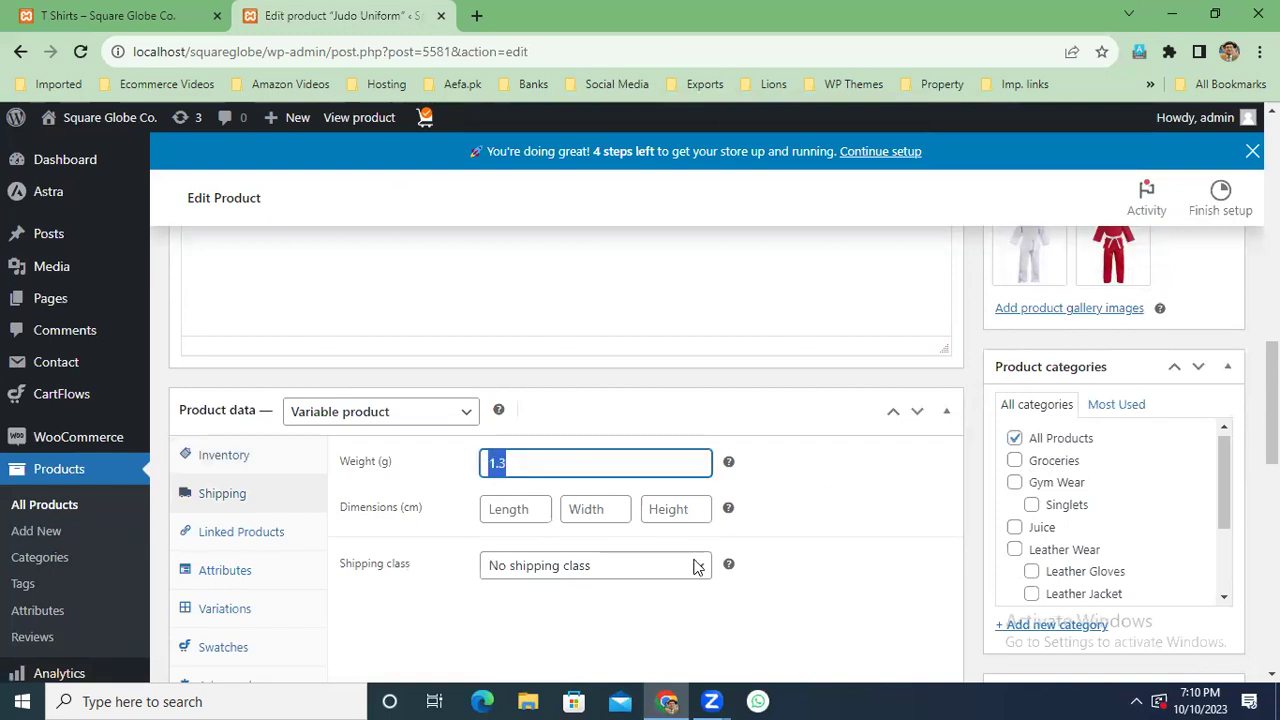
click(699, 567)
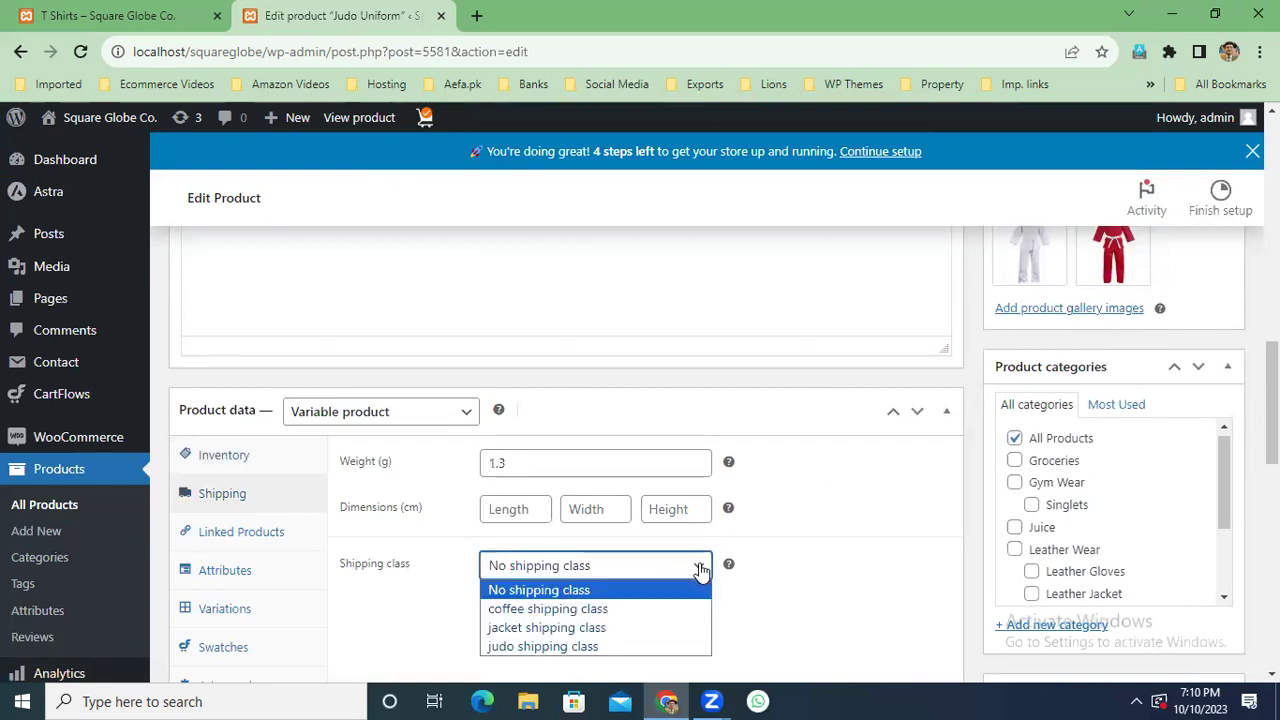
click(615, 650)
scroll(954, 521, up, 3)
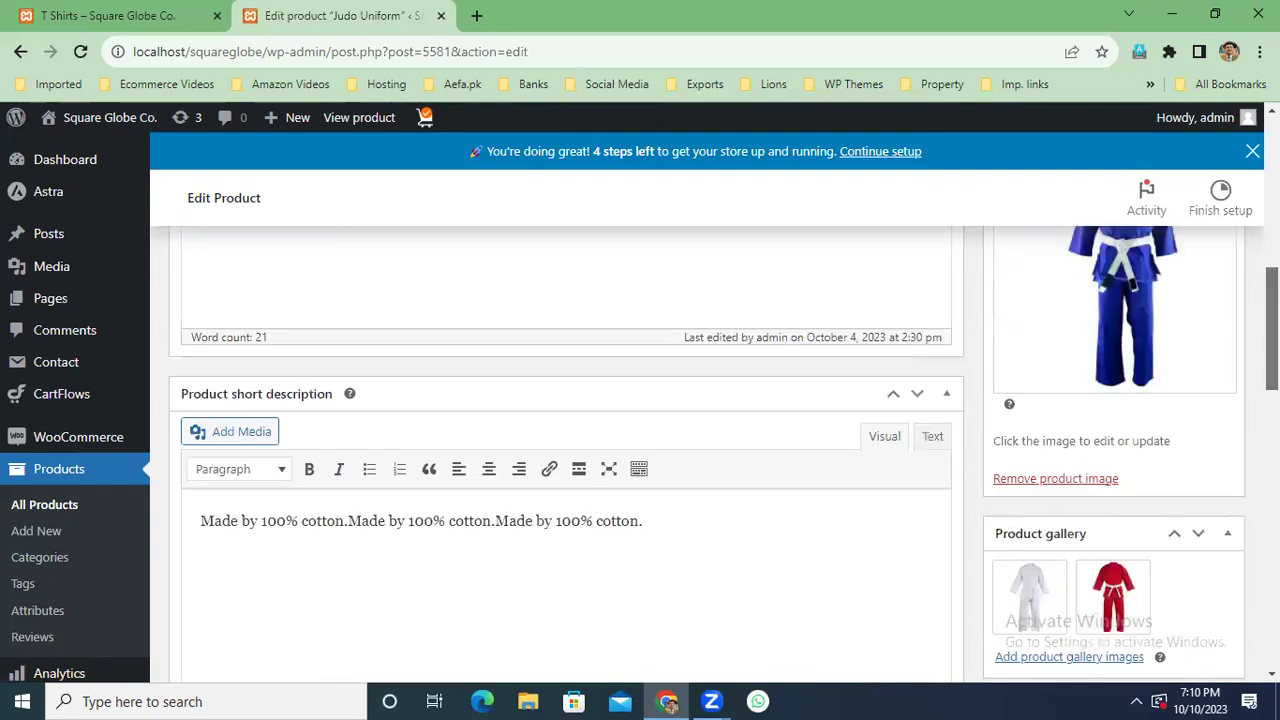
scroll(548, 445, down, 6)
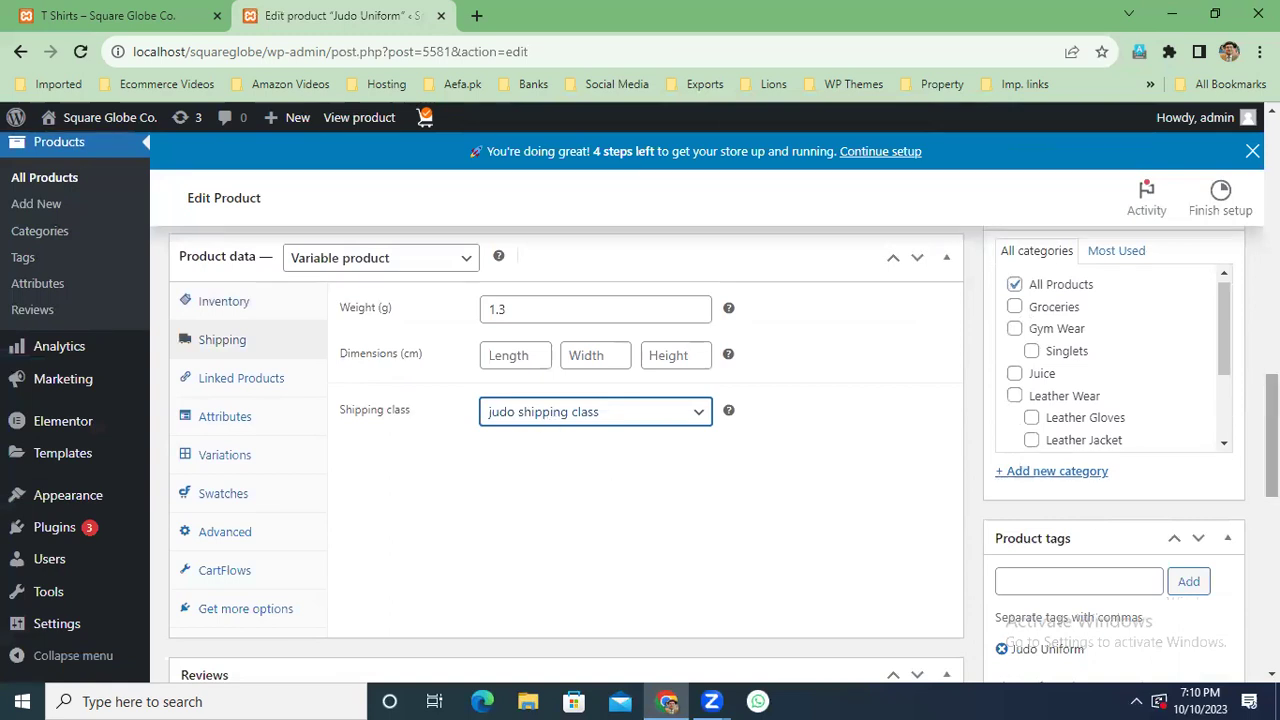
scroll(548, 421, up, 8)
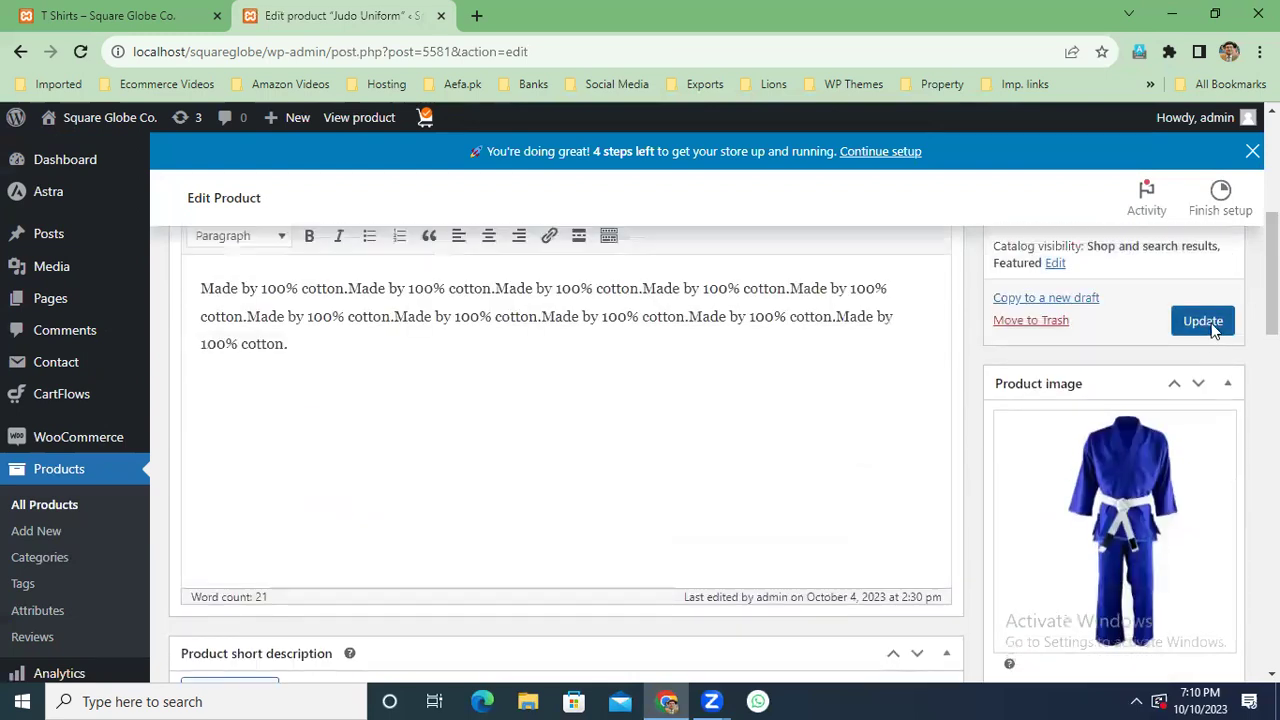
click(1212, 326)
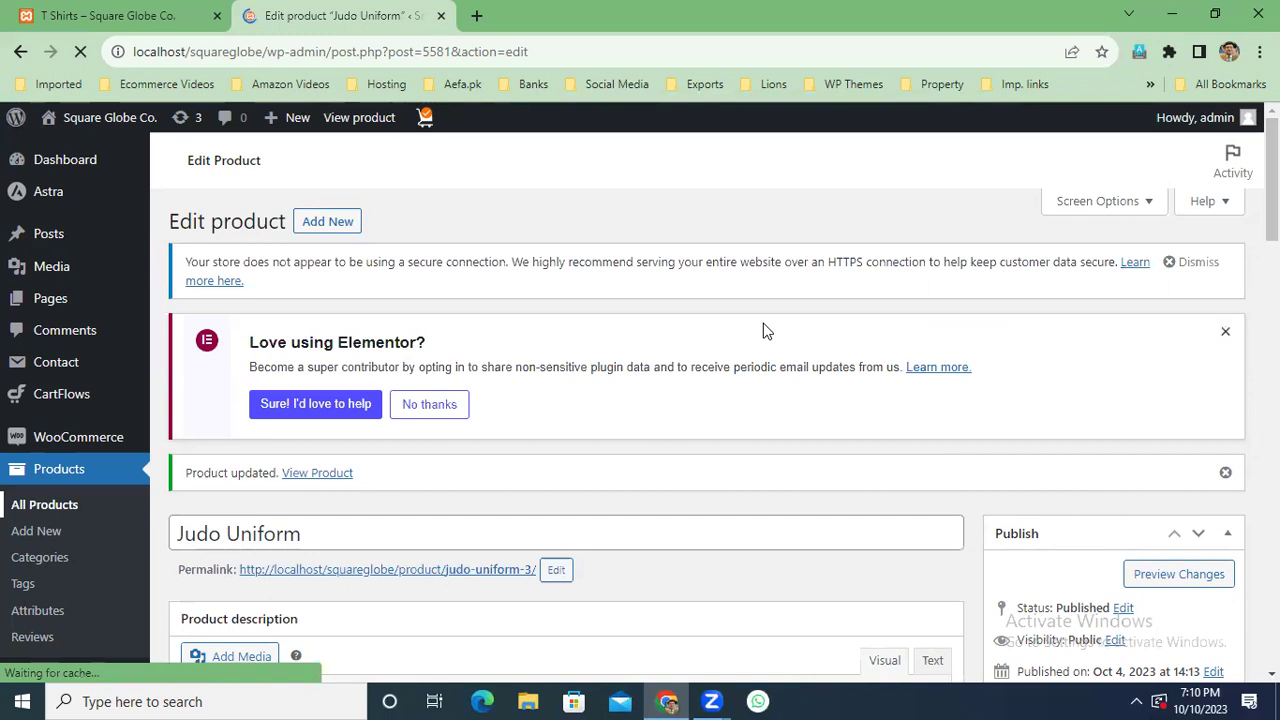
scroll(763, 330, down, 4)
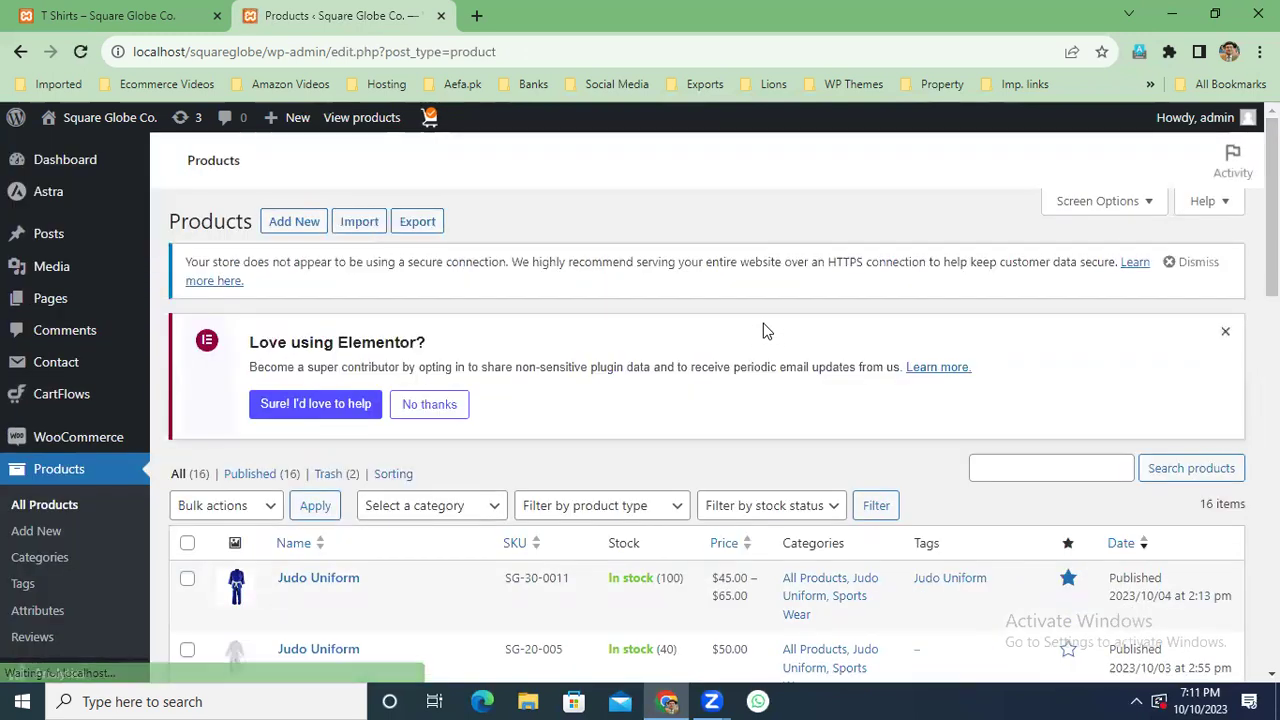
Scroll the All Products list and open Fashion Leather Jacket for editing.
scroll(330, 520, down, 3)
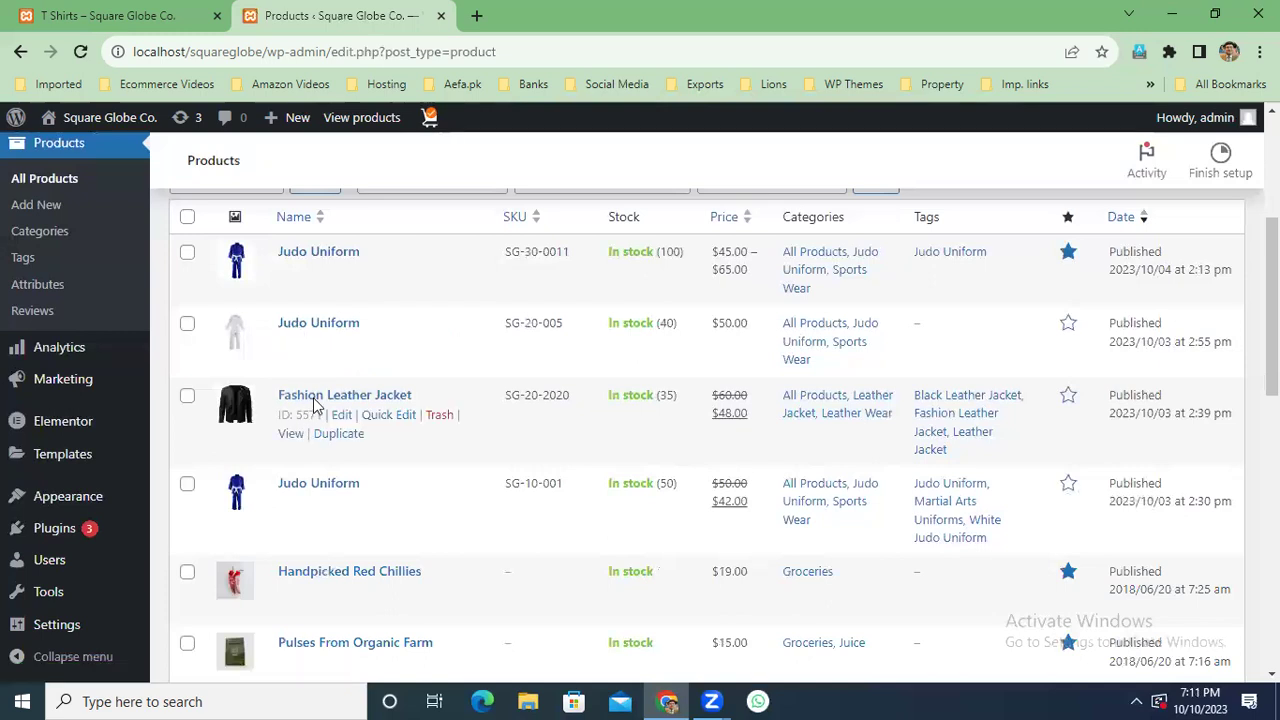
click(342, 415)
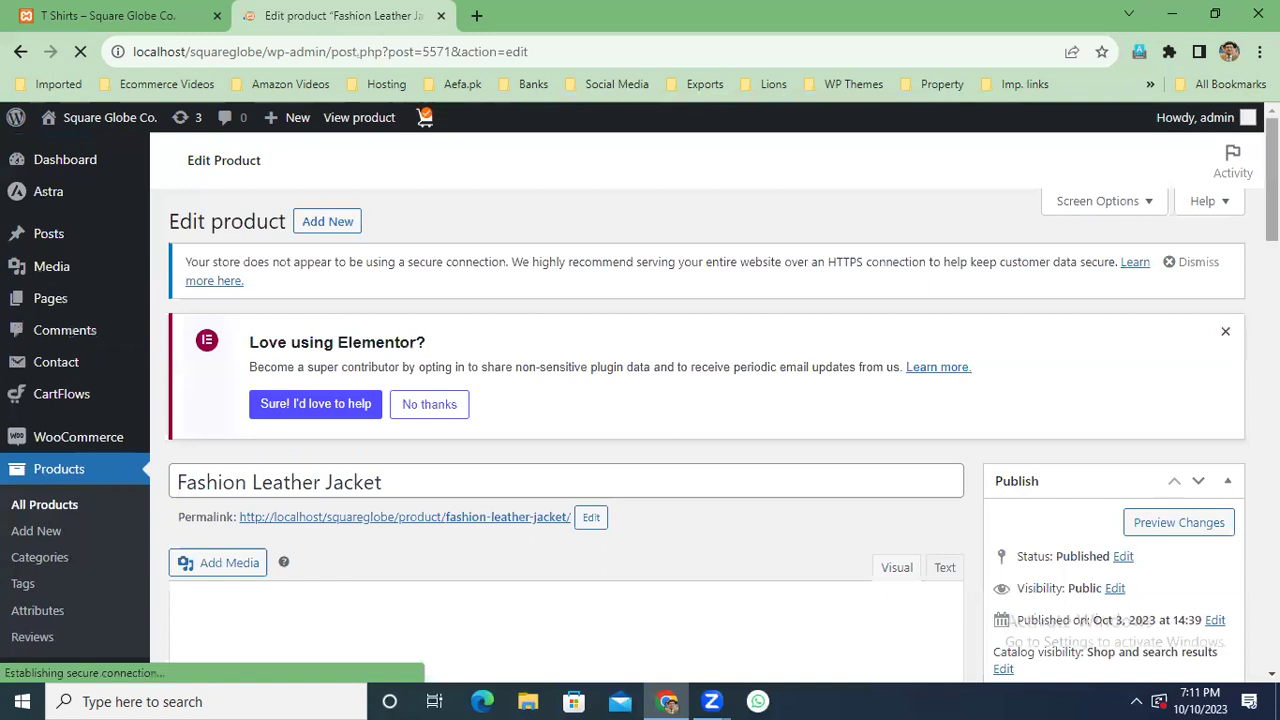
Set the Fashion Leather Jacket's shipping class to 'jacket shipping class' and update the product.
scroll(566, 430, down, 8)
scroll(566, 430, down, 5)
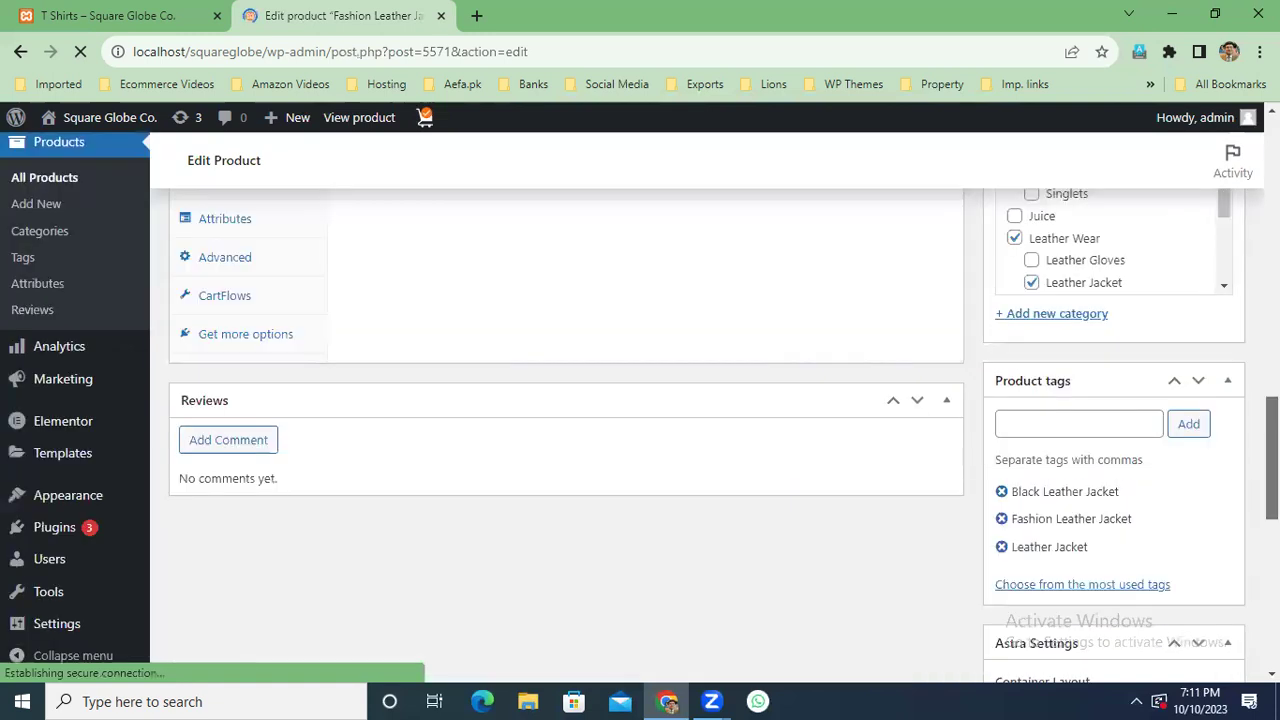
scroll(1134, 466, up, 2)
click(223, 371)
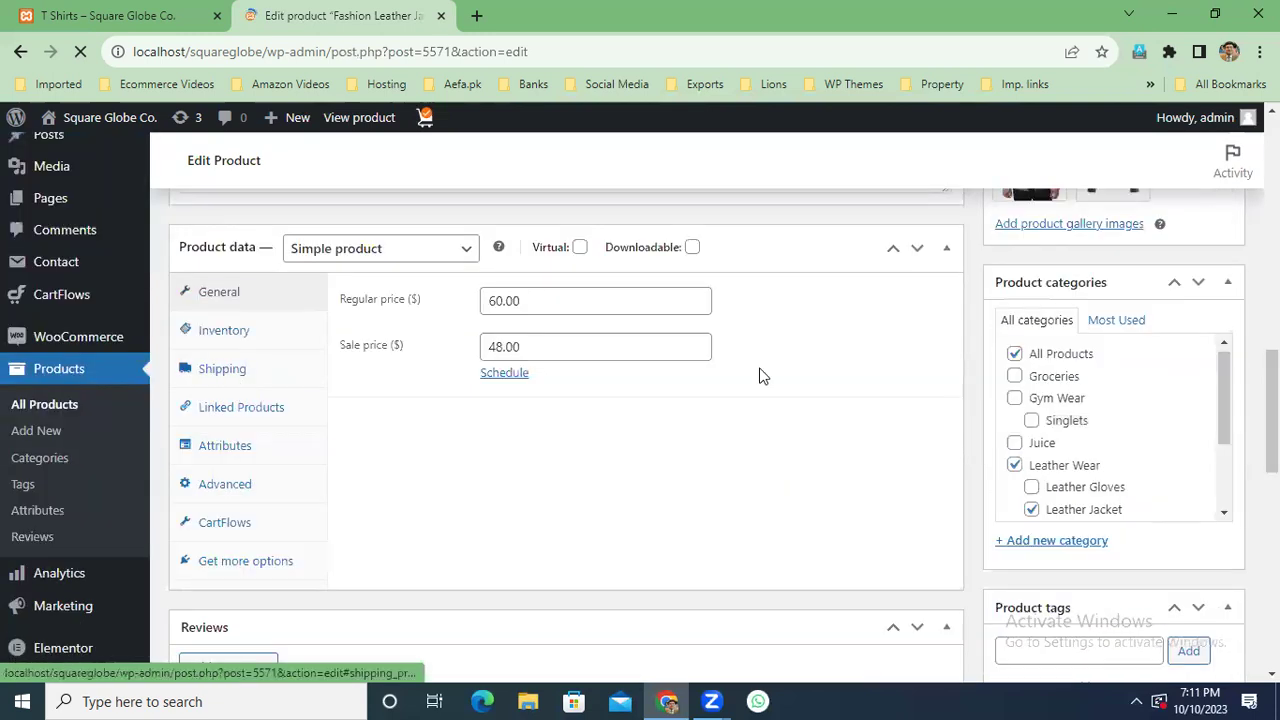
click(595, 402)
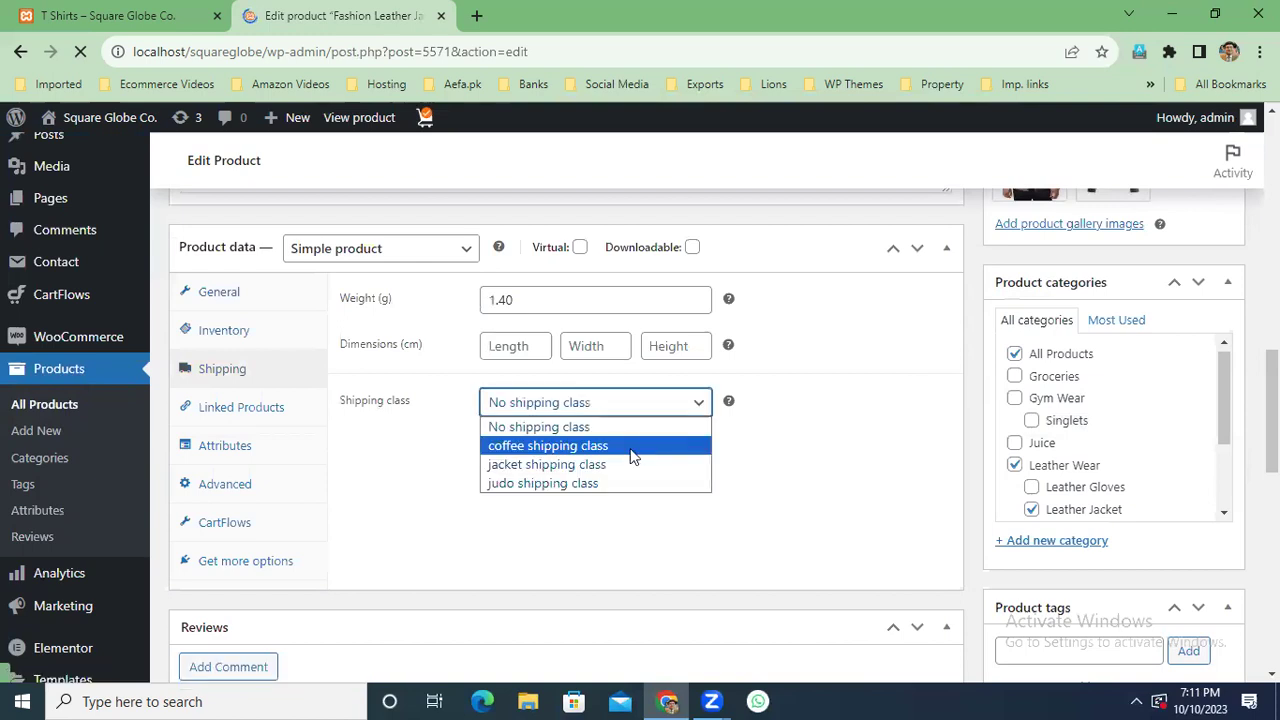
click(624, 463)
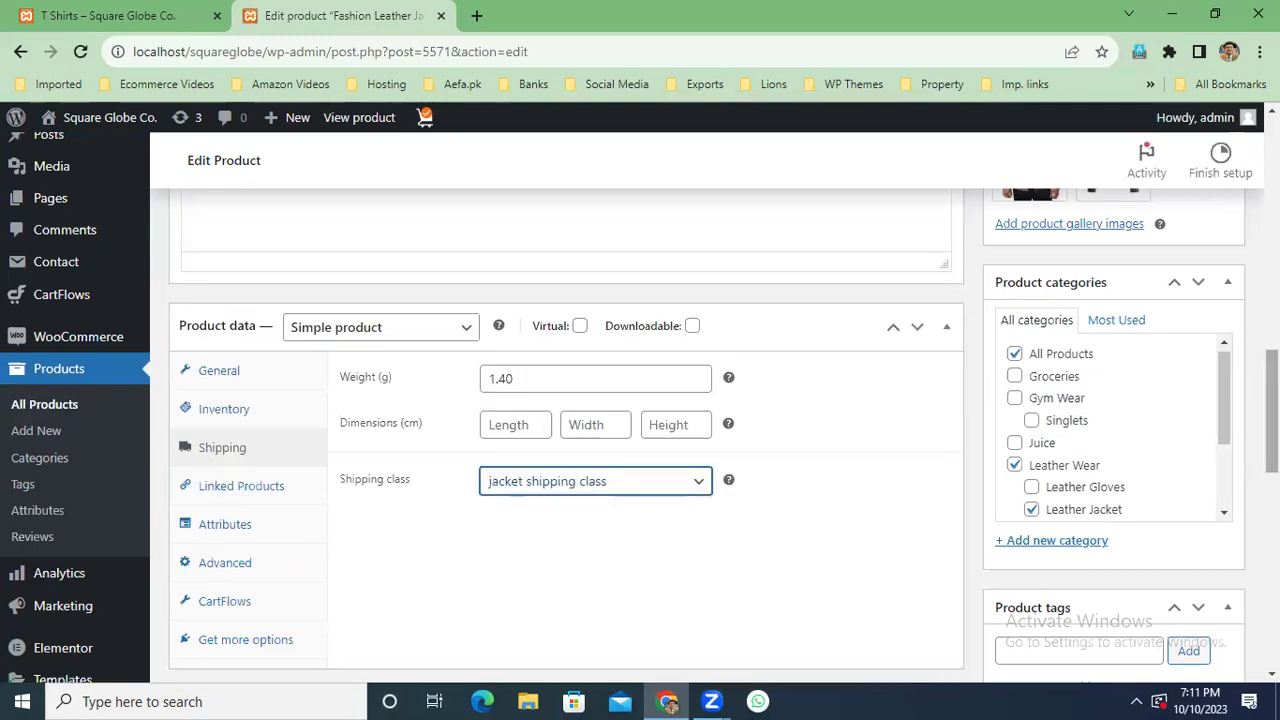
scroll(1211, 326, up, 3)
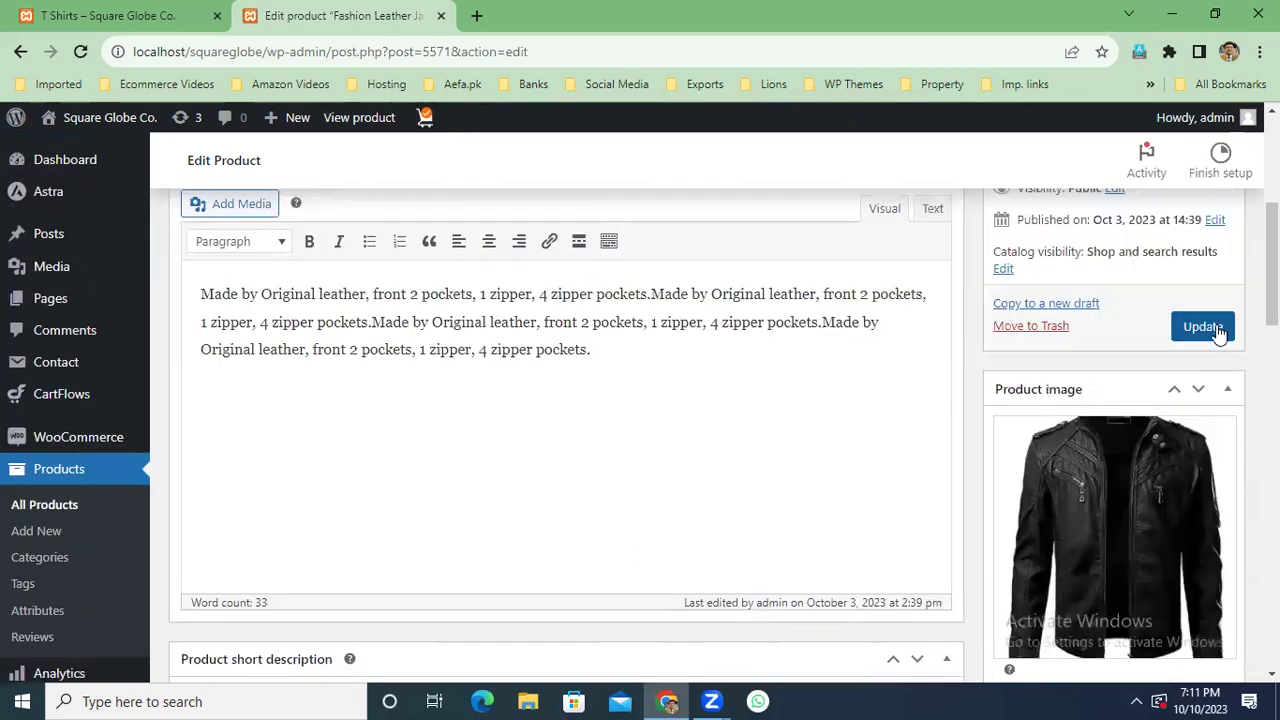
click(1214, 323)
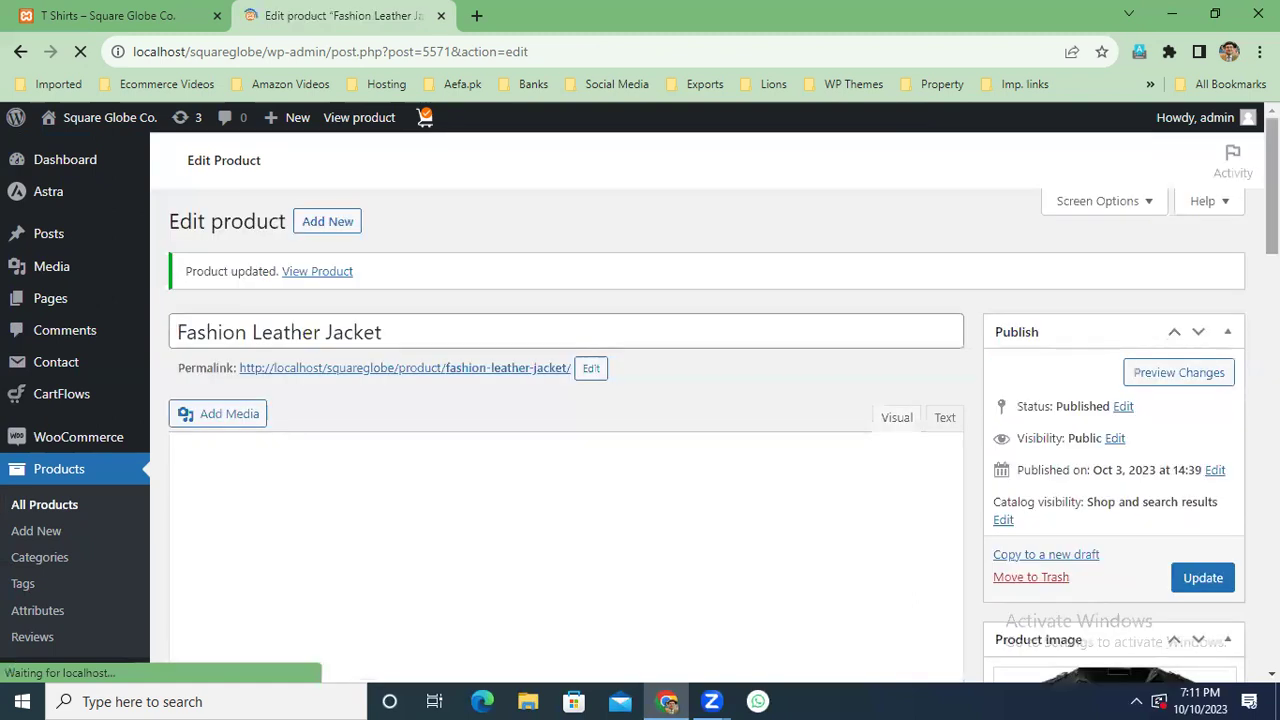
scroll(1109, 429, down, 6)
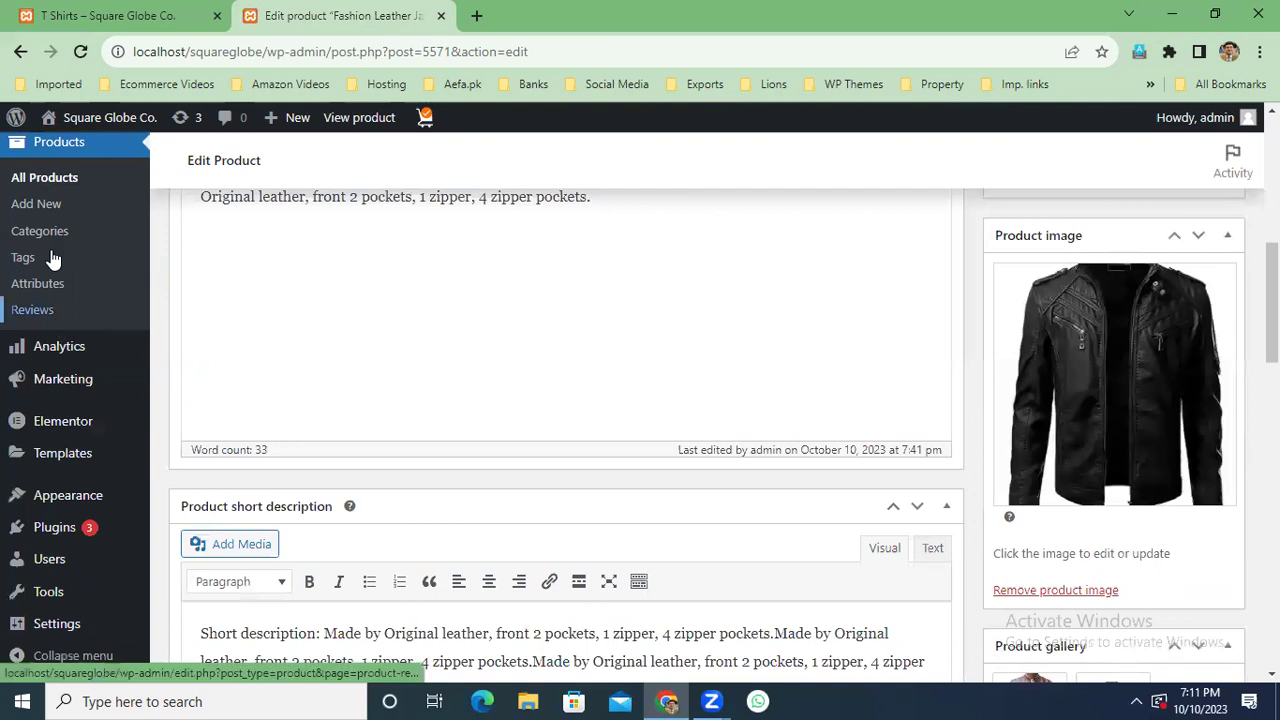
Return to All Products and scroll down to Pulses From Organic Farm.
click(64, 183)
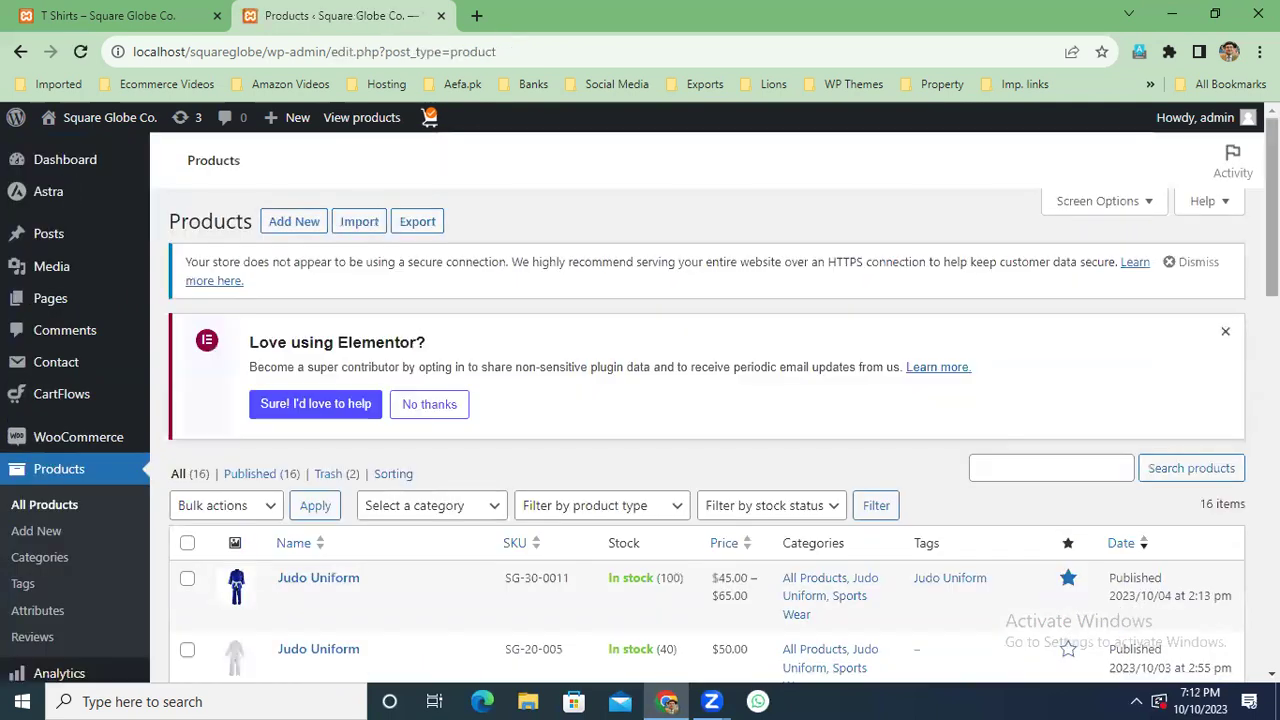
scroll(700, 400, down, 1)
scroll(700, 400, down, 3)
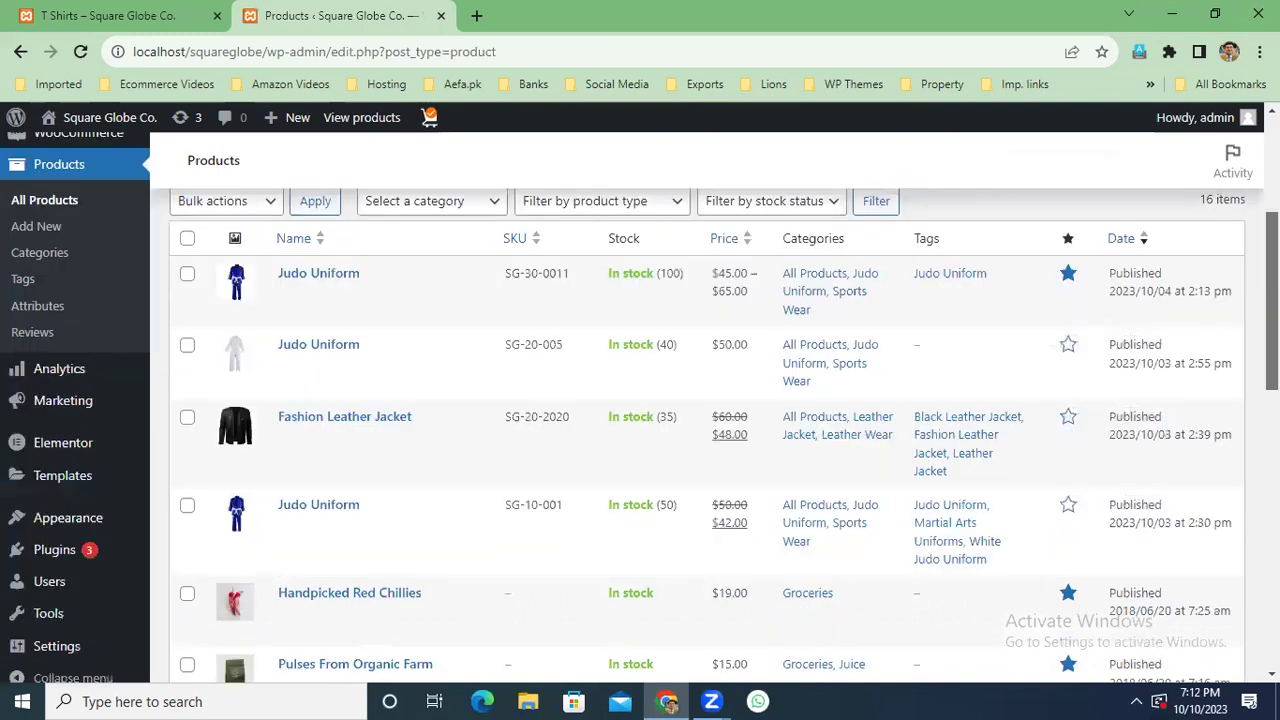
scroll(700, 400, down, 1)
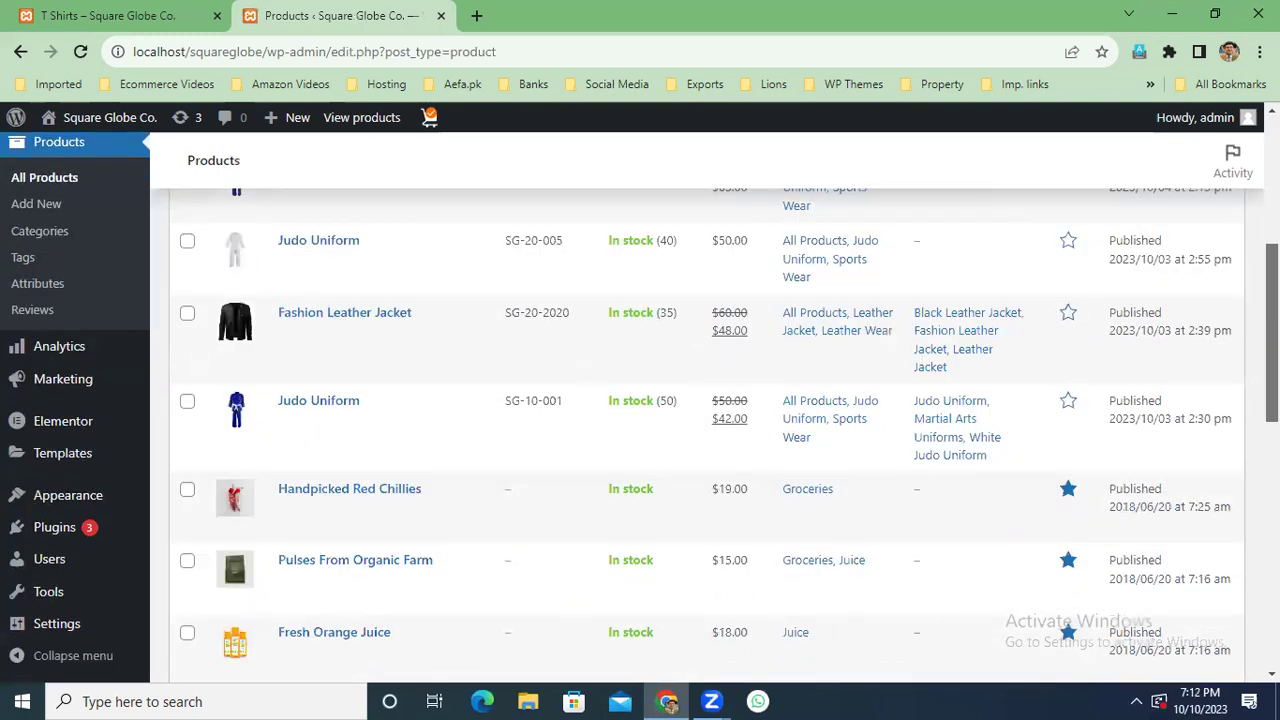
scroll(640, 430, down, 2)
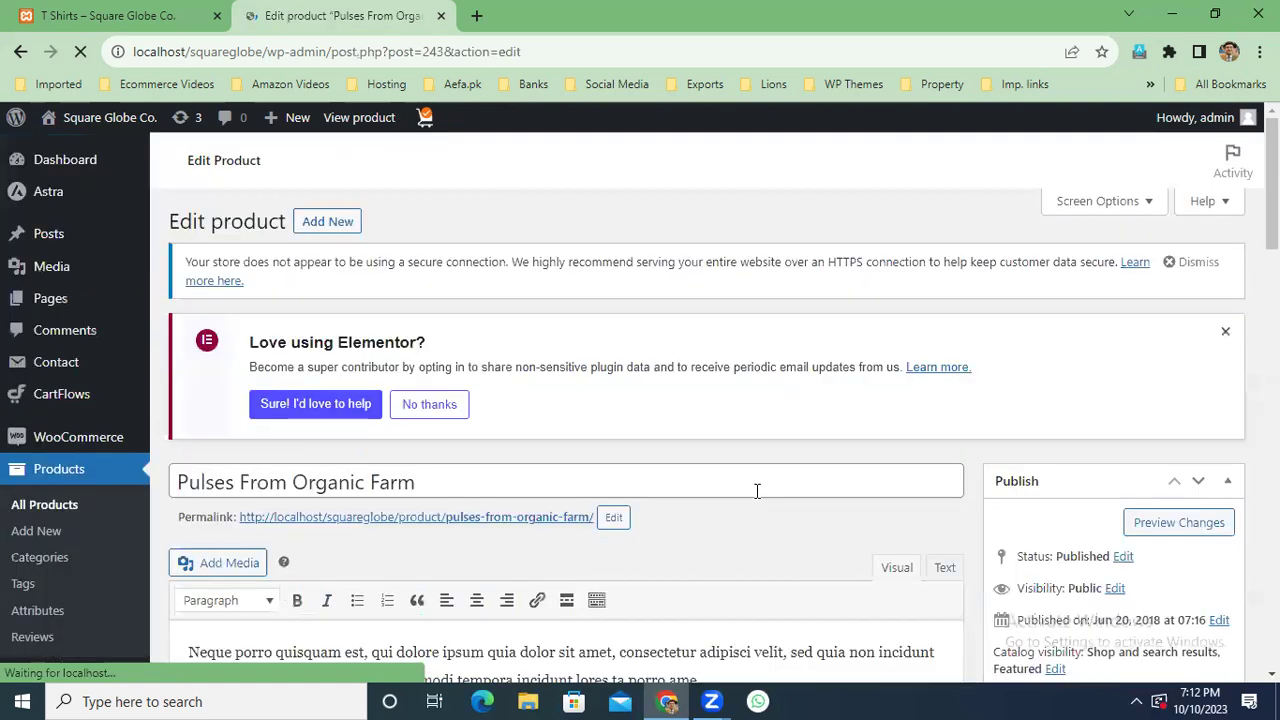
Assign 'coffee shipping class' to Pulses From Organic Farm, then go to the storefront tab.
scroll(757, 490, down, 5)
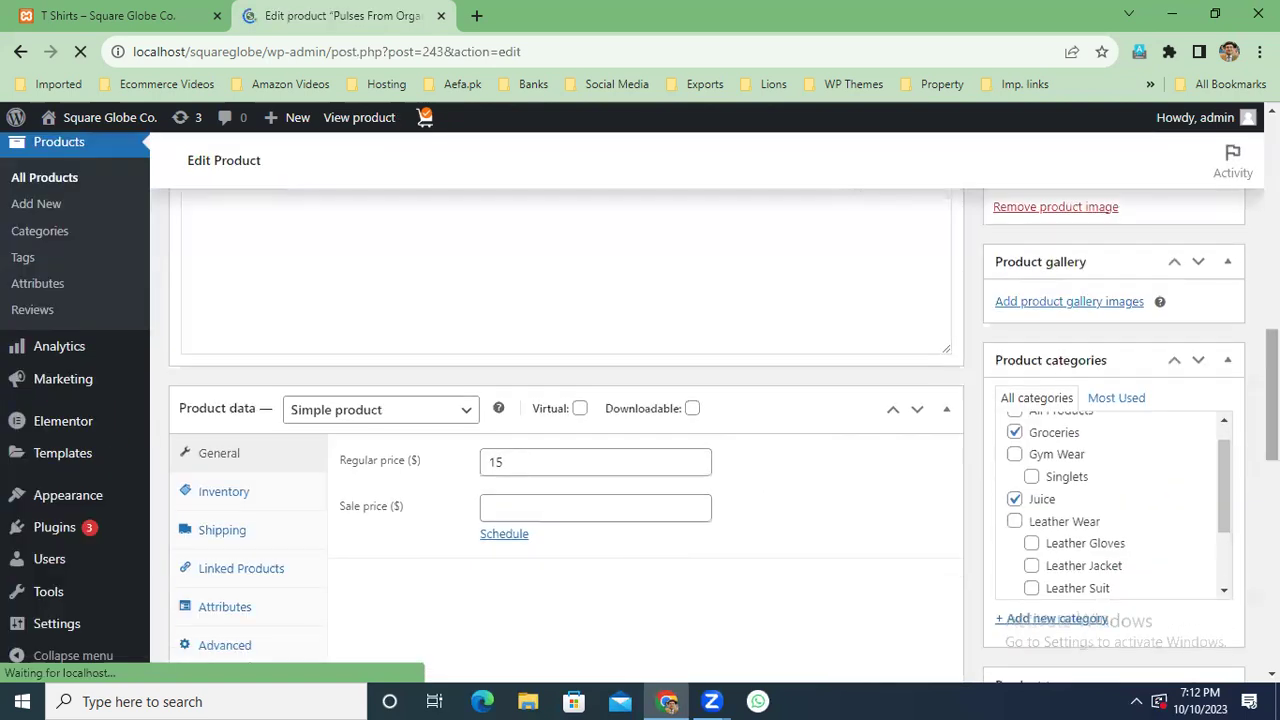
scroll(640, 400, down, 2)
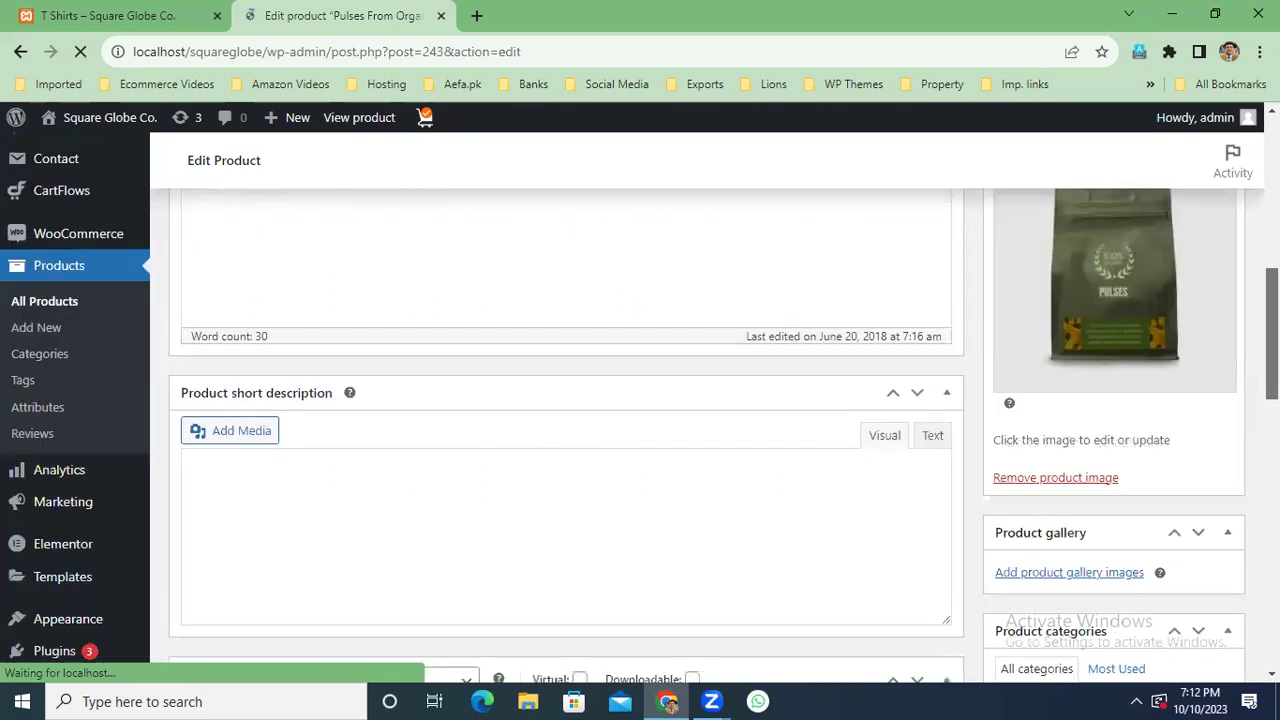
scroll(640, 400, down, 4)
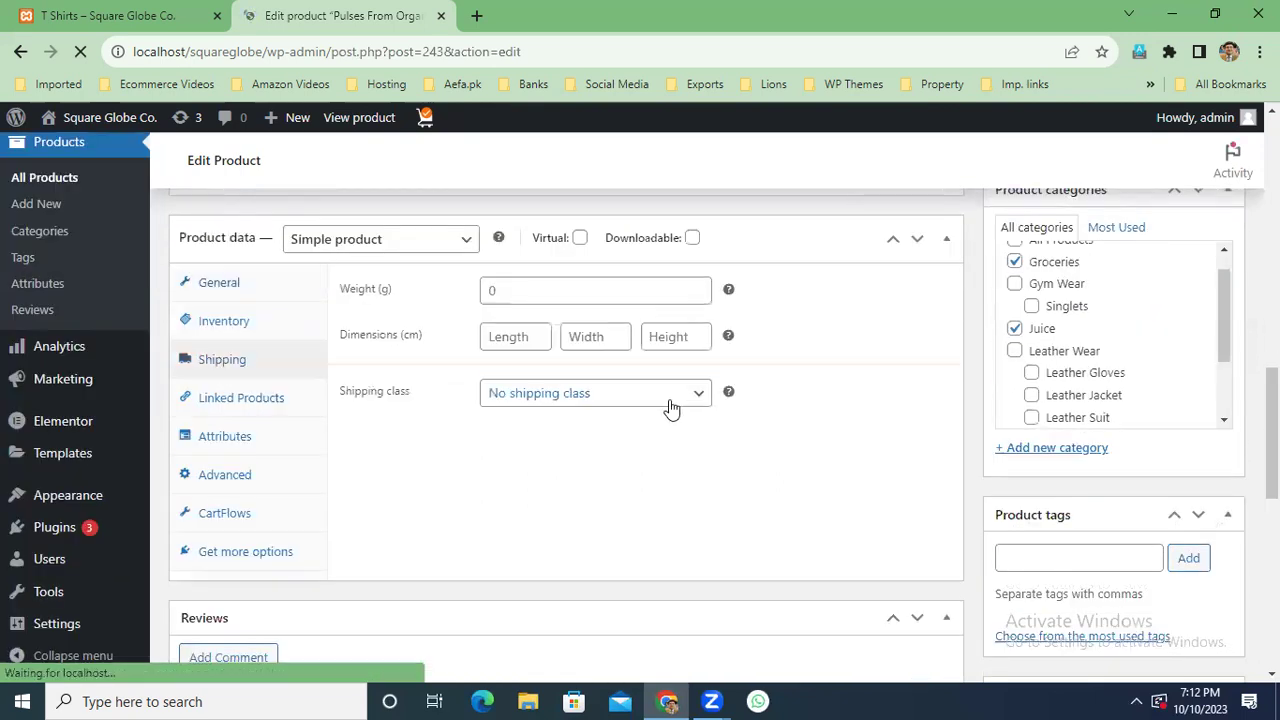
click(565, 393)
click(531, 437)
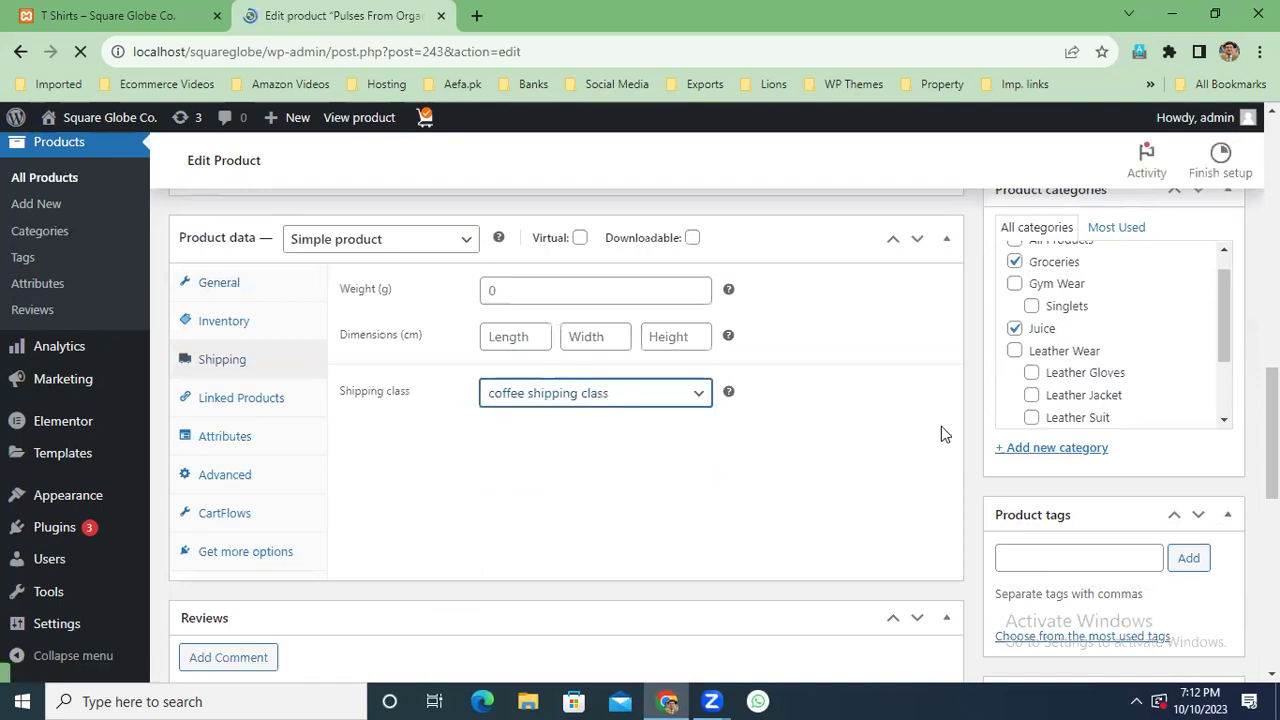
scroll(1220, 360, up, 10)
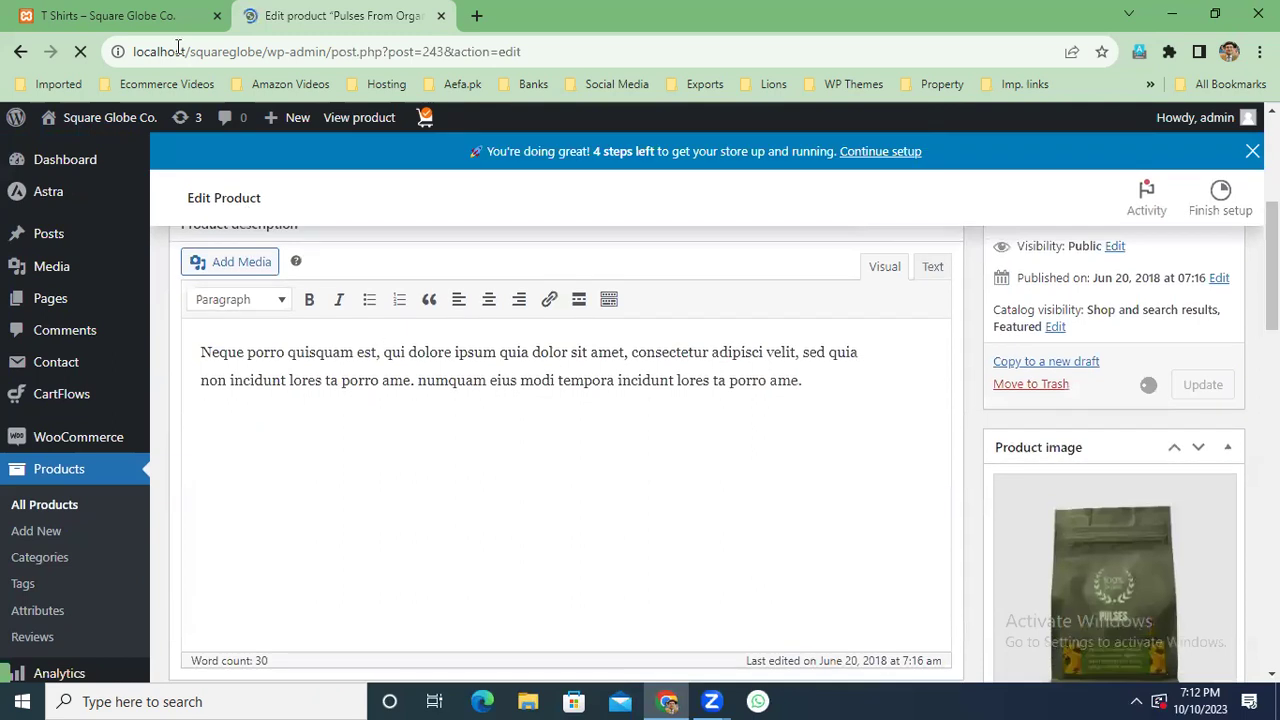
click(155, 14)
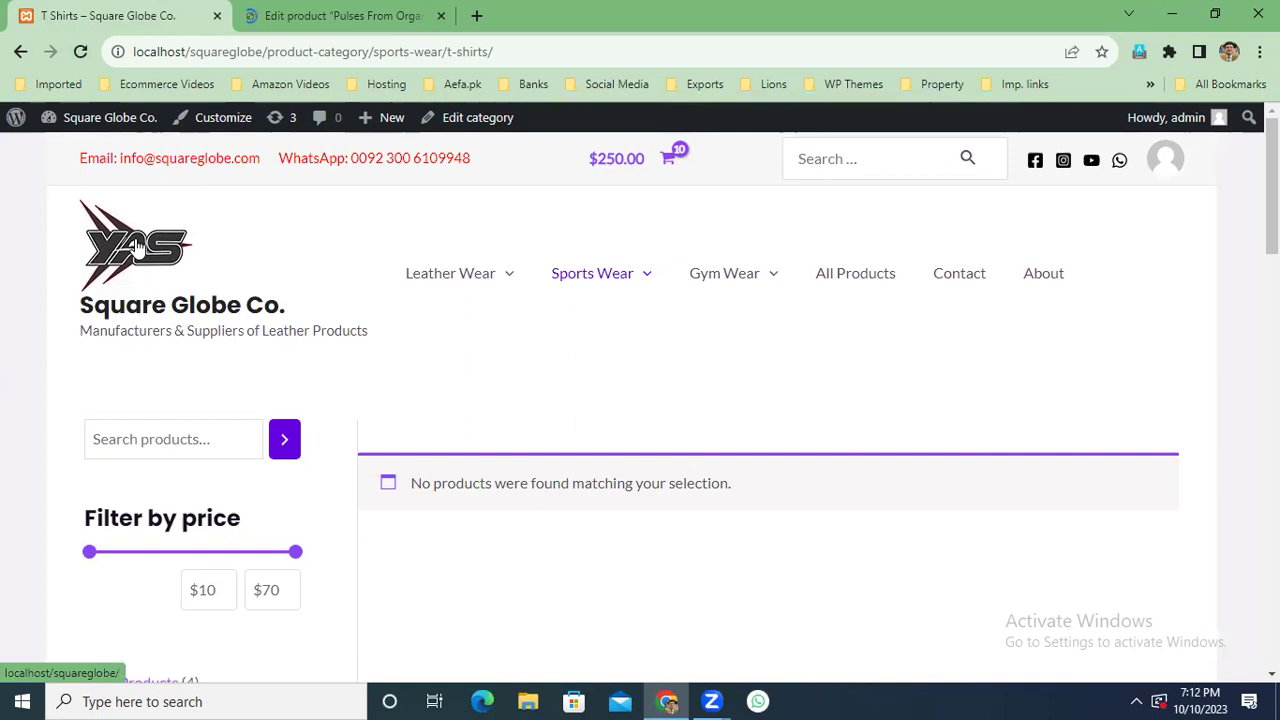
Browse the Leather Jacket category and open the Fashion Leather Jacket product page.
click(468, 272)
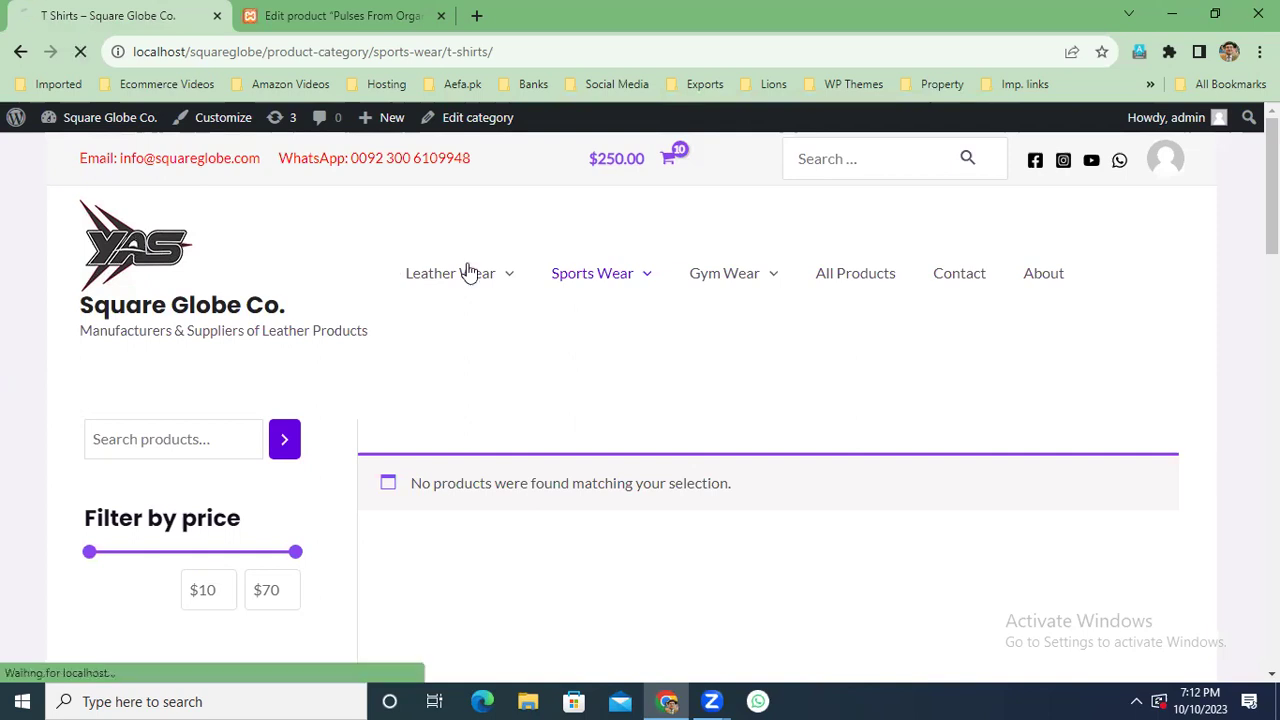
mouse_move(468, 272)
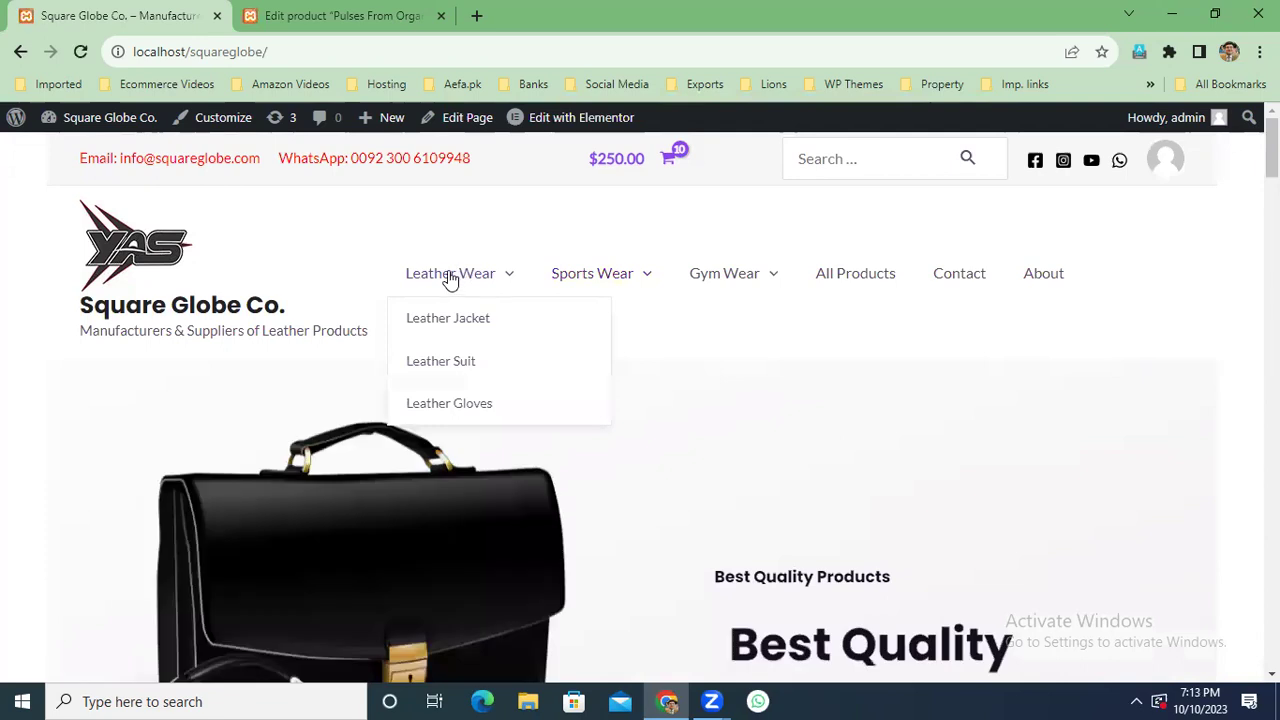
click(448, 318)
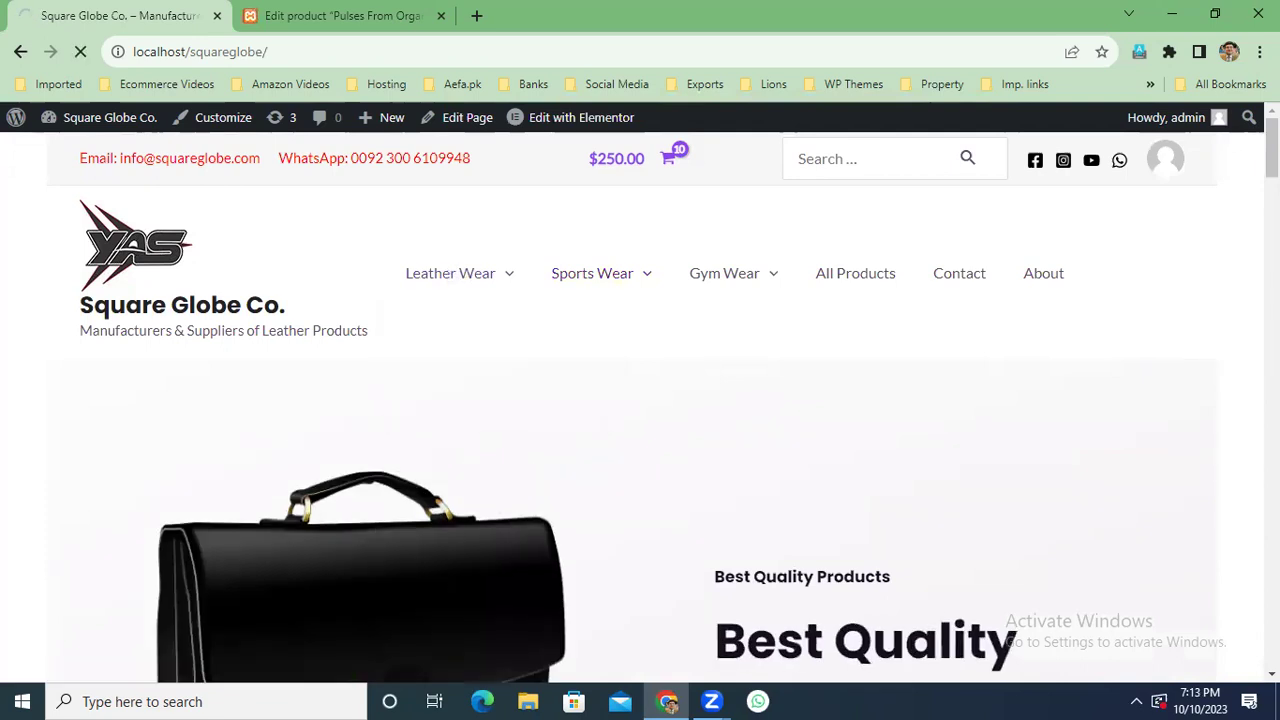
scroll(663, 334, down, 3)
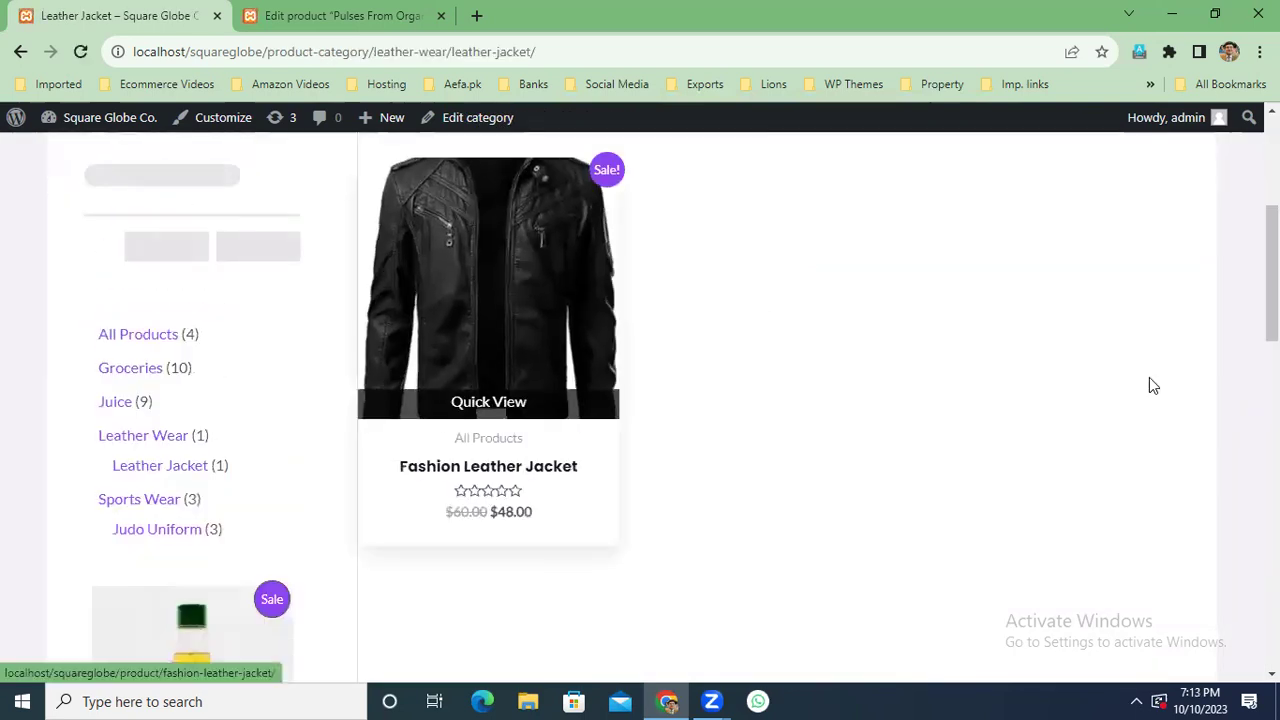
key(Return)
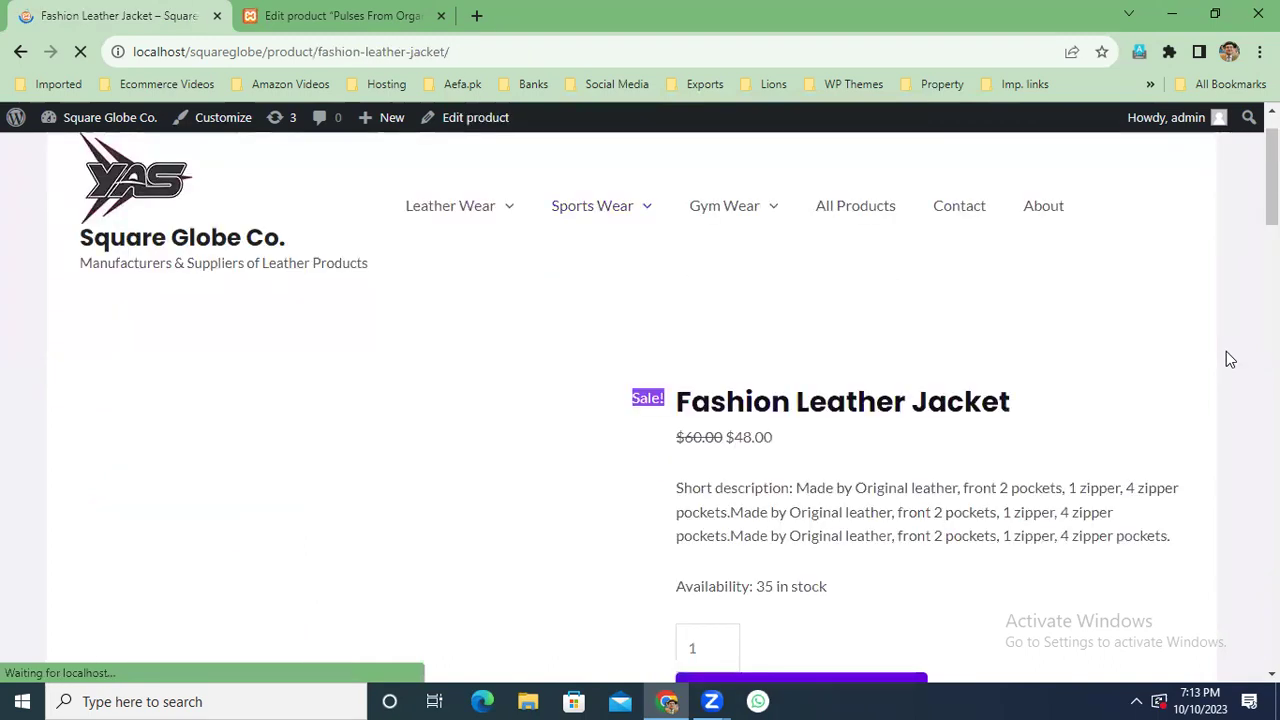
Add 2 Fashion Leather Jackets to the cart and view the cart.
scroll(1226, 351, down, 3)
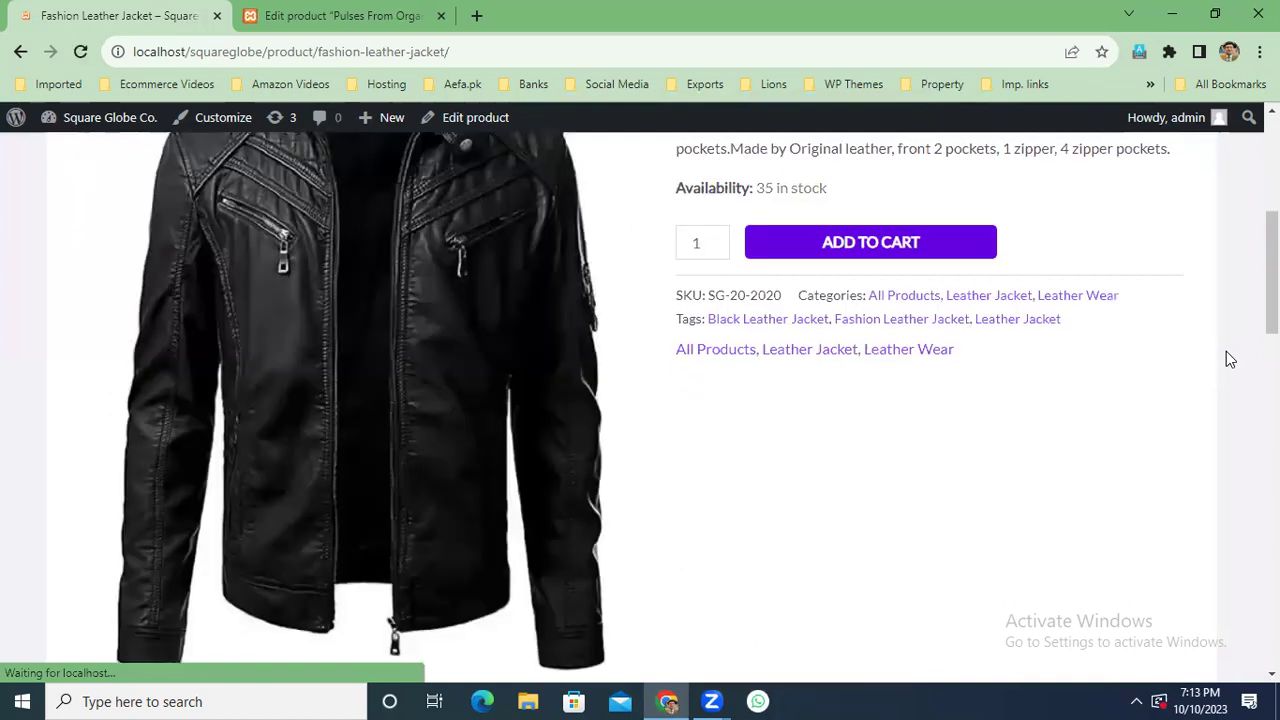
scroll(1234, 297, up, 1)
scroll(680, 380, up, 1)
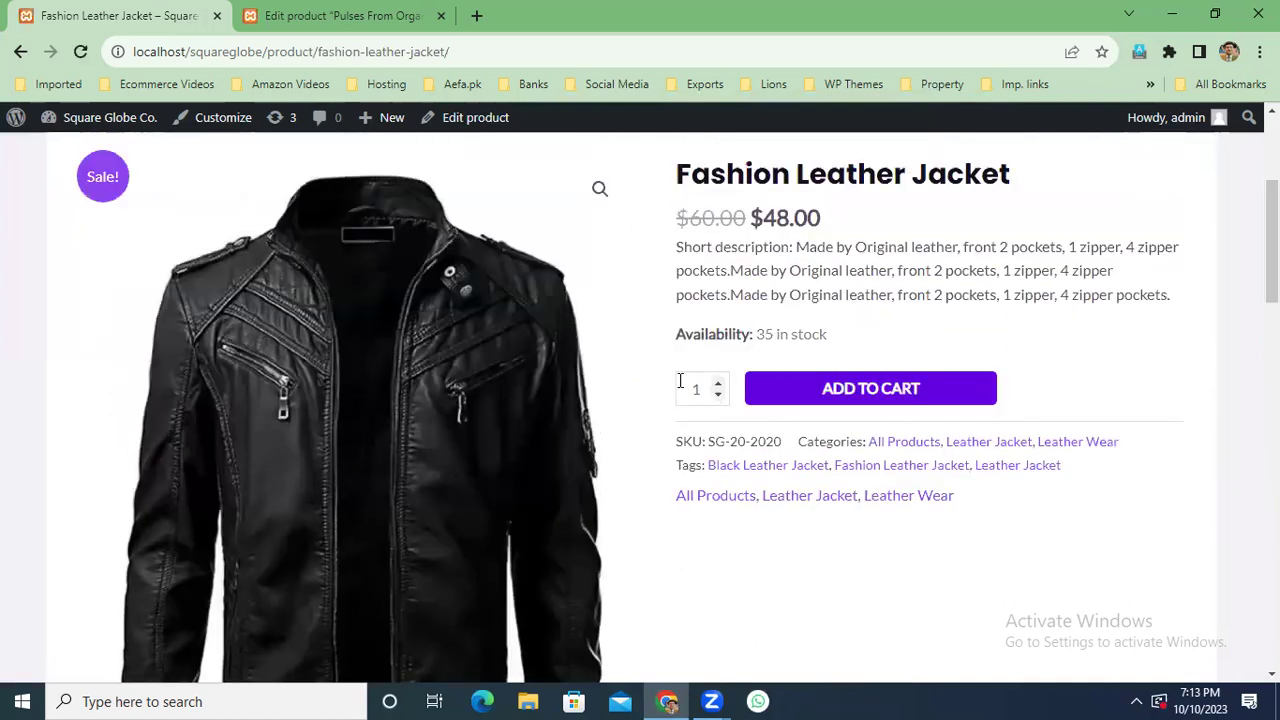
double_click(706, 381)
text(2)
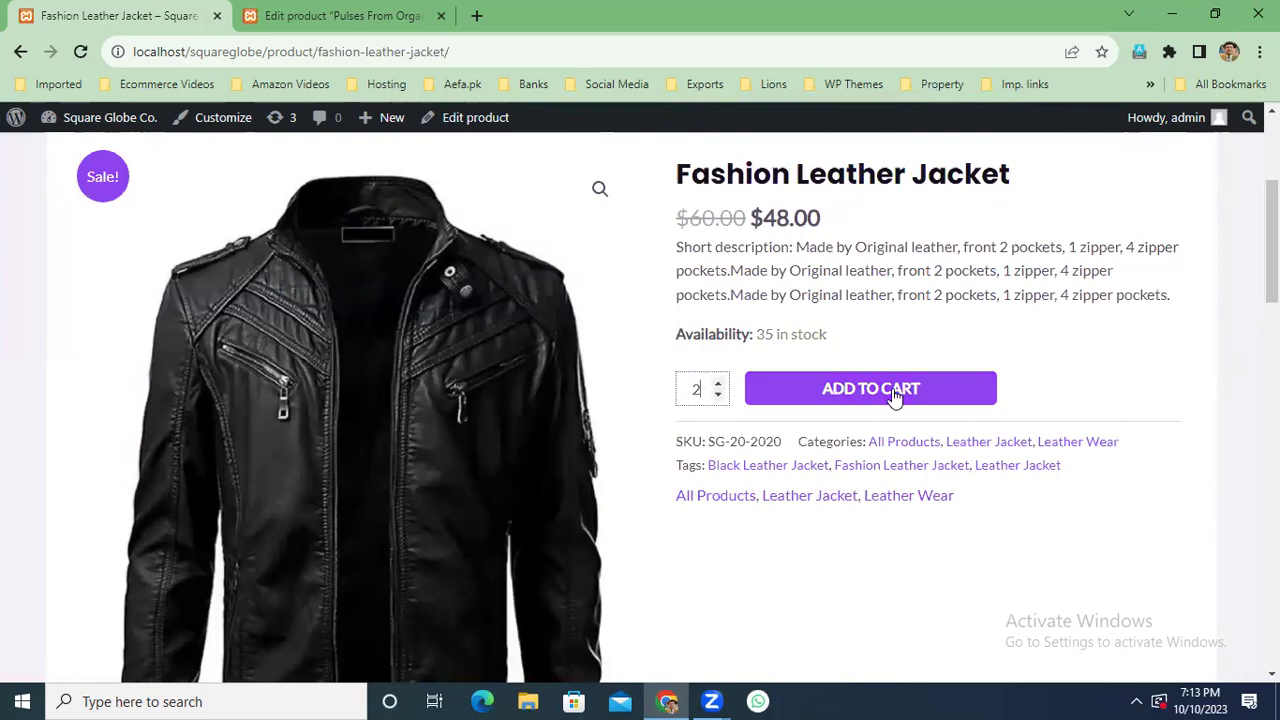
key(Return)
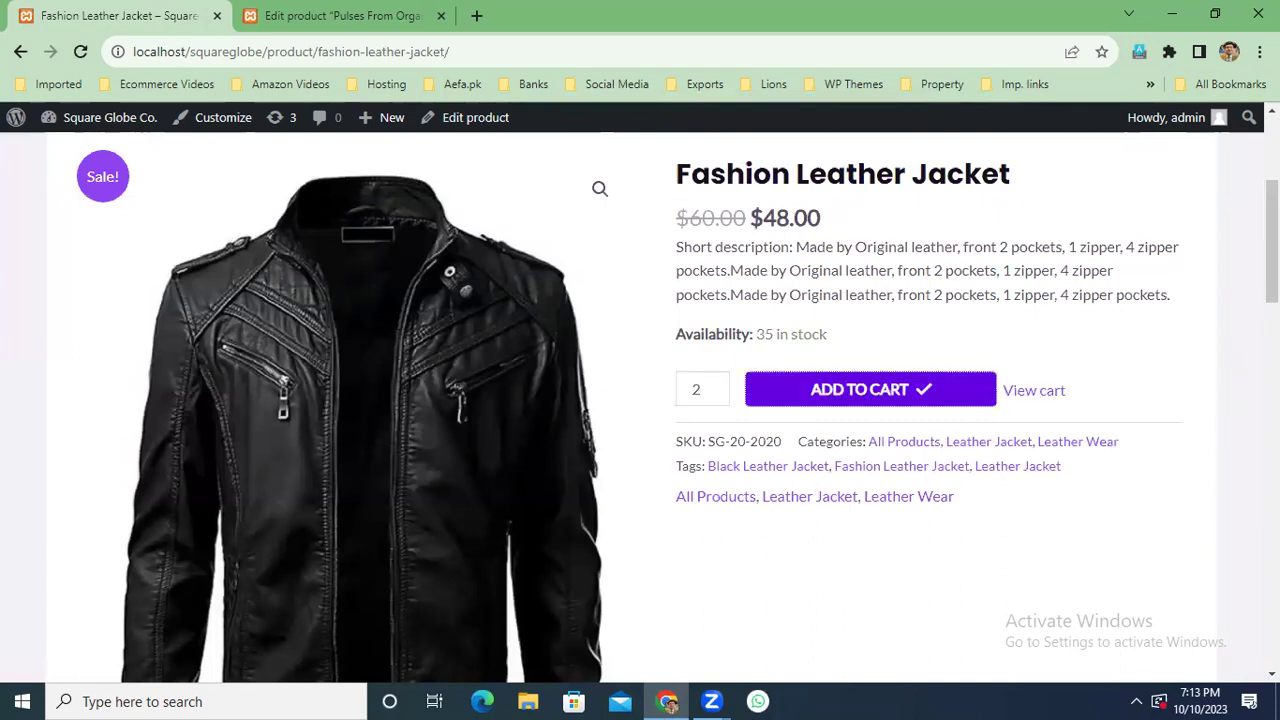
click(1066, 396)
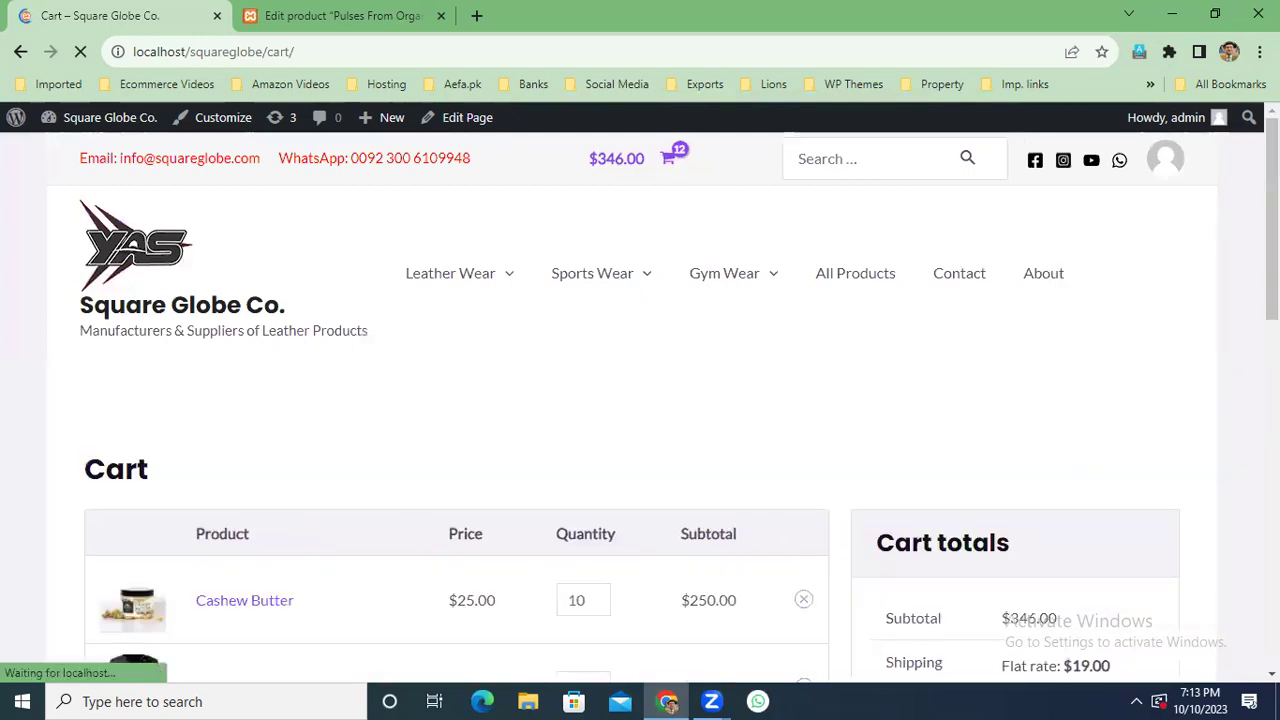
Remove Cashew Butter, leaving two jackets: $96.00 subtotal, $4.00 shipping, $100.00 total.
scroll(918, 400, down, 2)
click(803, 412)
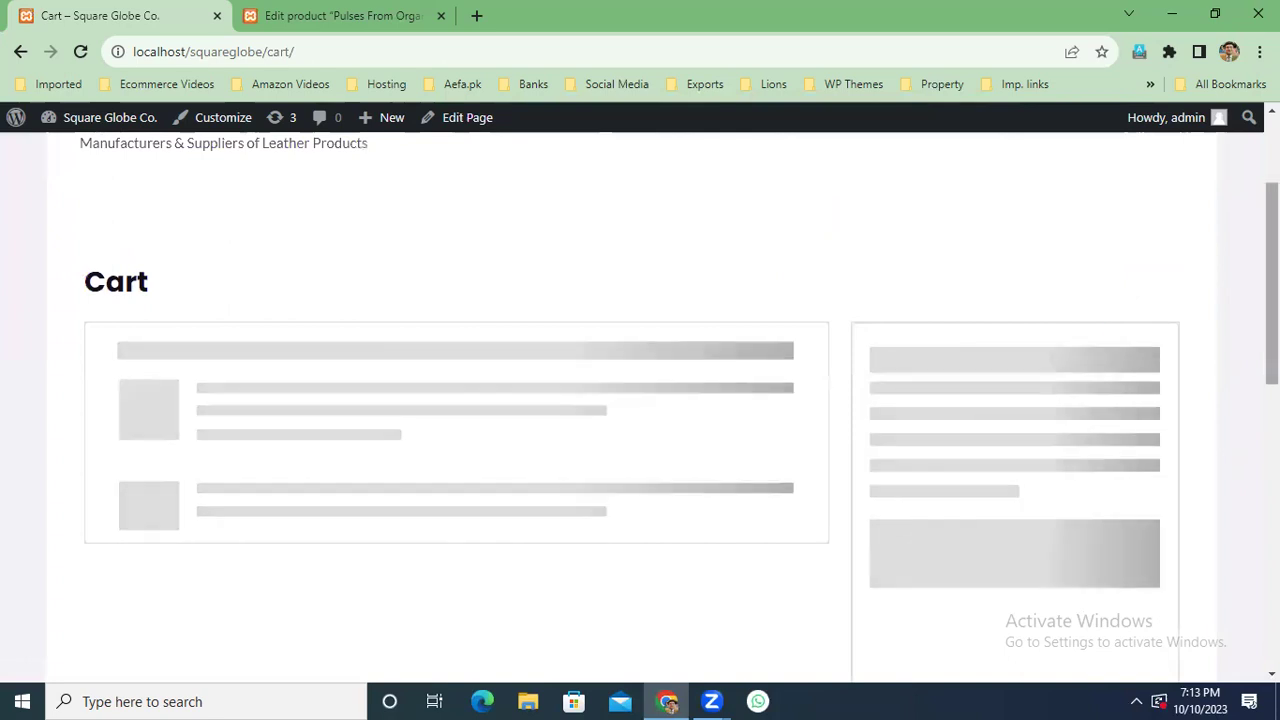
scroll(678, 390, up, 1)
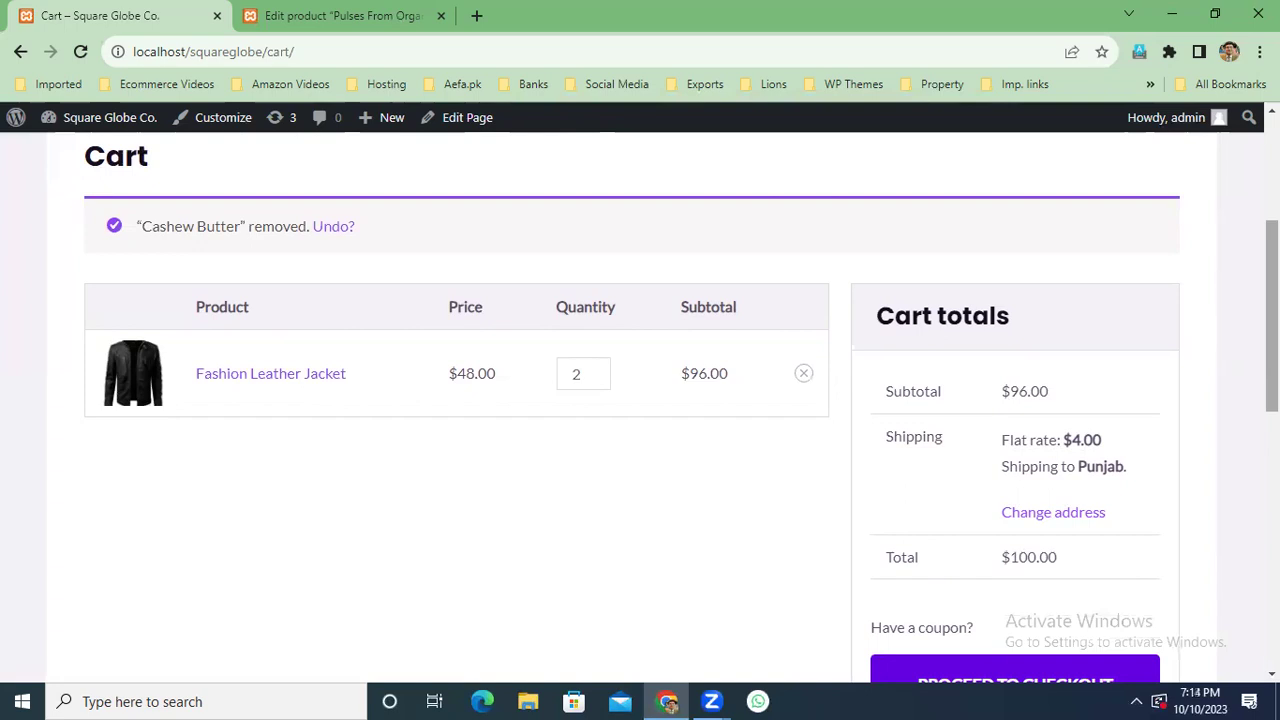
scroll(1130, 397, down, 1)
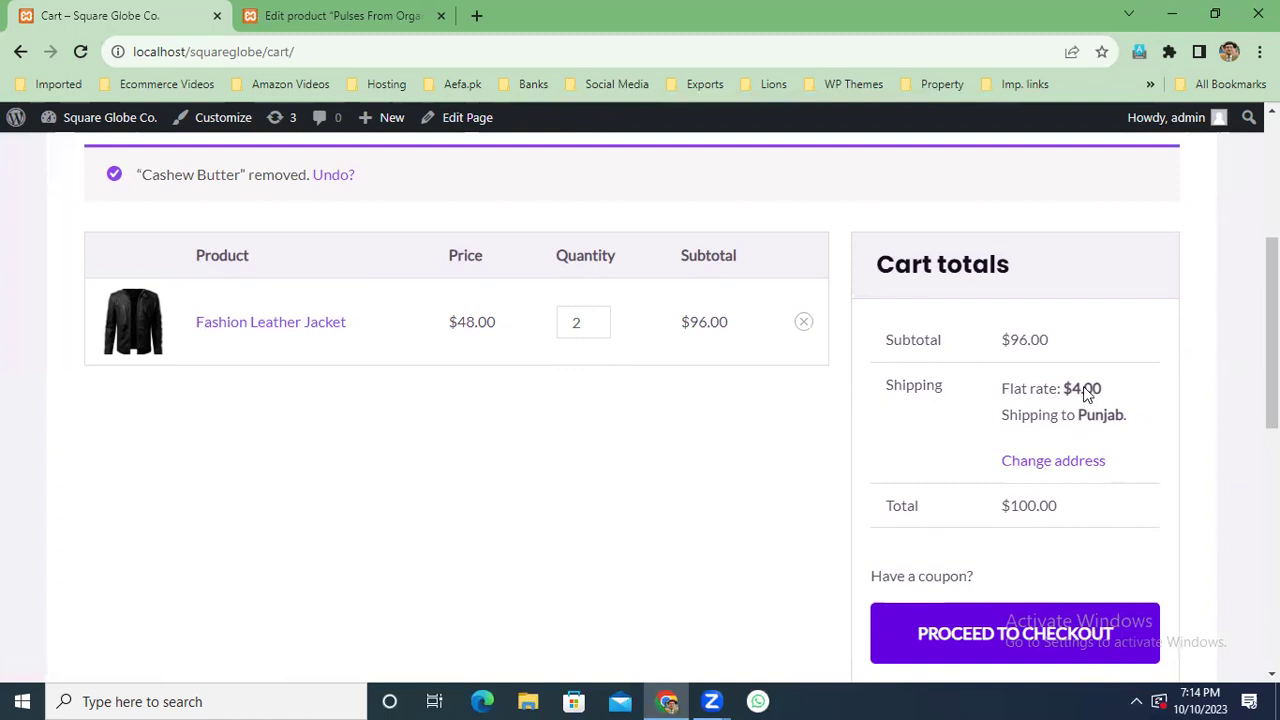
scroll(1162, 463, down, 4)
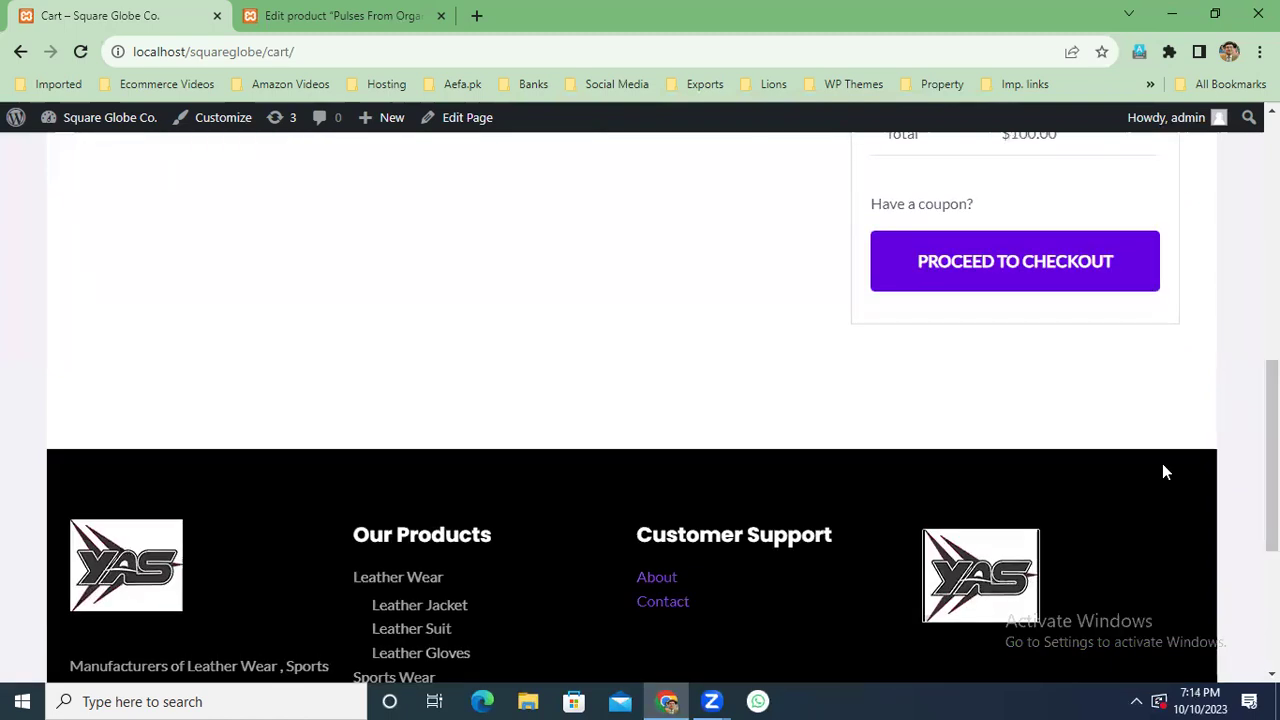
scroll(1163, 467, down, 1)
scroll(1163, 467, up, 5)
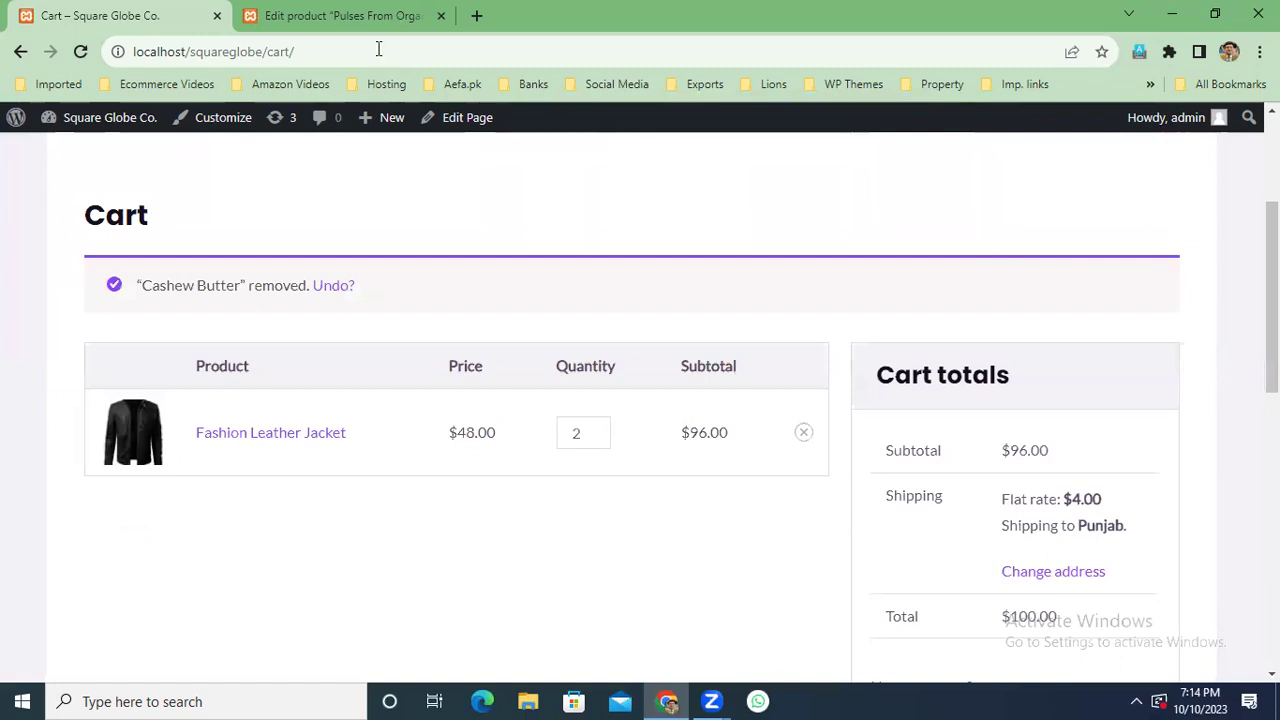
click(316, 12)
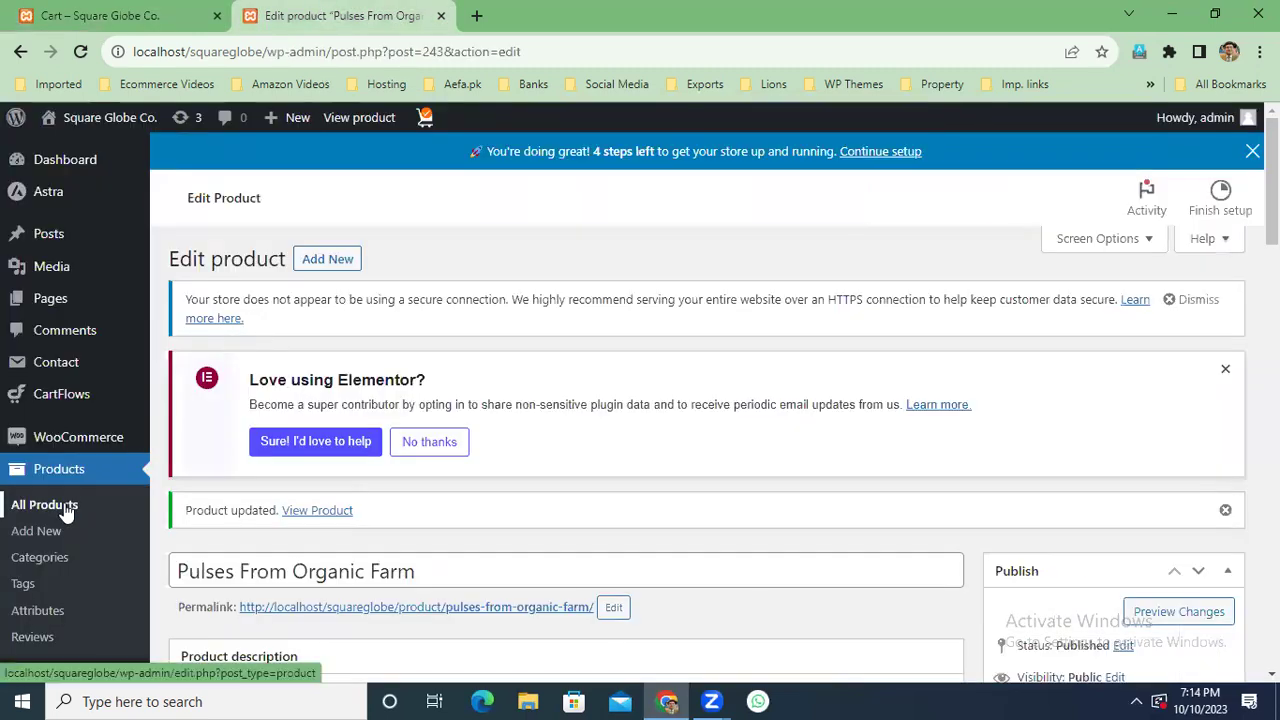
Go to WooCommerce Settings and open the Shipping section.
scroll(65, 512, down, 1)
scroll(65, 512, down, 1)
scroll(63, 514, up, 1)
scroll(63, 490, down, 1)
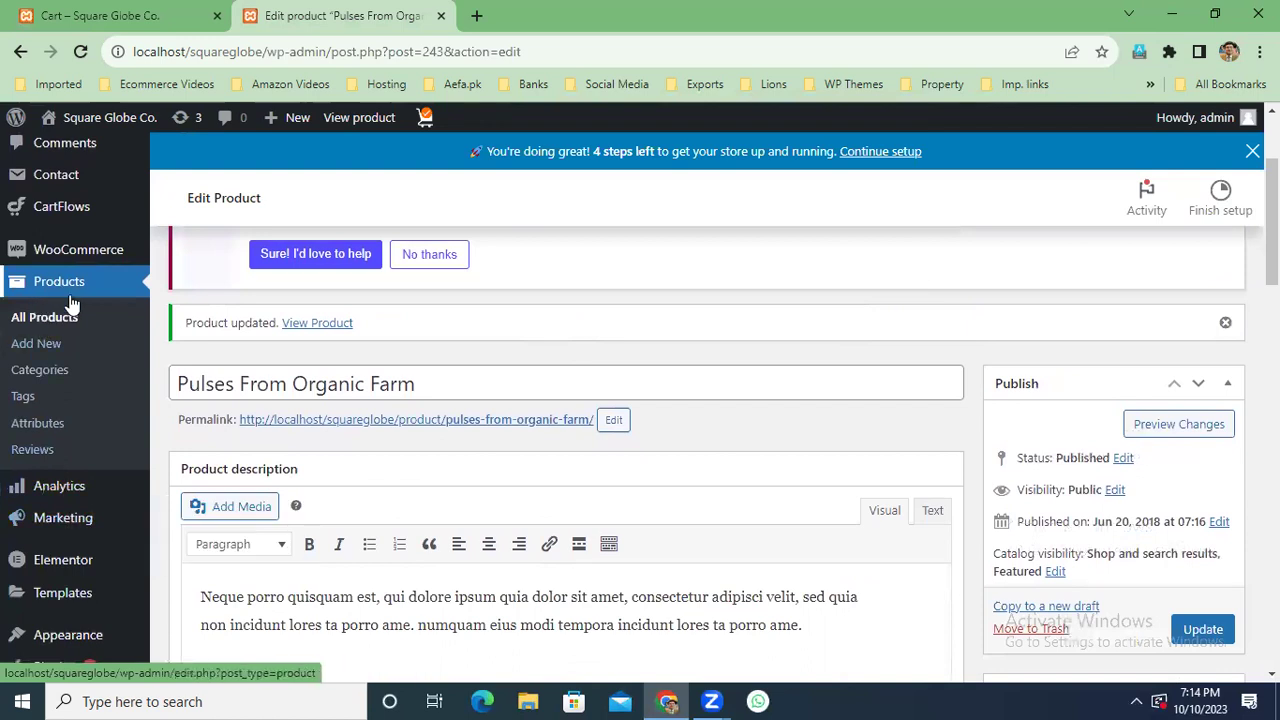
scroll(65, 296, down, 2)
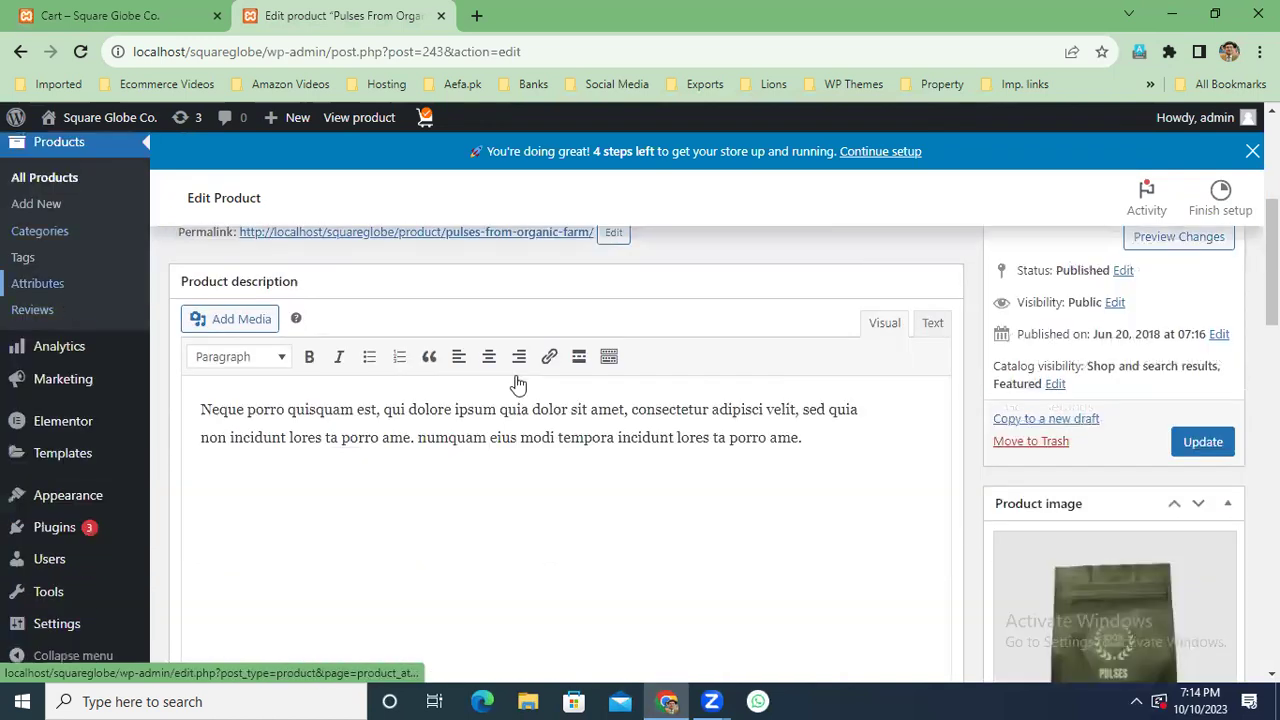
scroll(600, 450, up, 3)
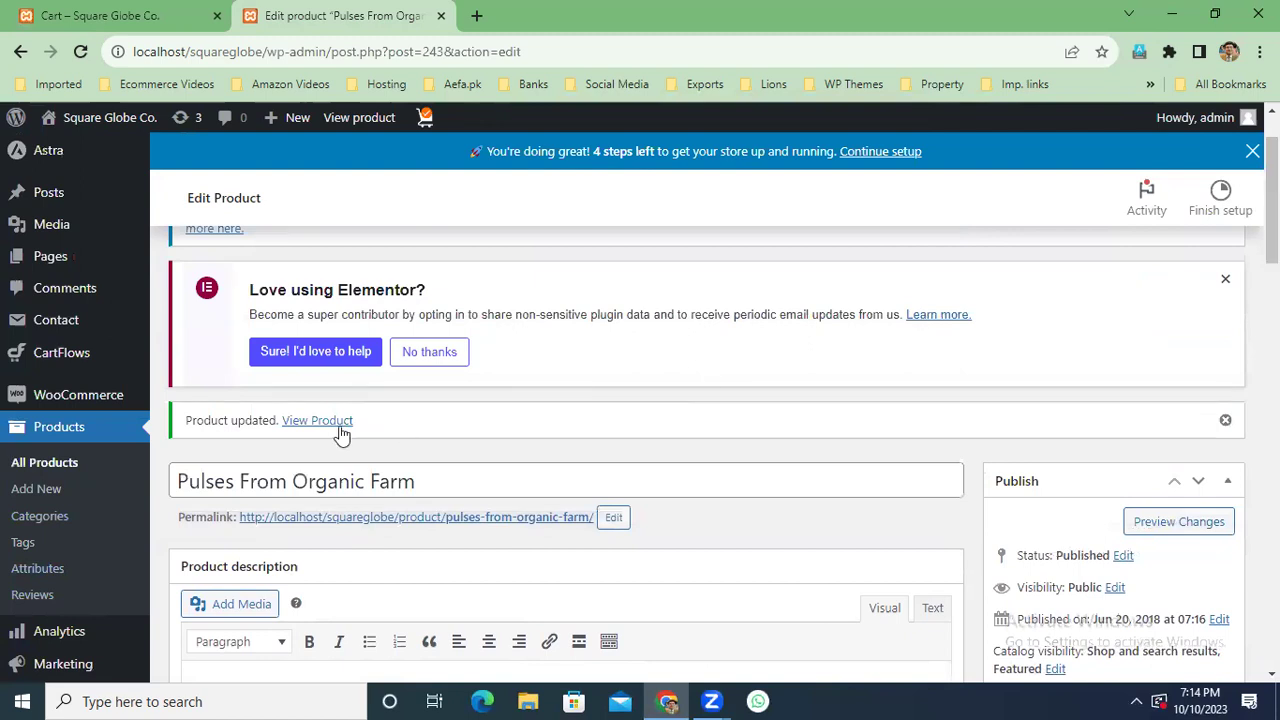
mouse_move(104, 401)
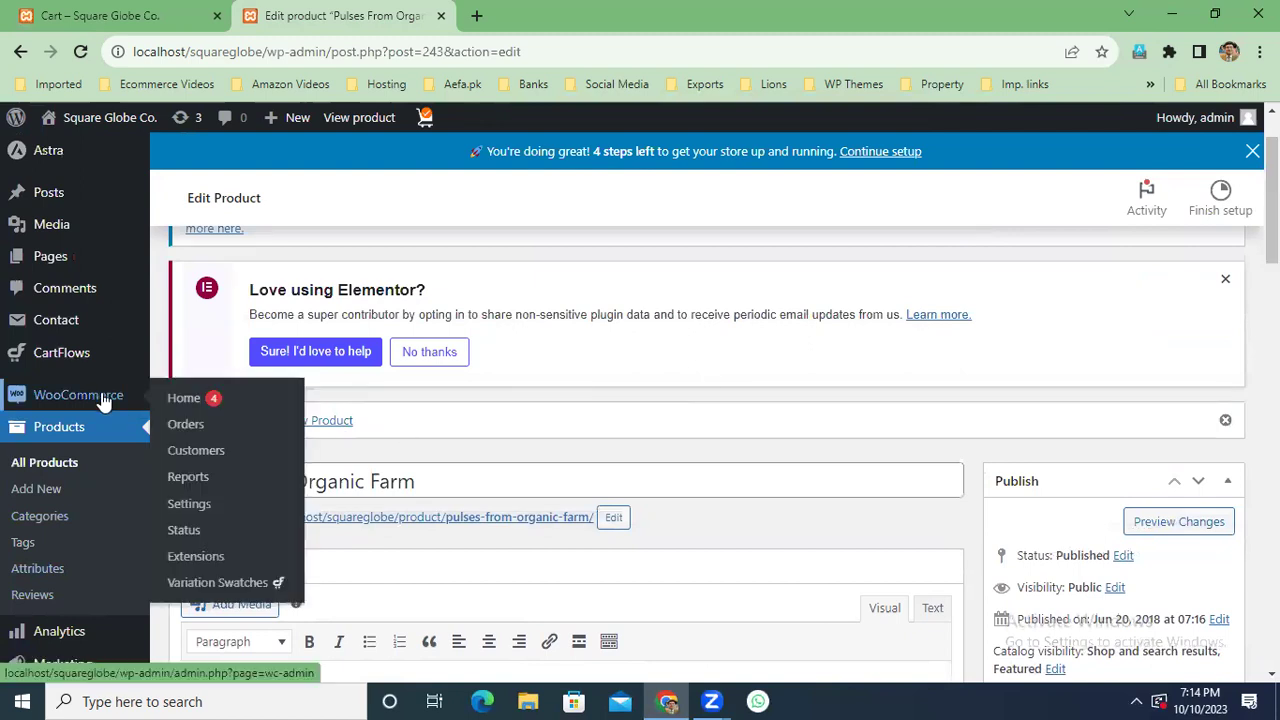
click(184, 503)
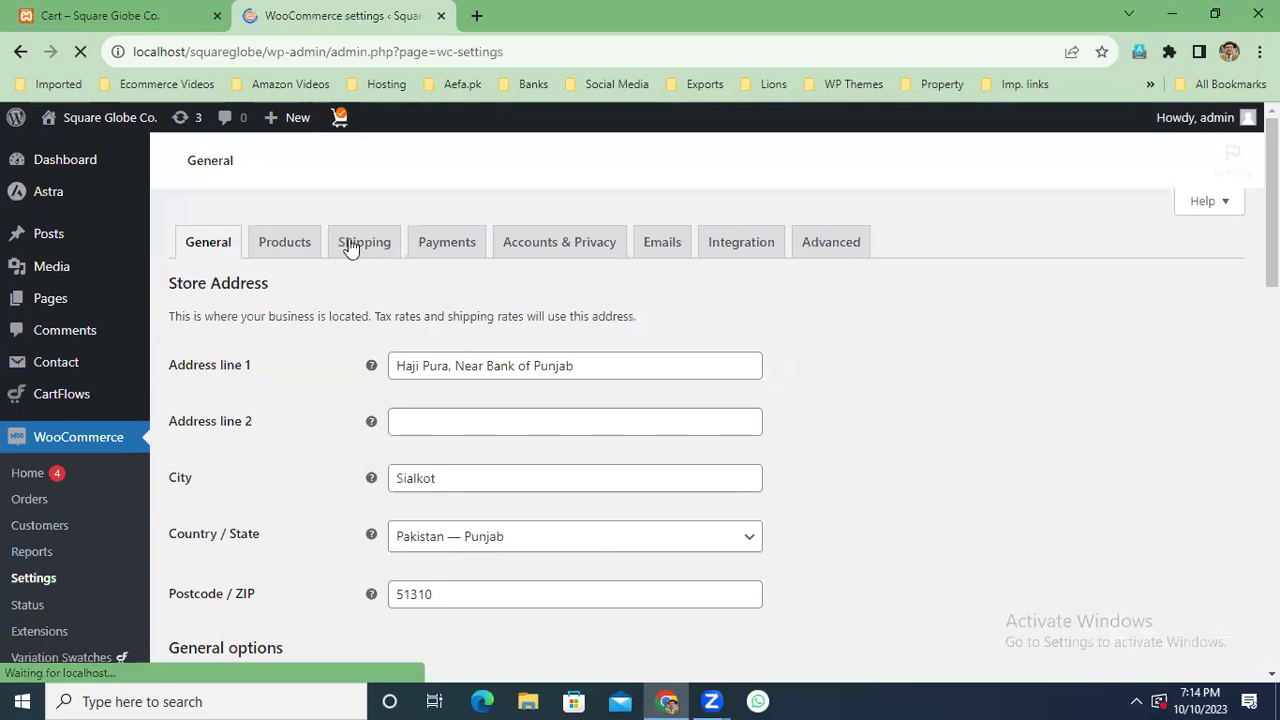
click(350, 244)
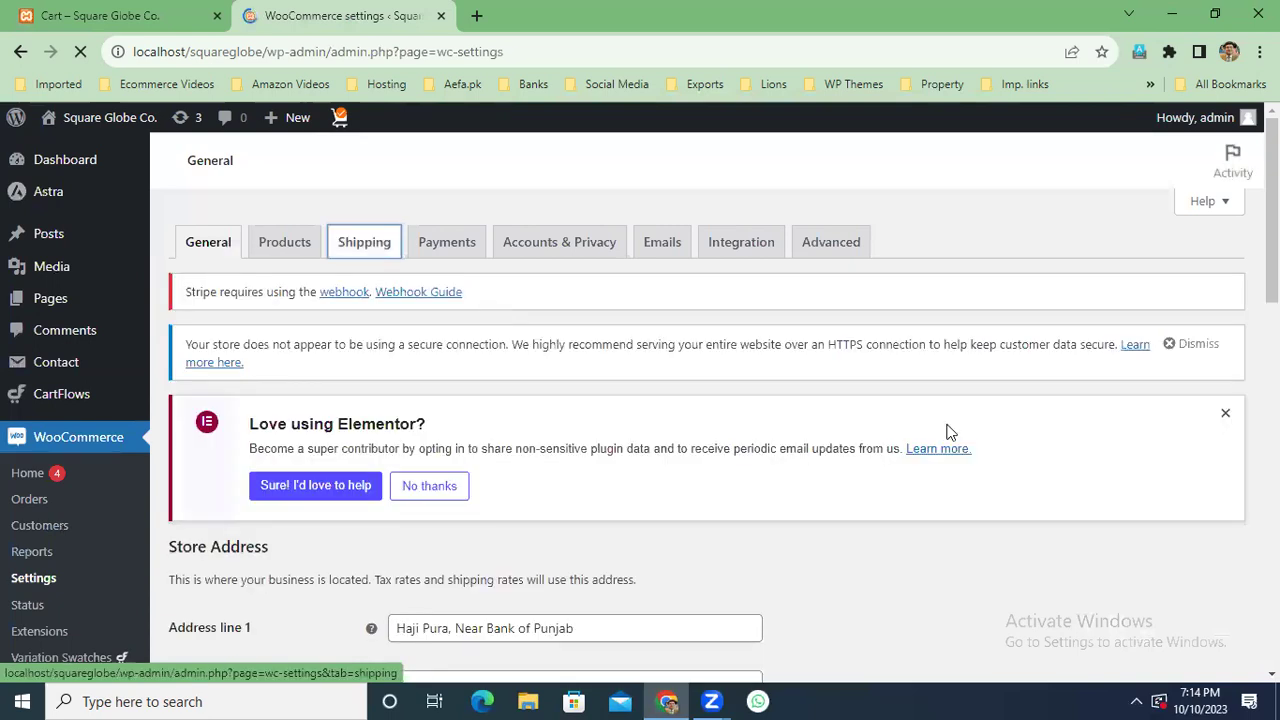
Open the Pakistan shipping zone and review its enabled Flat rate method.
scroll(950, 432, down, 1)
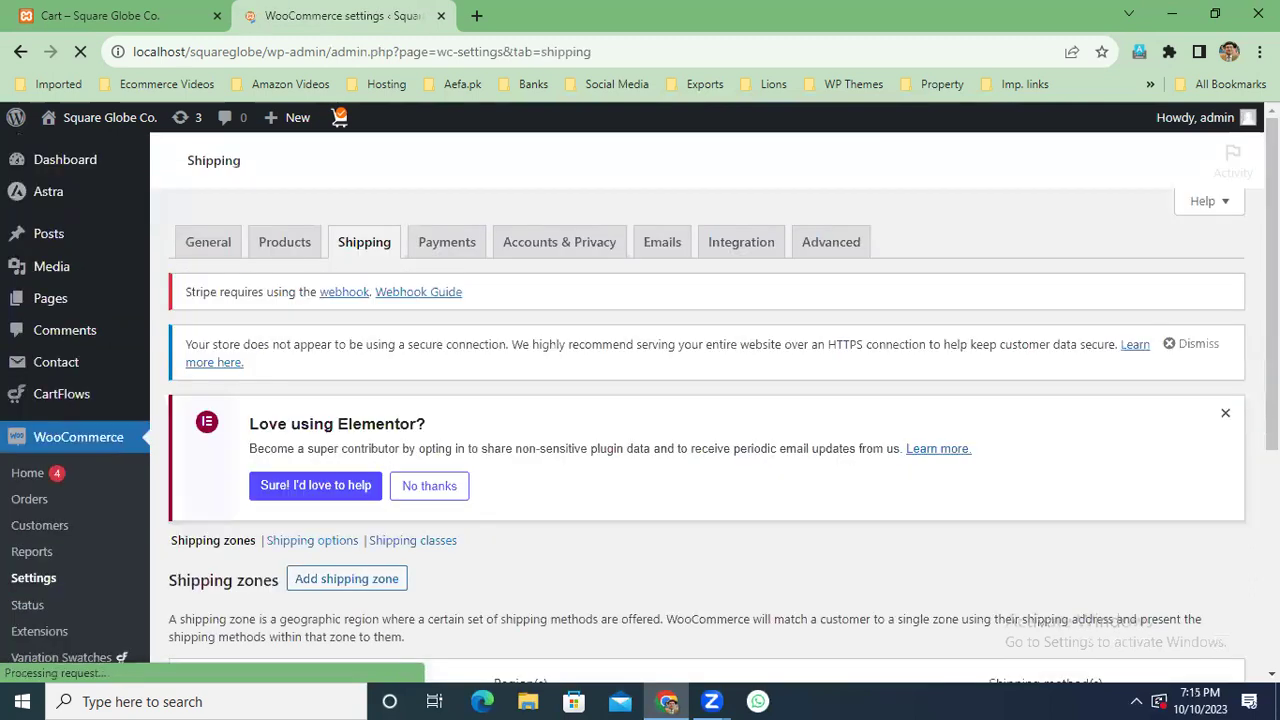
scroll(943, 526, down, 3)
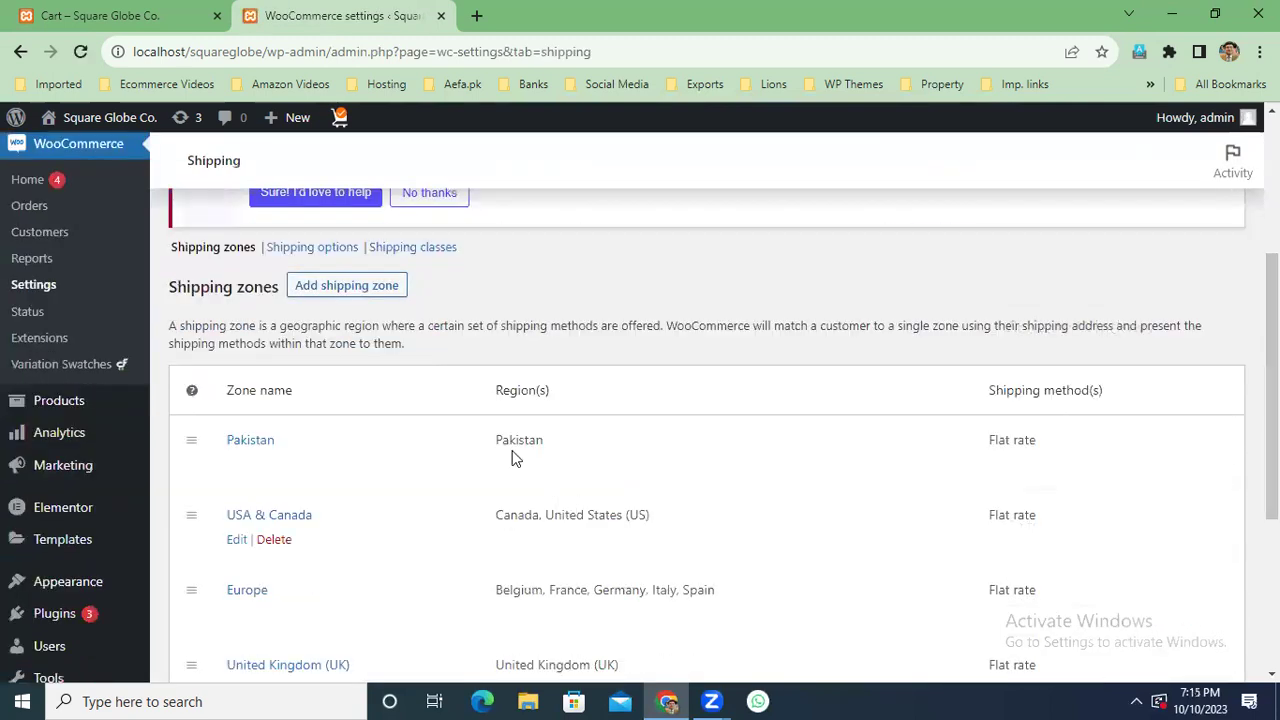
click(262, 445)
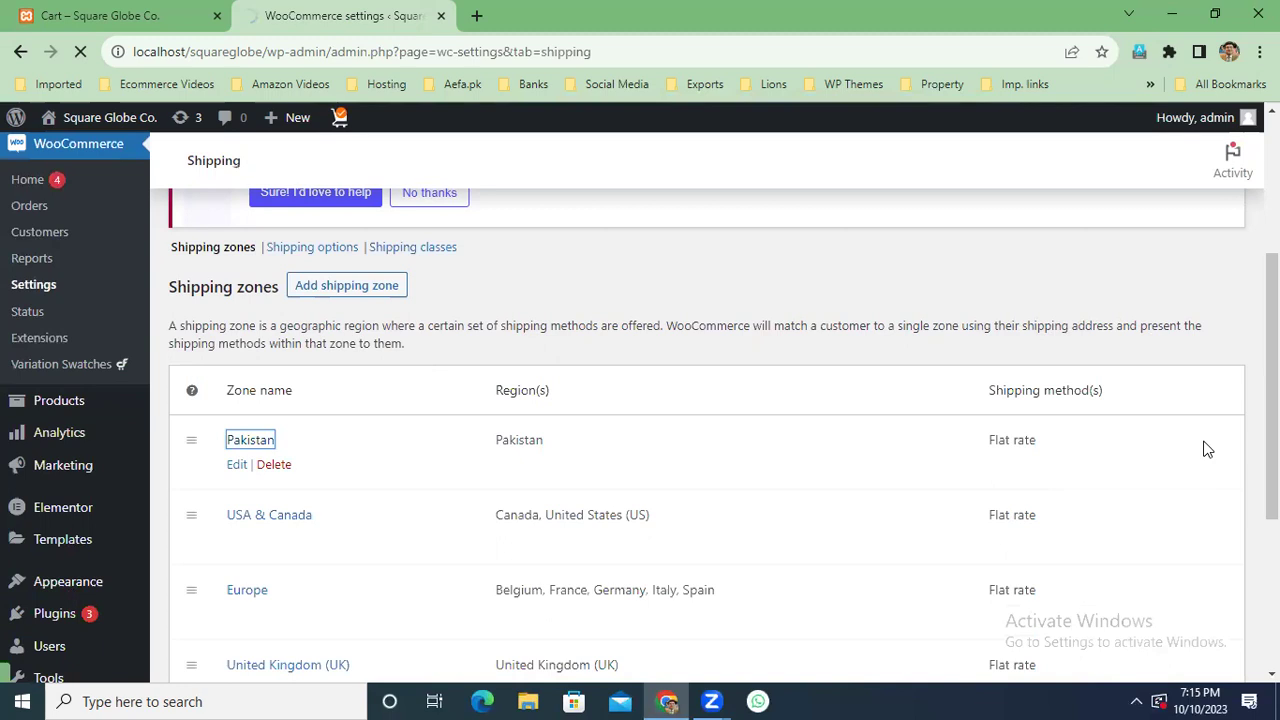
scroll(1207, 449, down, 2)
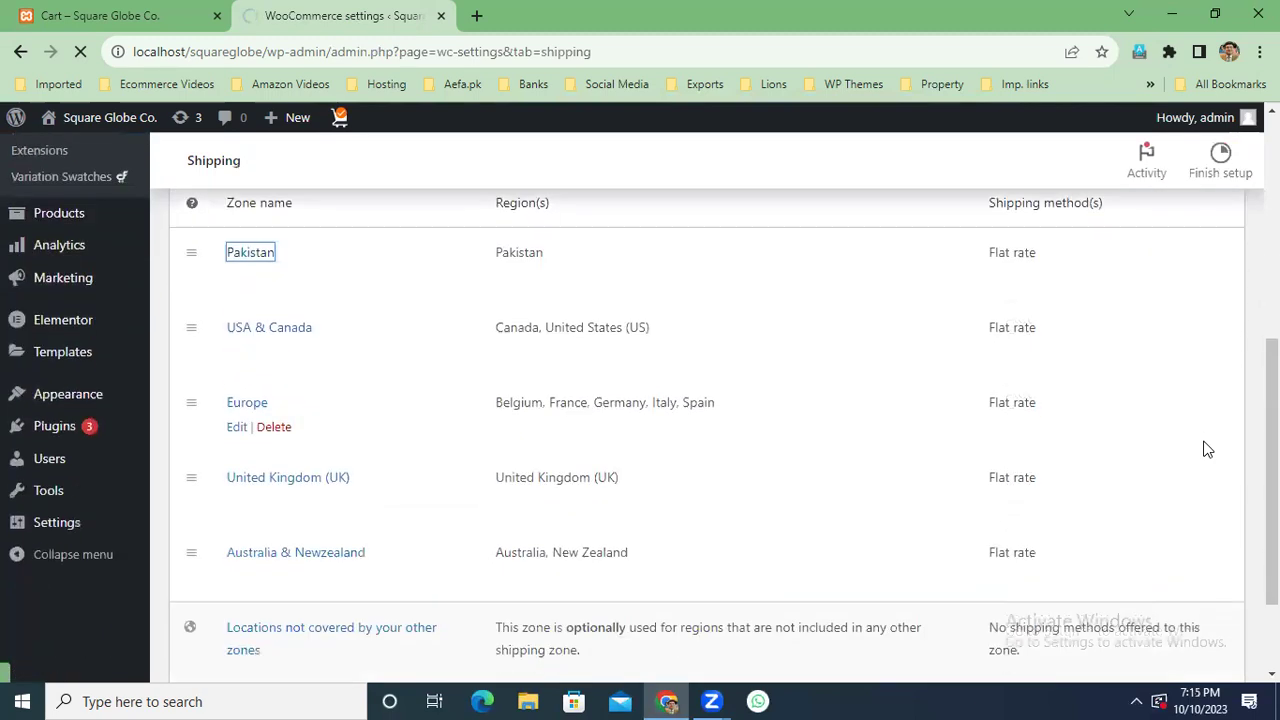
scroll(1207, 449, down, 1)
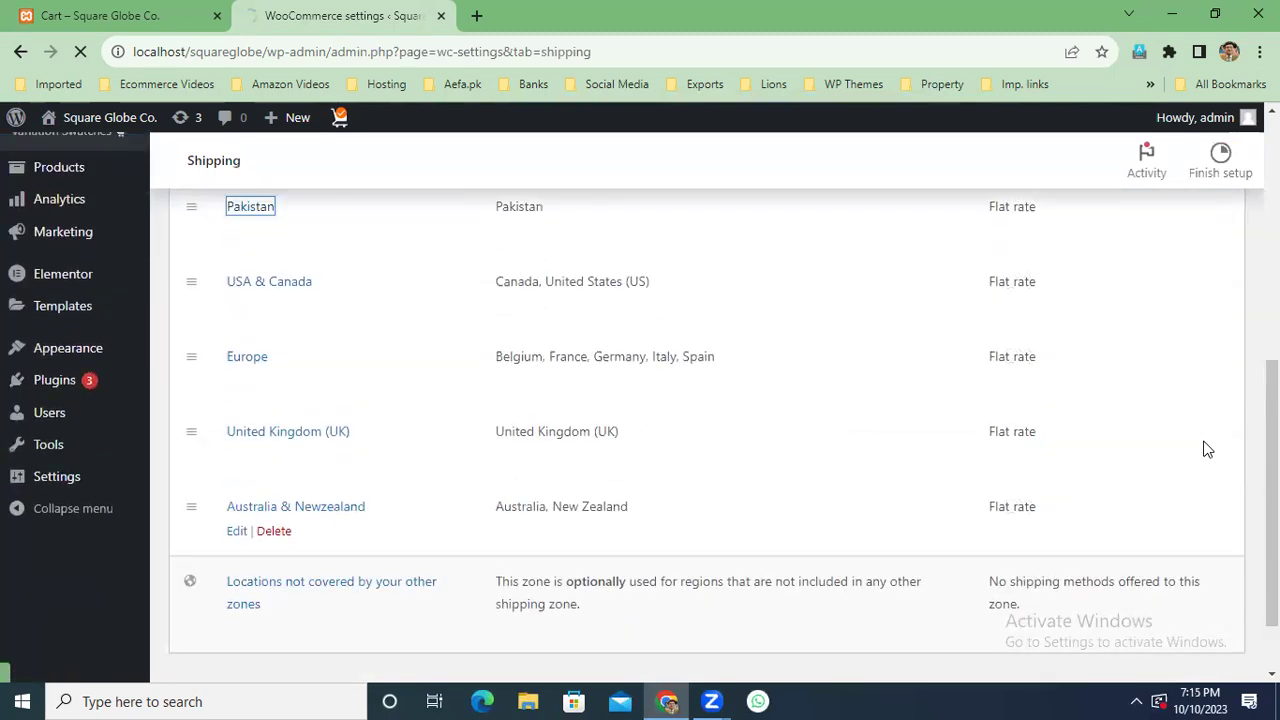
scroll(1207, 449, up, 1)
scroll(1207, 449, up, 1)
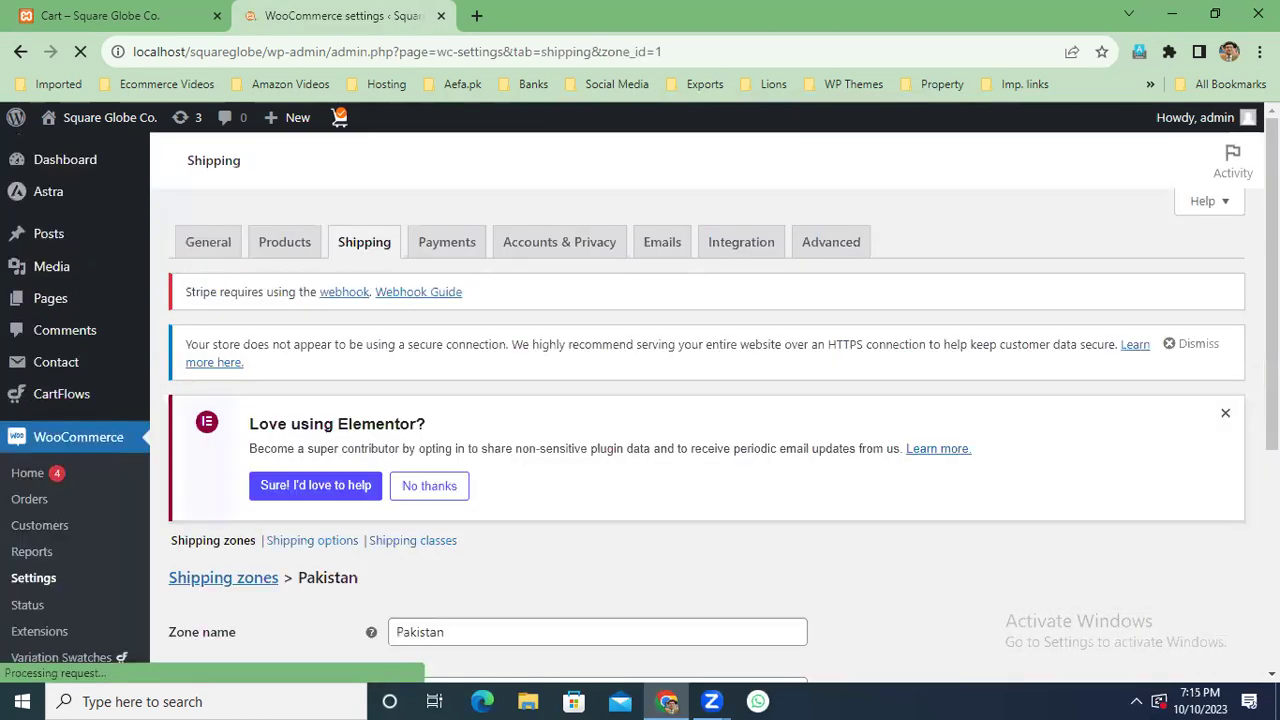
scroll(900, 551, down, 4)
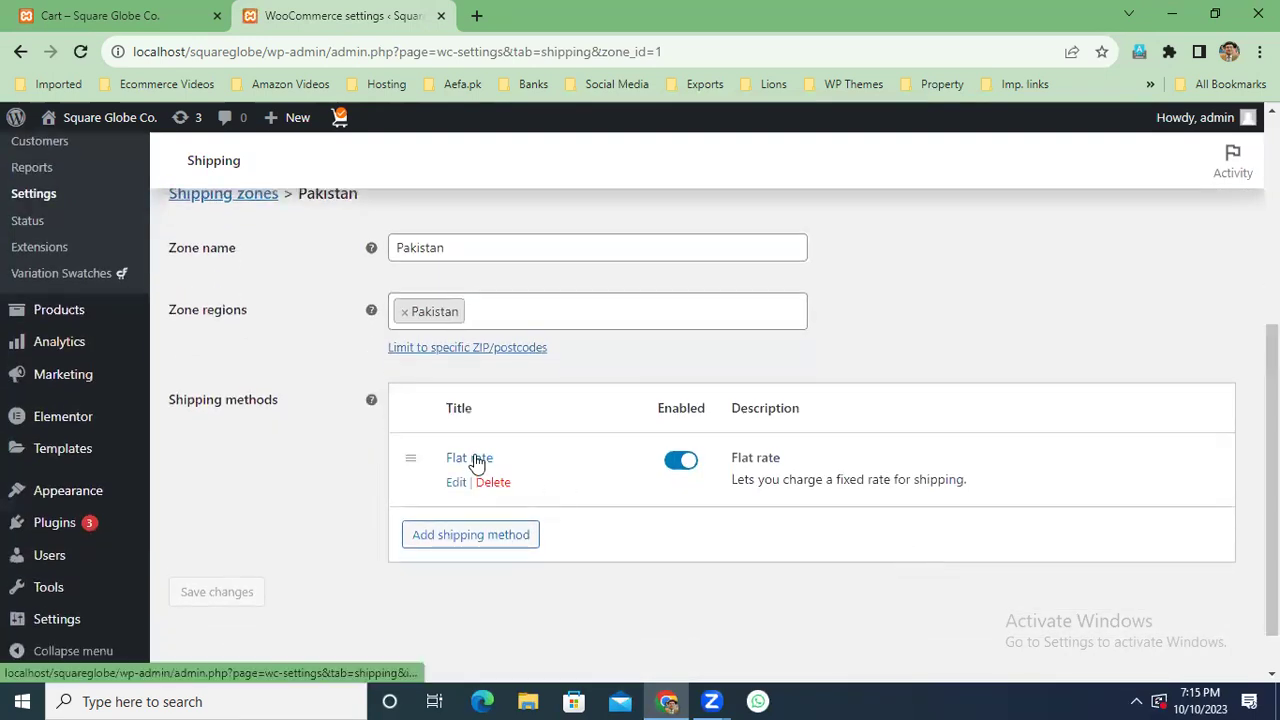
Change Pakistan's Flat rate jacket shipping class cost from 2 * [qty] to 5 * [qty] and save.
click(477, 460)
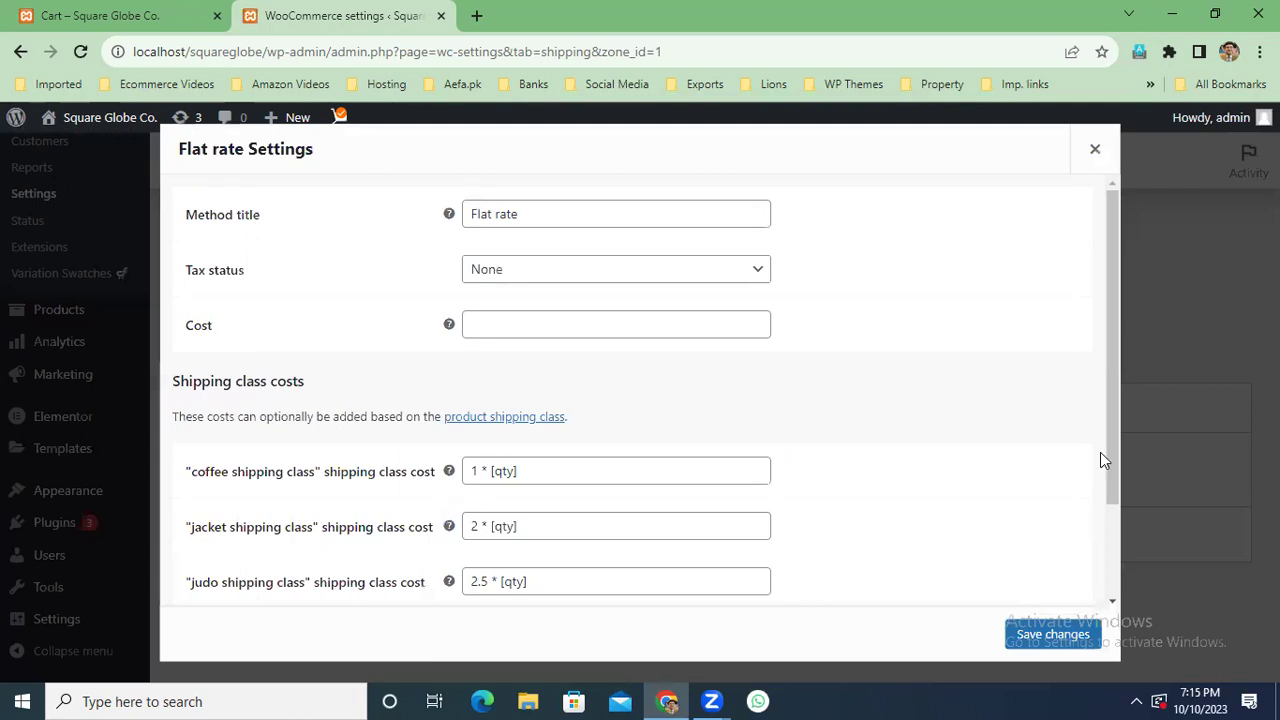
drag(1113, 440, 1113, 460)
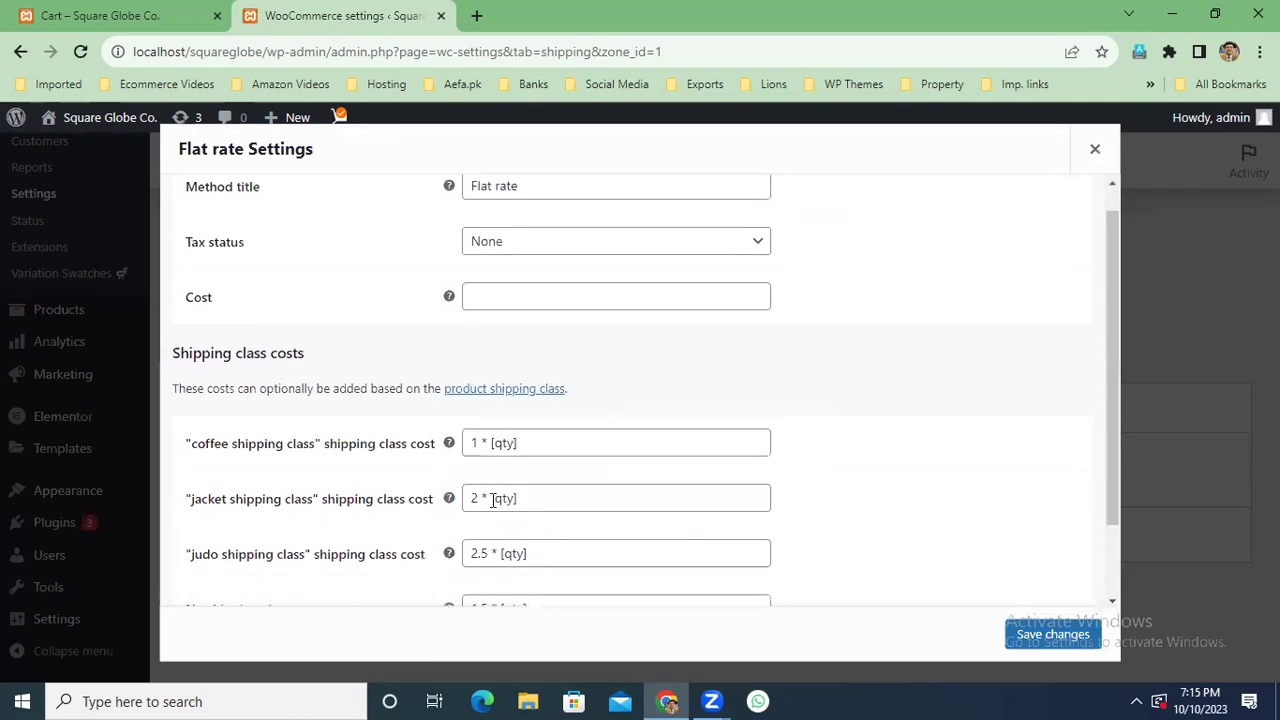
click(145, 14)
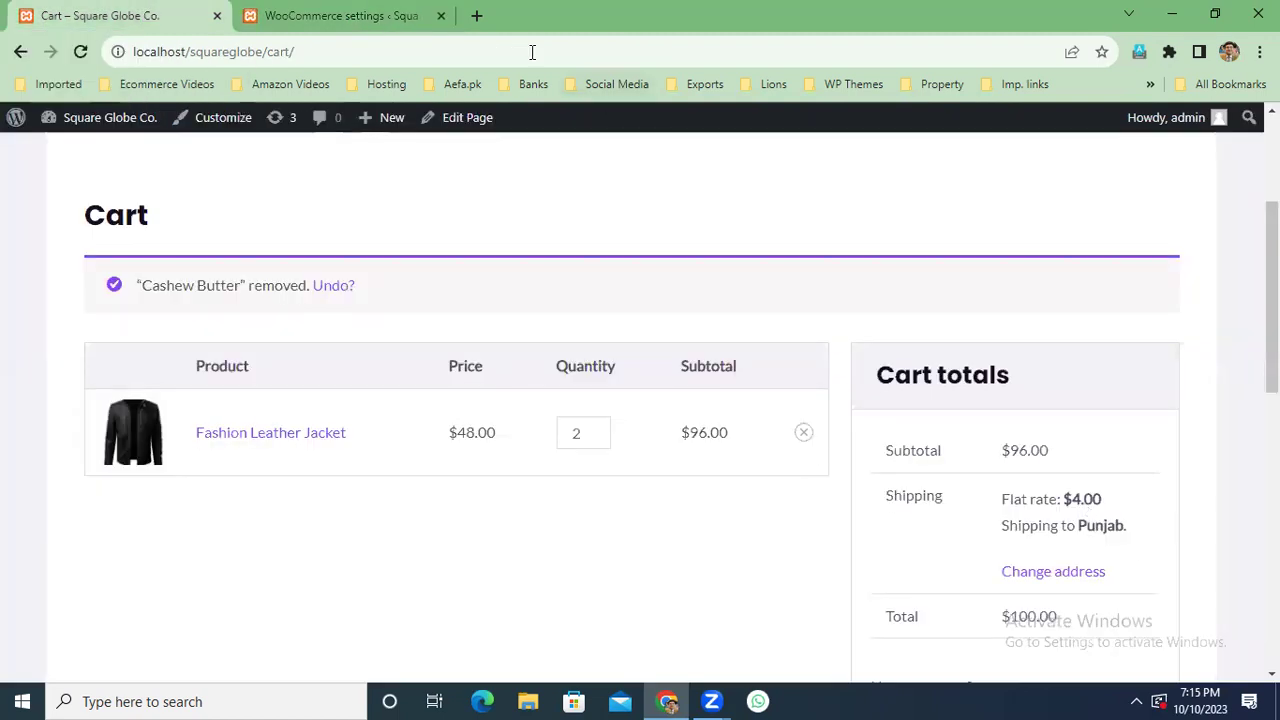
click(363, 17)
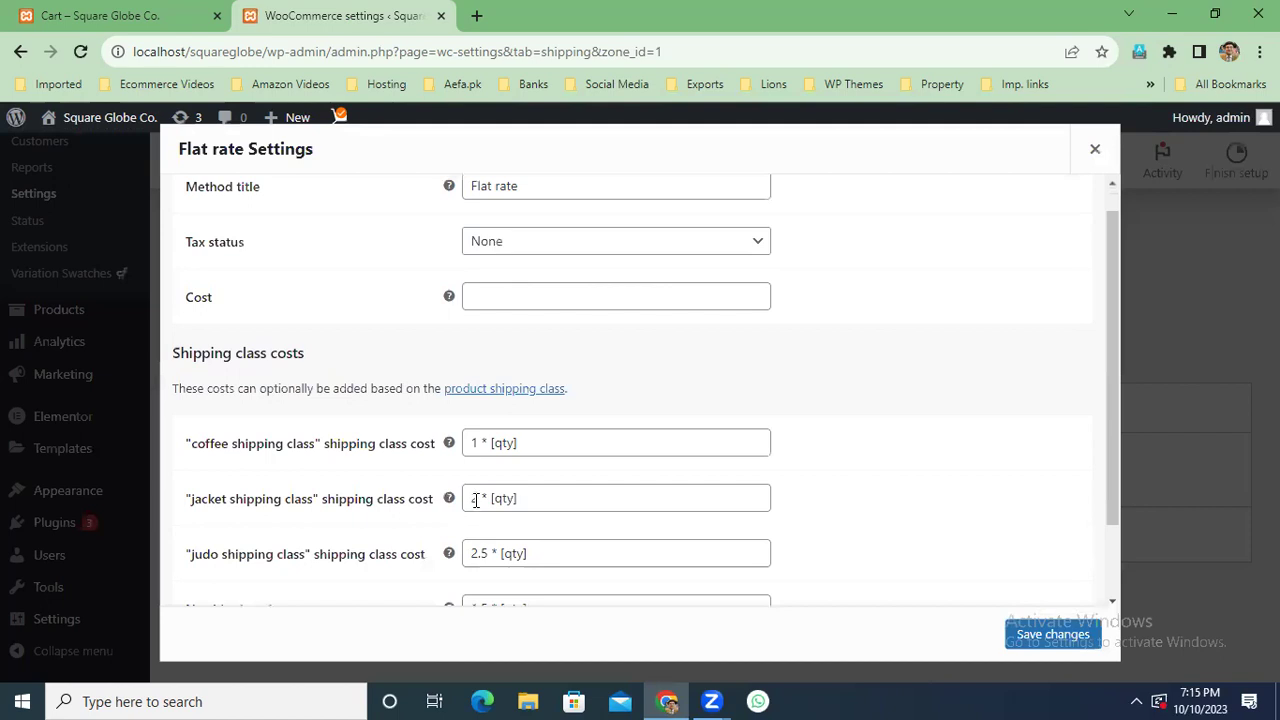
double_click(477, 500)
text(5)
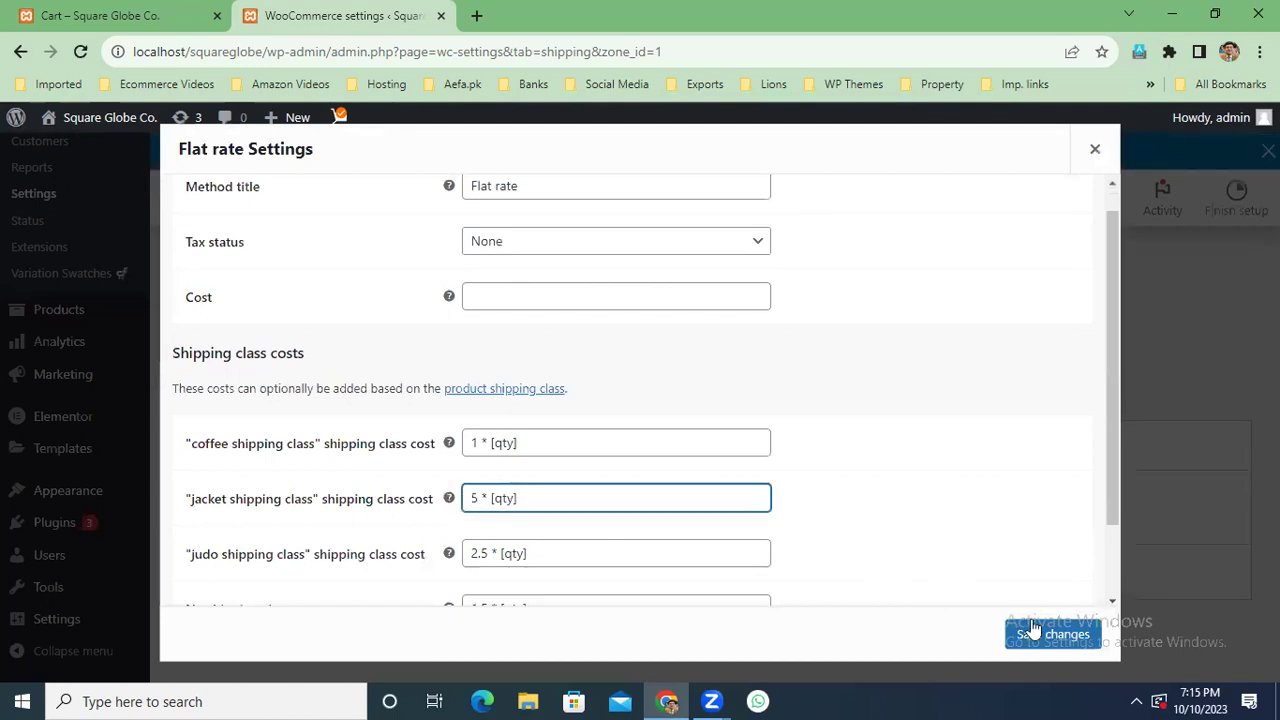
click(1055, 634)
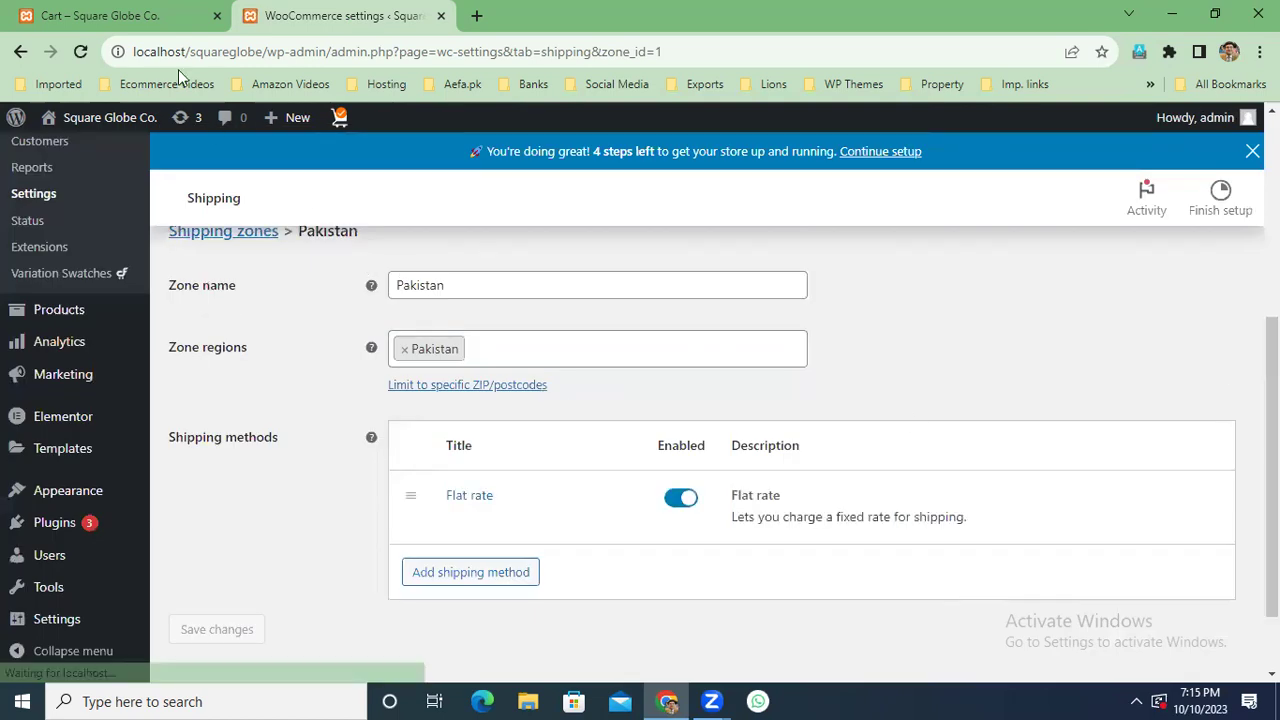
click(145, 17)
Reload the cart and confirm Pakistan shipping: $10.00 flat rate to Punjab, $106.00 total.
click(81, 51)
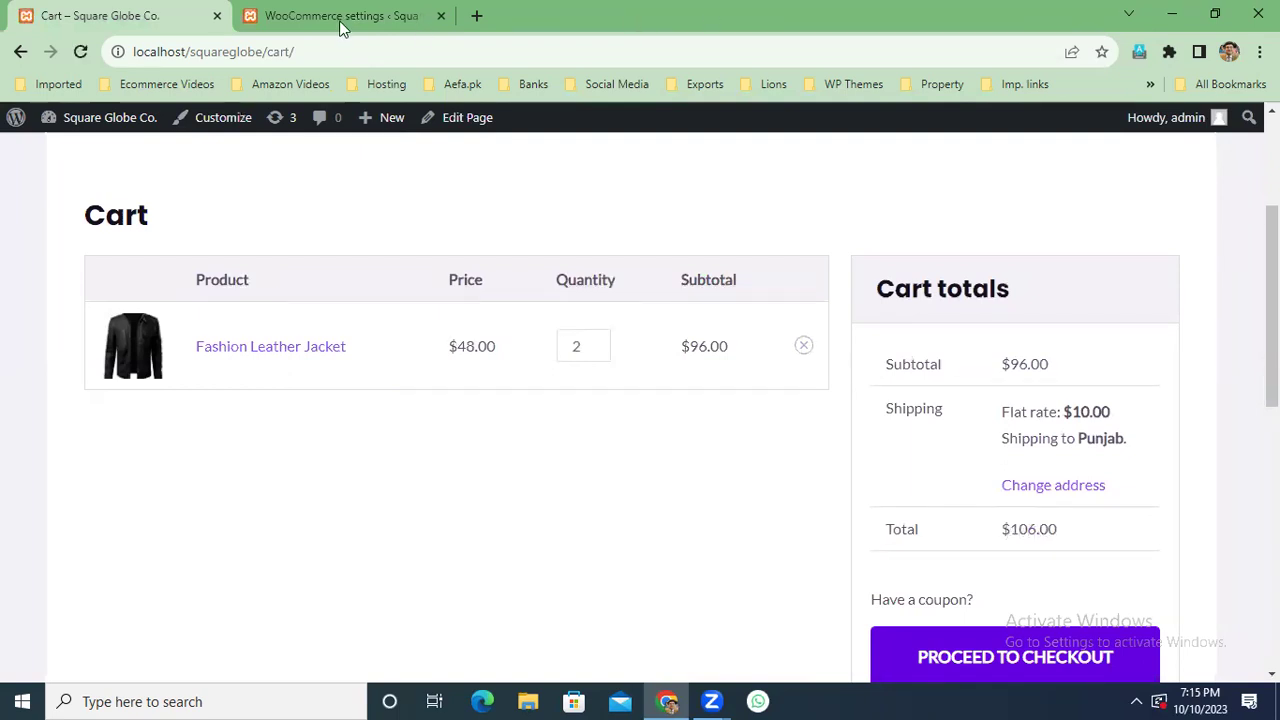
mouse_move(1272, 260)
mouse_down()
mouse_move(1272, 195)
mouse_move(1272, 256)
mouse_up()
scroll(1094, 406, down, 1)
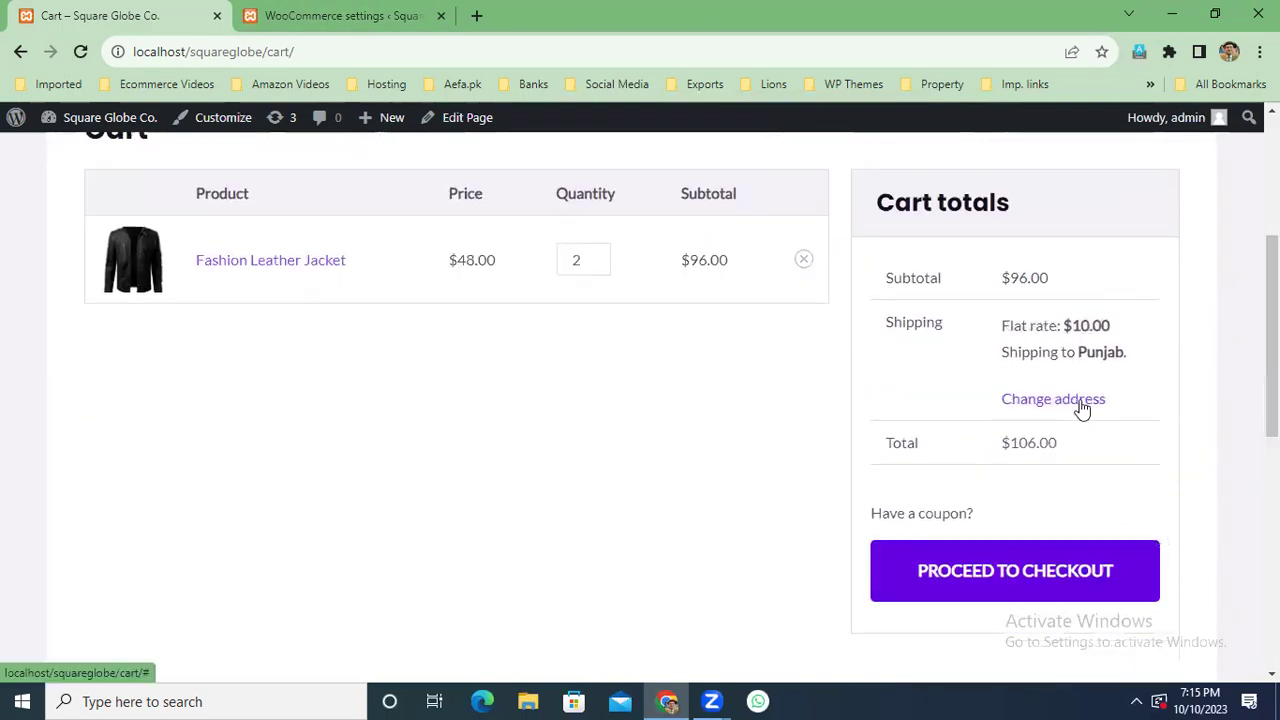
click(1078, 400)
click(1124, 452)
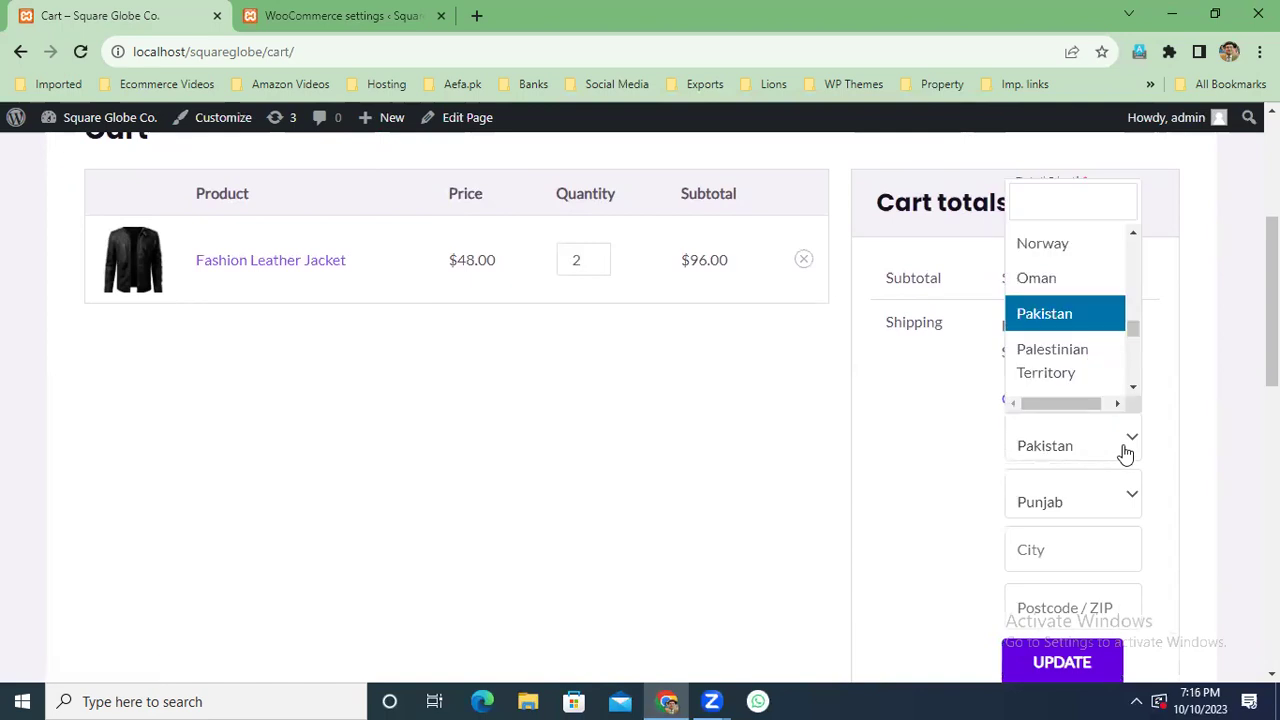
click(1222, 405)
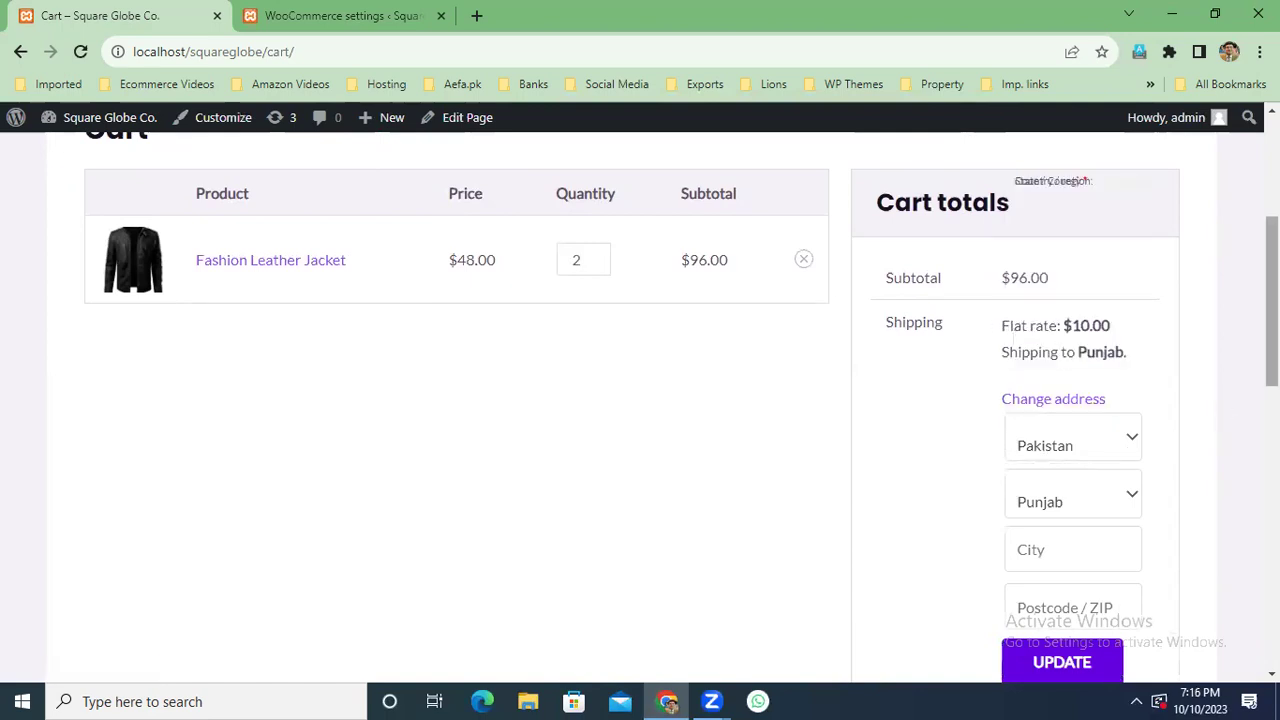
scroll(640, 400, up, 3)
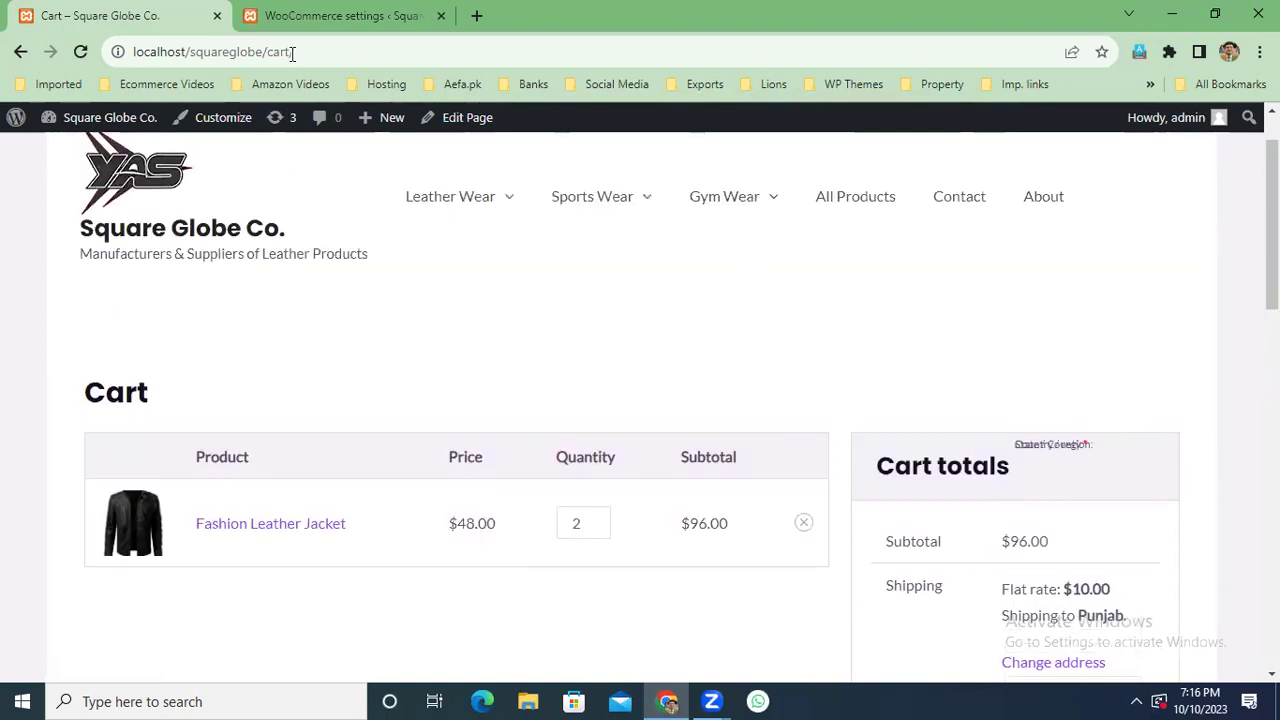
Return to the Shipping zones list and open the USA & Canada zone covering Canada and United States.
click(318, 12)
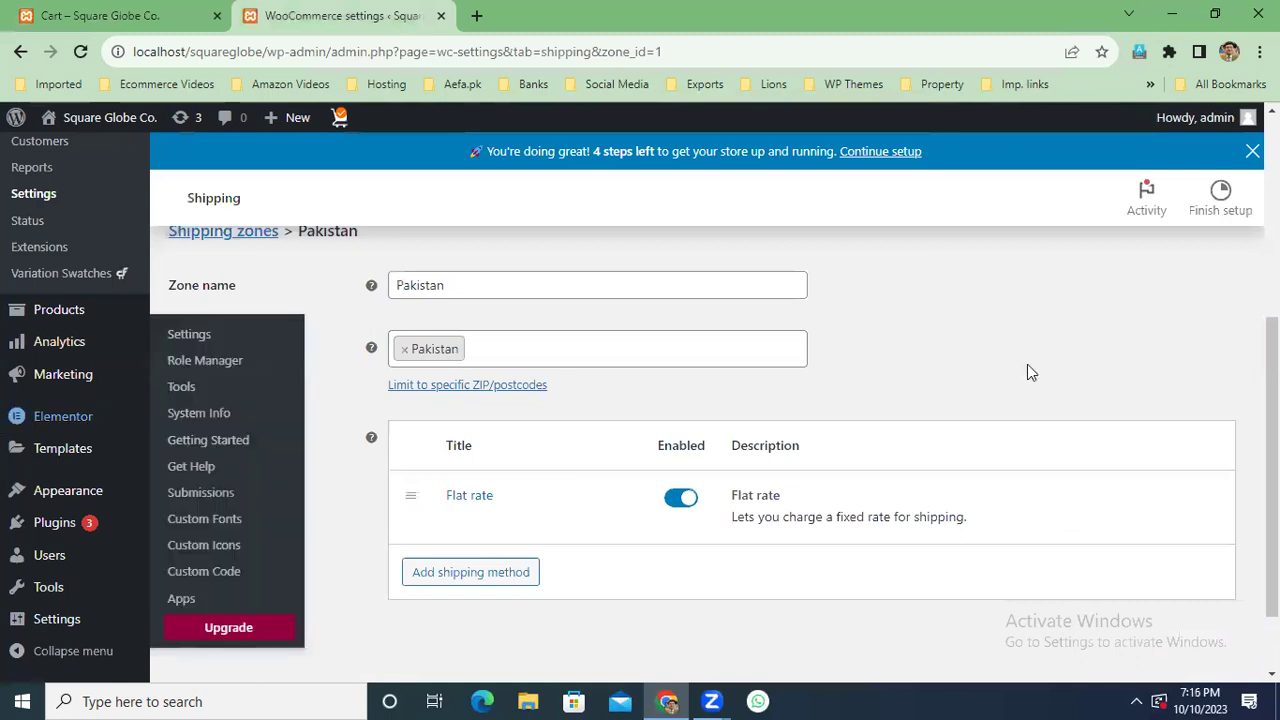
scroll(640, 400, up, 1)
click(218, 231)
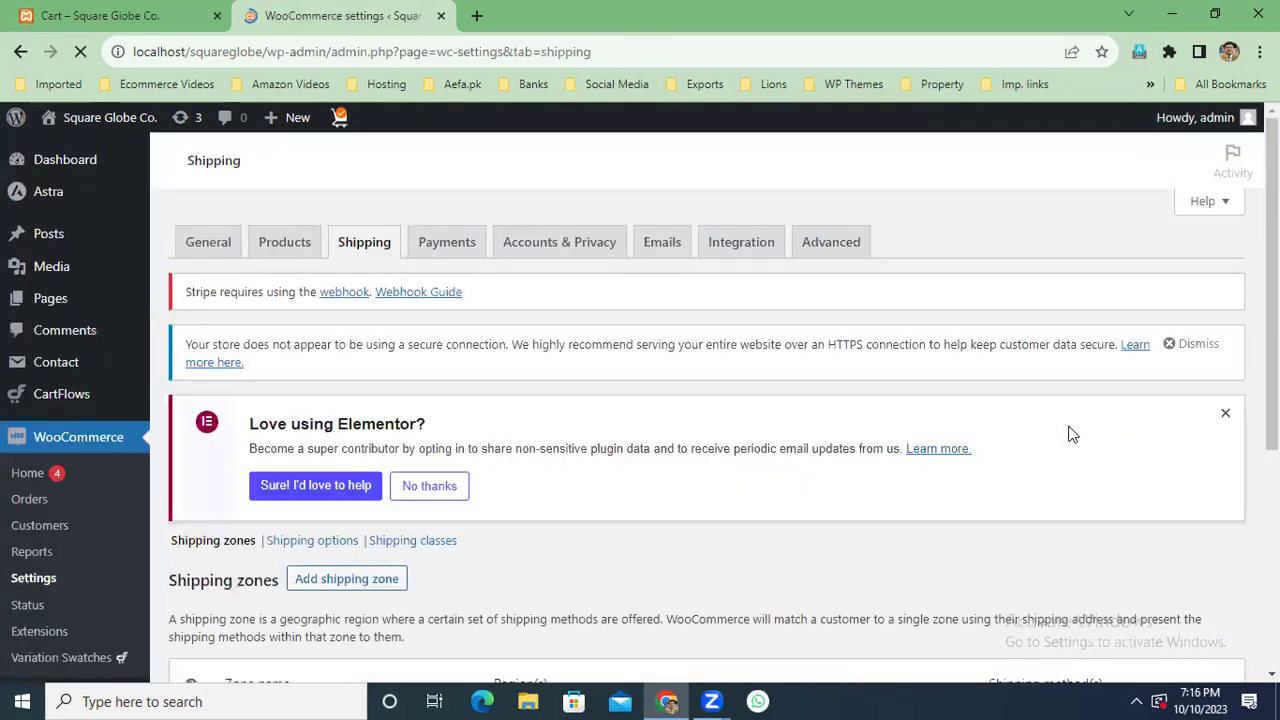
scroll(1034, 408, down, 5)
scroll(1034, 408, up, 1)
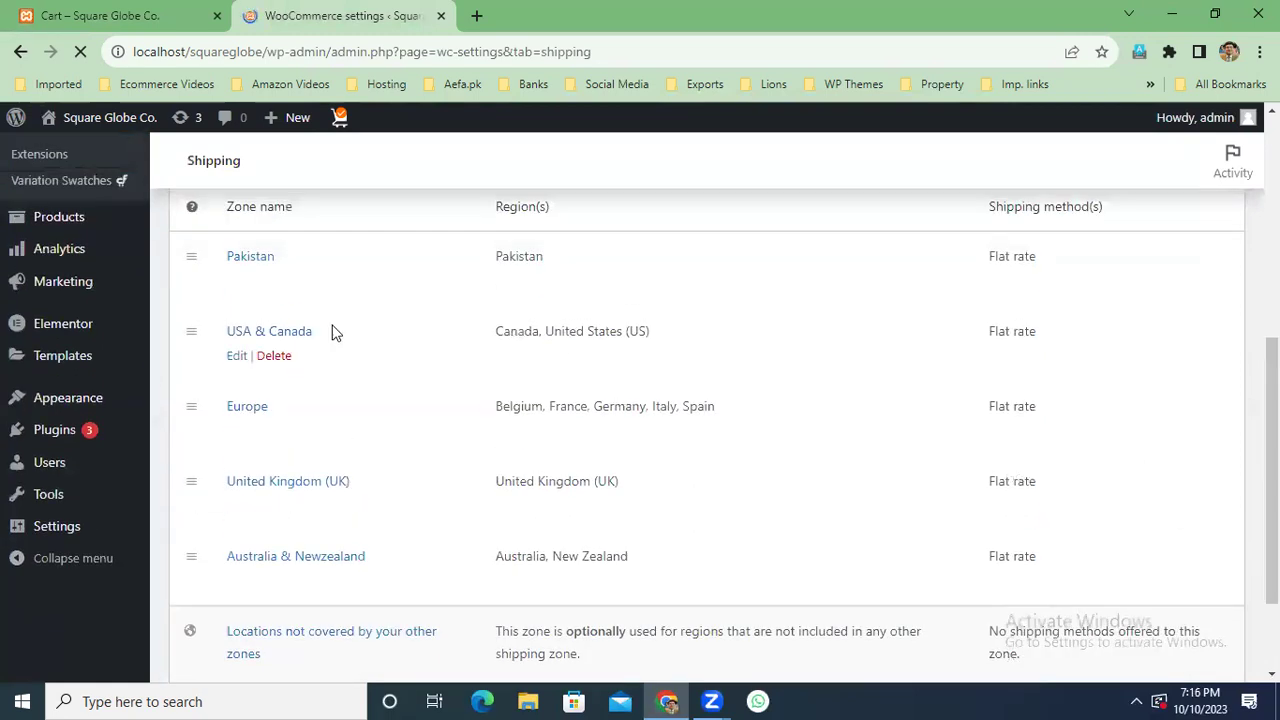
click(288, 333)
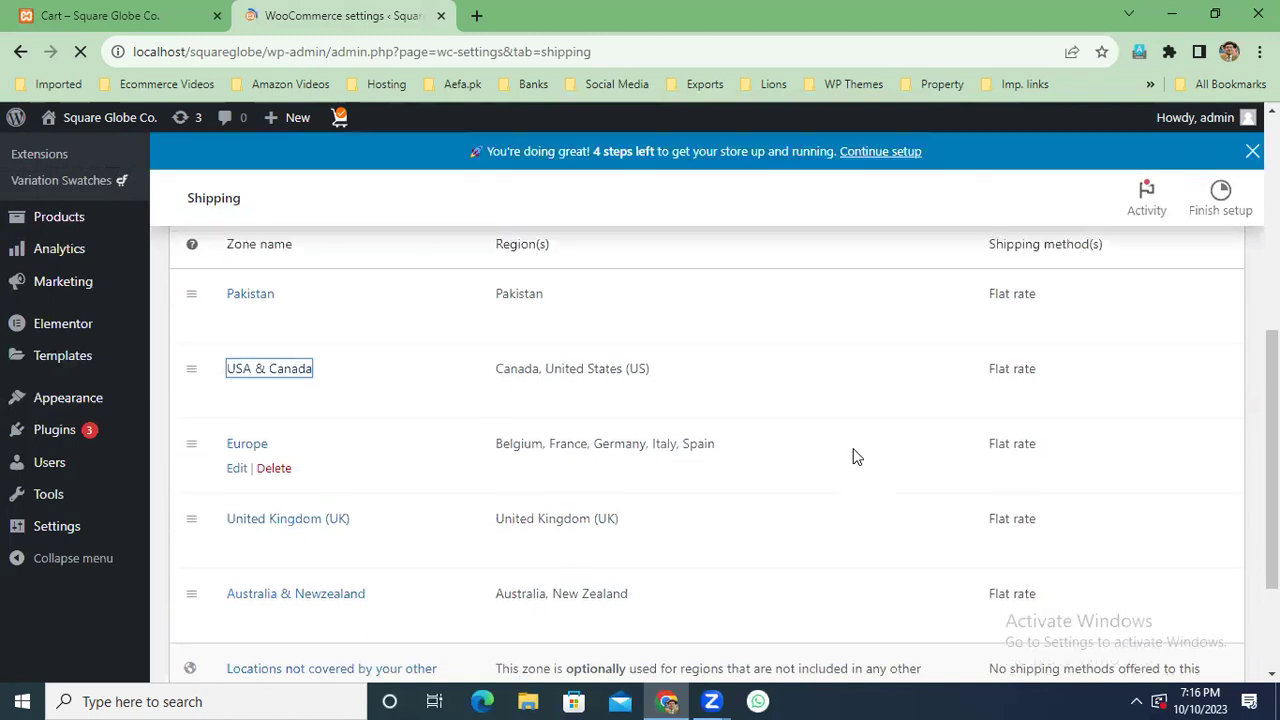
click(265, 366)
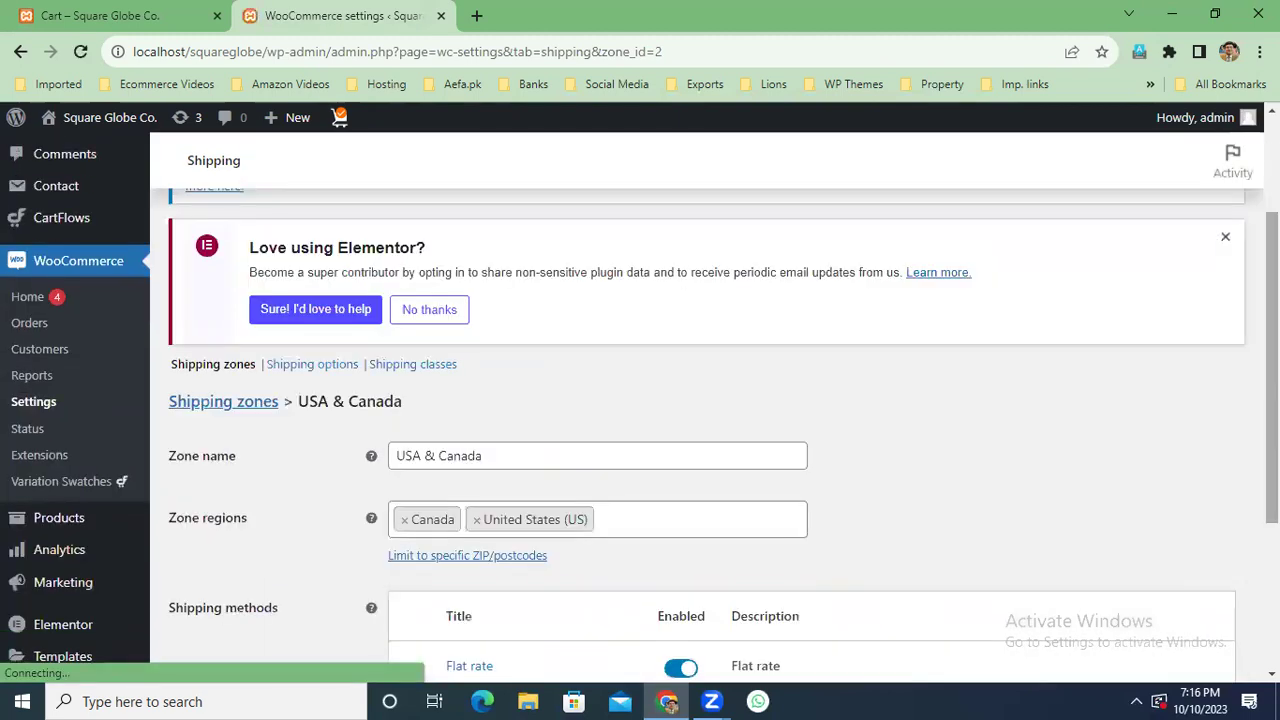
scroll(566, 523, down, 2)
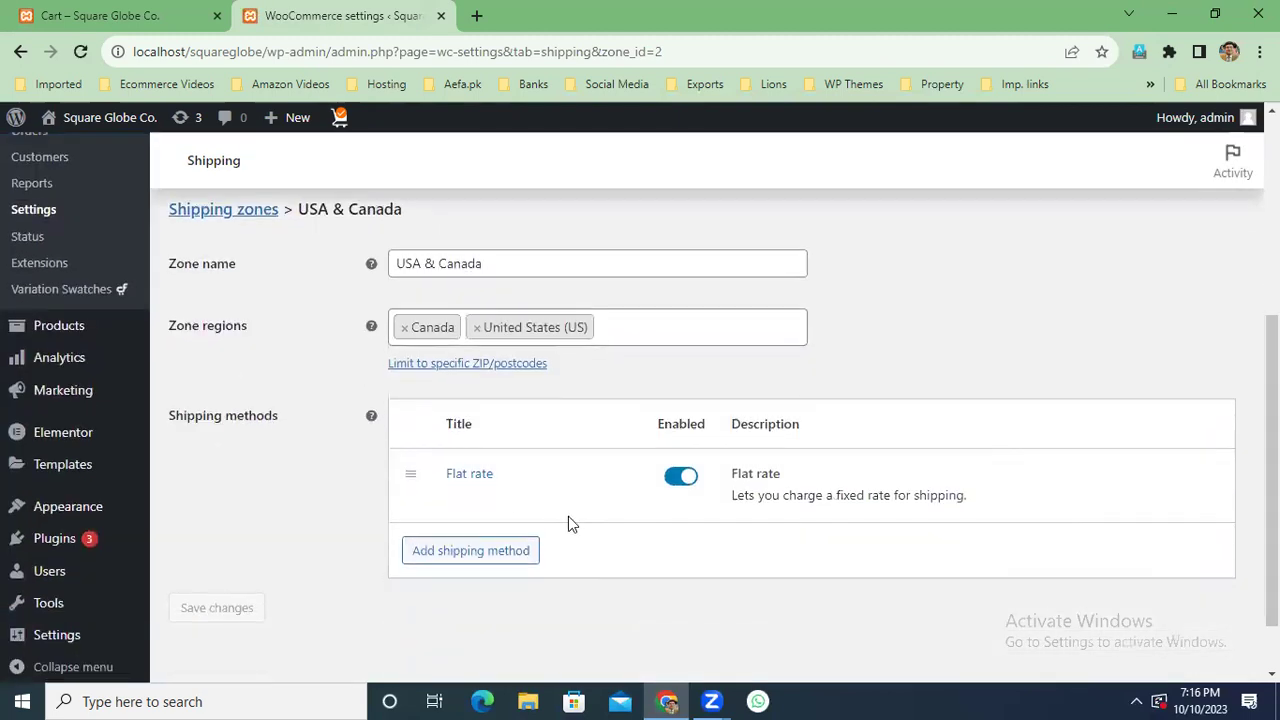
Clear the USA & Canada general flat rate cost and set the coffee class cost to 10 * [qty].
click(476, 476)
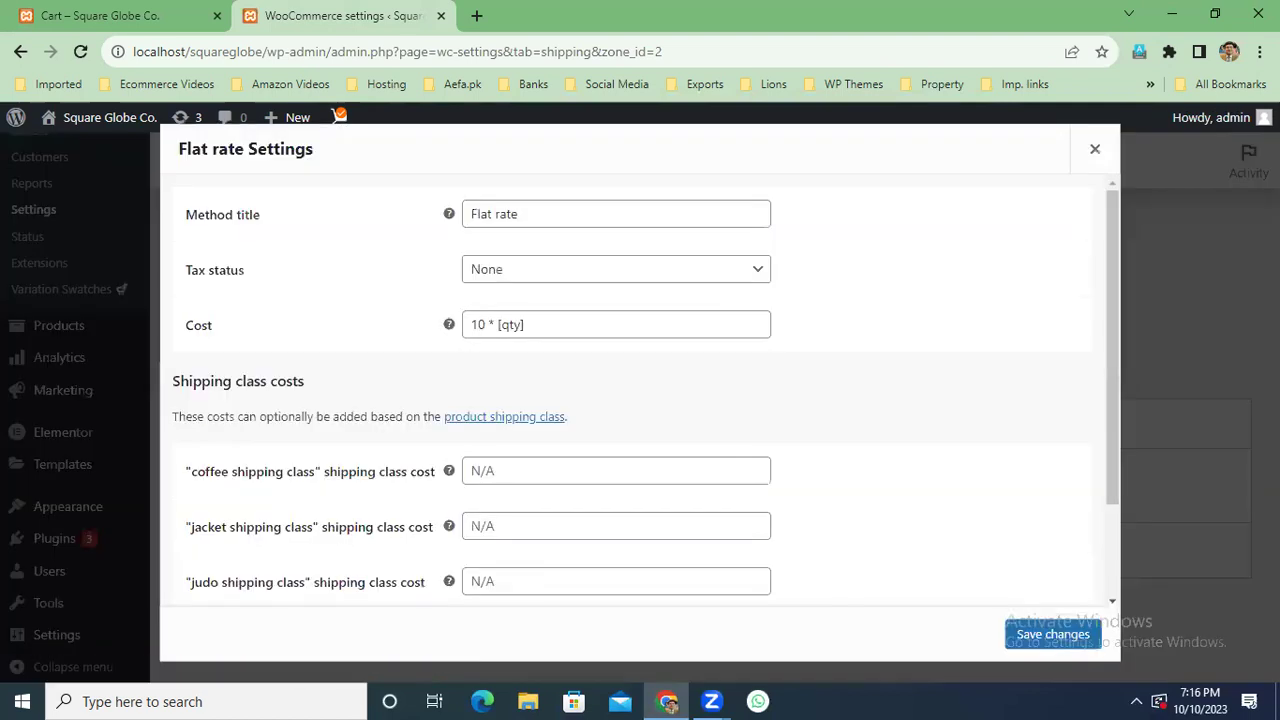
click(527, 326)
scroll(1119, 321, down, 1)
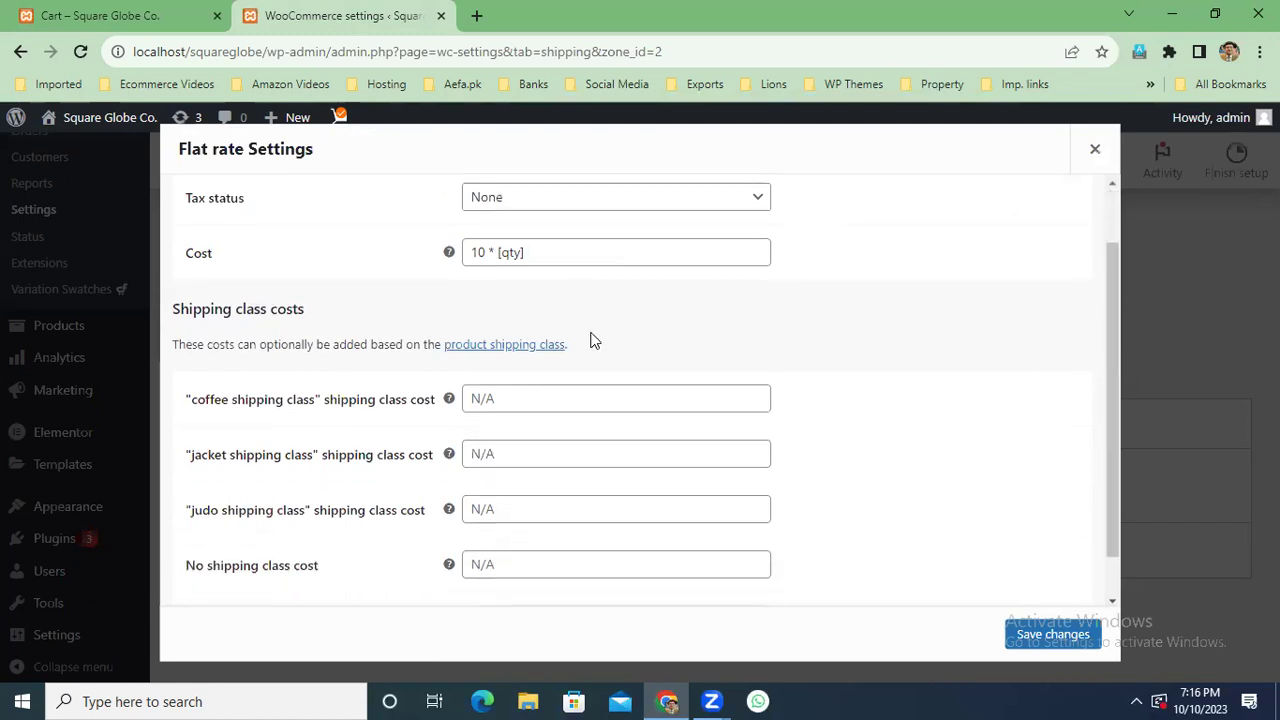
triple_click(573, 254)
key(ctrl+c)
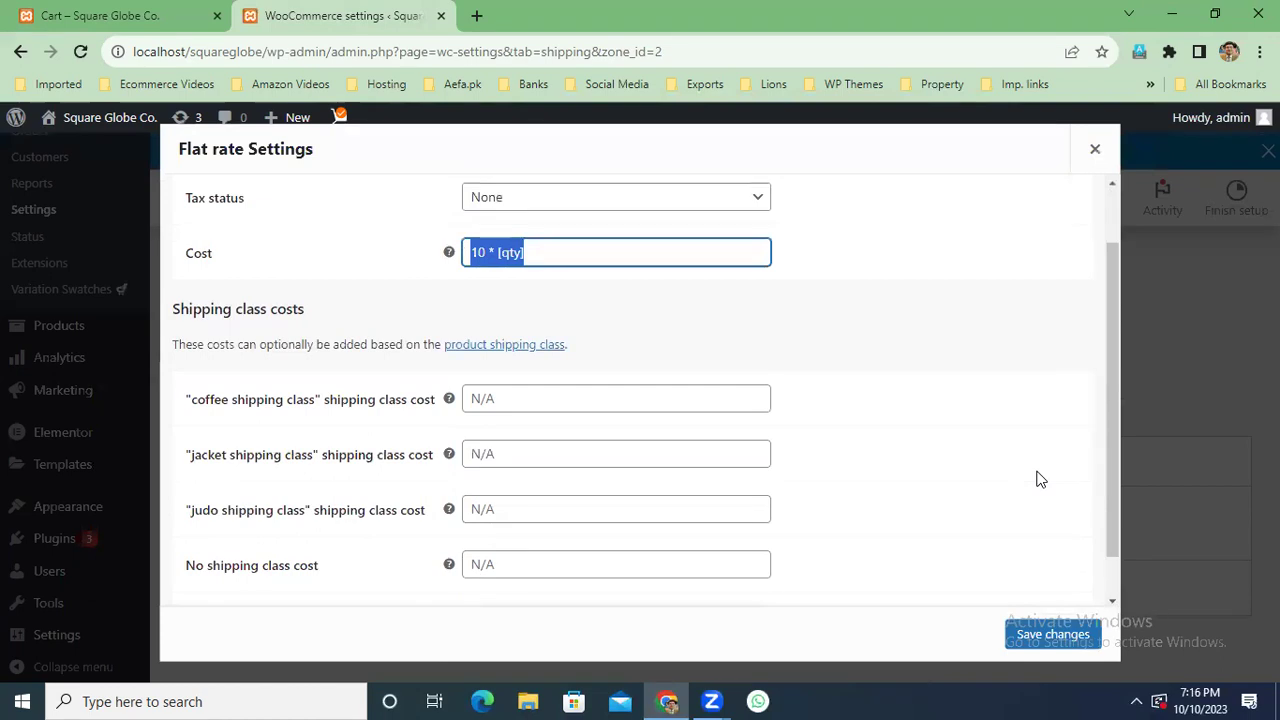
key(BackSpace)
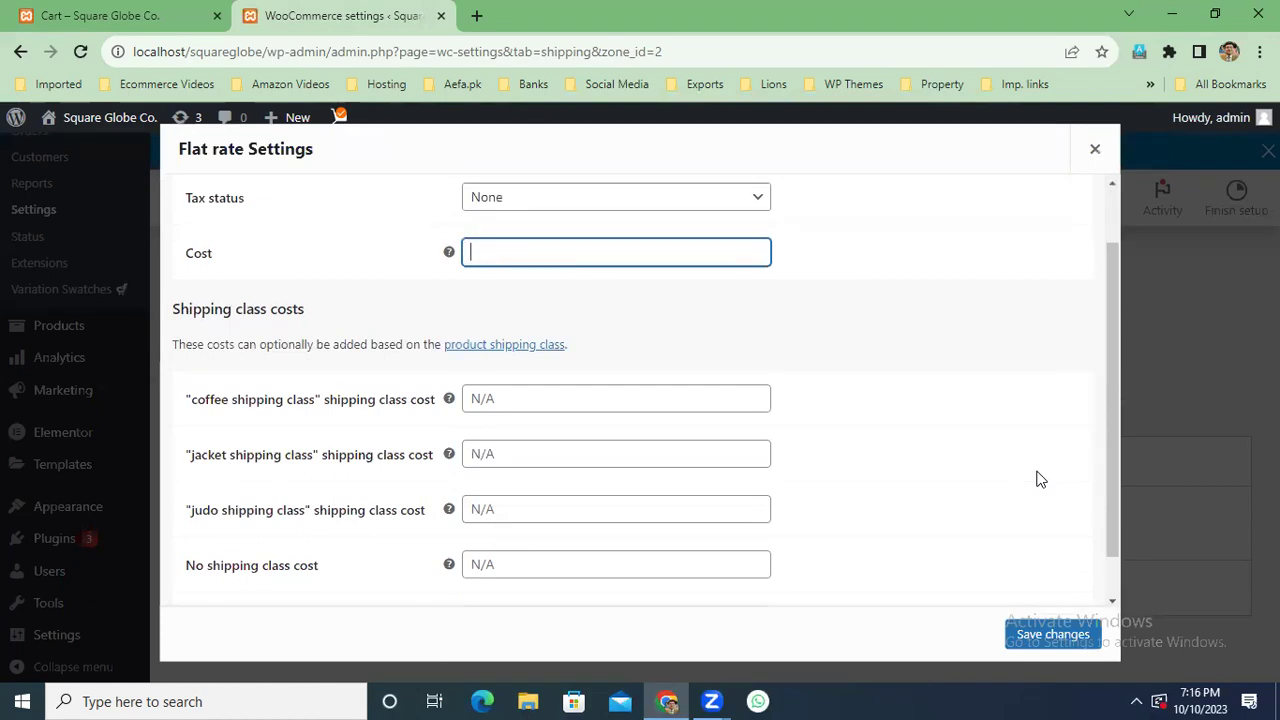
click(611, 390)
key(ctrl+v)
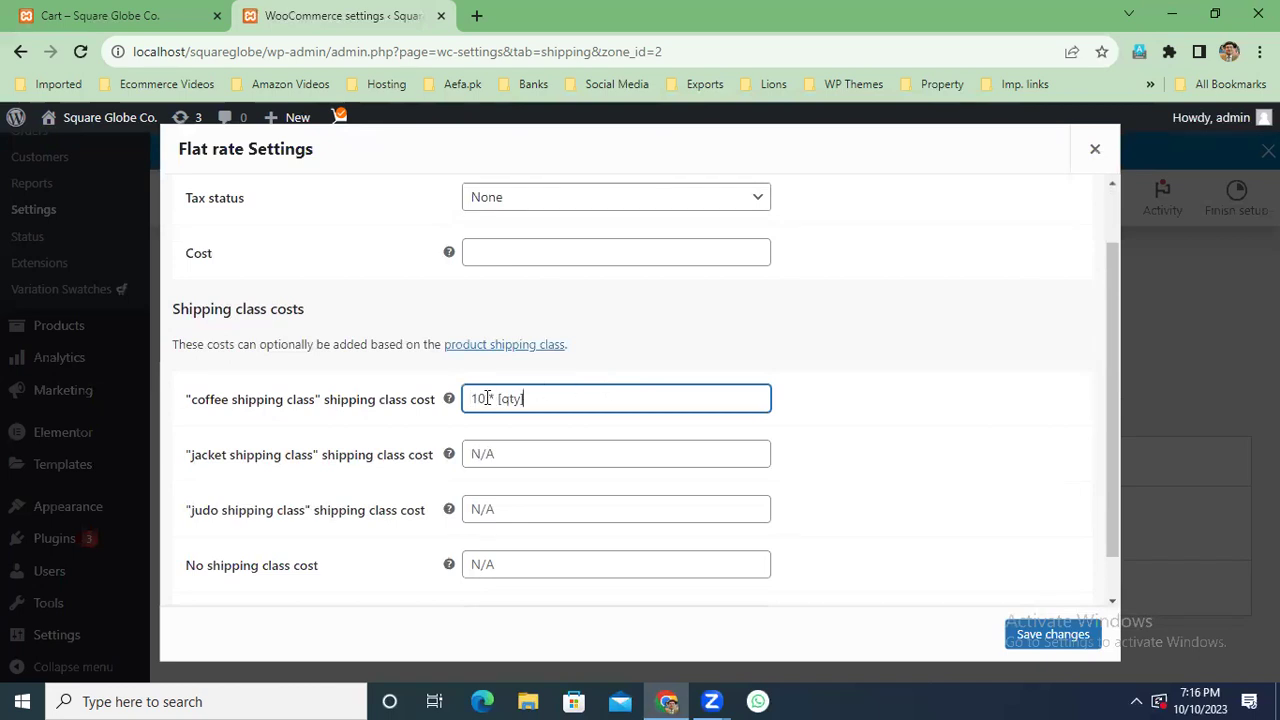
drag(486, 398, 455, 402)
Set the jacket class cost to 25 * [qty] and the judo class cost to 40 * [qty].
click(654, 453)
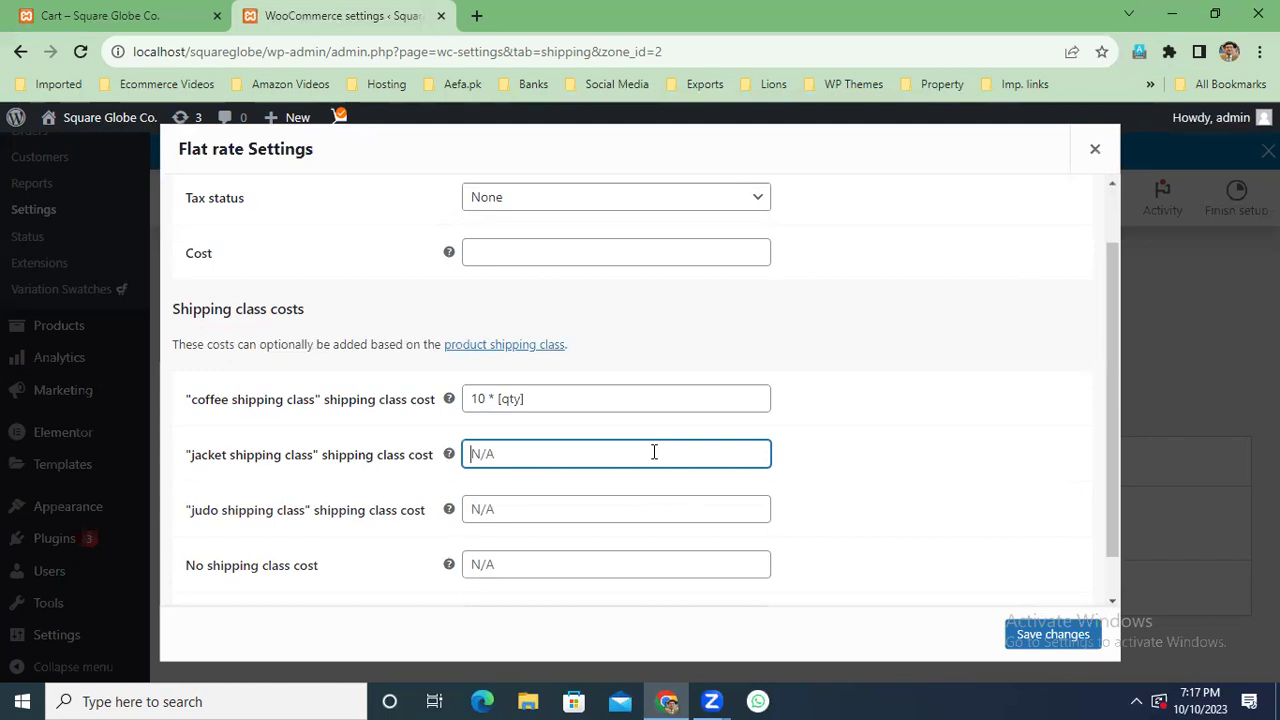
key(ctrl+v)
drag(486, 454, 464, 454)
text(25)
click(552, 511)
key(ctrl+v)
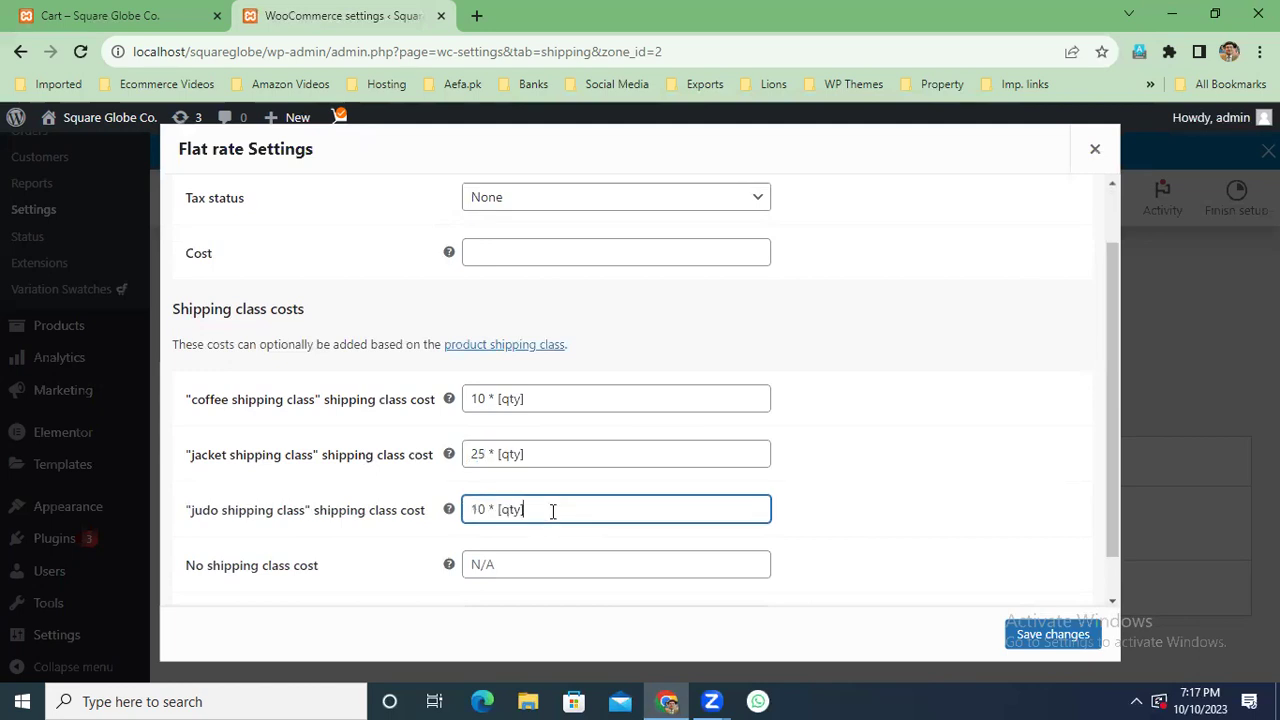
drag(486, 510, 458, 513)
text(40)
Set the no-shipping-class cost to 12 * [qty] and save the flat rate.
click(530, 562)
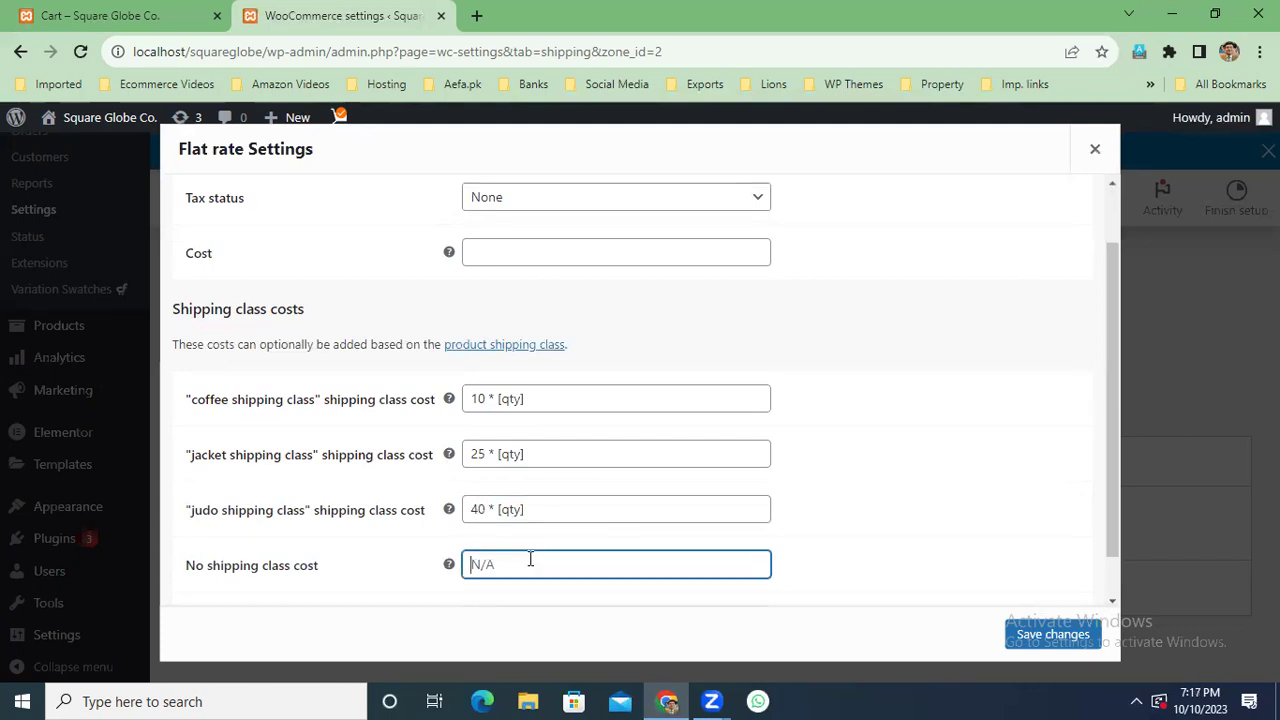
key(ctrl+v)
double_click(463, 567)
text(12)
drag(1110, 549, 1112, 604)
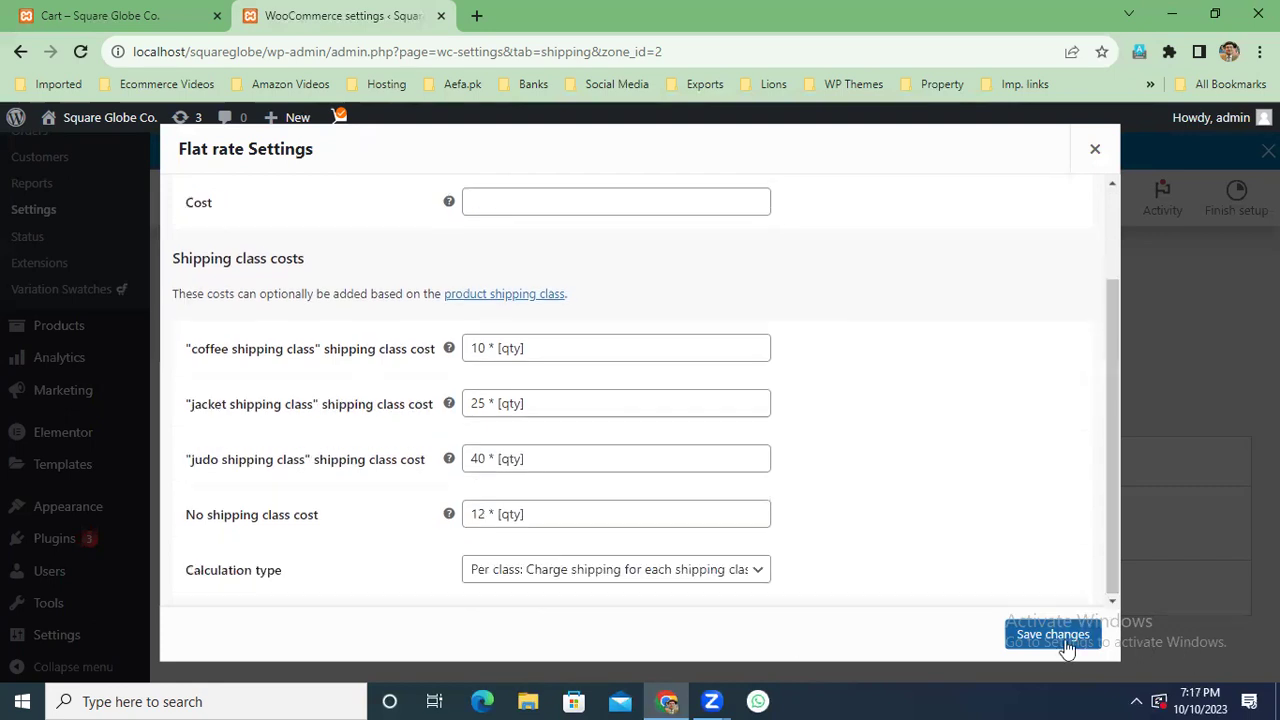
click(1053, 635)
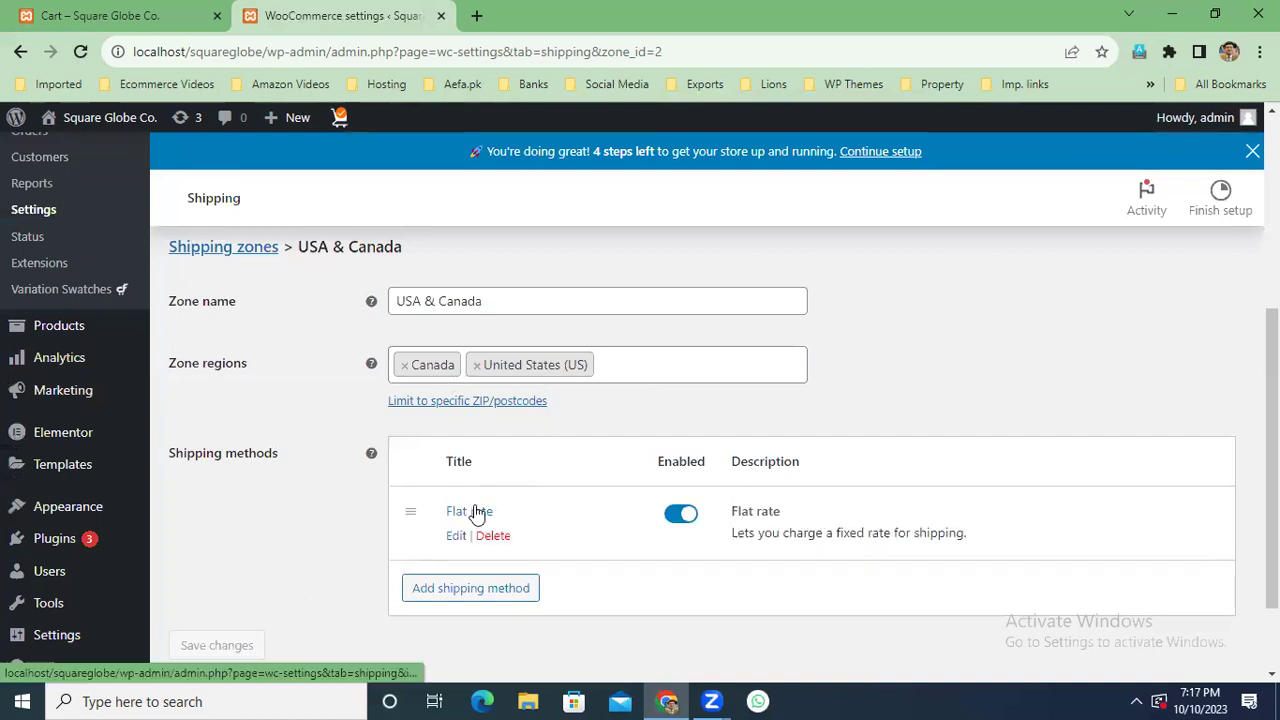
Reopen the USA & Canada flat rate to review the saved class costs, then view the cart.
click(476, 513)
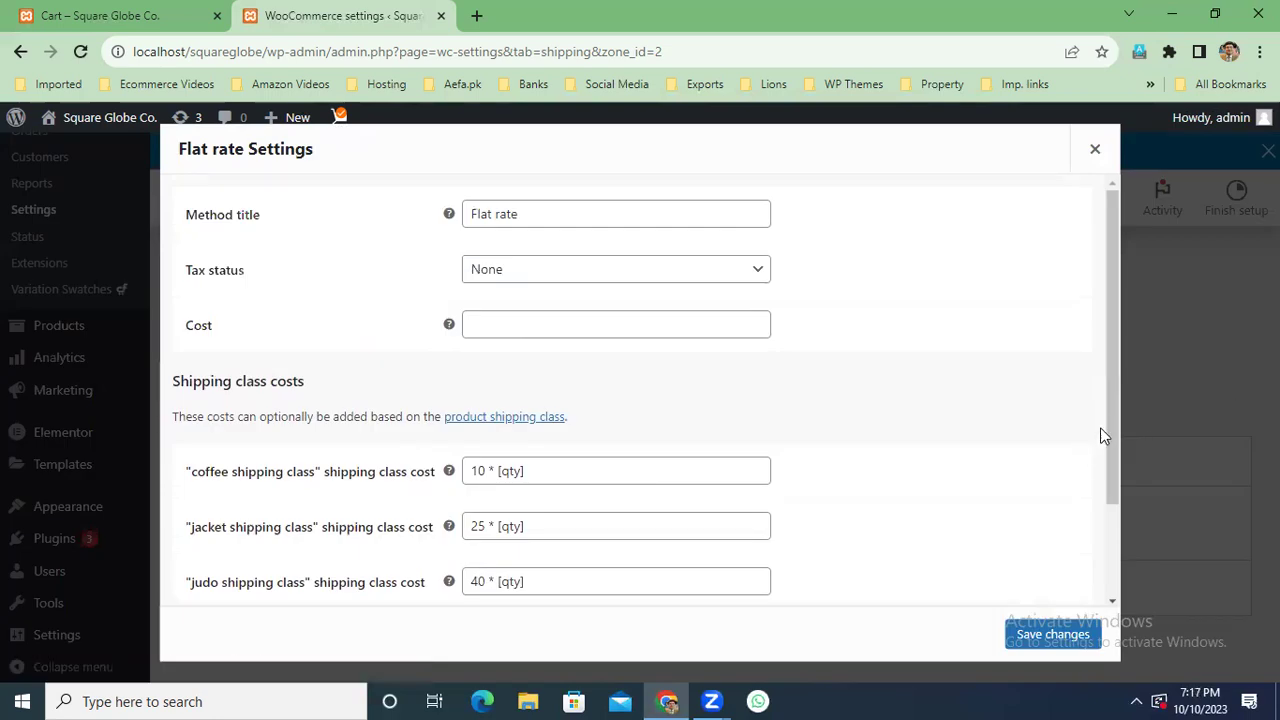
scroll(1111, 434, down, 1)
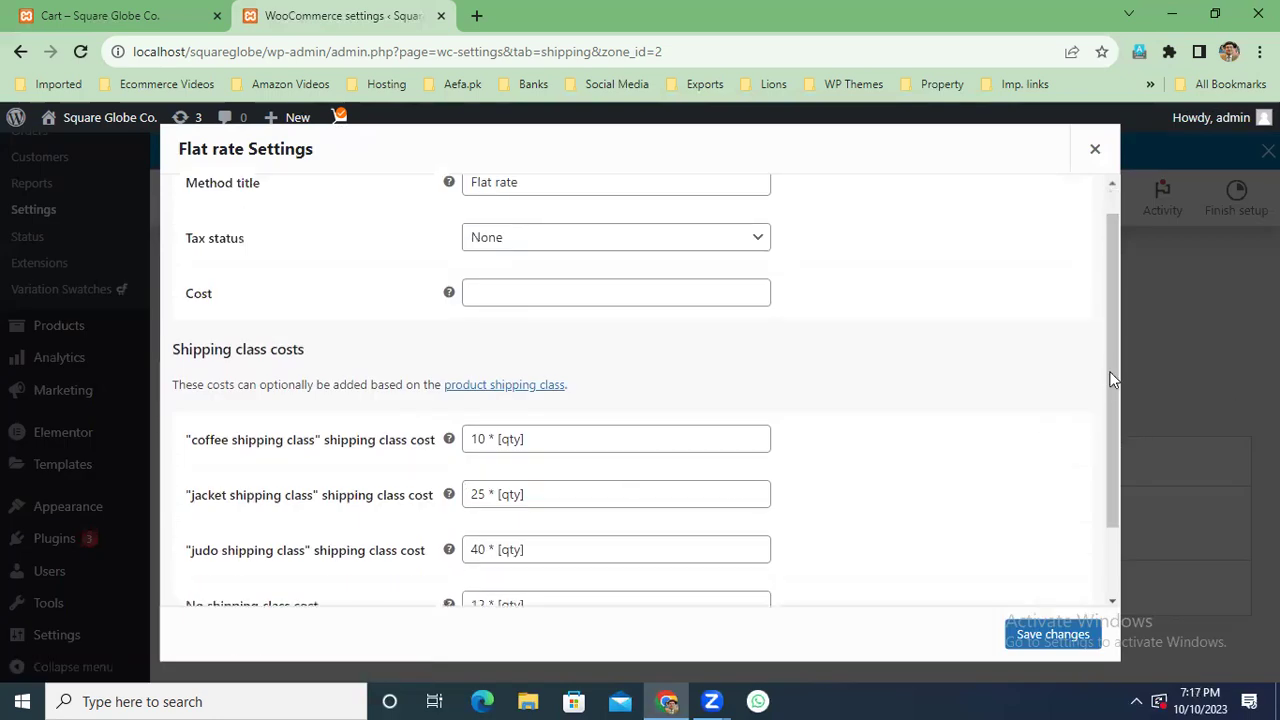
scroll(1113, 385, down, 1)
click(150, 20)
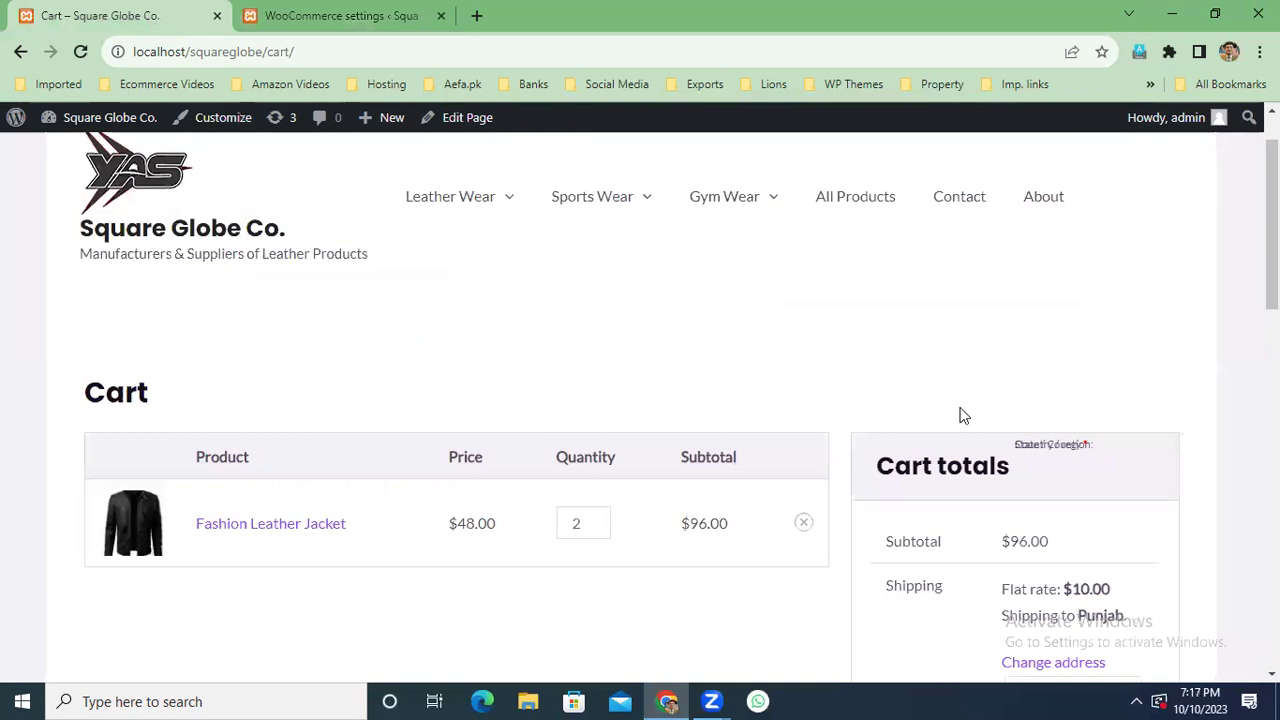
Choose Canada as the cart's shipping country, zooming the page to 110%.
scroll(1203, 498, down, 1)
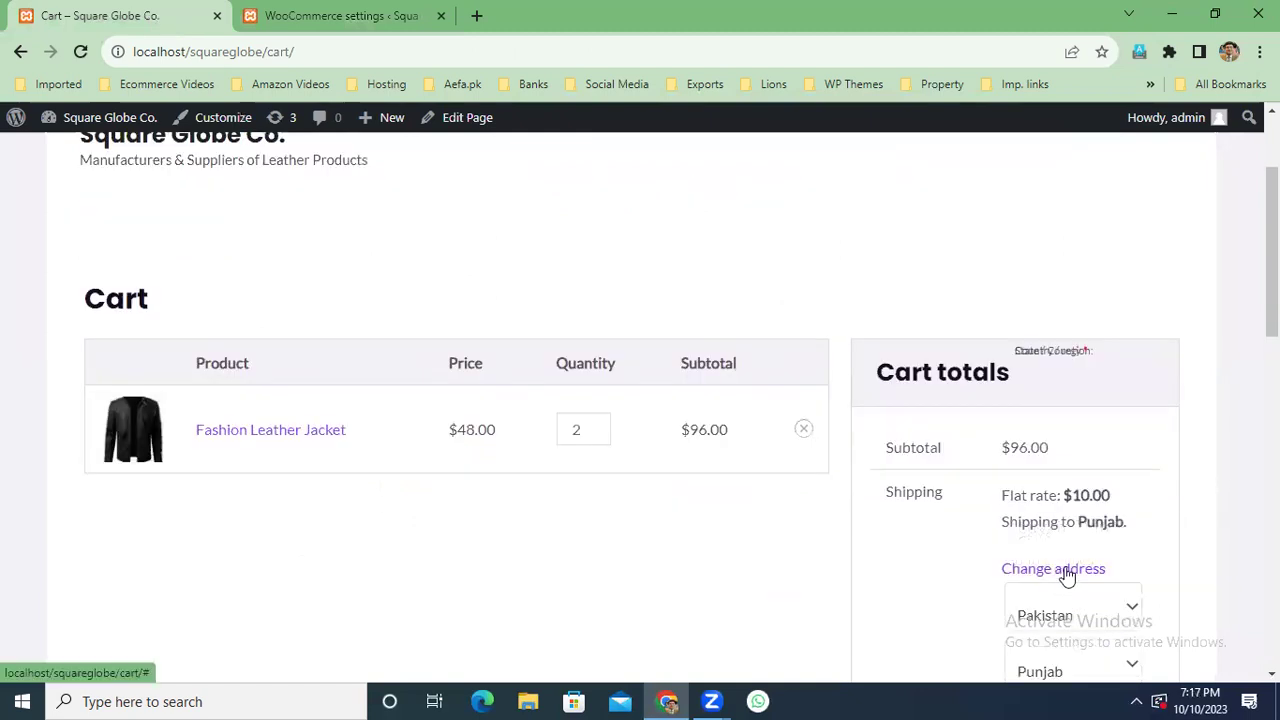
scroll(1189, 517, down, 1)
click(1122, 526)
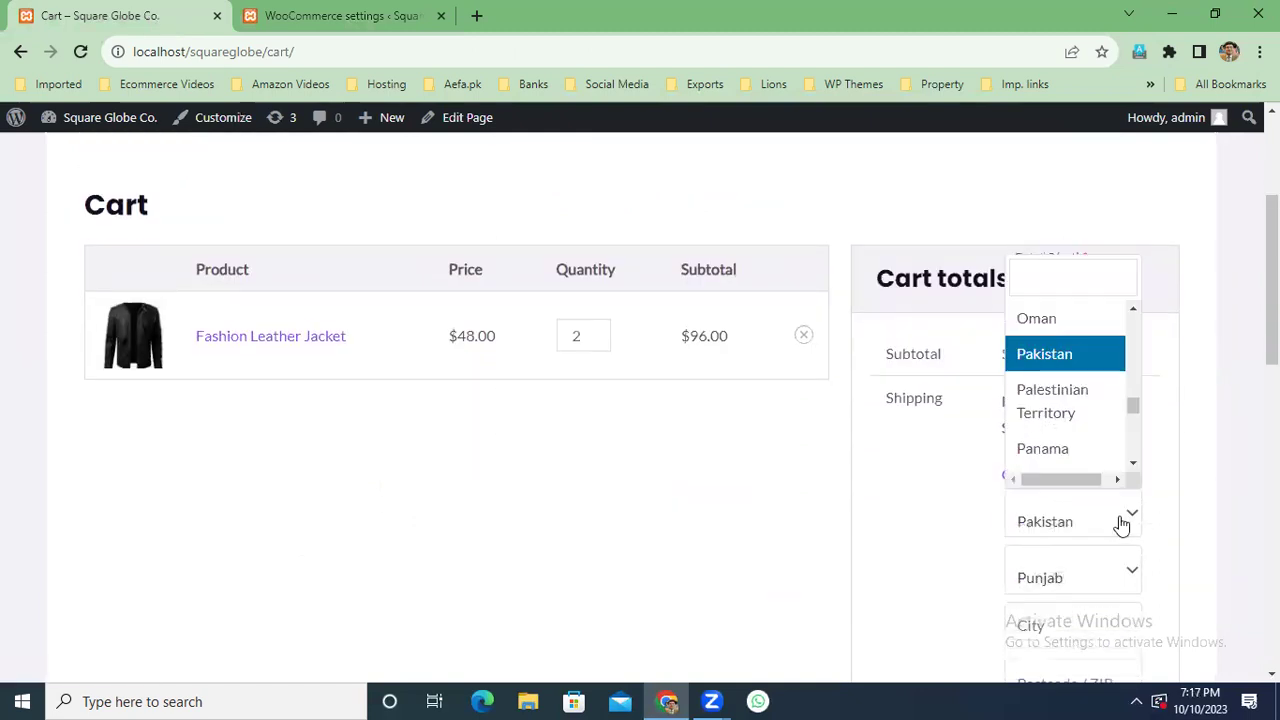
text(c)
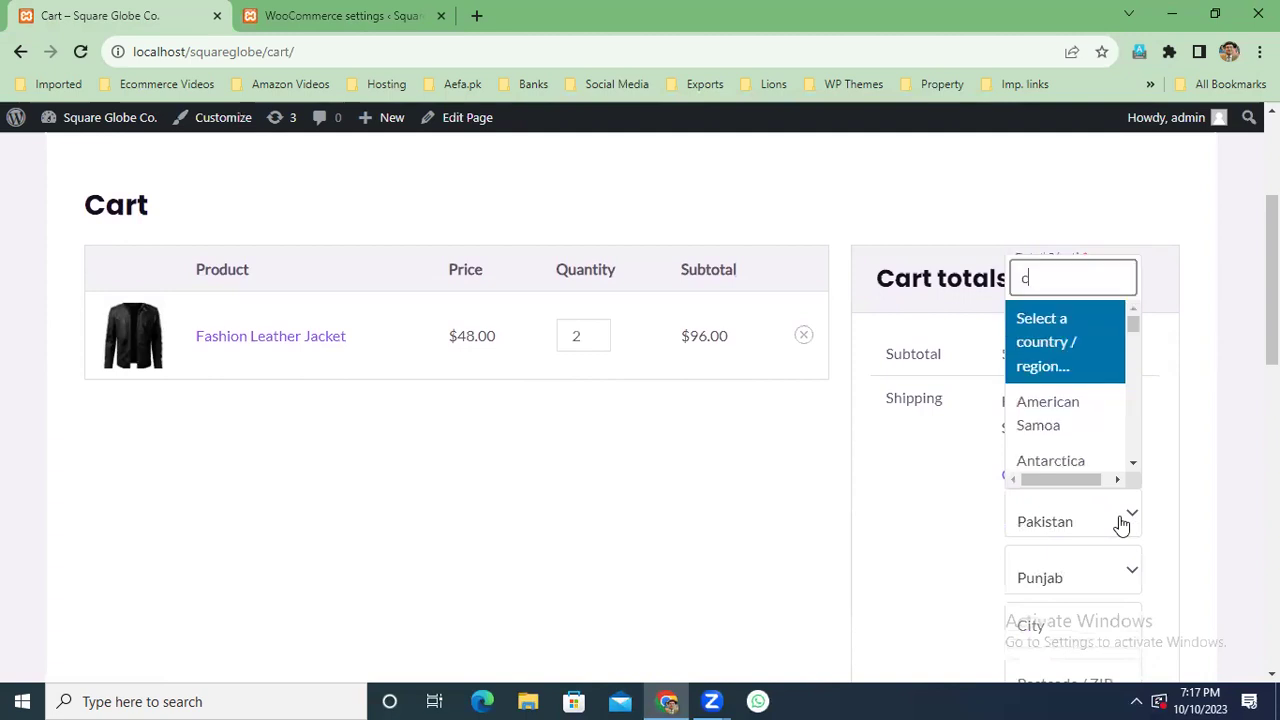
key(ctrl+plus)
text(anda)
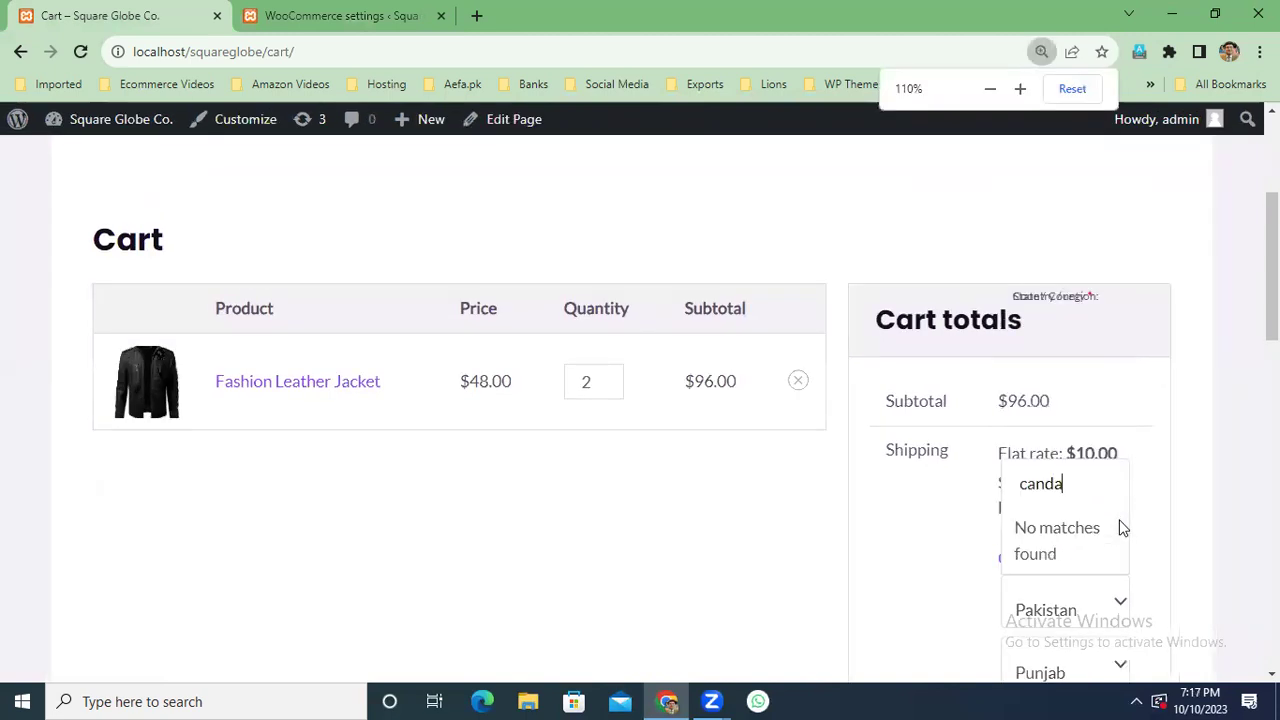
key(BackSpace)
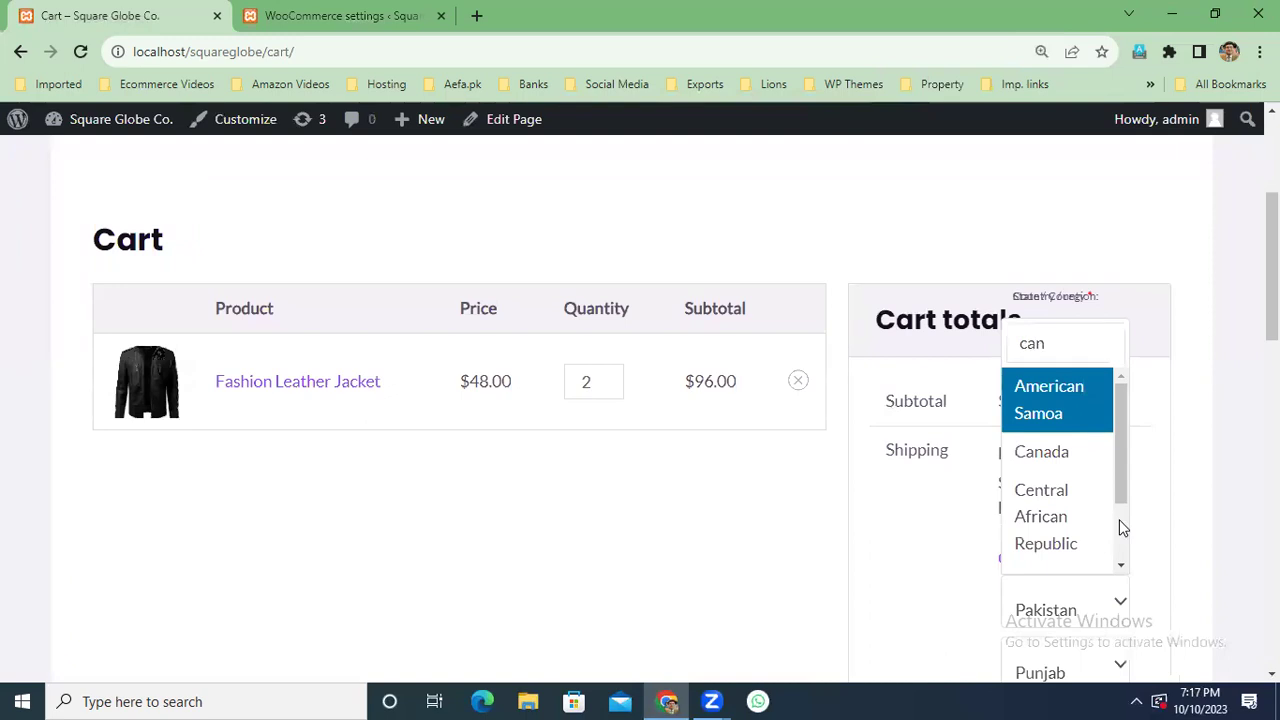
click(1050, 452)
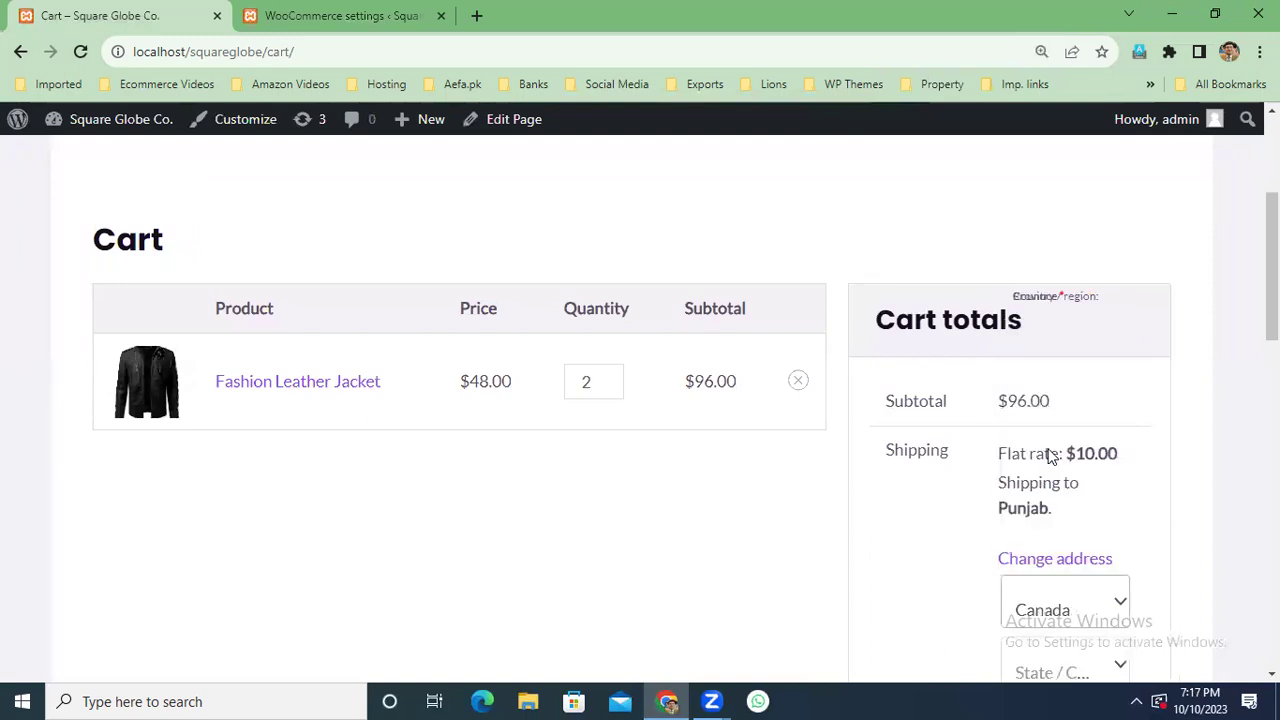
Update the cart and compare its $50.00 jacket shipping with the flat rate class costs.
scroll(640, 400, down, 3)
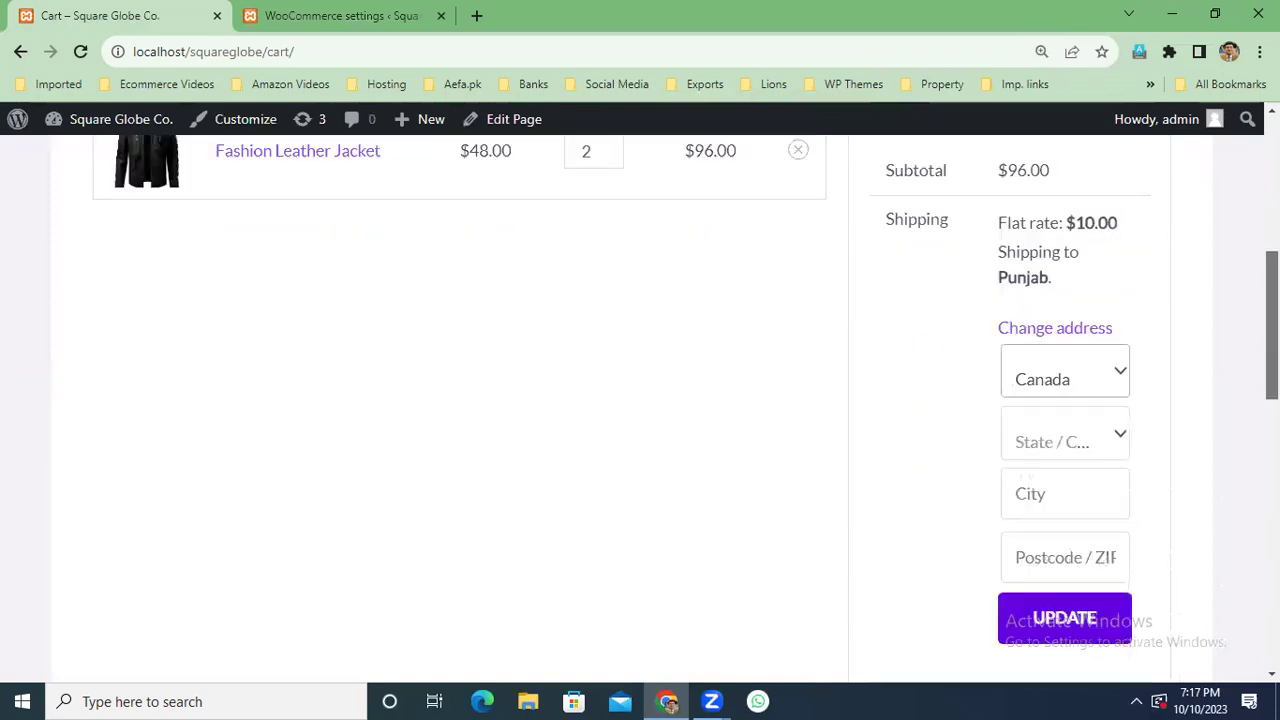
scroll(1038, 250, up, 1)
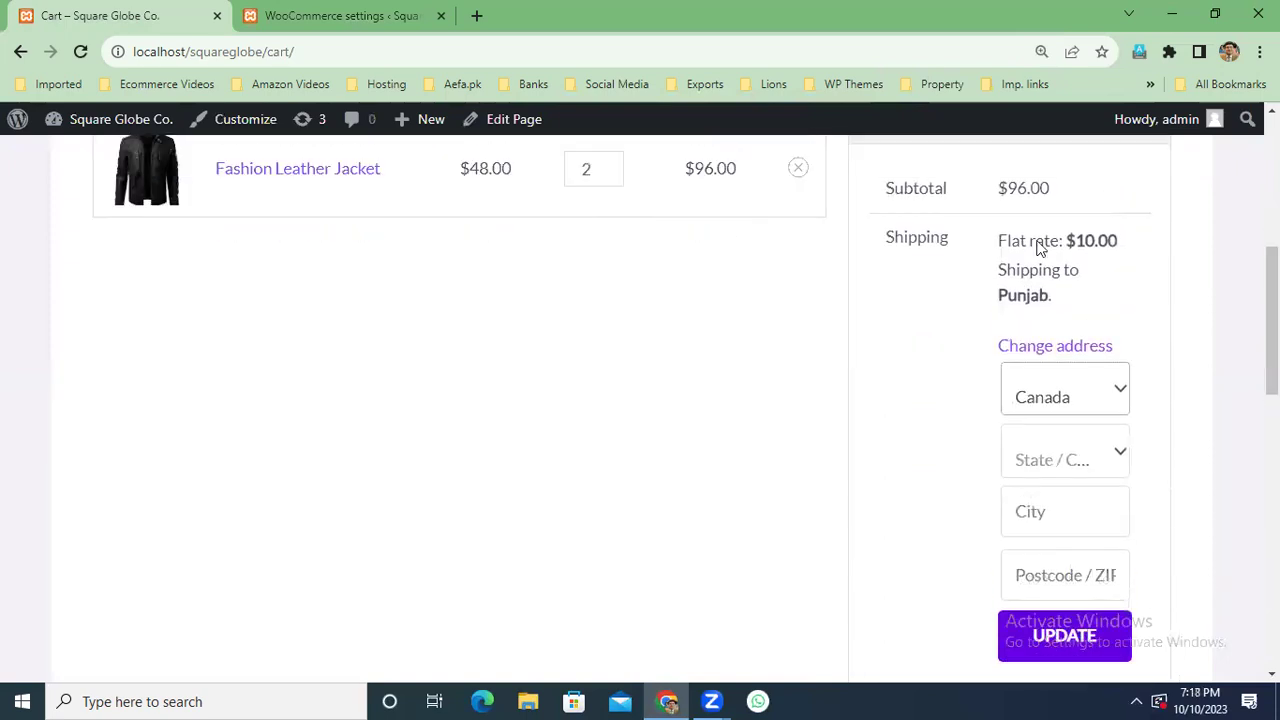
click(1063, 640)
click(391, 16)
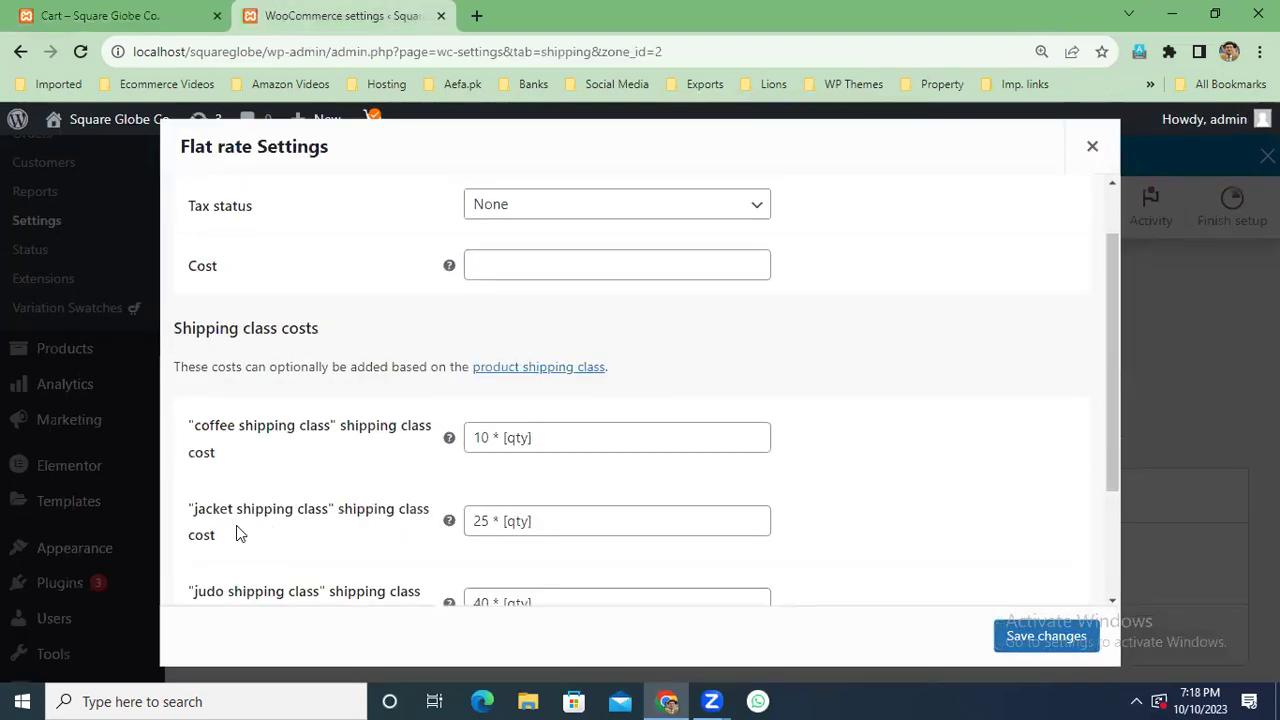
click(186, 12)
scroll(640, 400, up, 1)
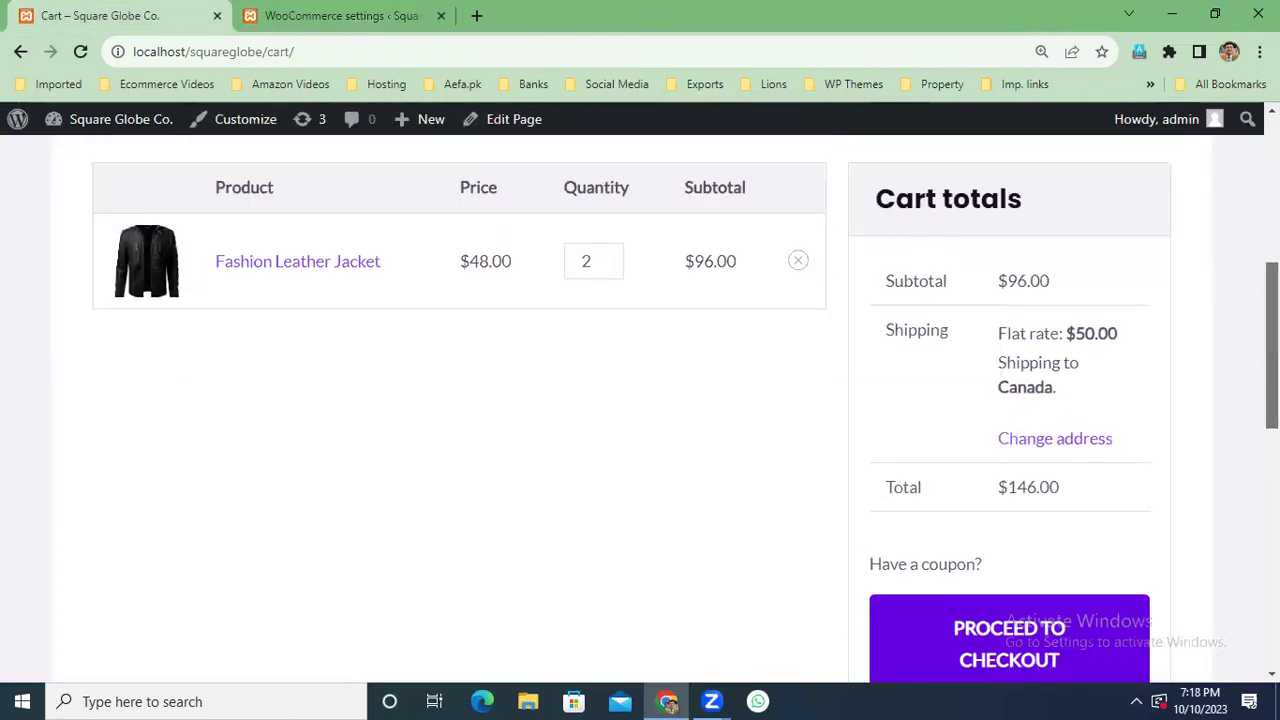
scroll(640, 400, up, 1)
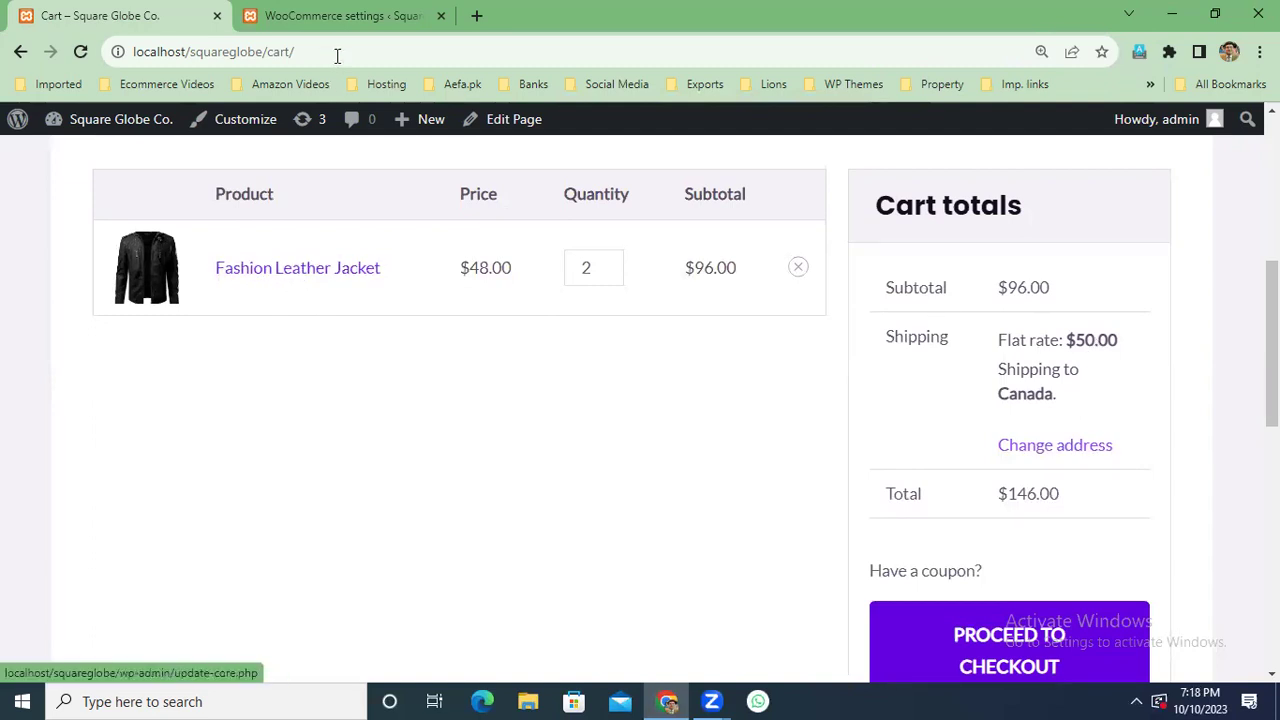
click(337, 17)
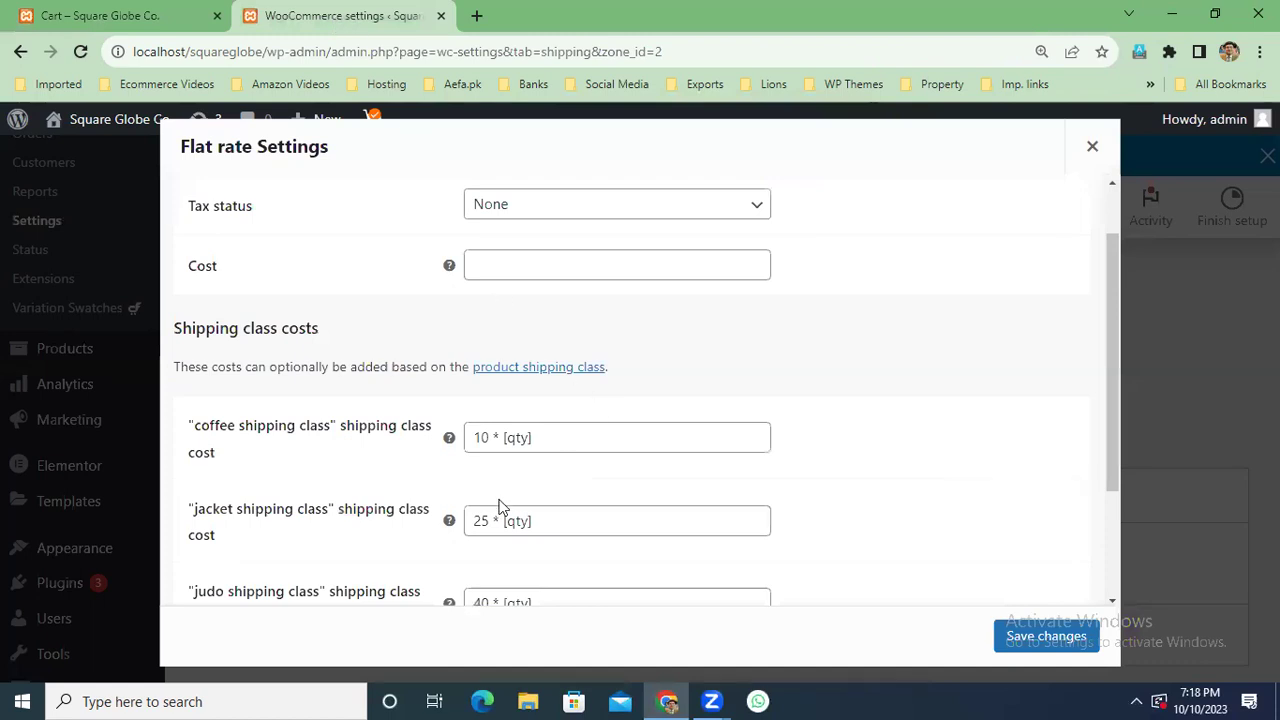
drag(1111, 397, 1111, 414)
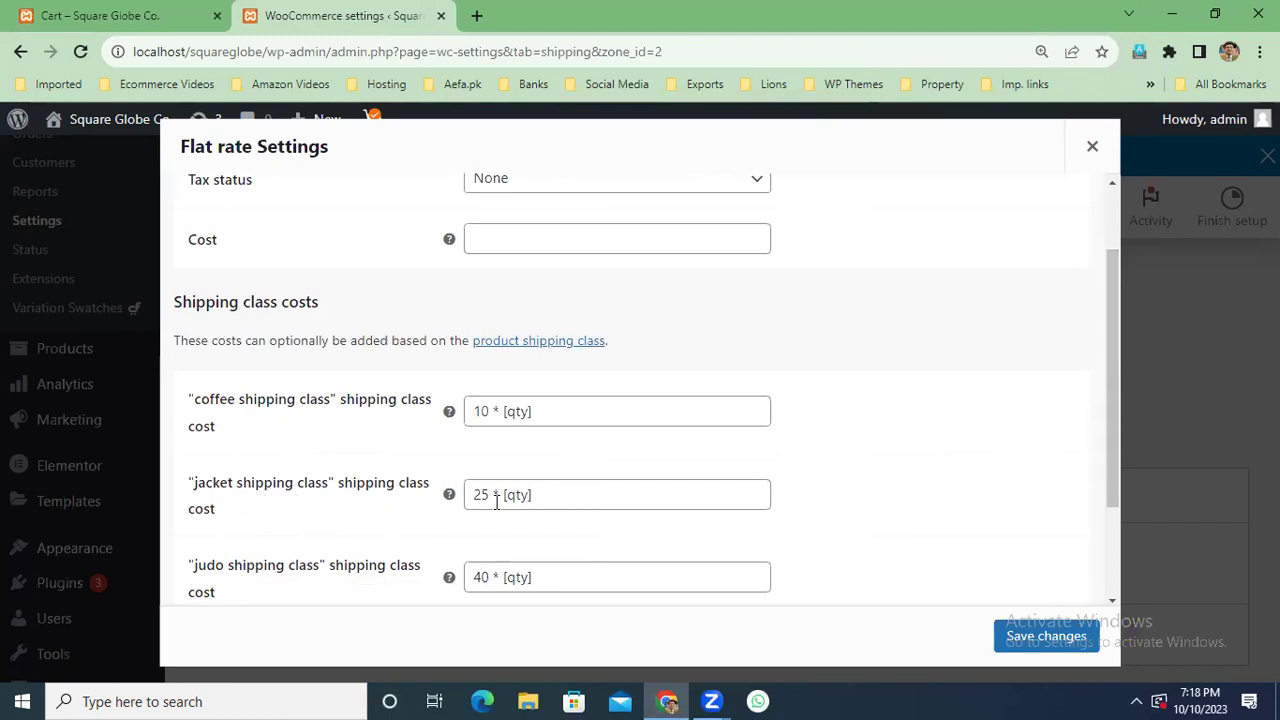
click(131, 16)
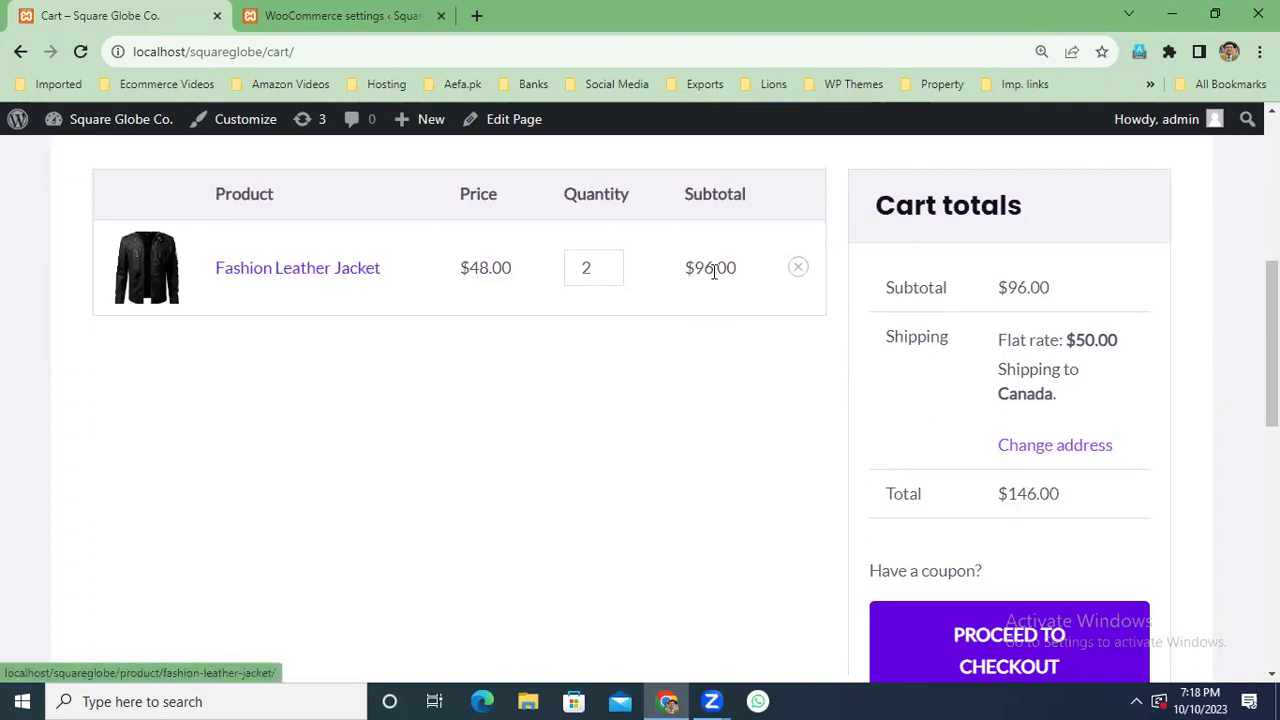
Change the Fashion Leather Jacket quantity to 3 and update the cart totals.
double_click(587, 267)
text(3)
key(Return)
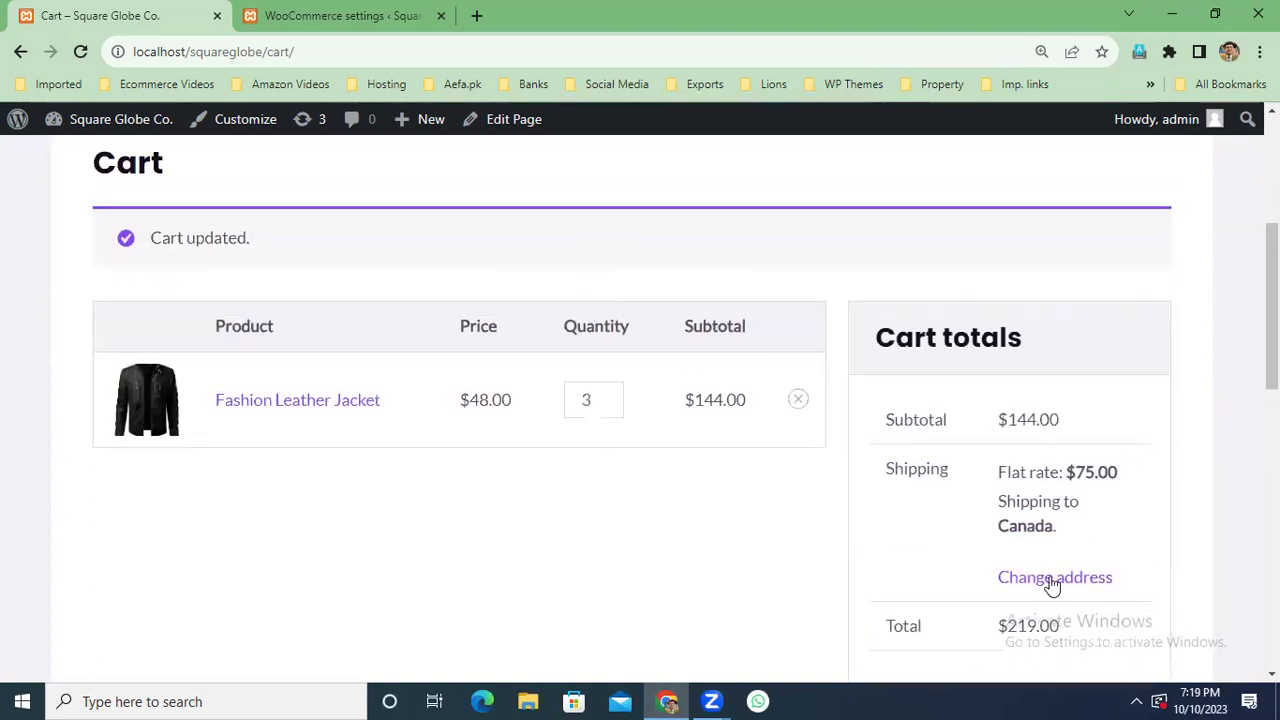
scroll(1054, 566, down, 10)
scroll(1065, 480, up, 10)
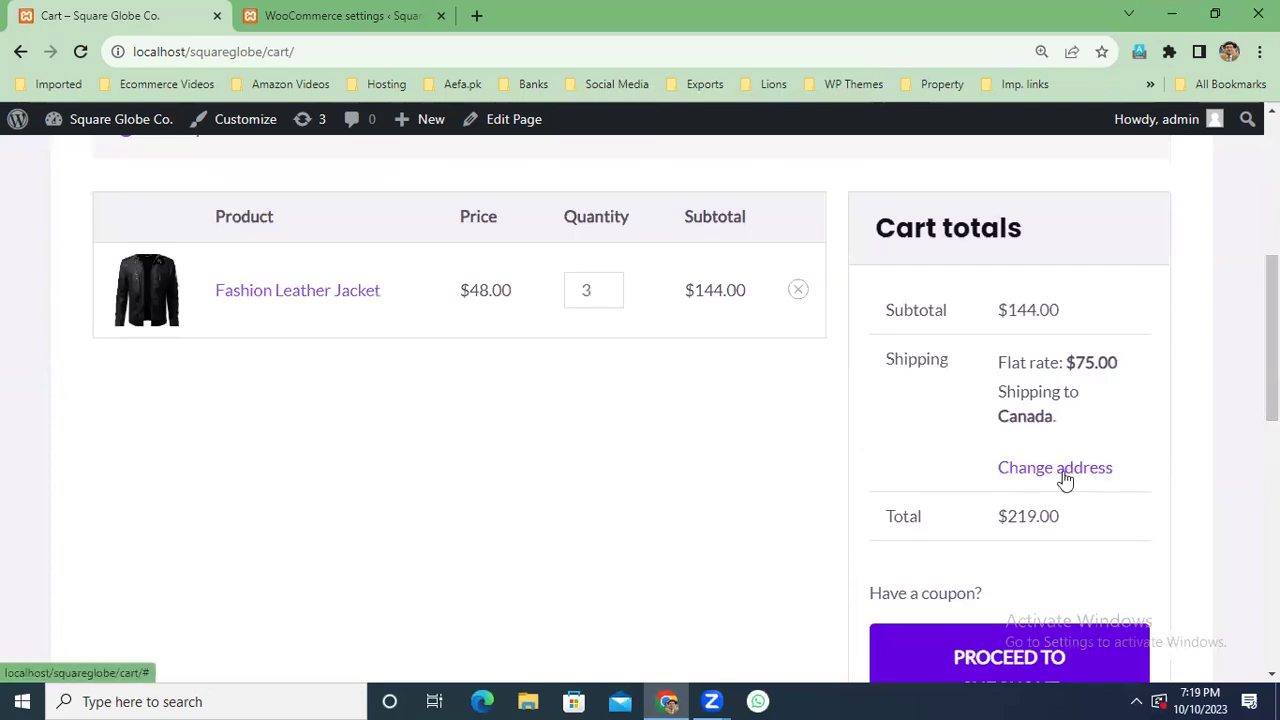
Set the cart's shipping country to Australia, after briefly picking Pakistan, and recalculate shipping.
click(1065, 478)
click(1065, 513)
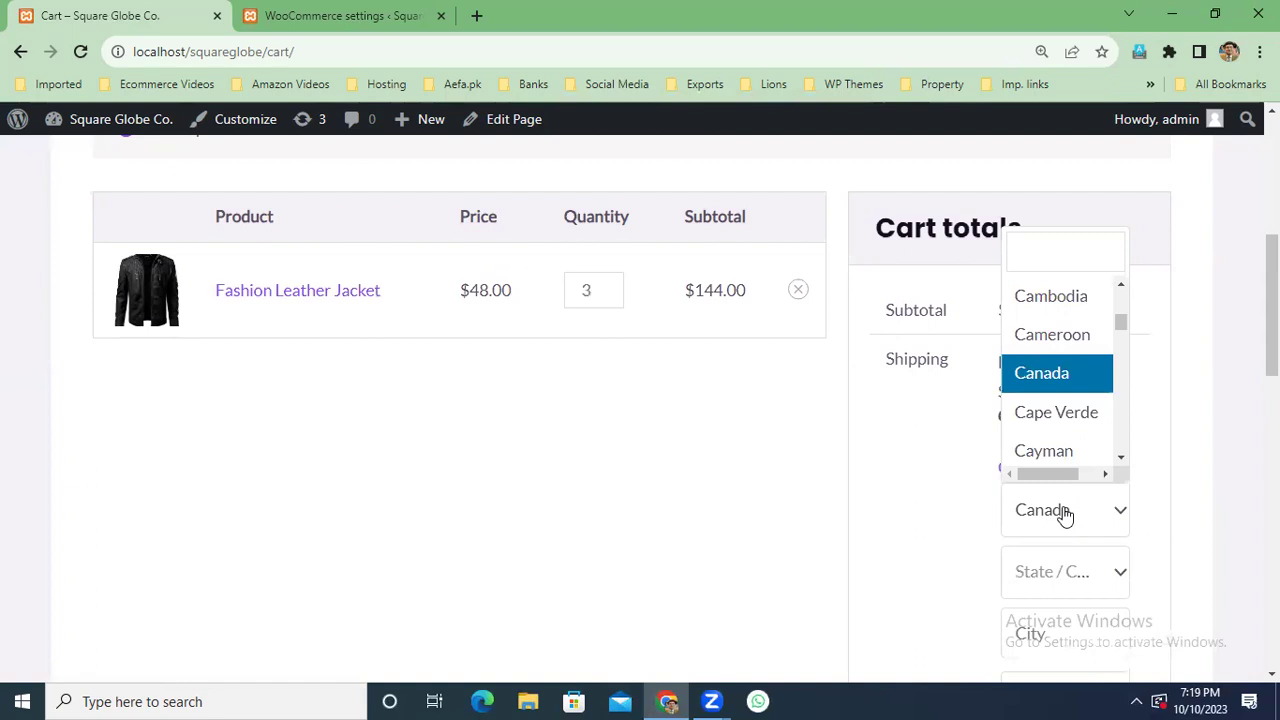
text(pak)
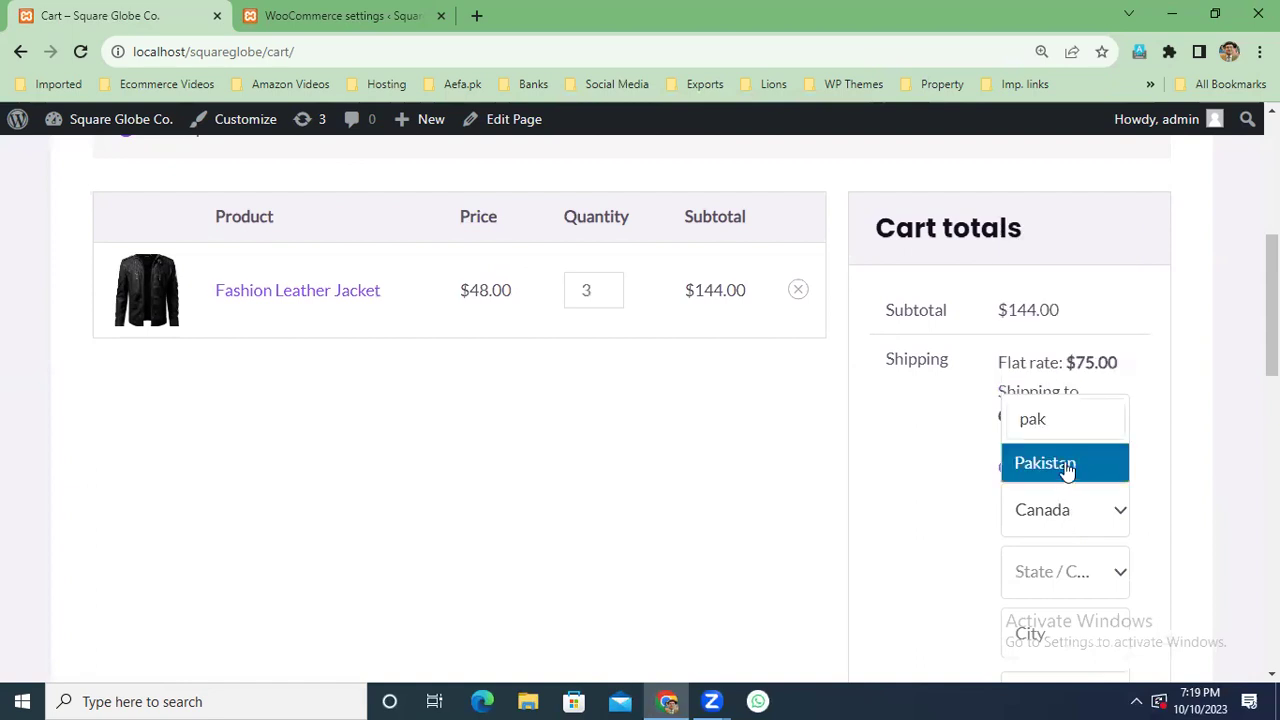
click(1063, 464)
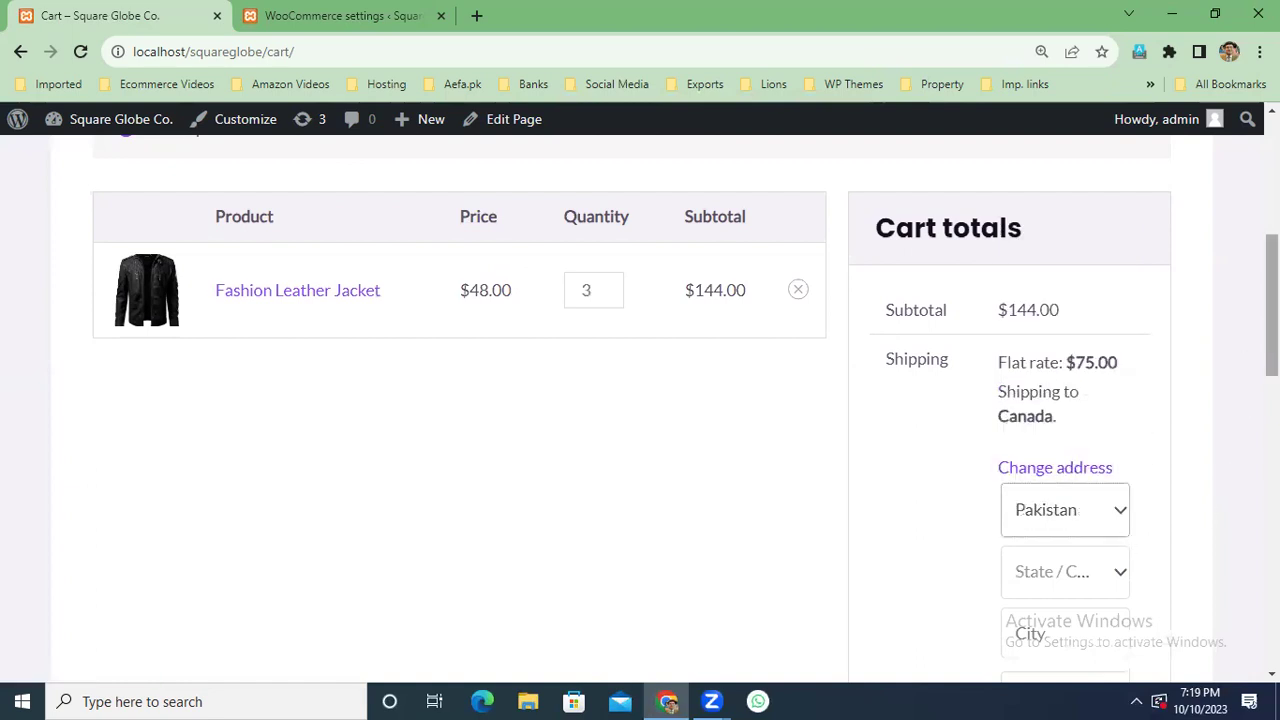
scroll(1270, 360, down, 1)
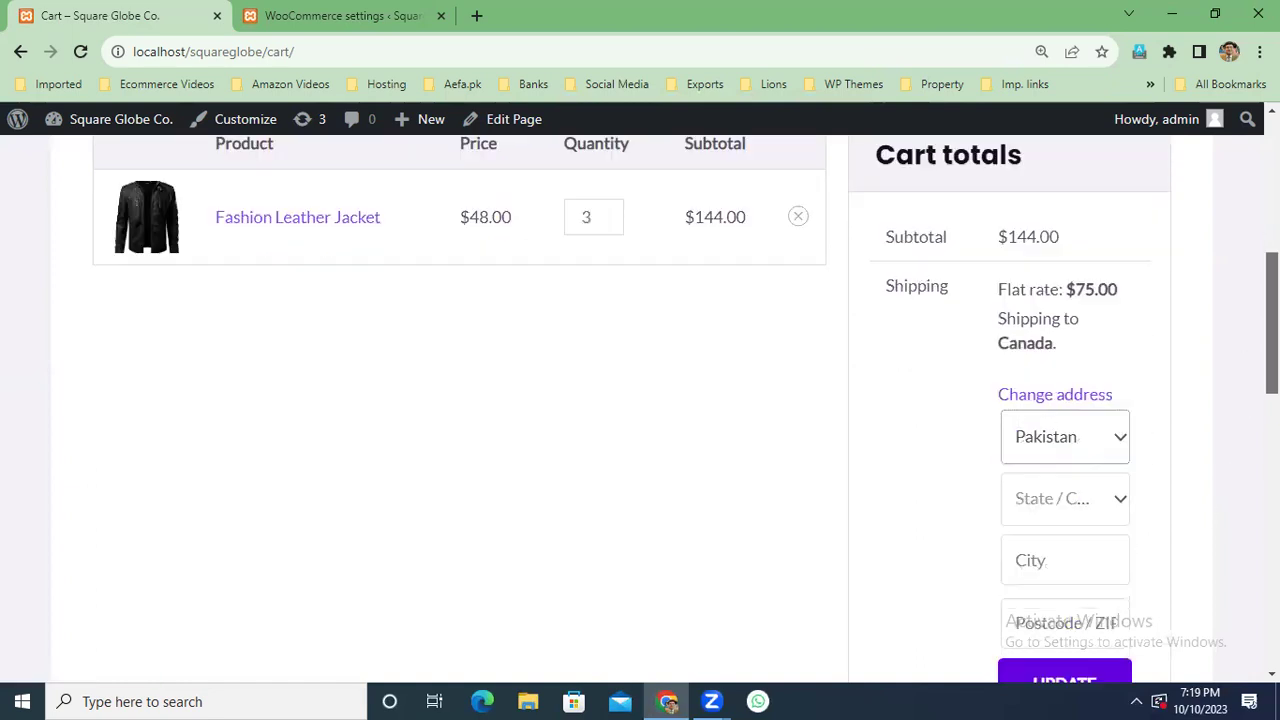
click(1120, 440)
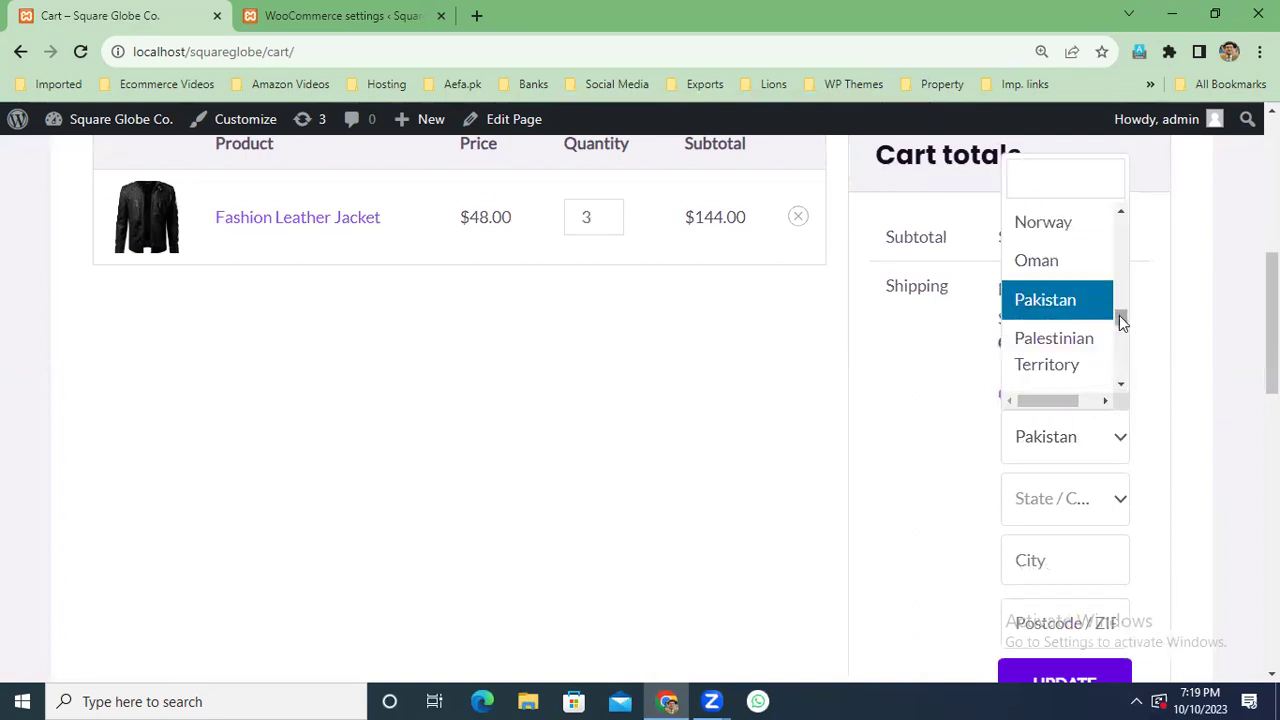
scroll(1119, 315, up, 8)
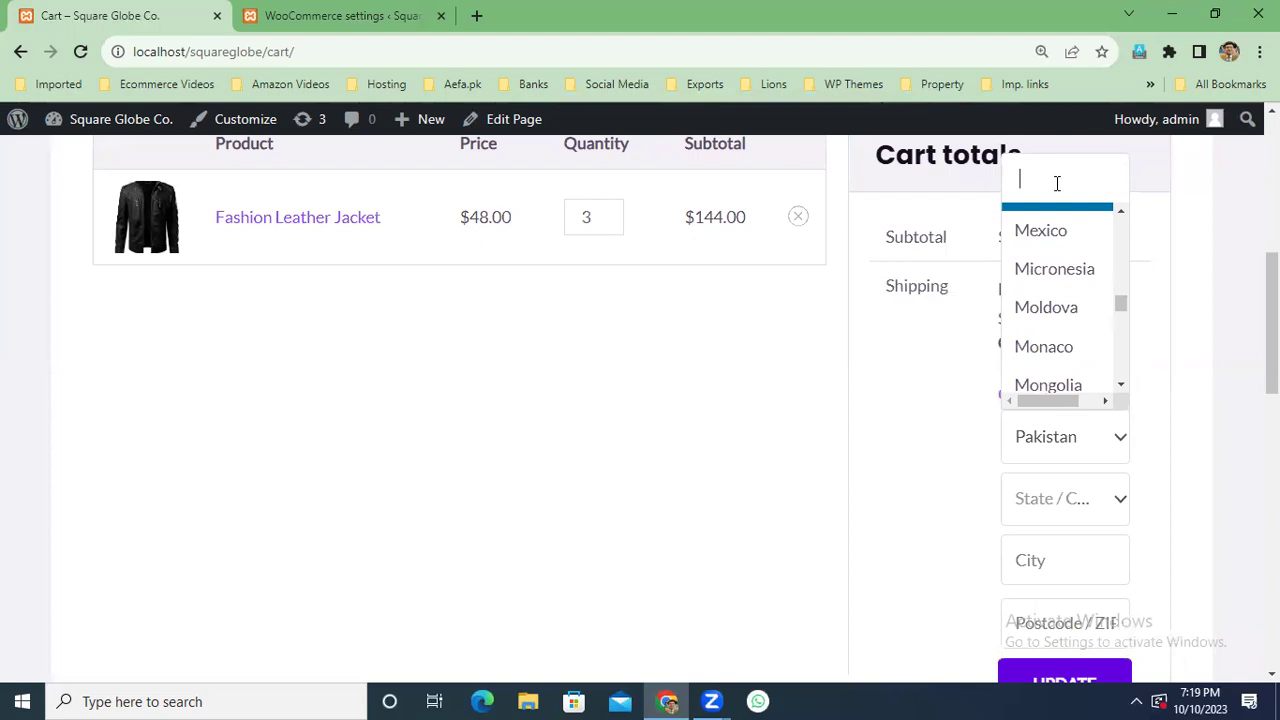
text(austr)
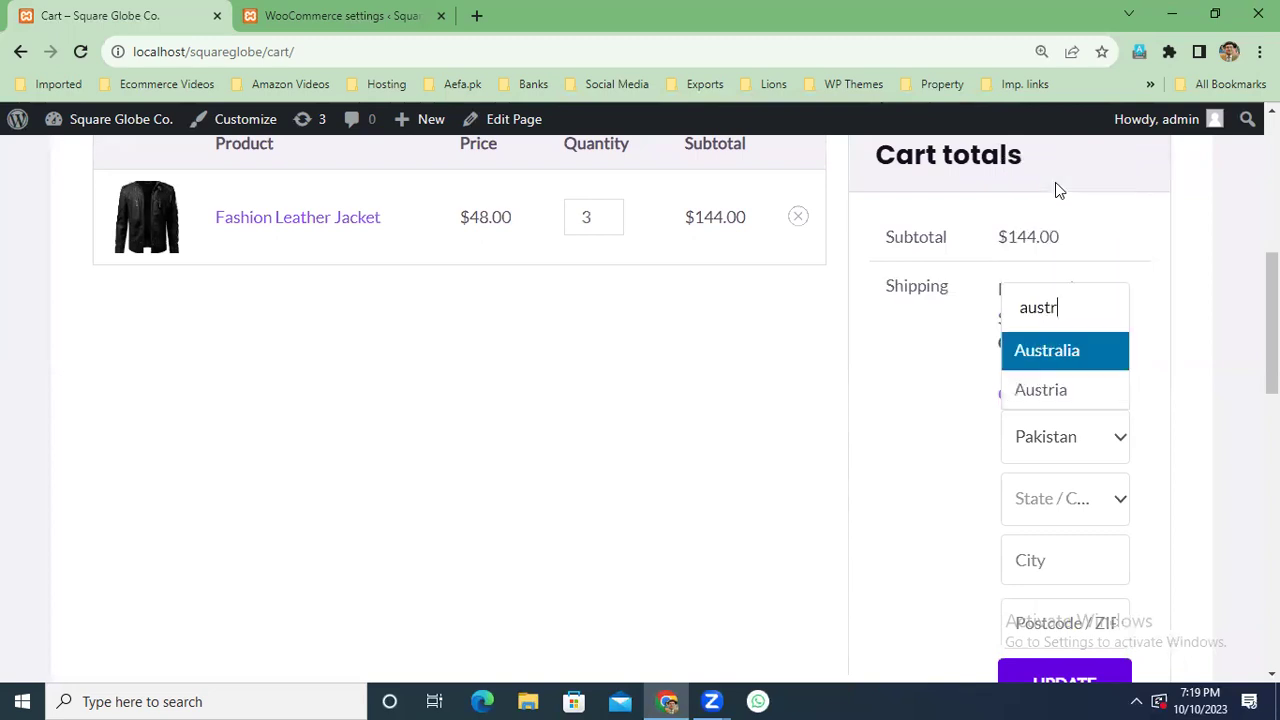
click(1066, 352)
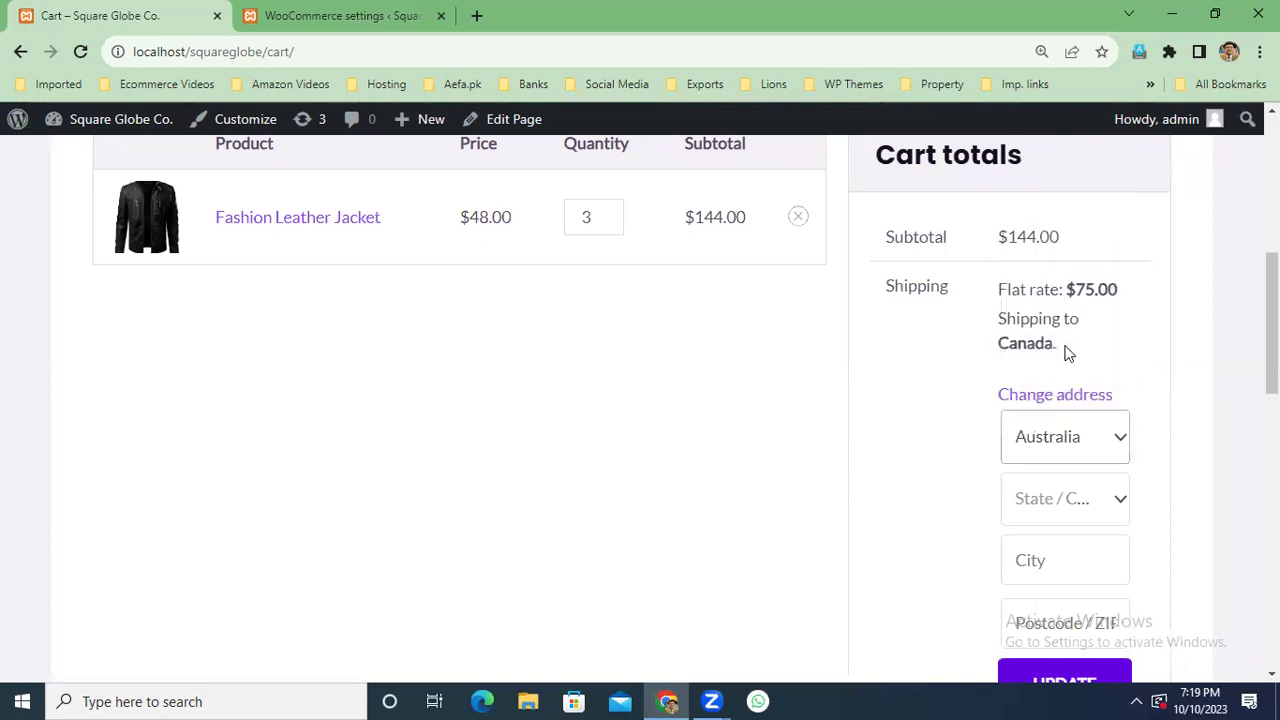
scroll(1060, 450, down, 1)
click(1057, 557)
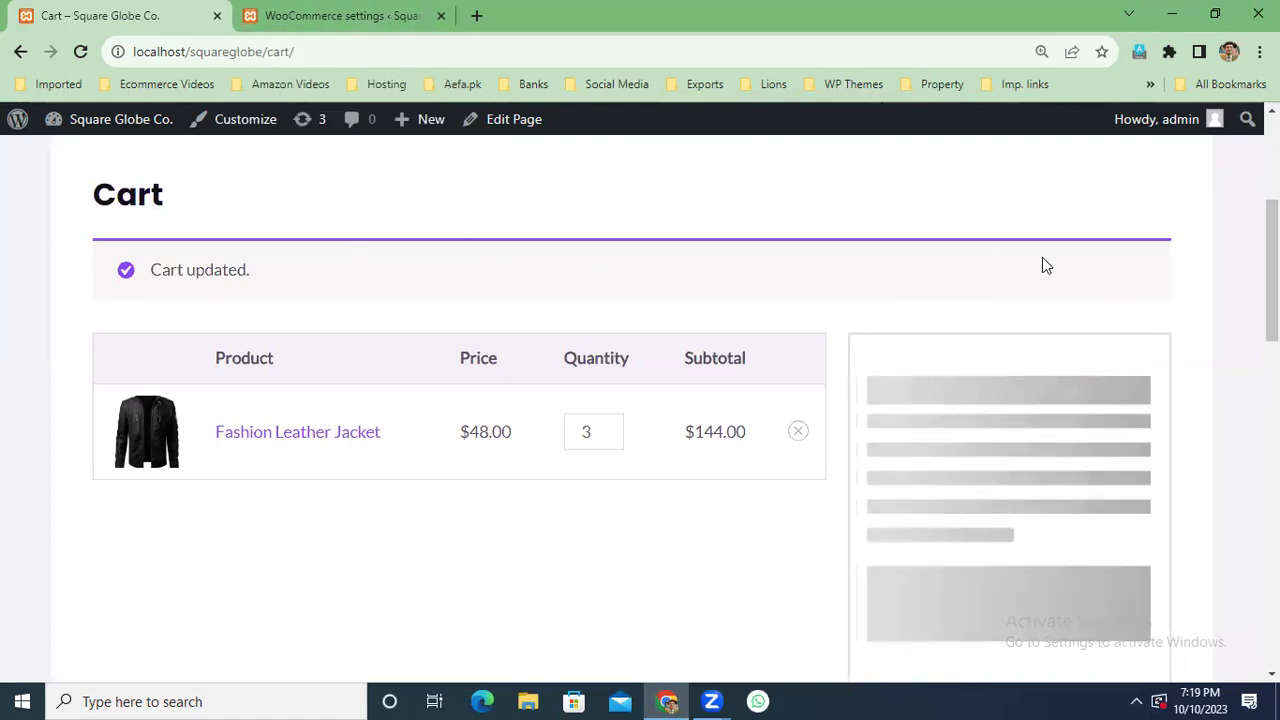
Save the USA & Canada flat rate settings and return to the shipping zones list.
click(349, 15)
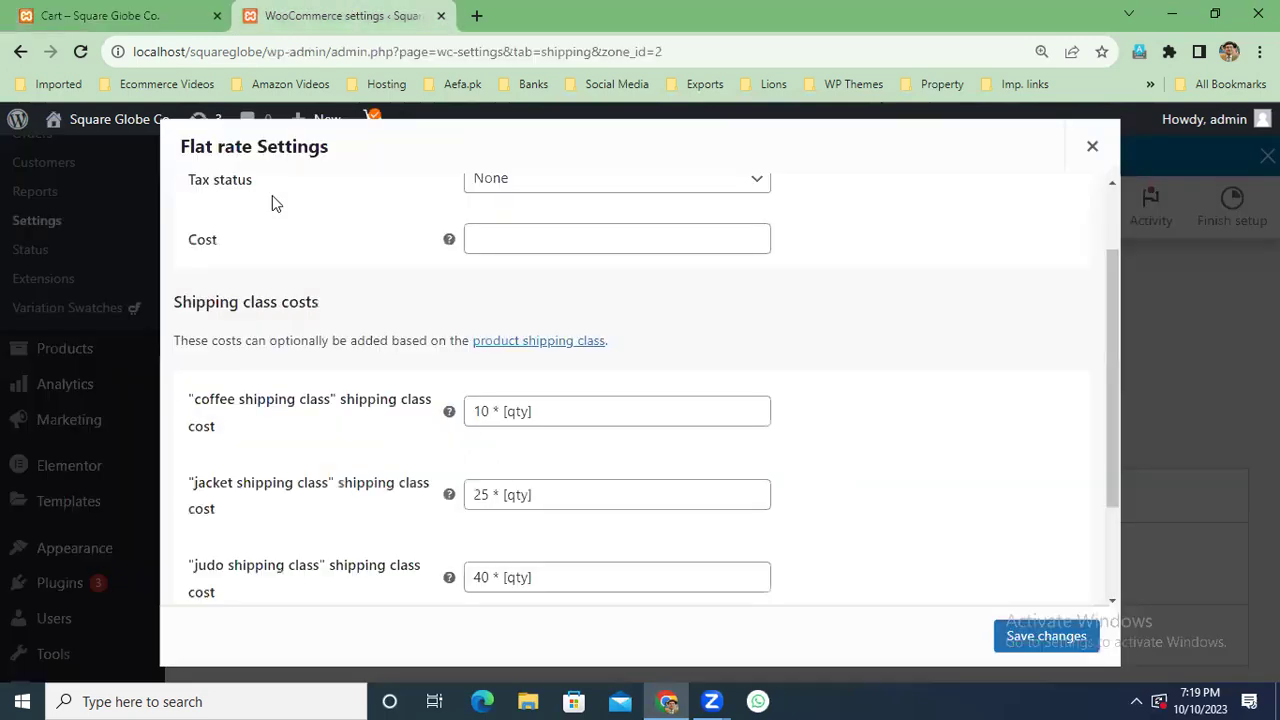
click(1055, 646)
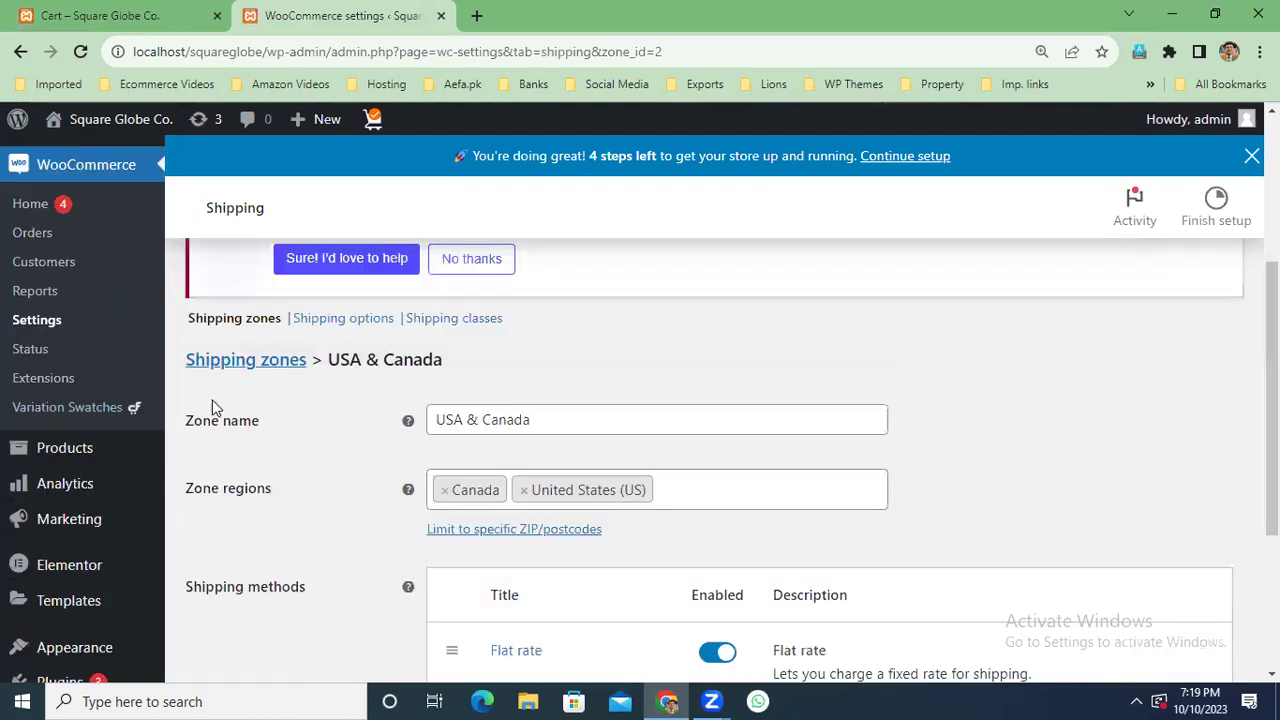
click(214, 362)
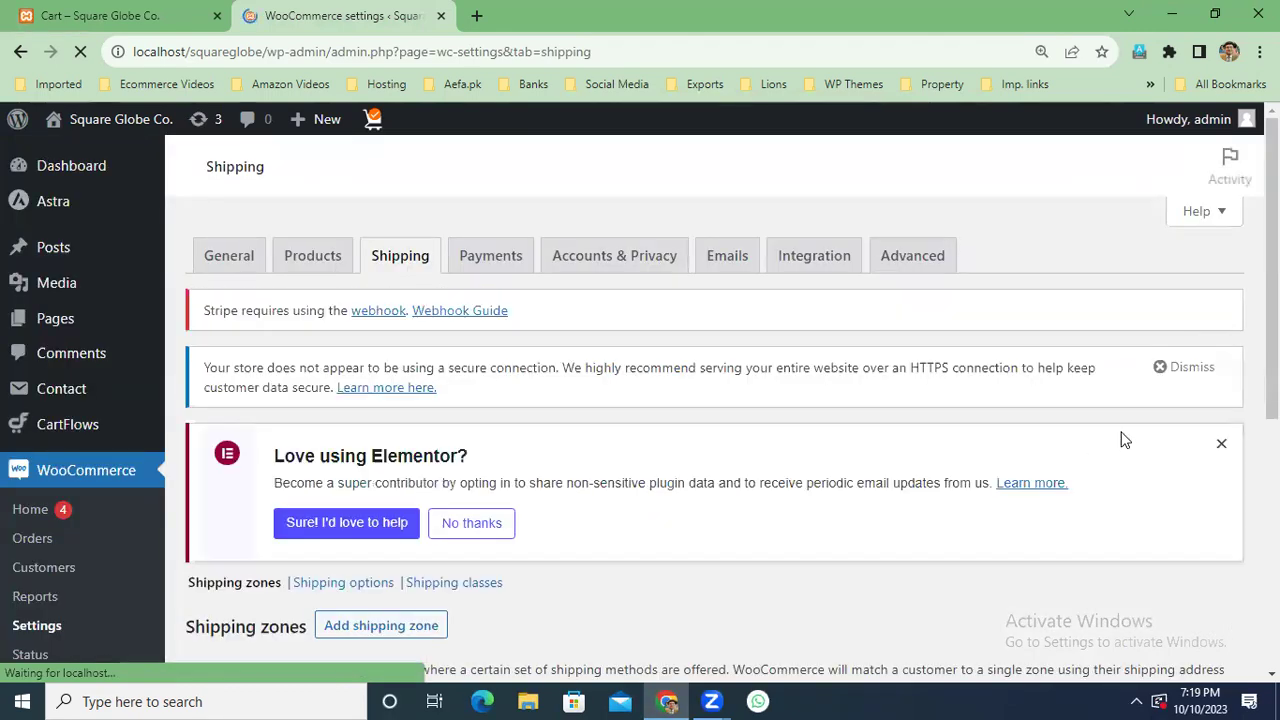
Open the Australia & Newzealand zone's flat rate to check its 8 * [qty] cost, then view the cart.
drag(1272, 270, 1272, 523)
click(313, 444)
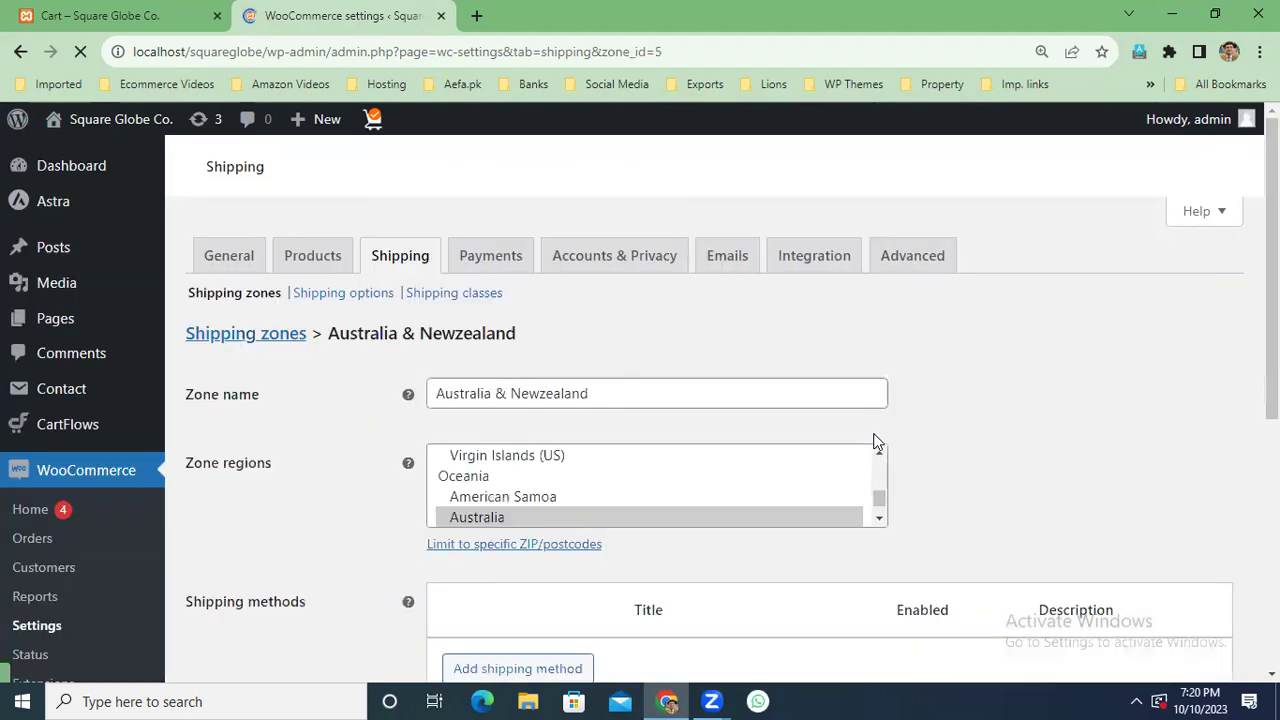
scroll(936, 505, down, 5)
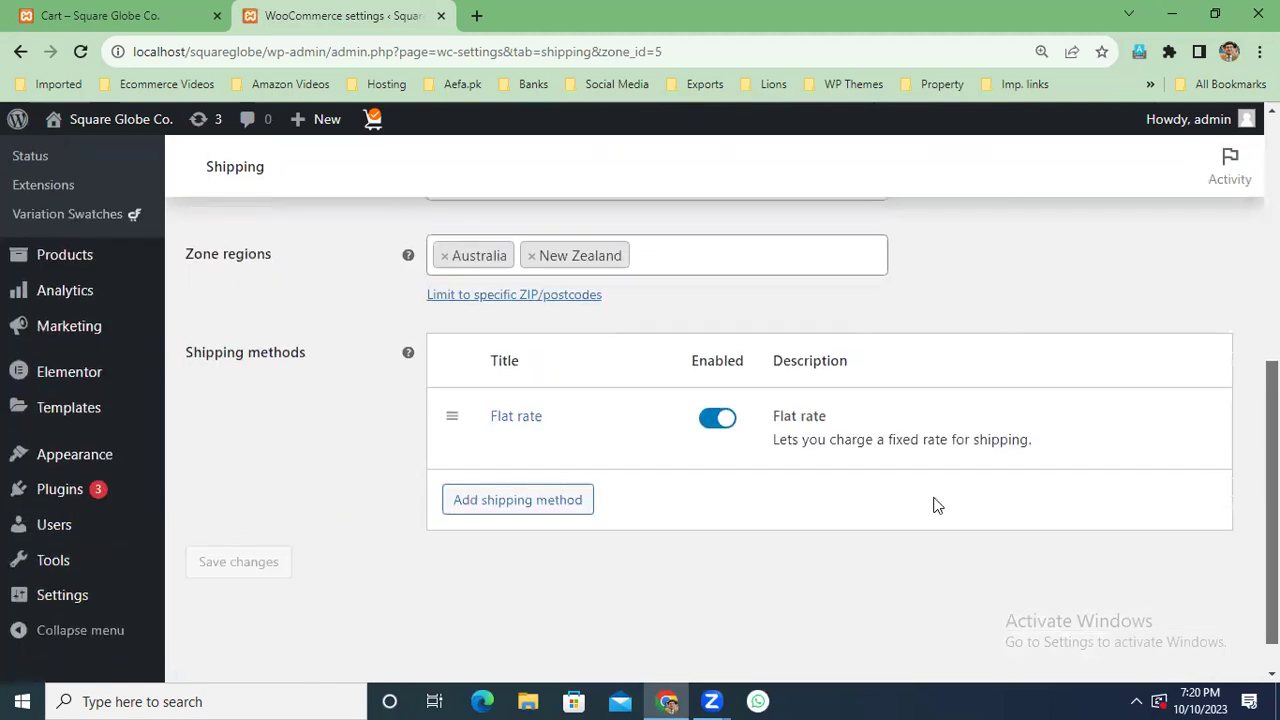
click(522, 419)
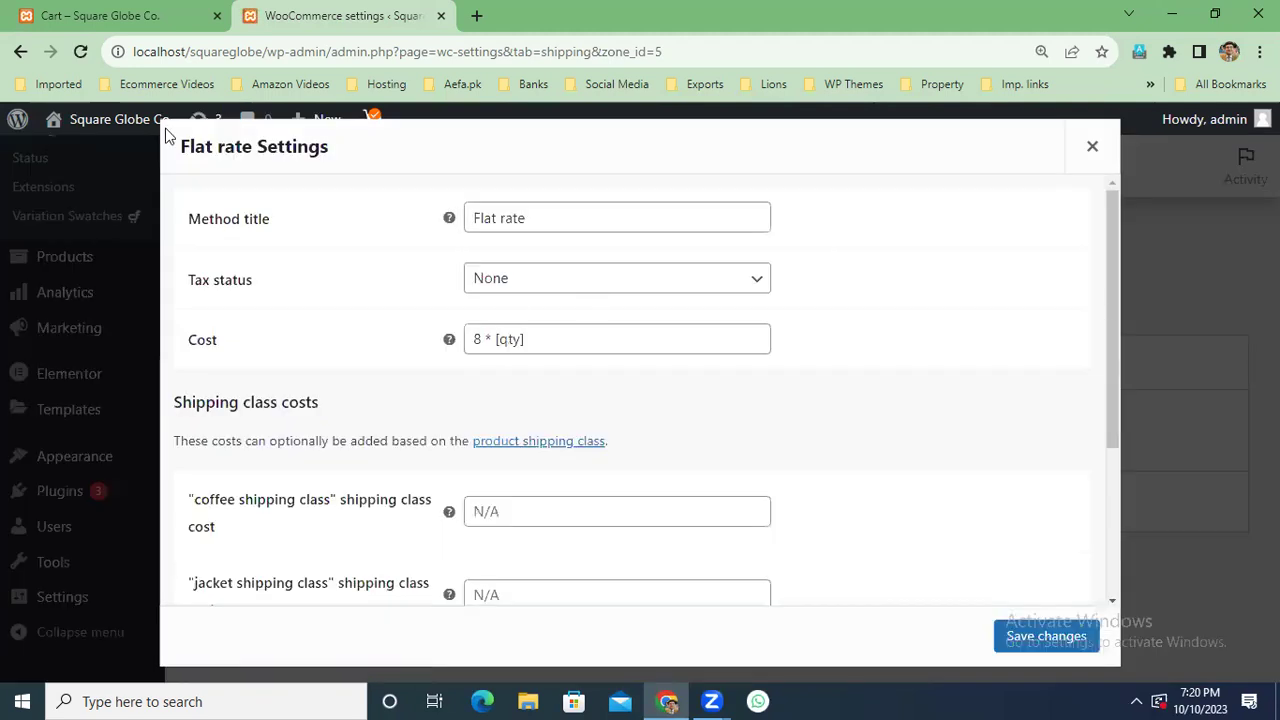
click(123, 16)
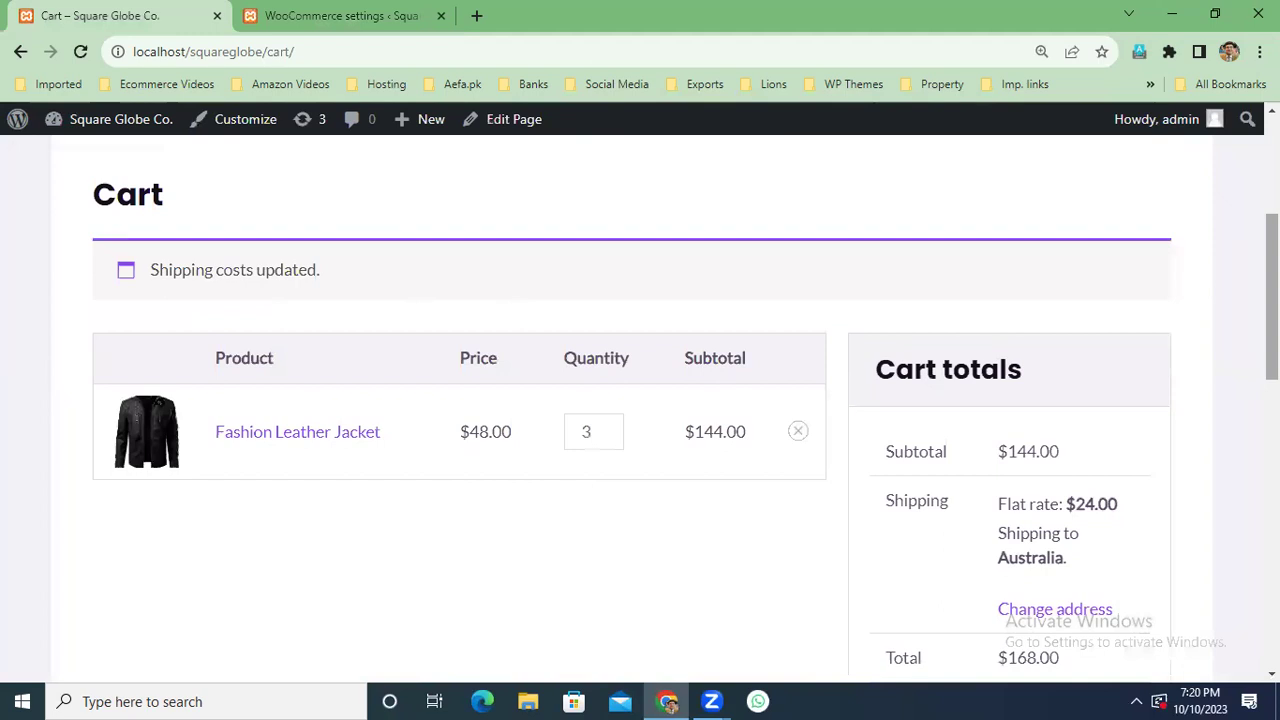
Highlight the cart's Flat rate: $24.00 shipping charge for three jackets.
scroll(566, 373, down, 1)
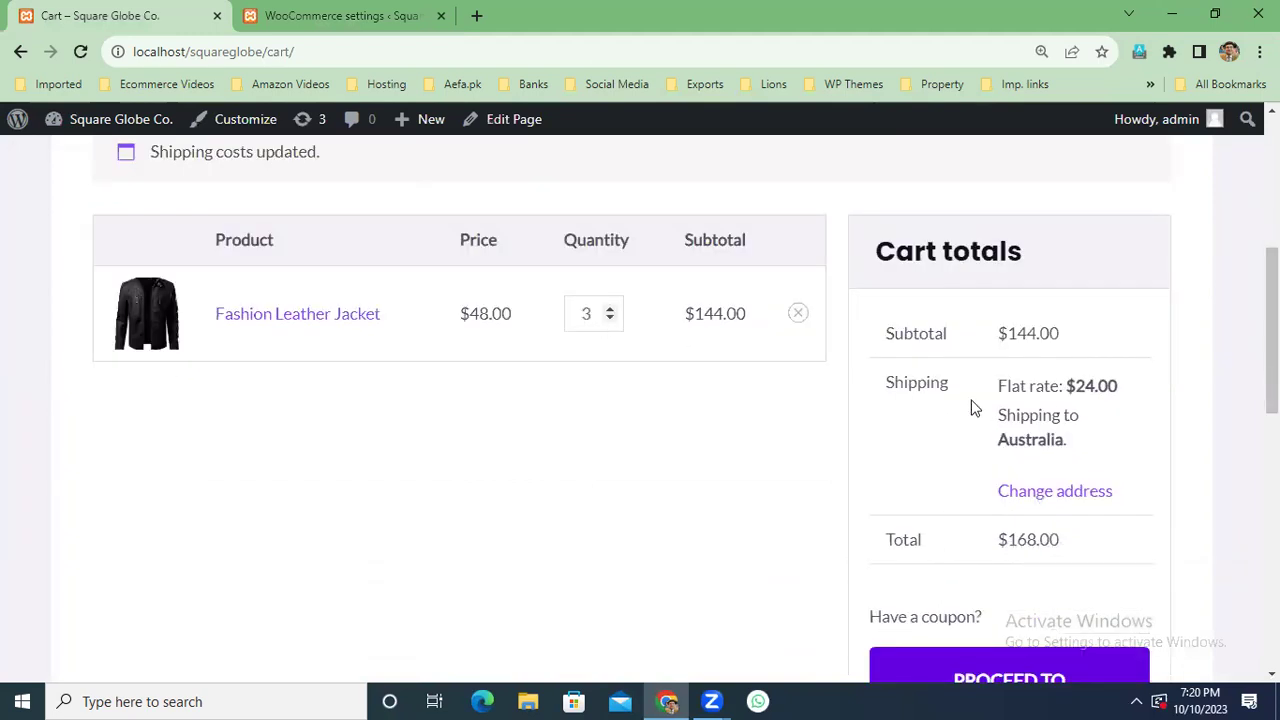
triple_click(996, 390)
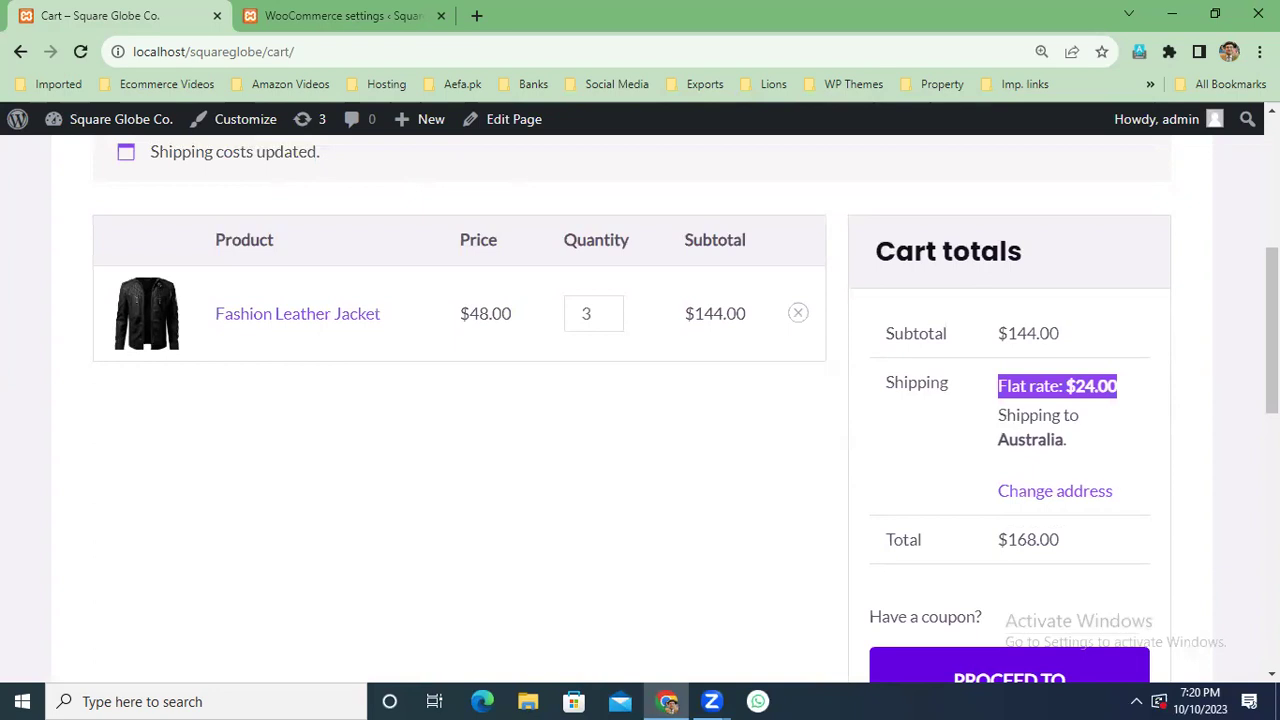
scroll(1085, 477, down, 2)
scroll(640, 408, down, 2)
scroll(640, 408, up, 6)
scroll(640, 408, up, 2)
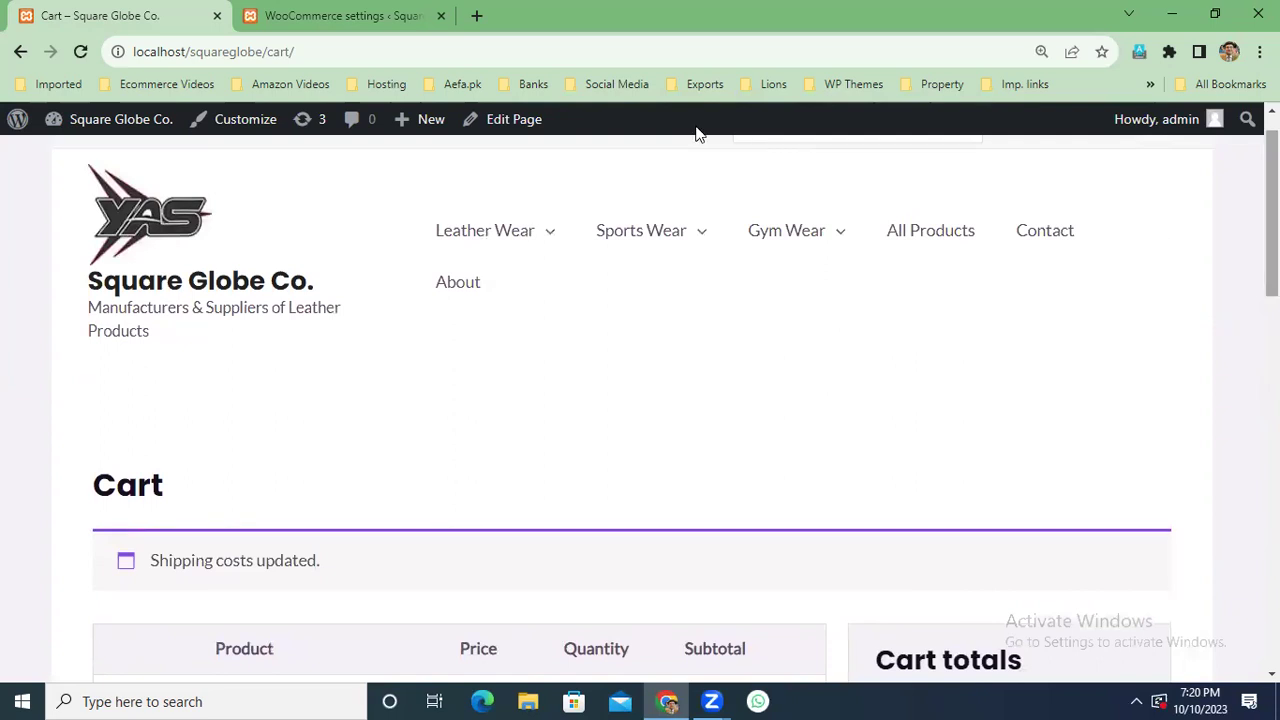
Close the Flat rate Settings modal, then proceed from the cart to checkout.
click(337, 15)
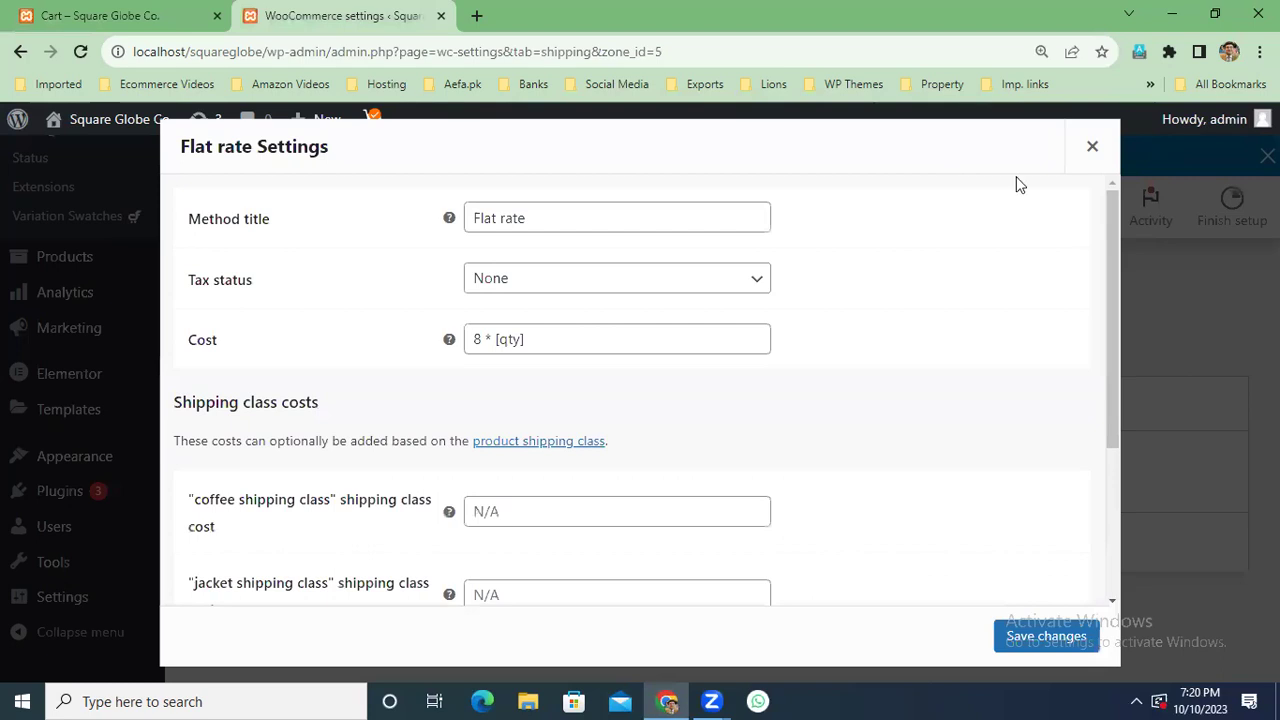
click(1090, 146)
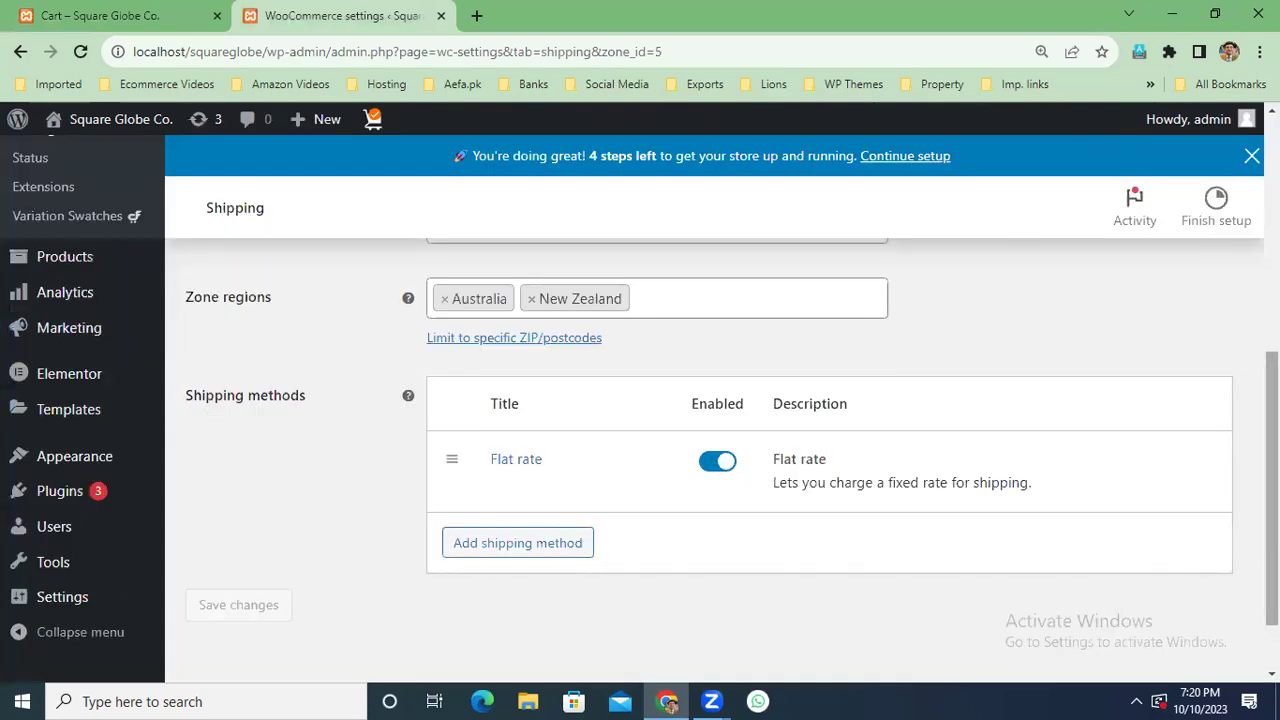
scroll(963, 200, up, 2)
click(110, 15)
scroll(1012, 441, down, 10)
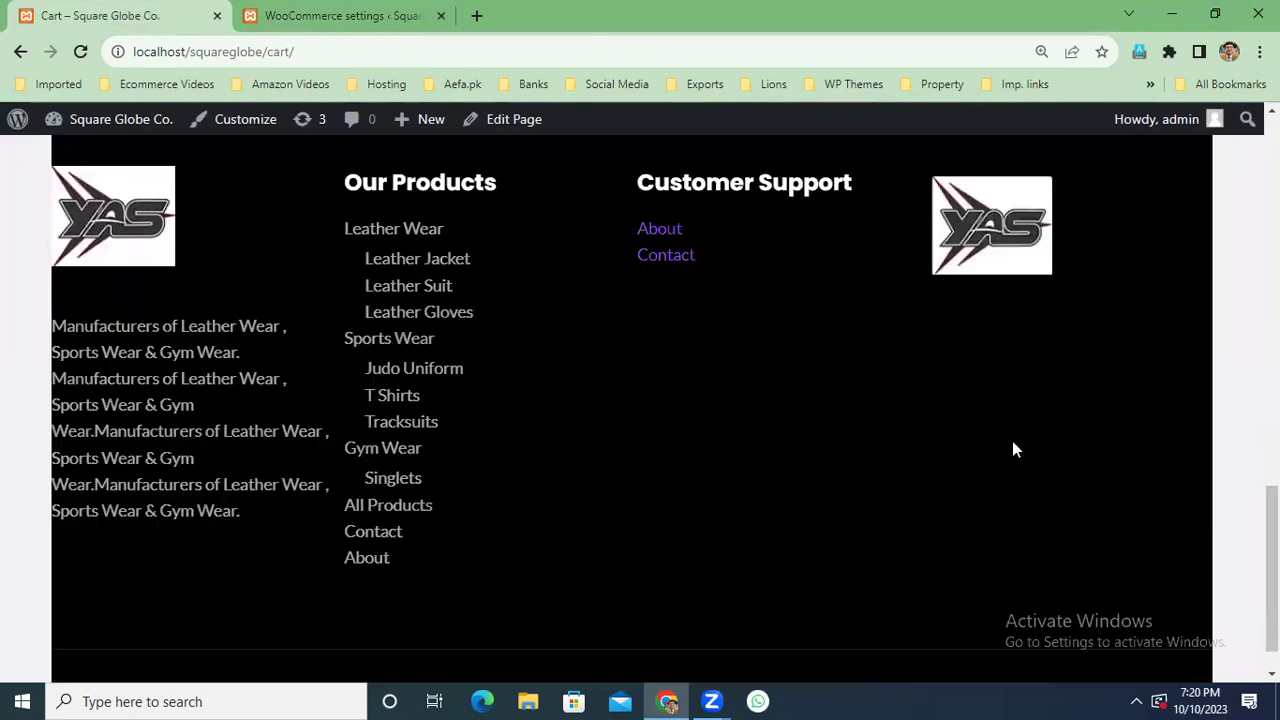
scroll(1012, 441, up, 6)
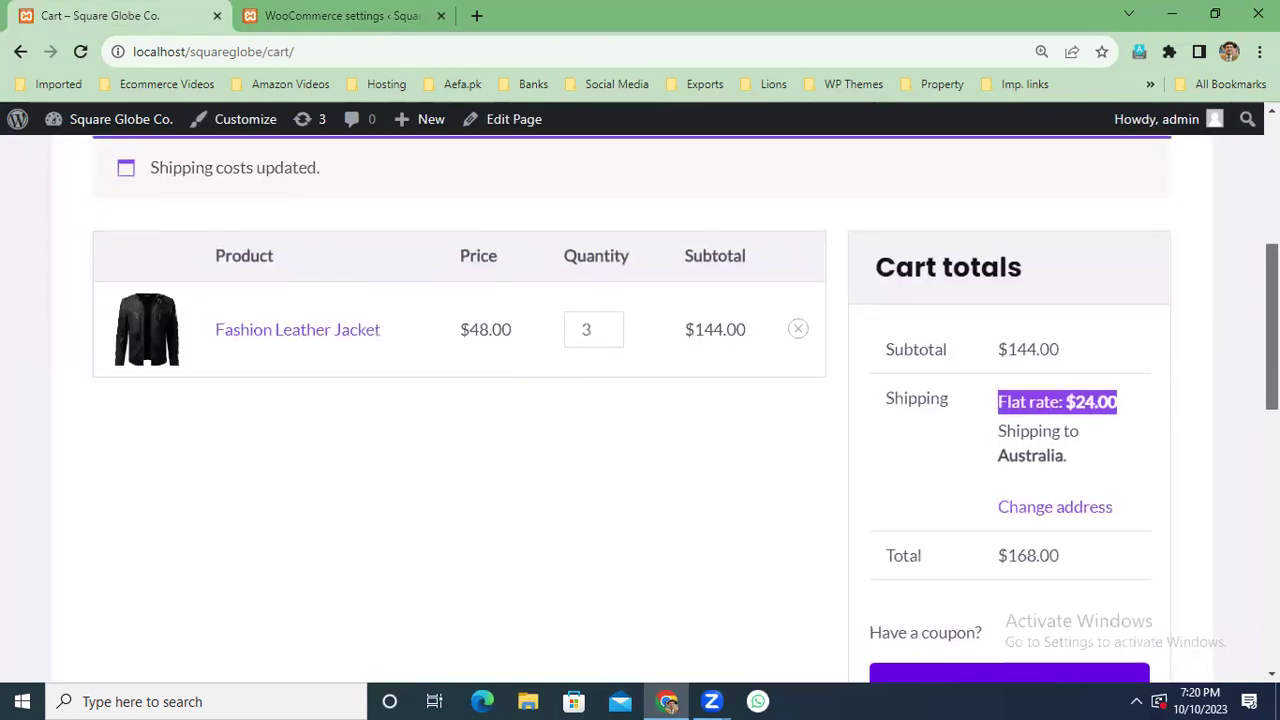
scroll(1026, 534, down, 2)
click(1030, 537)
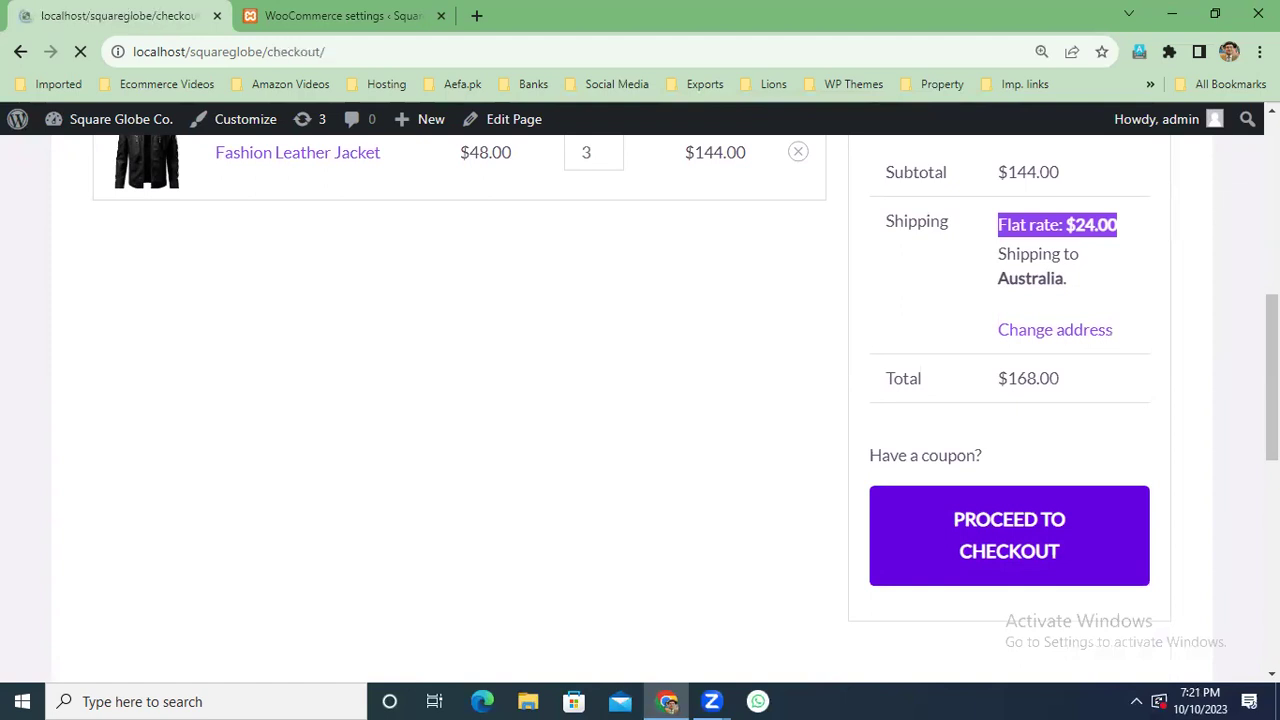
Highlight the checkout's 'no available payment methods' notice, then return to the shipping zone settings.
scroll(640, 400, down, 6)
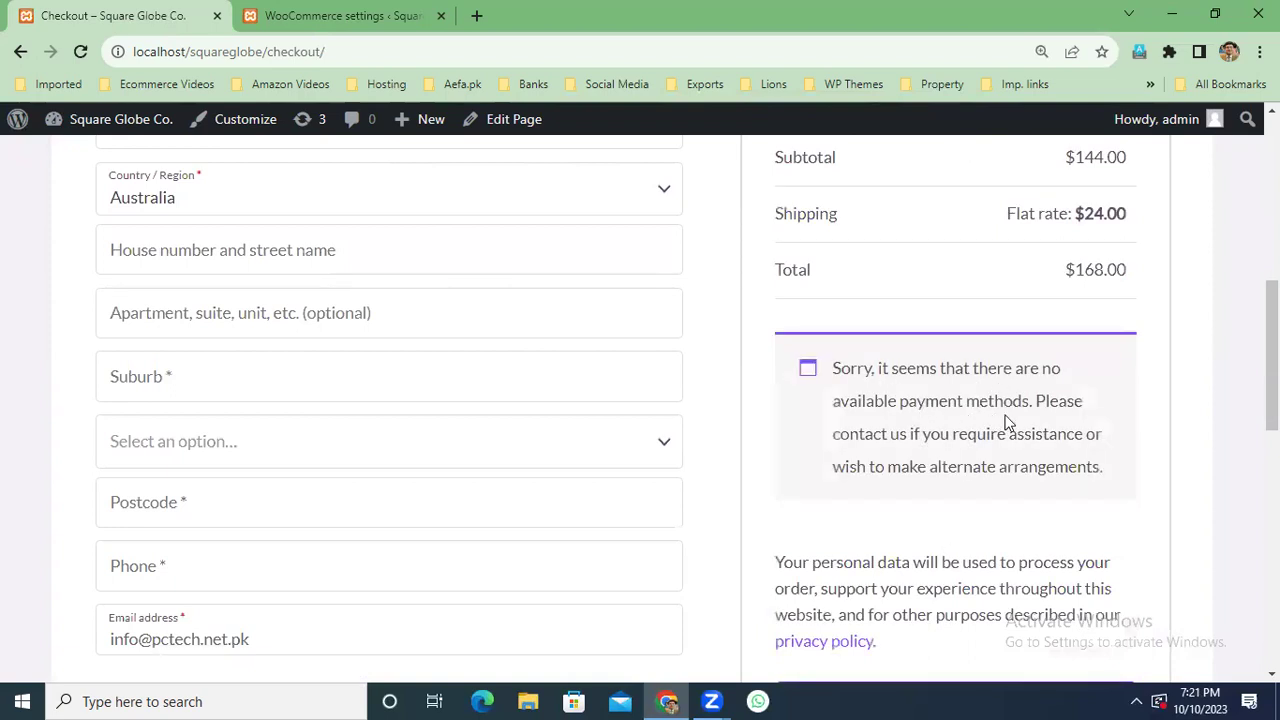
drag(1106, 470, 800, 364)
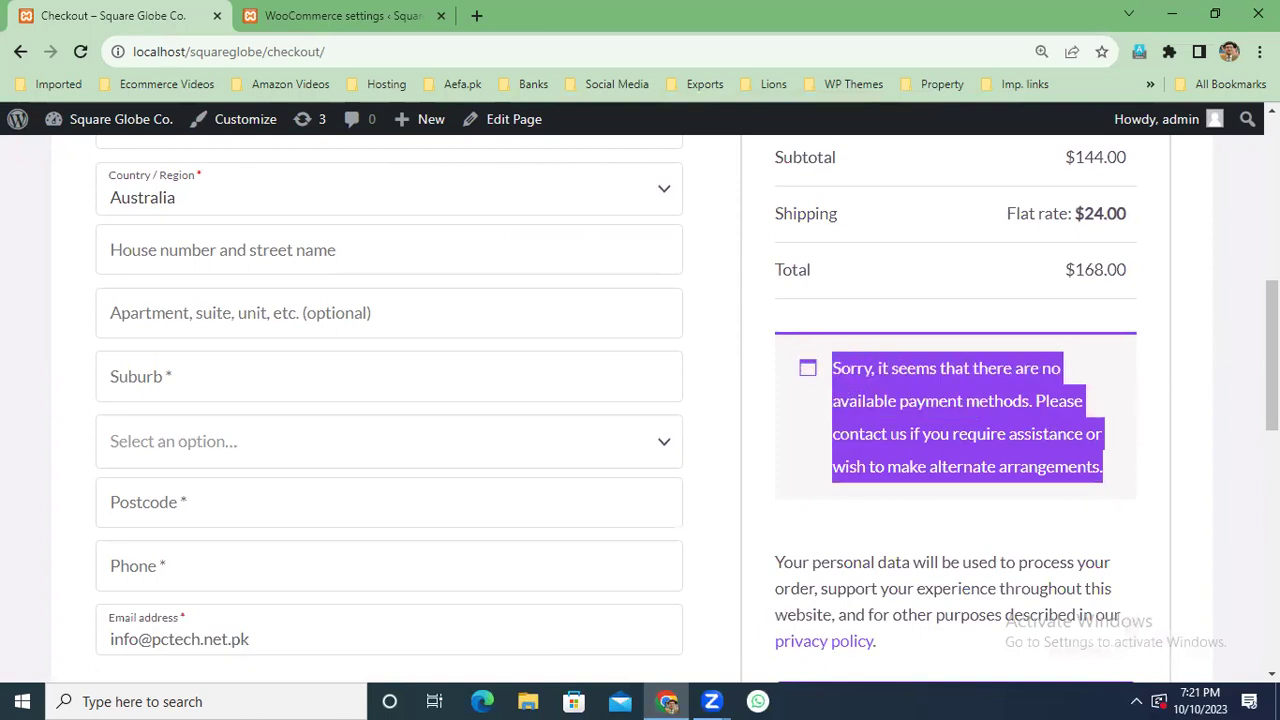
click(336, 17)
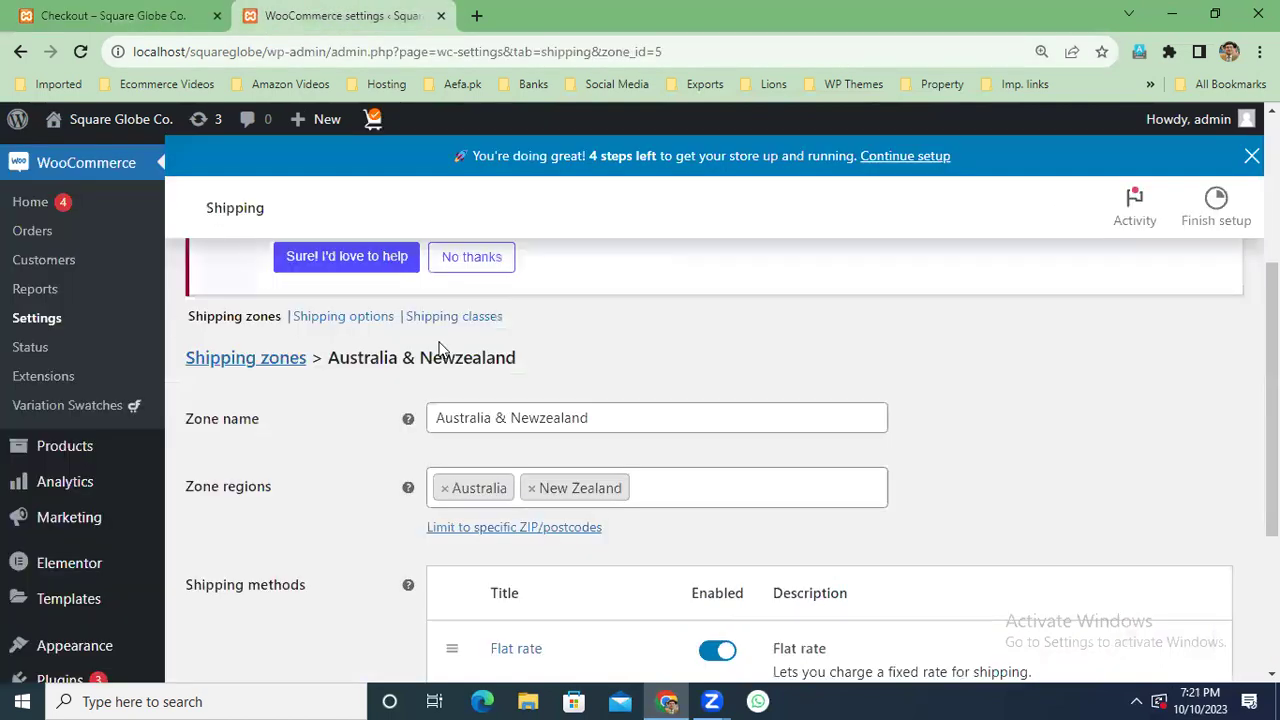
Review the Payments settings list, where Stripe, Alipay, iDEAL, Klarna through Cash on delivery are all disabled.
scroll(440, 348, up, 3)
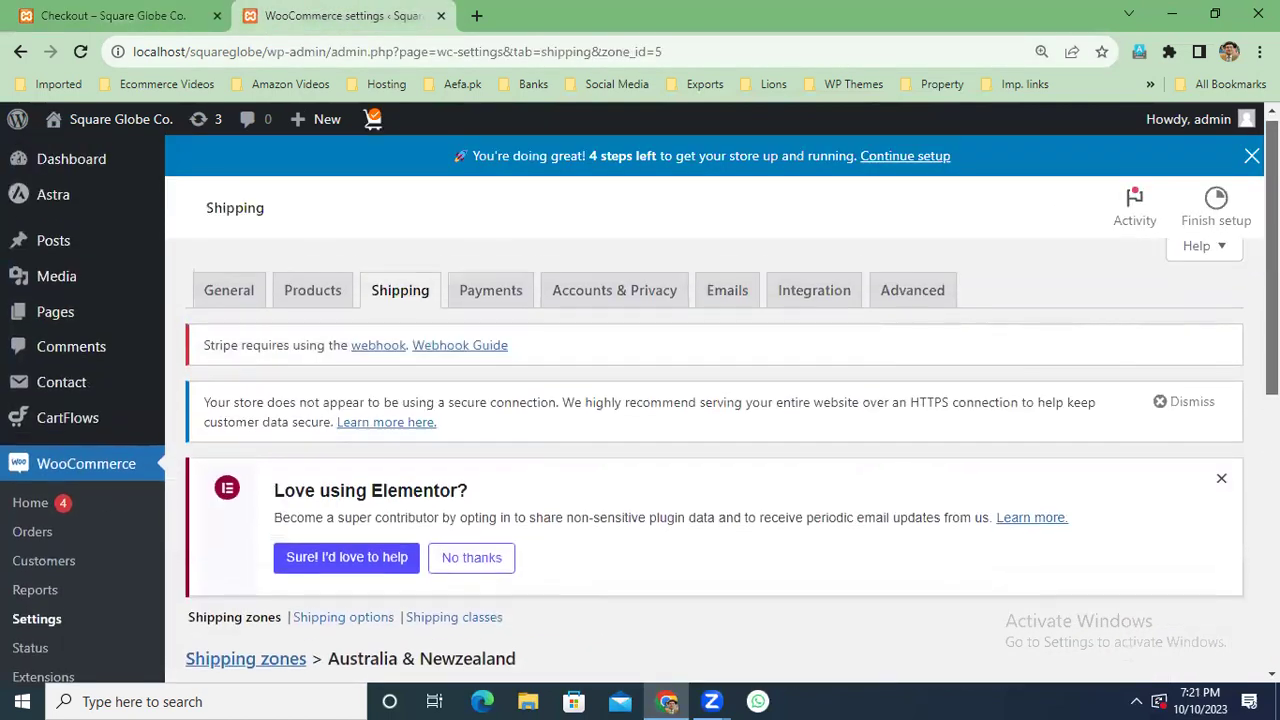
click(484, 298)
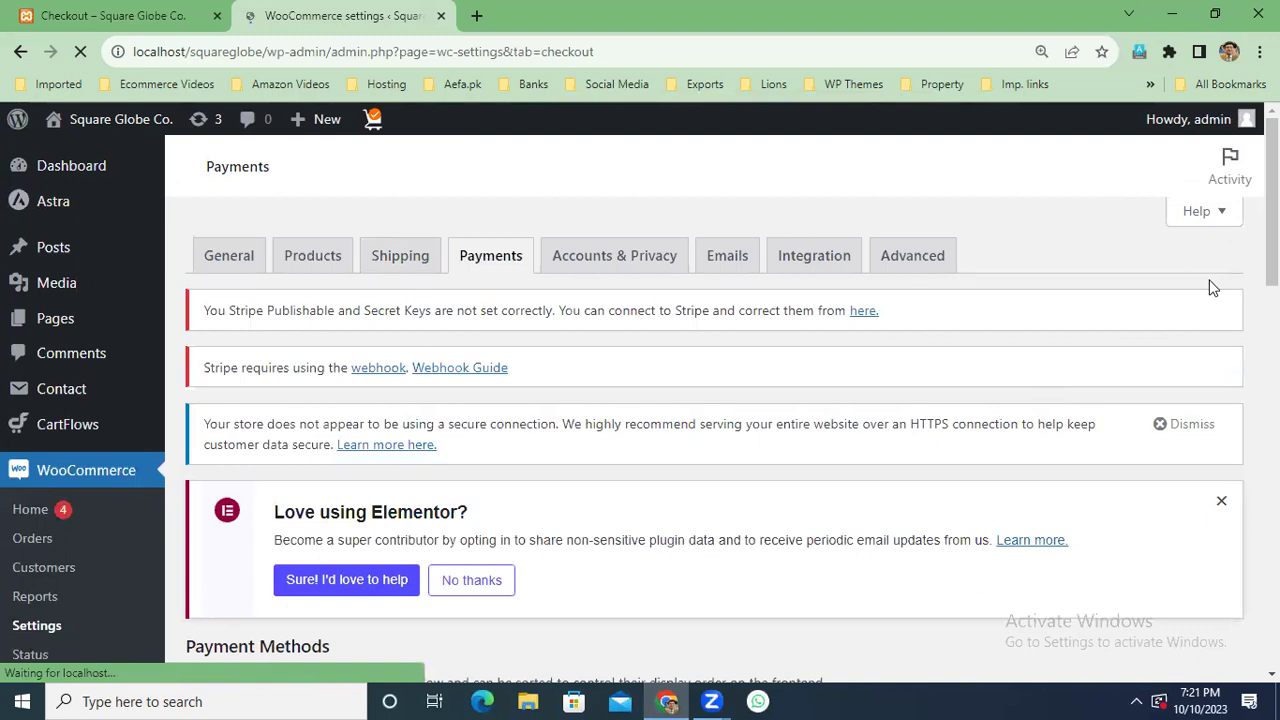
scroll(1272, 287, down, 5)
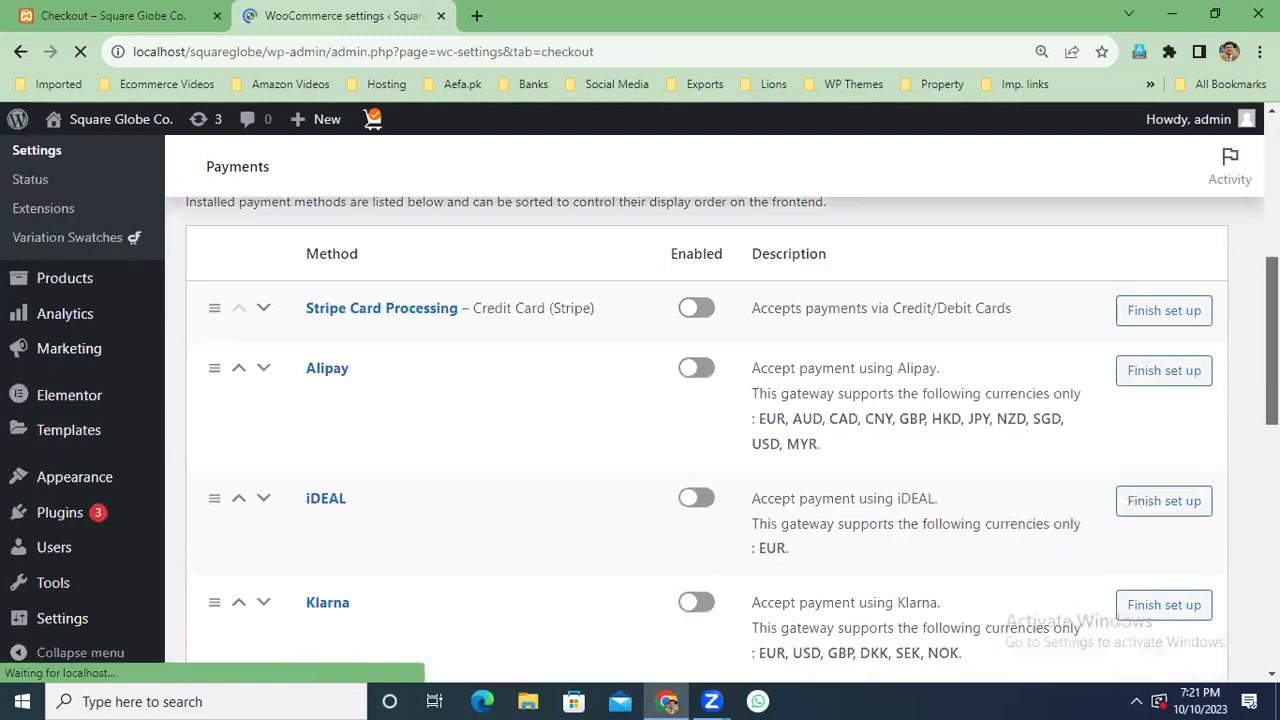
scroll(706, 430, down, 3)
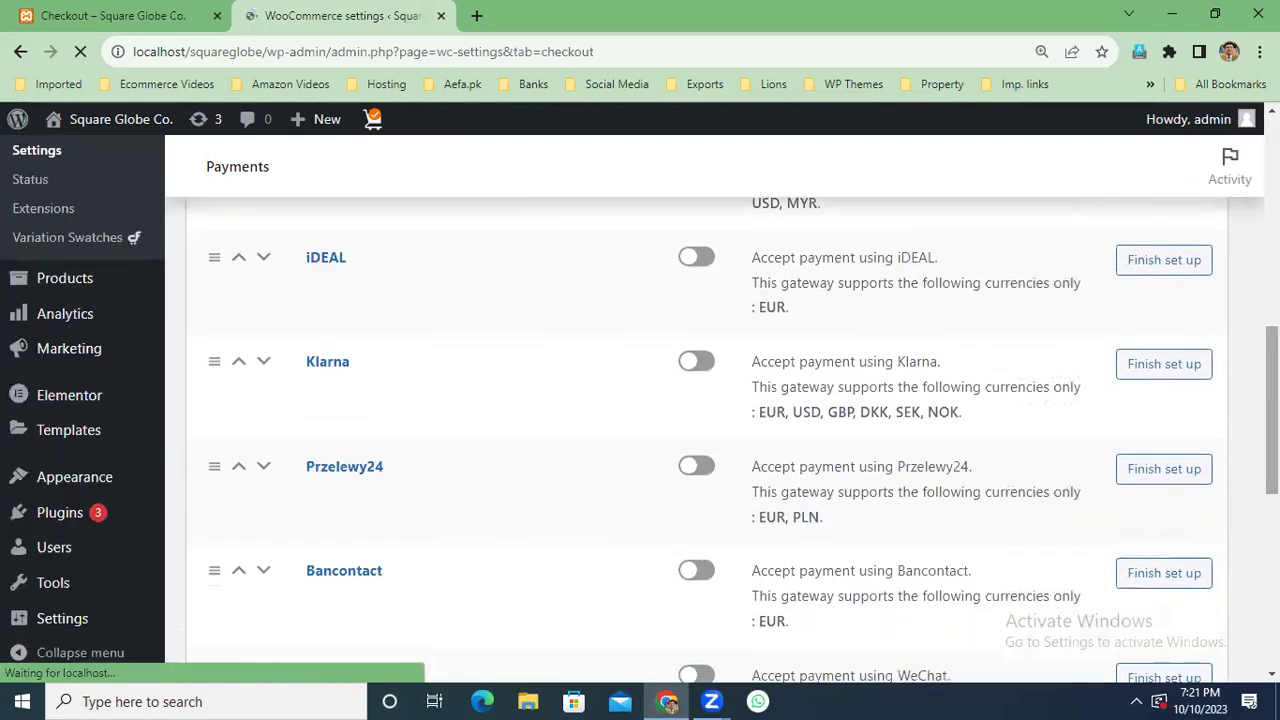
scroll(706, 430, down, 3)
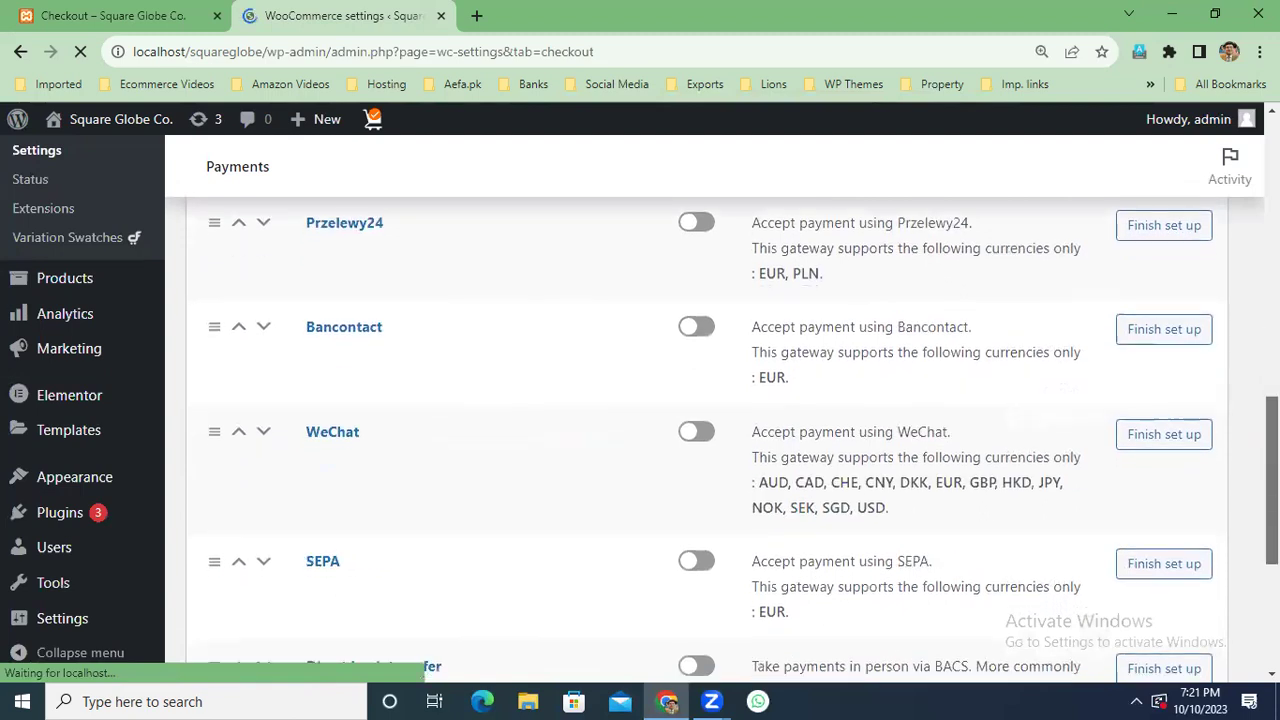
scroll(1237, 568, down, 3)
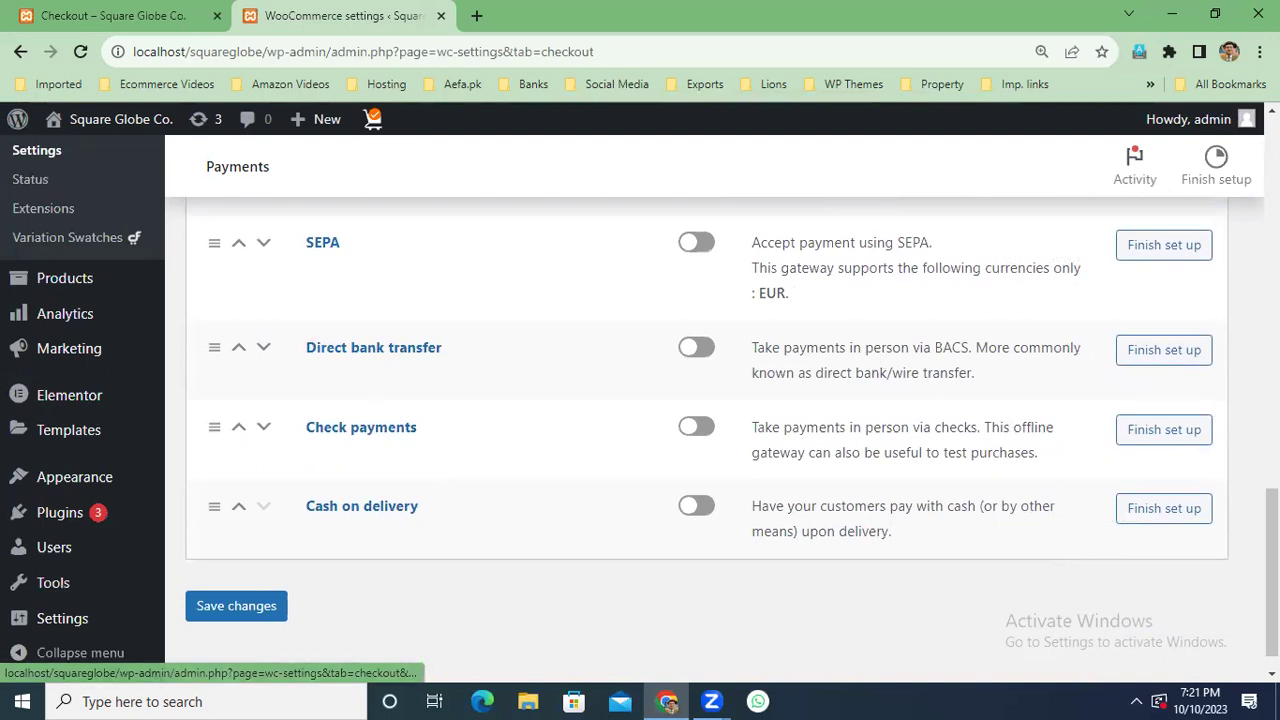
scroll(700, 400, up, 4)
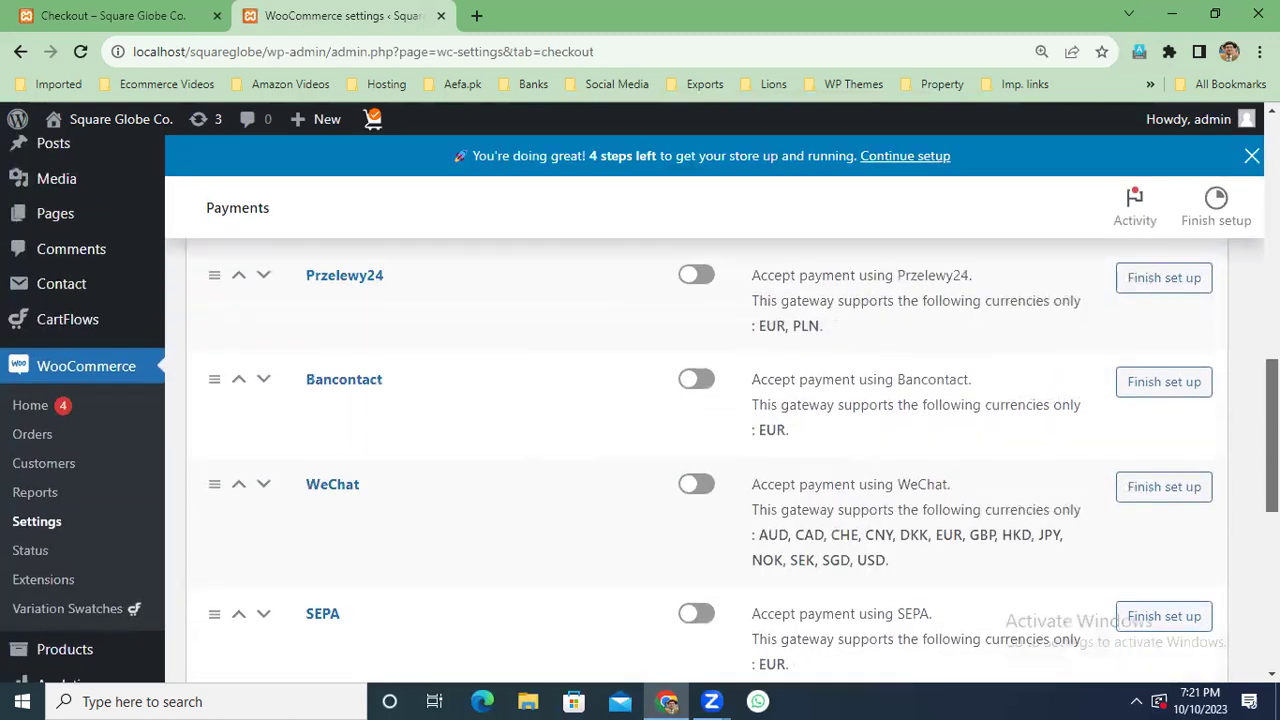
scroll(700, 450, up, 5)
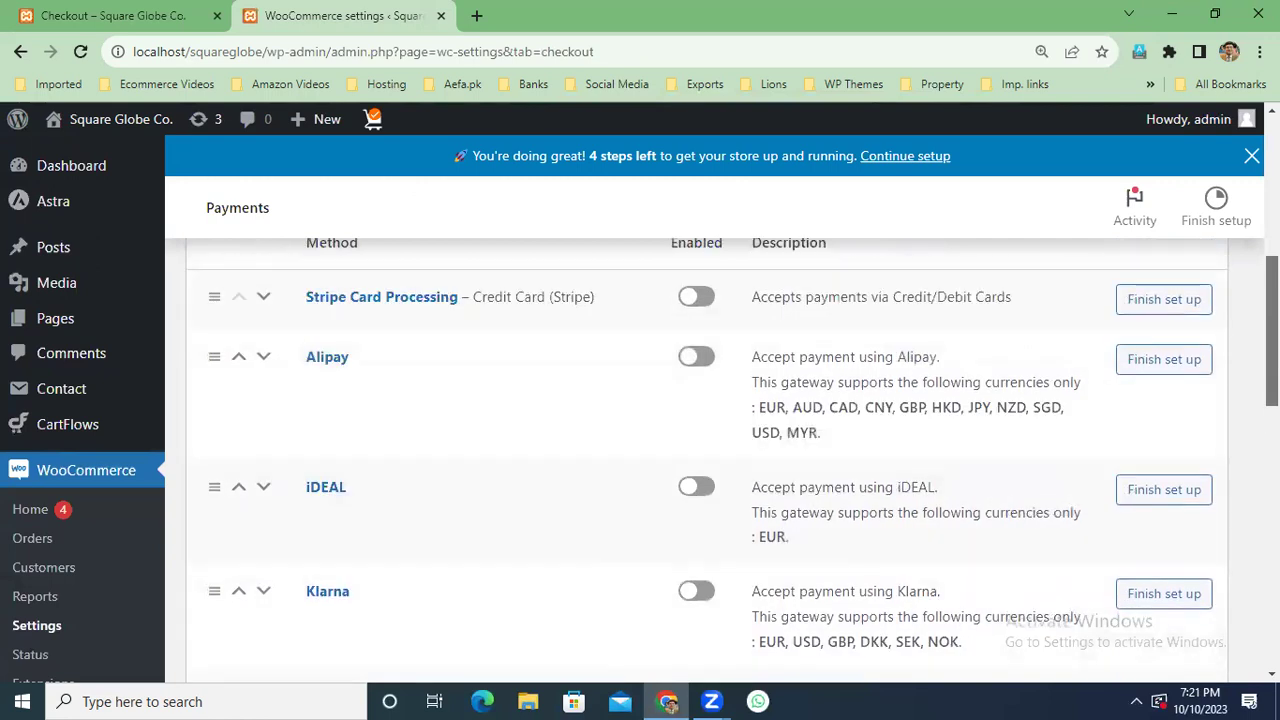
scroll(700, 450, up, 2)
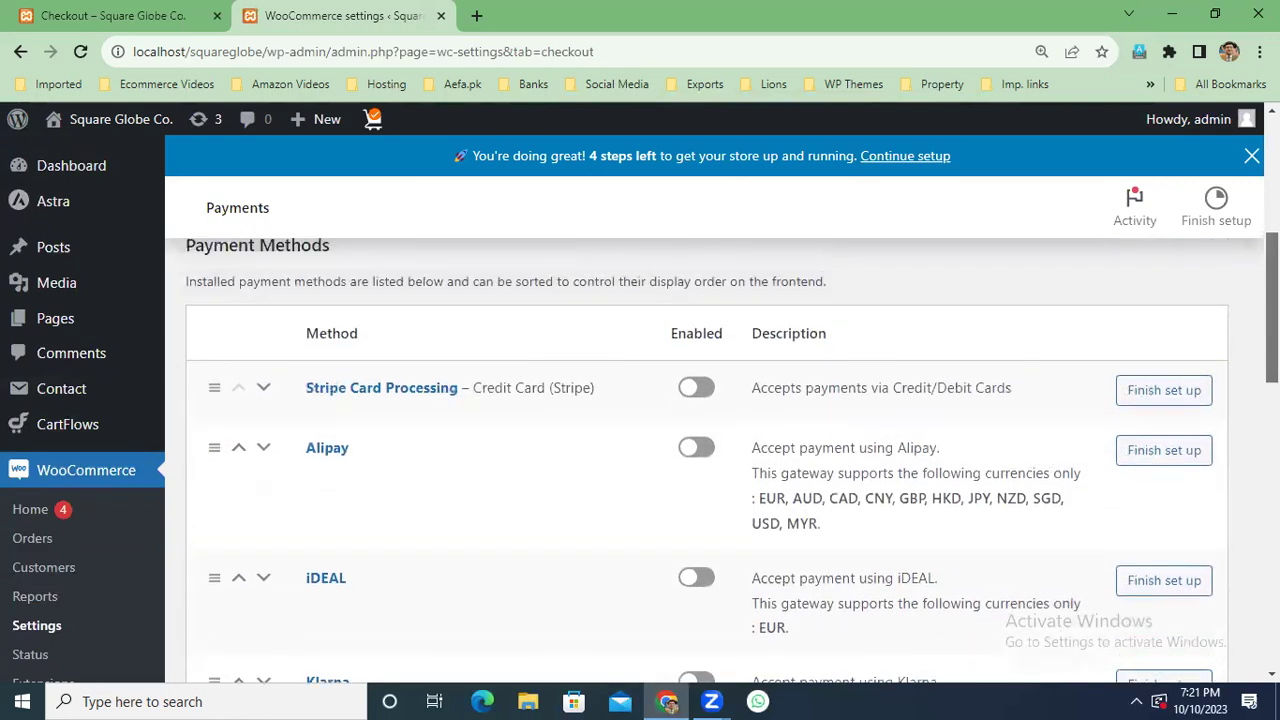
scroll(700, 450, up, 1)
scroll(700, 450, down, 3)
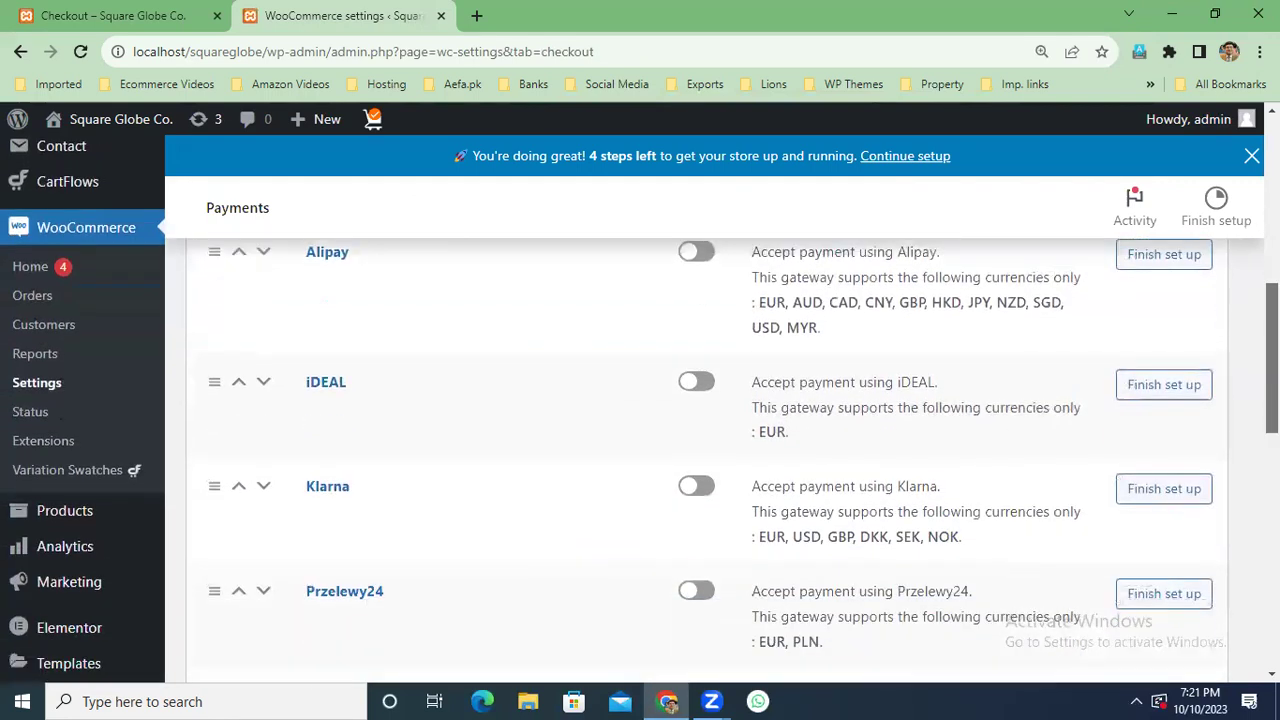
scroll(700, 450, down, 8)
scroll(700, 450, up, 1)
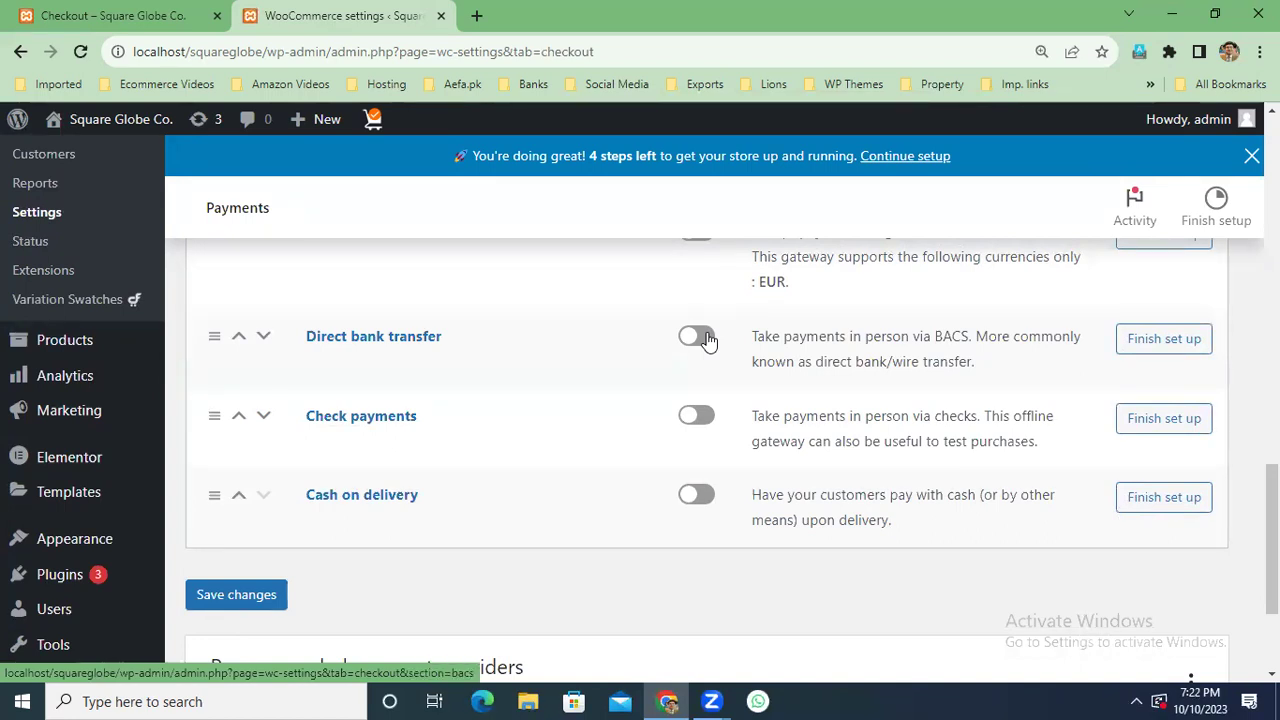
scroll(700, 400, up, 2)
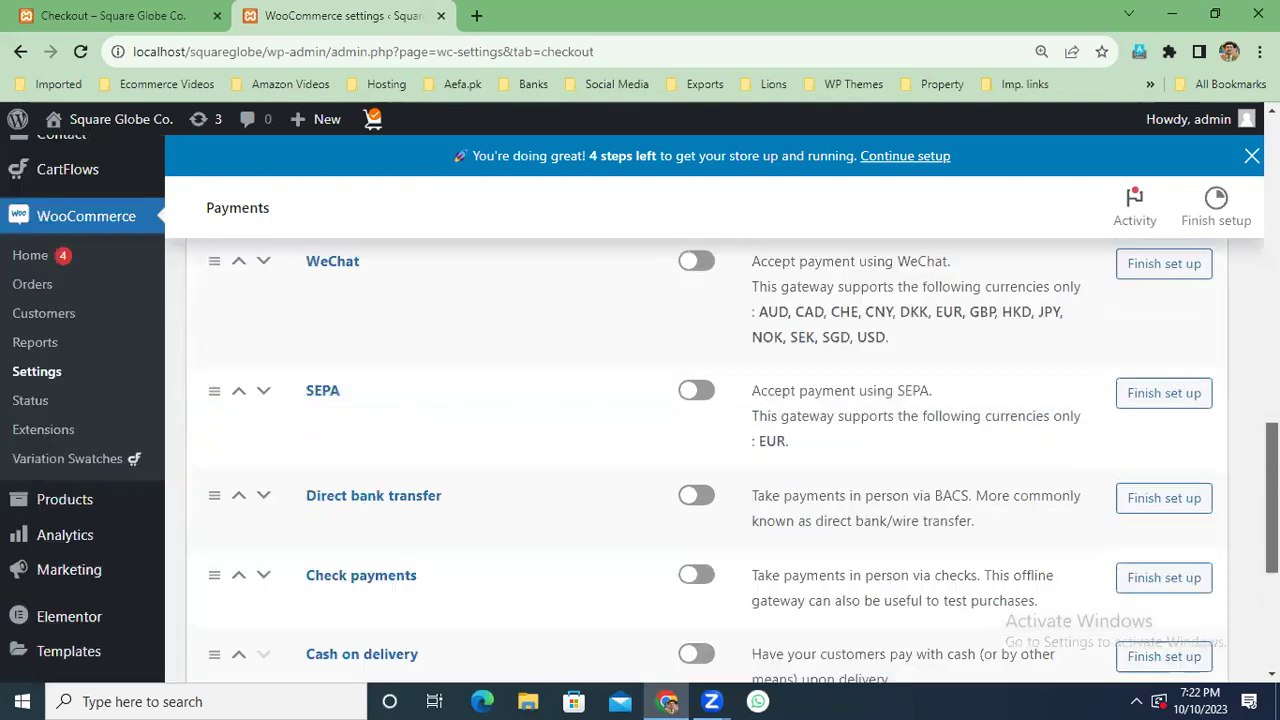
scroll(700, 400, up, 3)
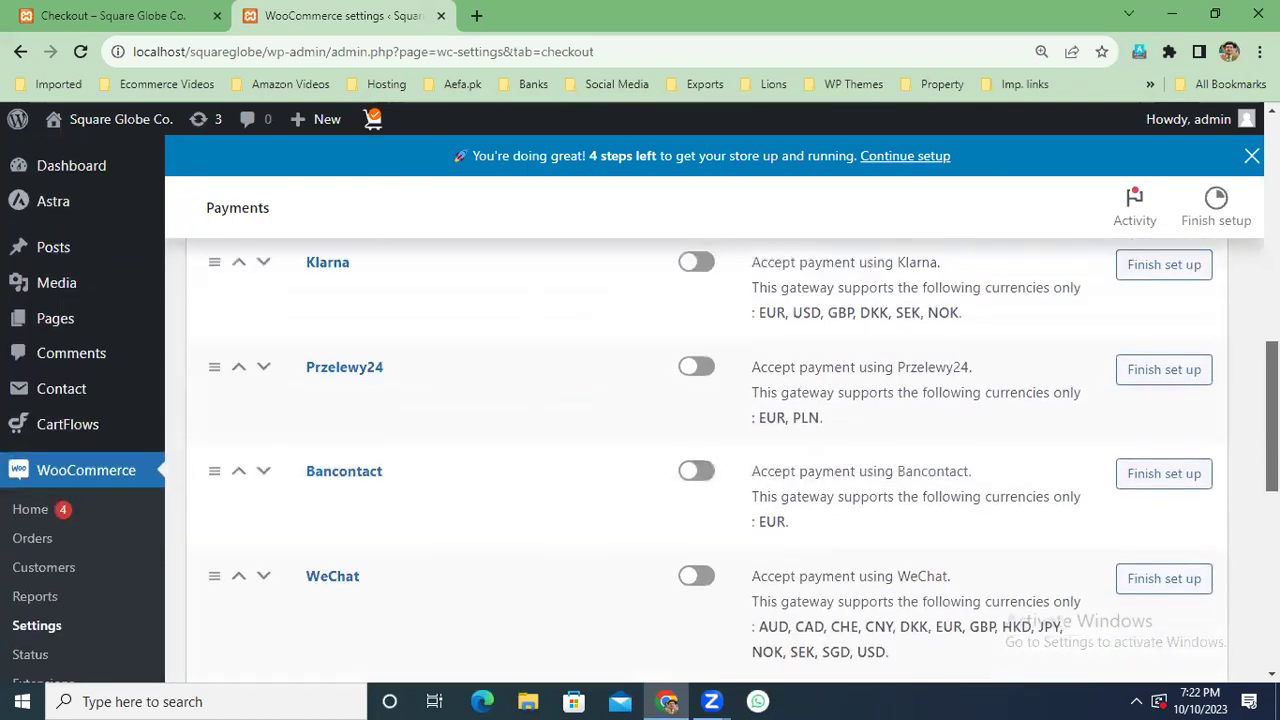
scroll(700, 450, up, 1)
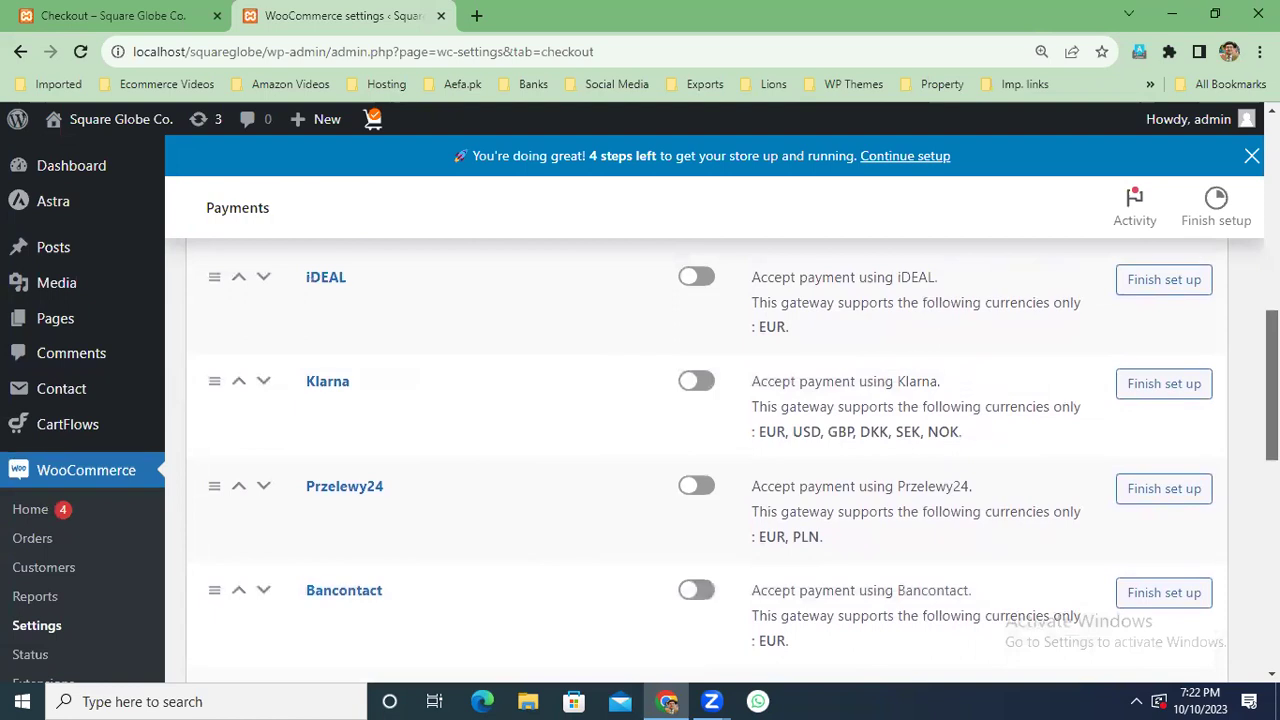
scroll(700, 450, up, 2)
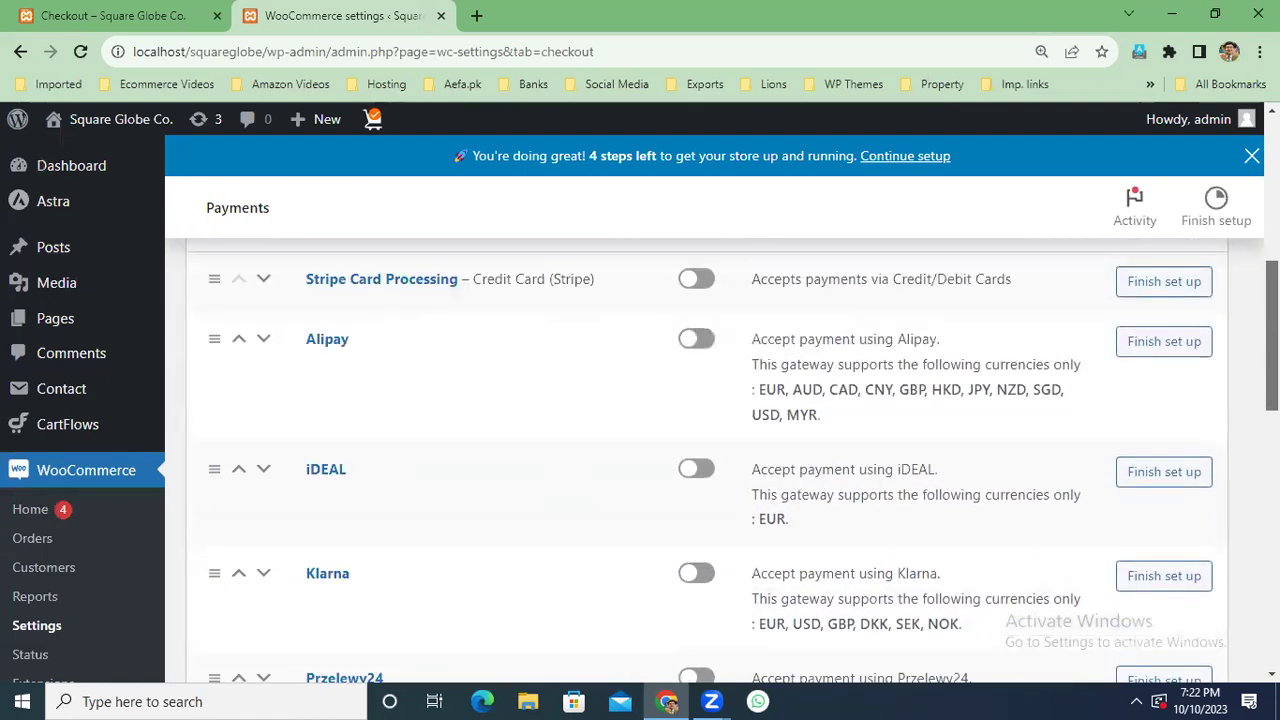
scroll(850, 343, up, 1)
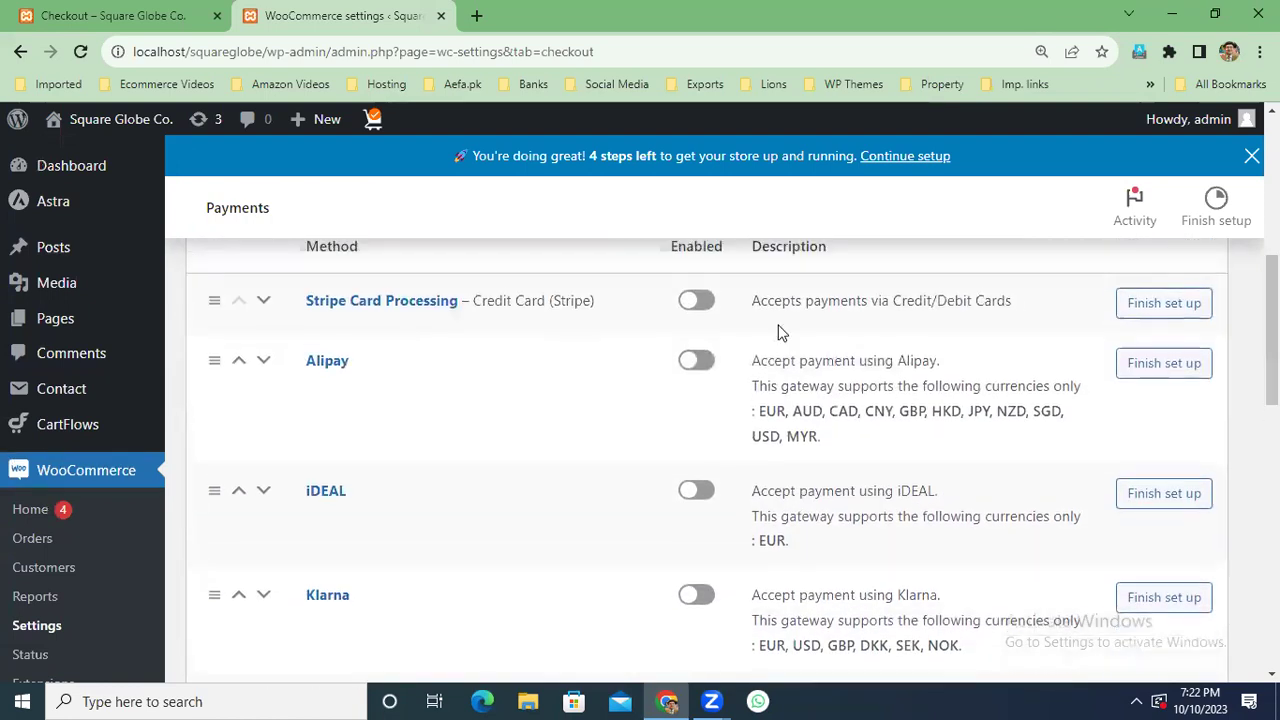
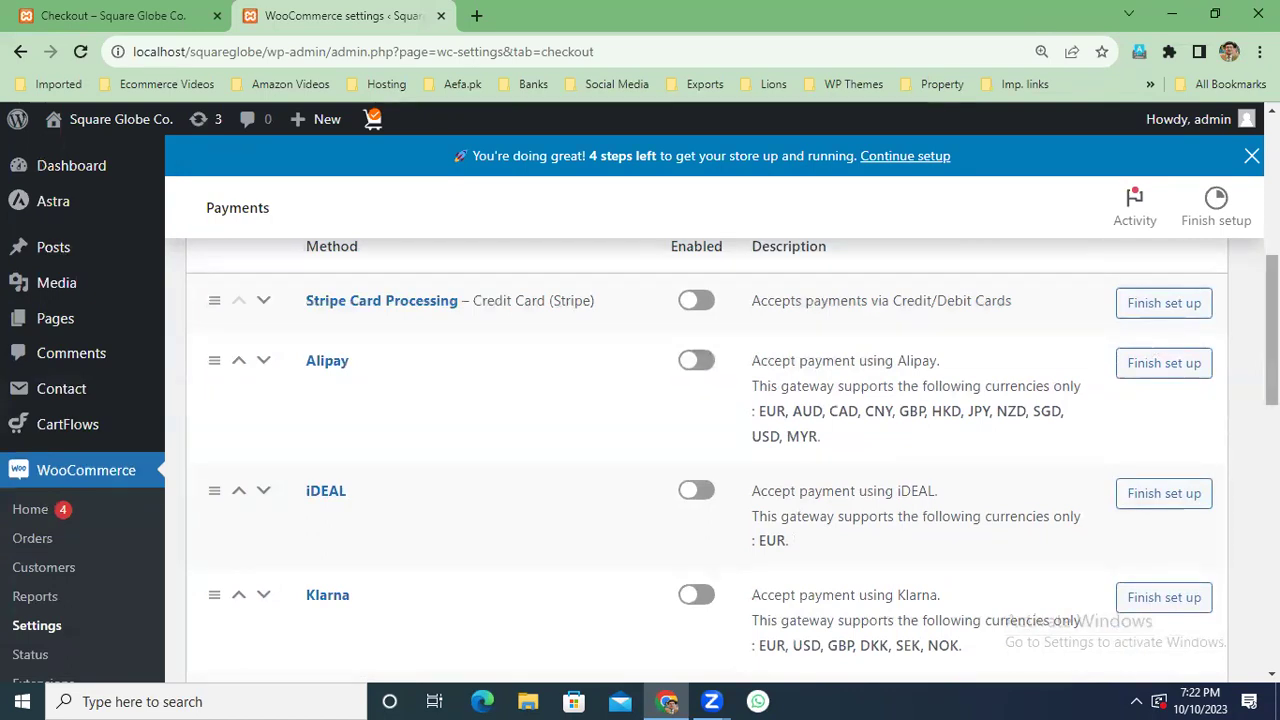
Enable Cash on delivery in the Payments list and open its settings page.
scroll(700, 450, down, 3)
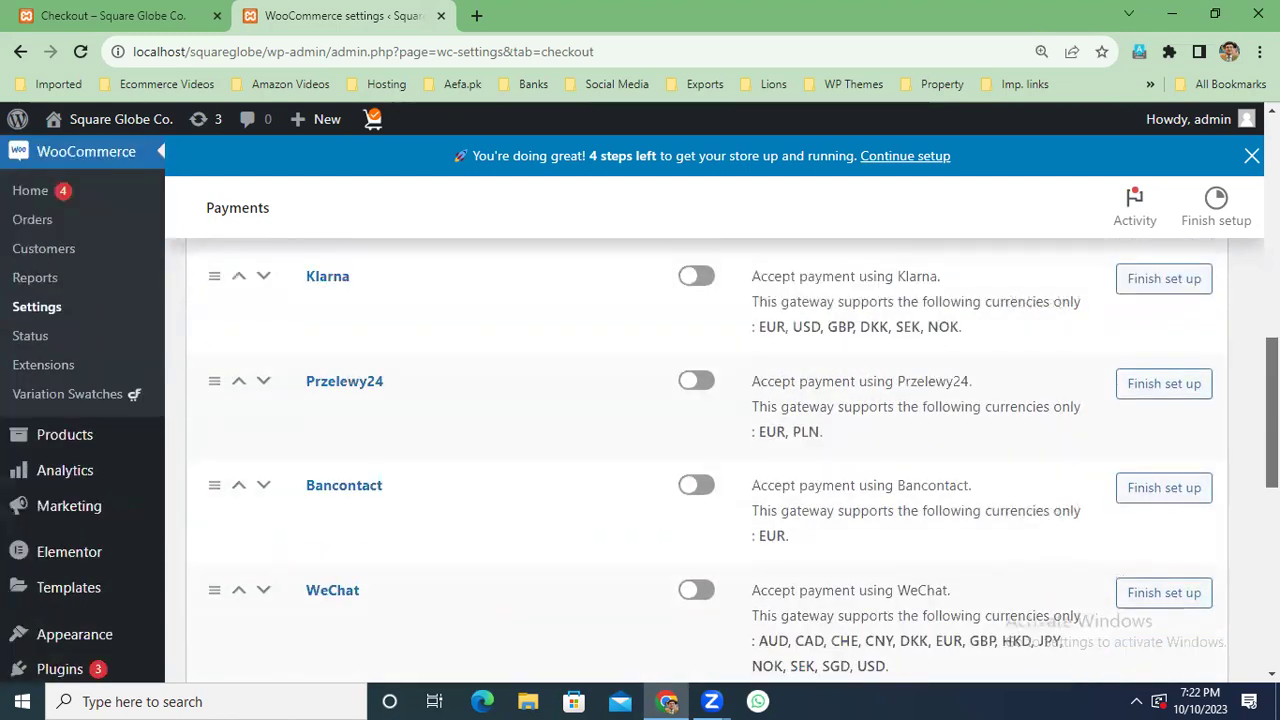
scroll(995, 440, down, 6)
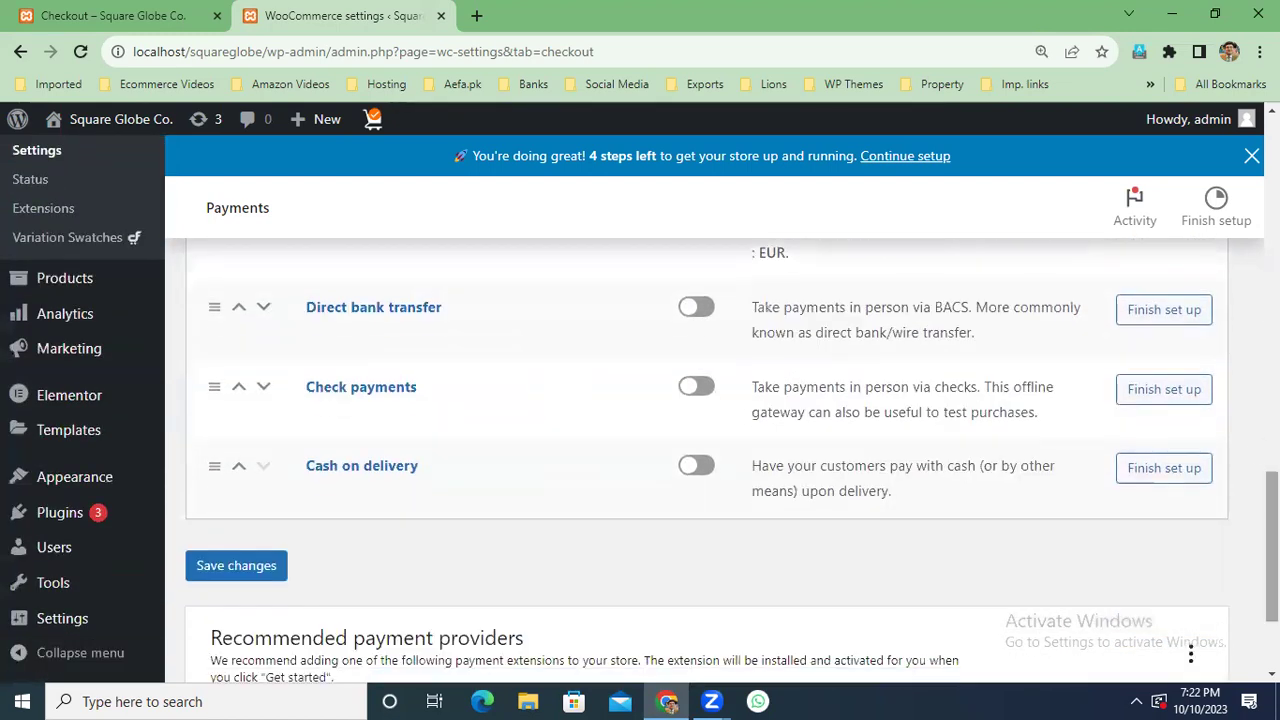
click(705, 470)
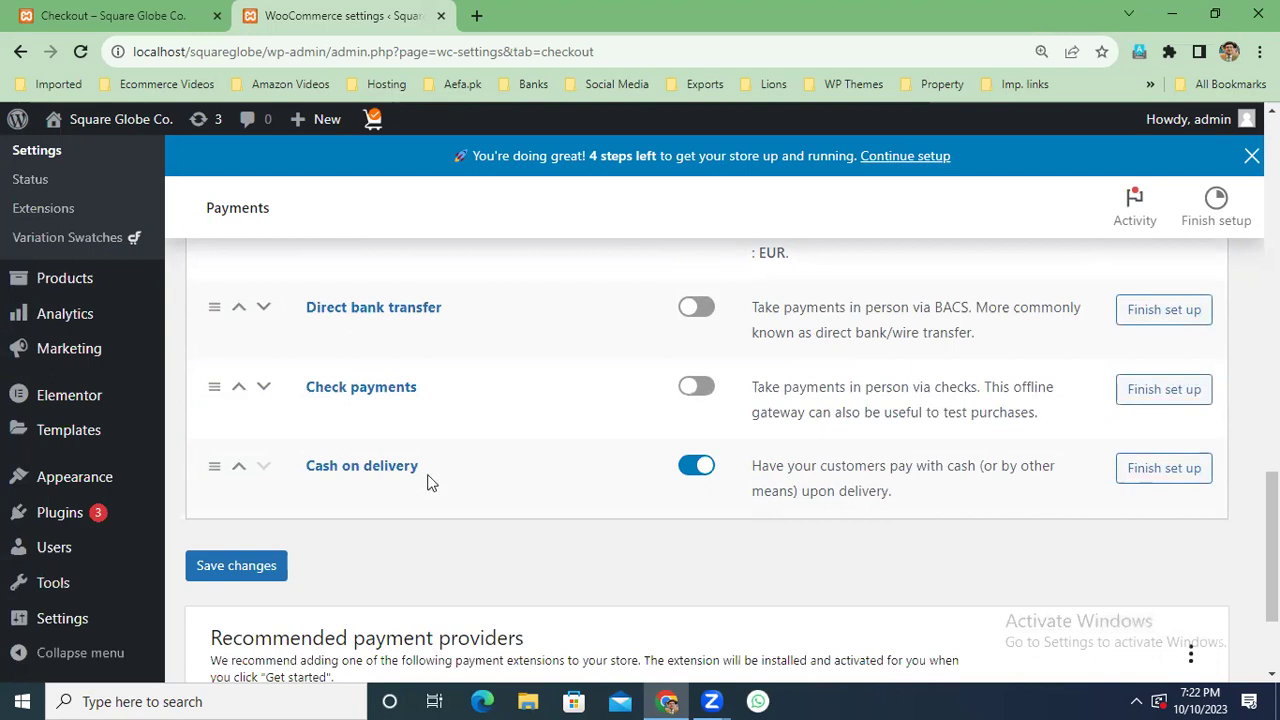
click(376, 468)
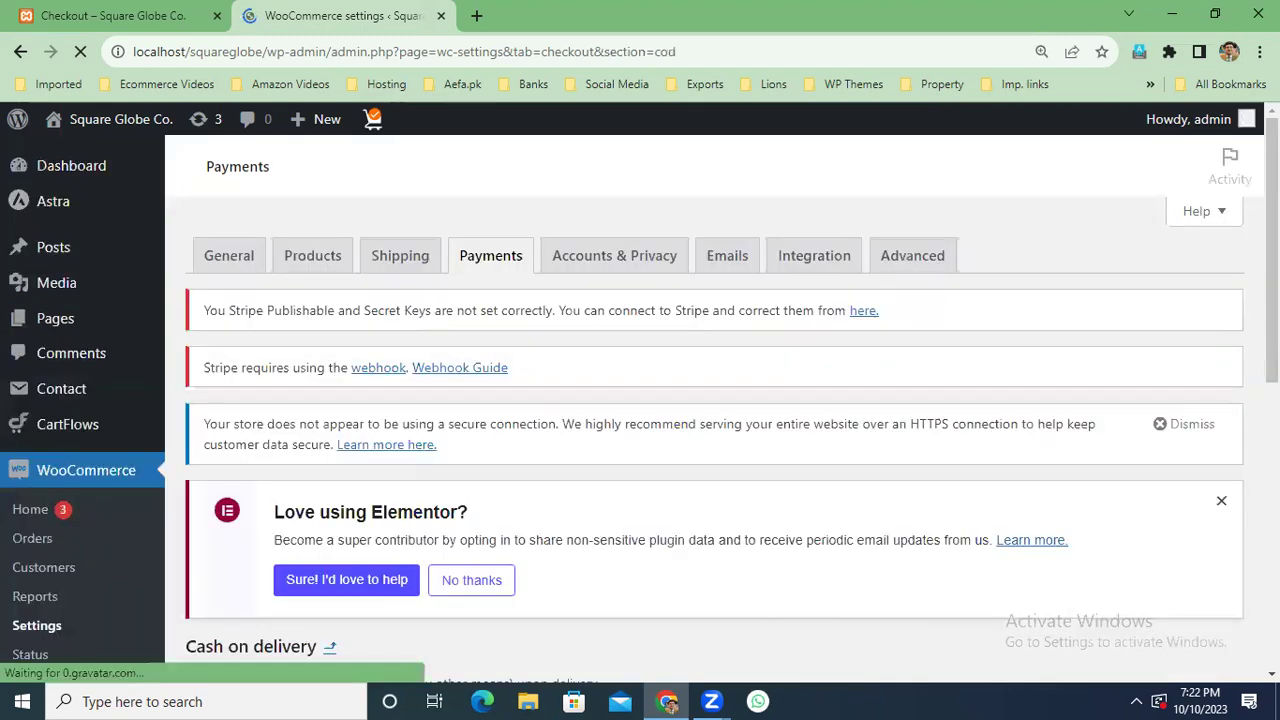
Save the Cash on delivery settings and switch back to the Checkout tab.
scroll(700, 400, down, 5)
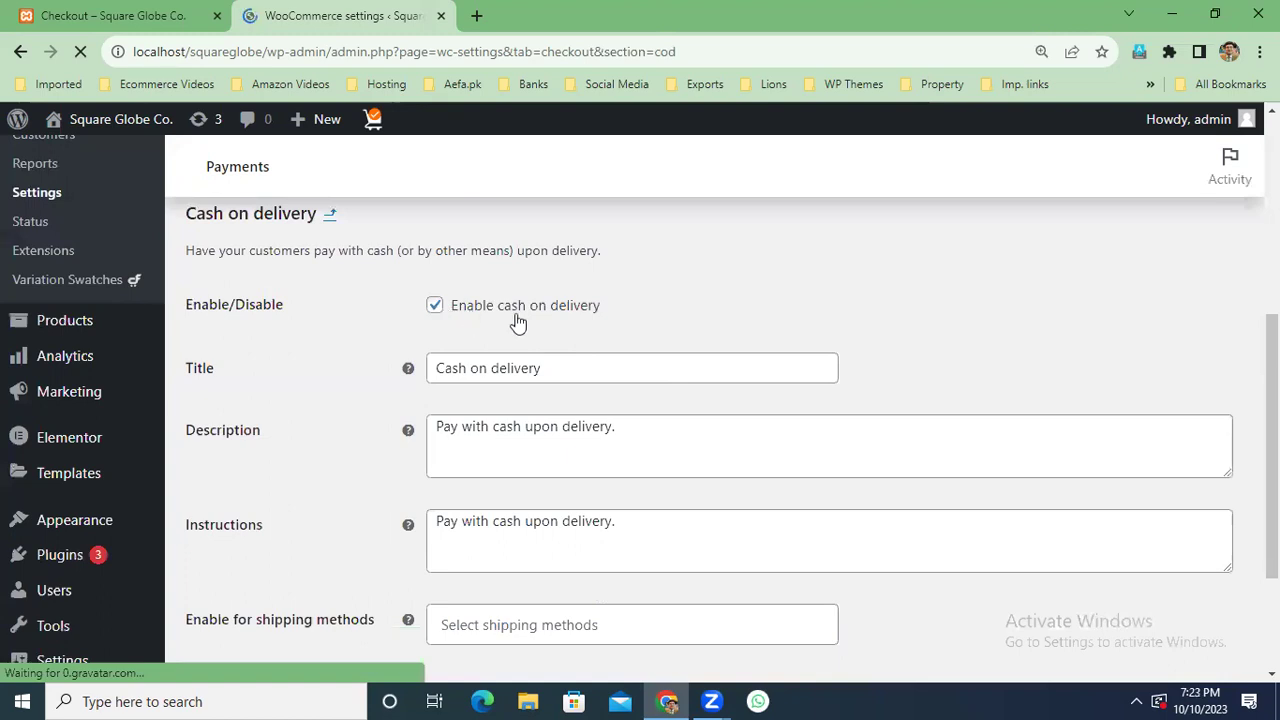
scroll(517, 322, down, 2)
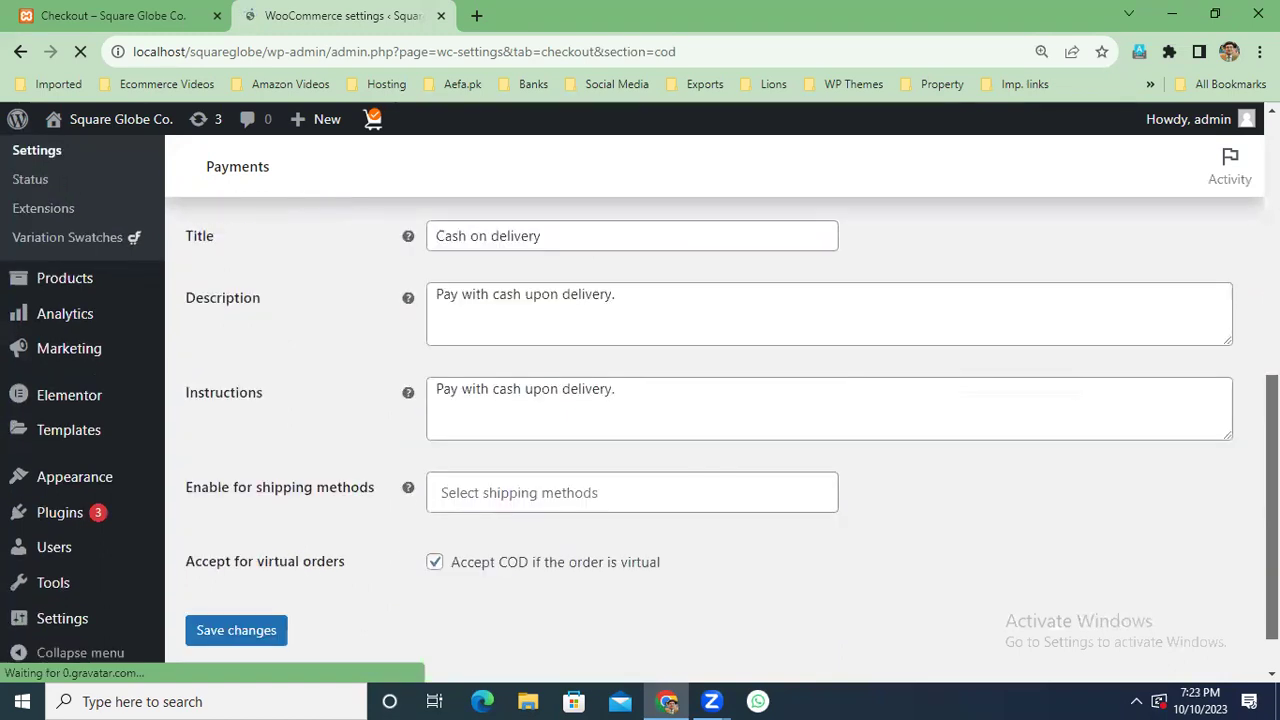
scroll(649, 434, down, 1)
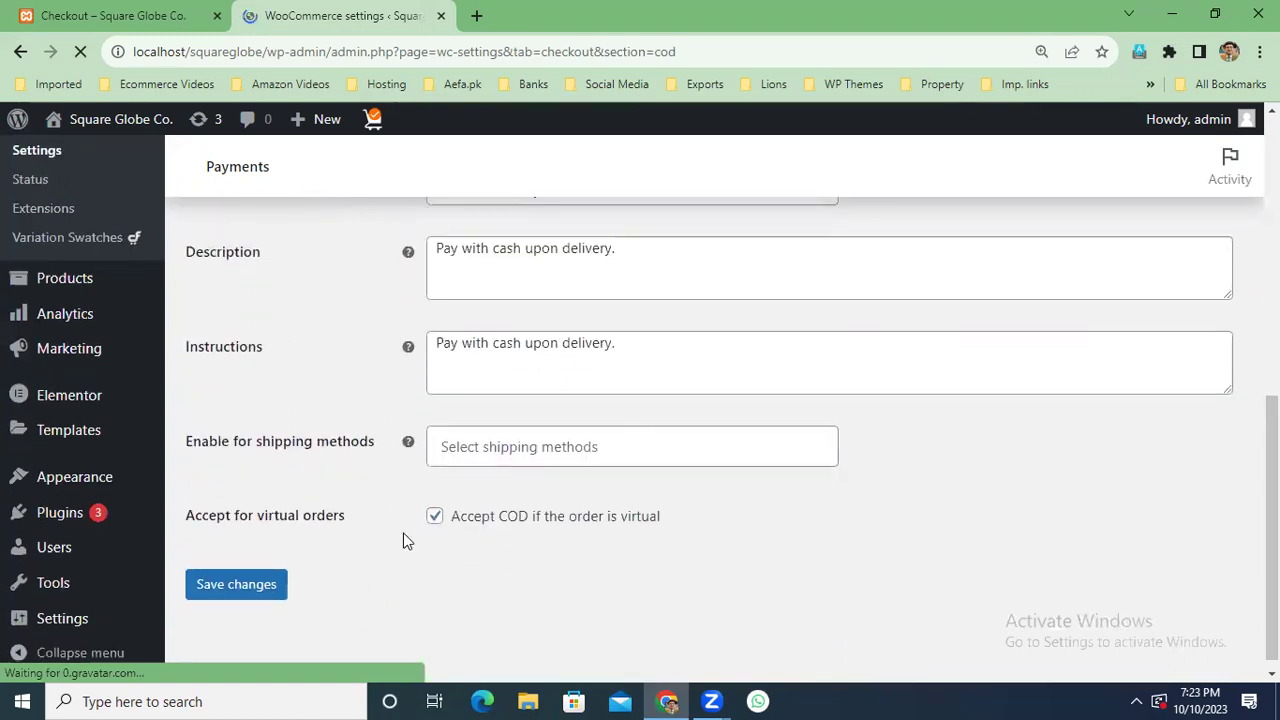
click(266, 592)
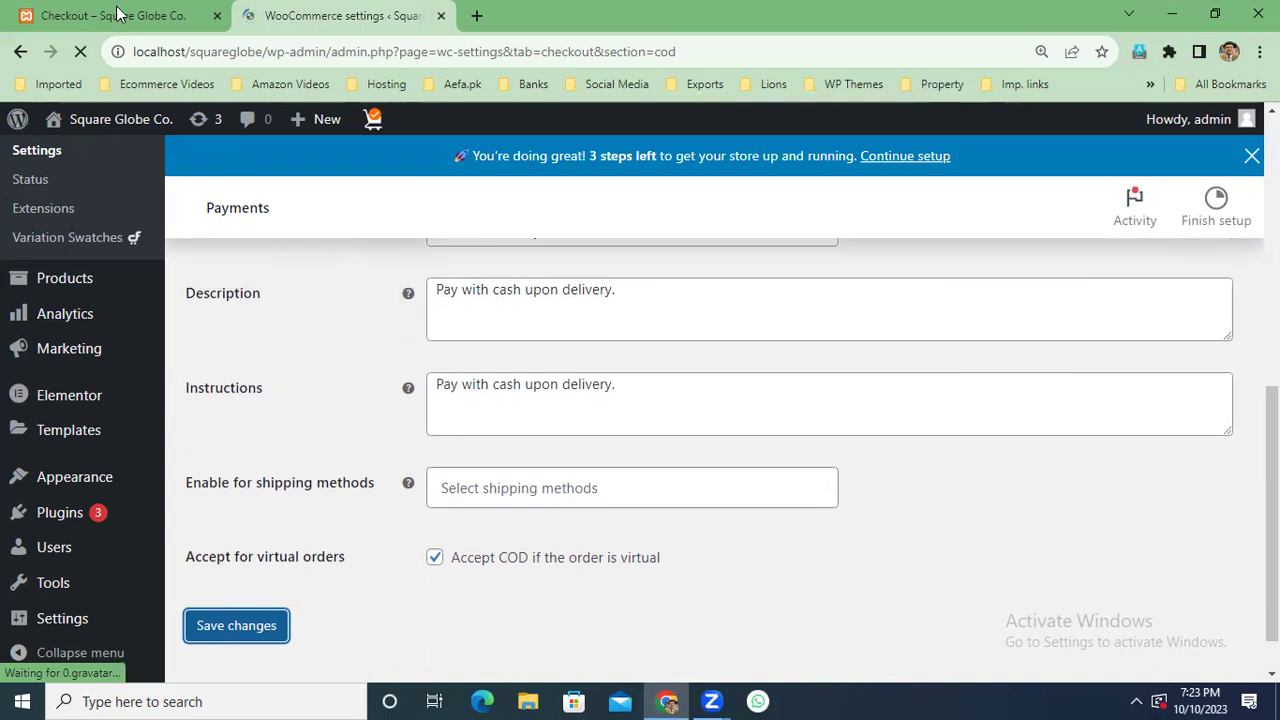
click(180, 15)
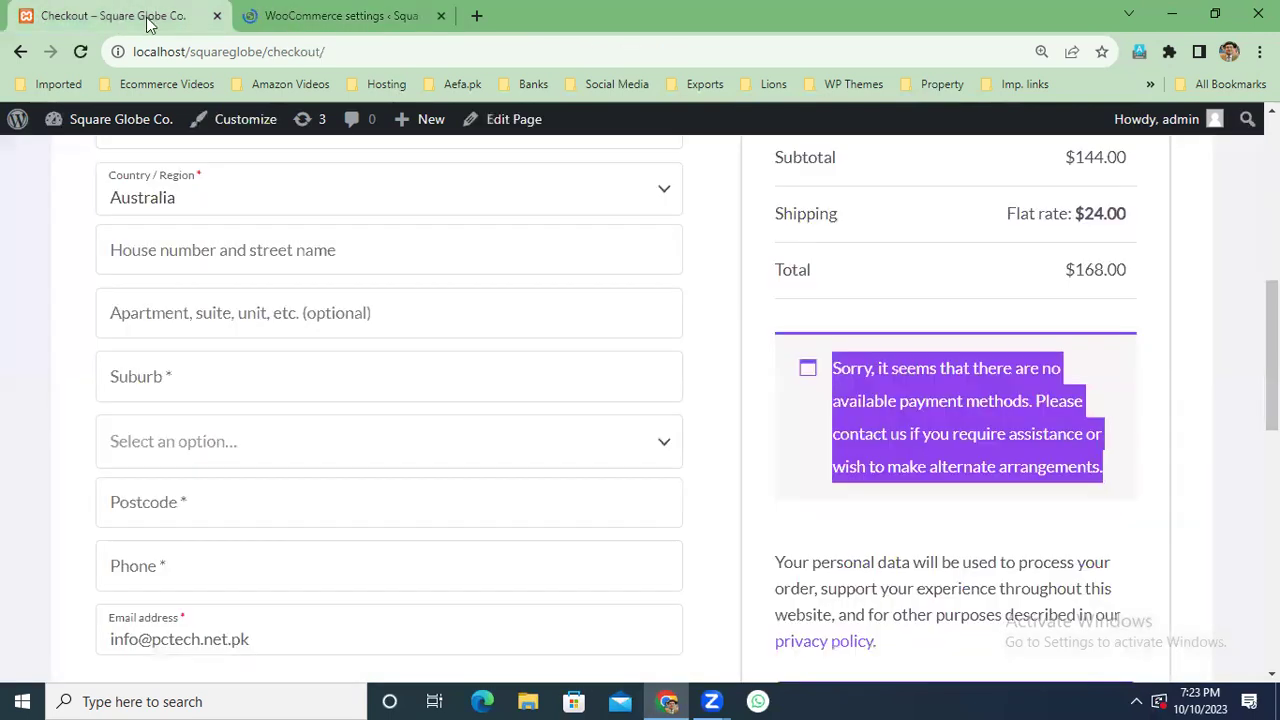
Reload the checkout page so Cash on delivery becomes available.
click(81, 51)
scroll(640, 408, up, 3)
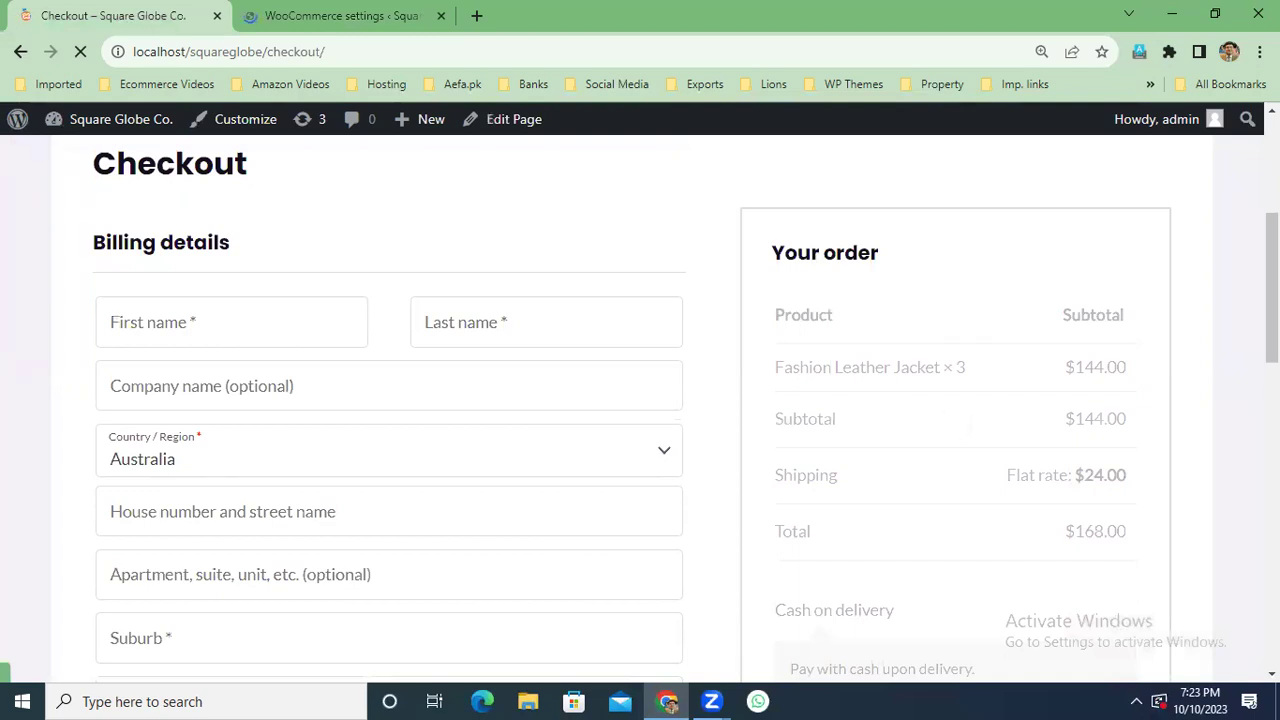
scroll(941, 419, down, 4)
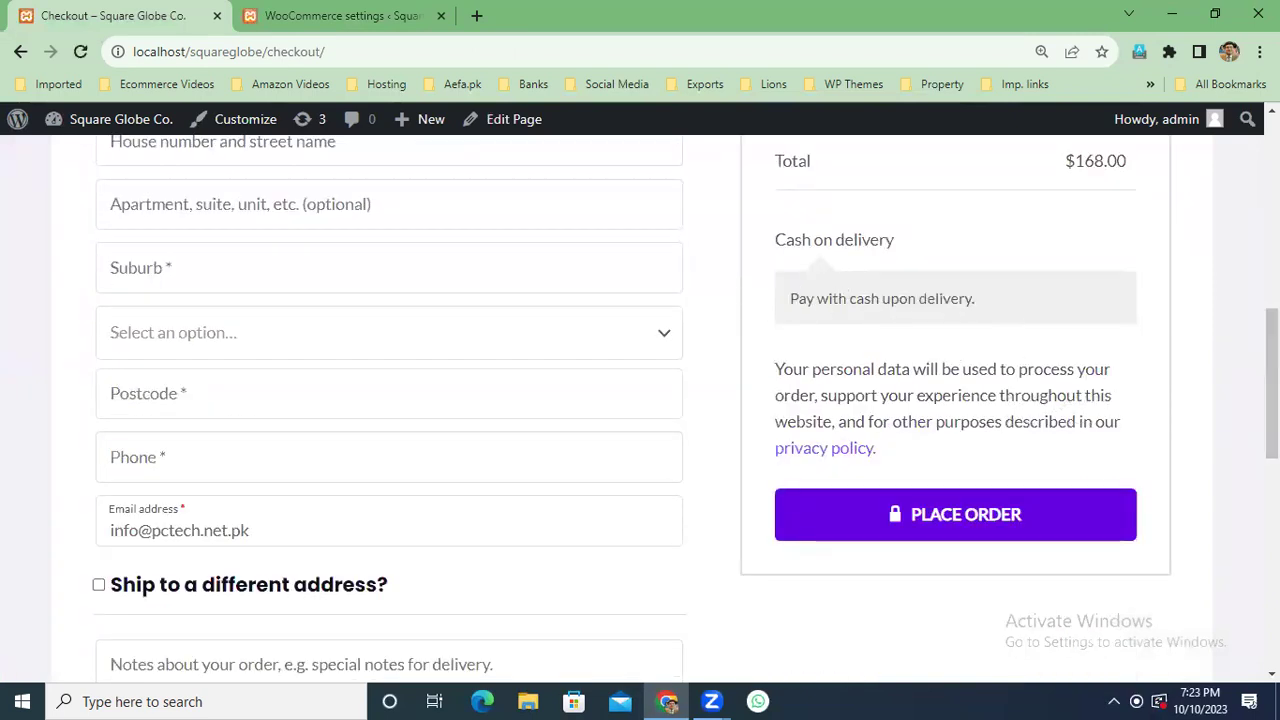
scroll(686, 409, up, 2)
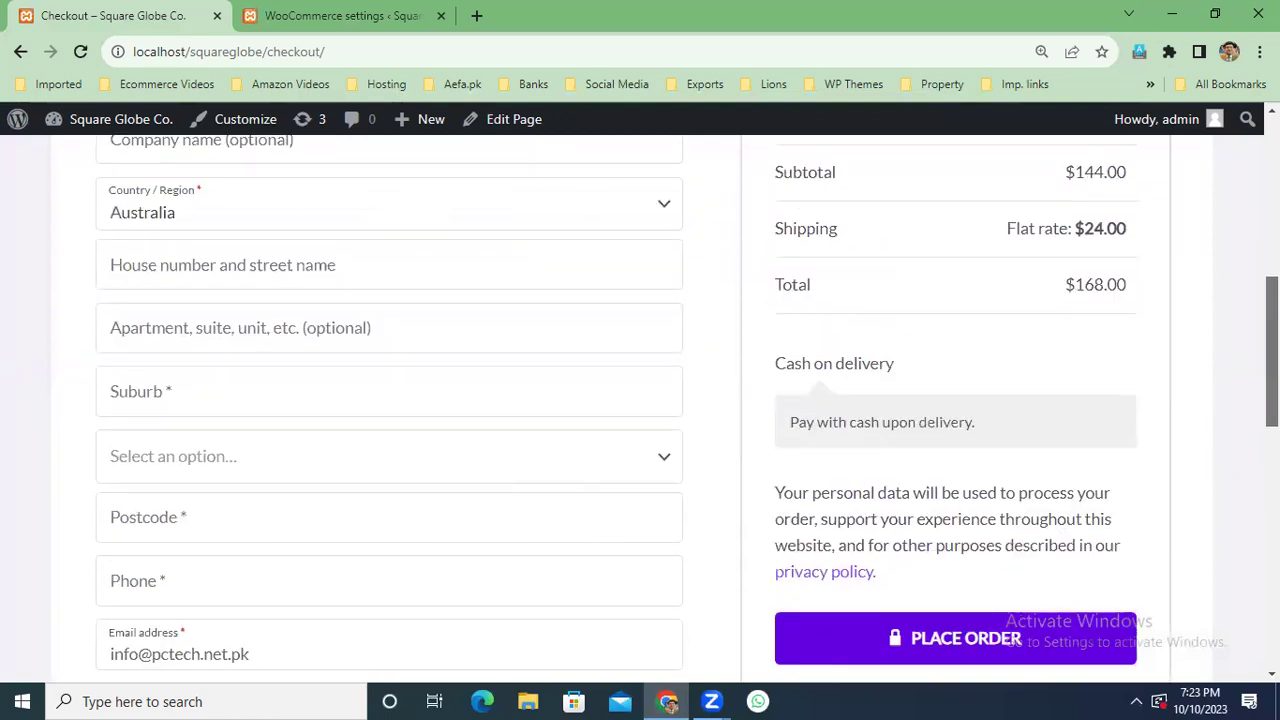
scroll(686, 409, up, 2)
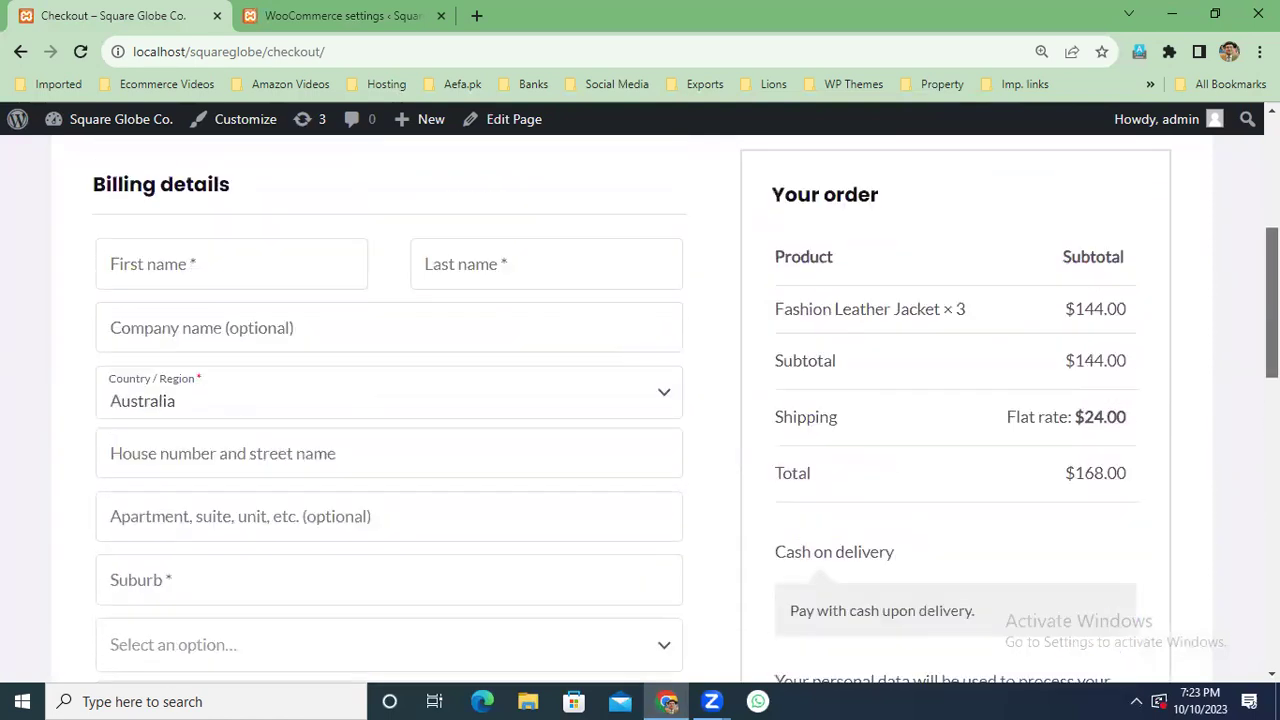
Fill the billing details from a saved address with Pakistan as the country.
click(264, 296)
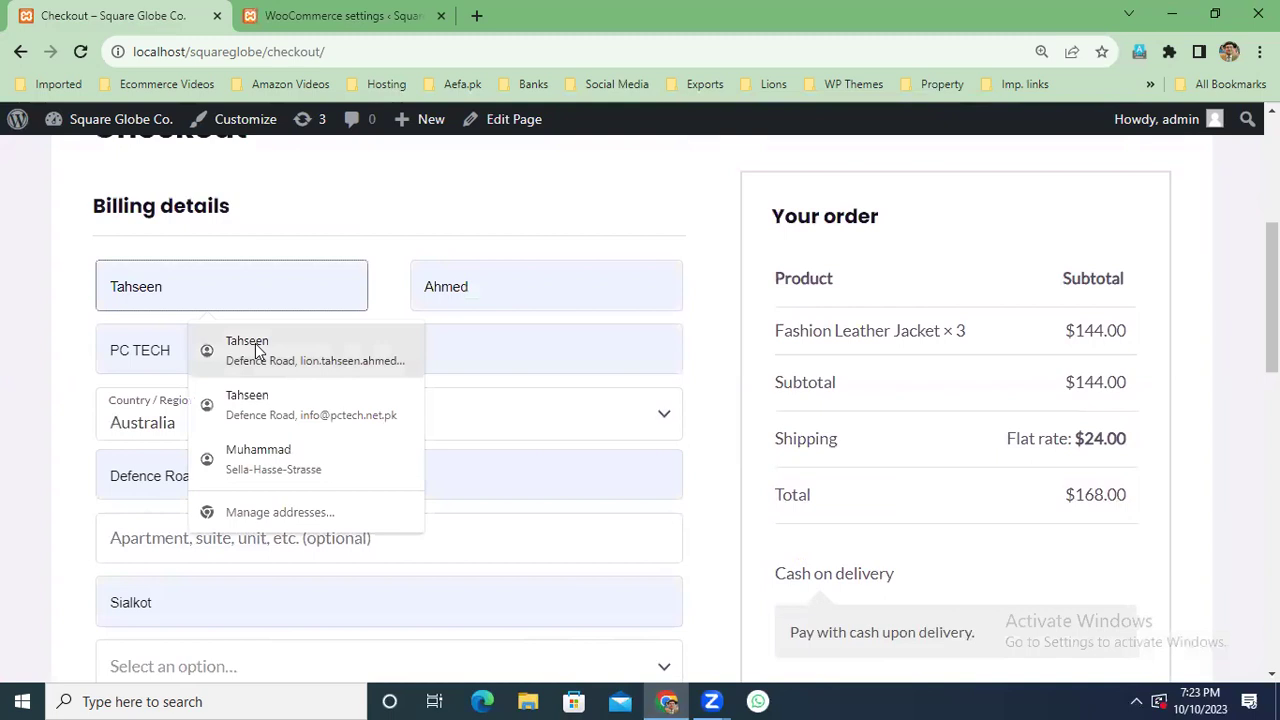
click(262, 350)
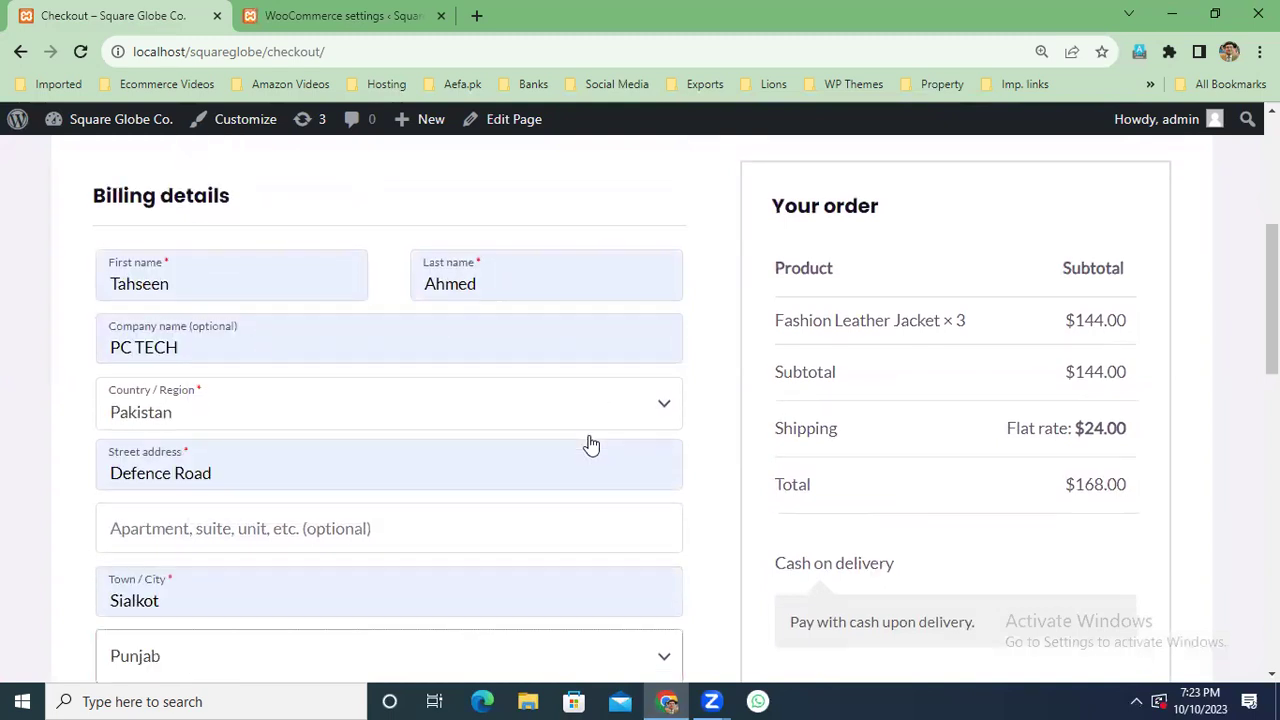
click(660, 417)
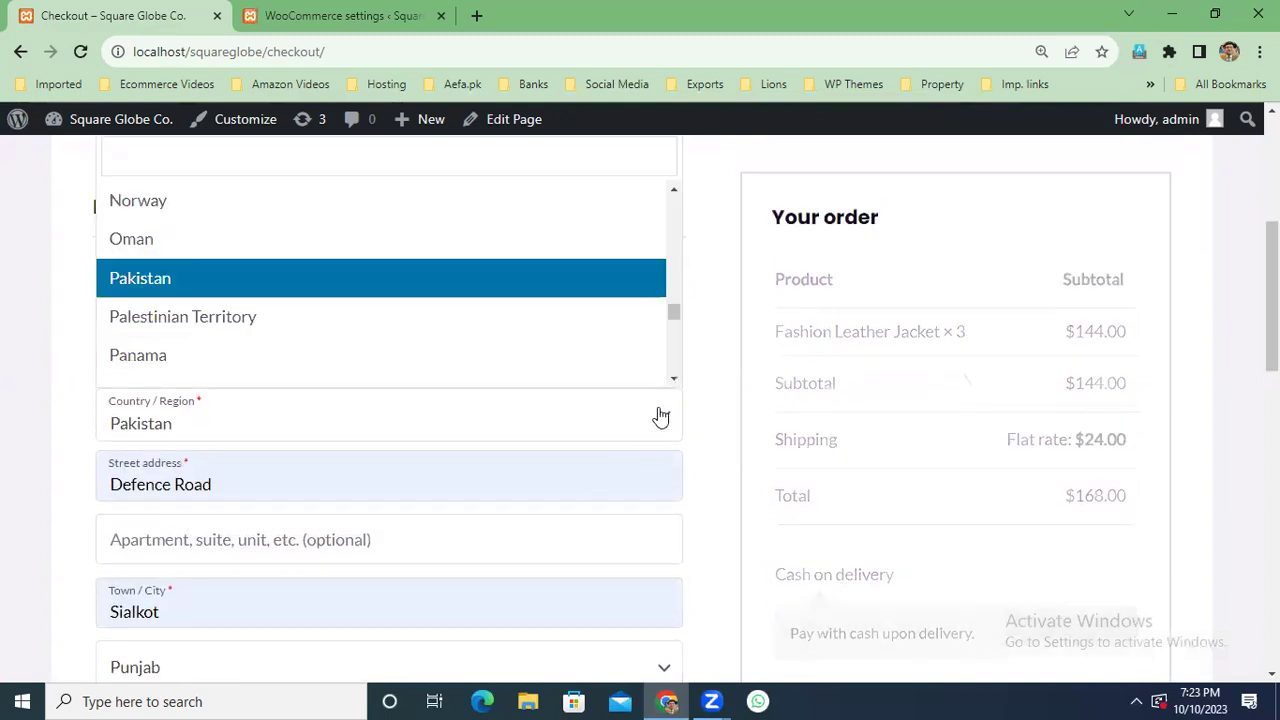
click(320, 273)
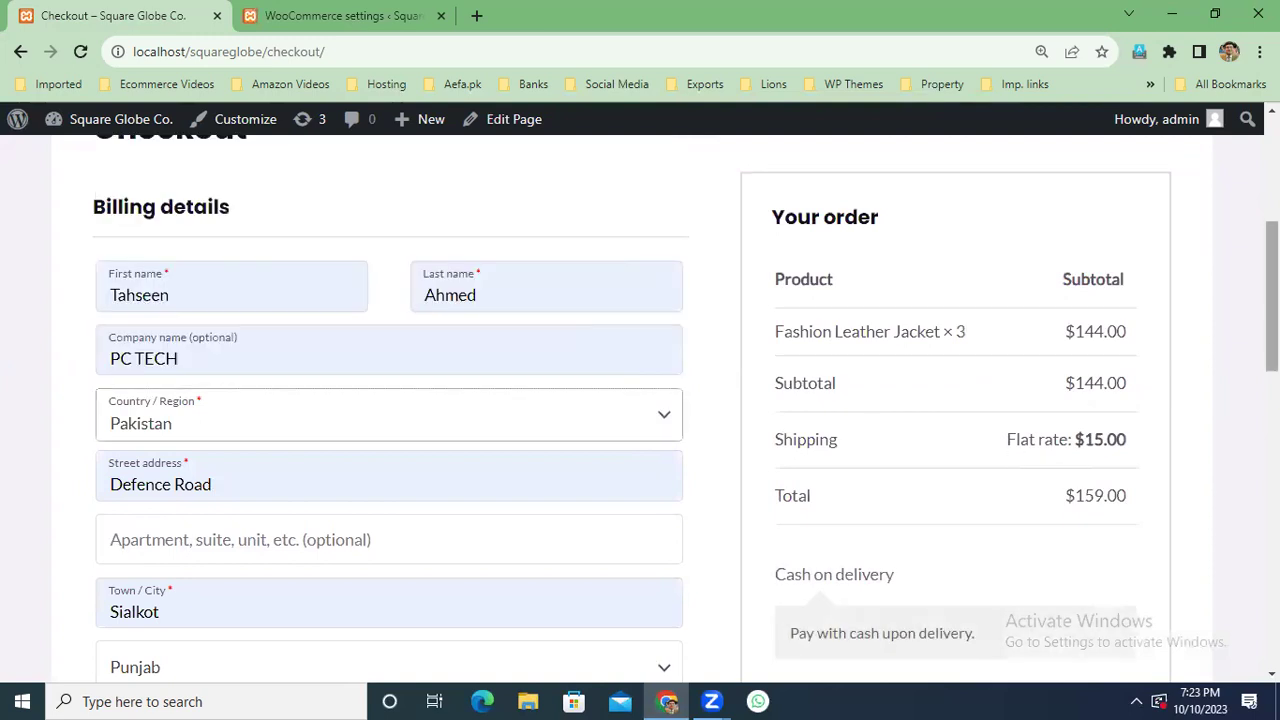
drag(1272, 300, 1272, 424)
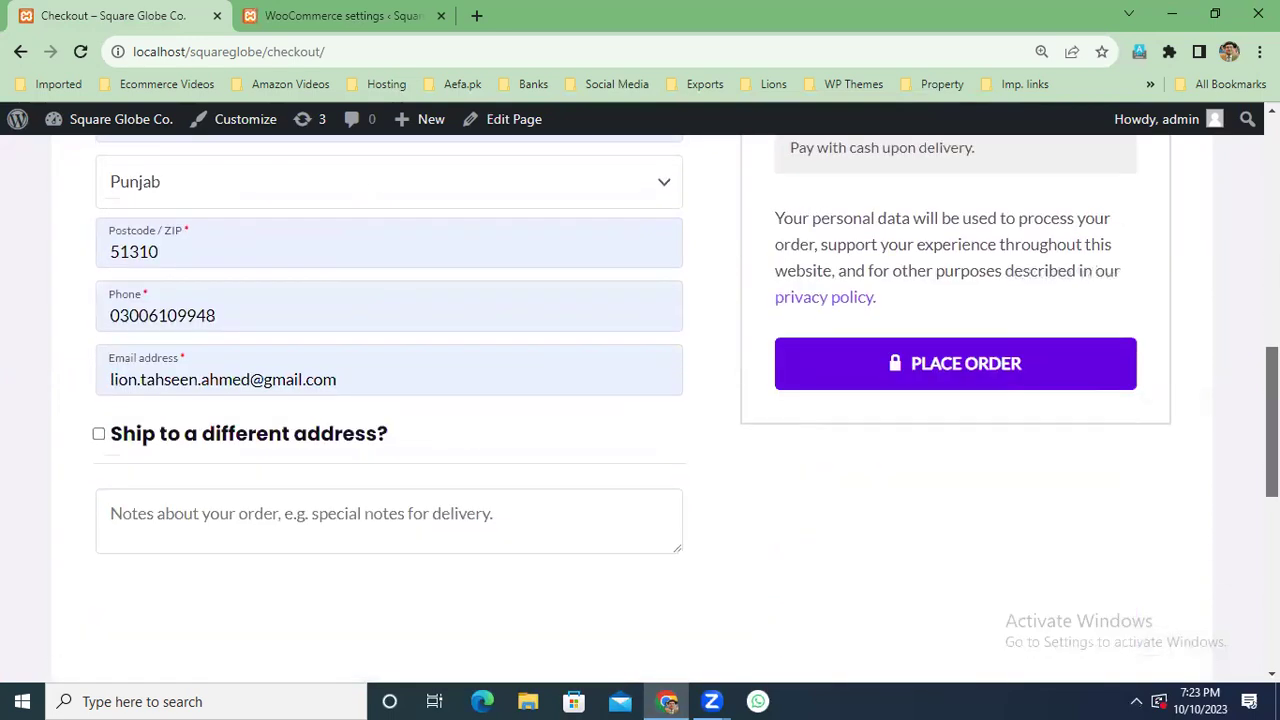
Place the test order using Cash on delivery.
click(994, 377)
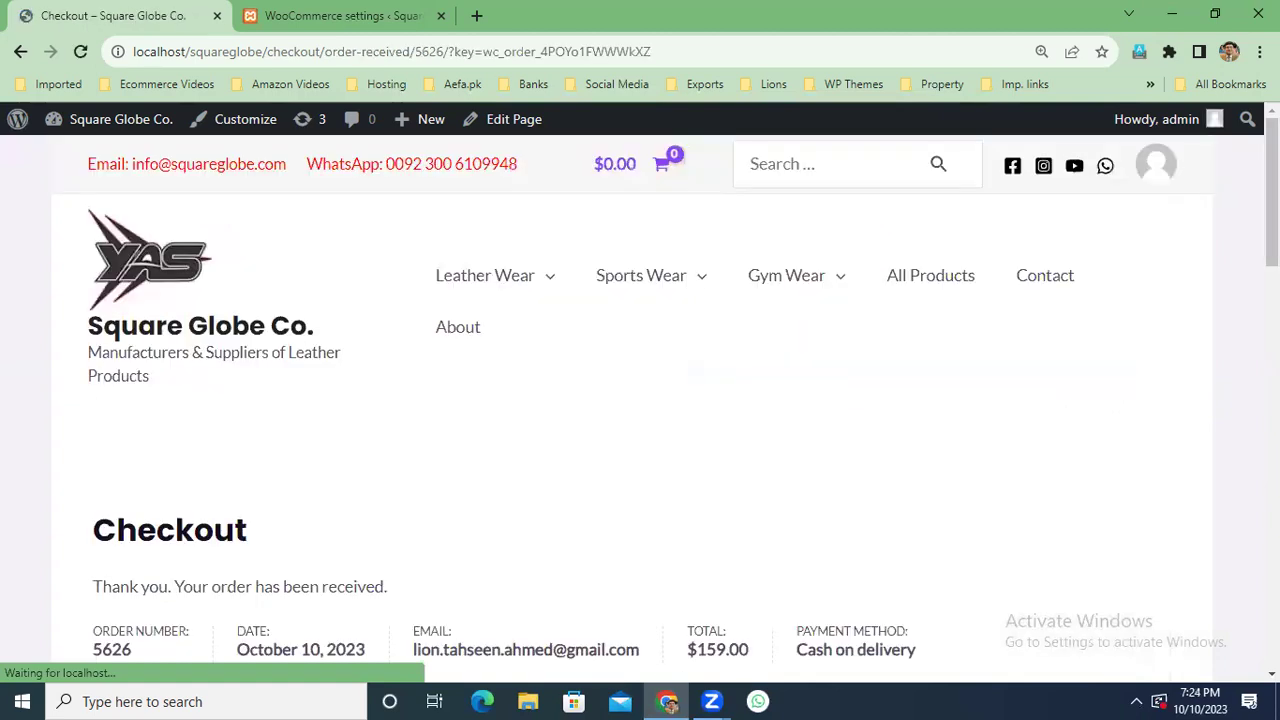
scroll(1270, 200, down, 5)
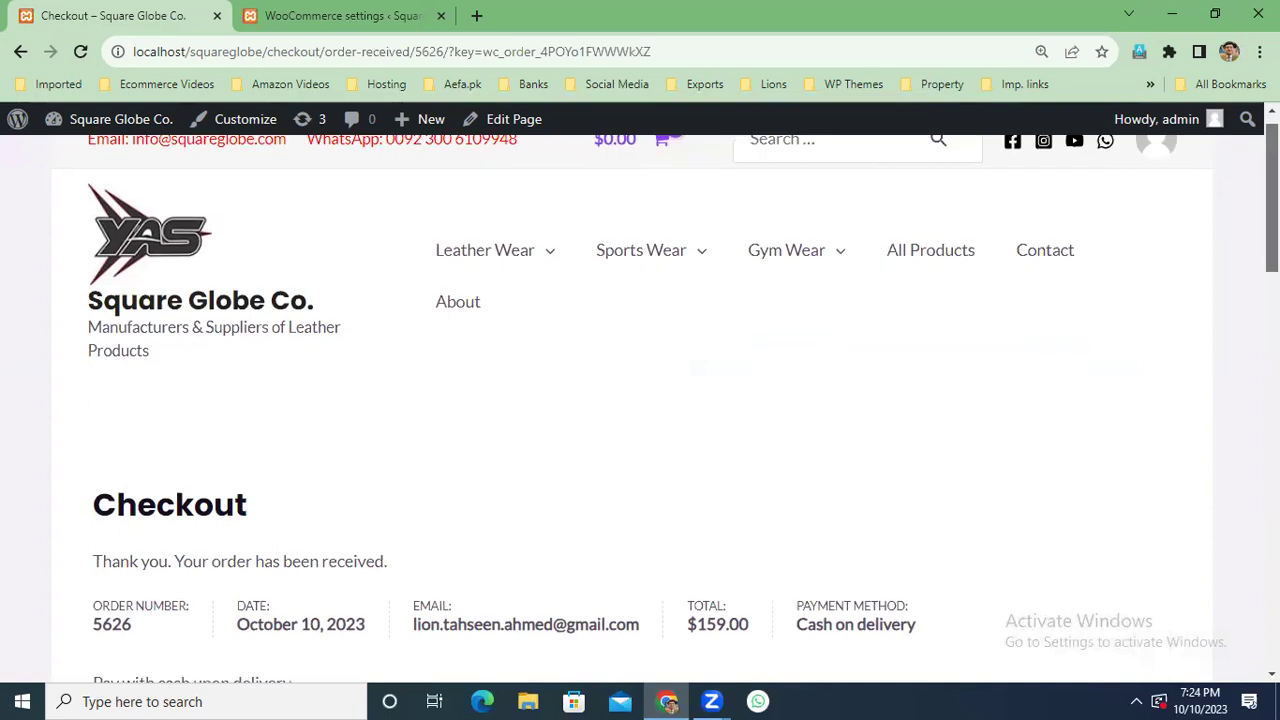
scroll(960, 257, up, 2)
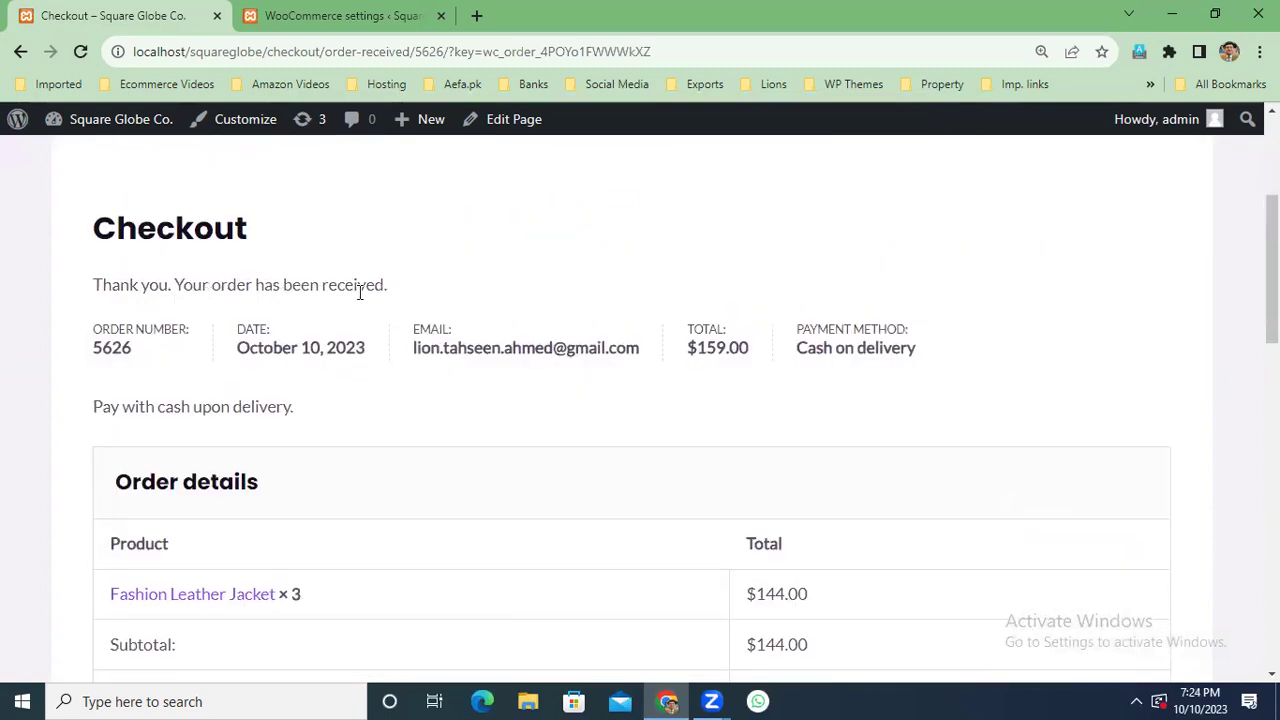
Highlight the order number, date, customer e-mail, $159.00 total and Cash on delivery method.
drag(131, 348, 93, 349)
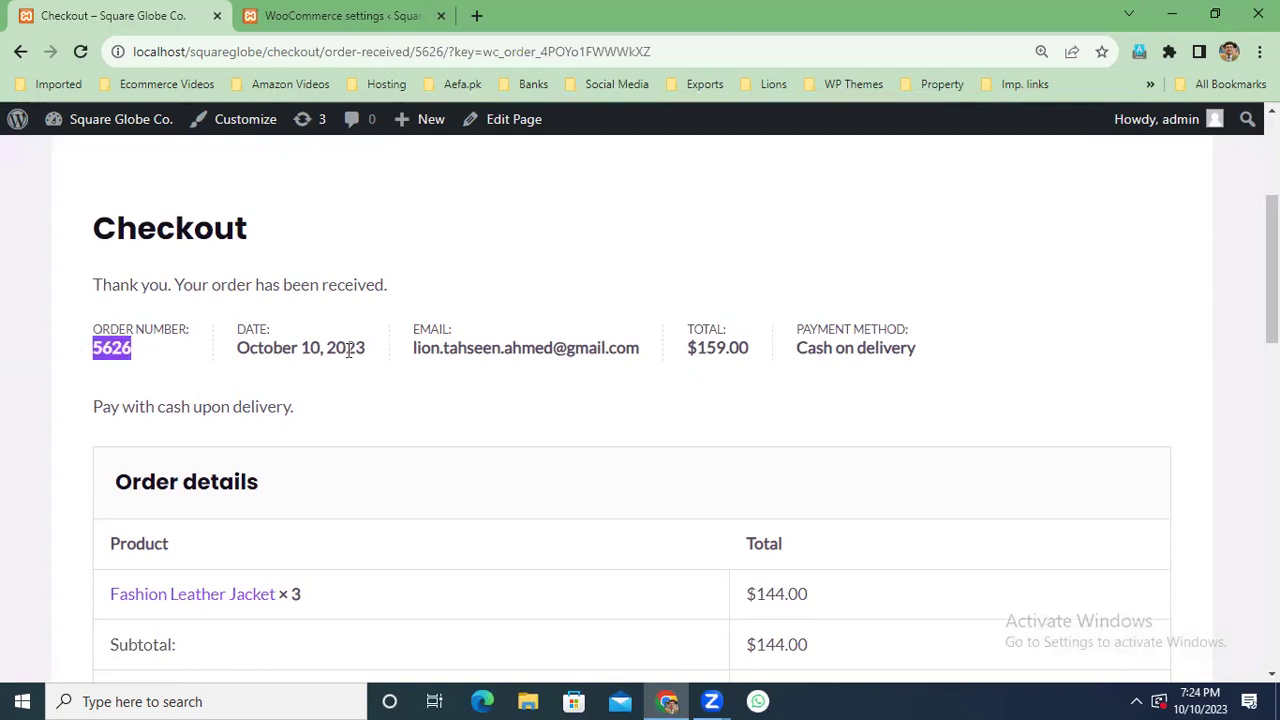
drag(375, 348, 236, 348)
drag(643, 351, 409, 350)
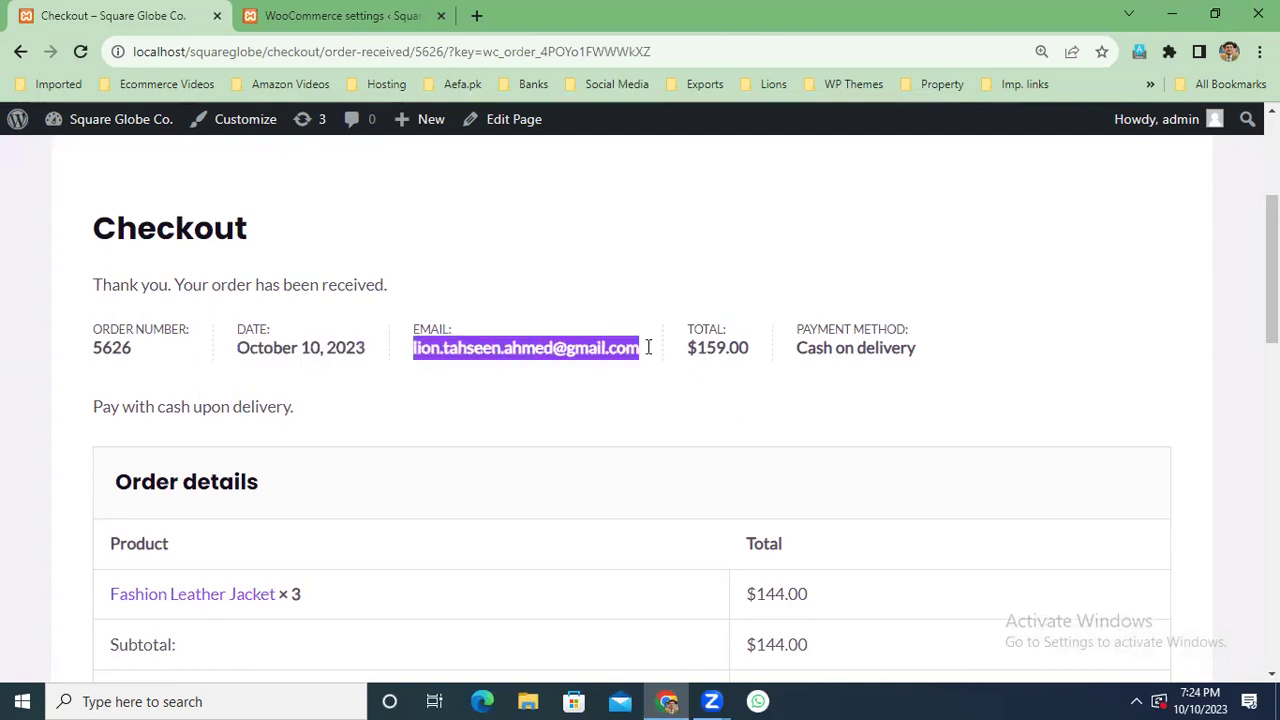
drag(757, 345, 679, 346)
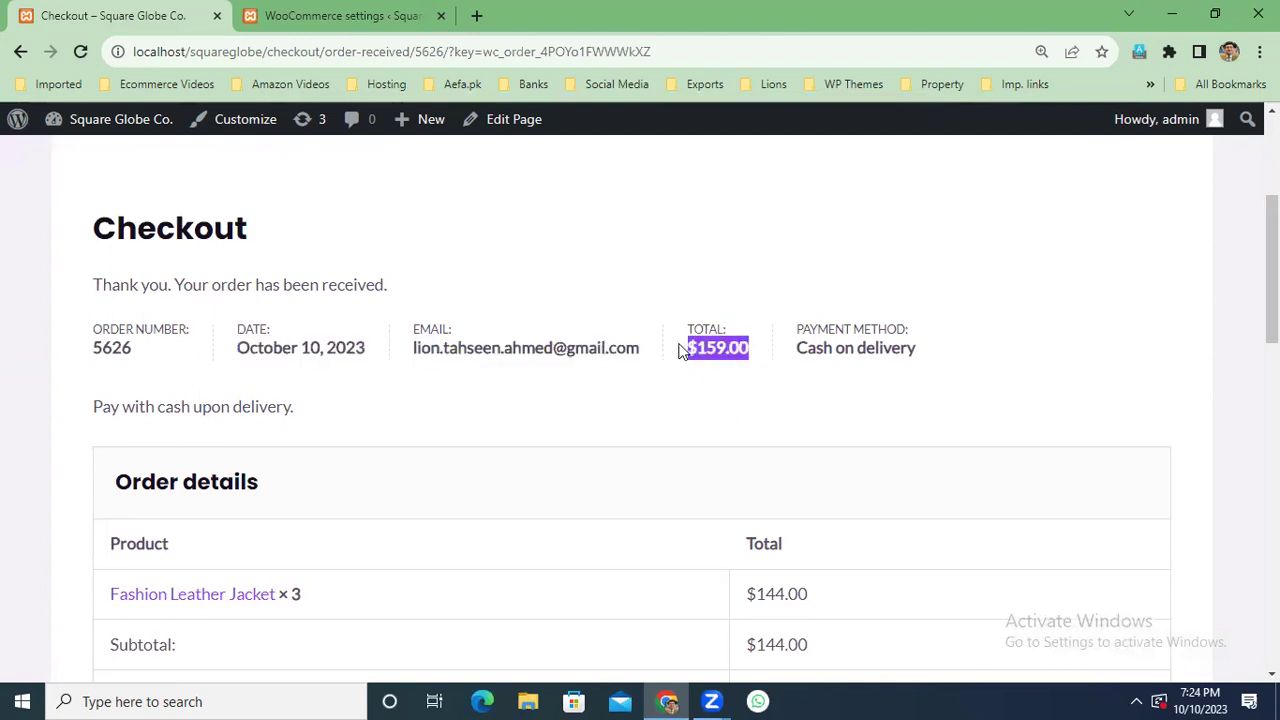
drag(926, 350, 792, 354)
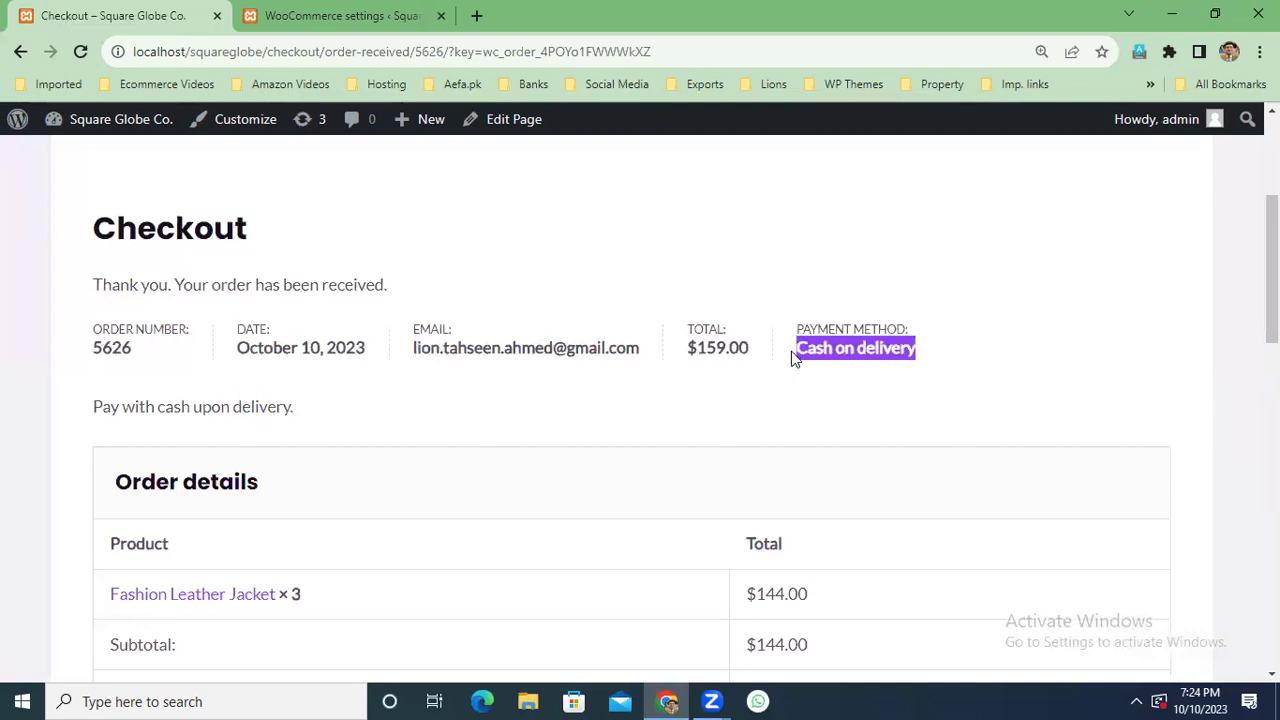
Scroll through the rest of the order-received page, then return to the WooCommerce settings tab.
scroll(236, 268, down, 3)
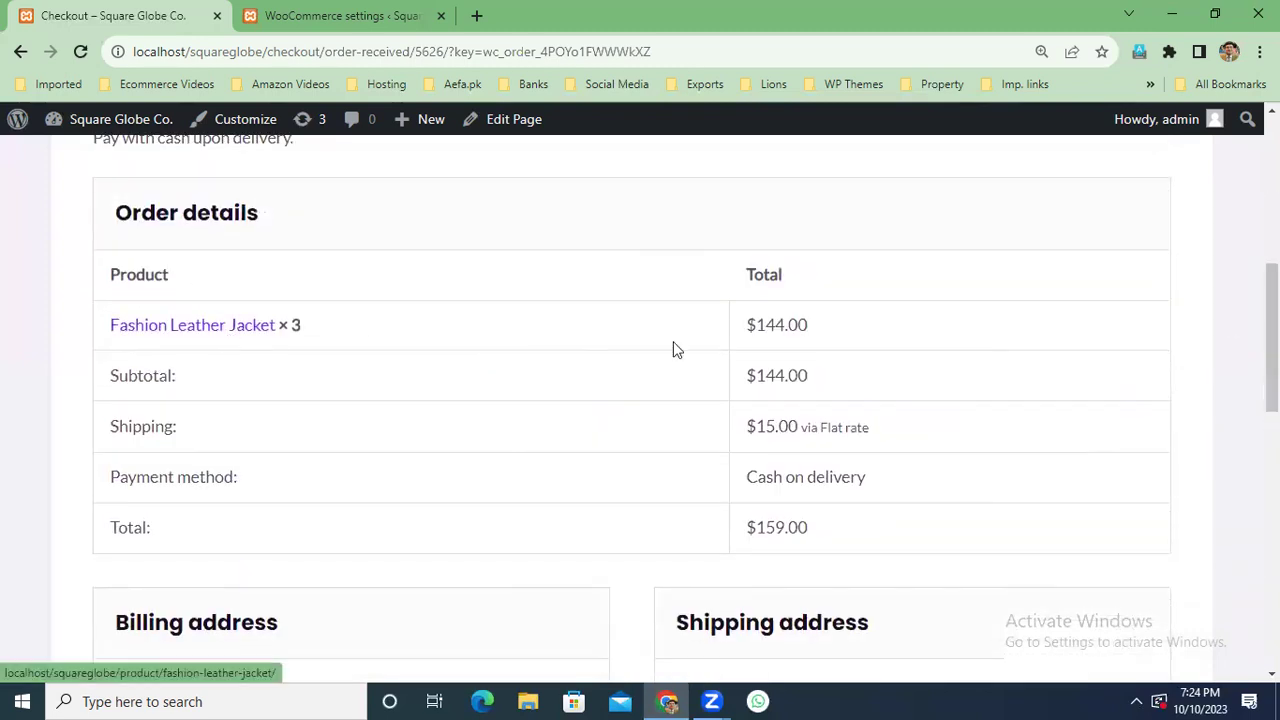
scroll(1272, 340, down, 1)
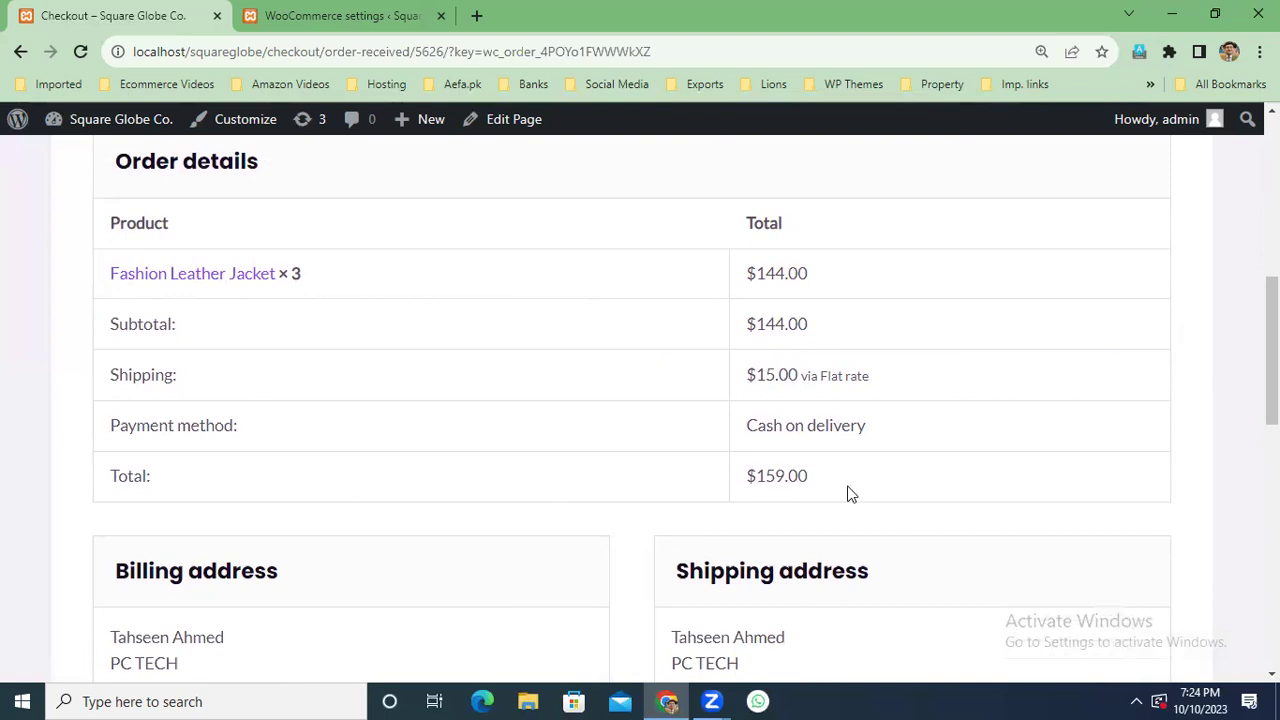
scroll(608, 417, down, 4)
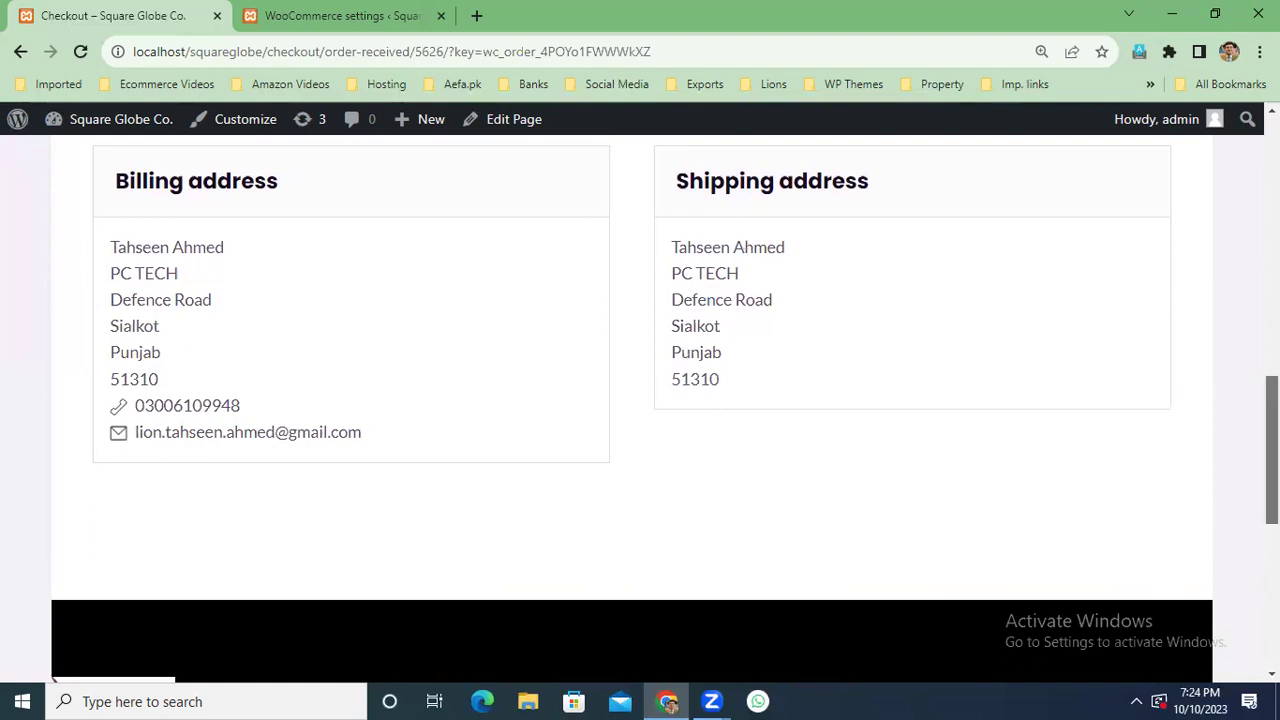
scroll(640, 410, down, 2)
scroll(640, 410, up, 6)
scroll(510, 412, up, 4)
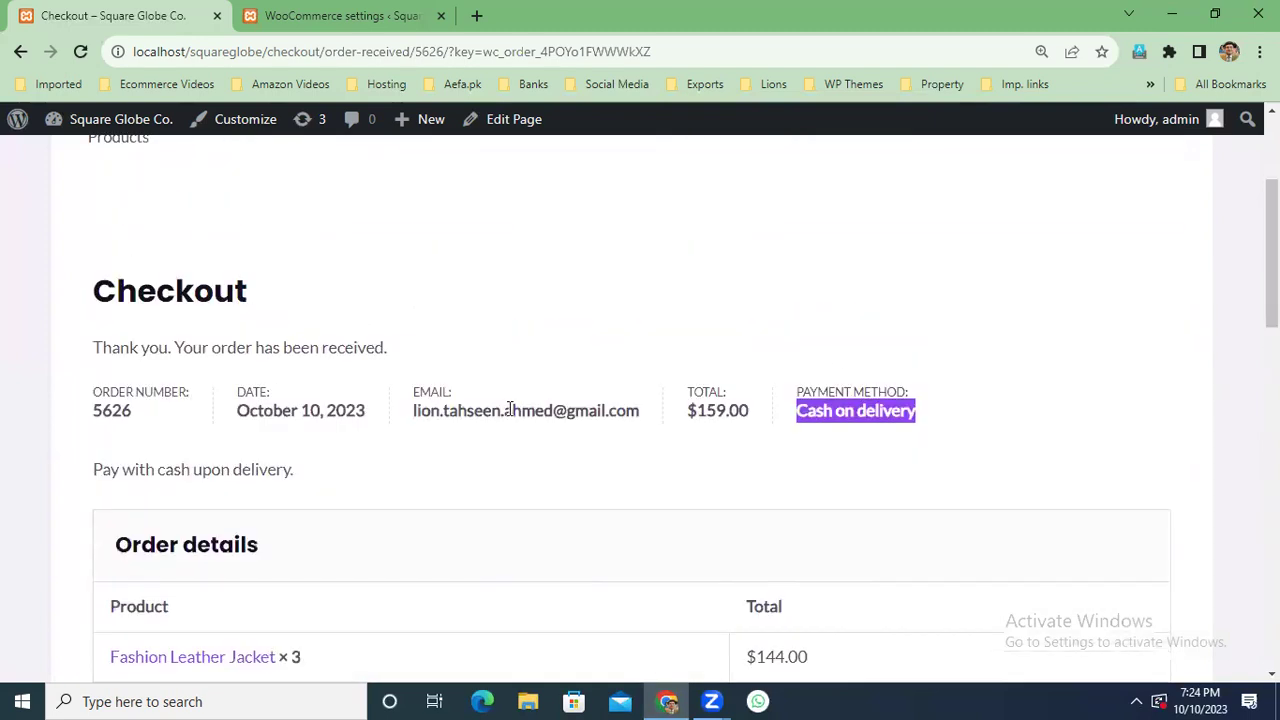
click(340, 15)
Open Gmail from the bookmarks in a new tab and switch to the second Google account.
click(476, 18)
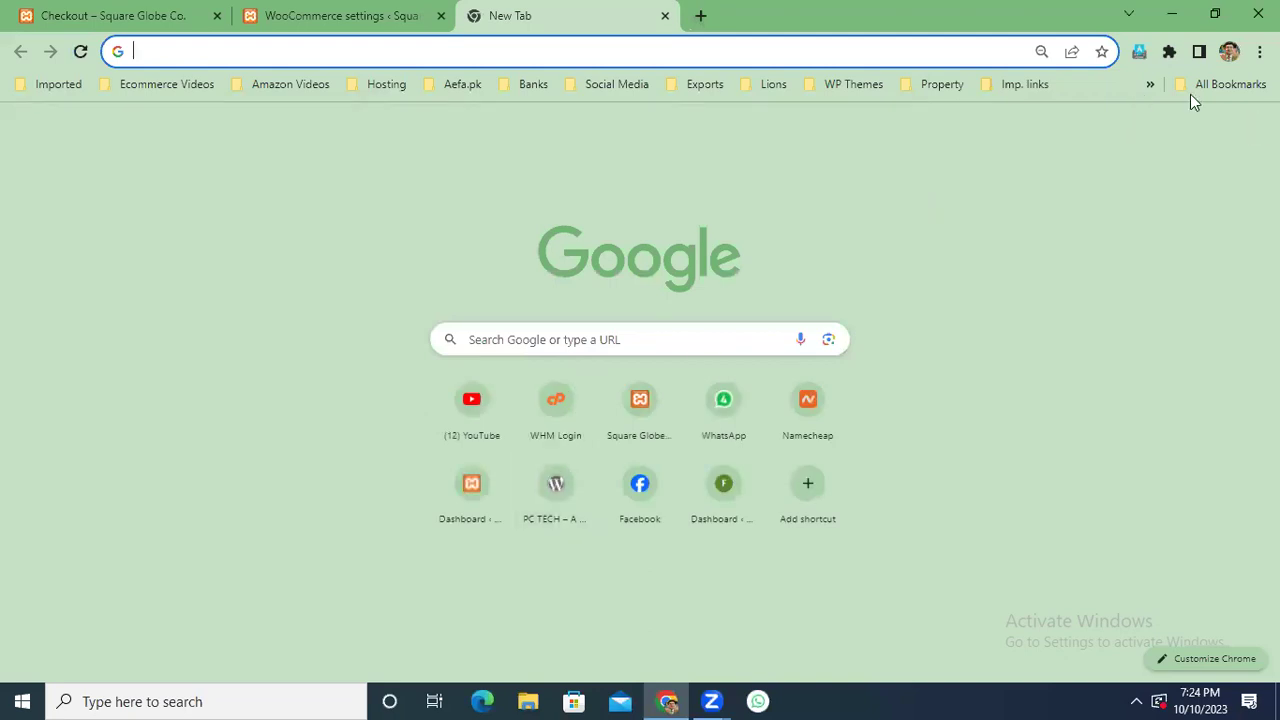
click(1151, 85)
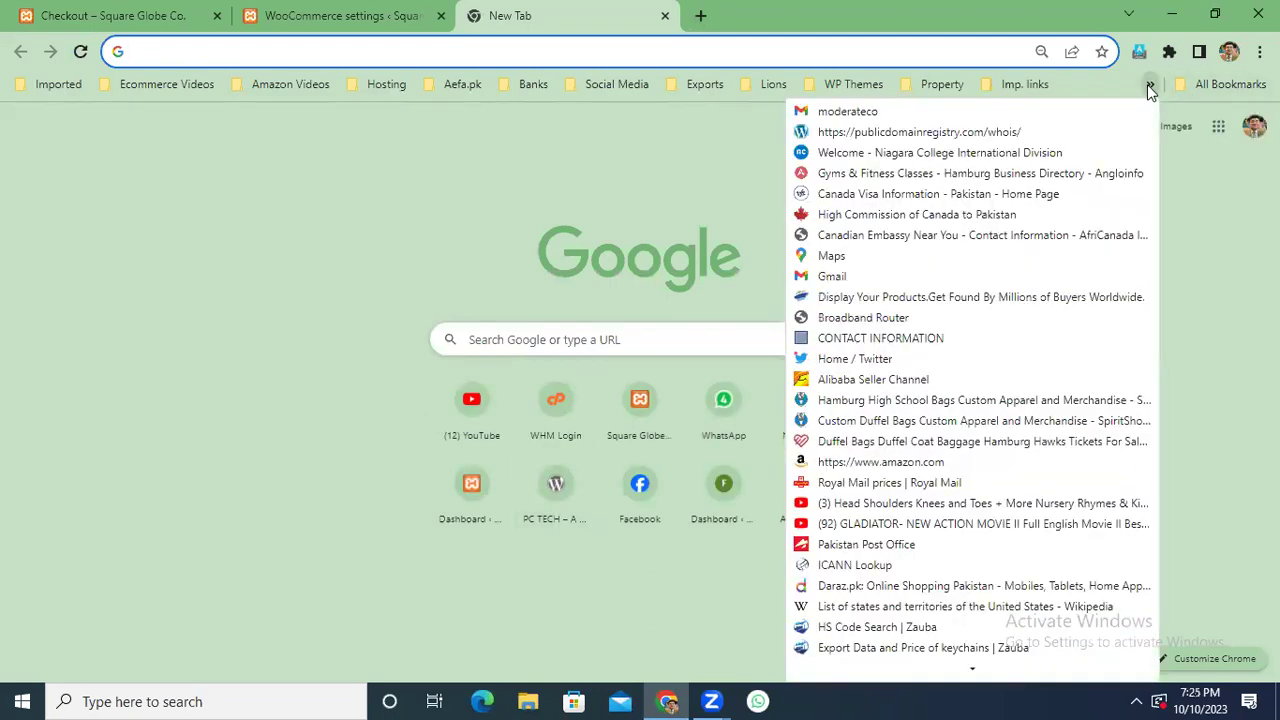
click(870, 111)
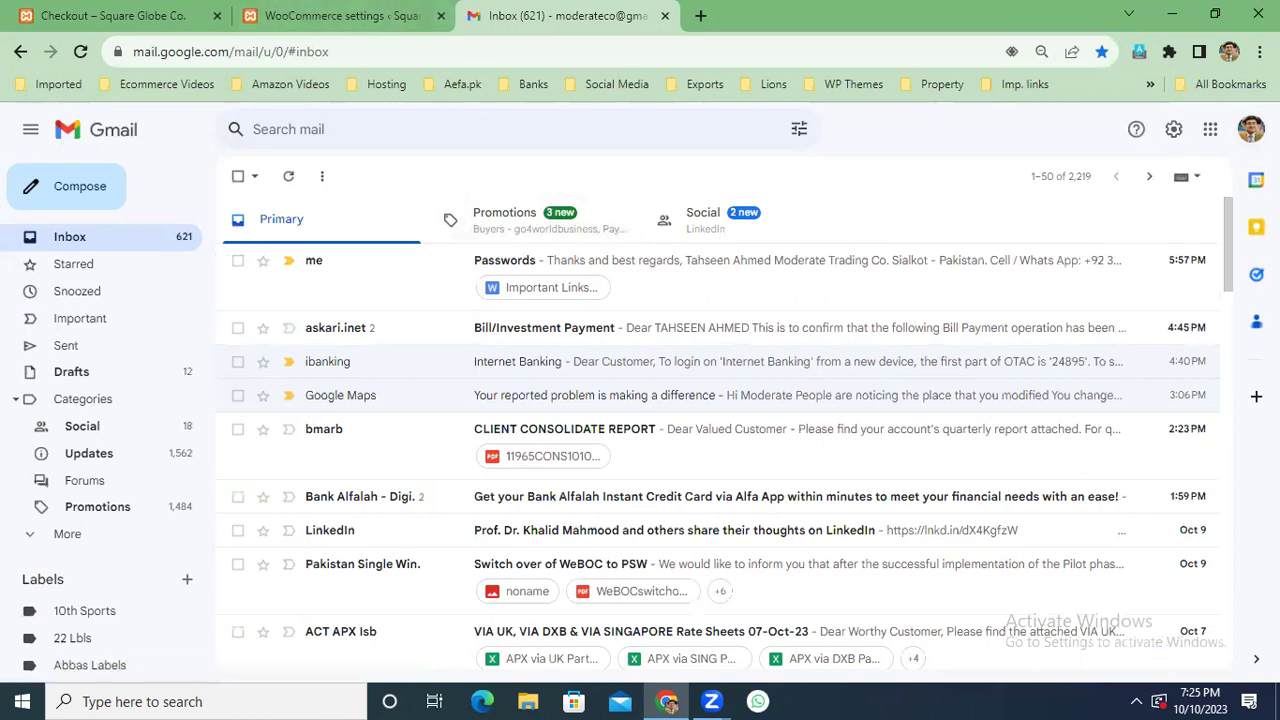
click(1250, 129)
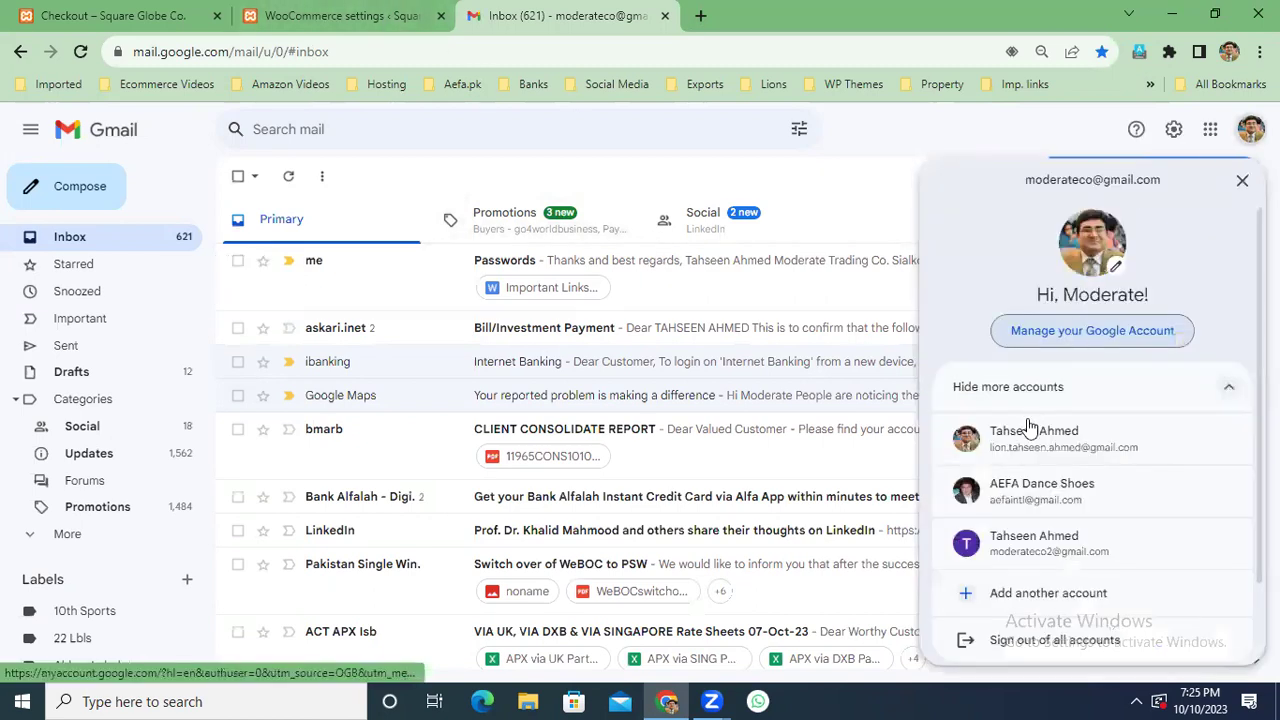
click(1030, 432)
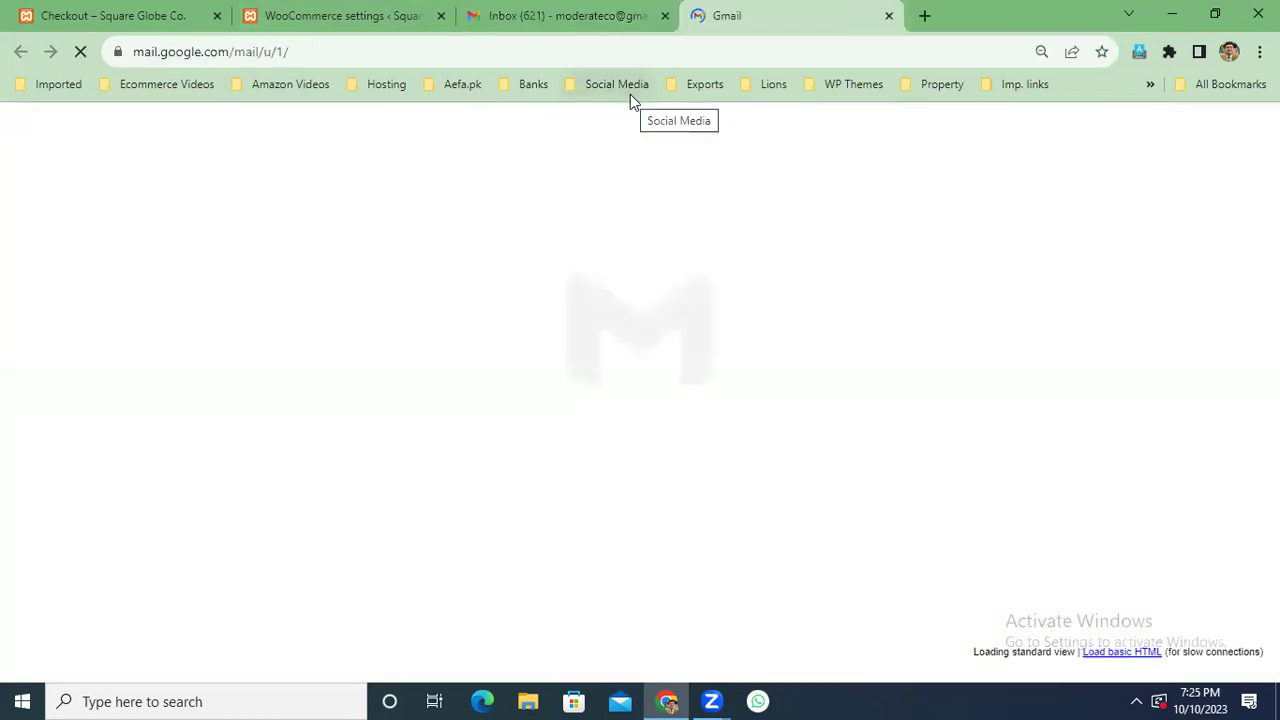
Go from the order-received page to the store's admin Dashboard.
click(147, 14)
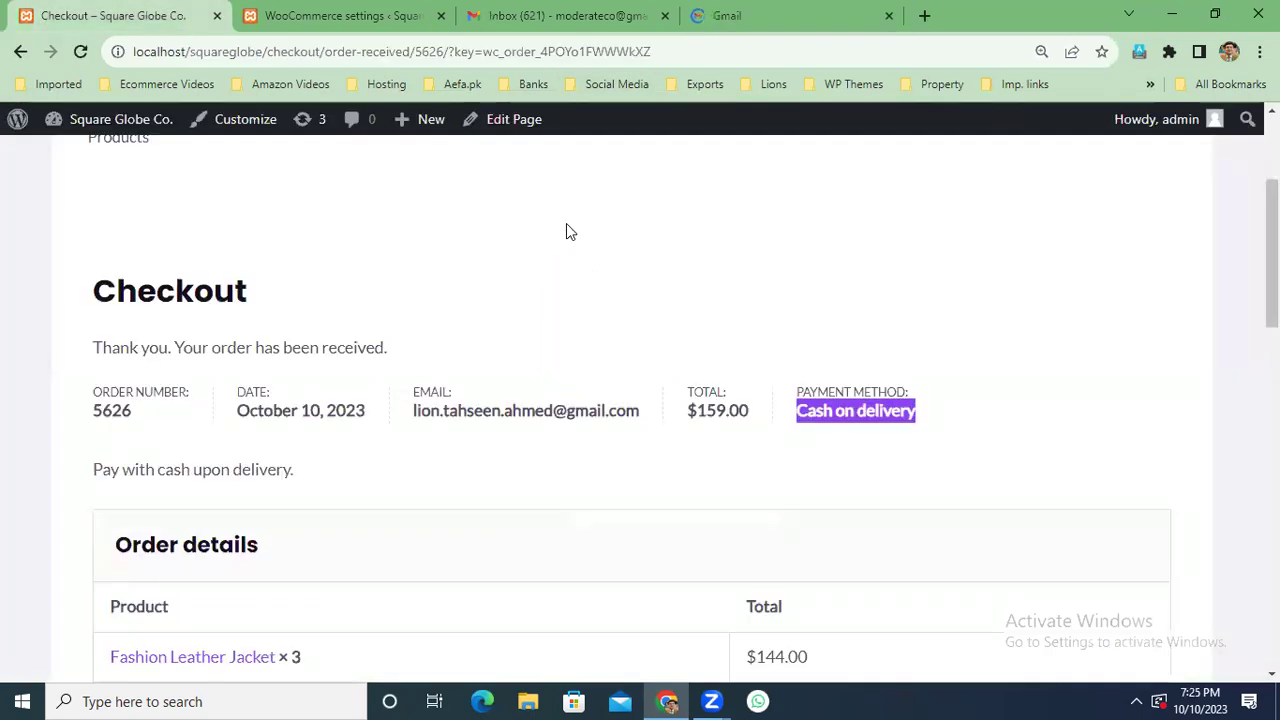
mouse_move(127, 125)
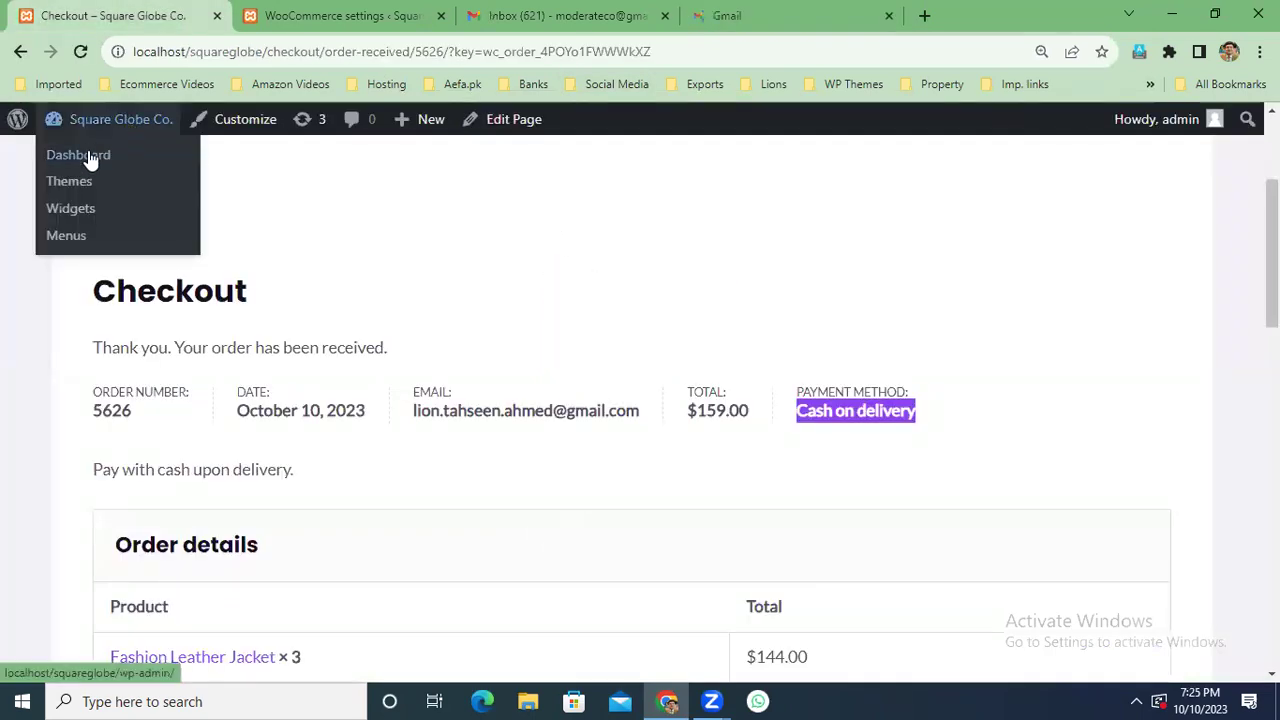
click(92, 158)
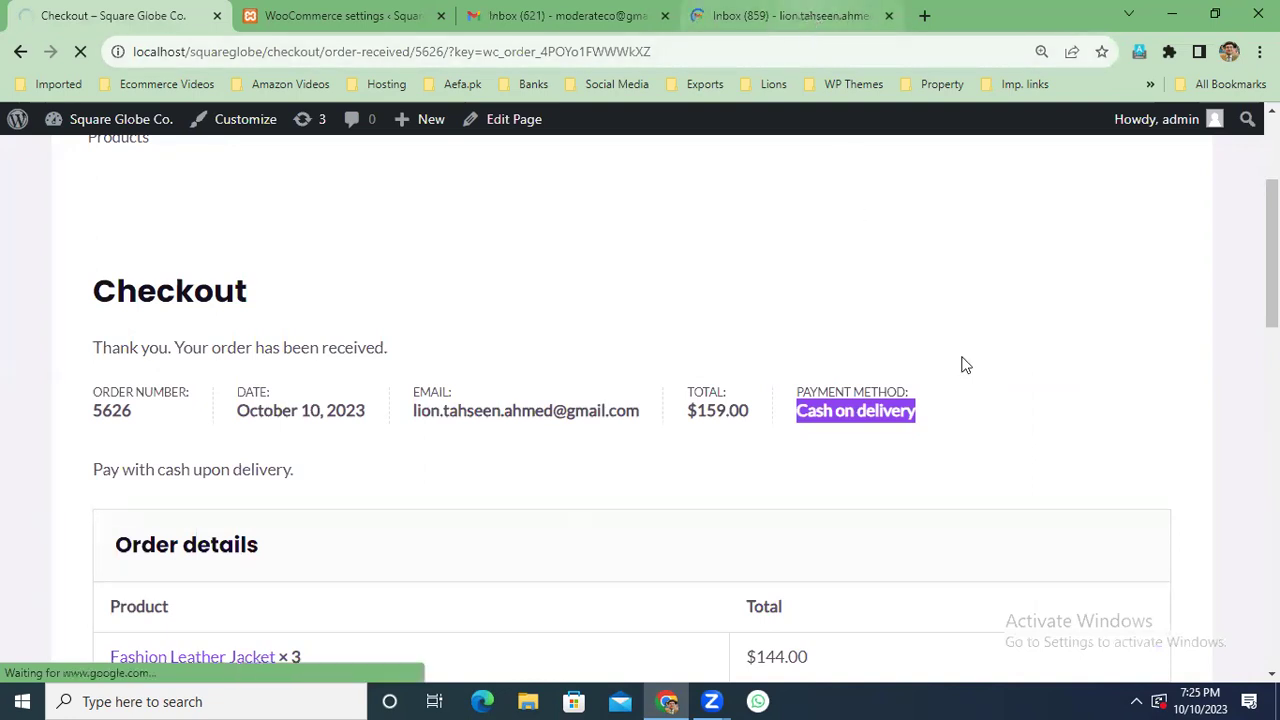
In the second Gmail inbox, highlight the 'Account storage is full' warning and check the other email category.
click(820, 16)
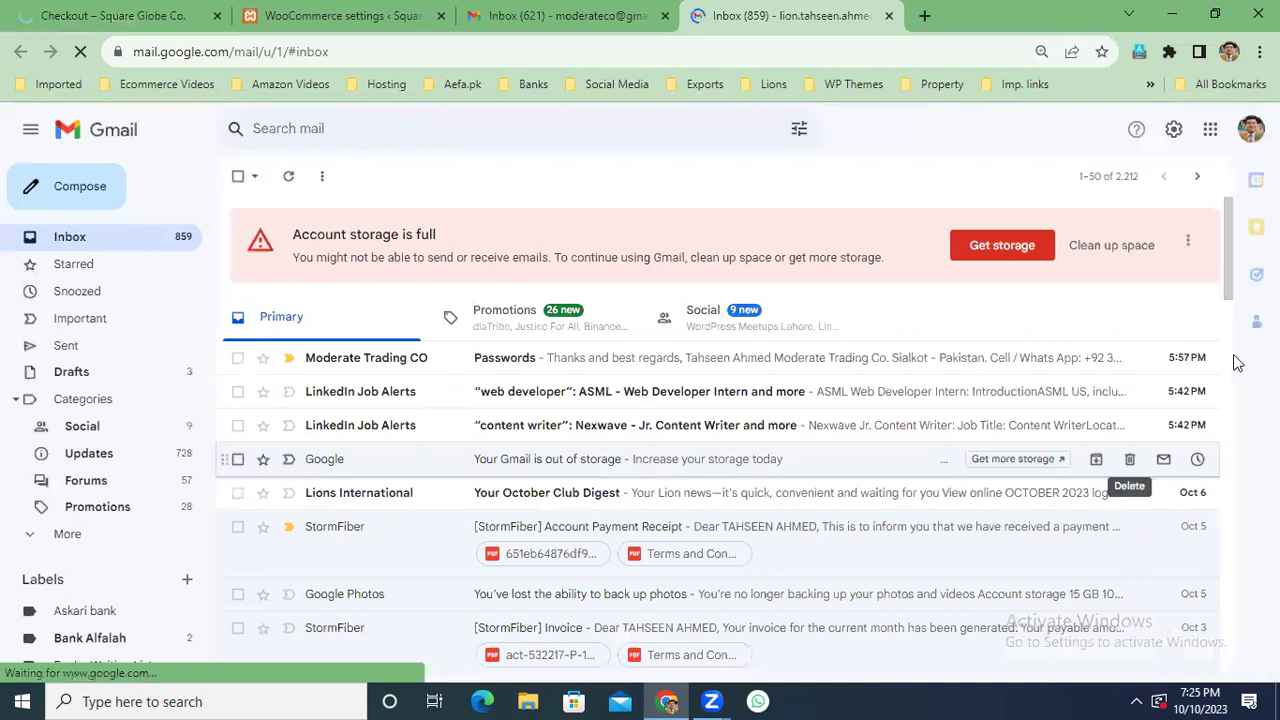
double_click(426, 234)
drag(362, 234, 290, 234)
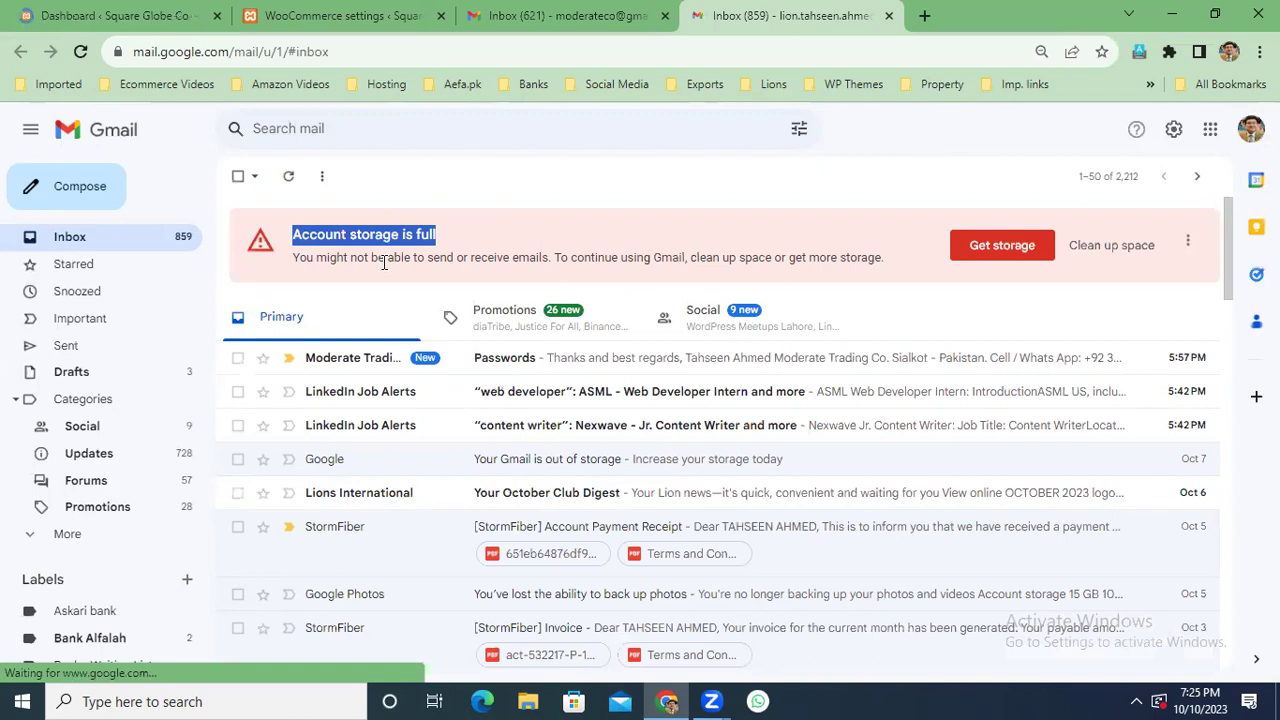
click(515, 322)
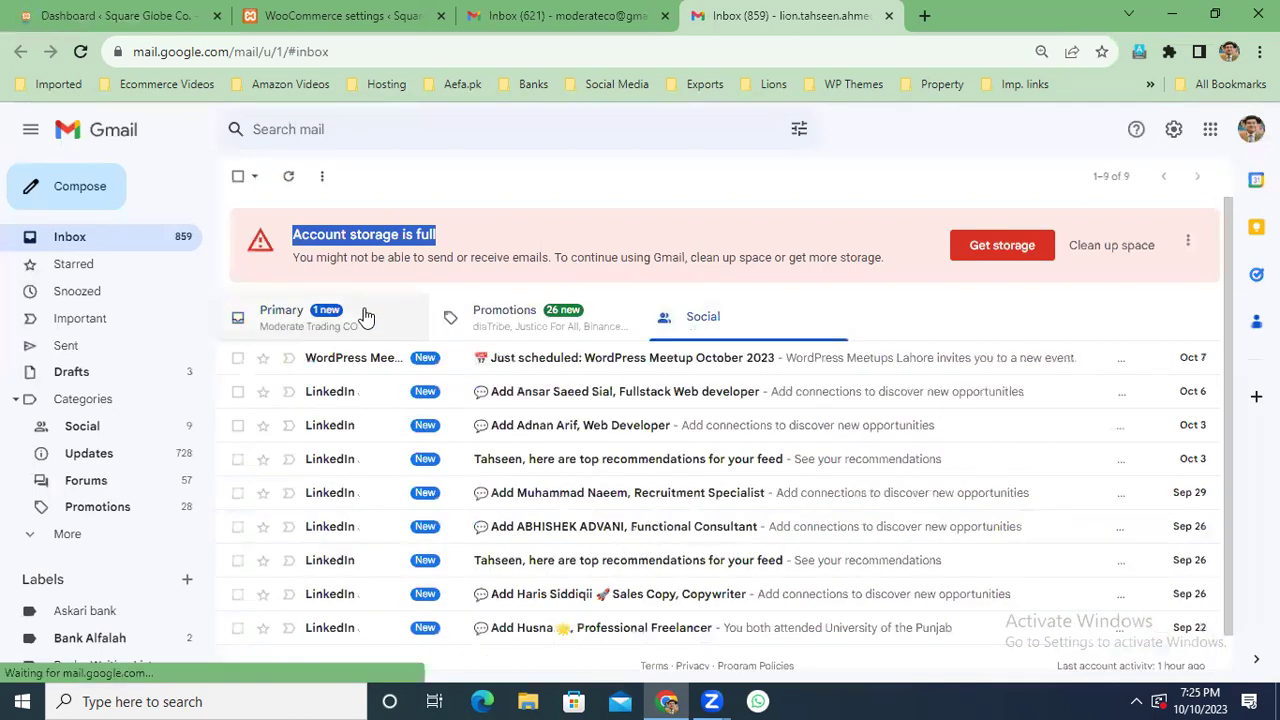
click(366, 316)
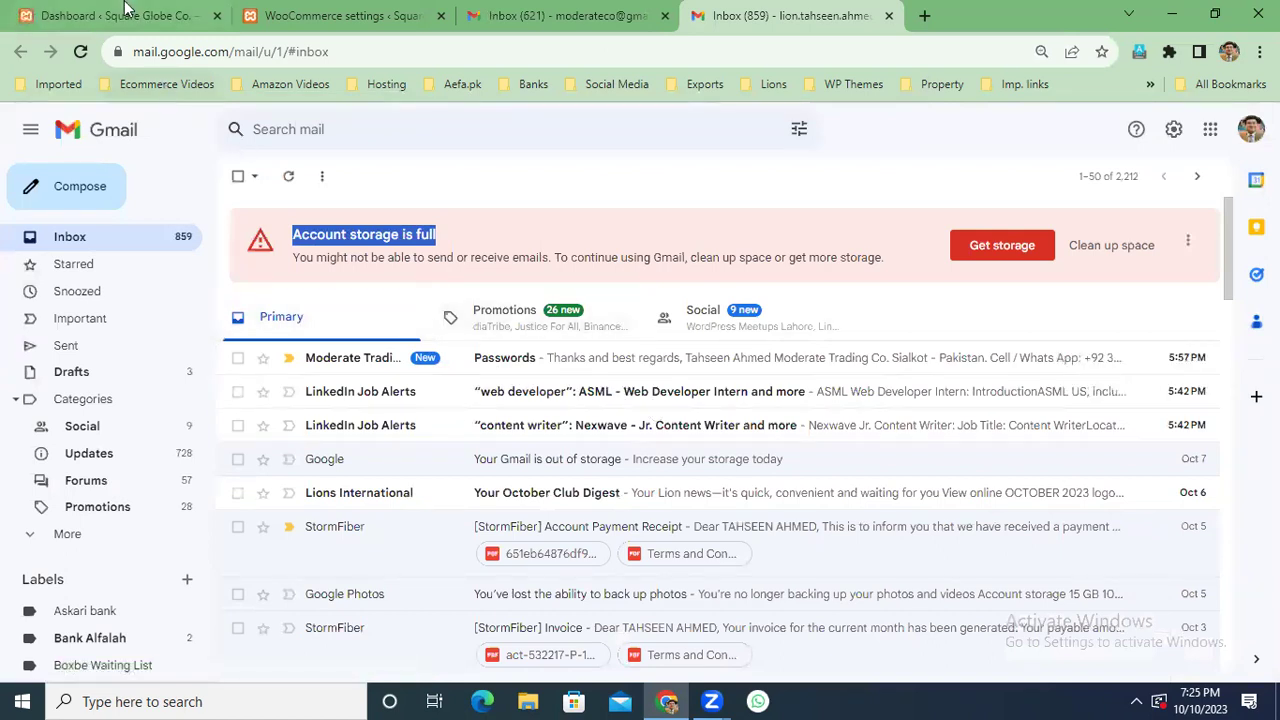
Return to the WordPress admin dashboard and scroll its sidebar menu.
click(150, 22)
scroll(100, 525, down, 6)
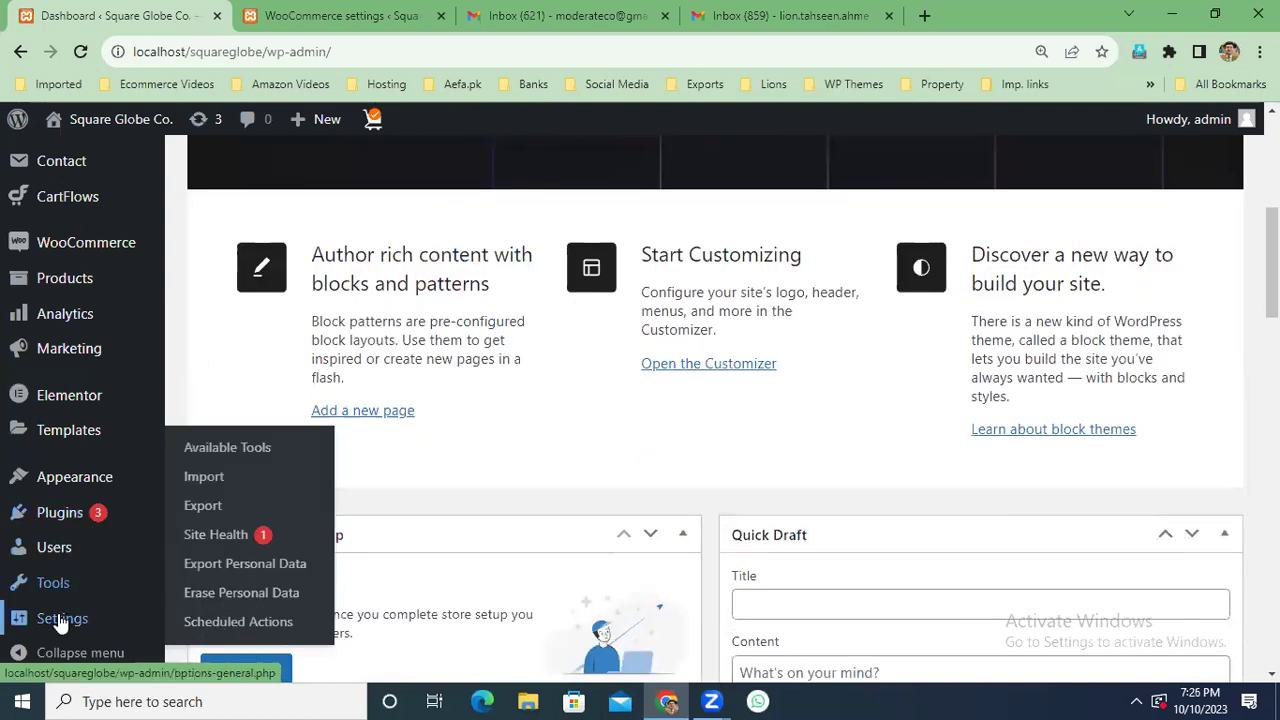
mouse_move(60, 618)
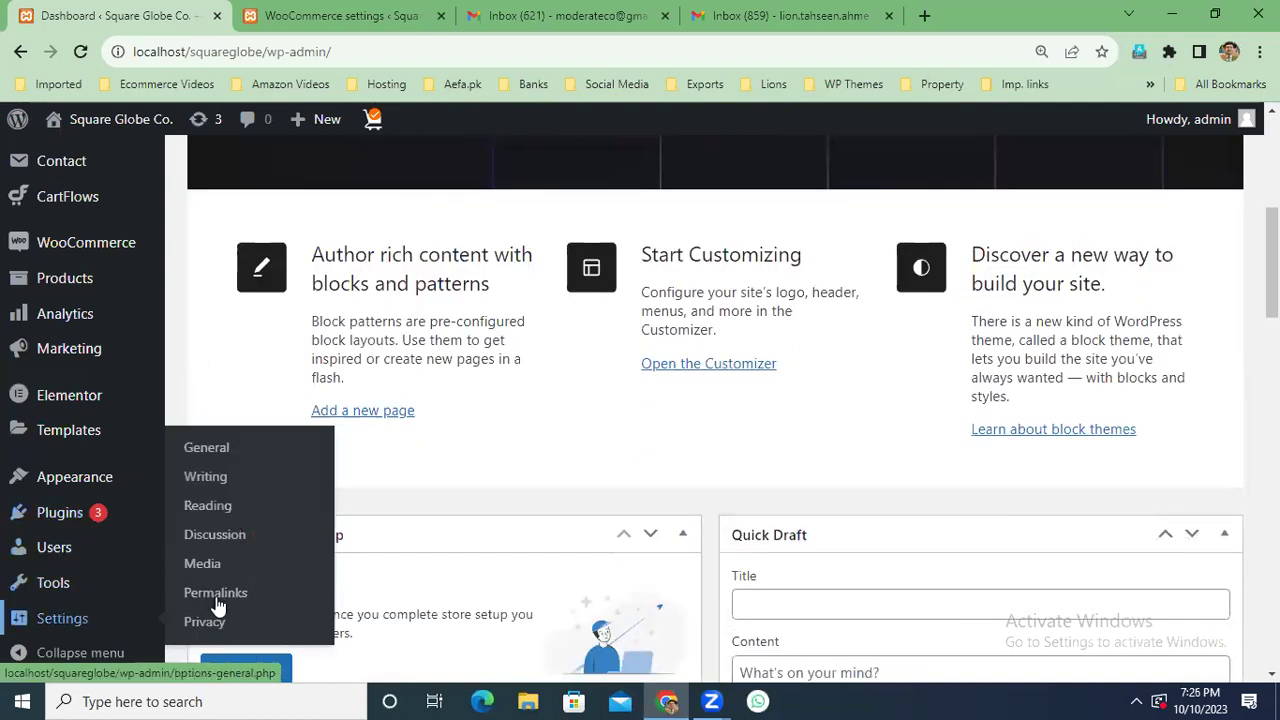
Open Settings > General, select the Administration Email Address, then reload the second Gmail inbox.
click(205, 450)
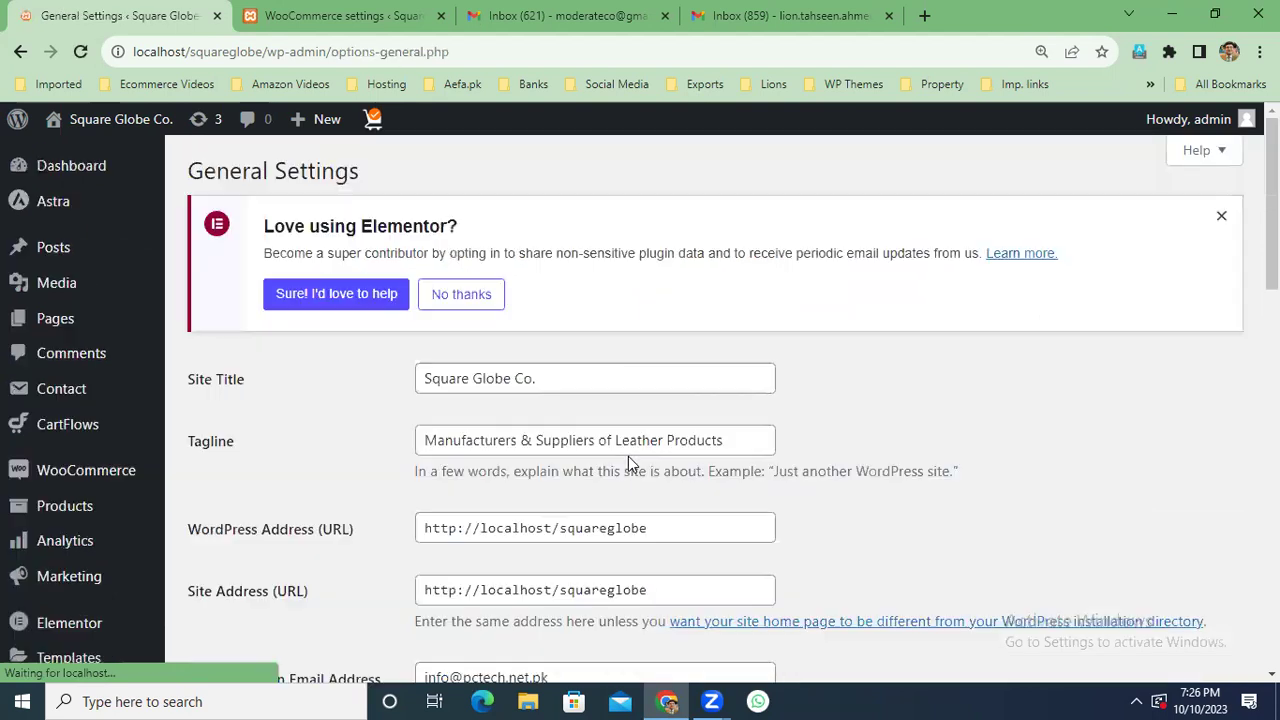
scroll(720, 400, down, 3)
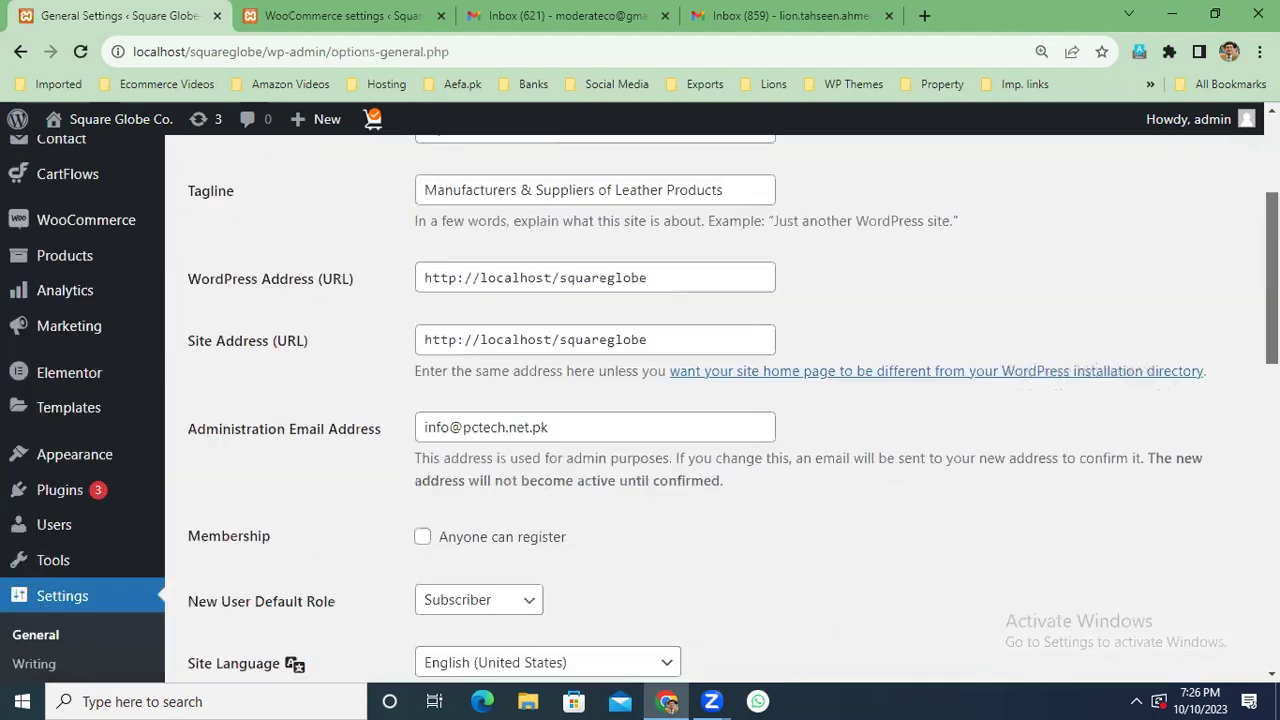
scroll(594, 403, down, 1)
click(402, 396)
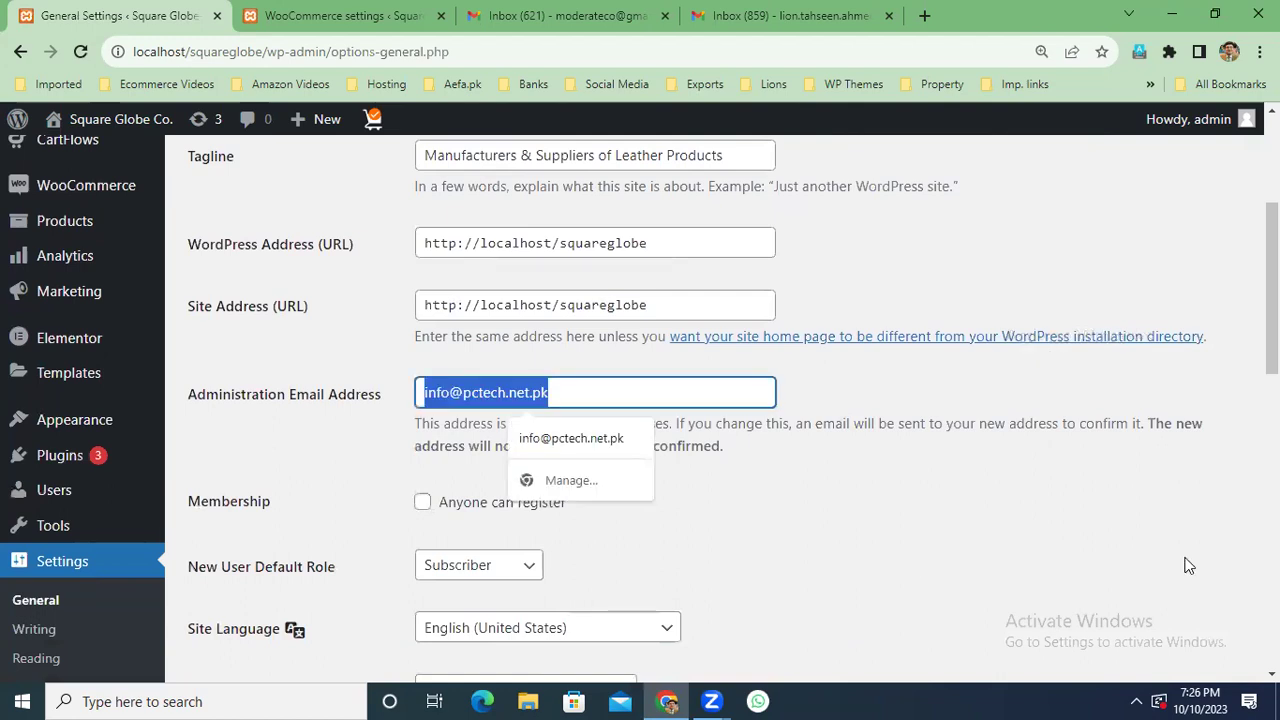
click(941, 263)
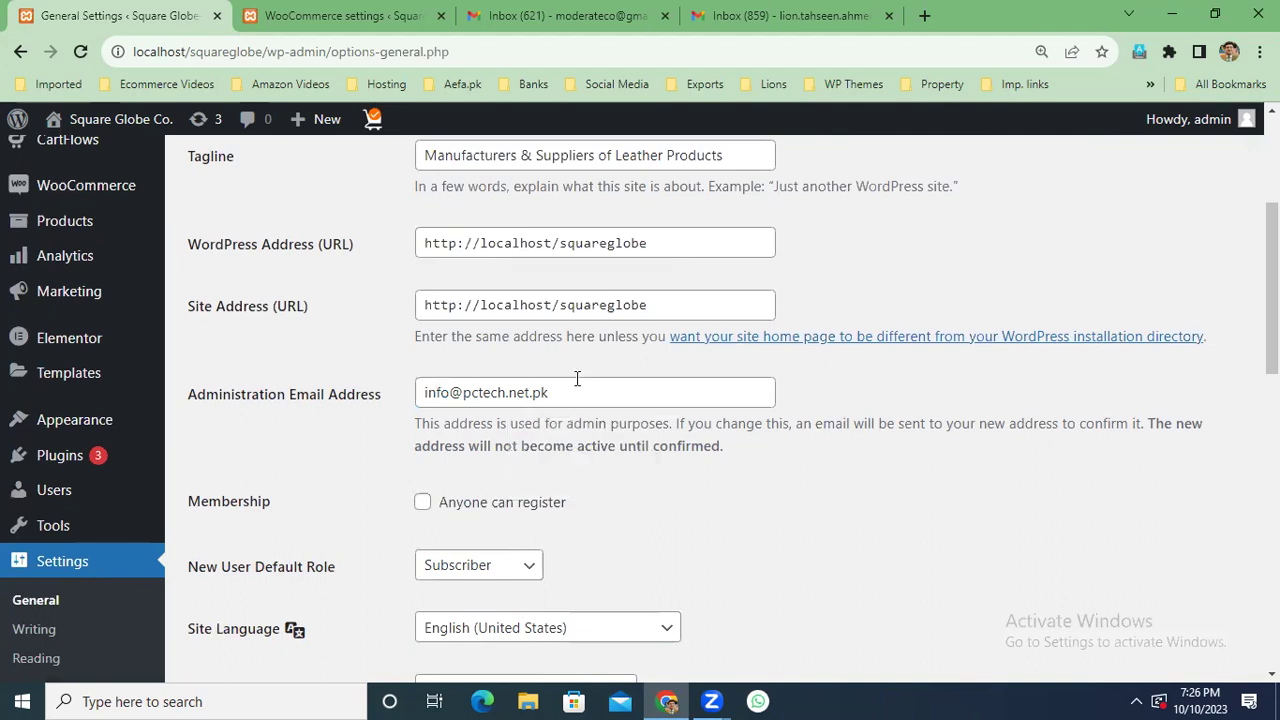
click(380, 397)
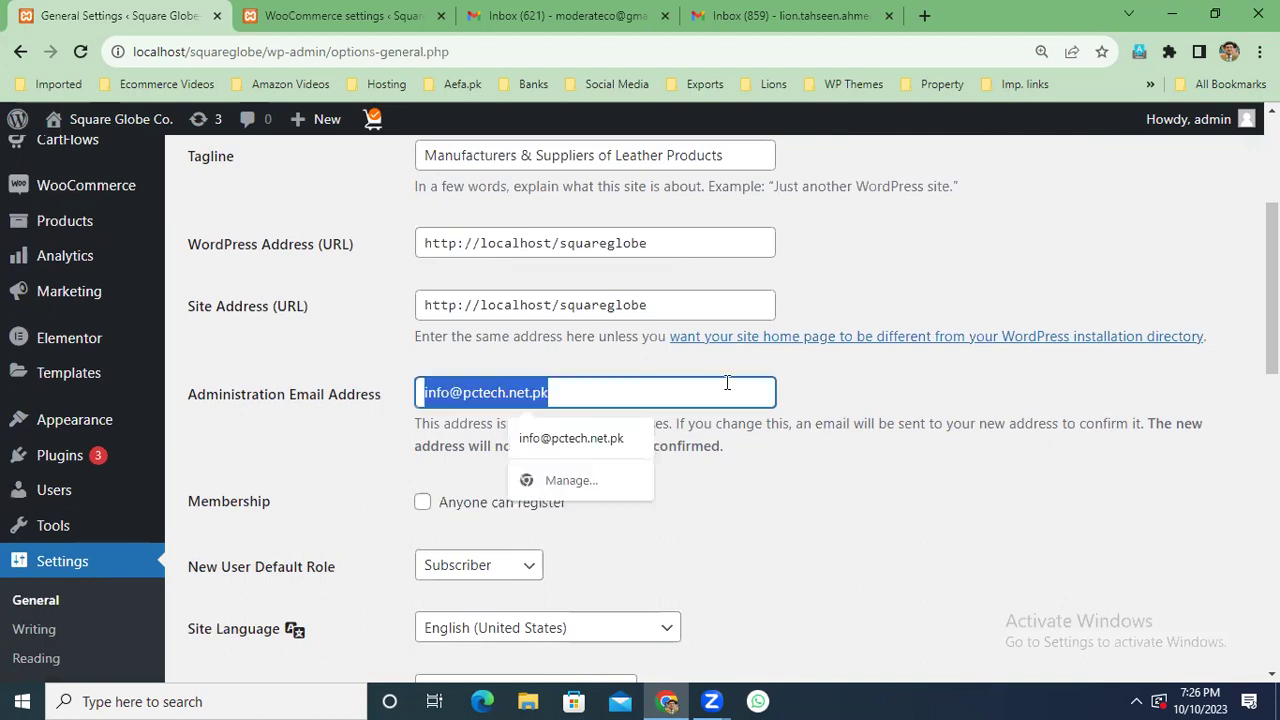
click(795, 12)
click(77, 242)
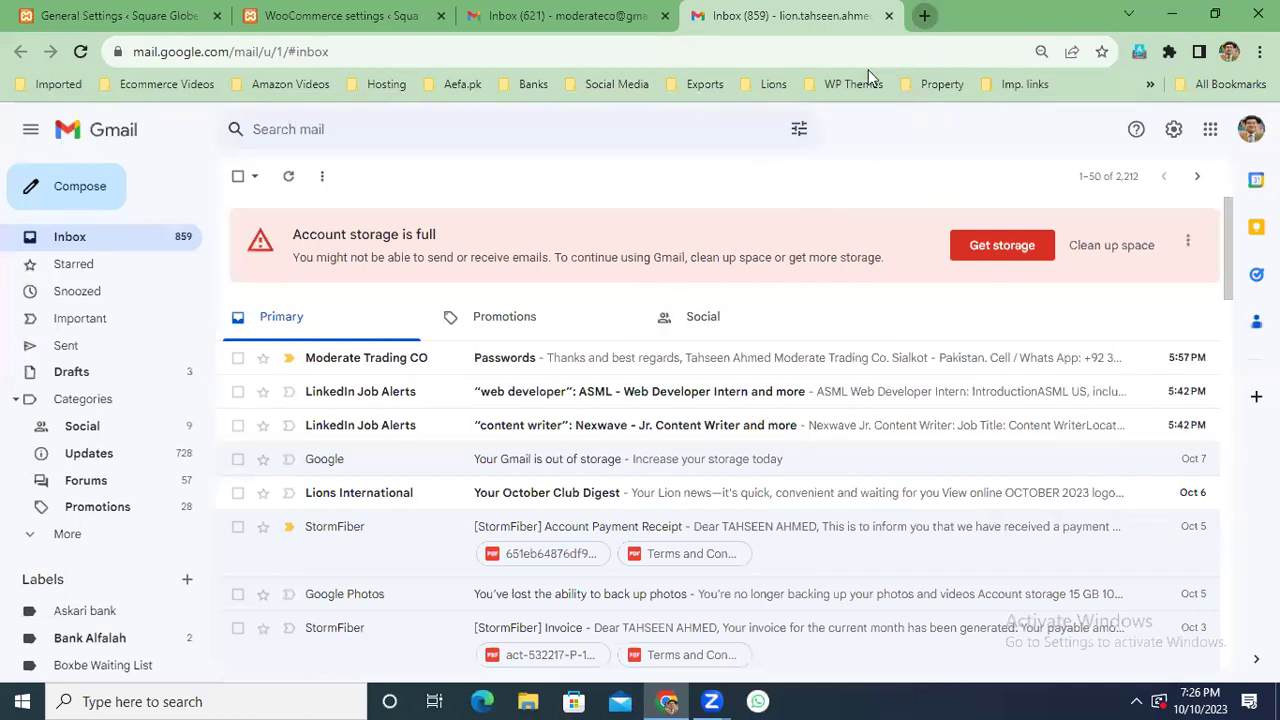
Log in to WHM from the shortcut in a new tab.
click(924, 16)
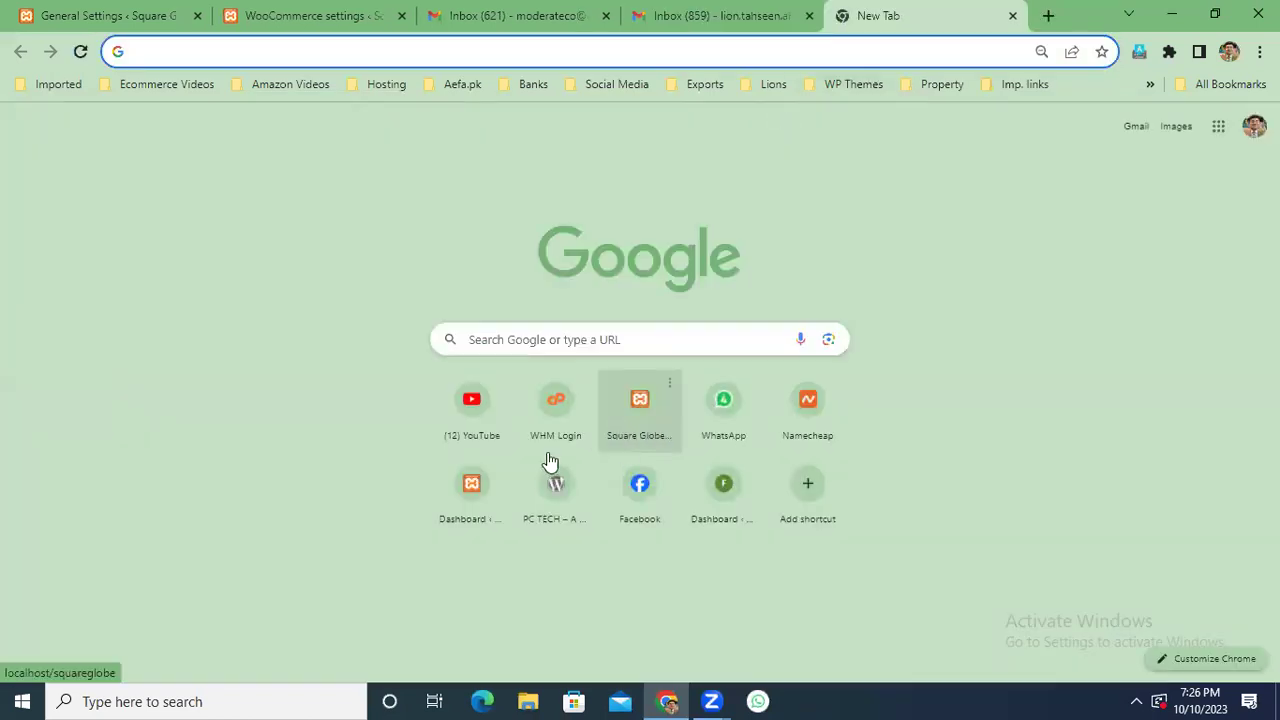
click(555, 403)
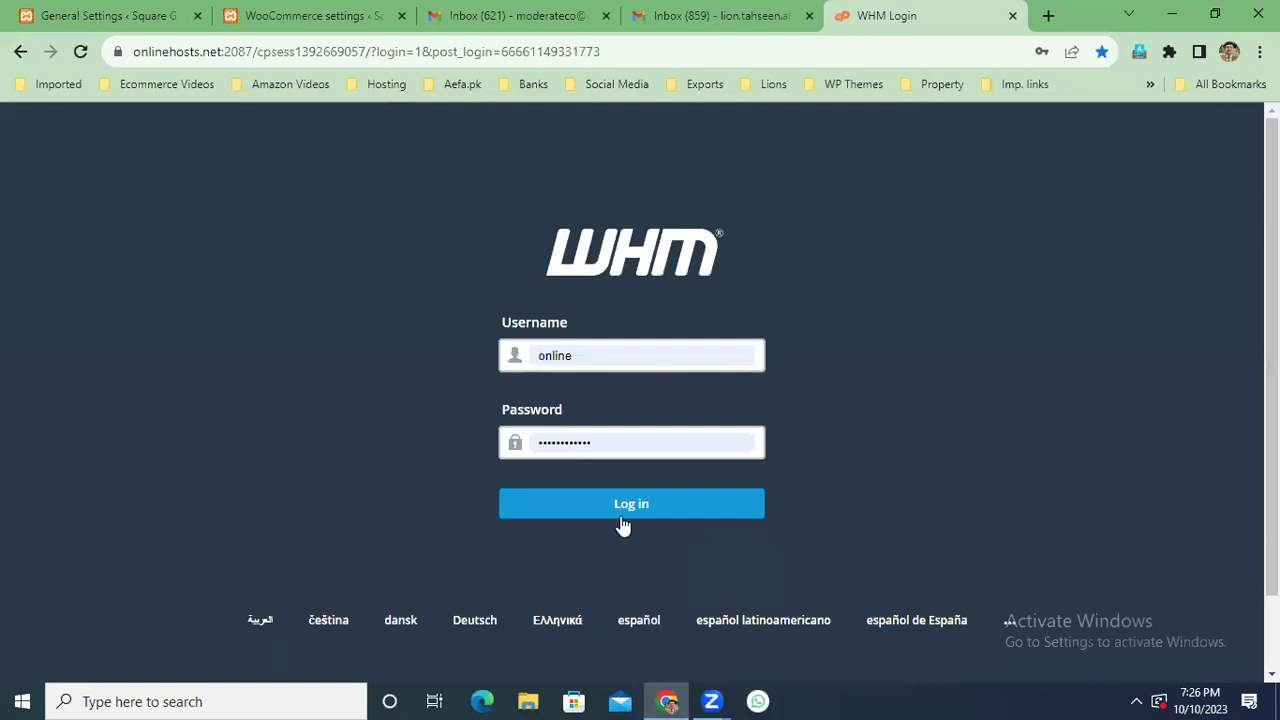
click(620, 512)
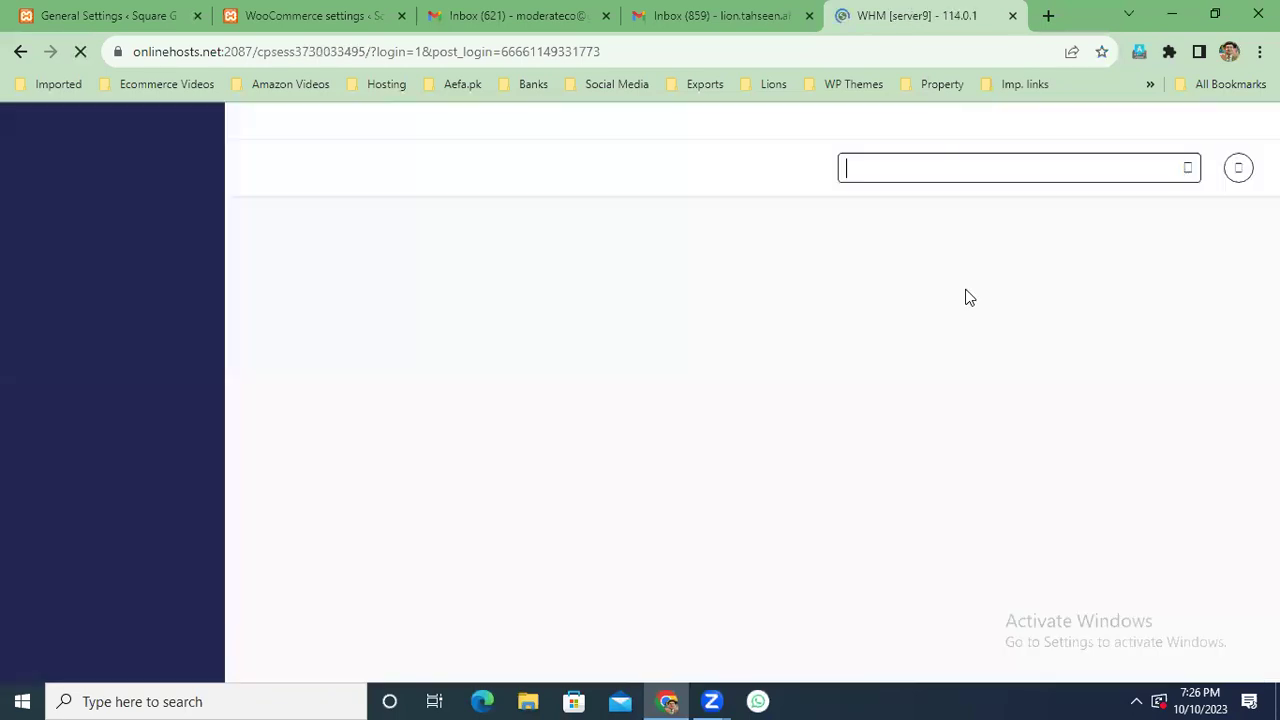
Search List Accounts for pctech and open cPanel for pctech.net.pk.
click(378, 290)
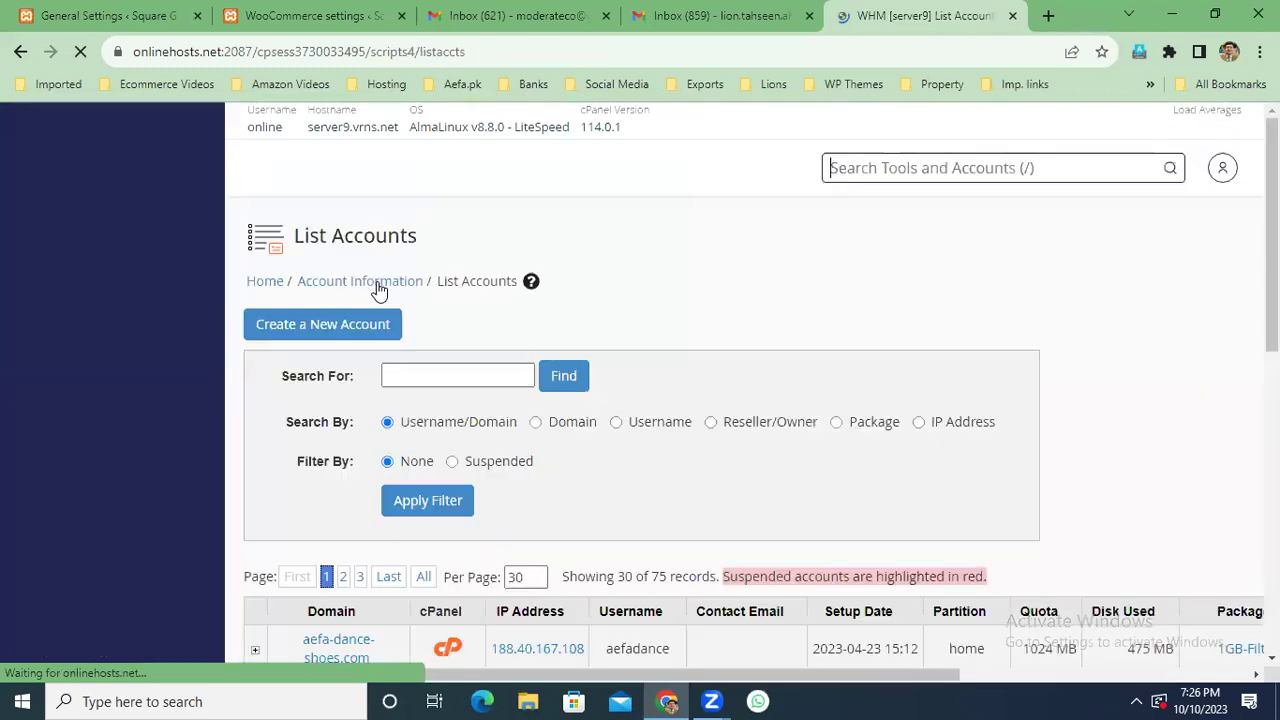
scroll(1103, 447, down, 3)
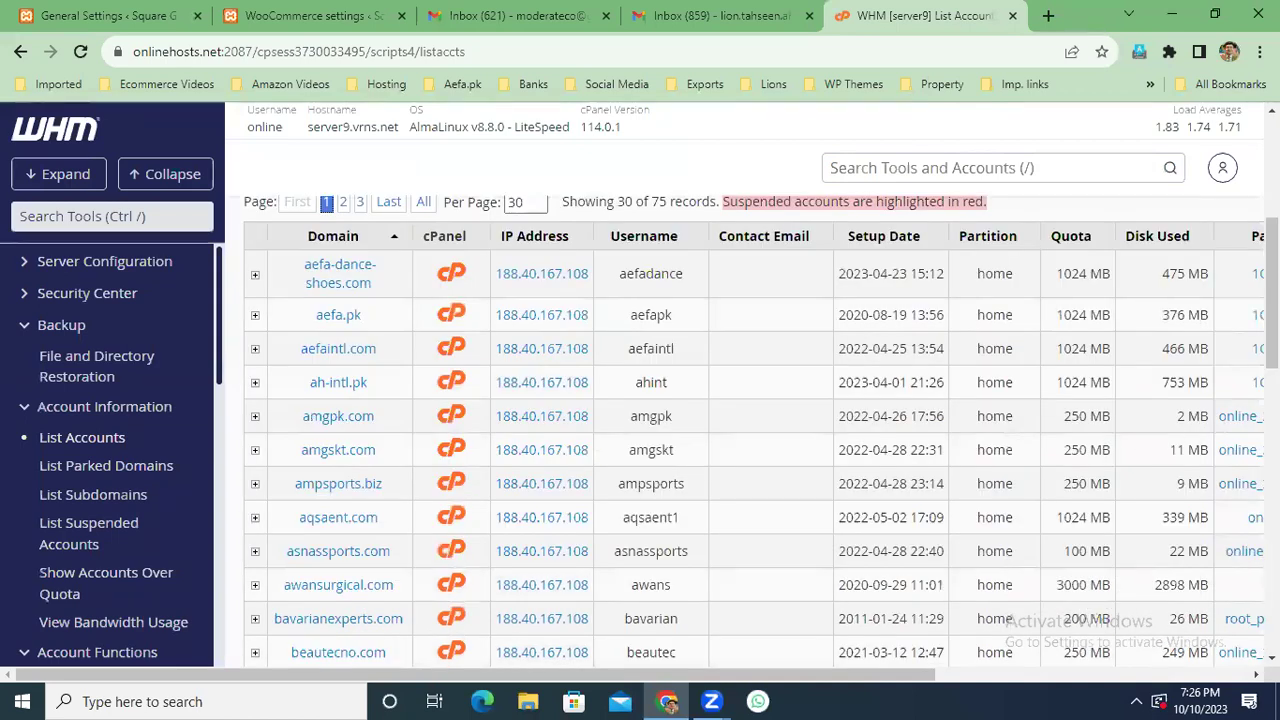
scroll(750, 430, up, 1)
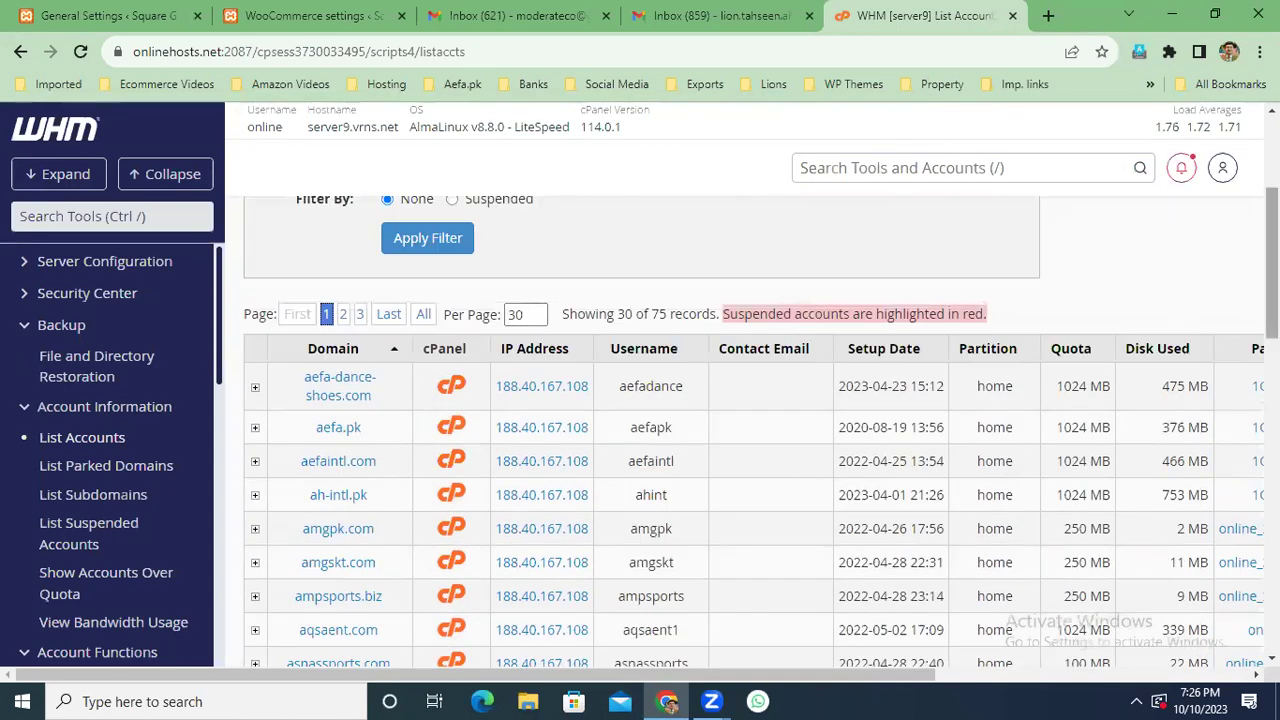
scroll(840, 330, up, 1)
scroll(840, 330, up, 2)
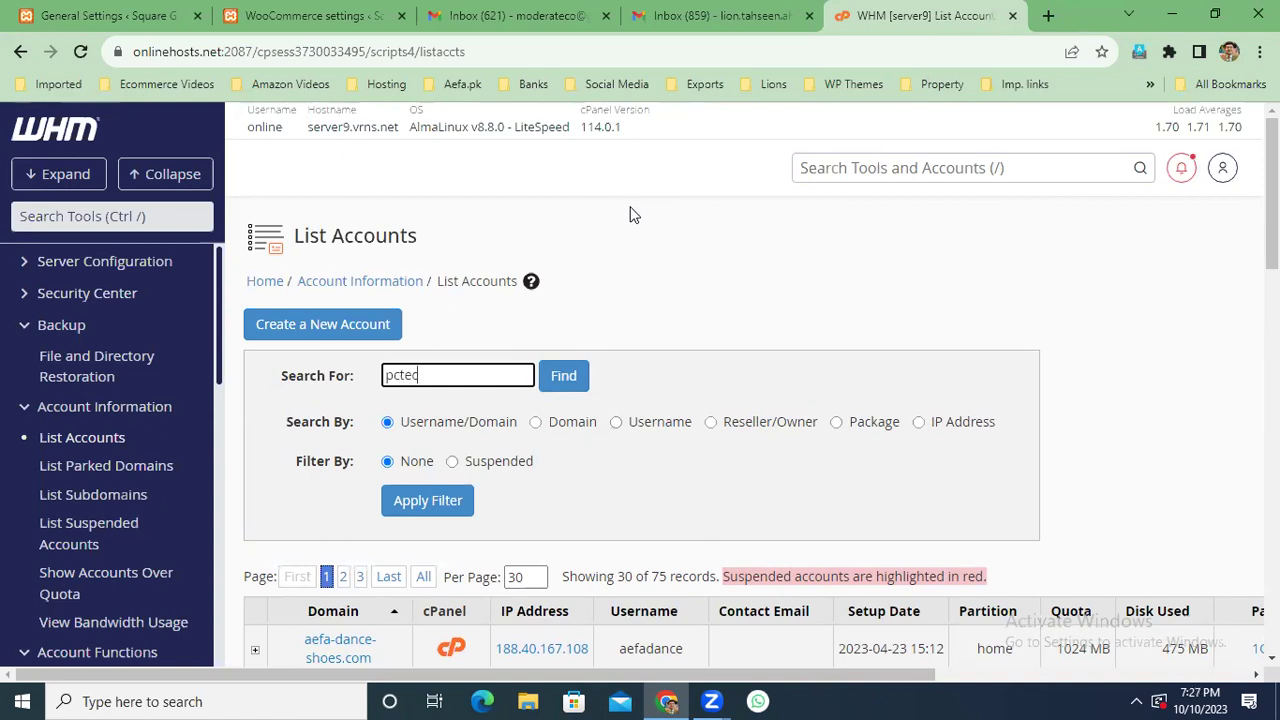
click(563, 375)
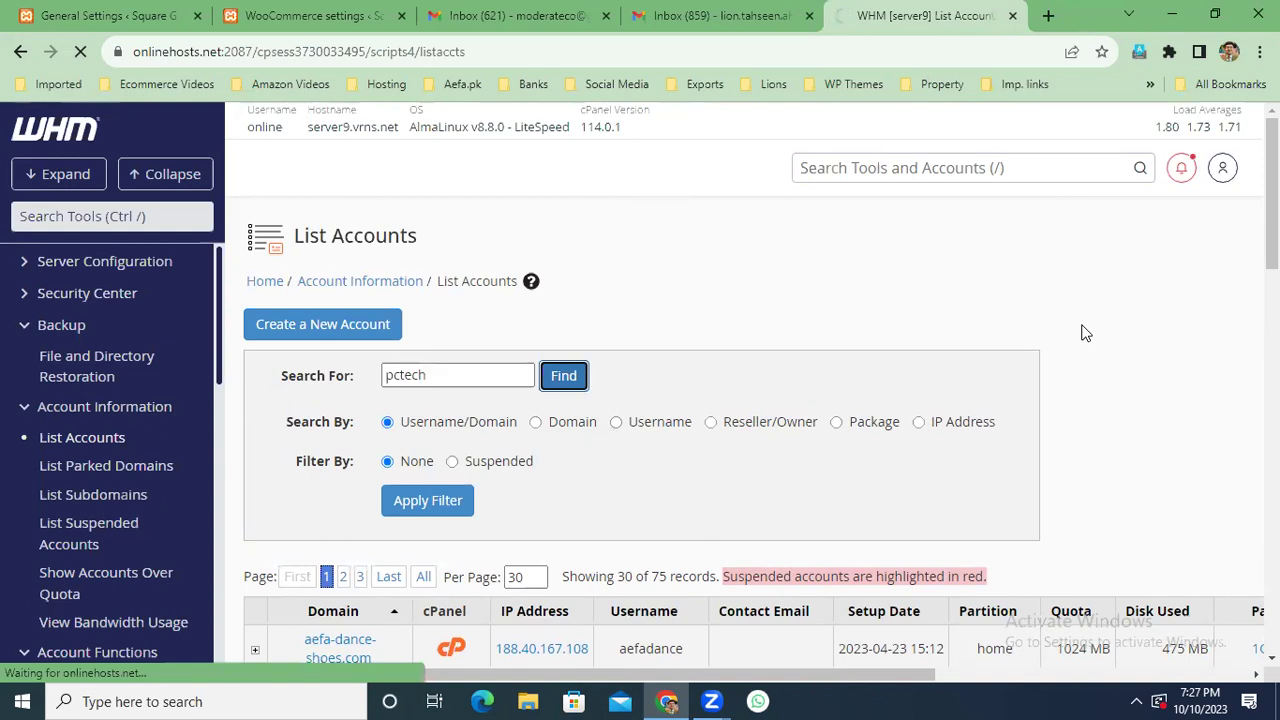
scroll(1034, 363, down, 3)
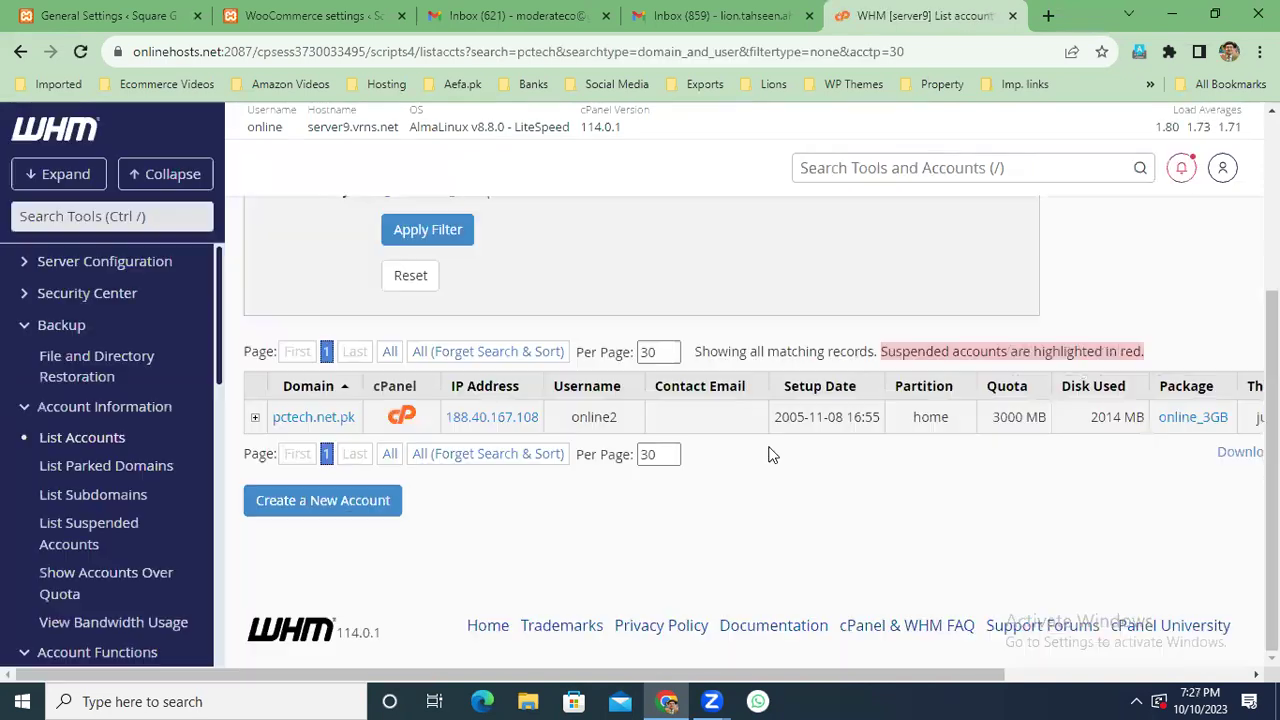
click(412, 422)
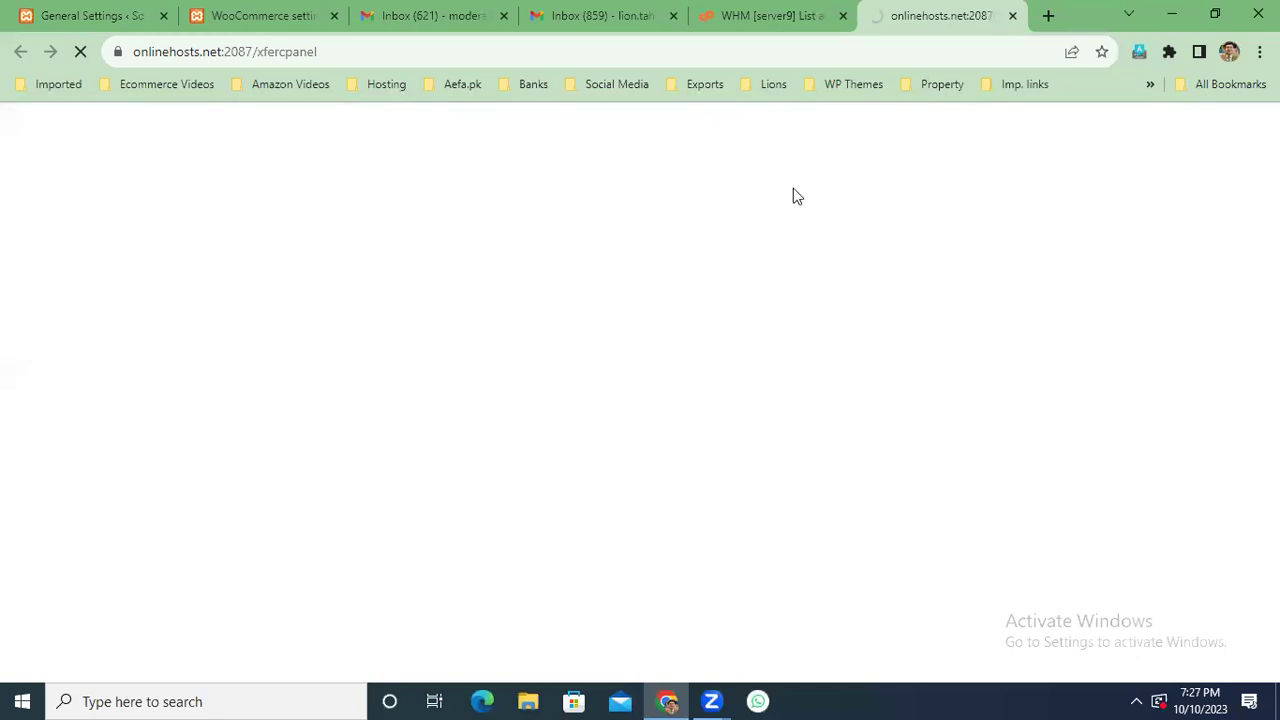
Reload the second Gmail inbox and close the old webmail tab.
click(449, 18)
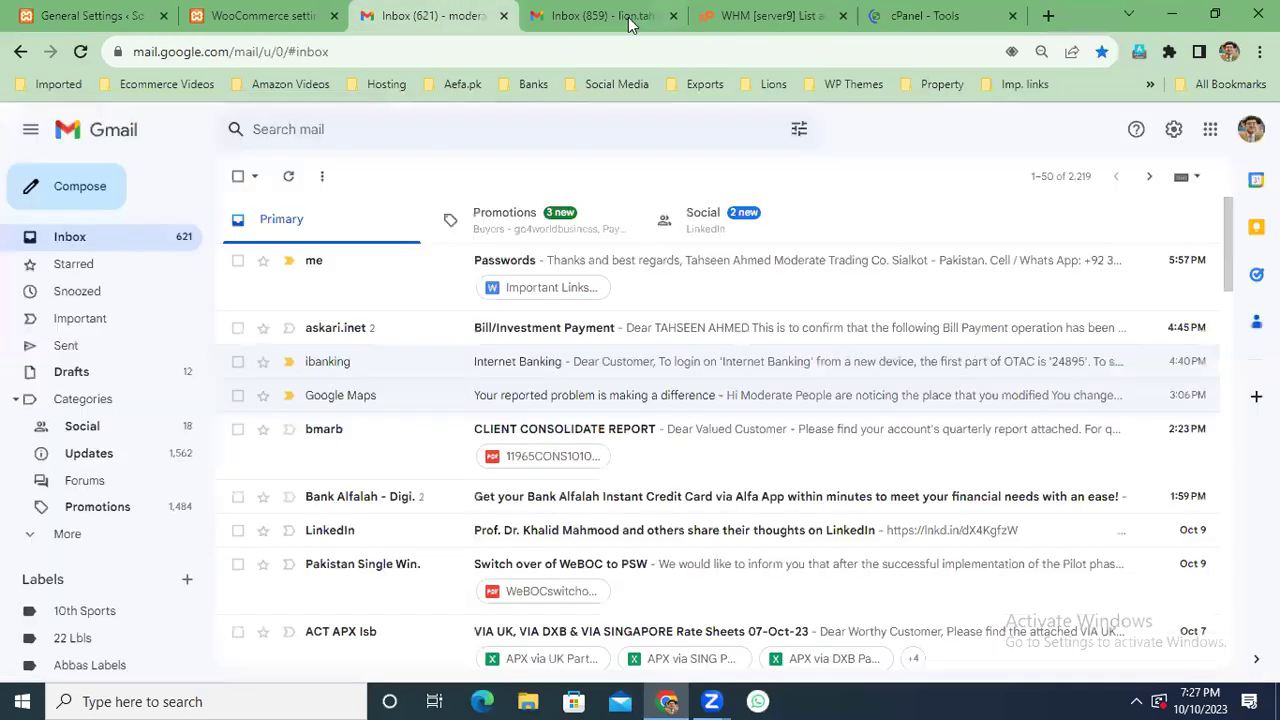
click(621, 20)
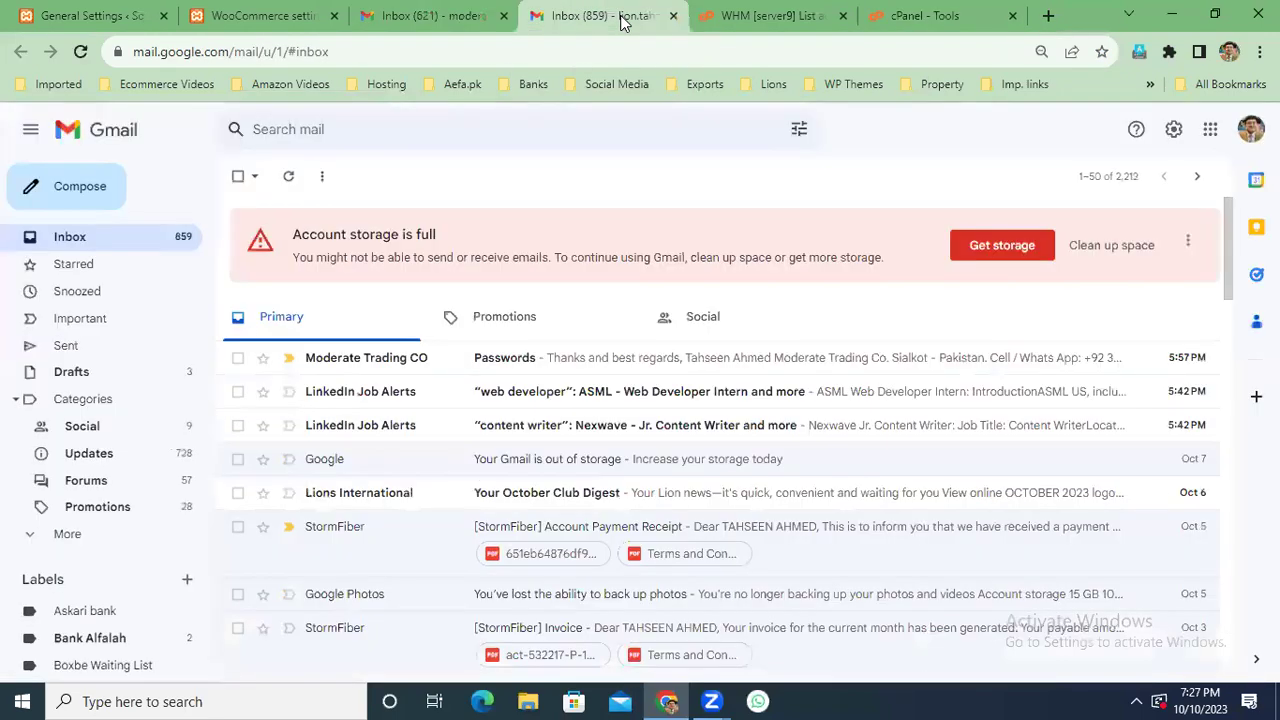
click(80, 51)
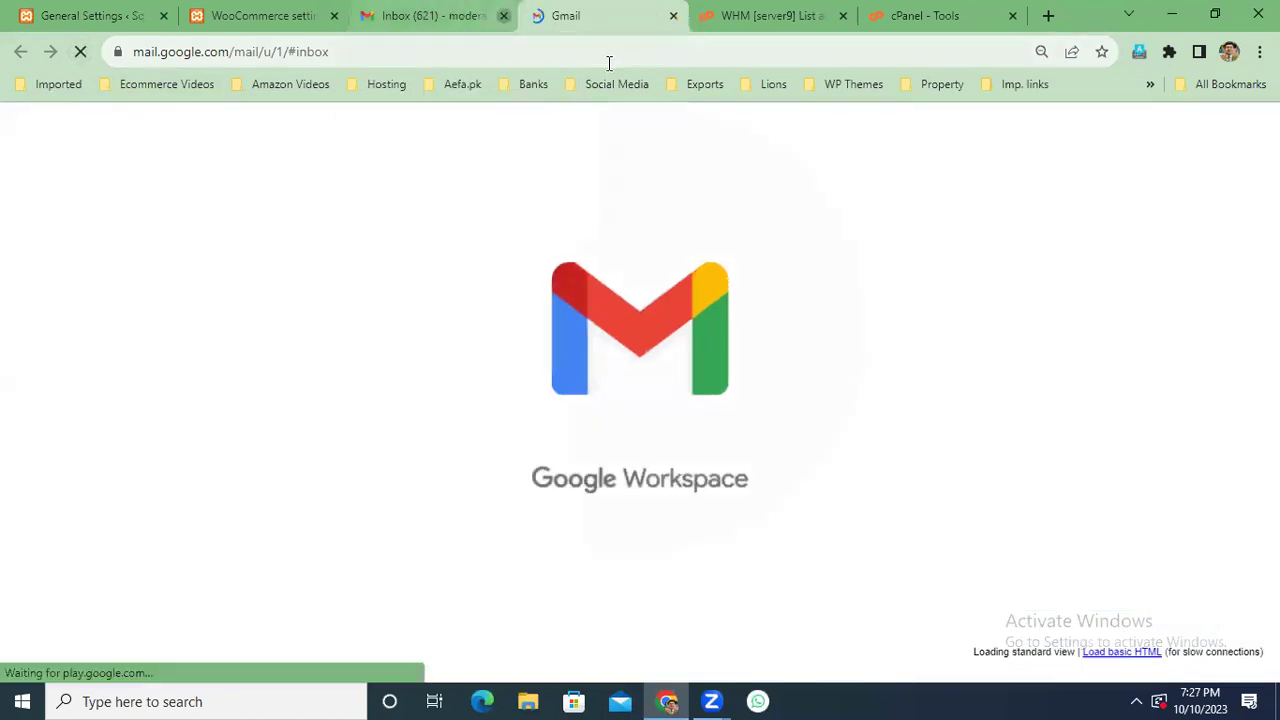
click(503, 15)
In cPanel Email Accounts, open Check Email for the info mailbox.
click(800, 10)
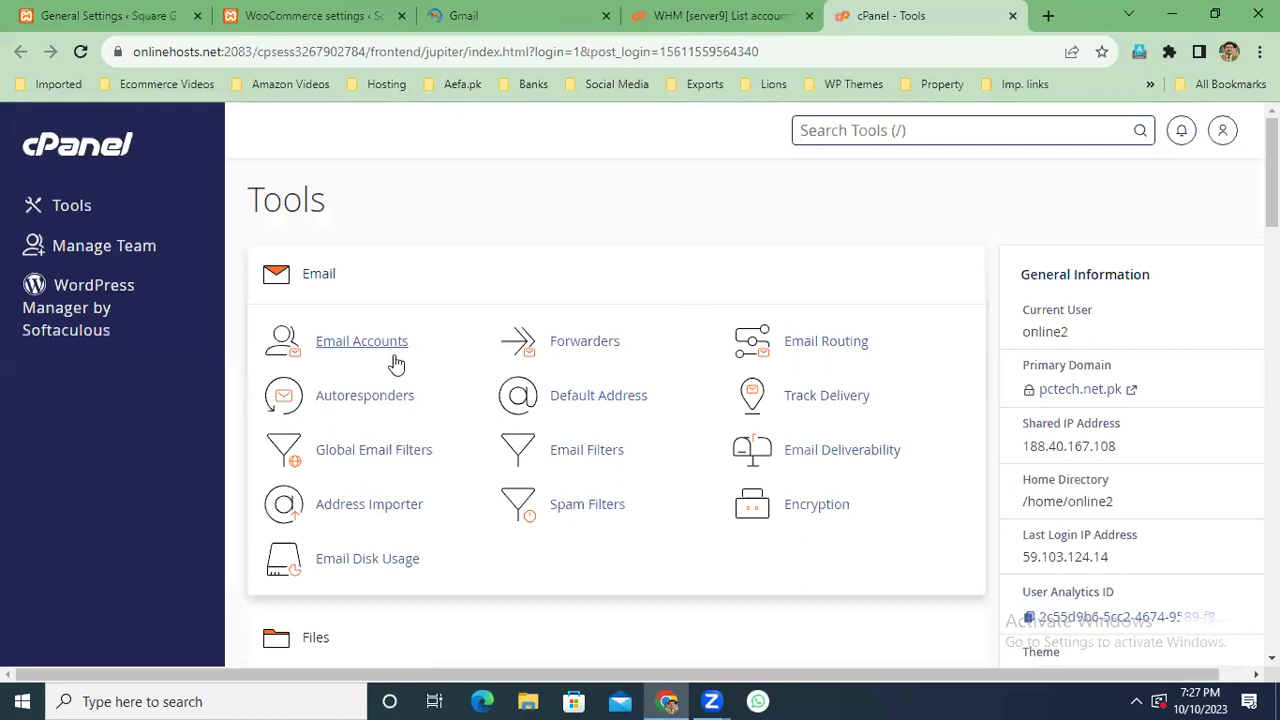
click(452, 362)
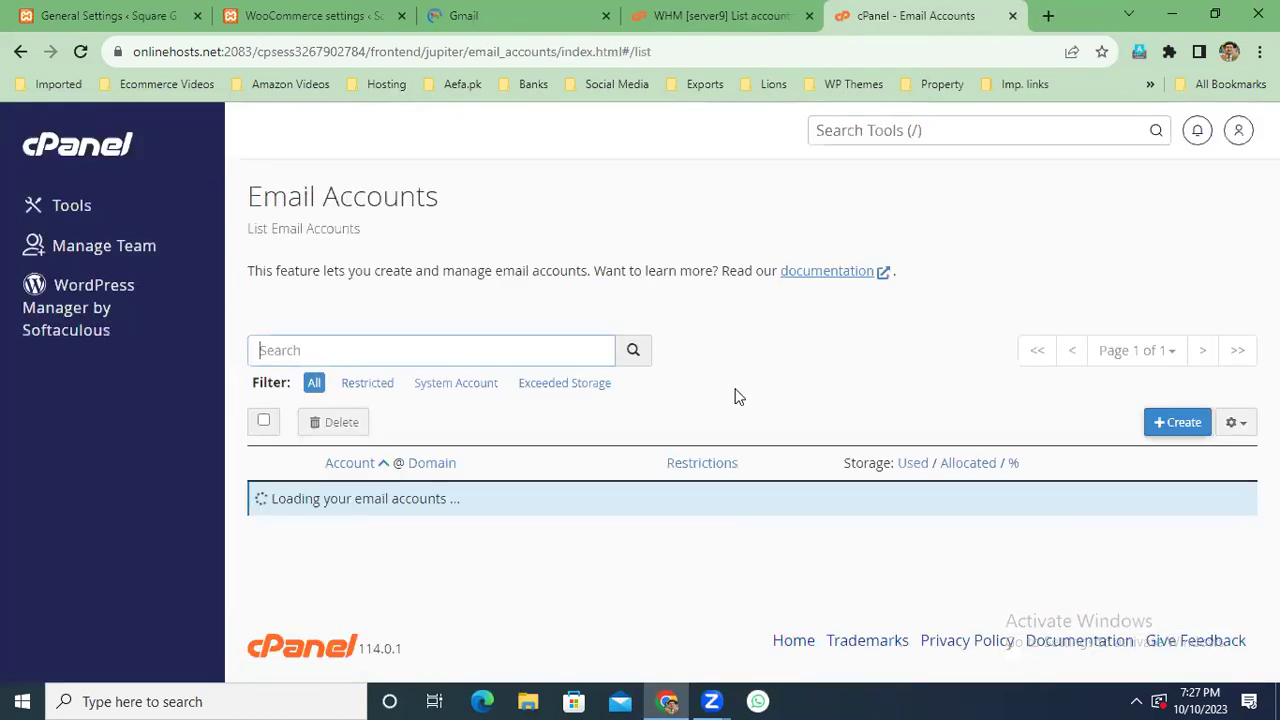
scroll(711, 423, down, 1)
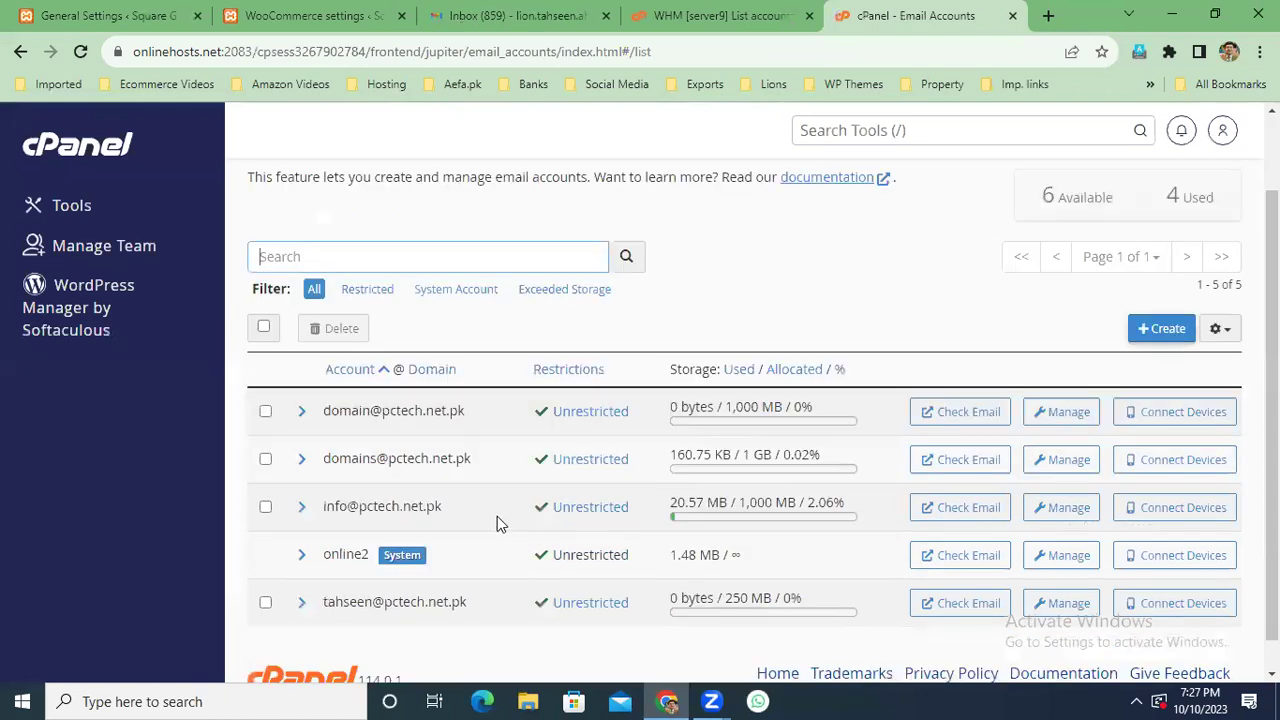
click(963, 510)
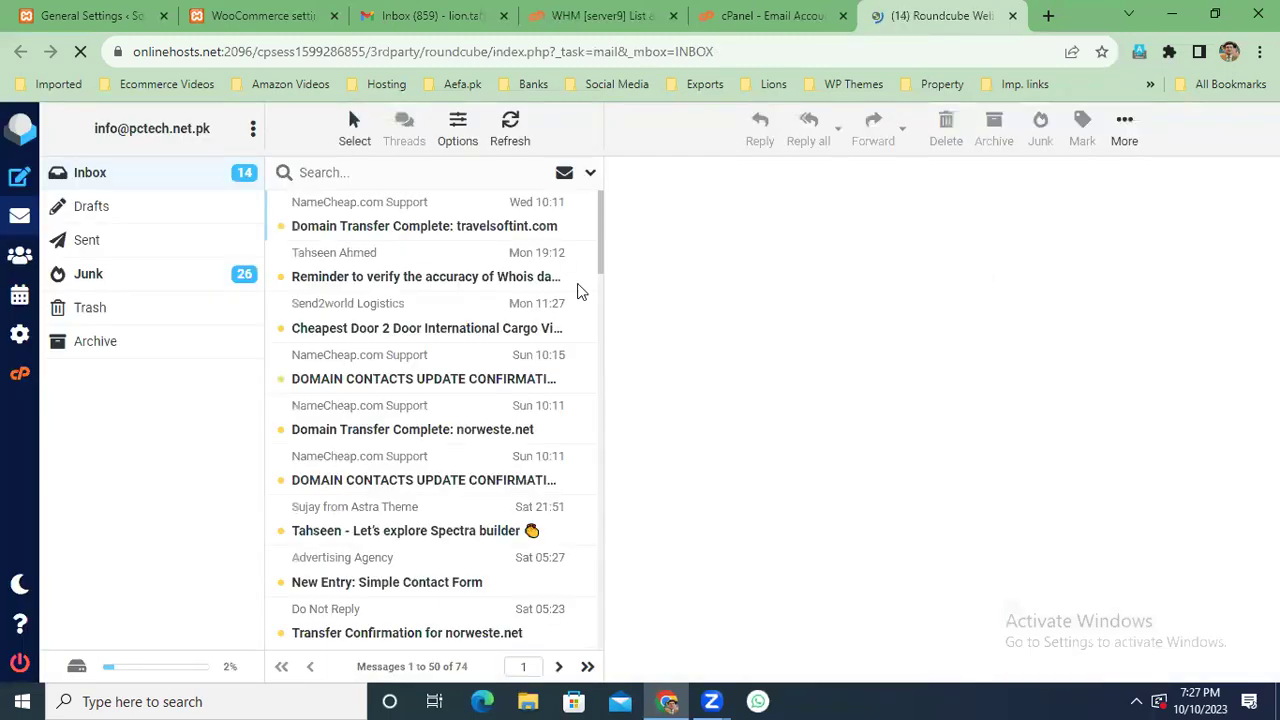
Refresh the inbox, then open the New Order message in the Junk folder.
scroll(418, 253, down, 4)
scroll(440, 250, up, 4)
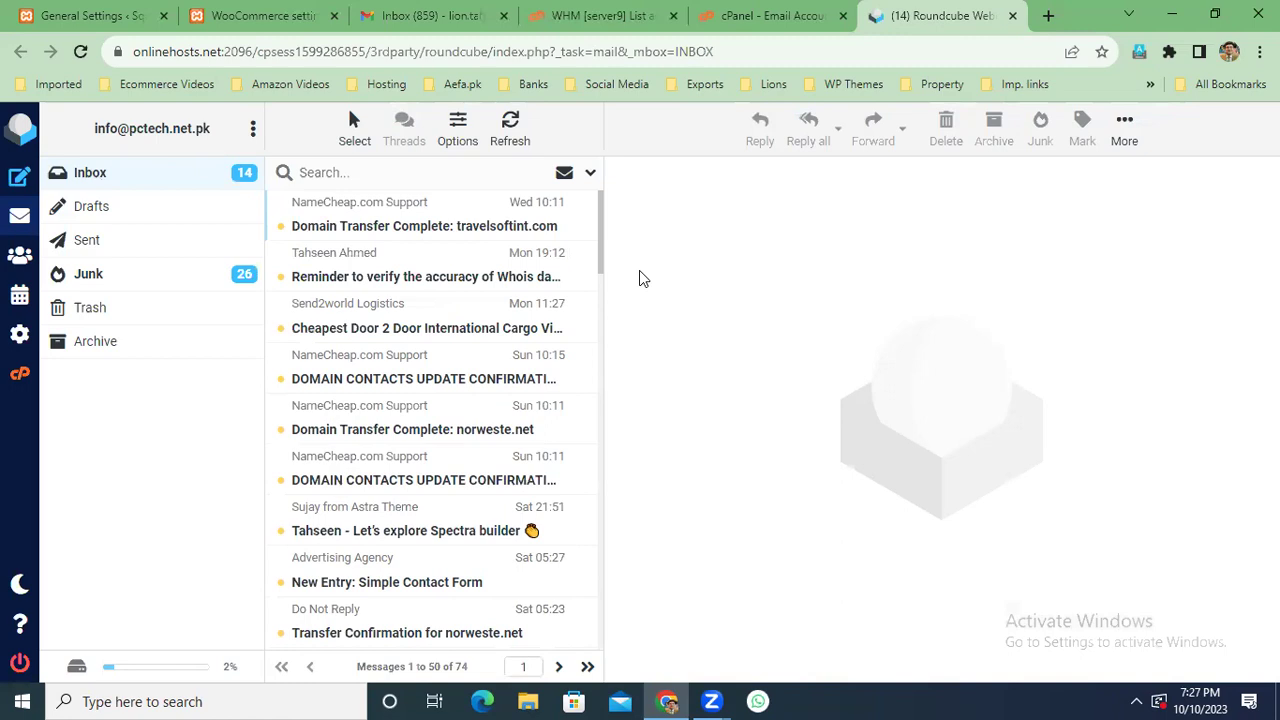
click(112, 176)
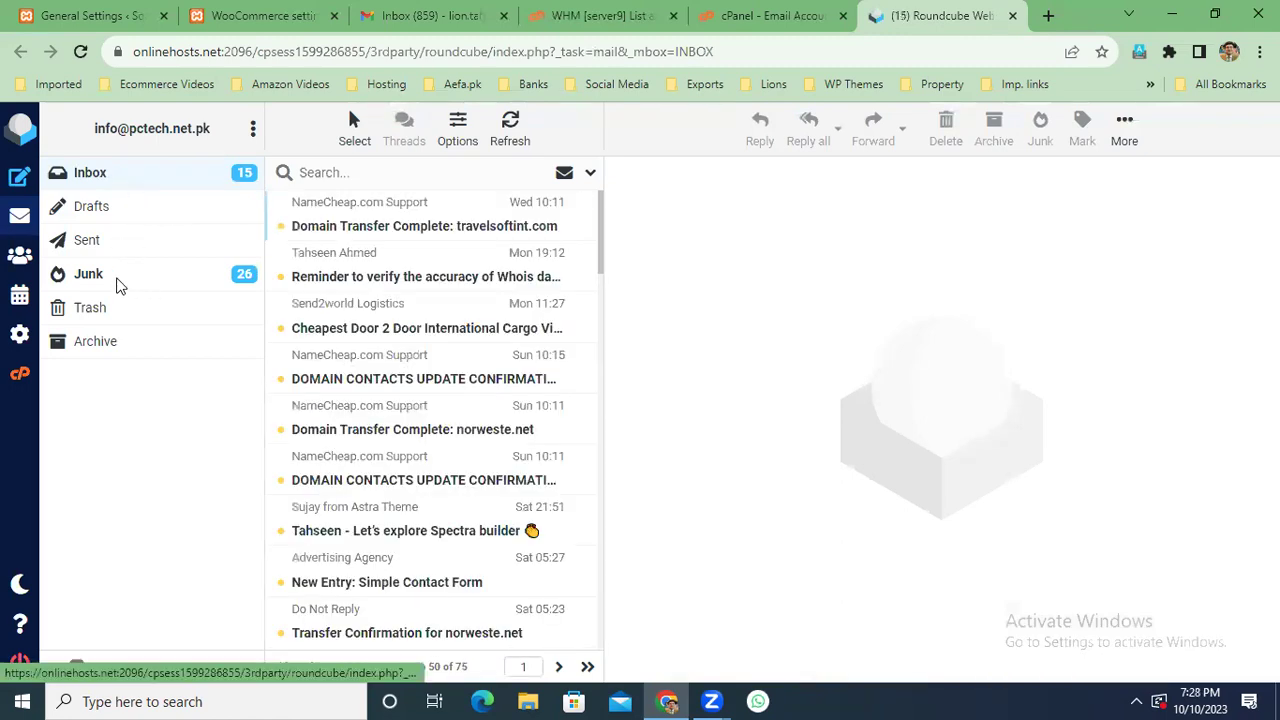
click(113, 283)
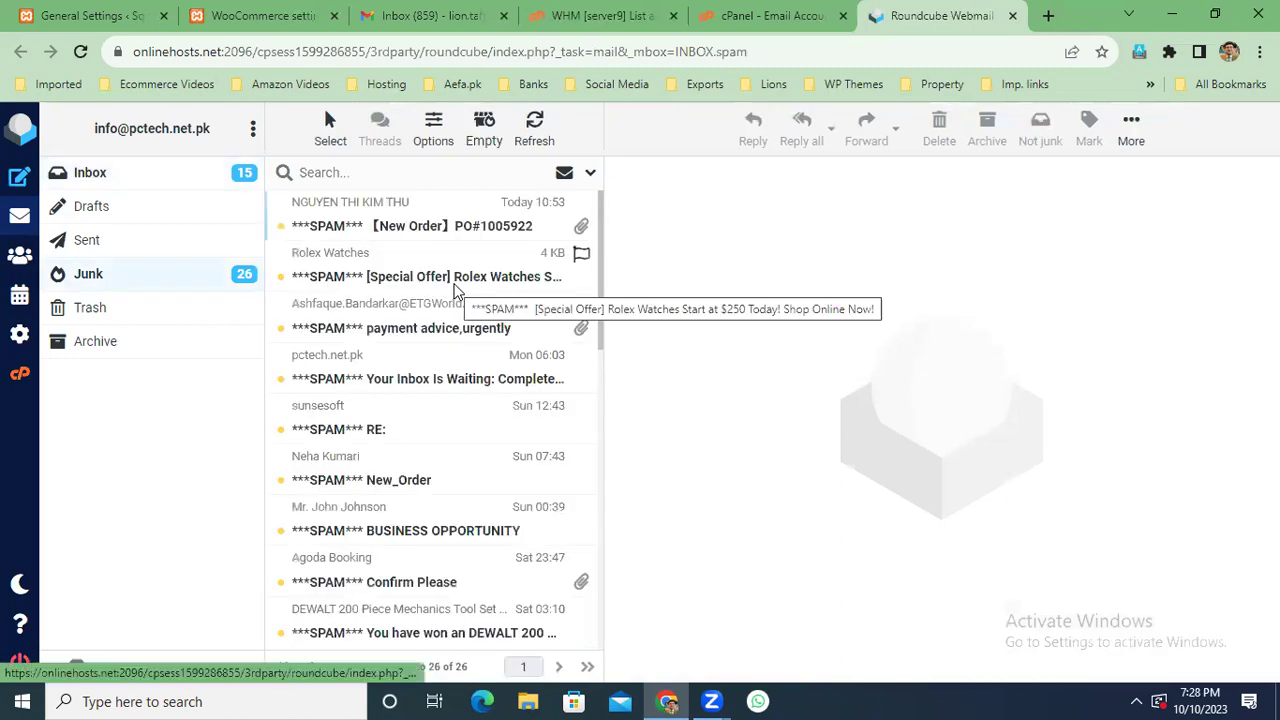
click(455, 226)
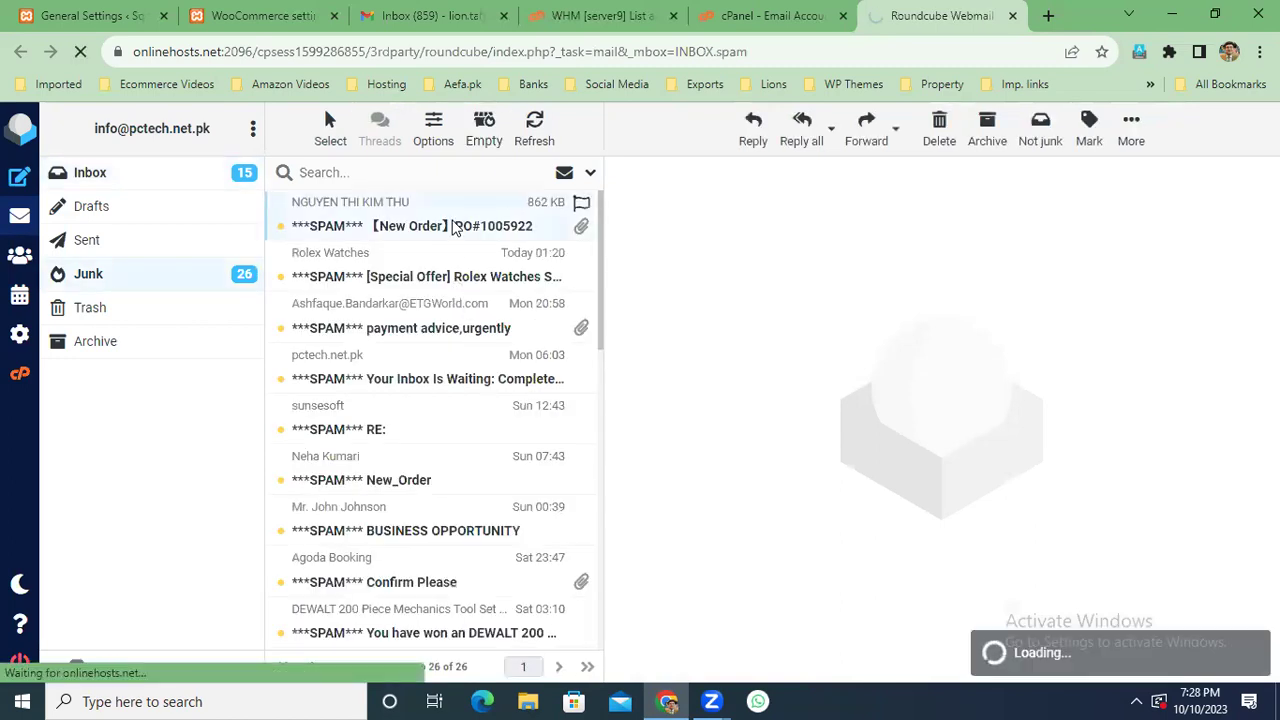
double_click(455, 226)
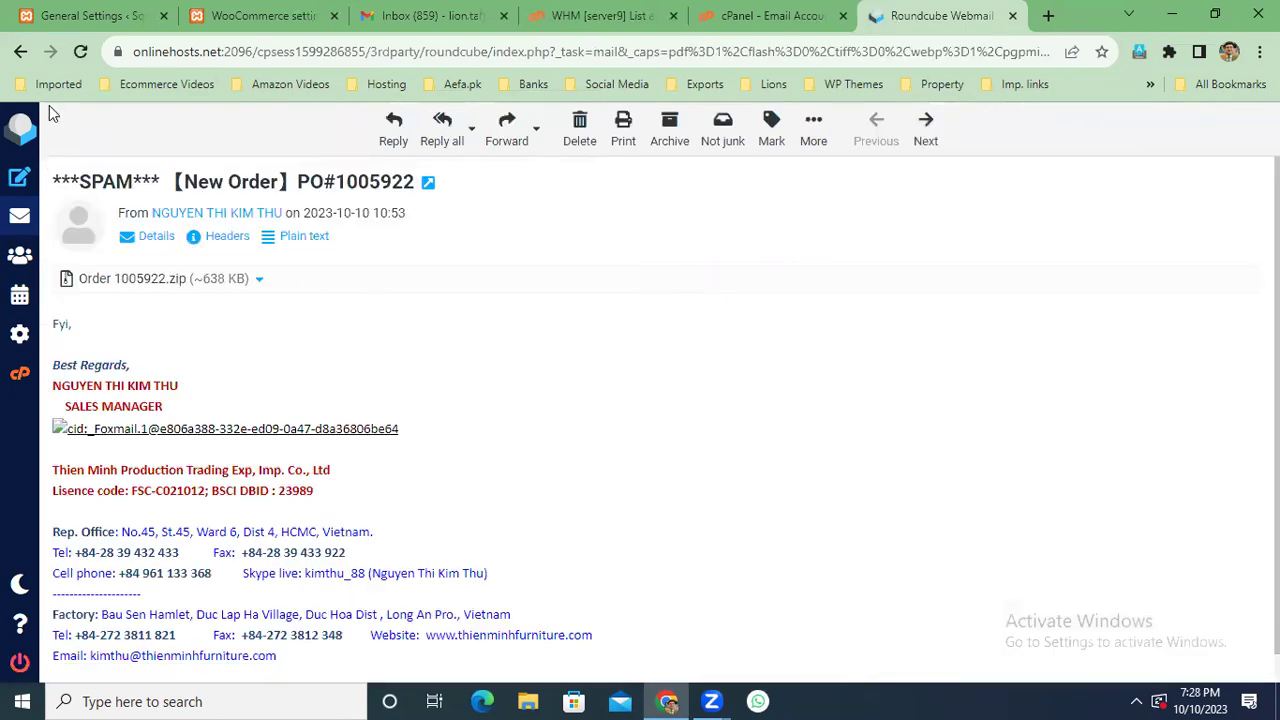
click(21, 51)
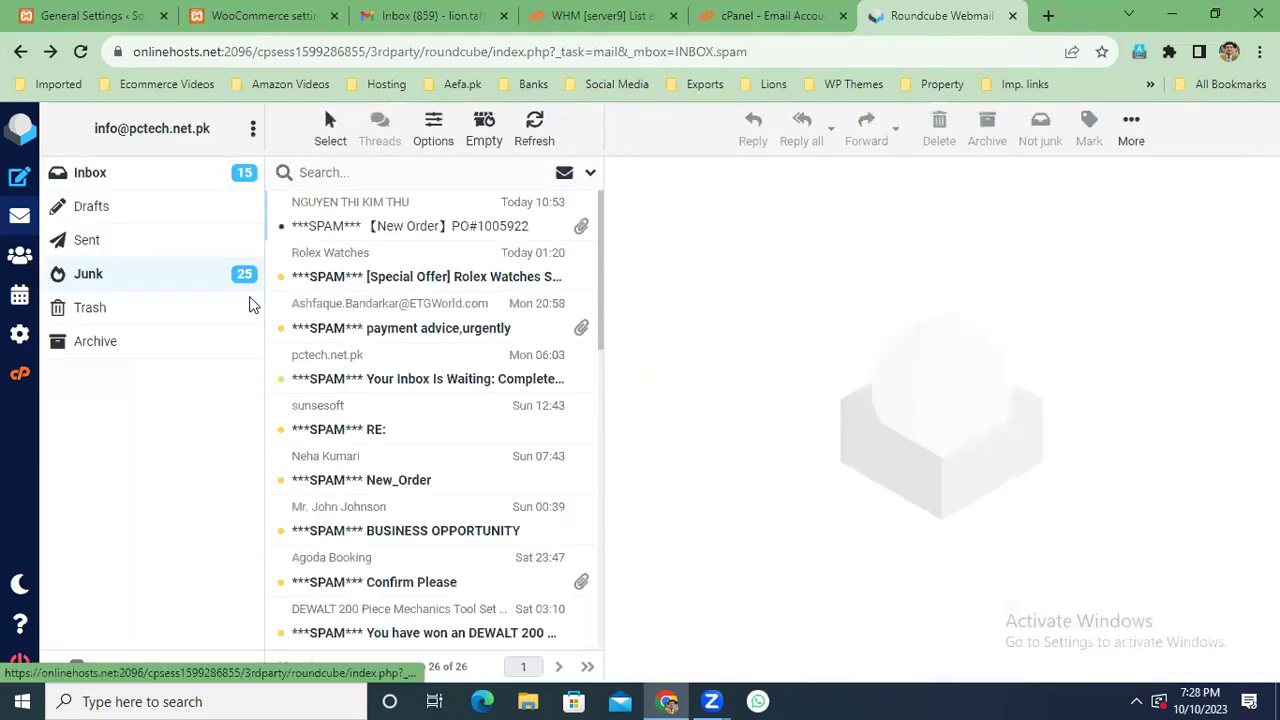
Back in the Inbox, refresh to 75 messages with 15 unread and resize the message list.
drag(596, 223, 102, 176)
click(106, 176)
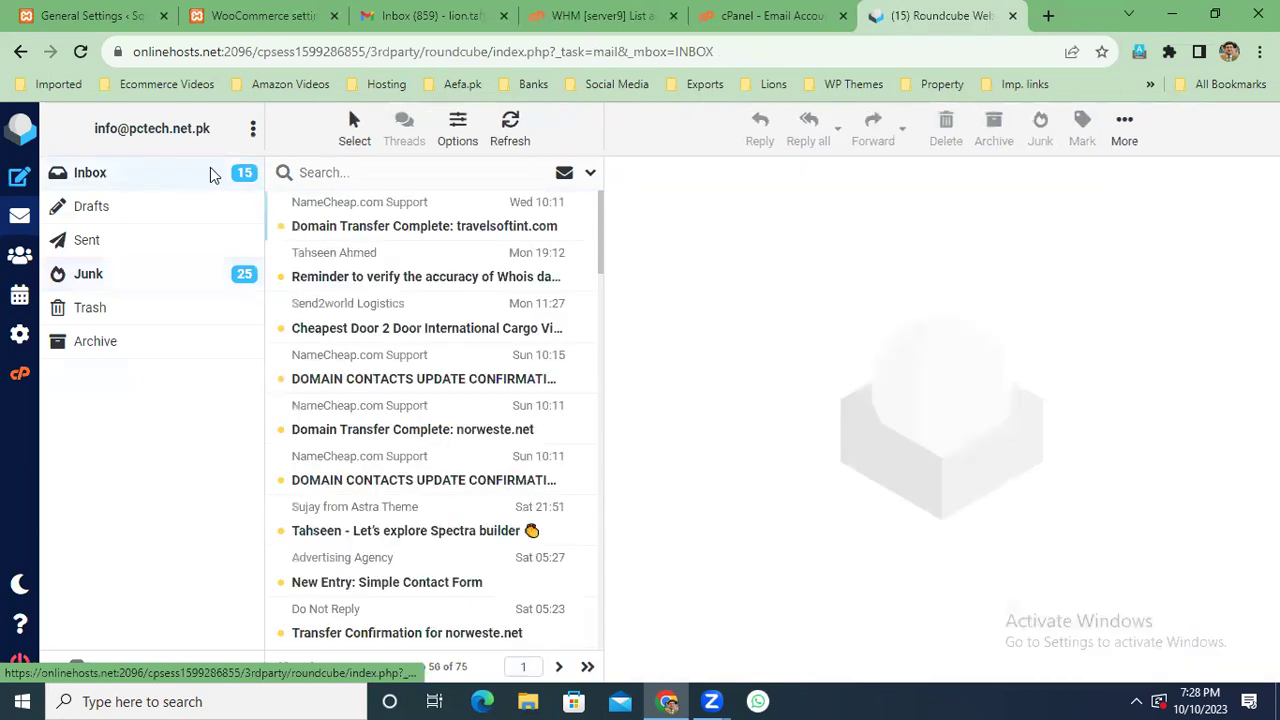
click(507, 130)
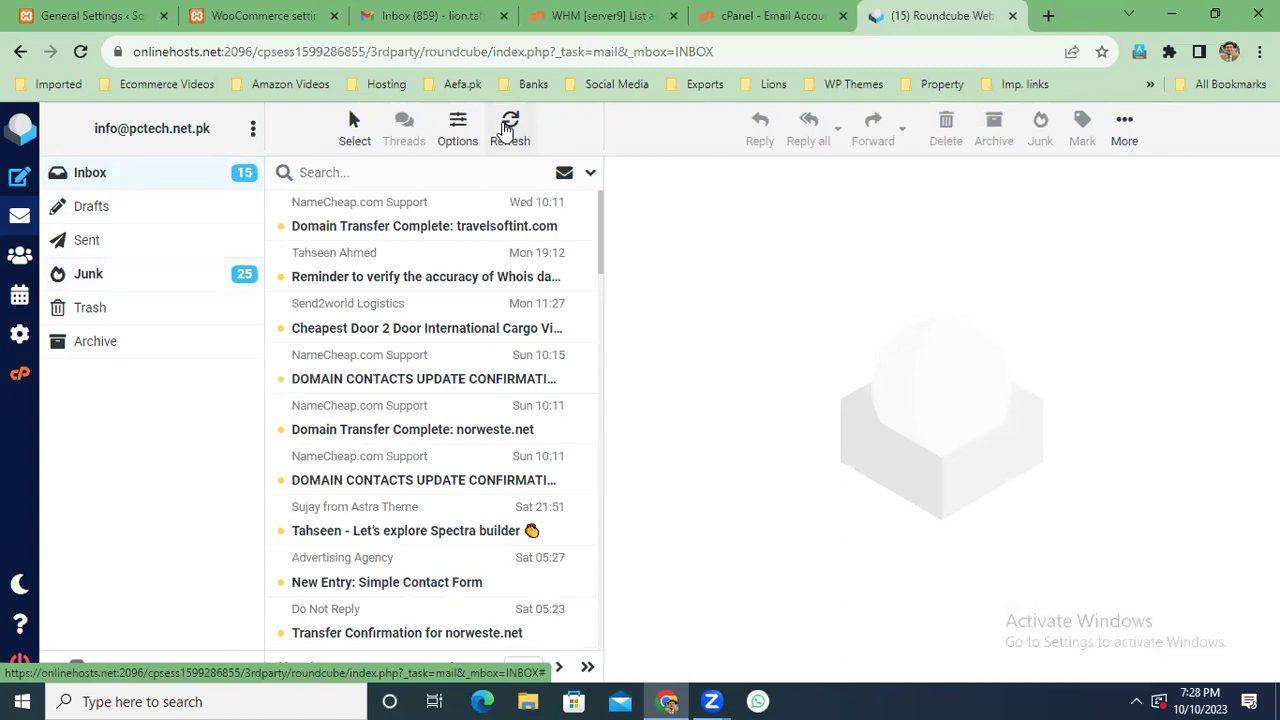
scroll(473, 352, down, 1)
scroll(473, 352, down, 3)
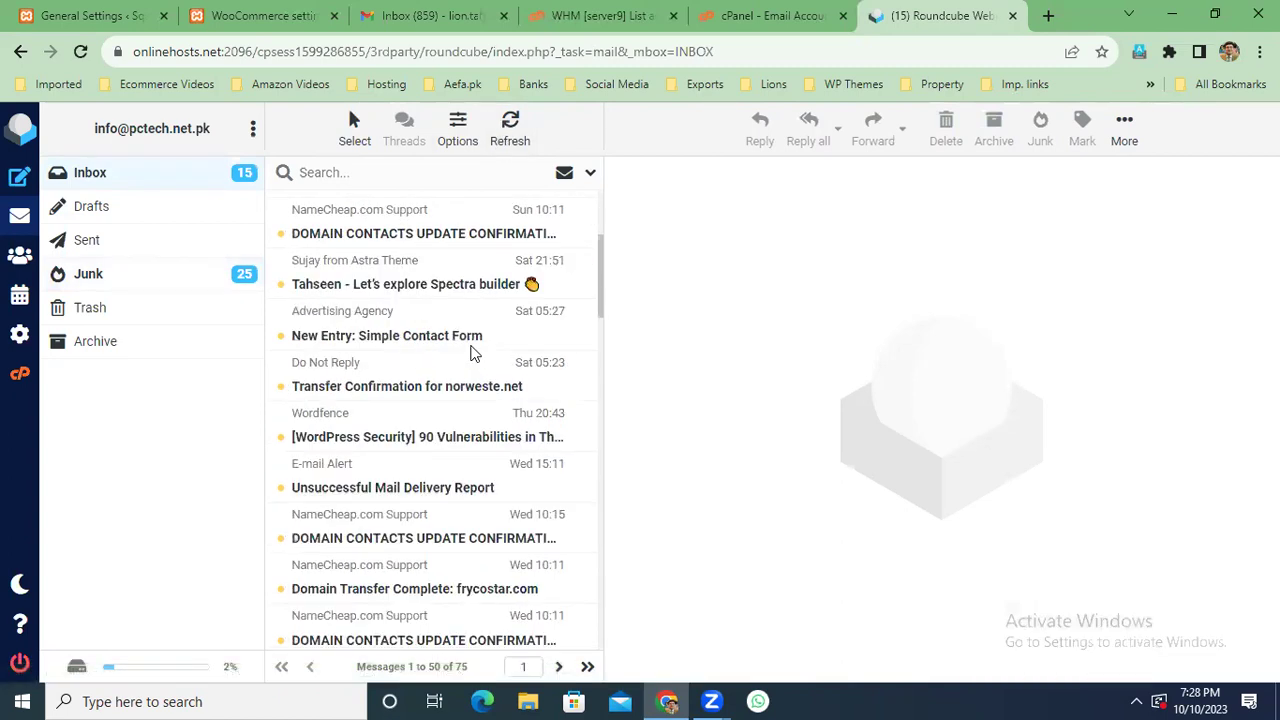
scroll(472, 350, up, 4)
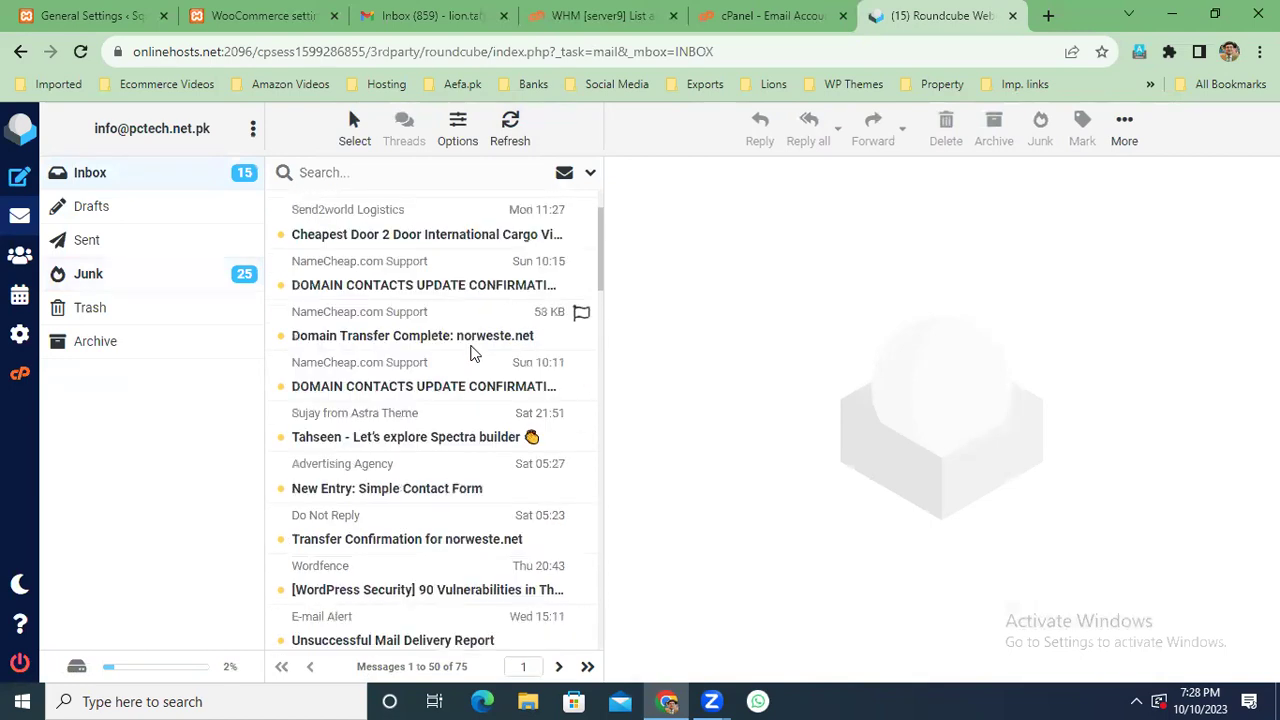
scroll(472, 352, down, 6)
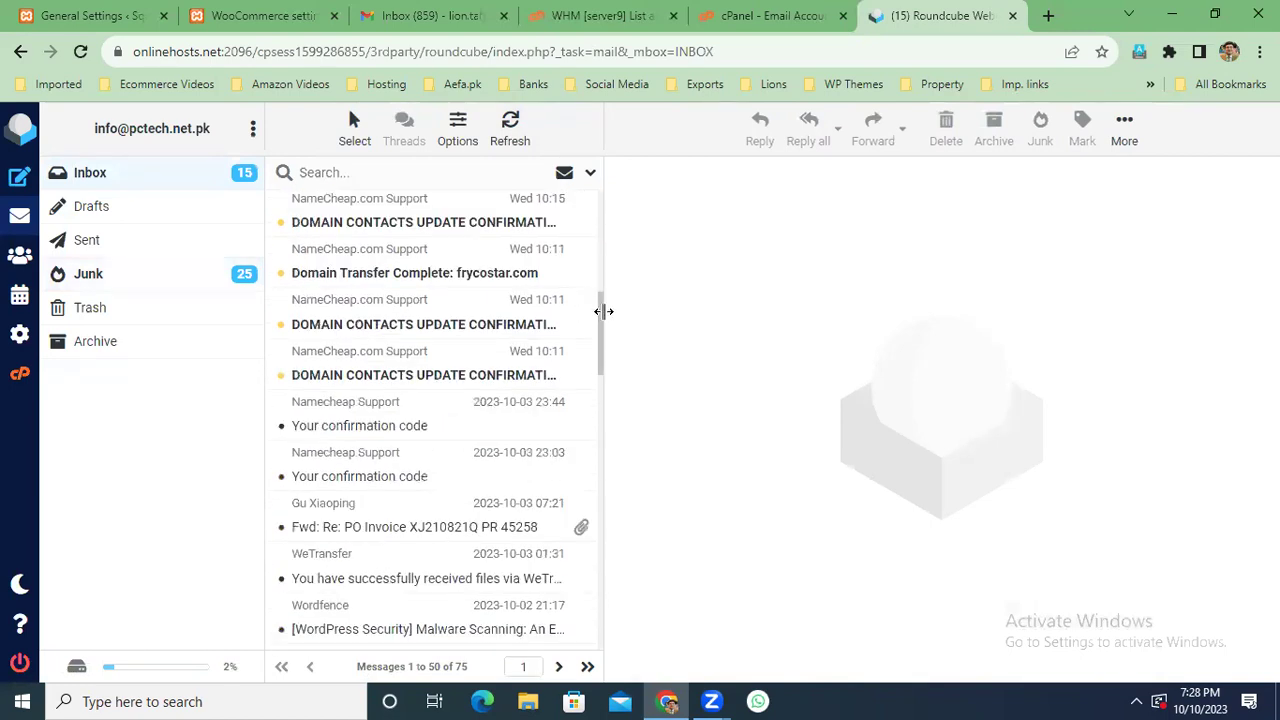
drag(601, 317, 598, 229)
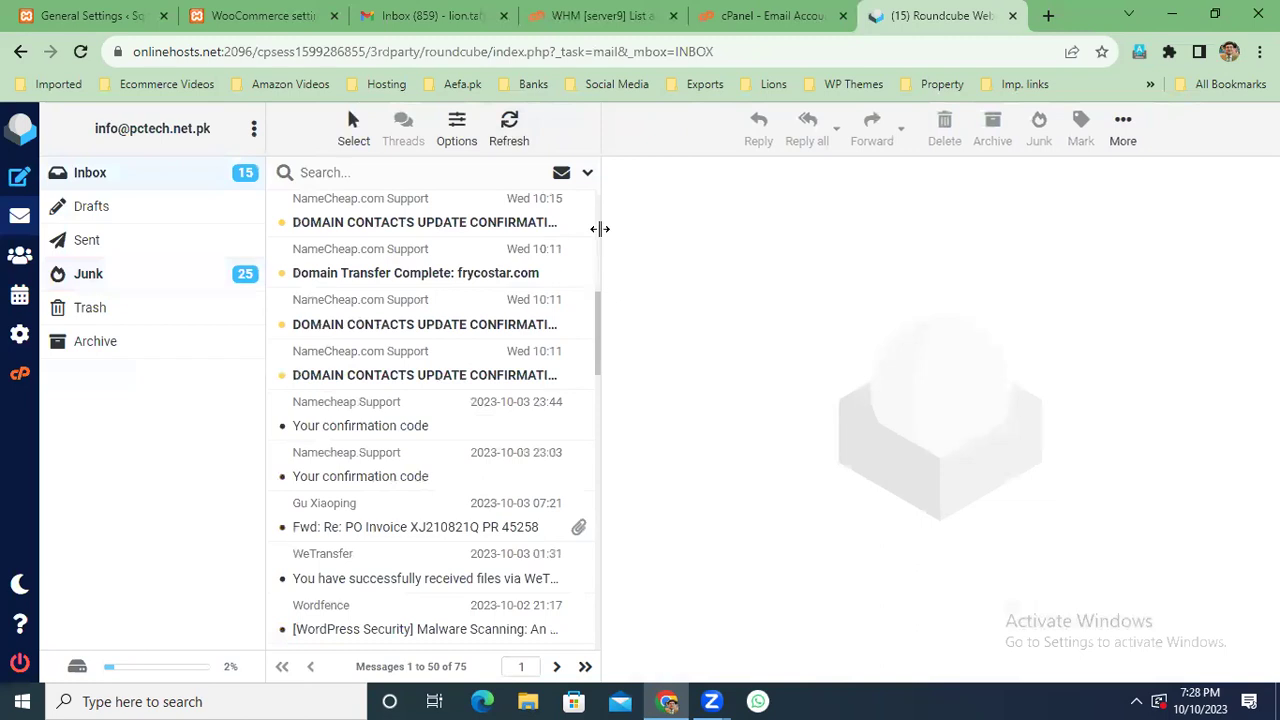
drag(596, 311, 600, 229)
drag(600, 296, 600, 186)
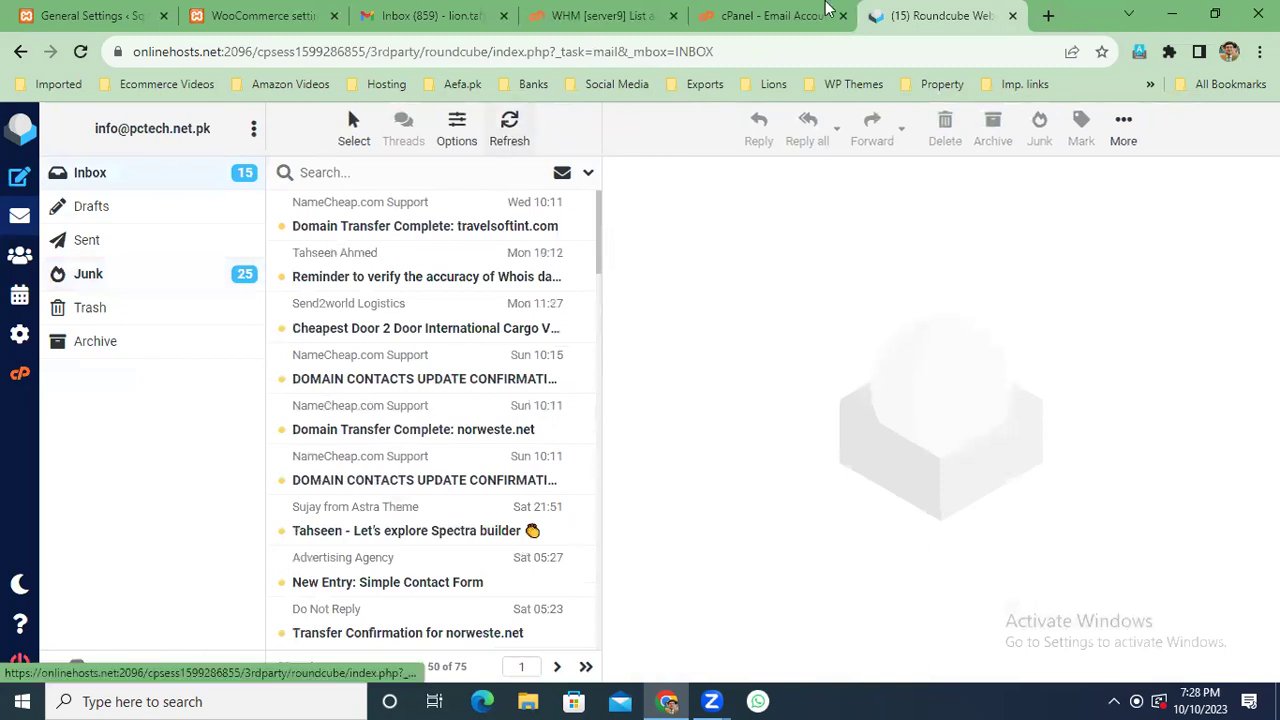
click(784, 14)
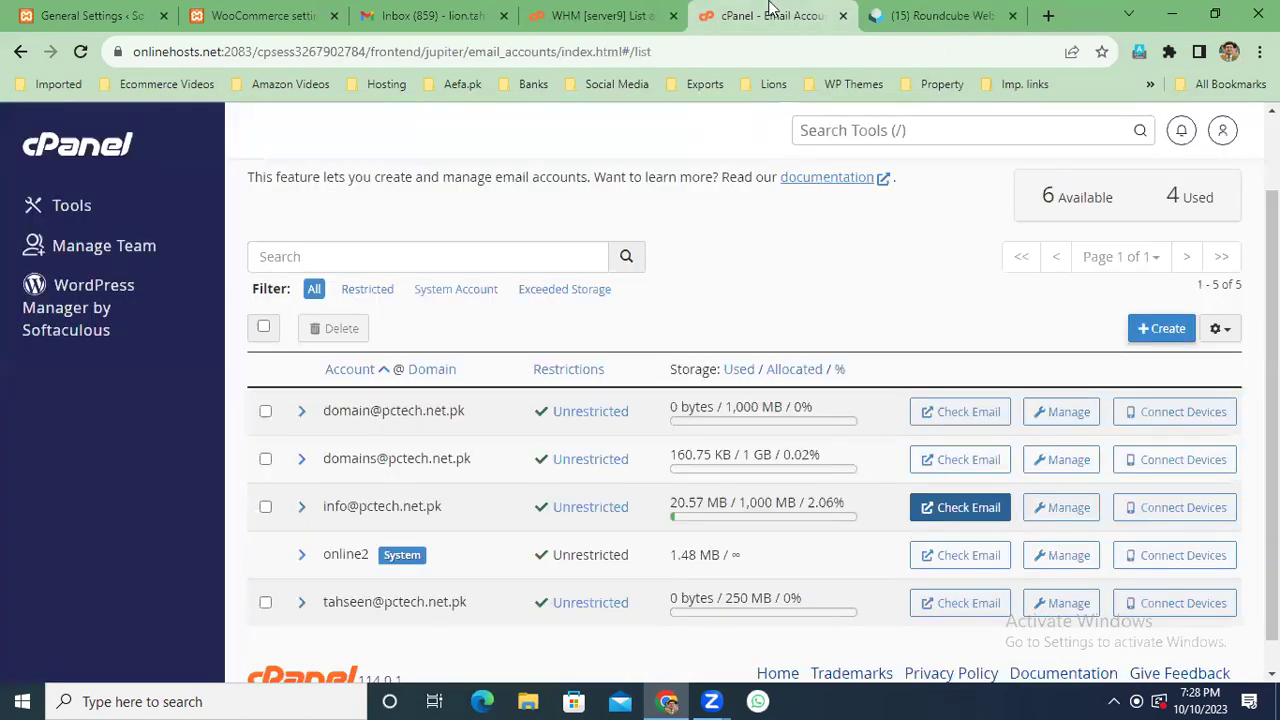
Reload the Gmail inbox, then minimize and restore the browser window.
click(975, 16)
click(421, 20)
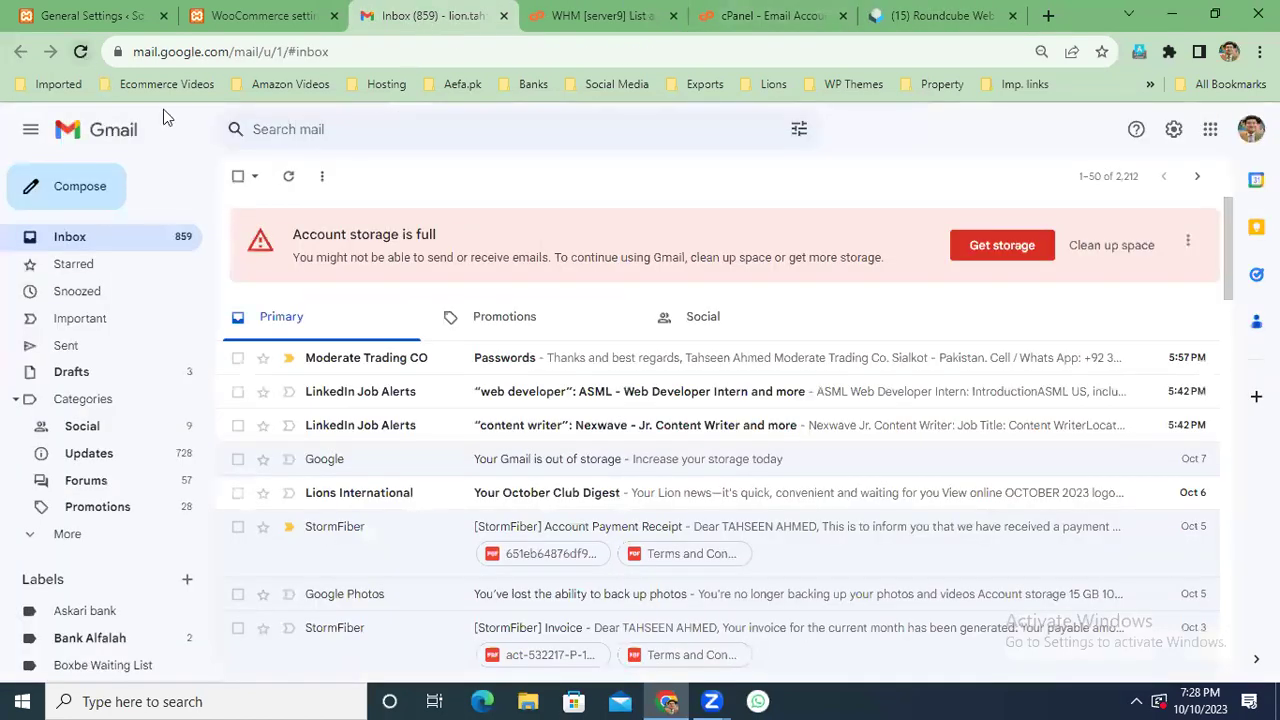
click(82, 53)
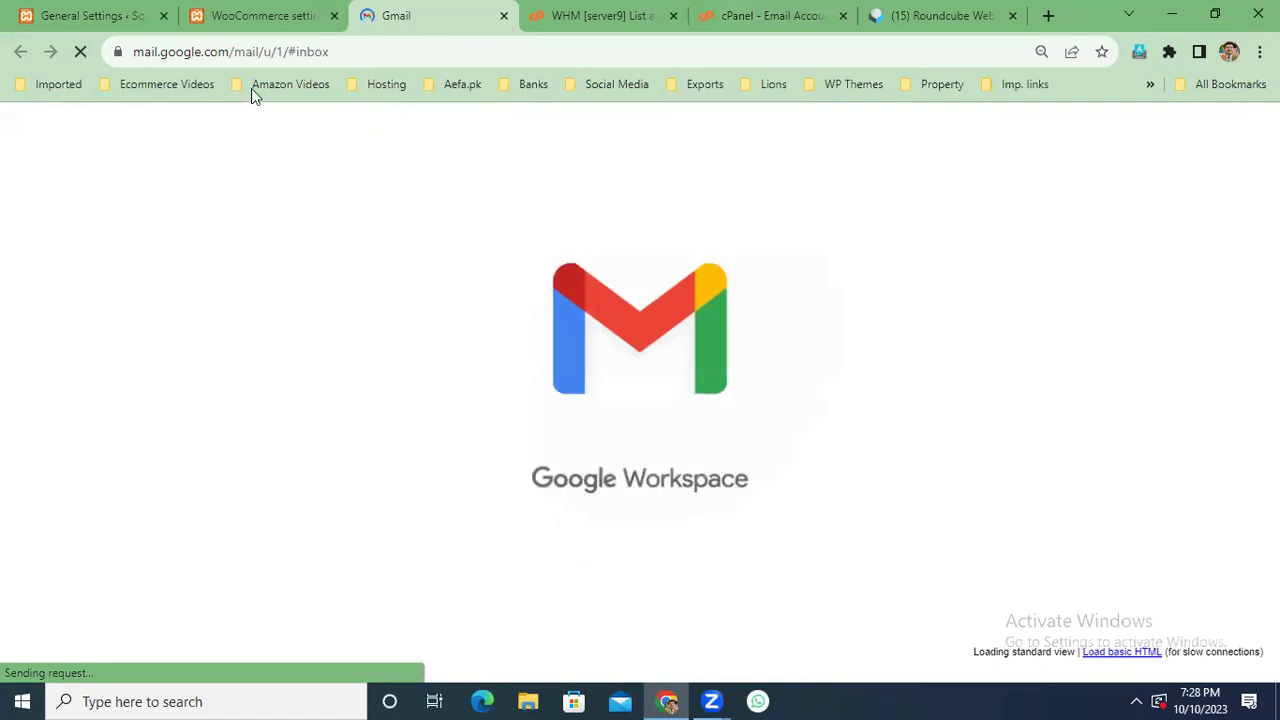
click(667, 701)
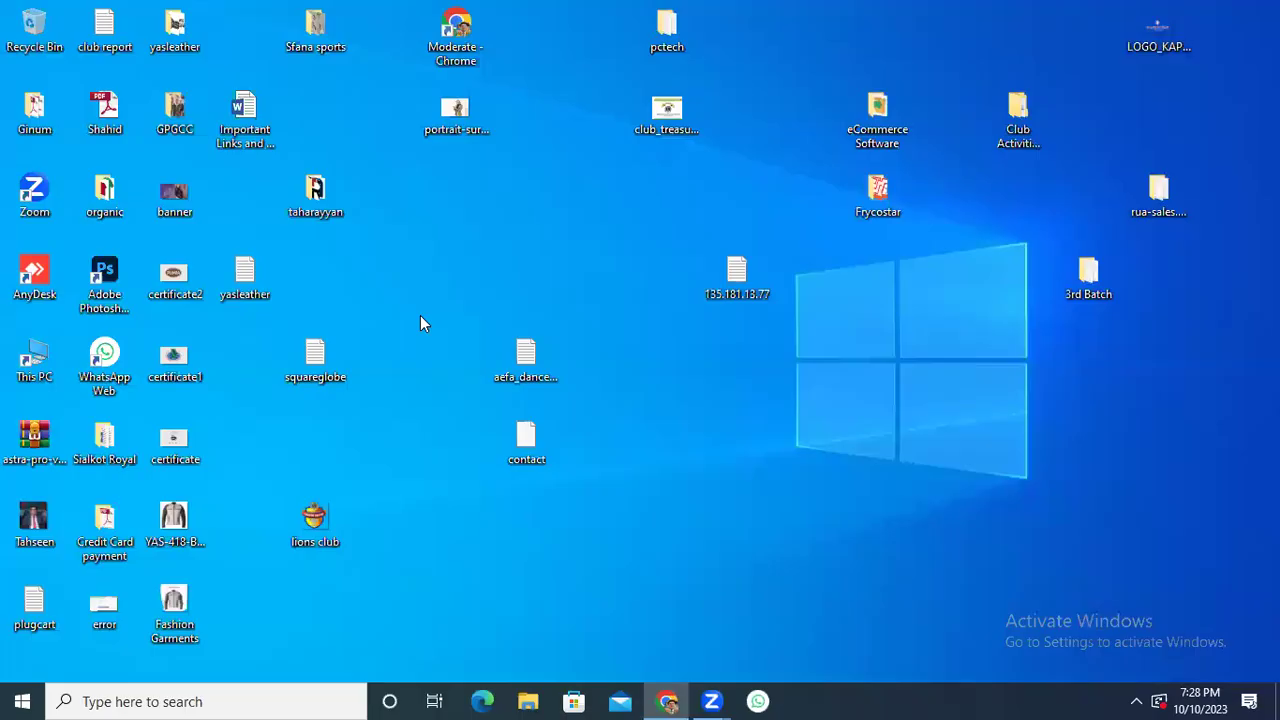
click(667, 701)
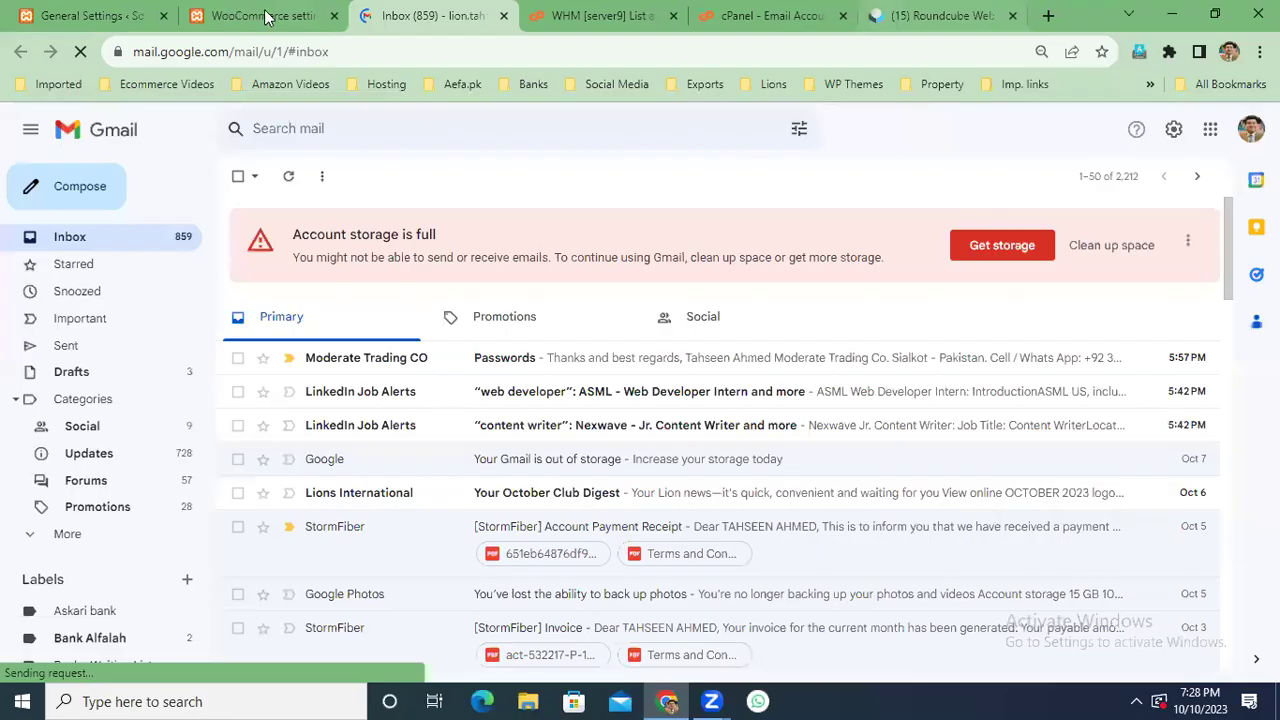
Return to the saved WooCommerce Cash on delivery settings and look over them.
click(266, 17)
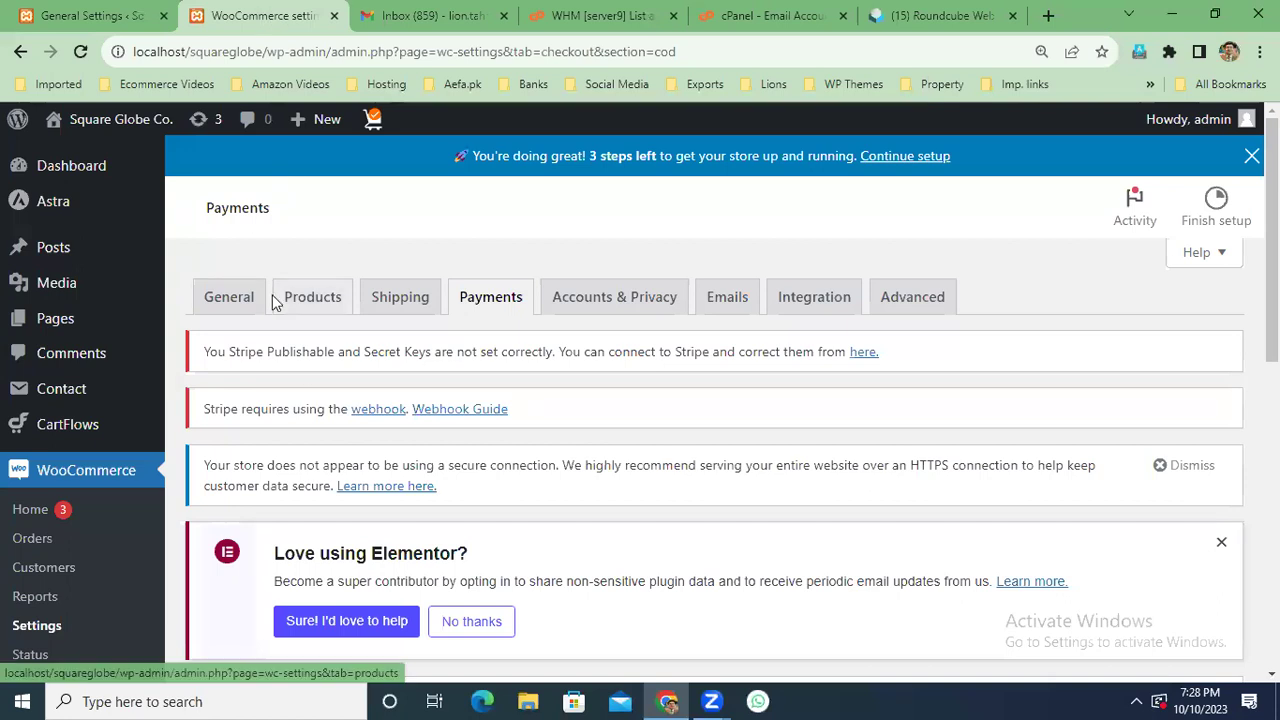
scroll(315, 394, down, 3)
scroll(315, 394, down, 1)
scroll(315, 398, up, 1)
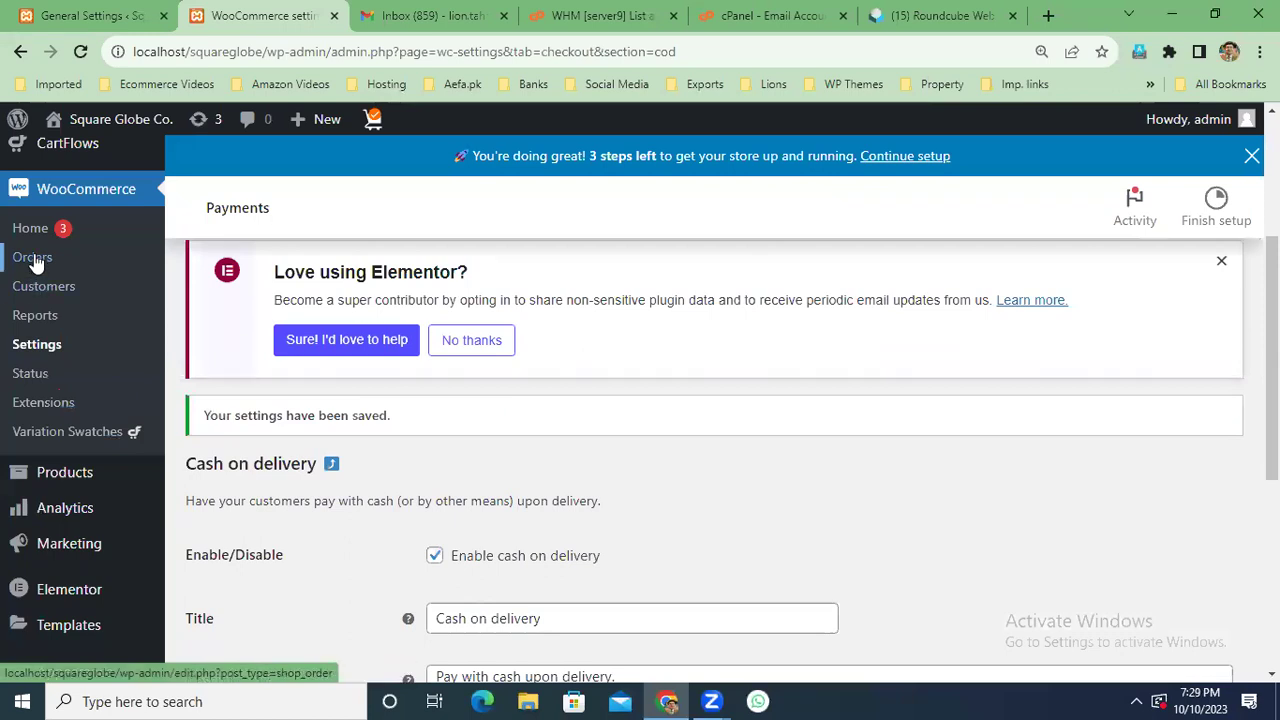
Open WooCommerce Orders to see test order #5626 as Processing for $159.00.
click(32, 257)
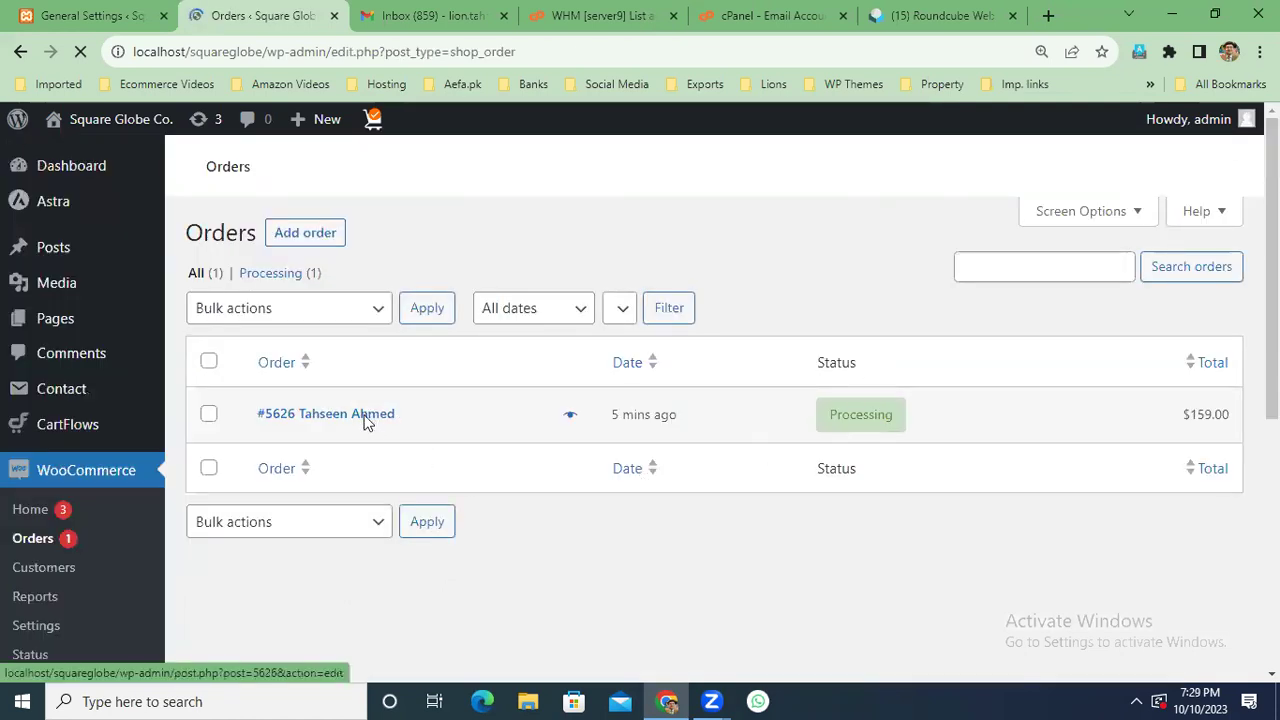
scroll(655, 372, down, 5)
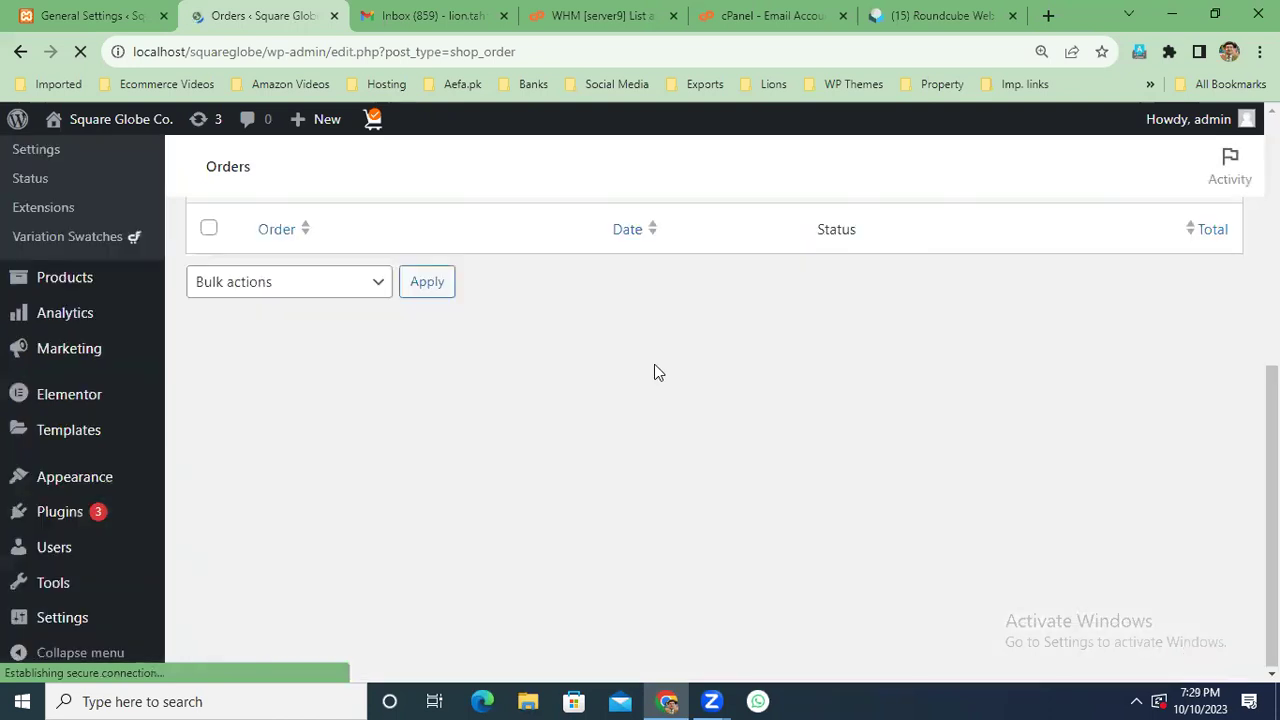
scroll(655, 372, up, 3)
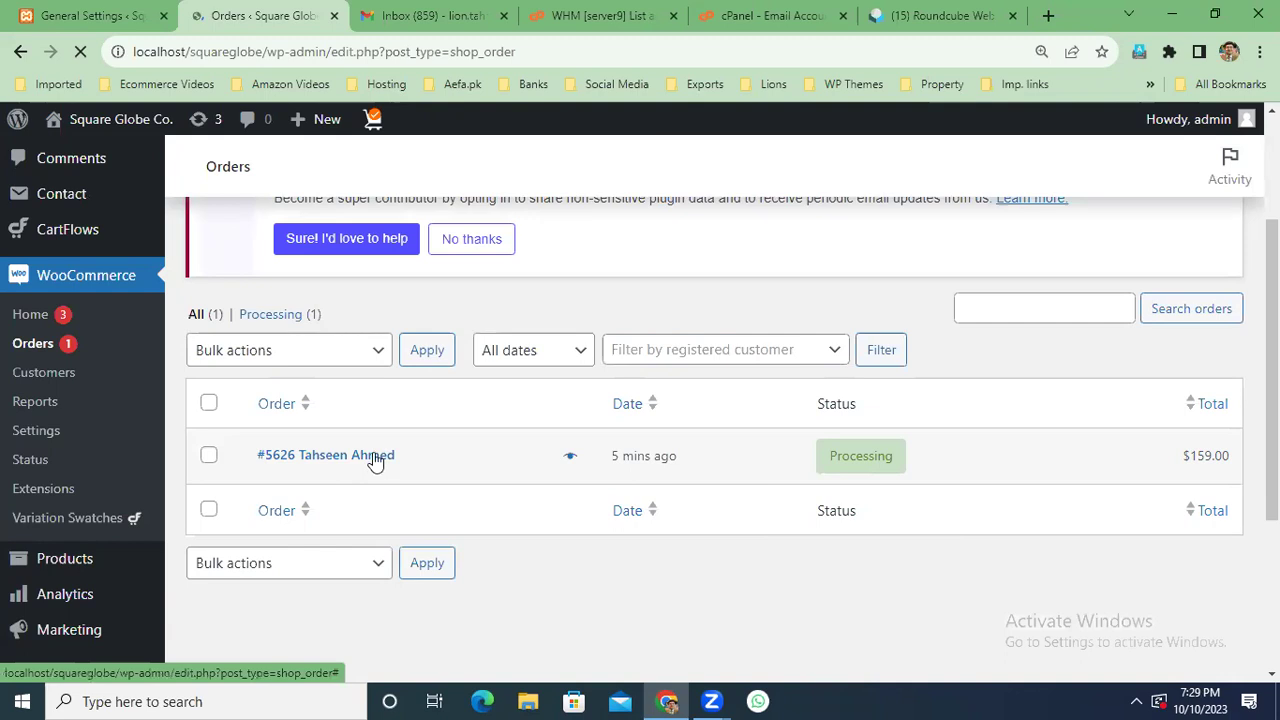
click(338, 456)
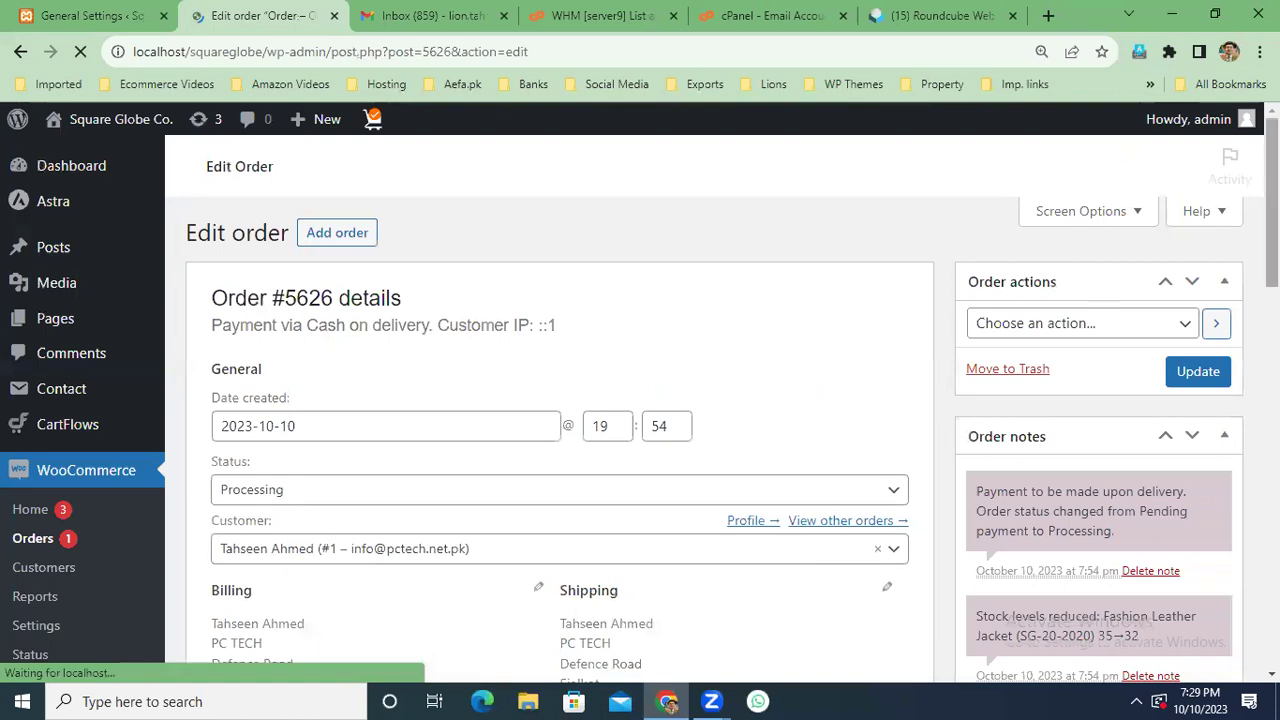
scroll(640, 400, down, 5)
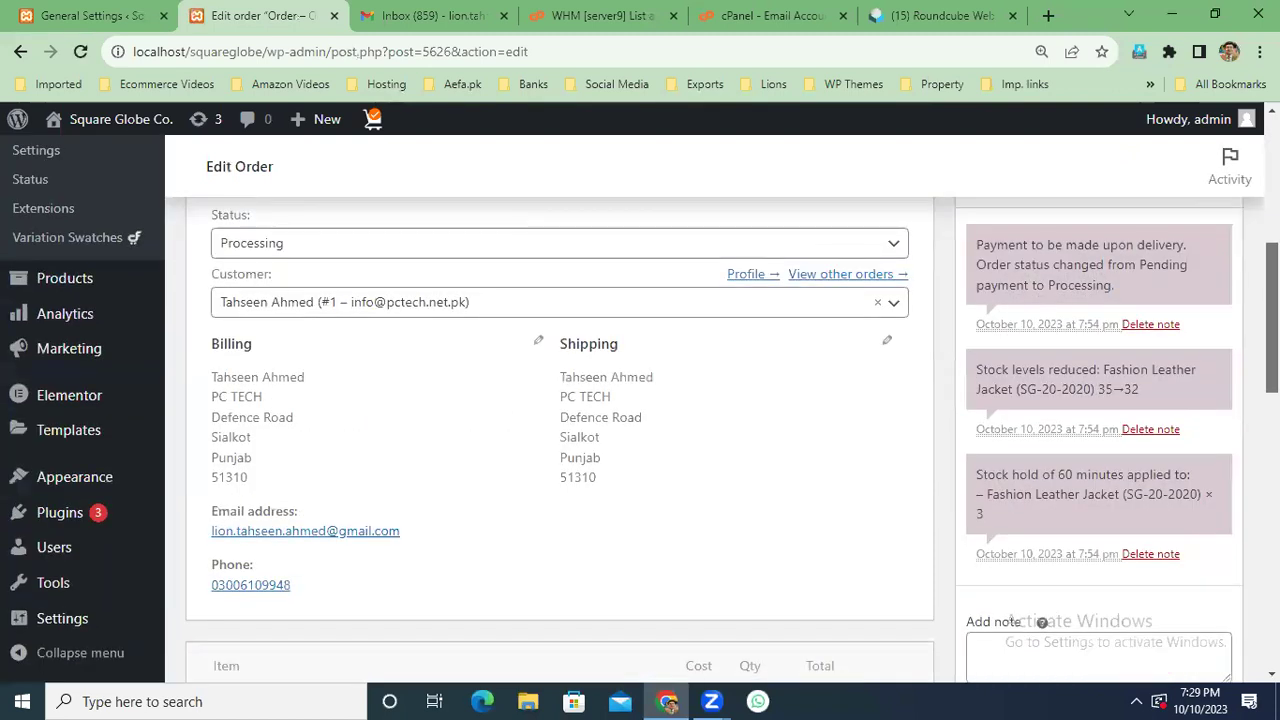
scroll(373, 529, up, 1)
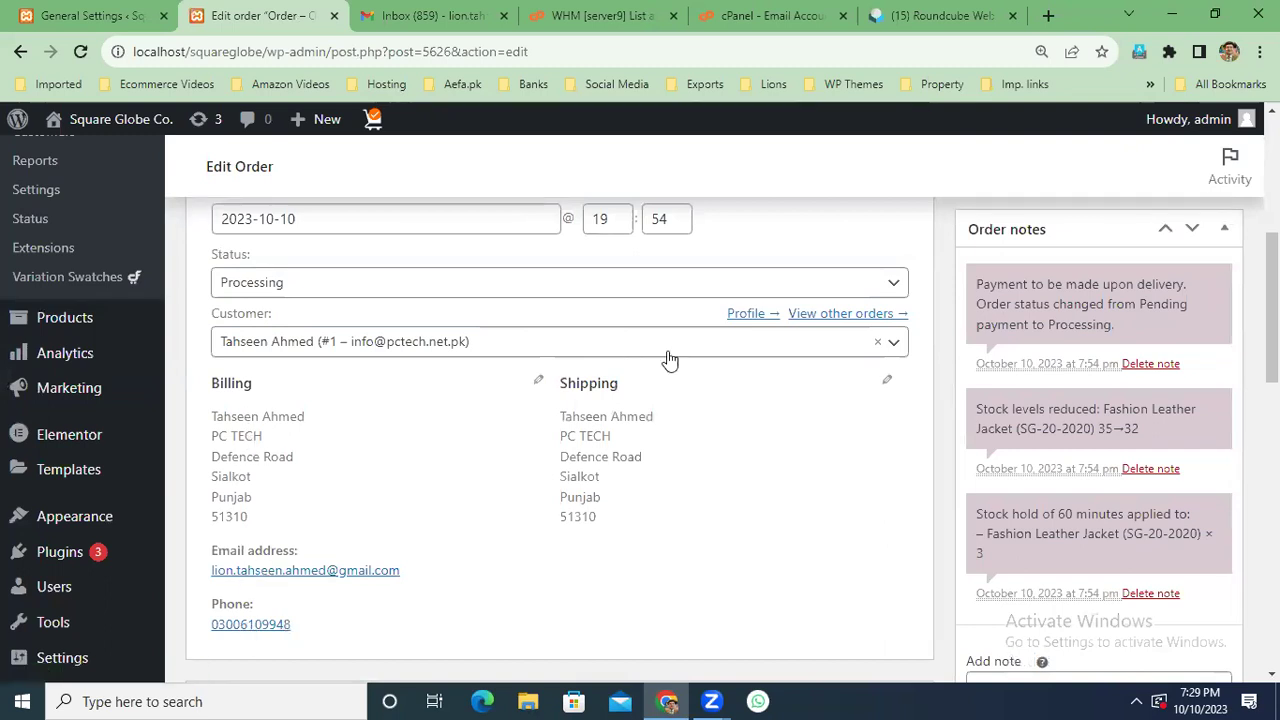
scroll(804, 491, down, 4)
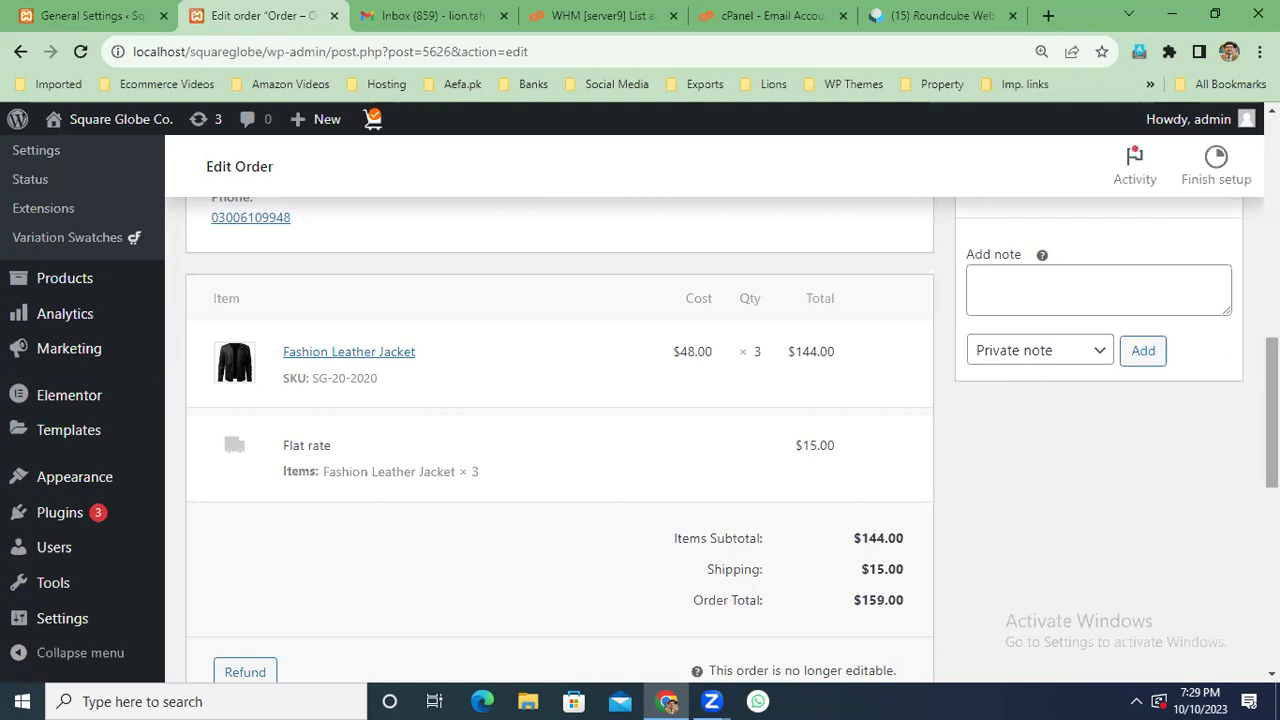
scroll(1272, 415, down, 3)
scroll(560, 420, down, 1)
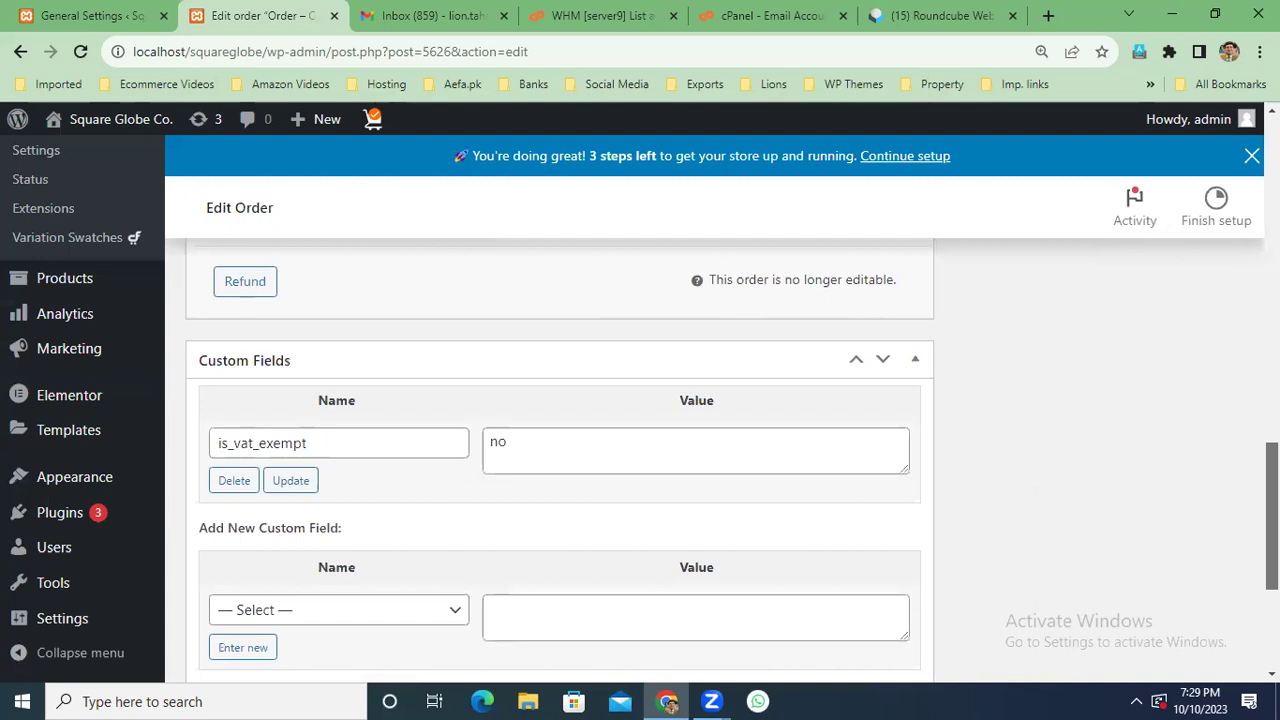
scroll(560, 420, down, 3)
scroll(560, 420, up, 3)
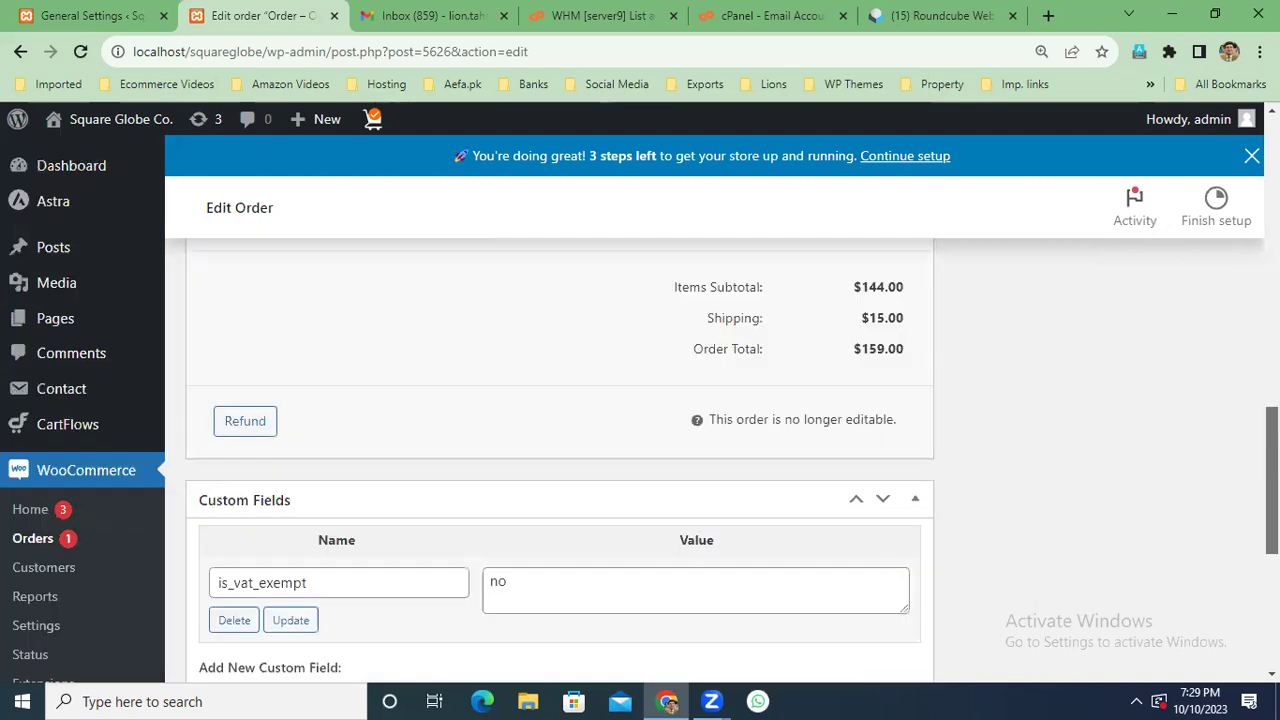
scroll(560, 420, up, 5)
scroll(560, 420, up, 2)
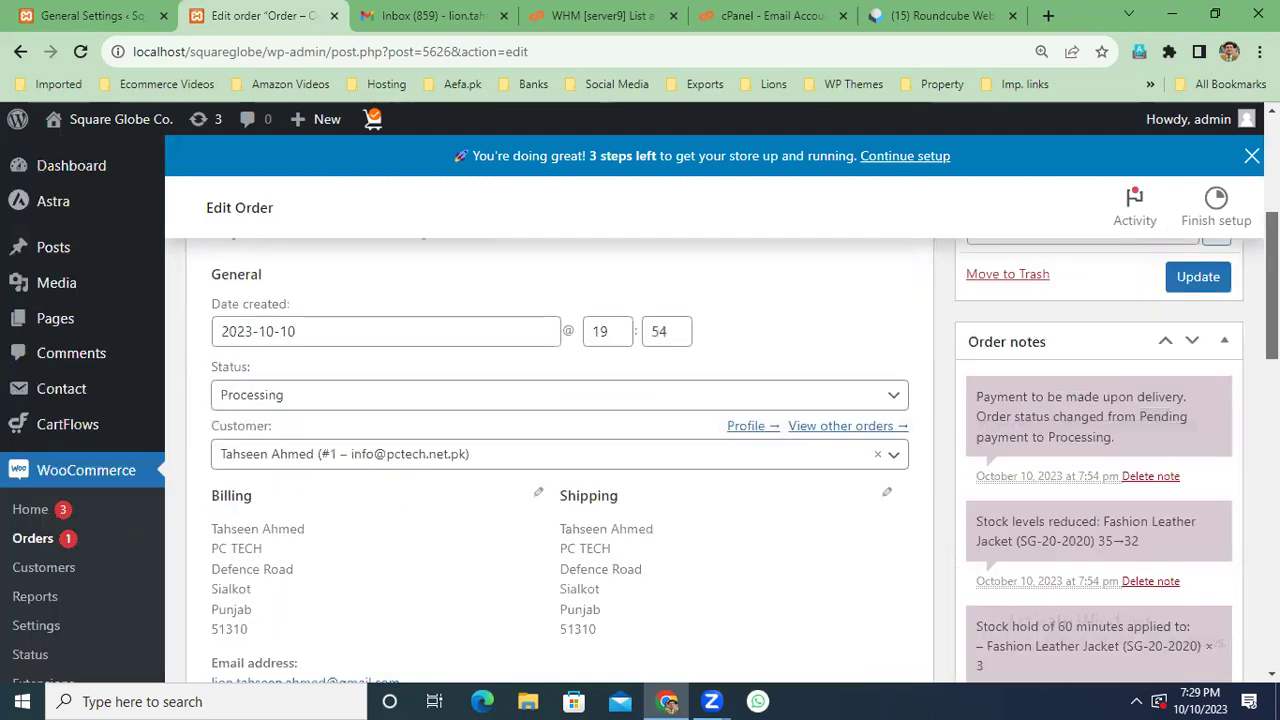
scroll(560, 420, up, 1)
scroll(560, 420, up, 1)
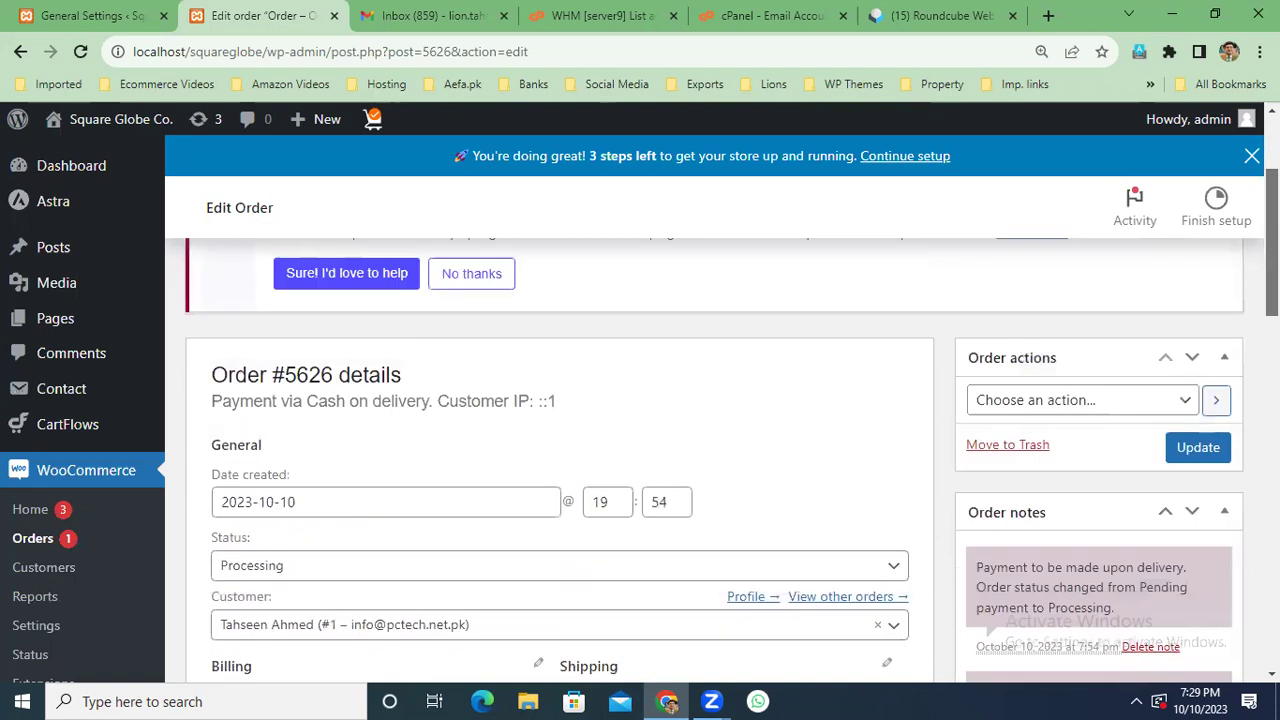
scroll(560, 420, up, 1)
scroll(560, 420, down, 2)
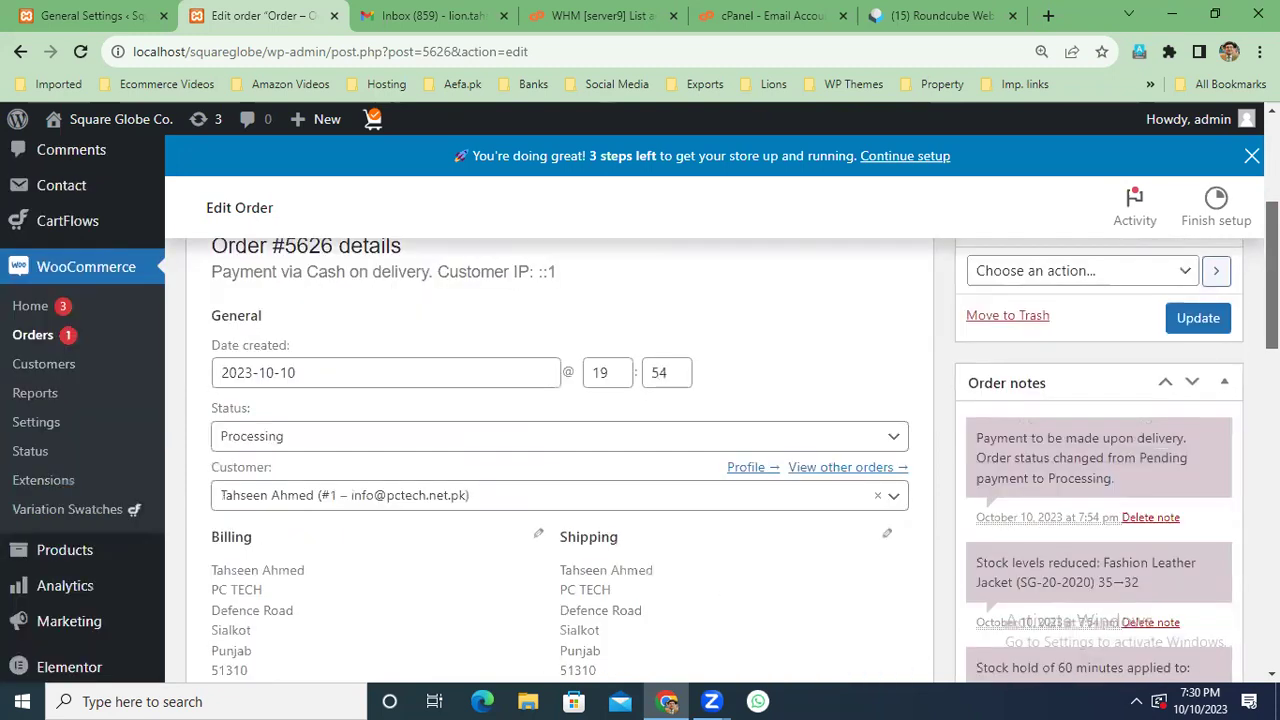
scroll(1123, 306, up, 1)
Run the 'Email invoice / order details to customer' order action for order #5626.
click(1188, 328)
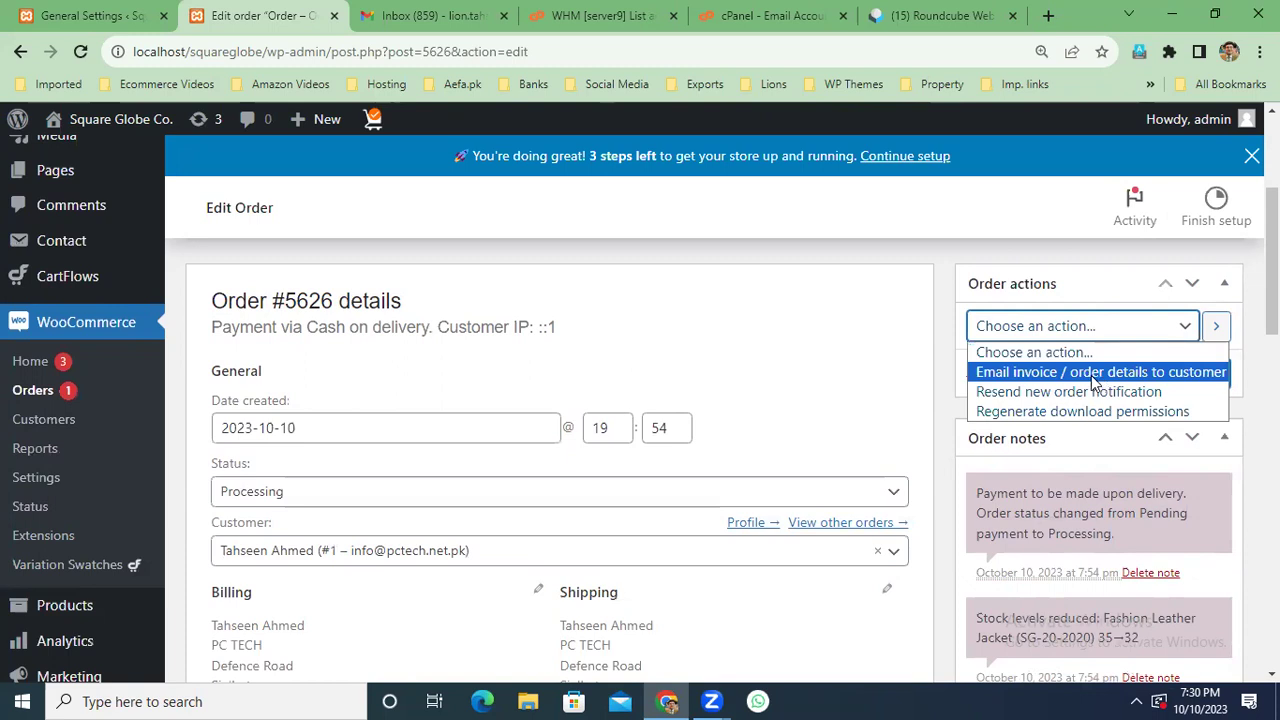
key(Escape)
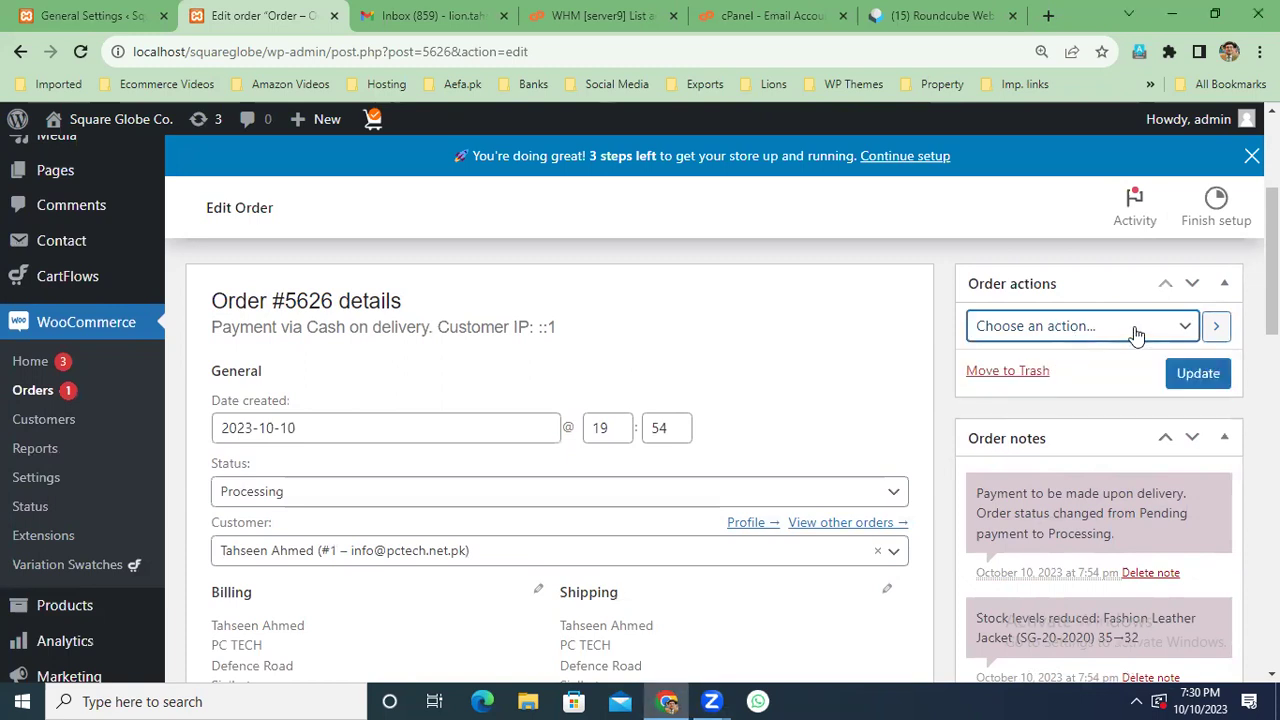
click(1137, 334)
click(1065, 373)
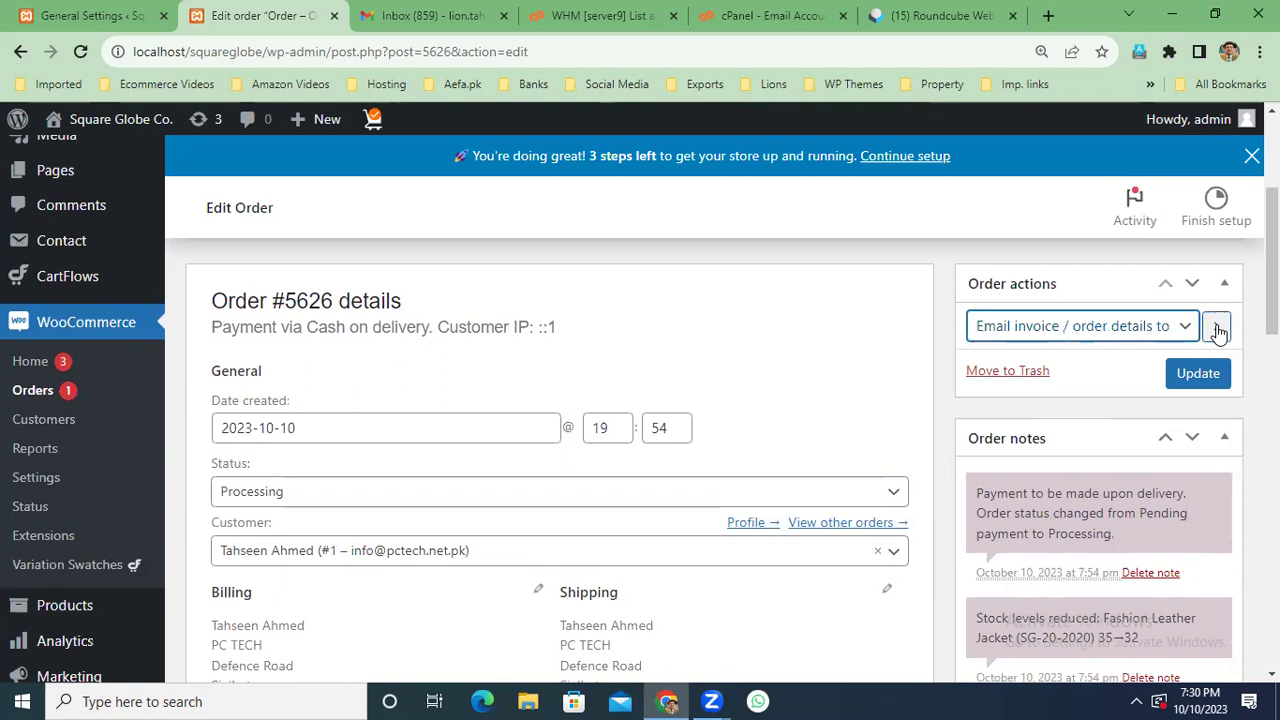
click(1216, 330)
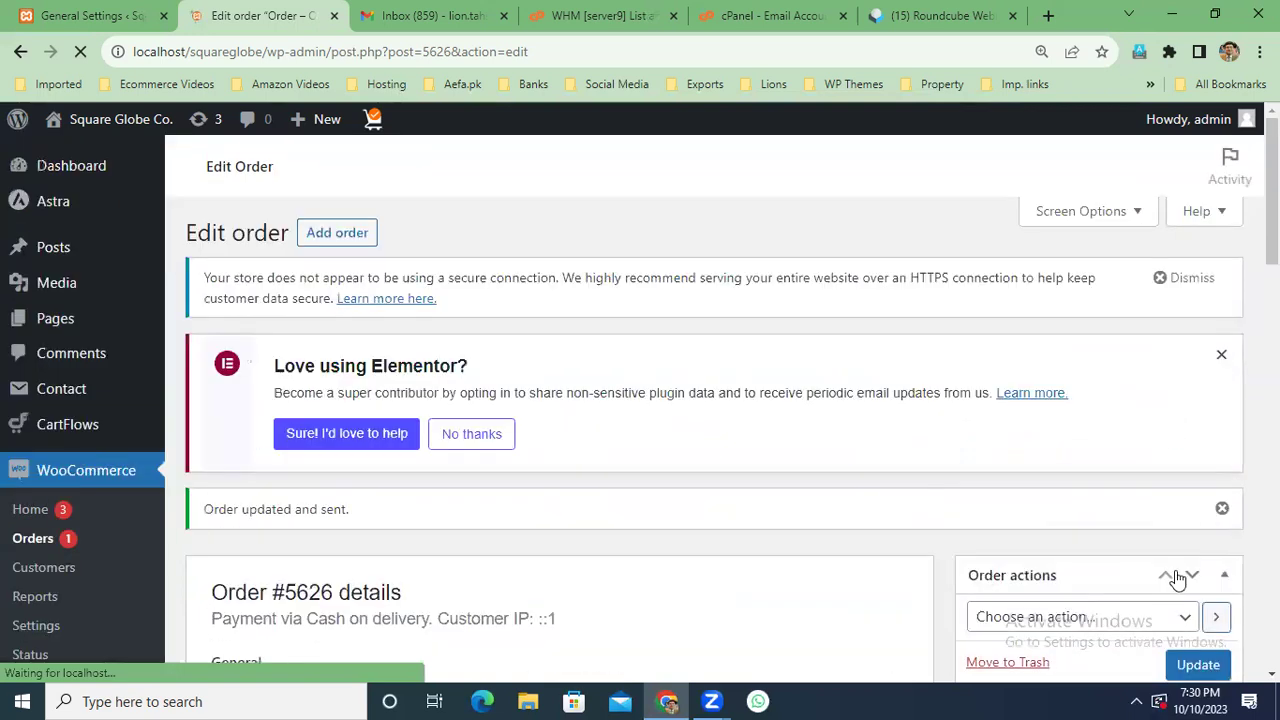
click(1183, 617)
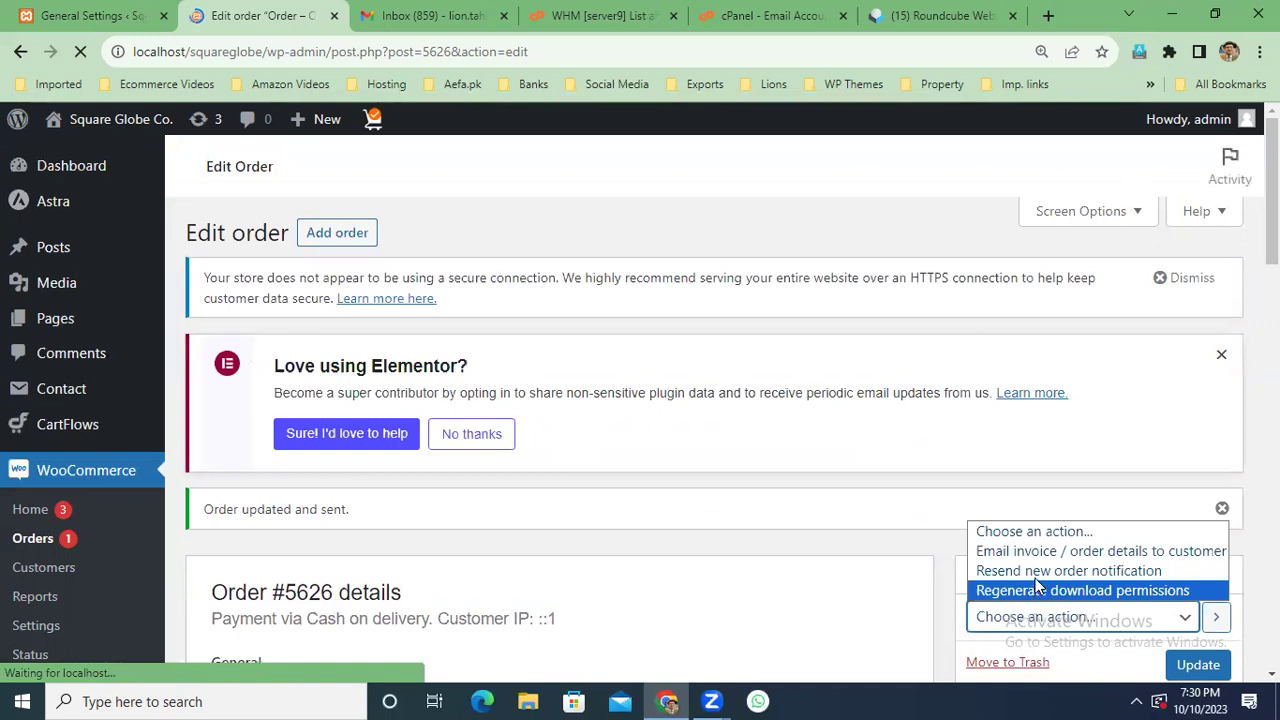
click(846, 545)
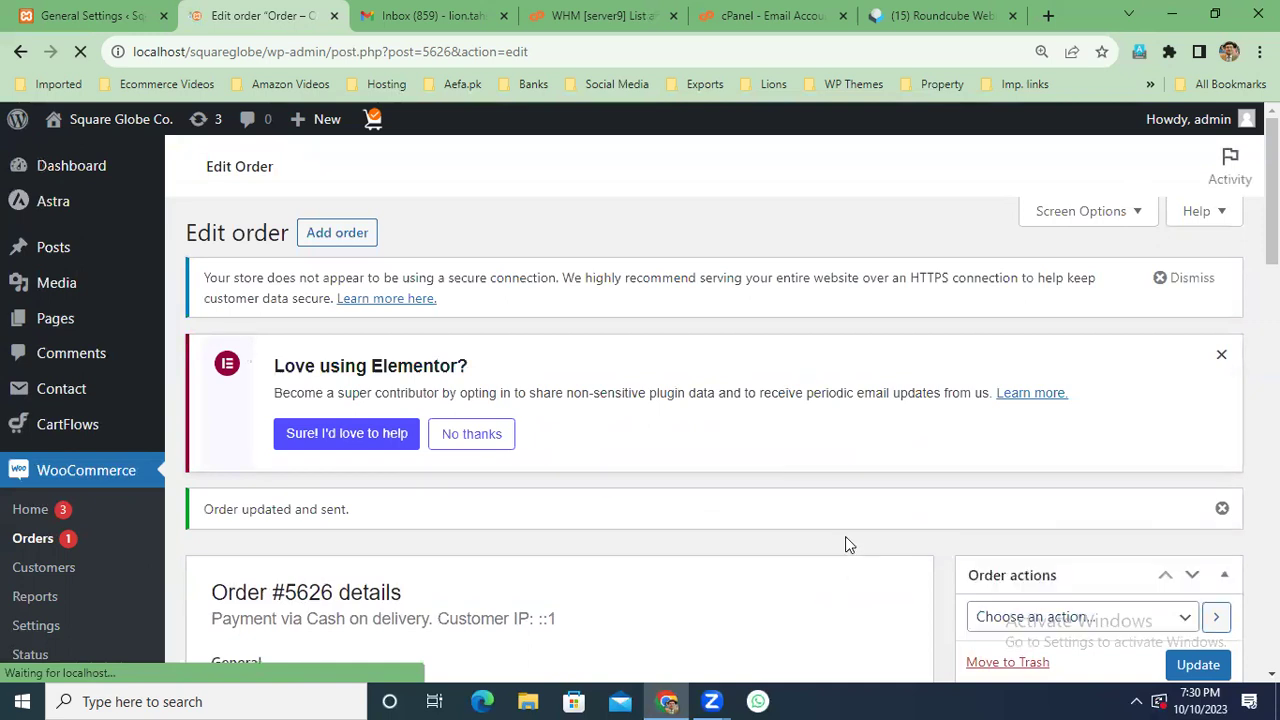
scroll(846, 545, down, 6)
scroll(846, 545, up, 1)
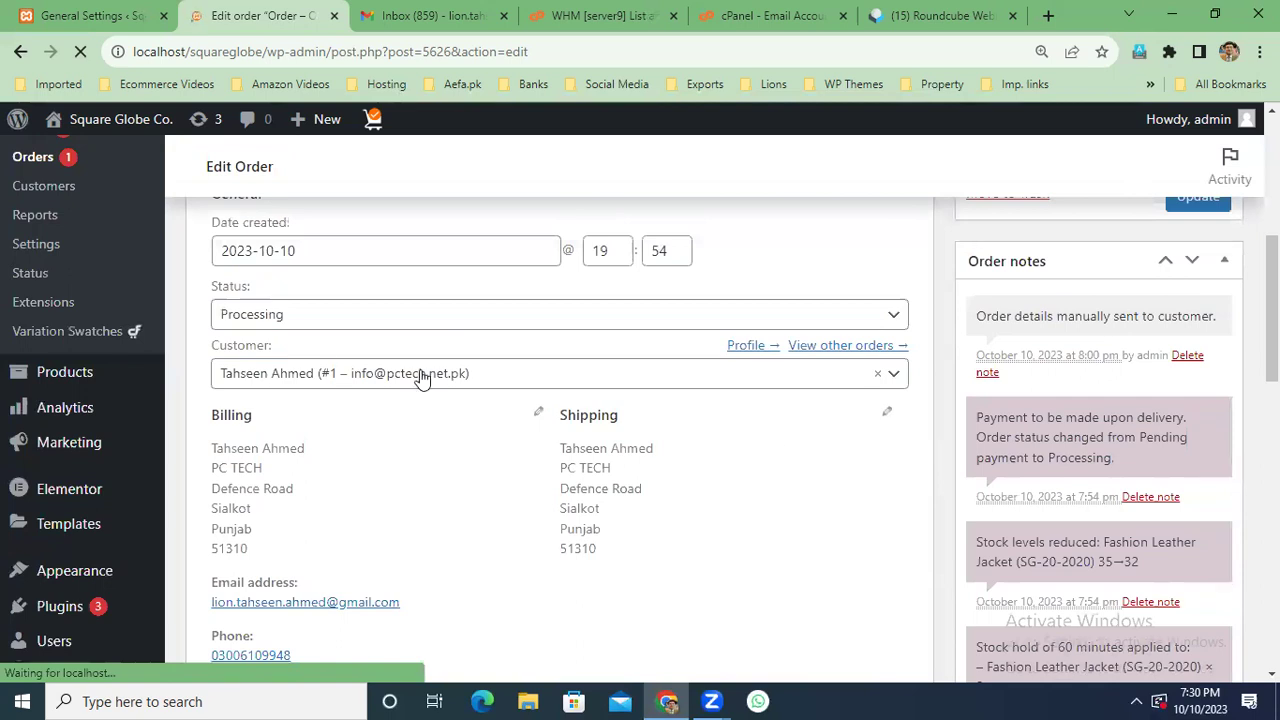
Change order #5626's status from Processing to Completed and save it.
click(895, 318)
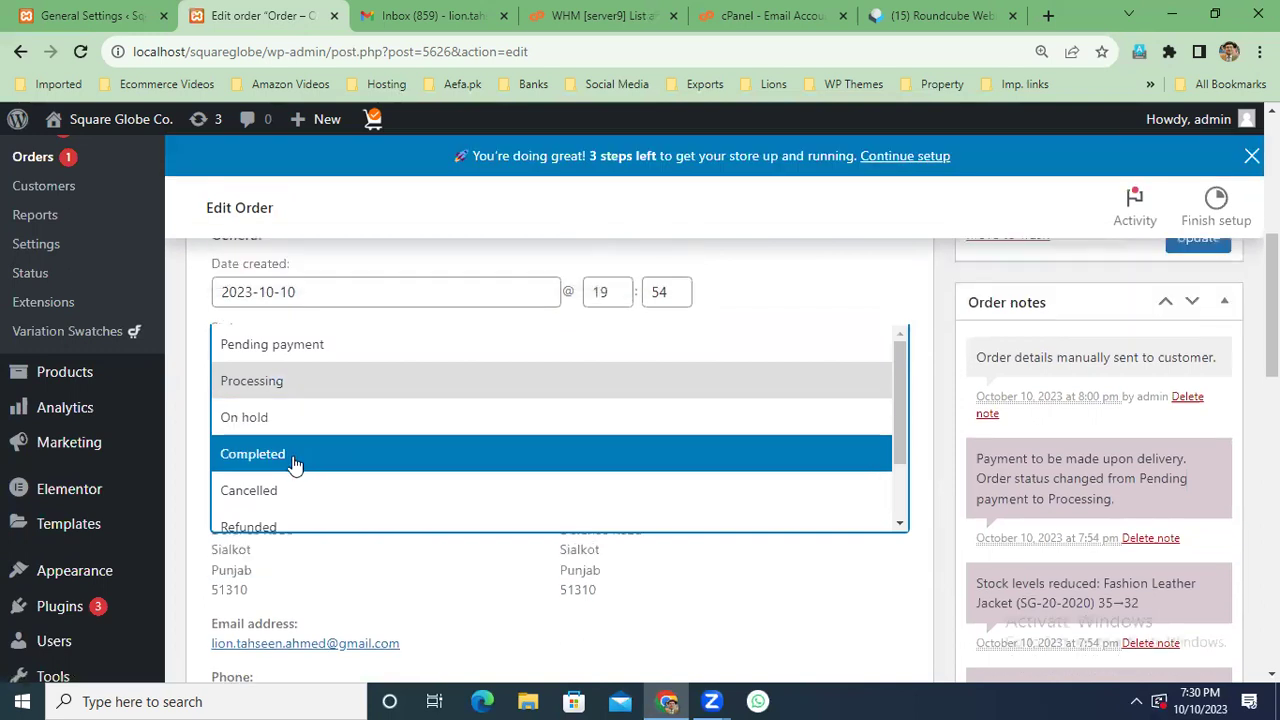
click(295, 456)
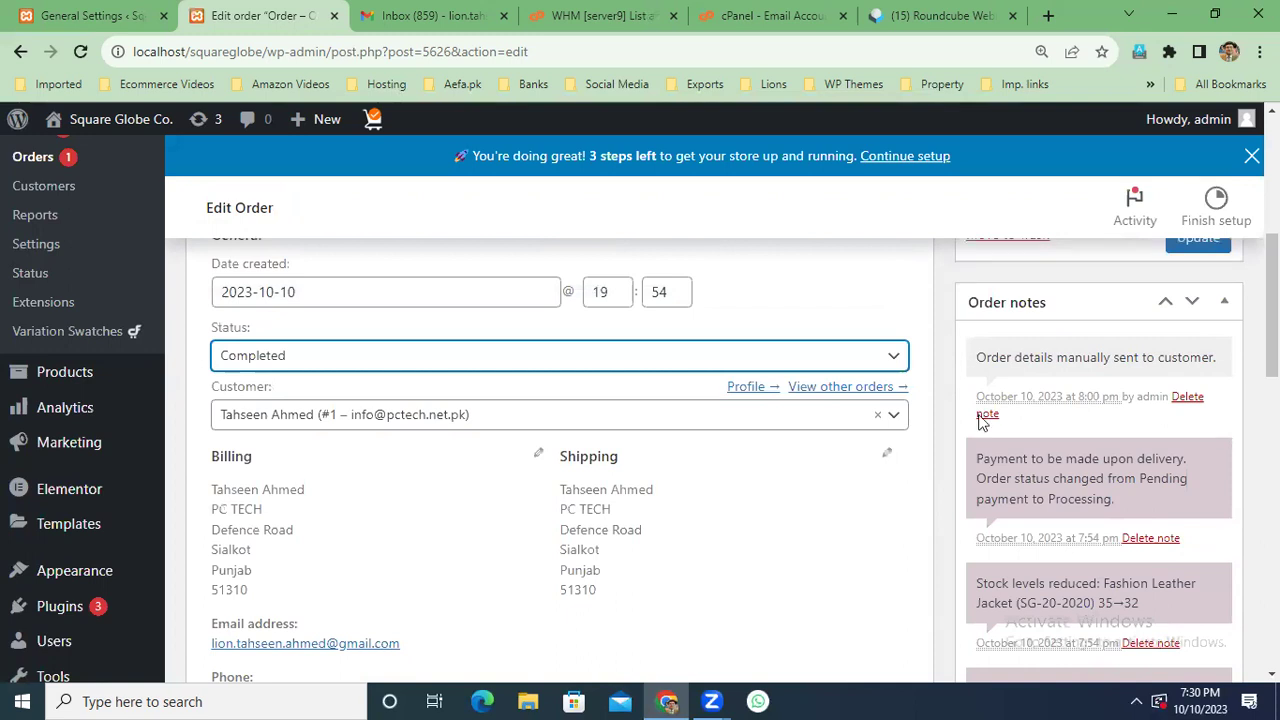
scroll(1200, 366, up, 2)
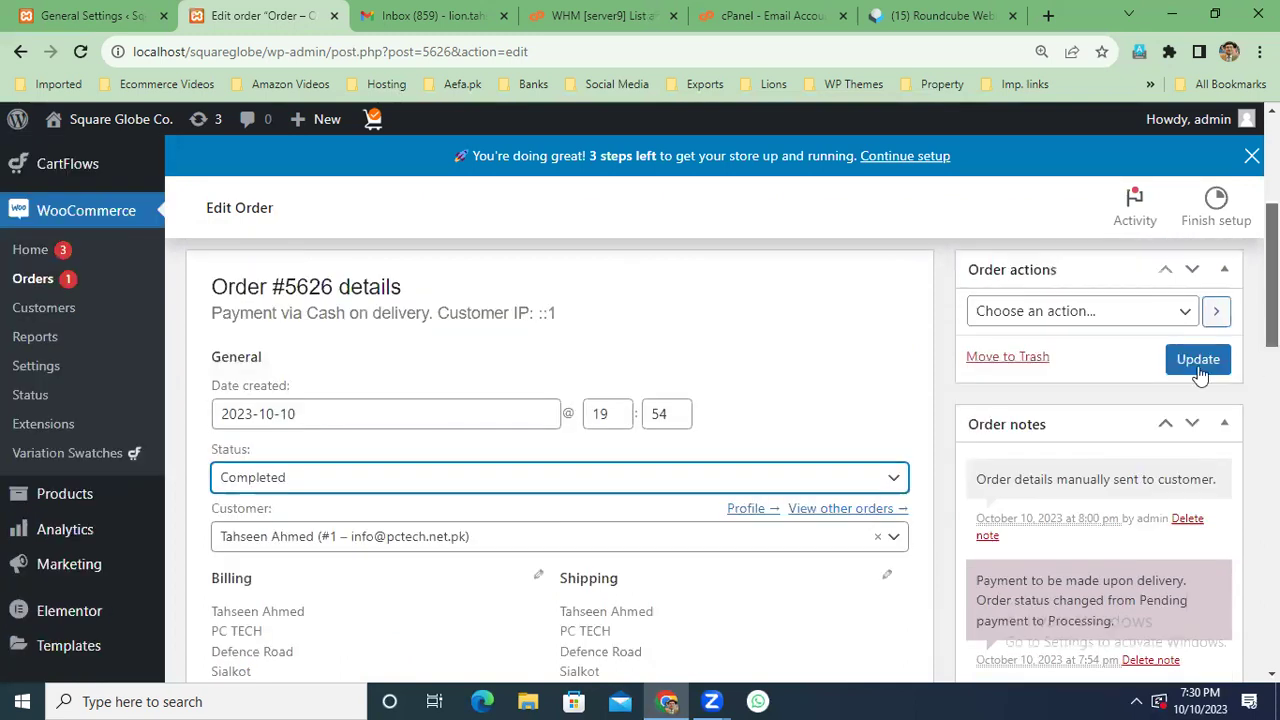
key(Return)
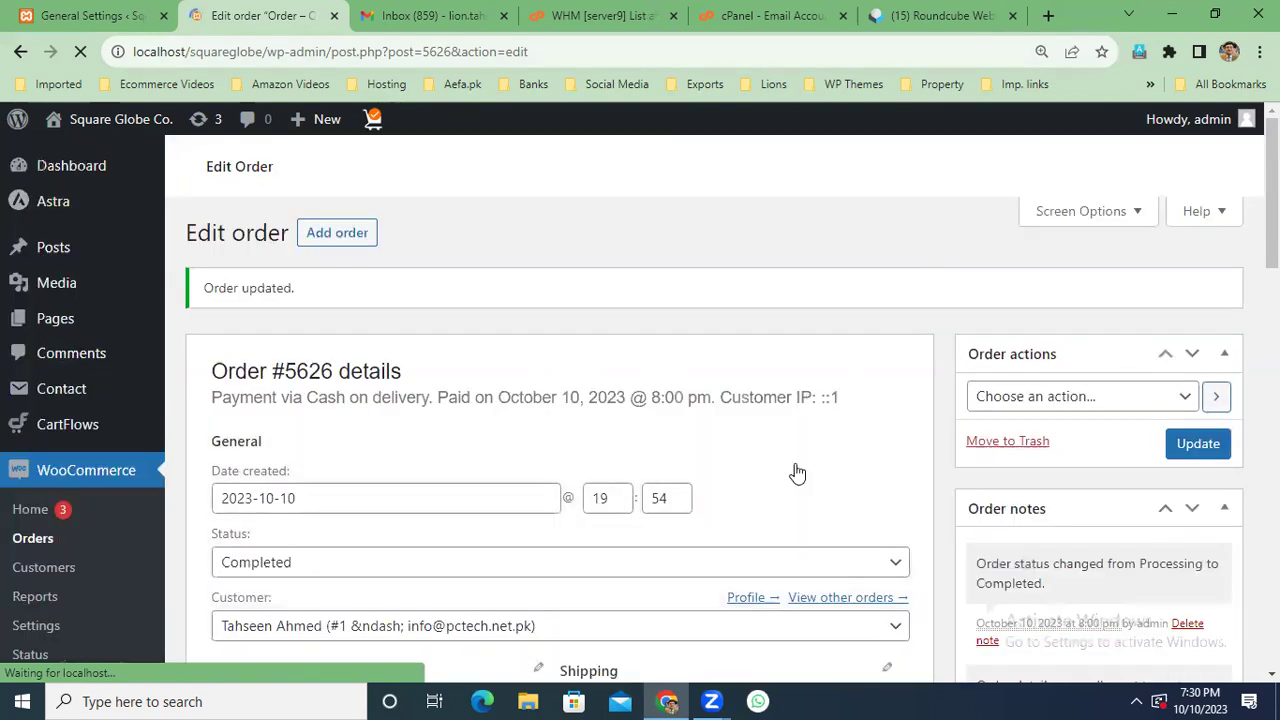
scroll(794, 468, down, 5)
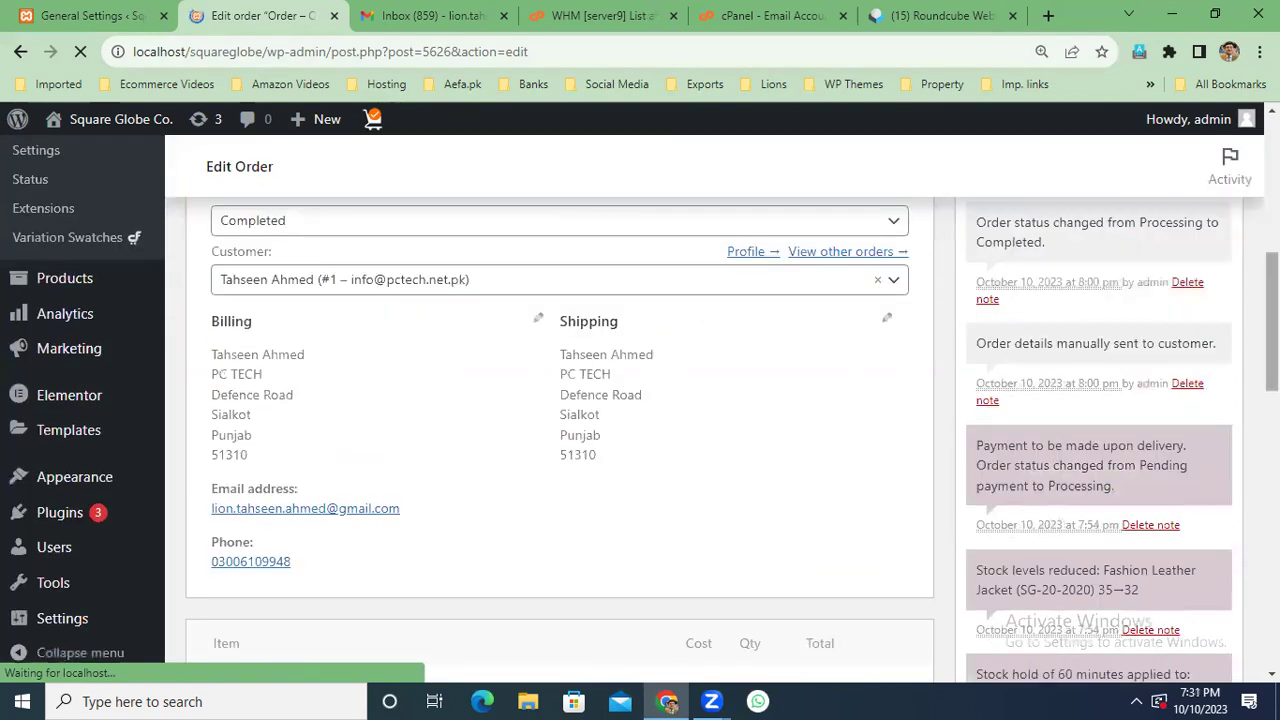
scroll(1207, 401, down, 4)
scroll(730, 437, up, 10)
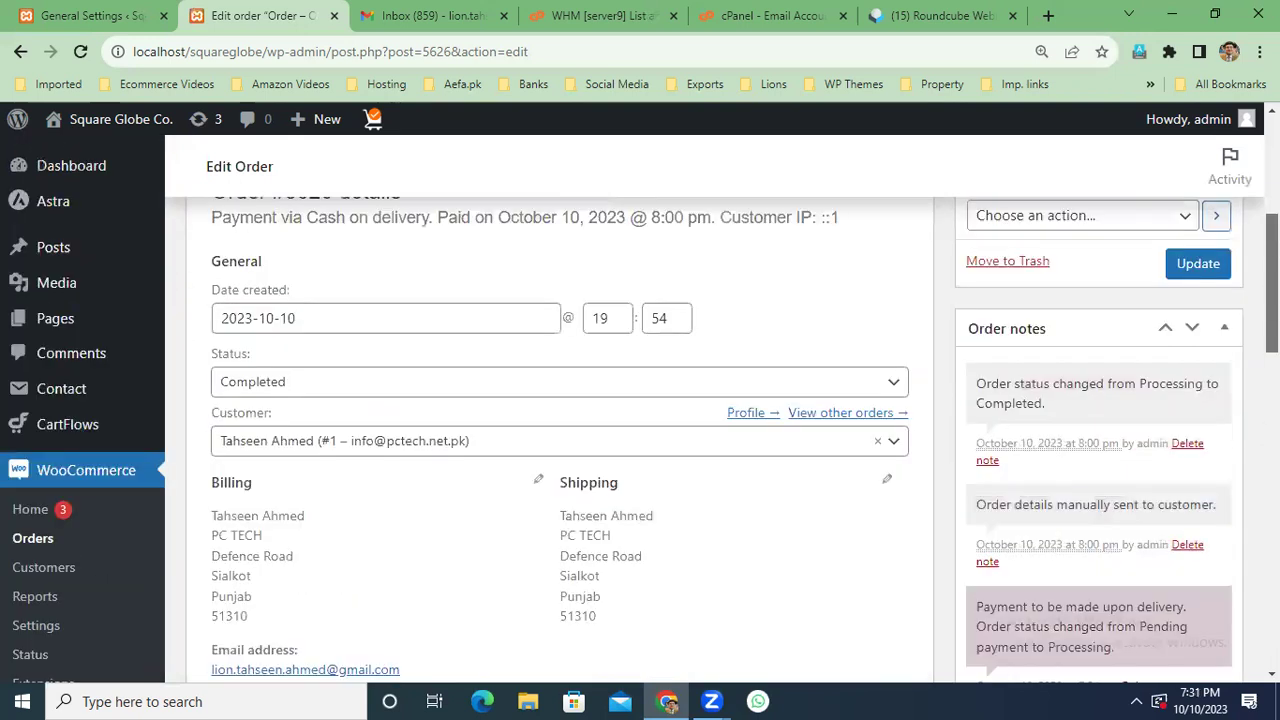
scroll(1114, 371, up, 1)
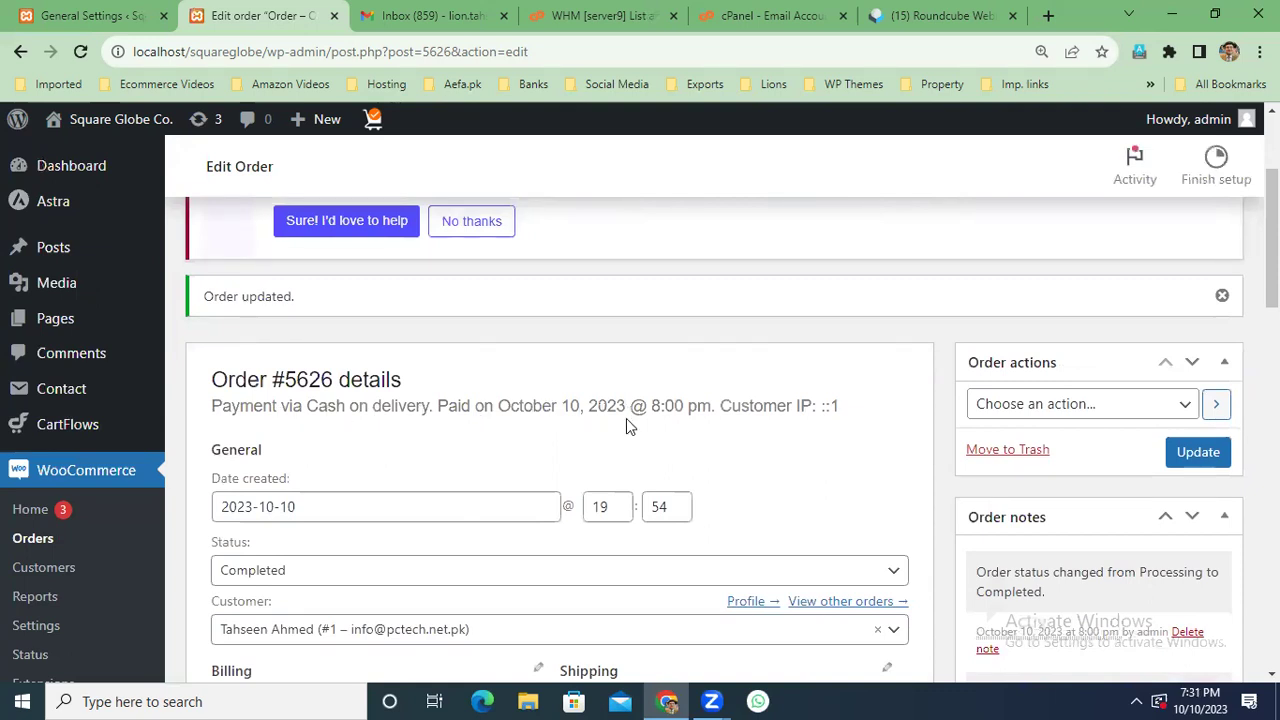
scroll(650, 515, down, 1)
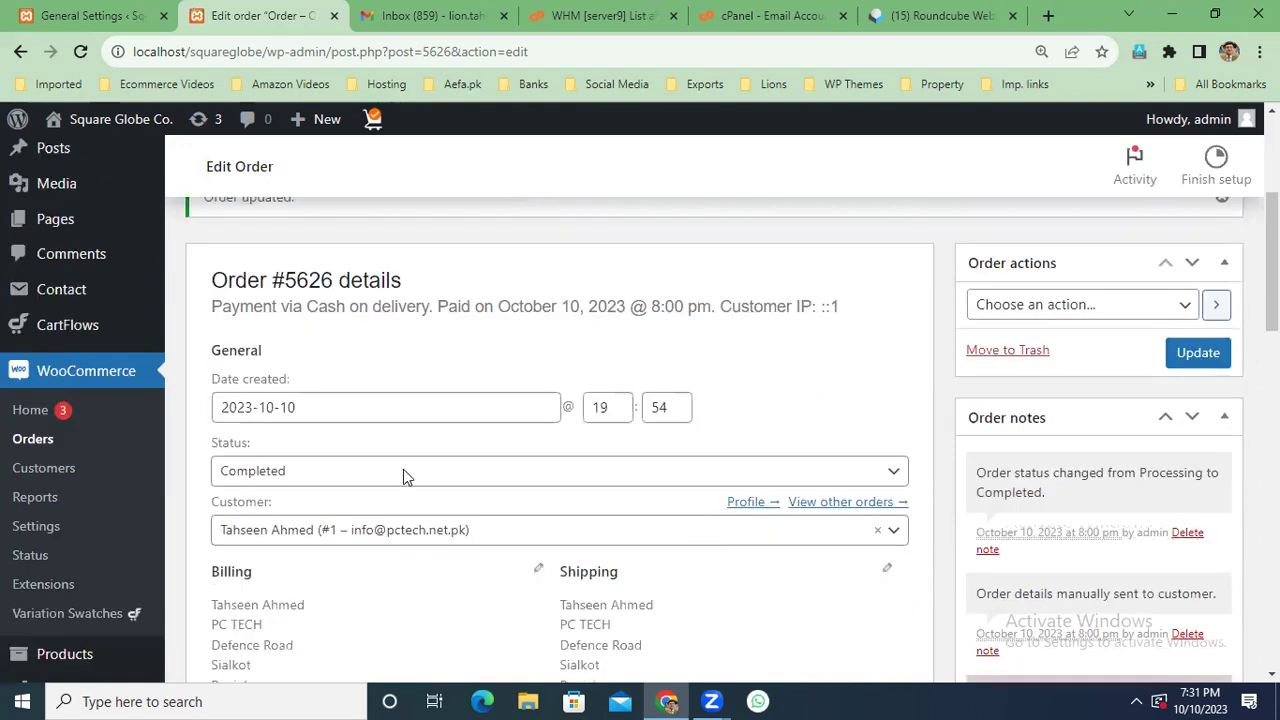
scroll(405, 477, down, 2)
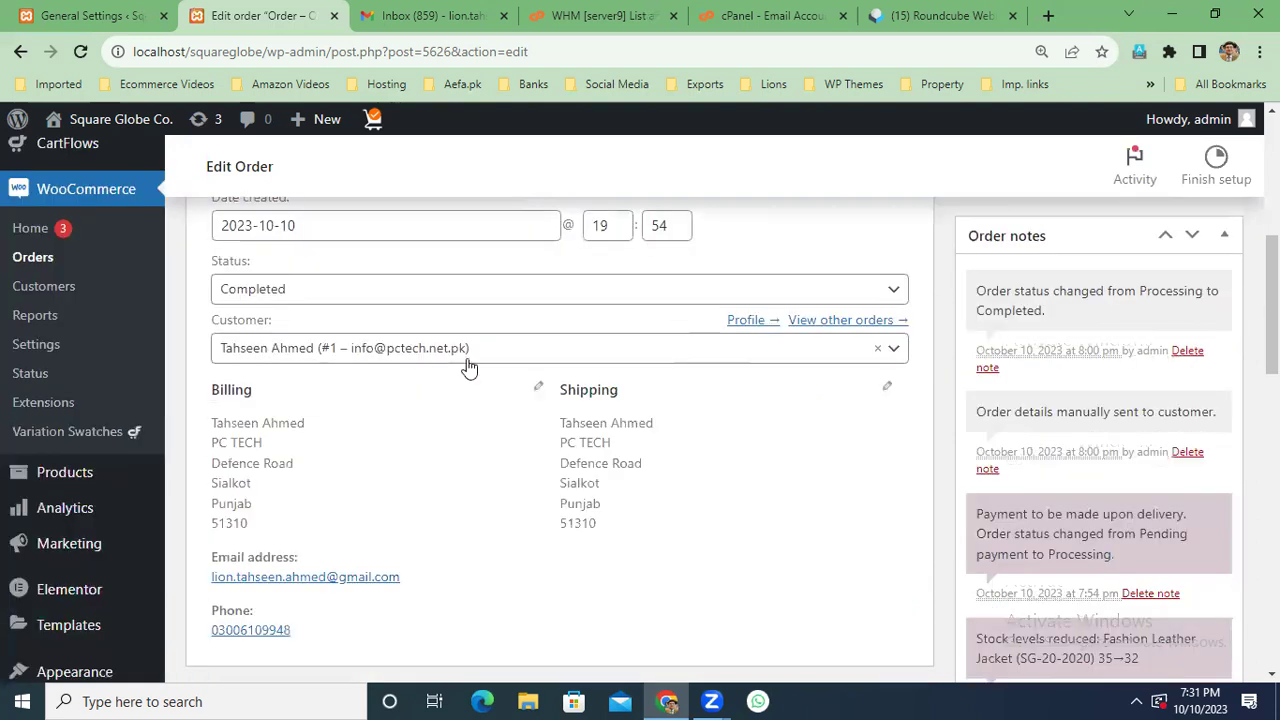
Review the status options, keep order #5626 Completed, and return to the Orders list.
click(895, 290)
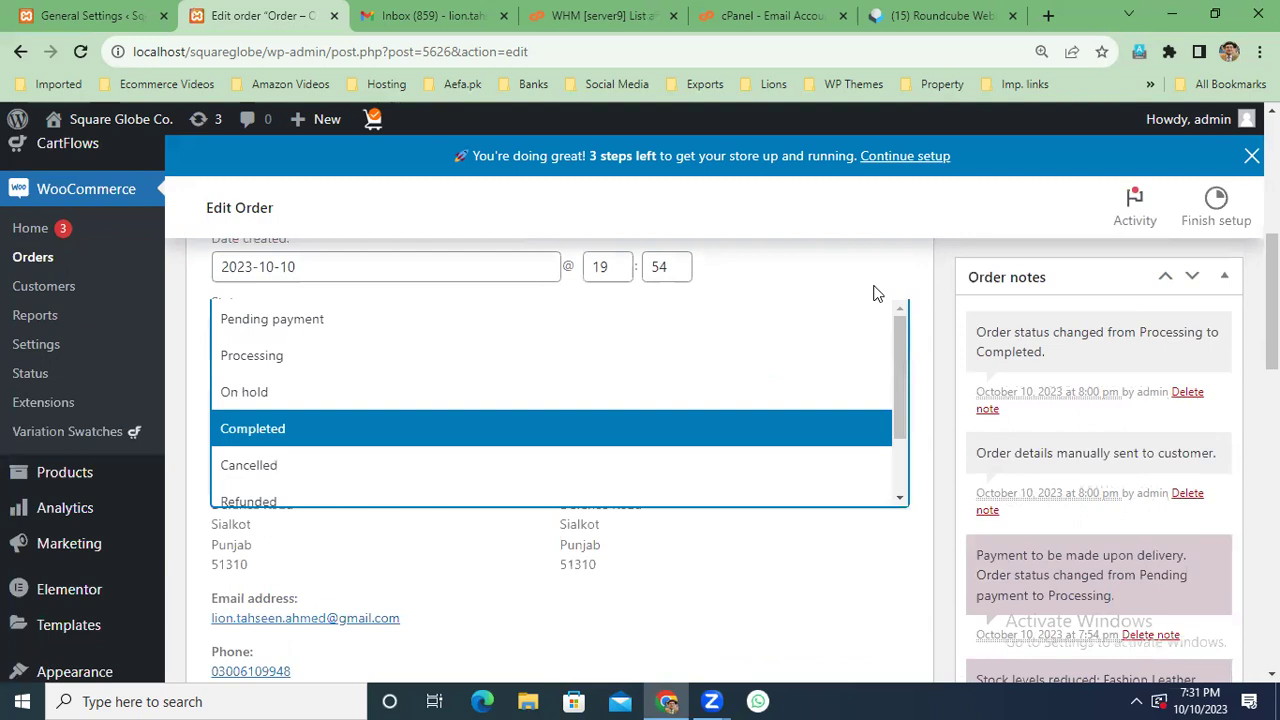
scroll(335, 445, down, 2)
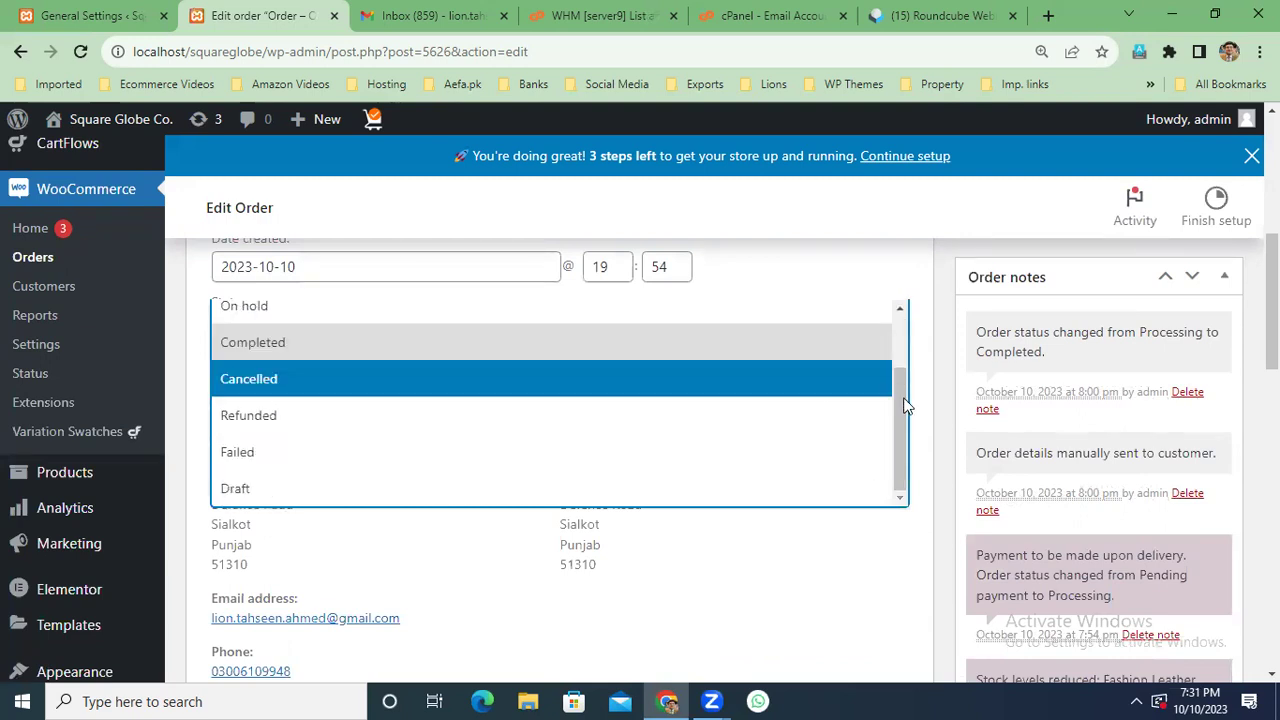
scroll(903, 400, up, 2)
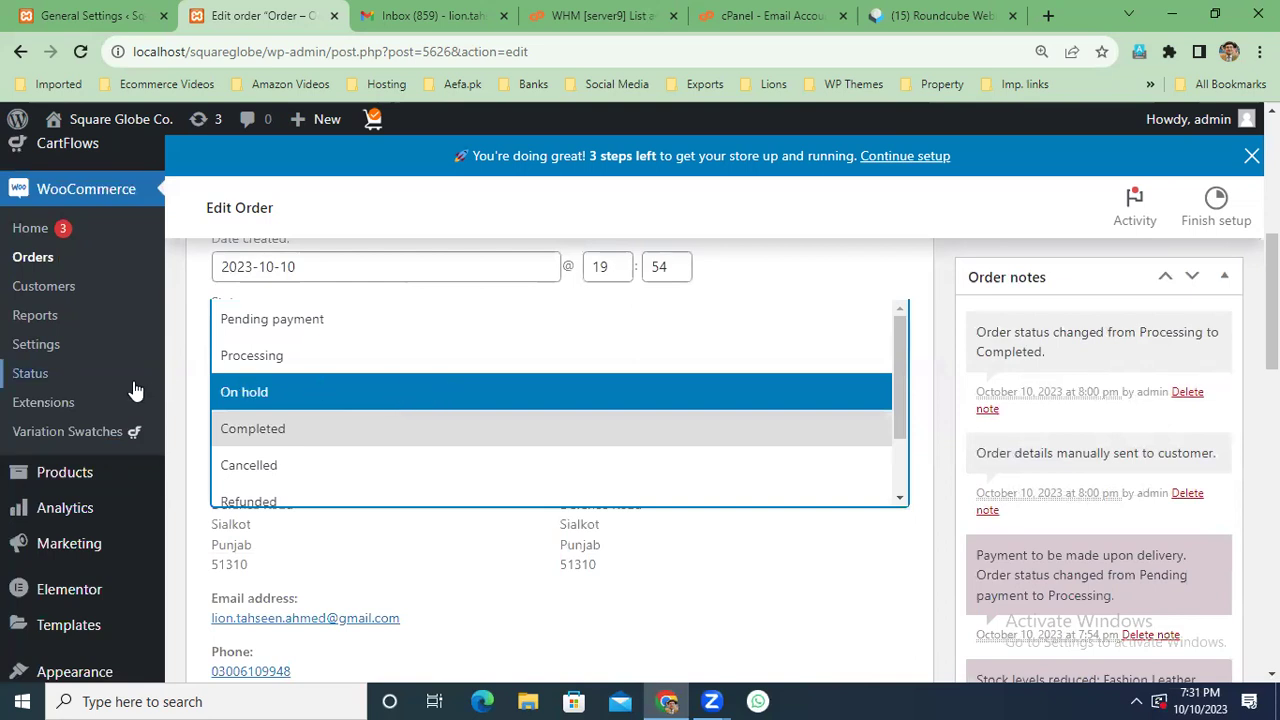
click(33, 257)
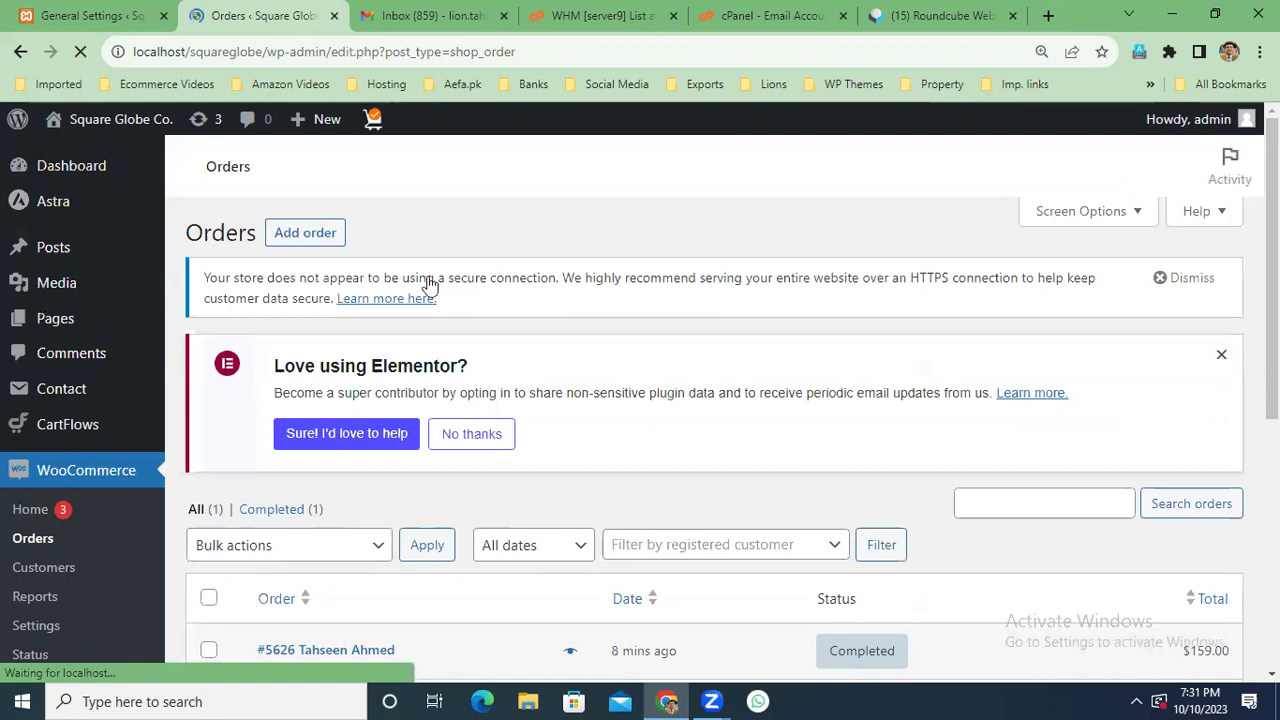
Check the notes on order #5626's Completed status badge, showing the $159.00 total.
scroll(870, 540, down, 1)
mouse_move(849, 569)
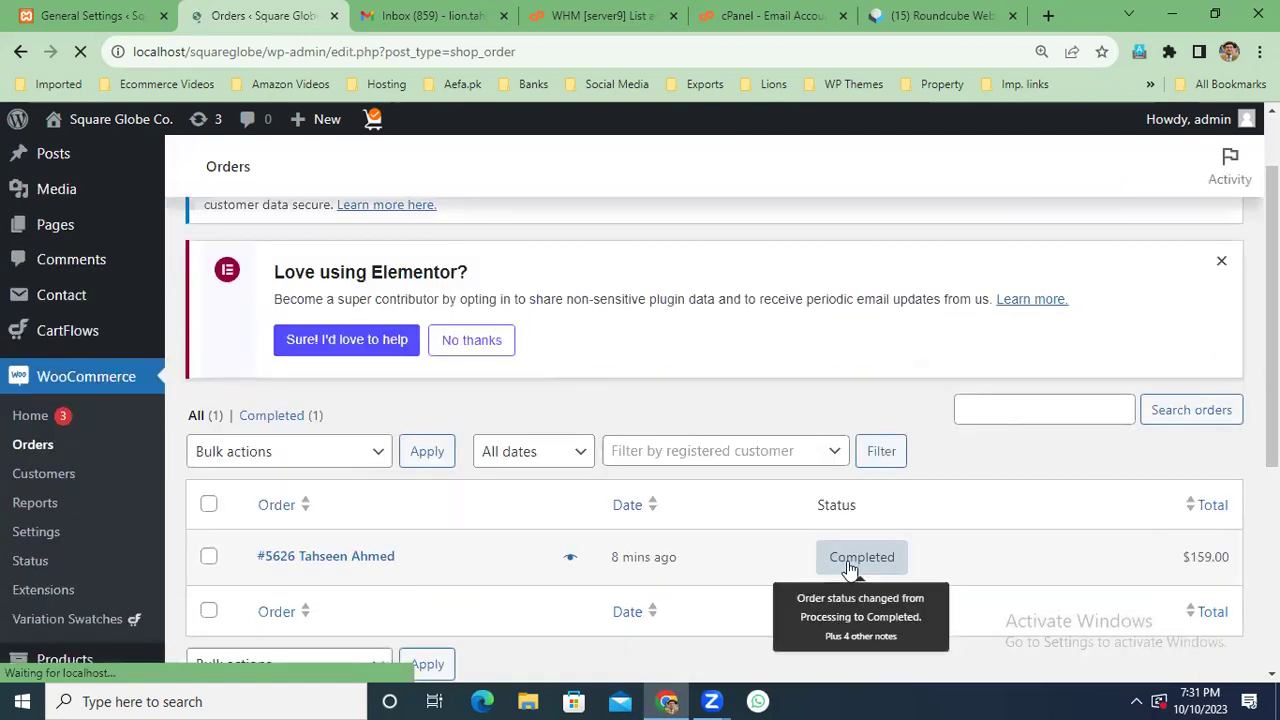
scroll(849, 569, down, 1)
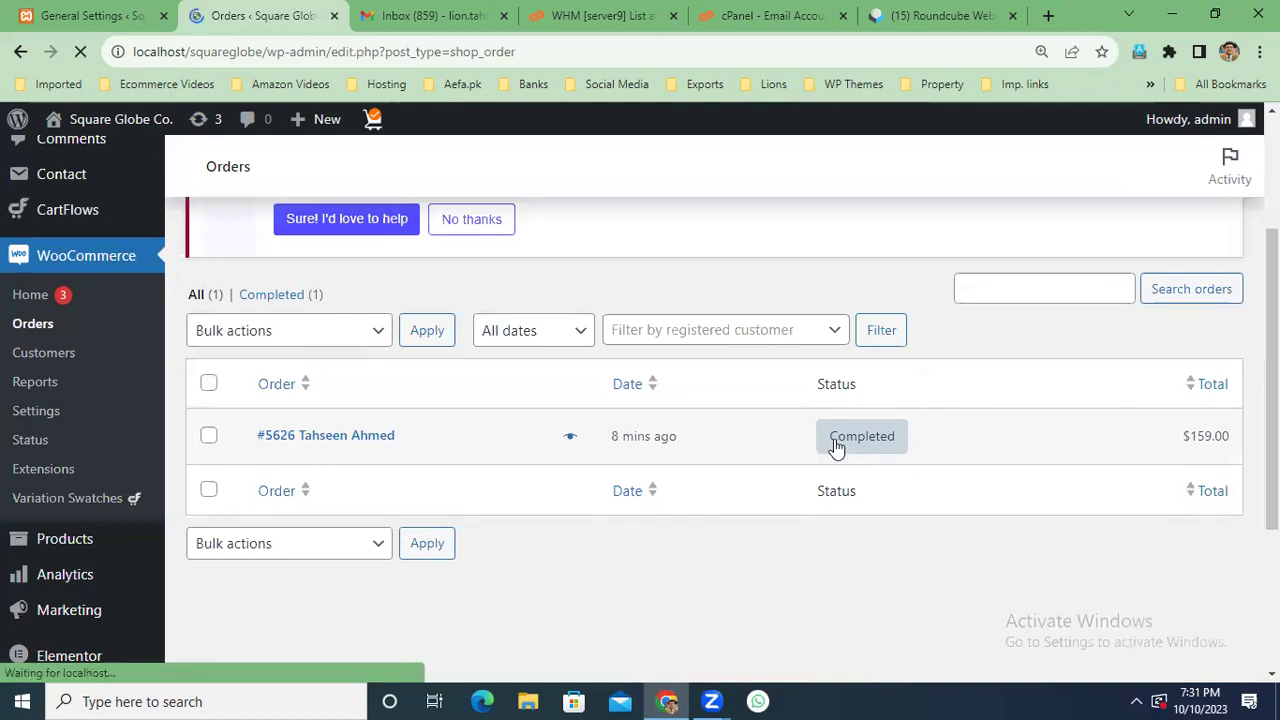
mouse_move(836, 447)
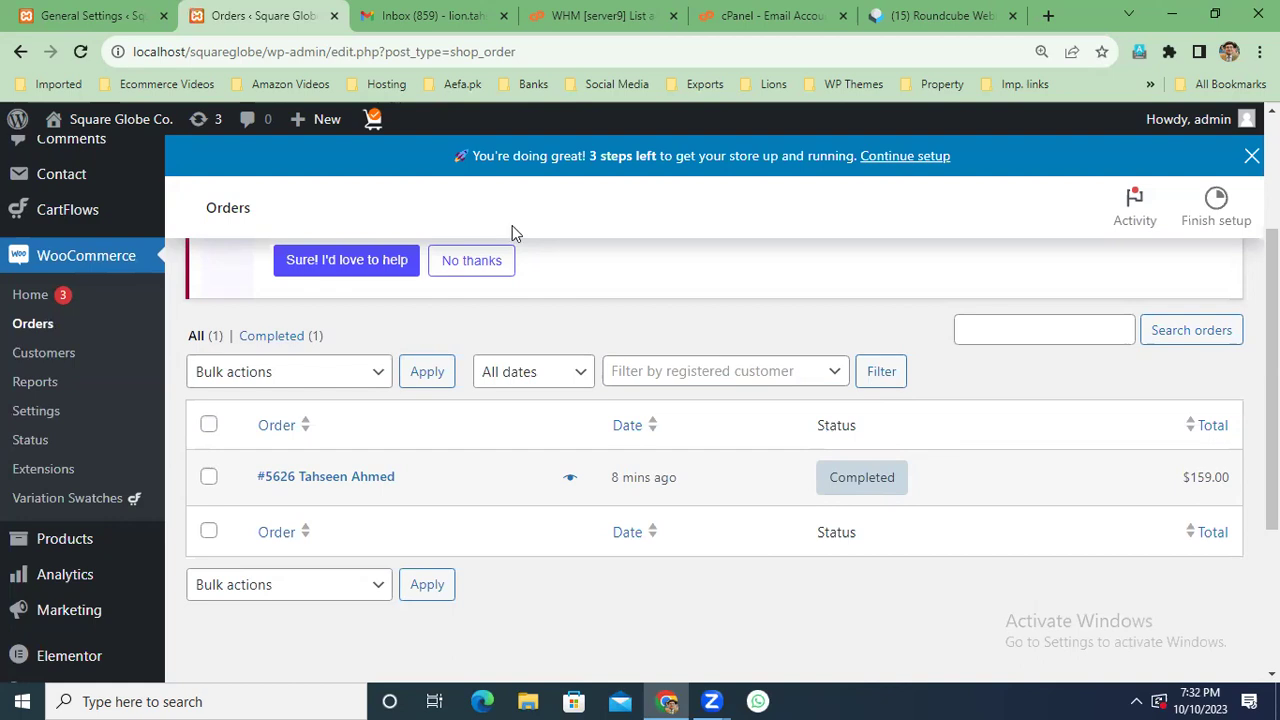
Look over the Roundcube, cPanel, Orders and Gmail tabs, ending on WordPress General Settings.
click(952, 15)
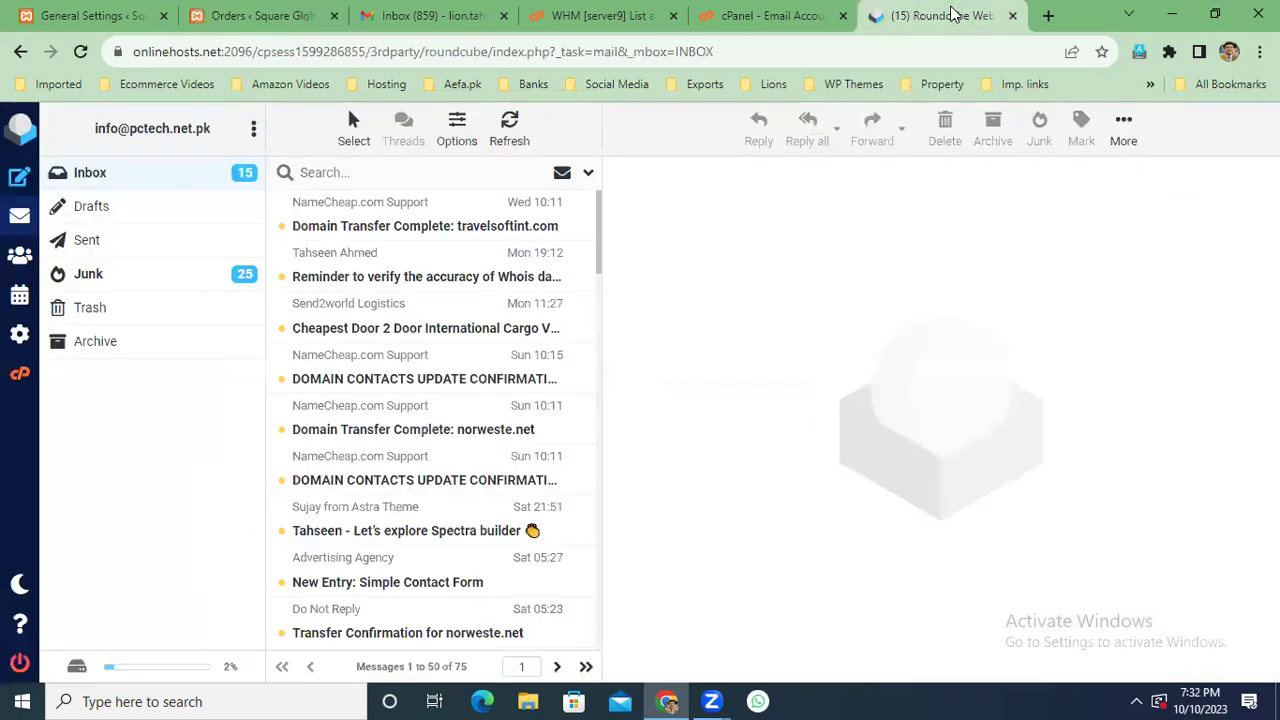
click(766, 15)
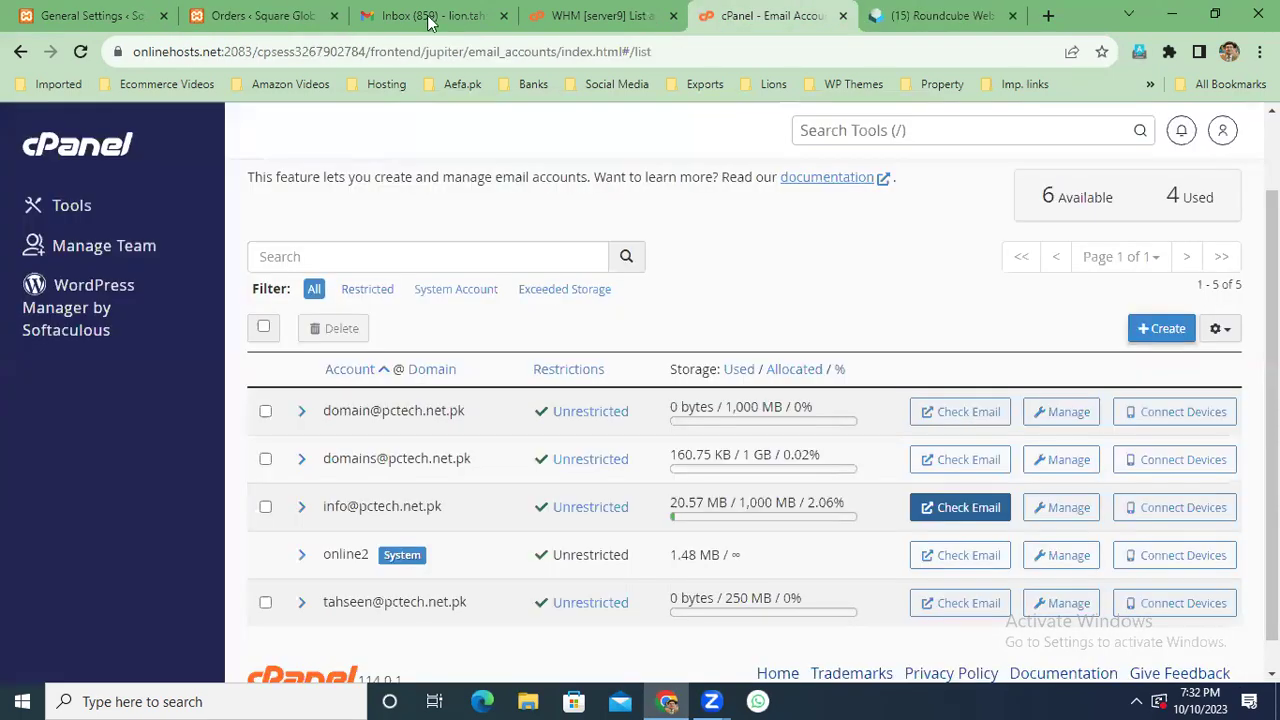
click(95, 16)
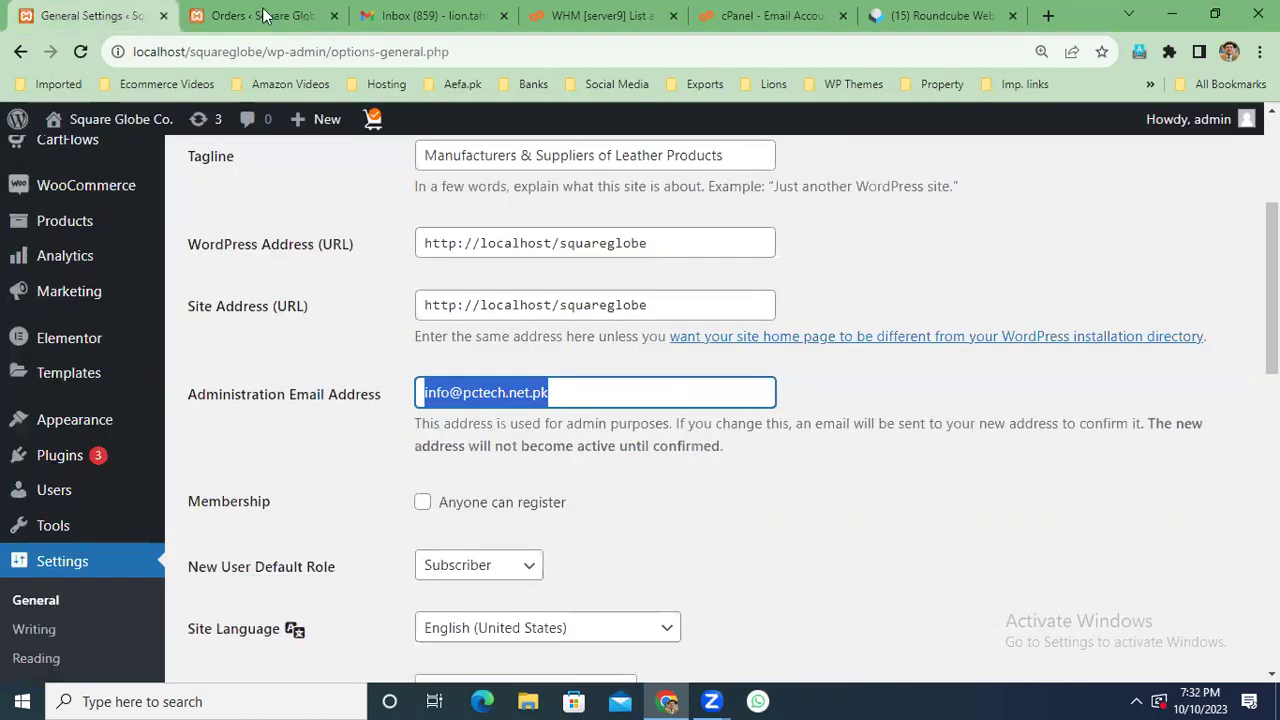
click(262, 15)
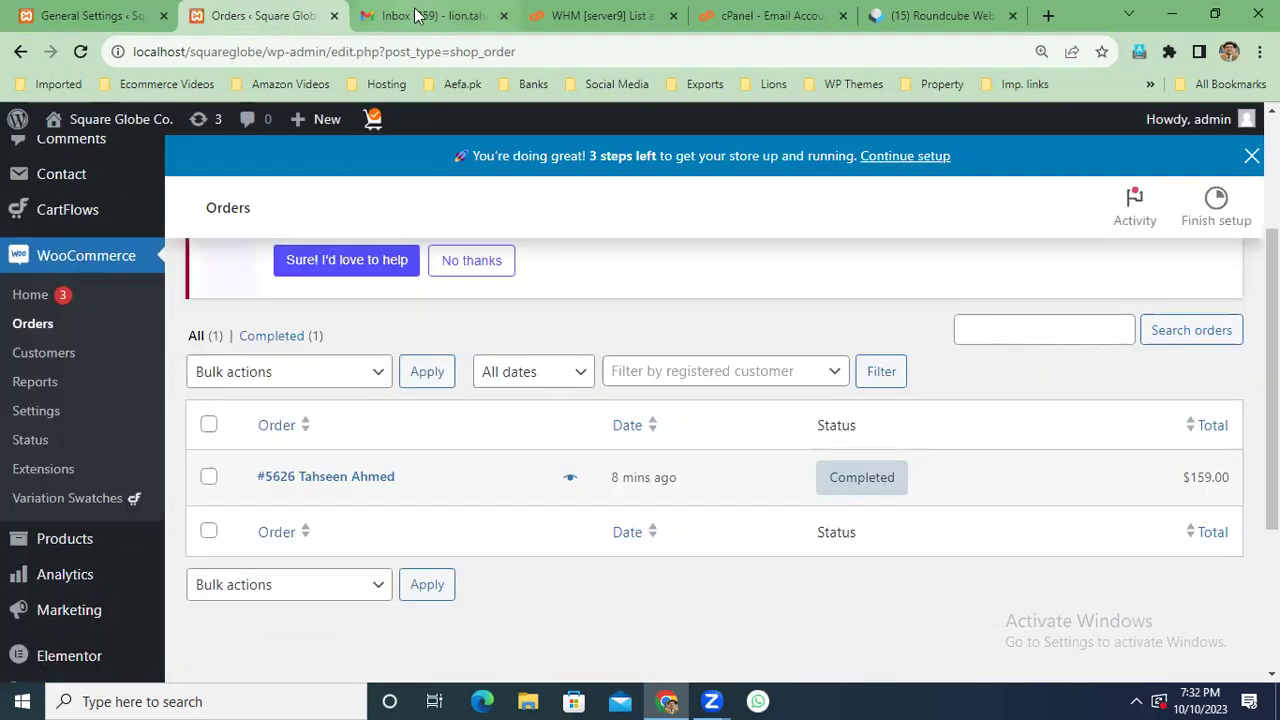
click(425, 15)
click(113, 15)
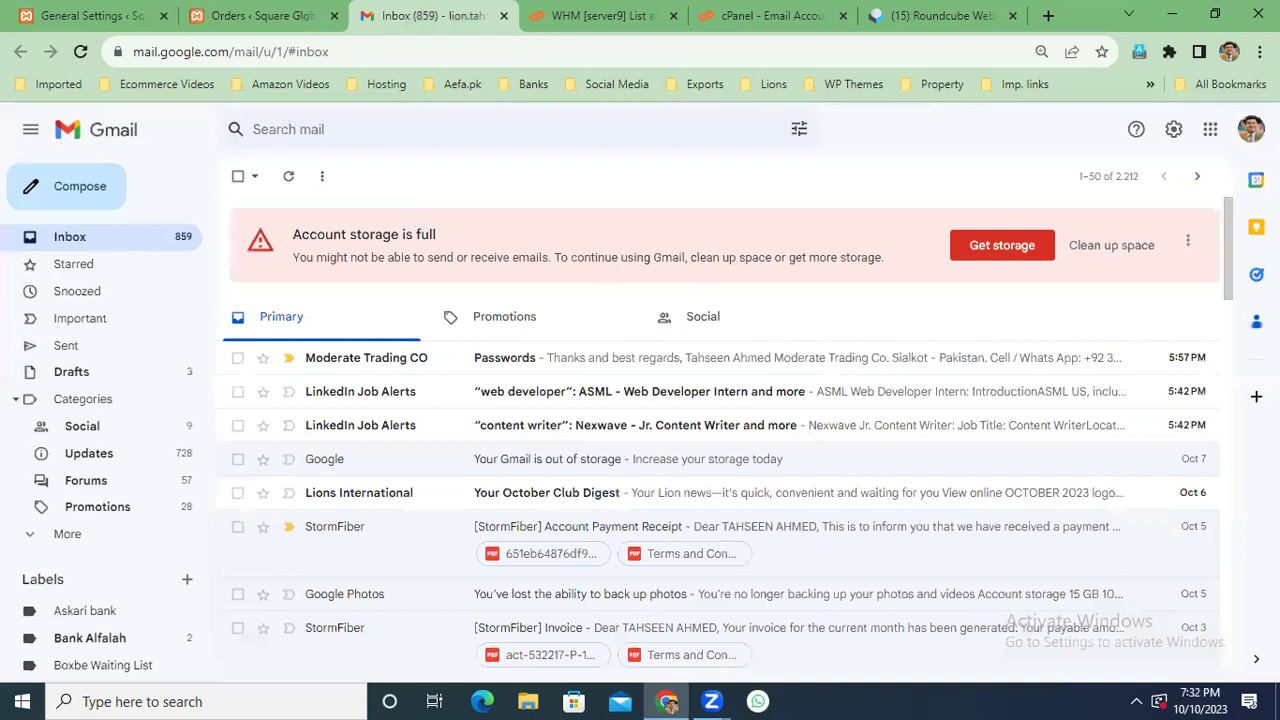
Go to WooCommerce Settings from the admin sidebar.
scroll(640, 400, up, 3)
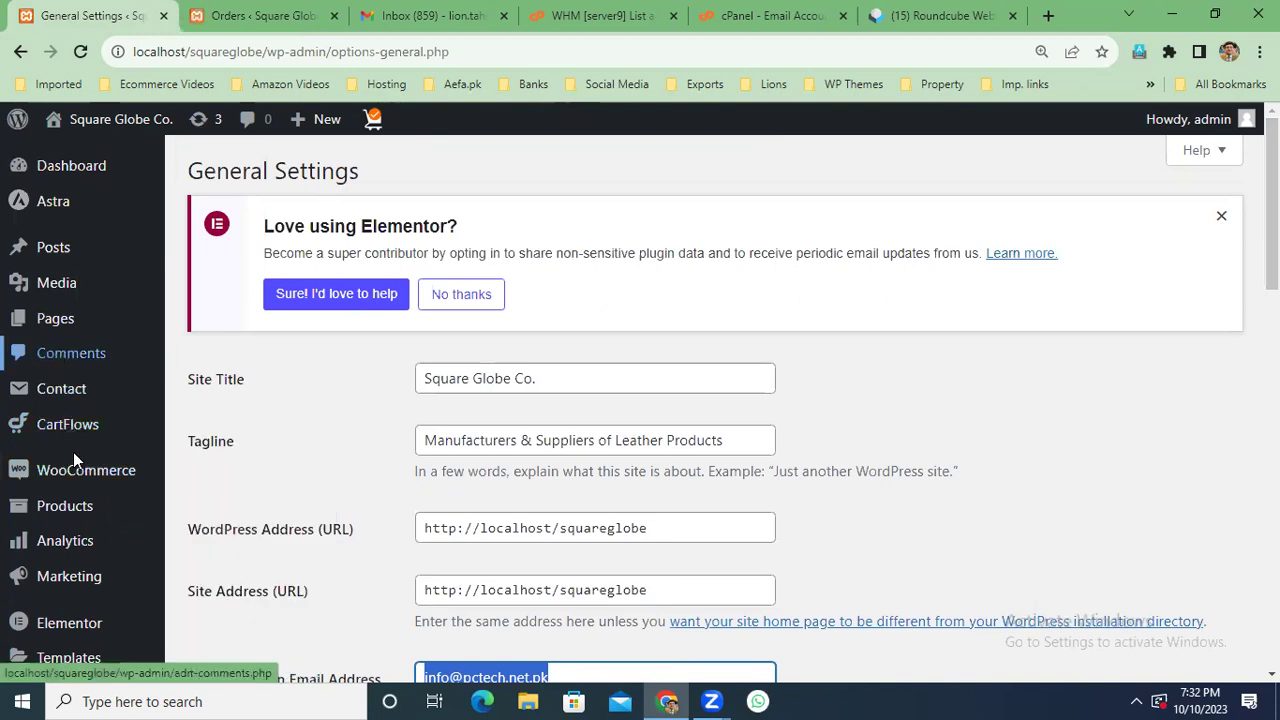
scroll(73, 452, down, 3)
mouse_move(140, 200)
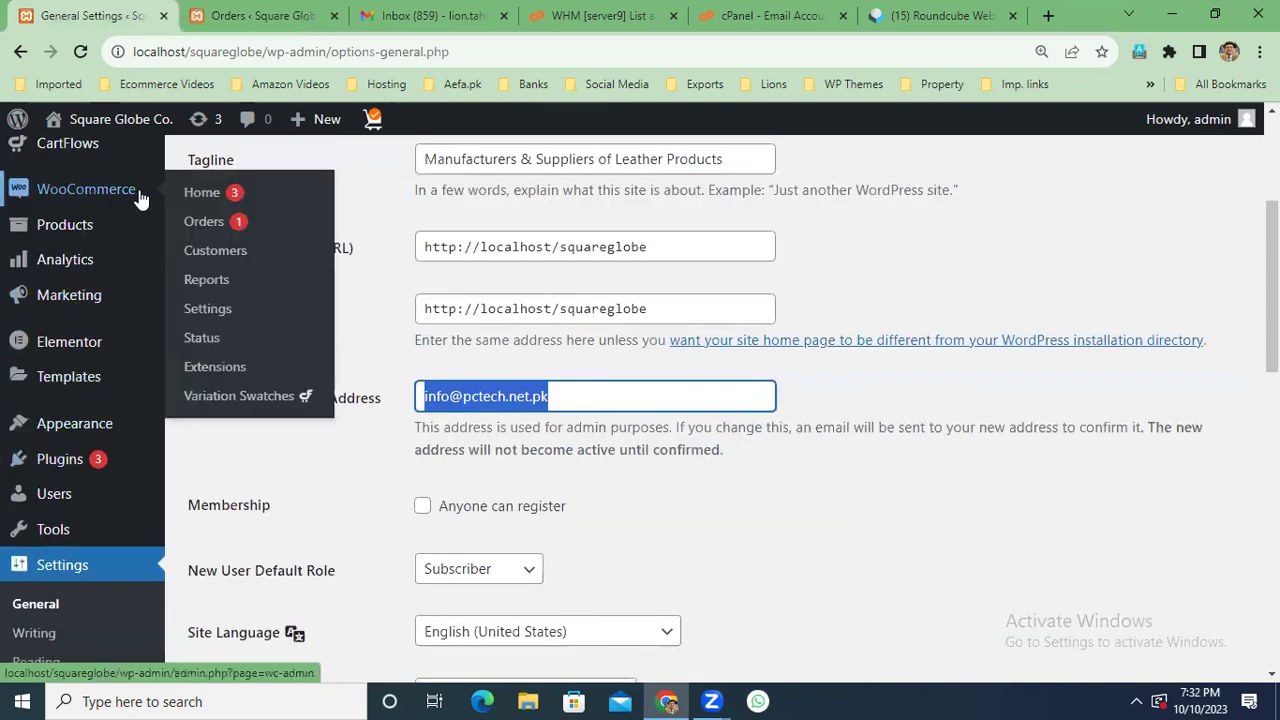
click(210, 320)
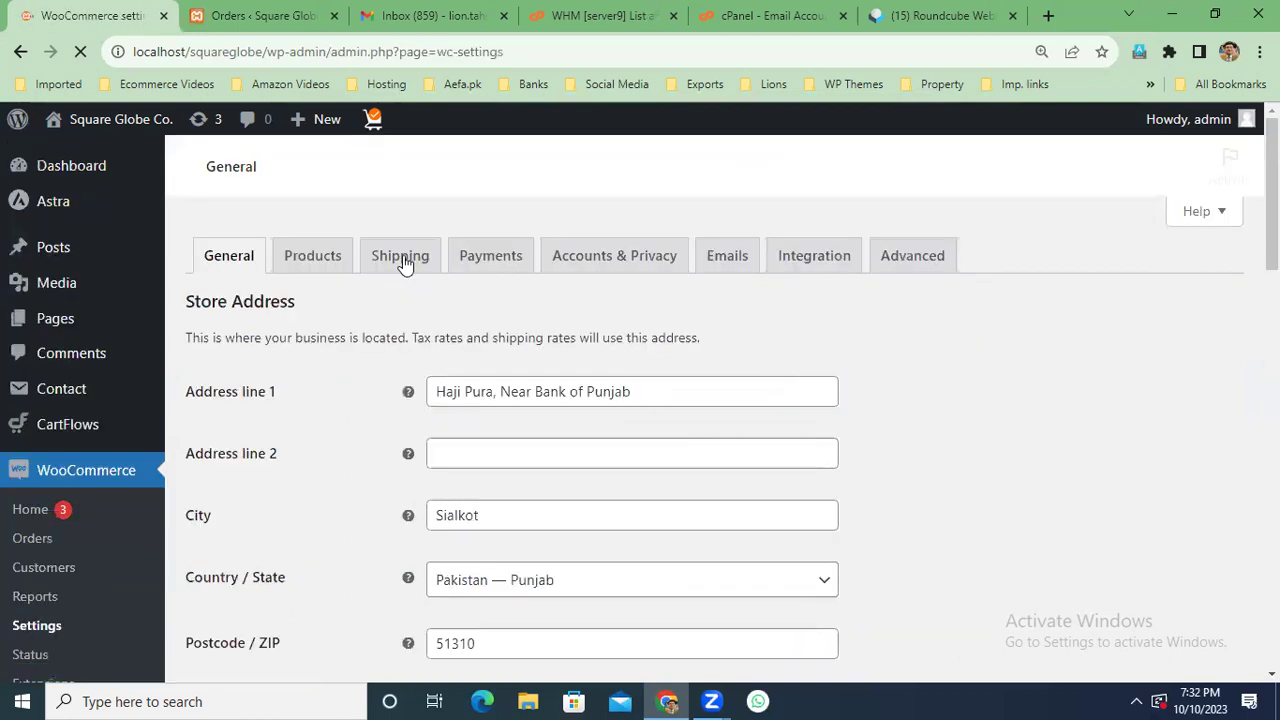
Switch on Direct bank transfer in the Payments tab and open its settings.
click(494, 255)
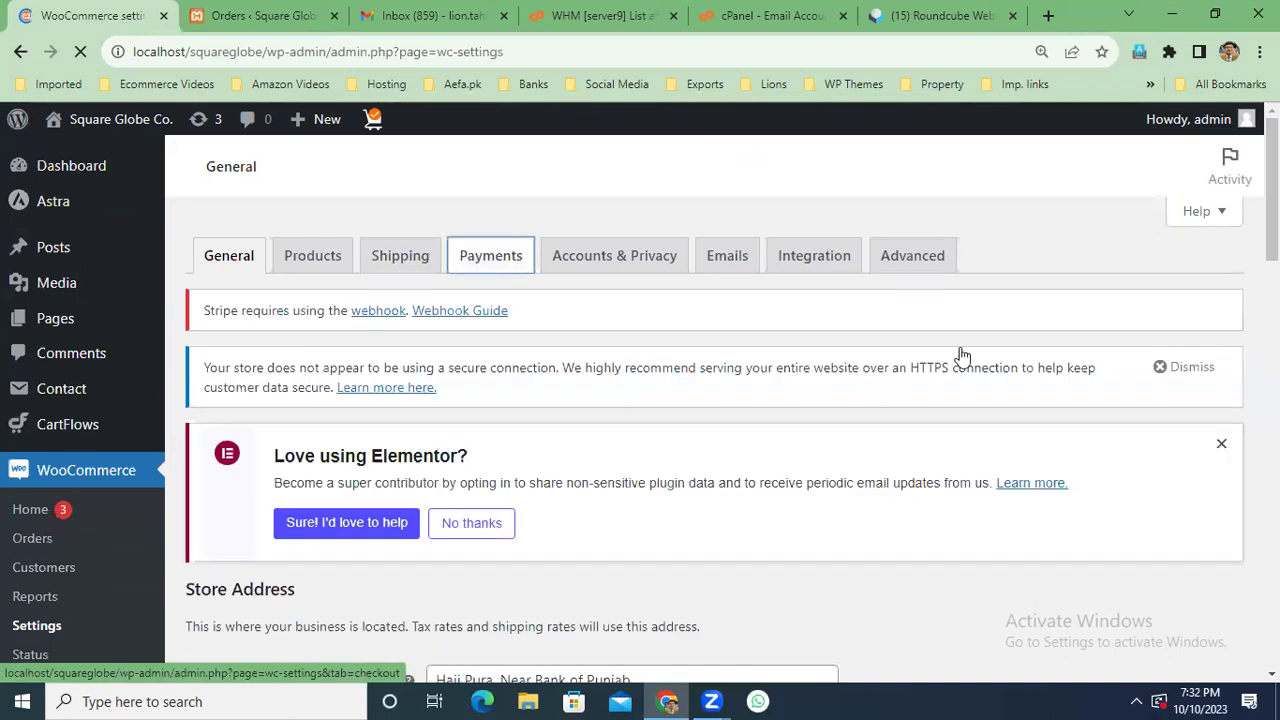
scroll(960, 355, down, 4)
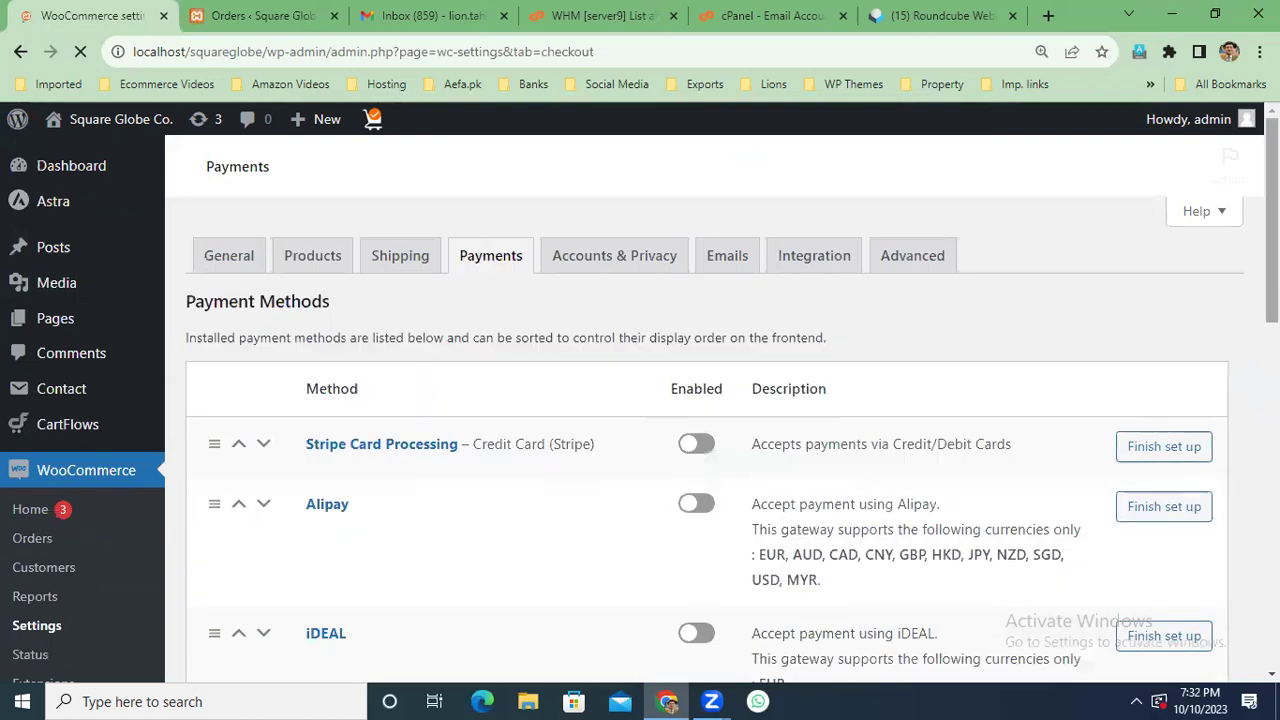
scroll(700, 420, down, 8)
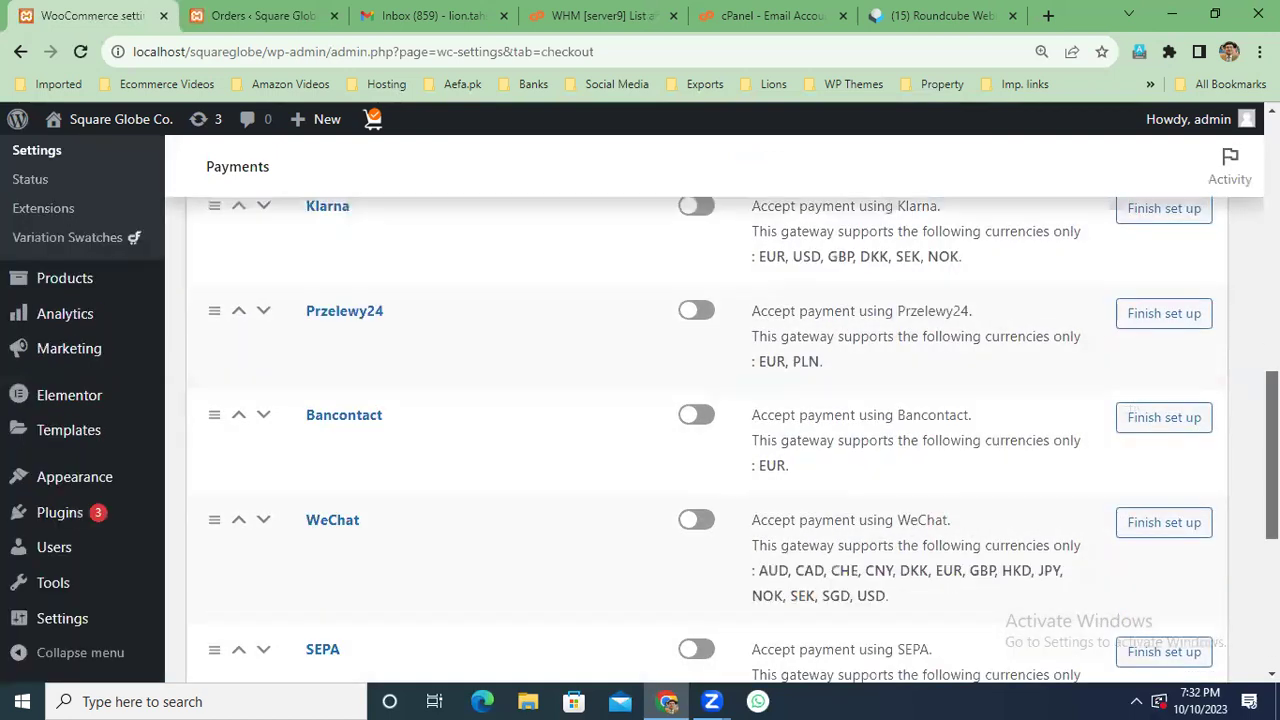
scroll(665, 395, down, 5)
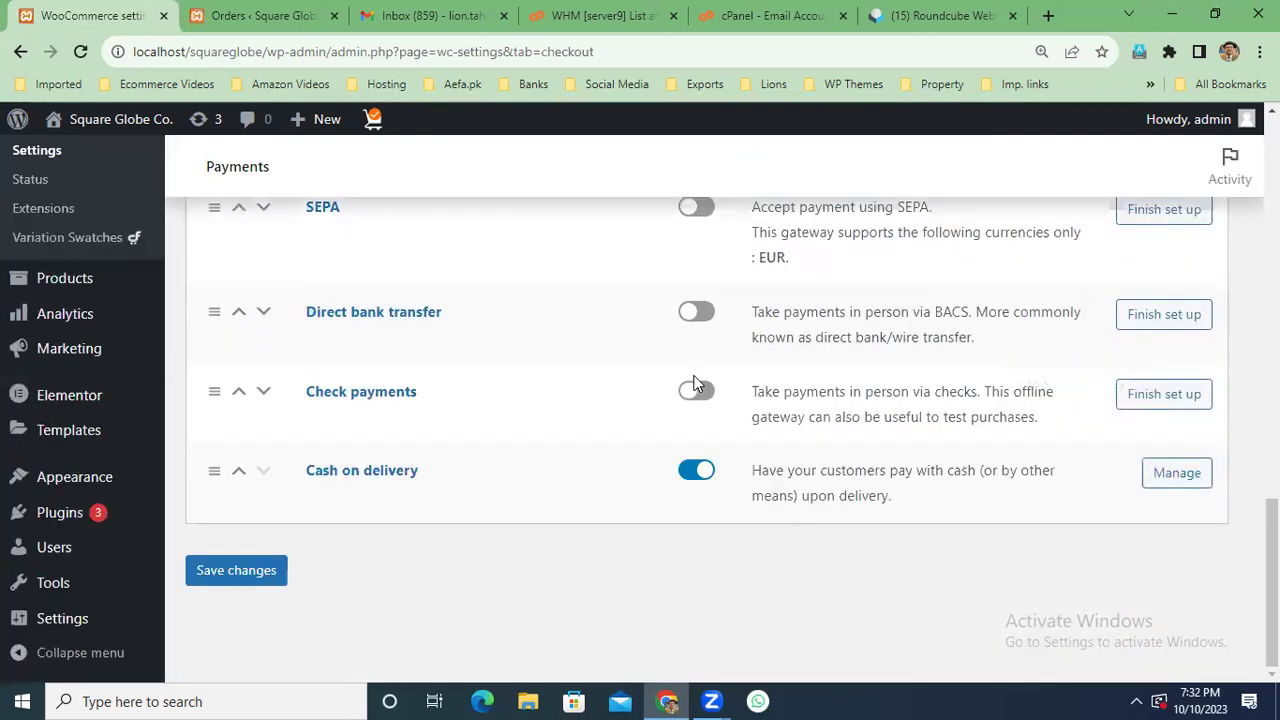
click(706, 316)
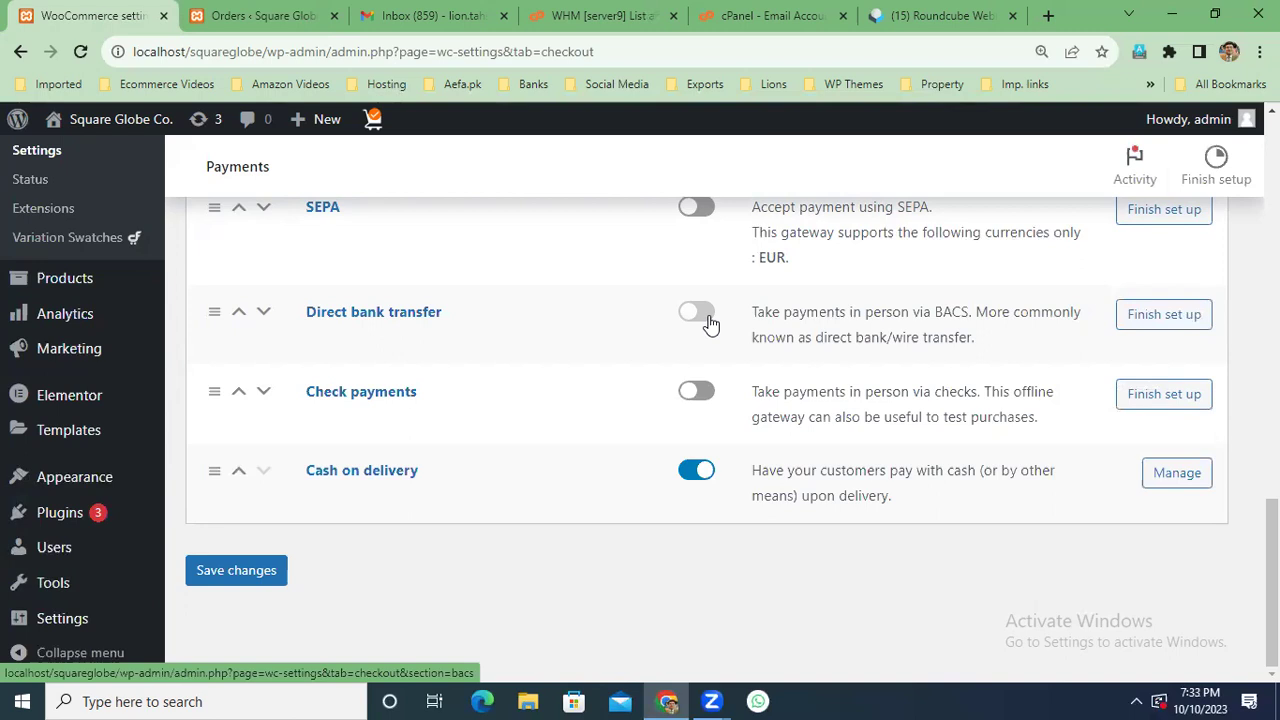
click(697, 312)
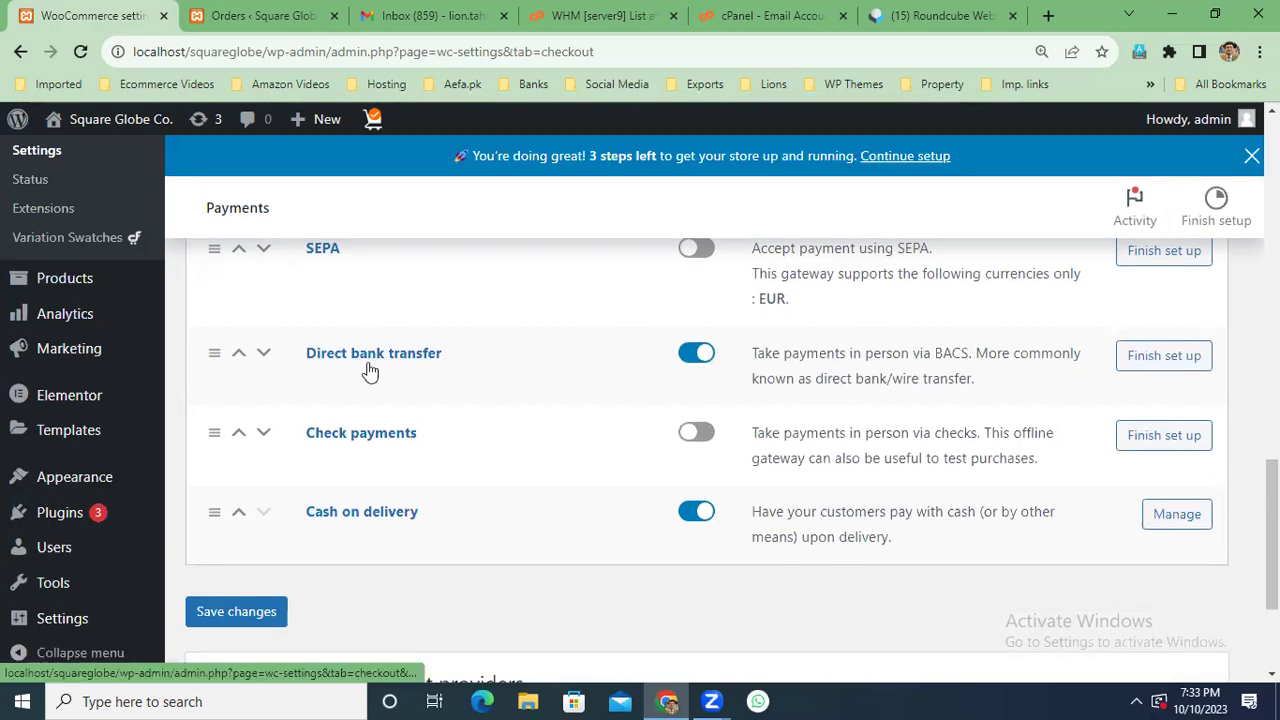
click(370, 356)
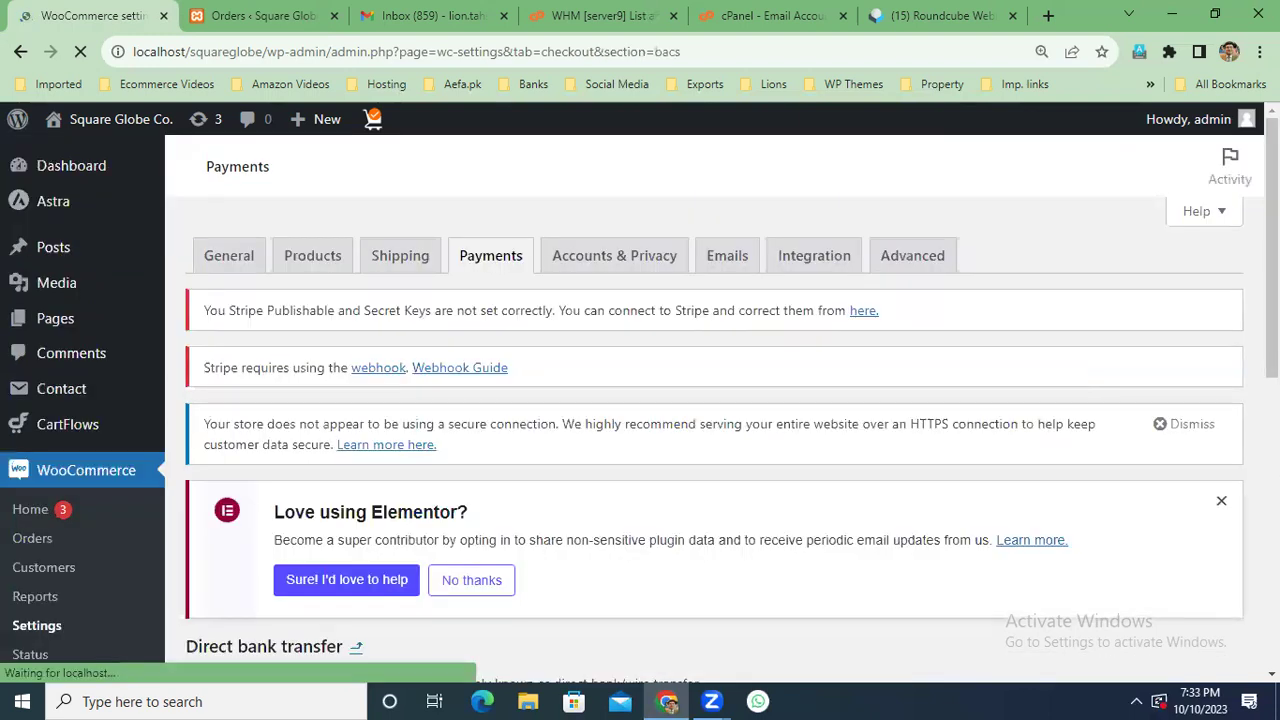
Enter account name Square Globe, the account number, and bank name Bank Alfalah Ltd.
scroll(700, 400, down, 3)
scroll(830, 450, down, 1)
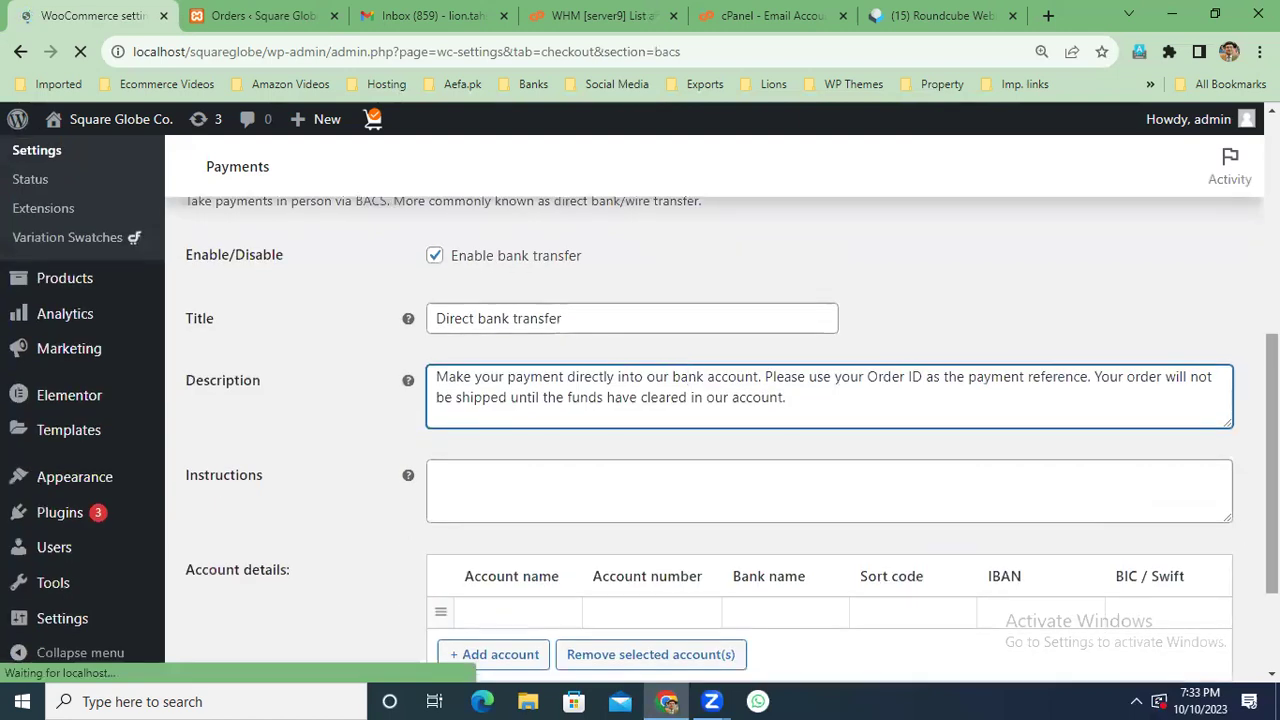
scroll(623, 349, down, 1)
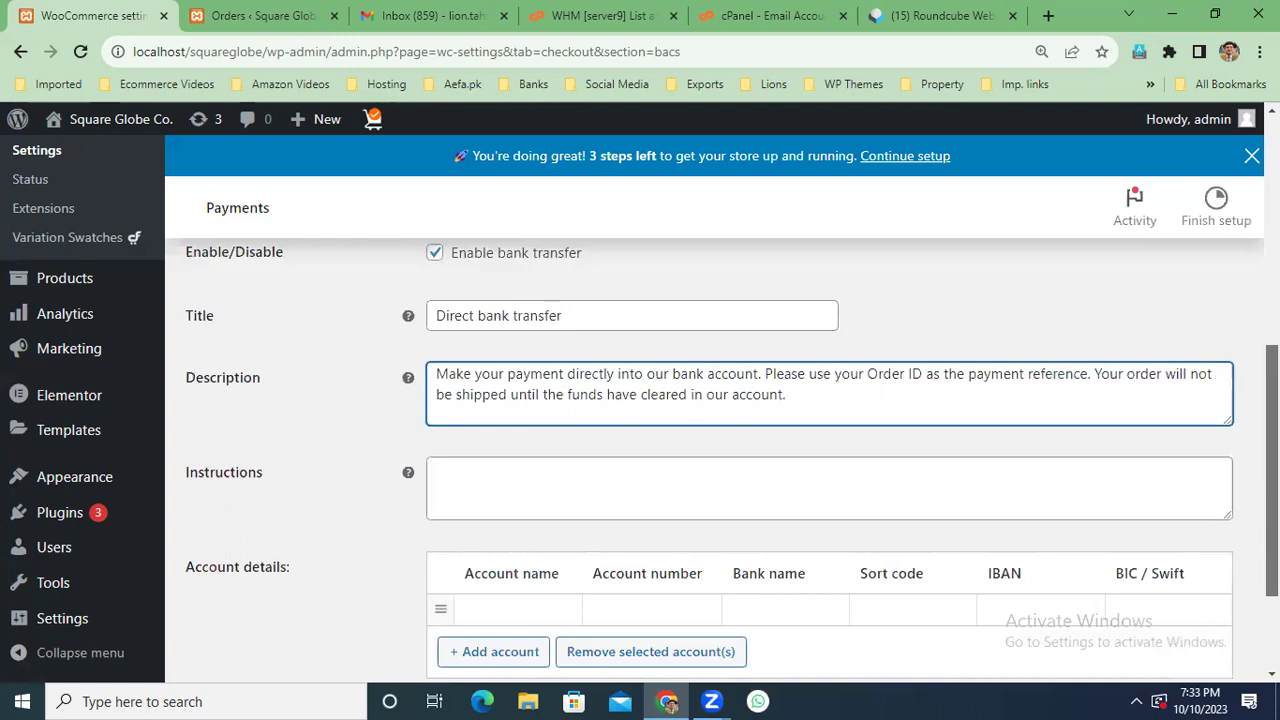
scroll(1238, 454, down, 2)
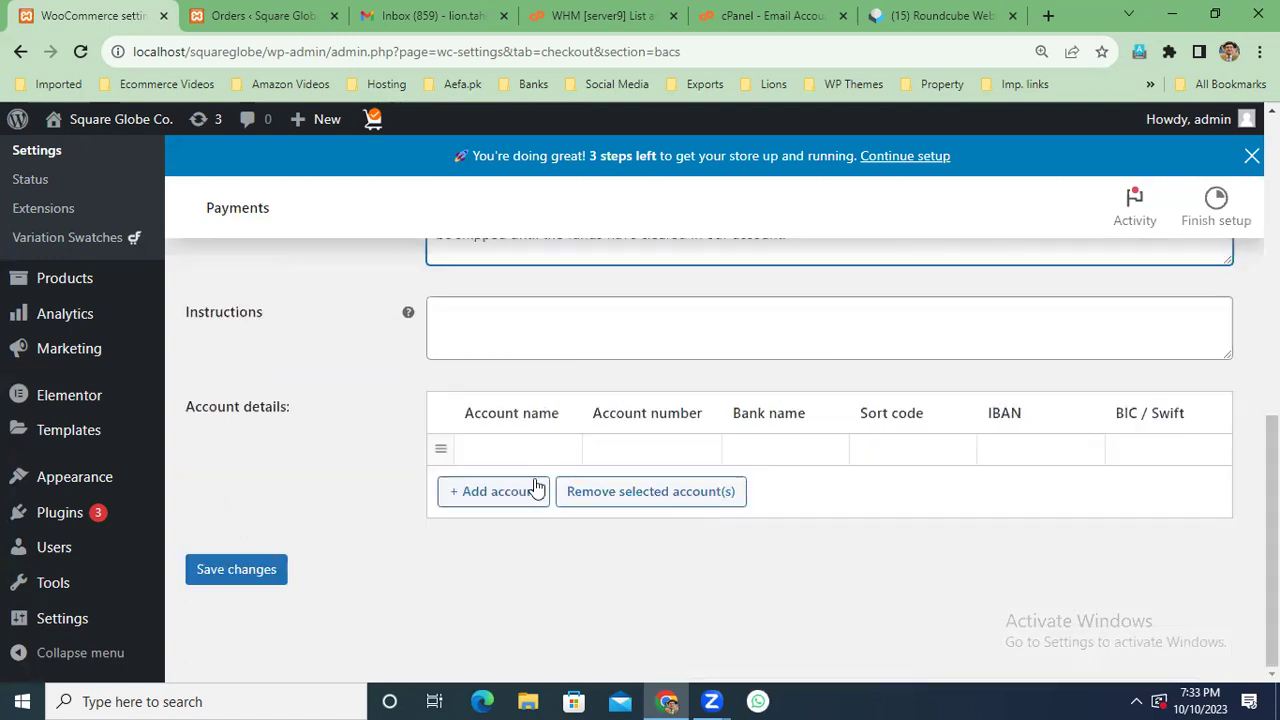
click(662, 468)
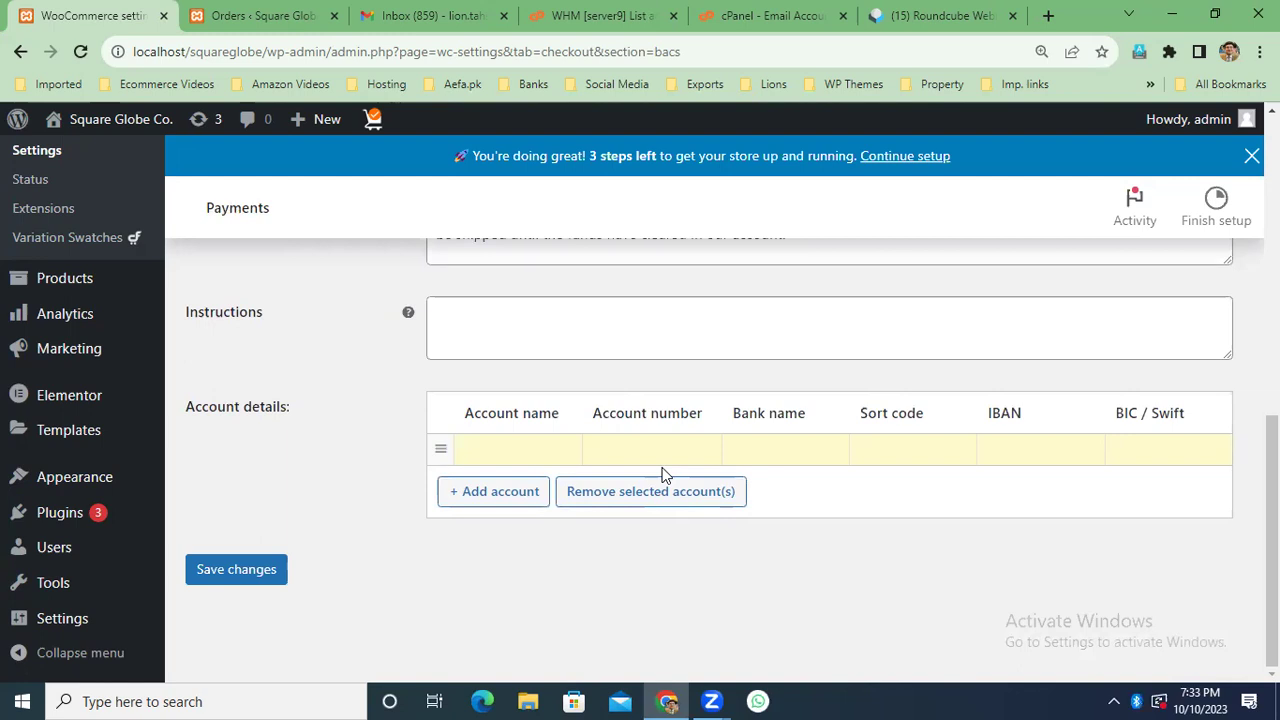
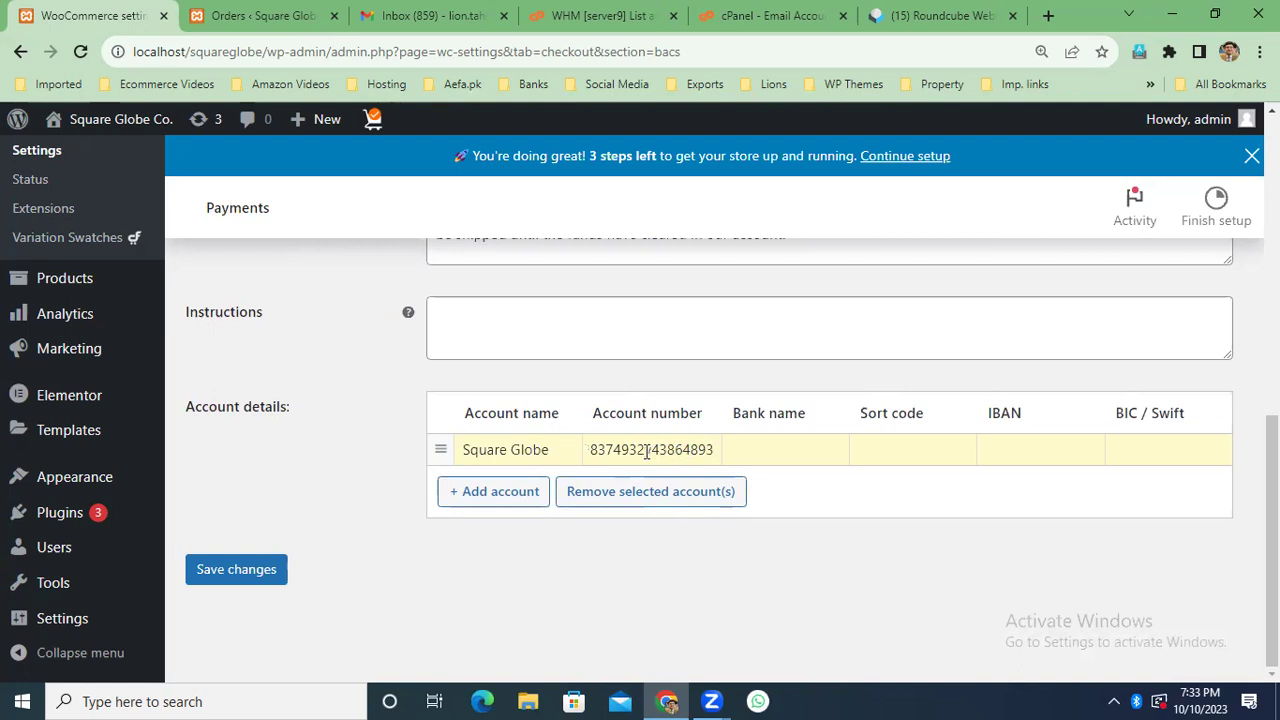
click(647, 451)
key(BackSpace)
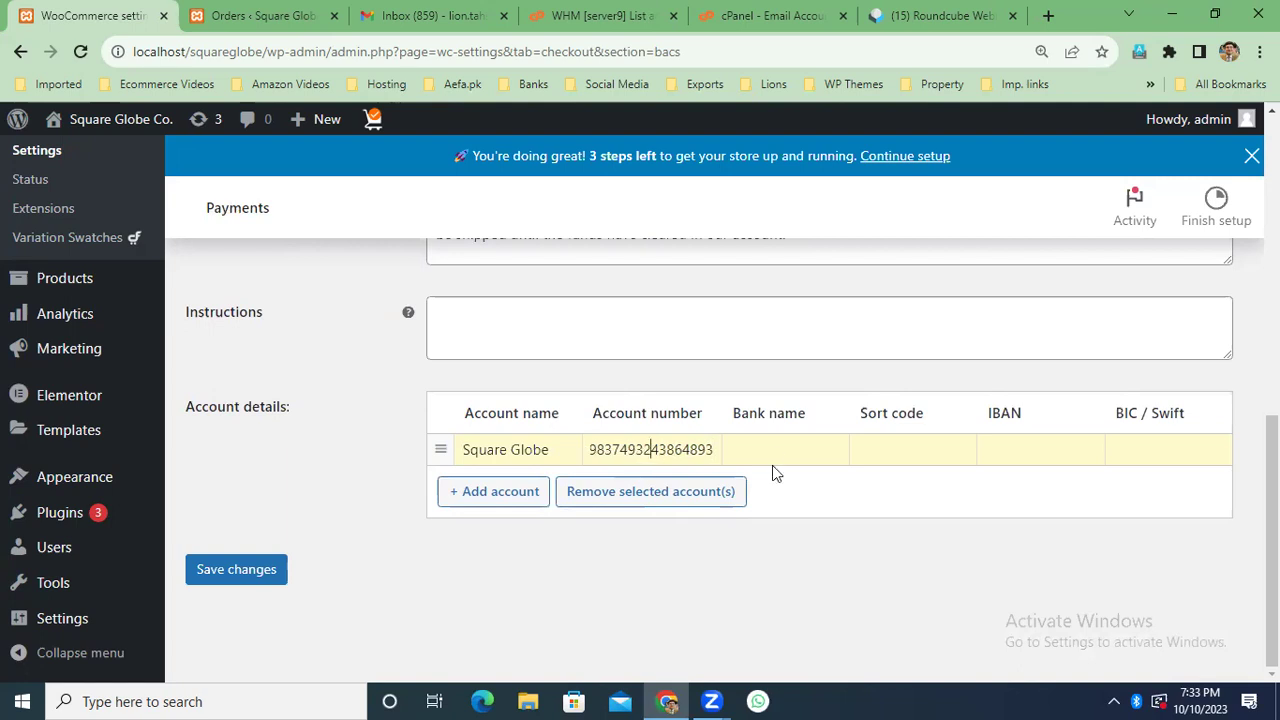
click(781, 445)
text(B)
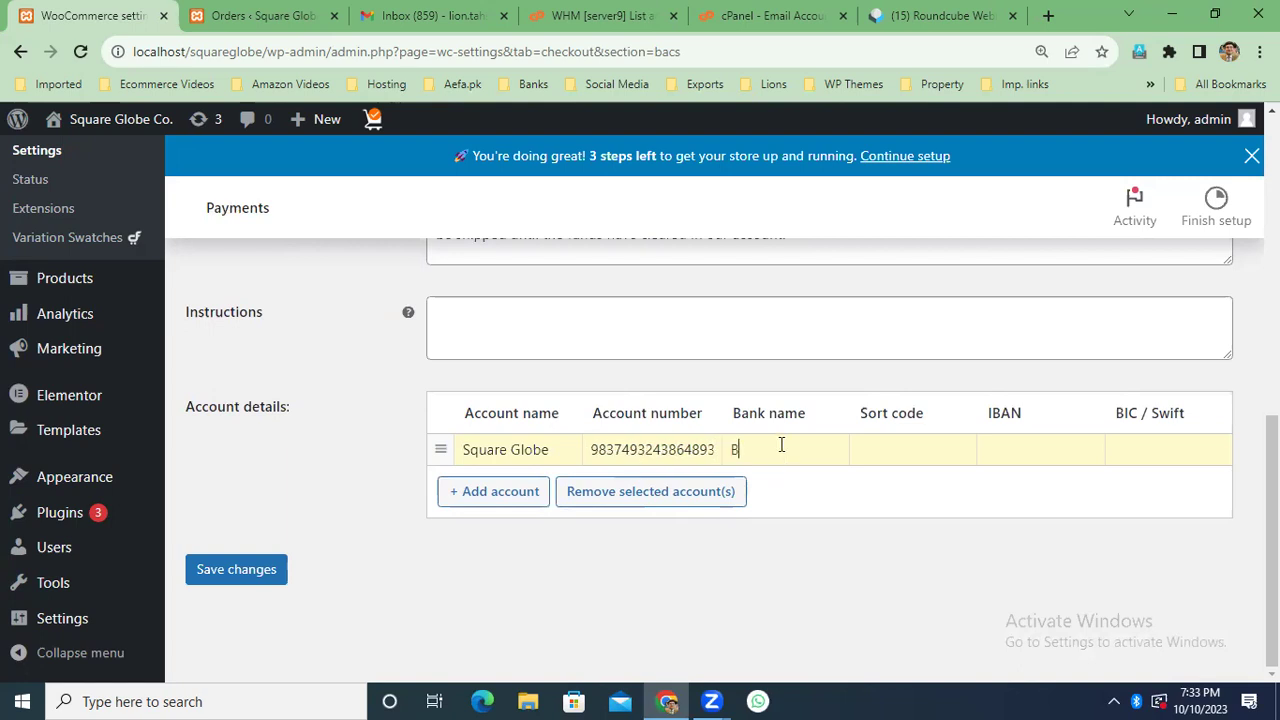
text(ank Alfalah Ltd.)
Fill in sort code 234, the IBAN and BIC 873, then save the bank transfer settings.
click(903, 448)
text(234)
click(1031, 444)
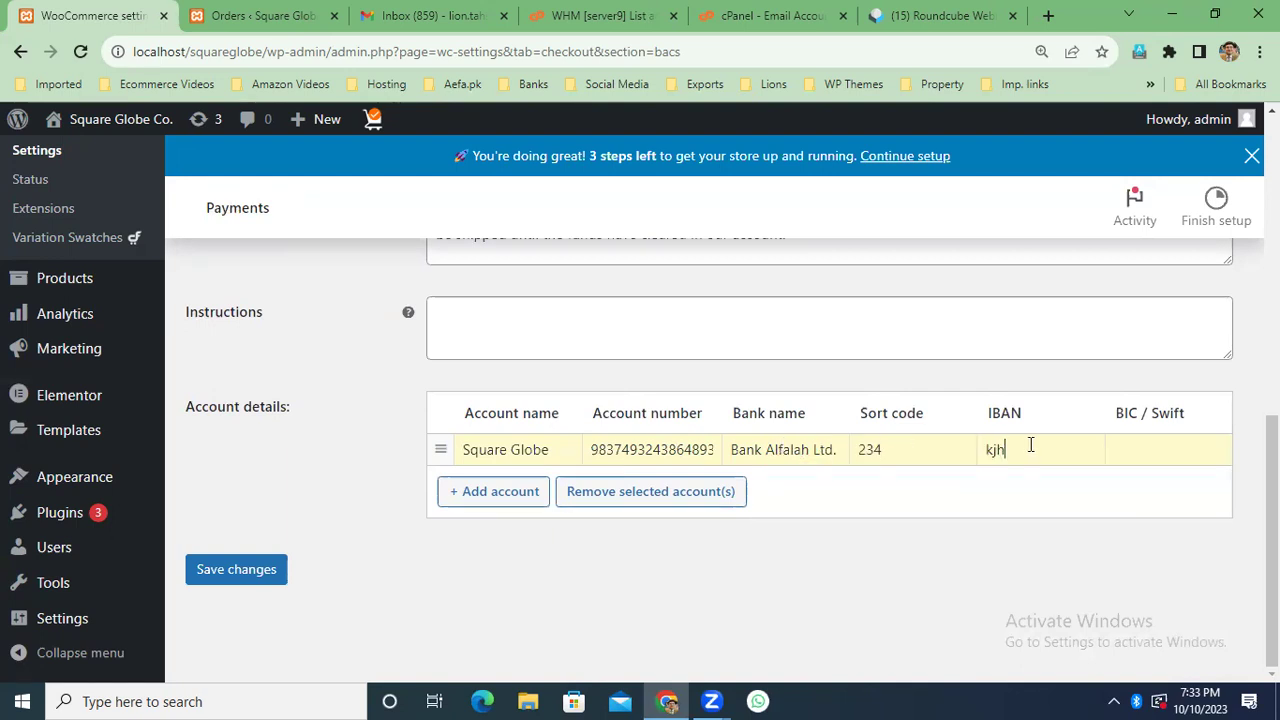
click(1167, 449)
text(873)
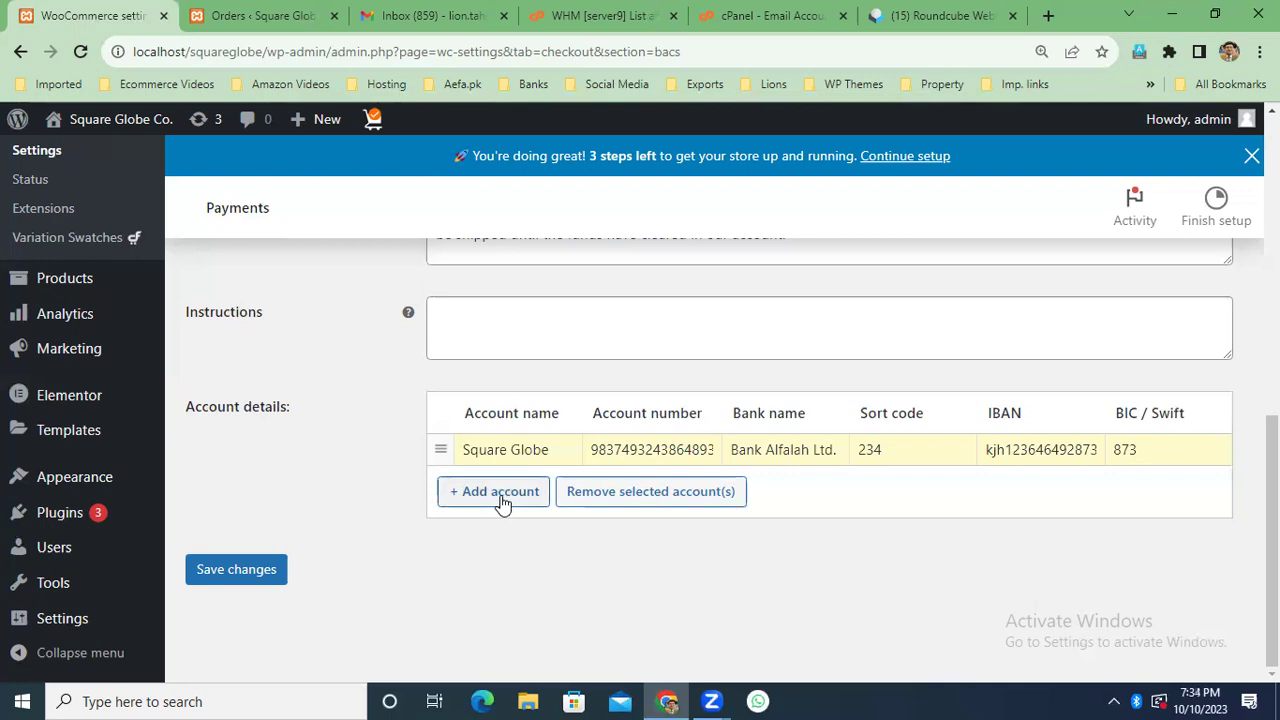
click(492, 490)
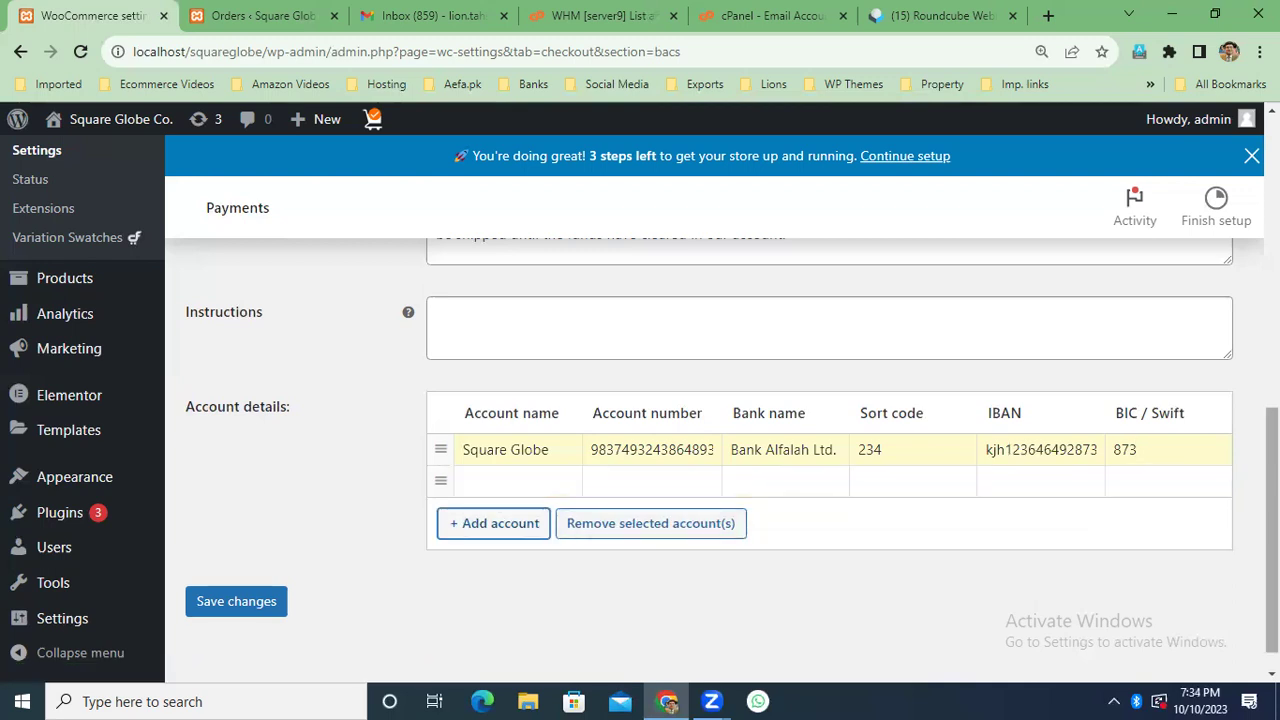
click(270, 605)
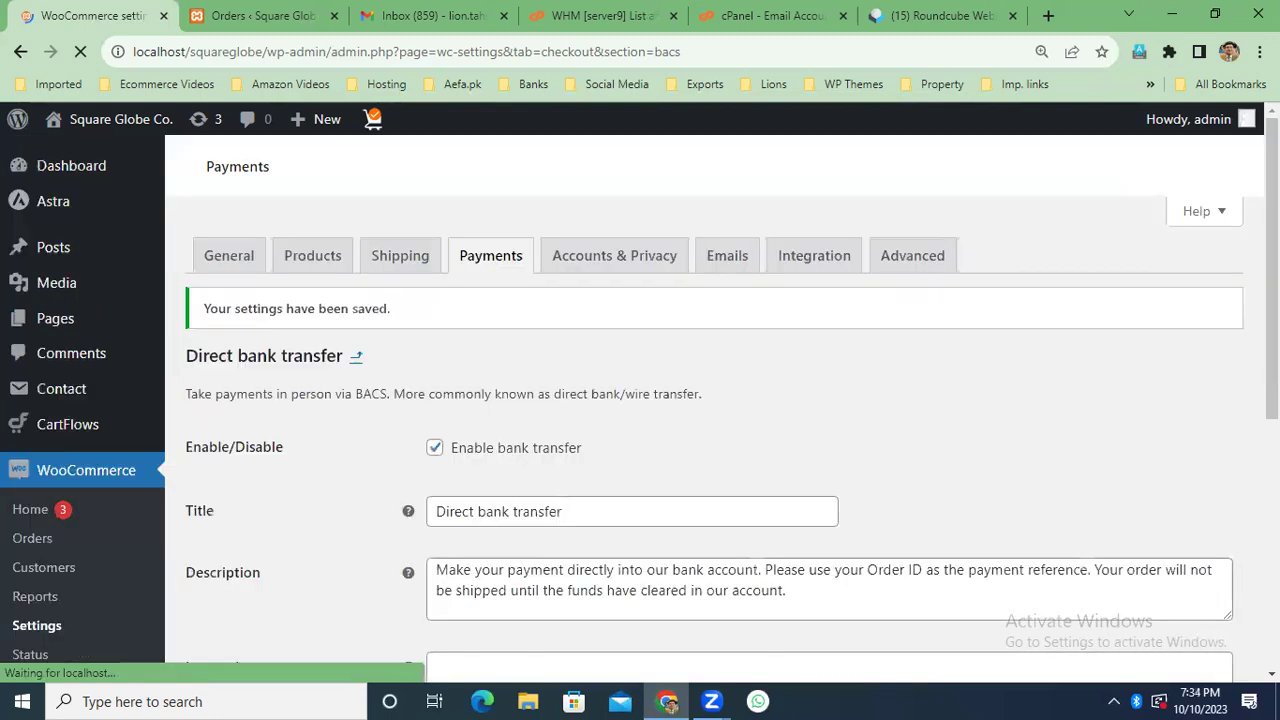
click(478, 258)
Close the Roundcube, cPanel, WHM and Gmail tabs.
scroll(714, 440, down, 5)
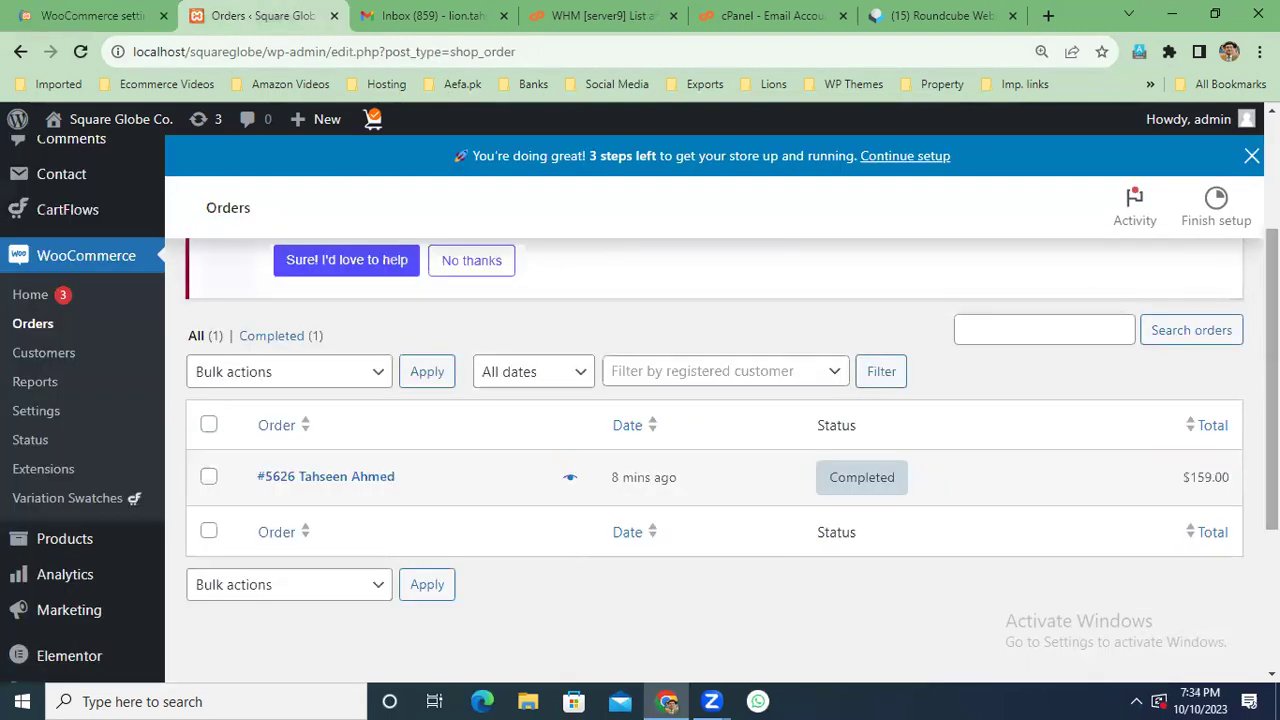
scroll(714, 460, up, 2)
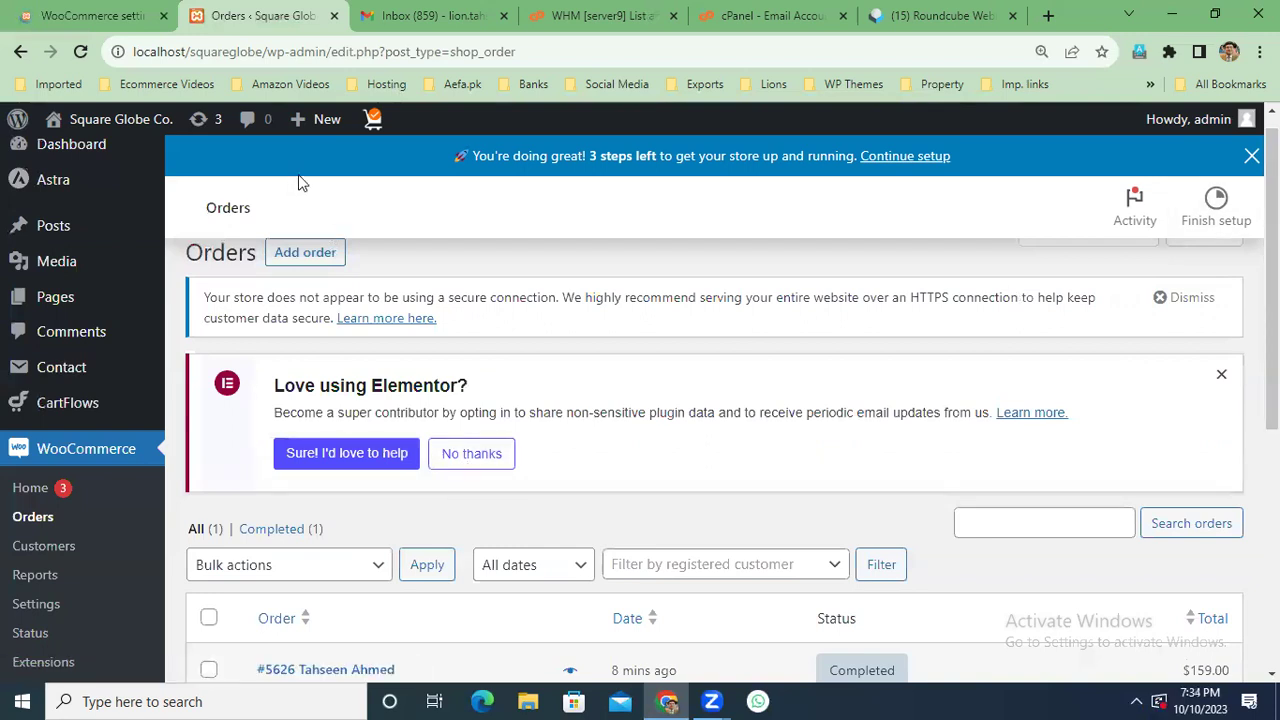
click(437, 16)
click(268, 16)
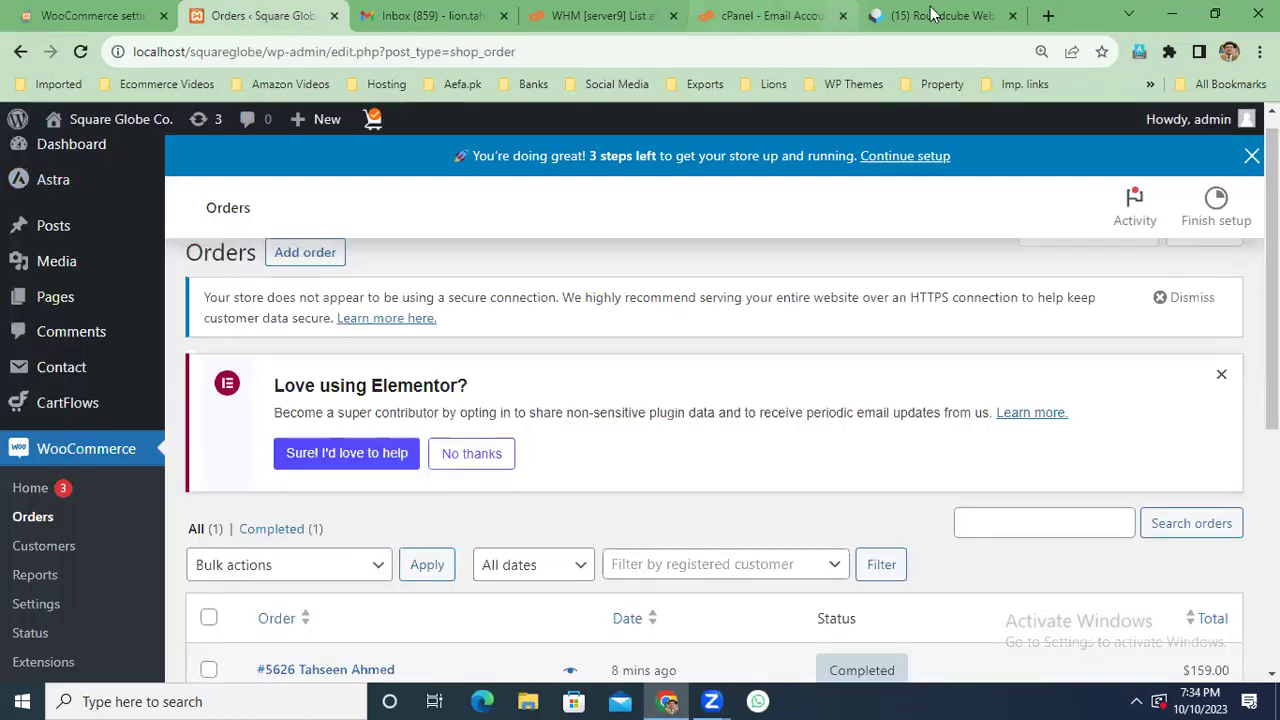
click(930, 12)
click(1013, 16)
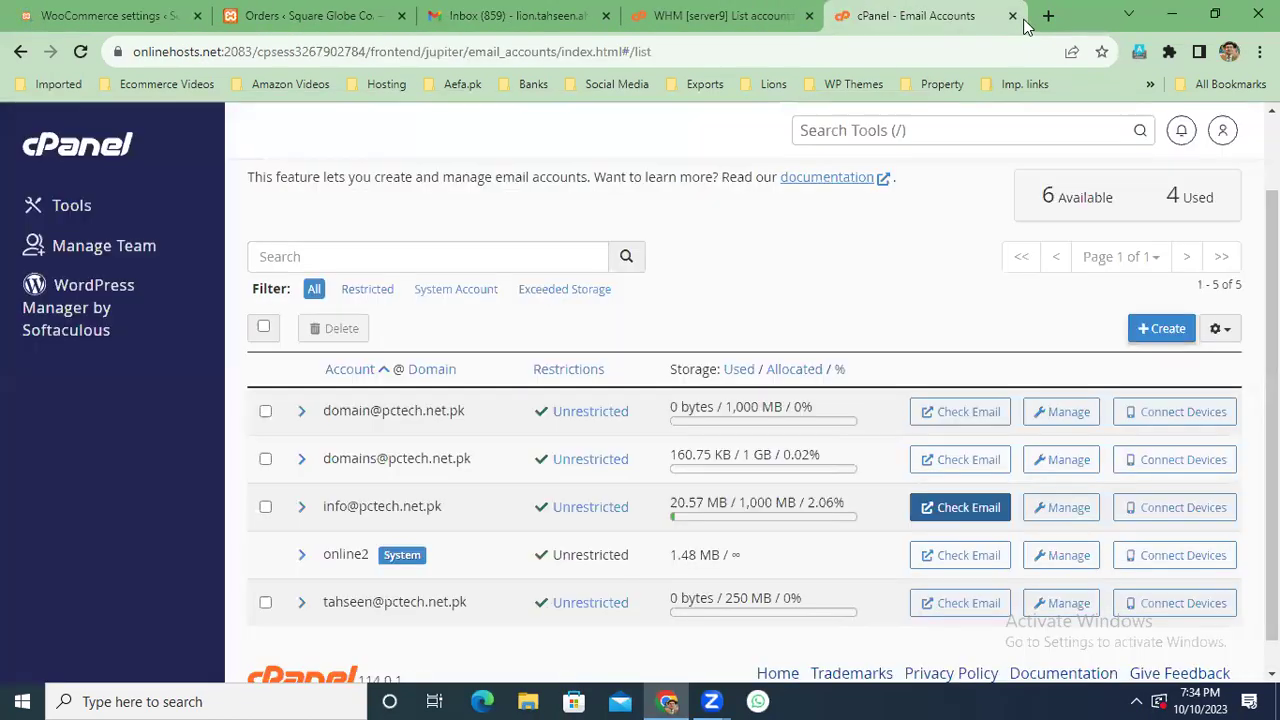
middle_click(888, 20)
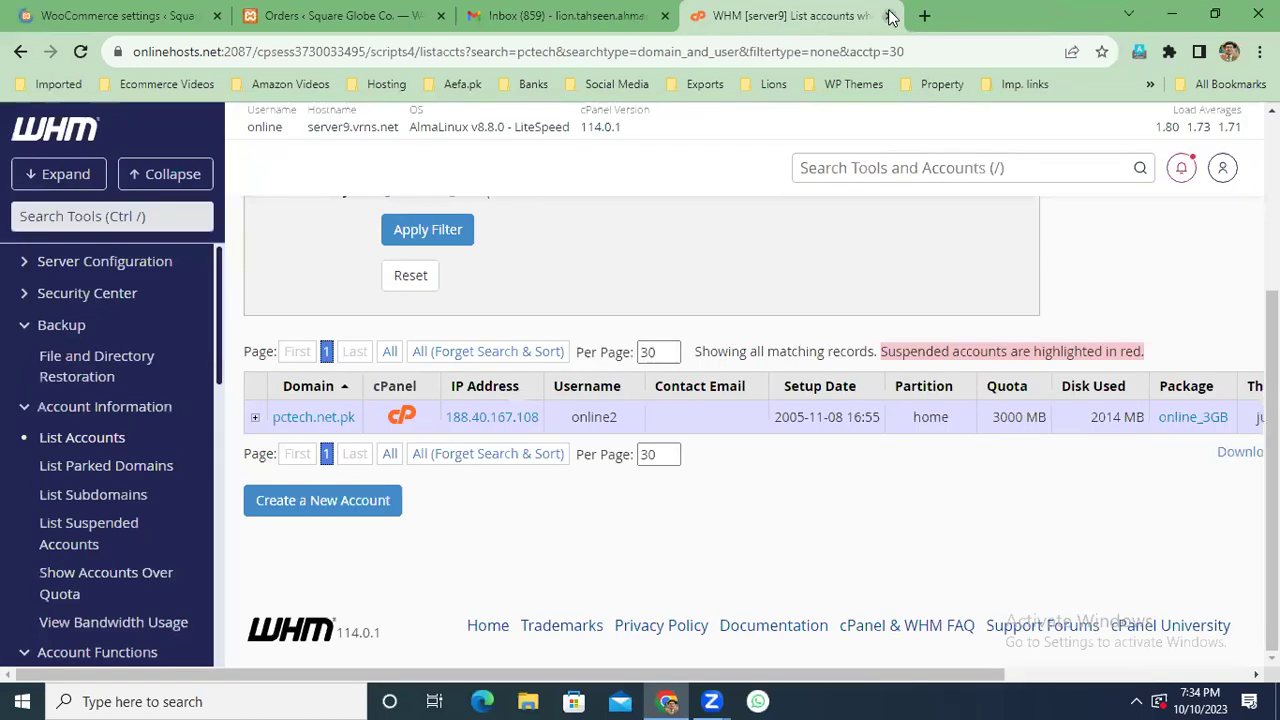
key(ctrl+w)
click(664, 16)
Load the Square Globe Co. storefront at localhost/squareglobe in a new tab.
click(475, 16)
click(502, 49)
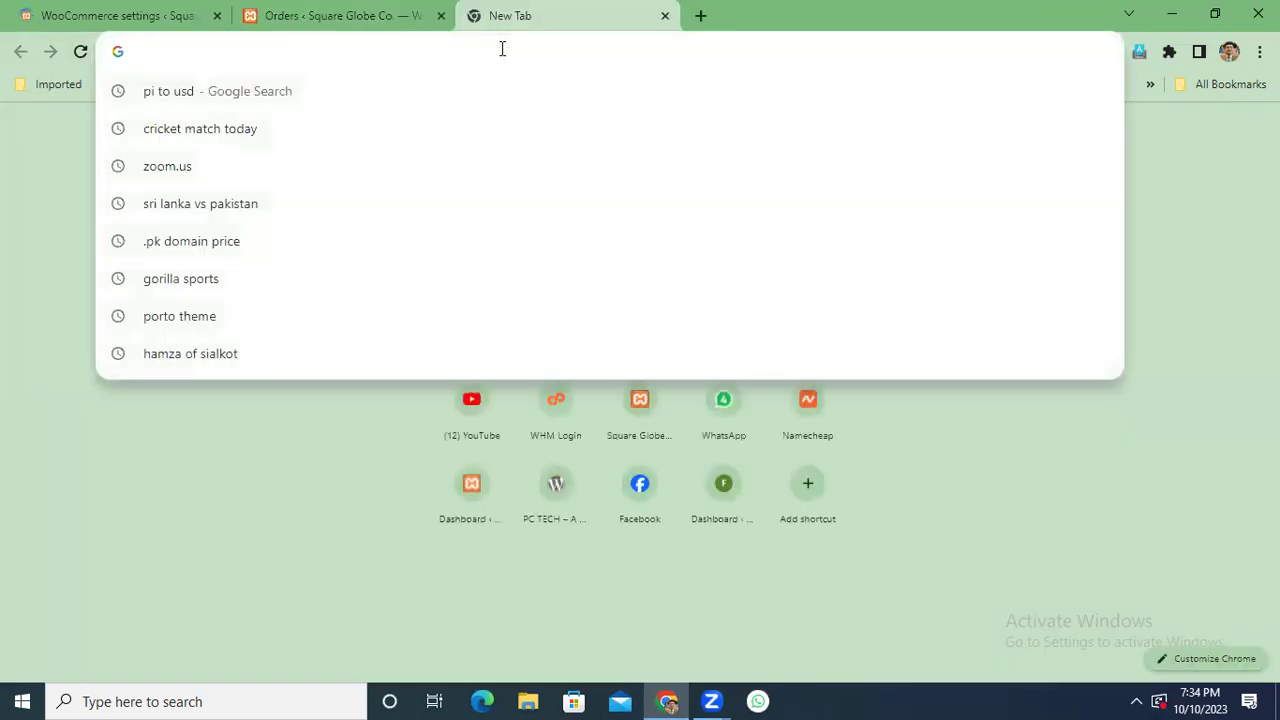
text(loca)
key(Return)
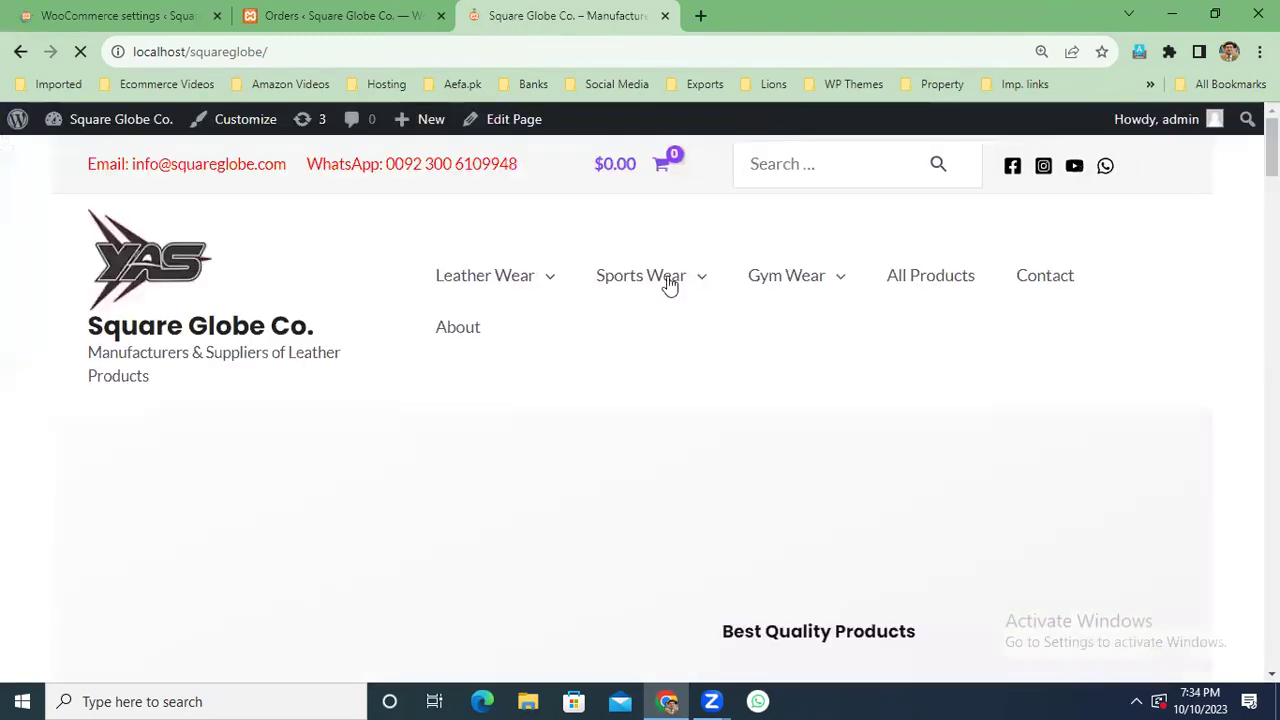
Add 5 Fashion Leather Jackets at the $48.00 sale price to the cart and view it.
mouse_move(509, 286)
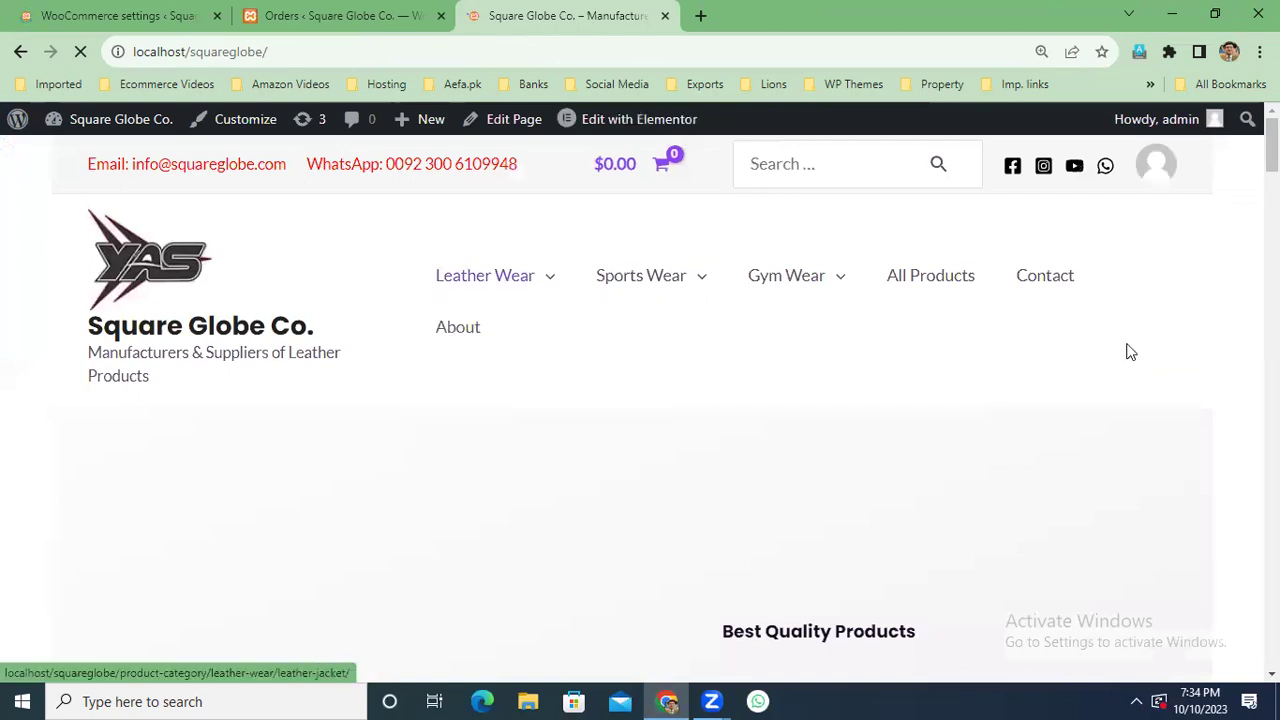
scroll(1130, 352, down, 5)
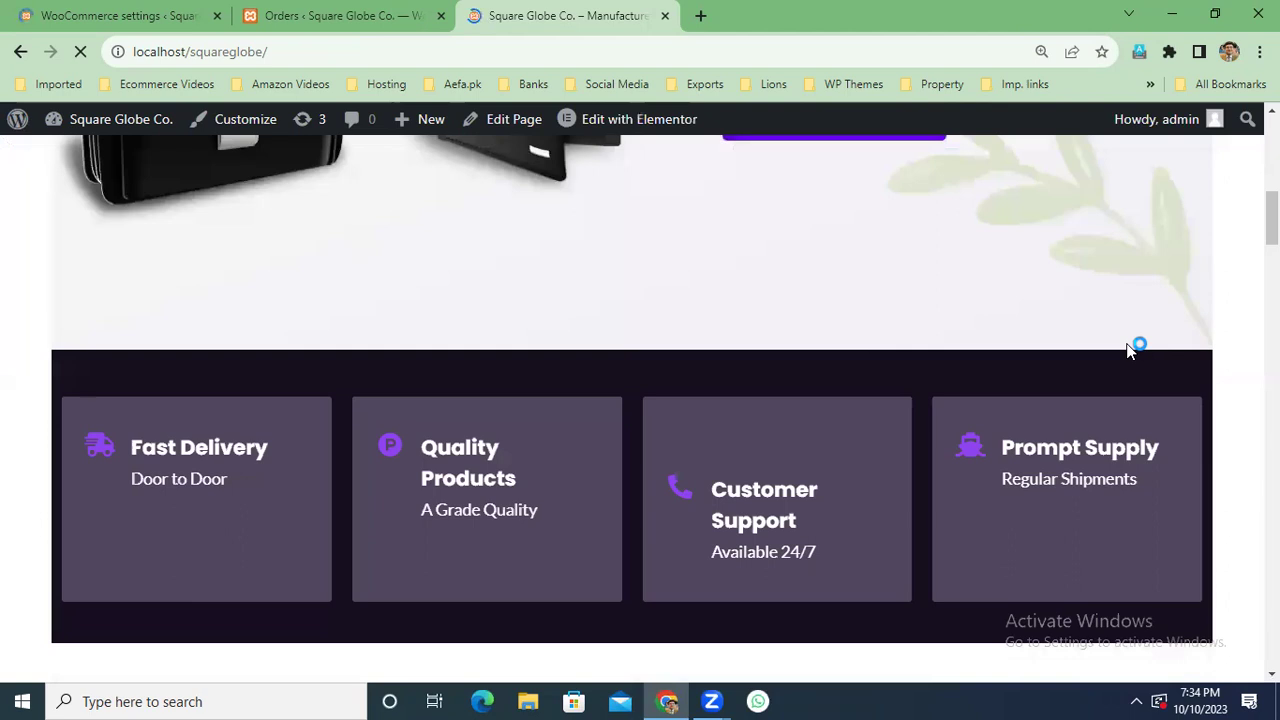
scroll(1130, 350, down, 5)
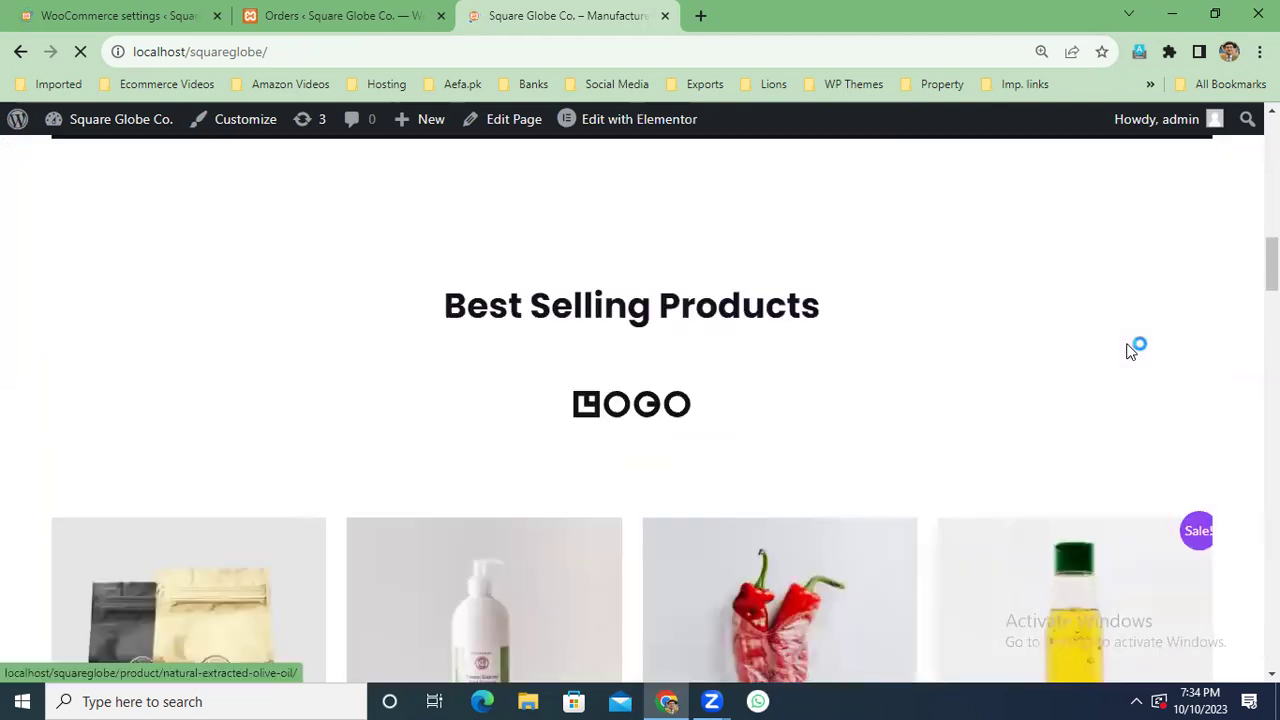
scroll(1230, 320, down, 1)
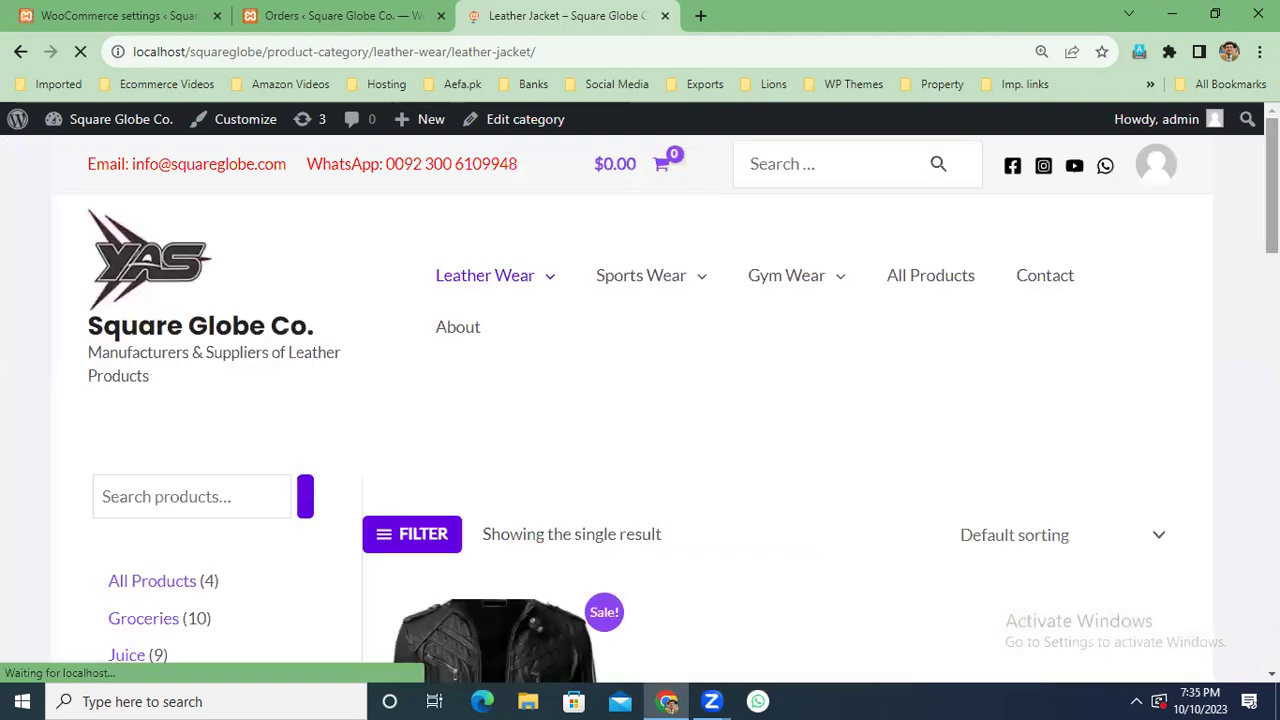
scroll(908, 357, down, 3)
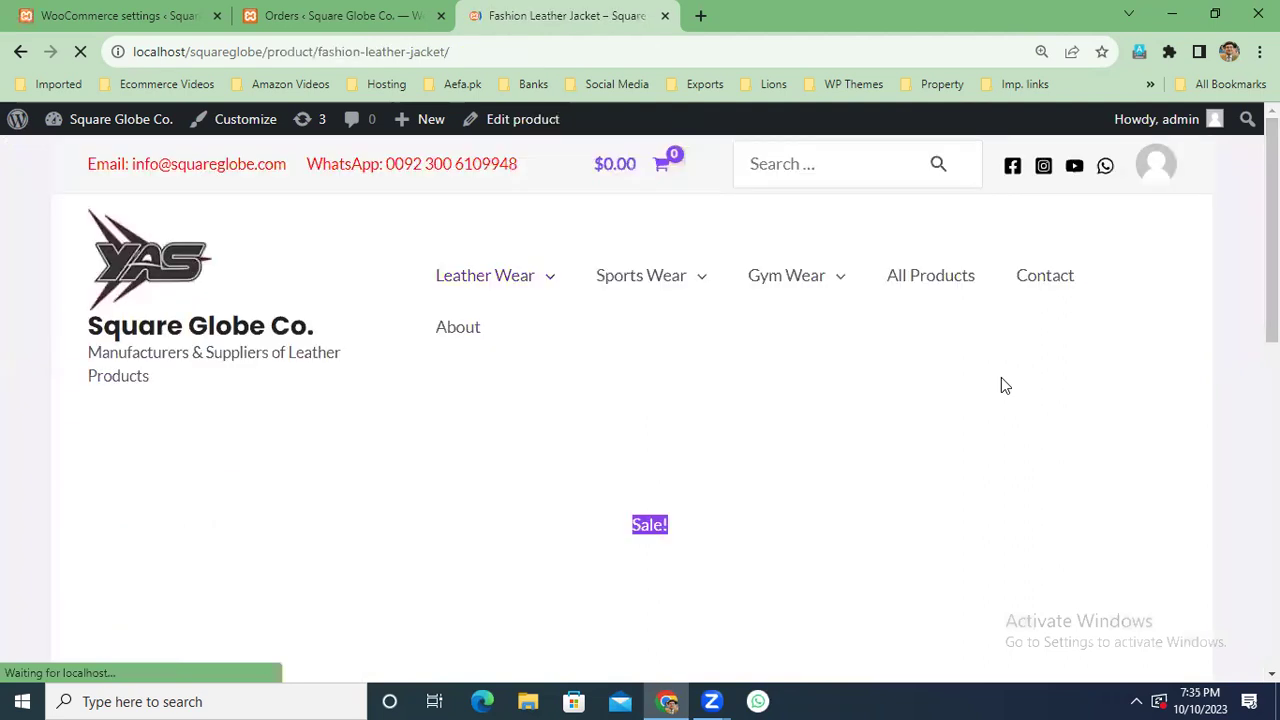
scroll(1001, 377, down, 2)
scroll(697, 420, down, 2)
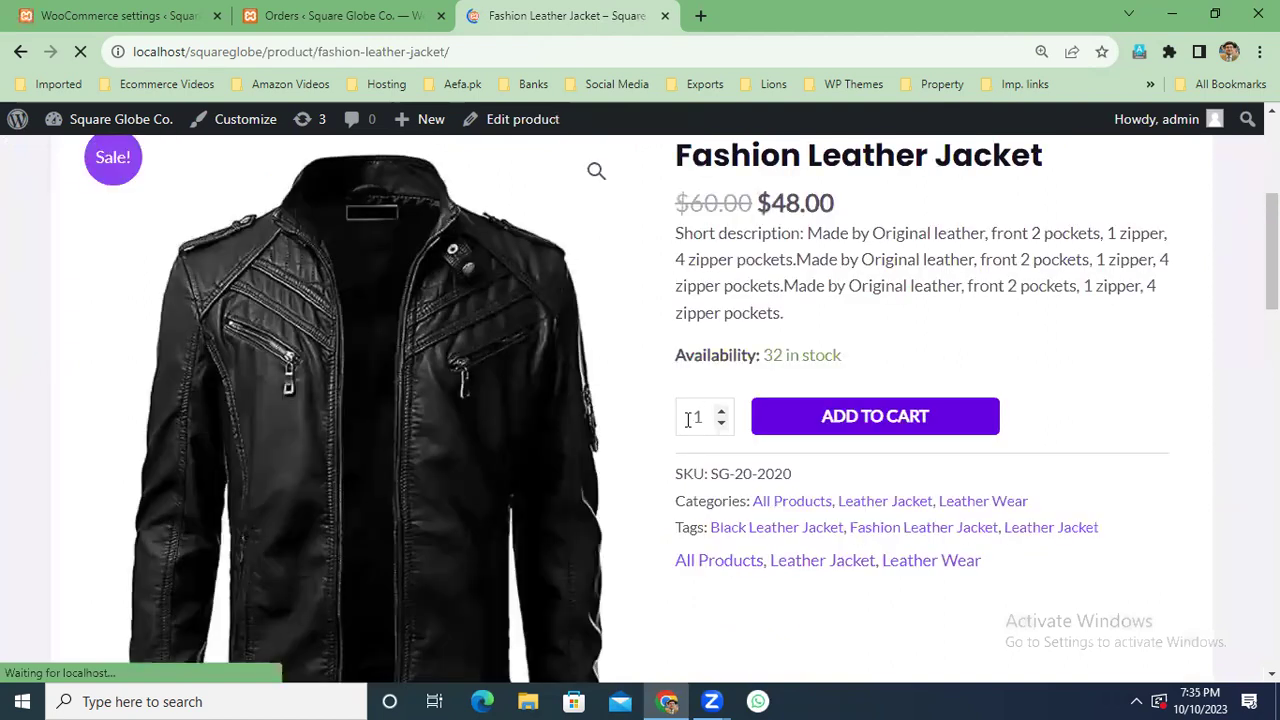
double_click(688, 418)
text(5)
click(912, 418)
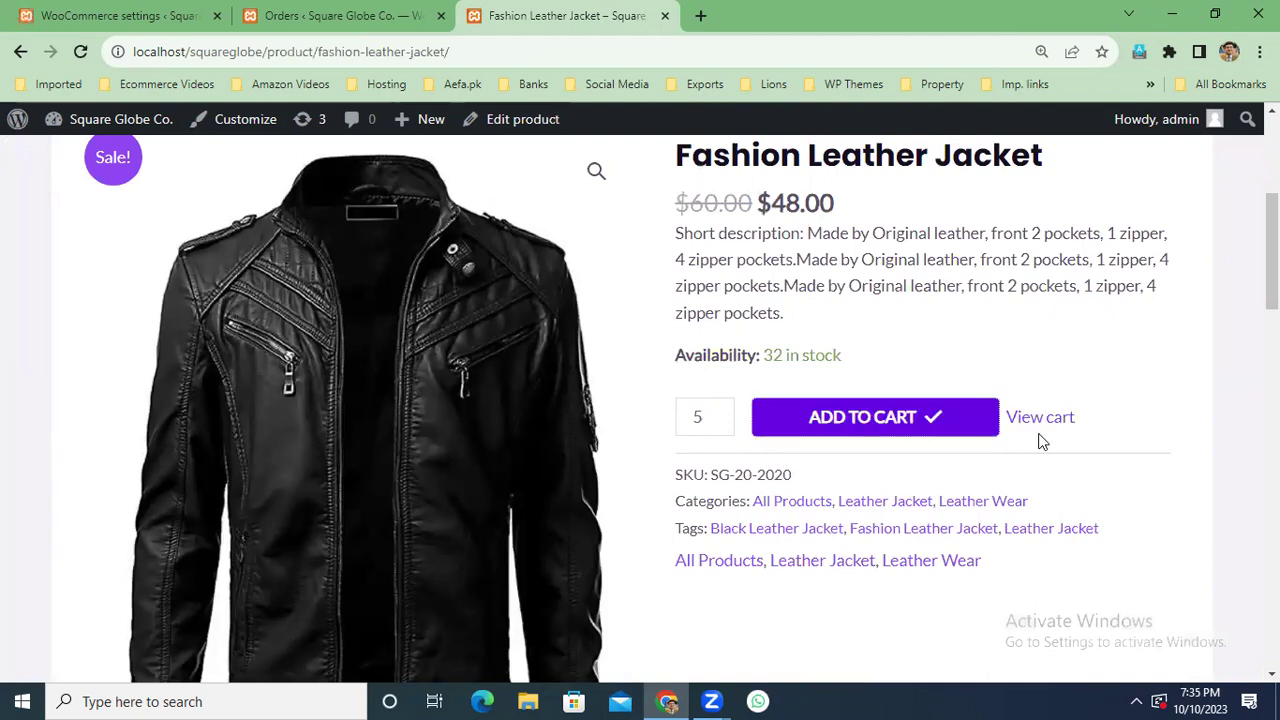
click(1041, 418)
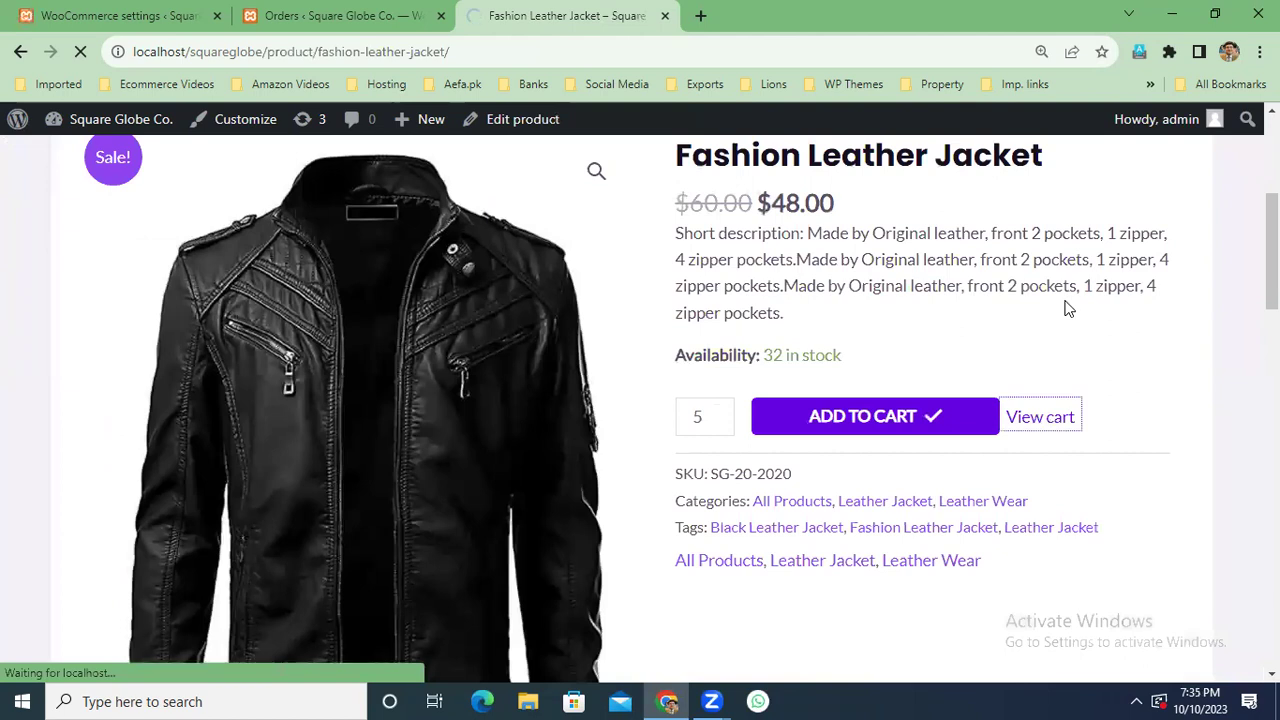
On the cart, update the shipping address and recalculate shipping for the jacket order.
scroll(1066, 320, down, 5)
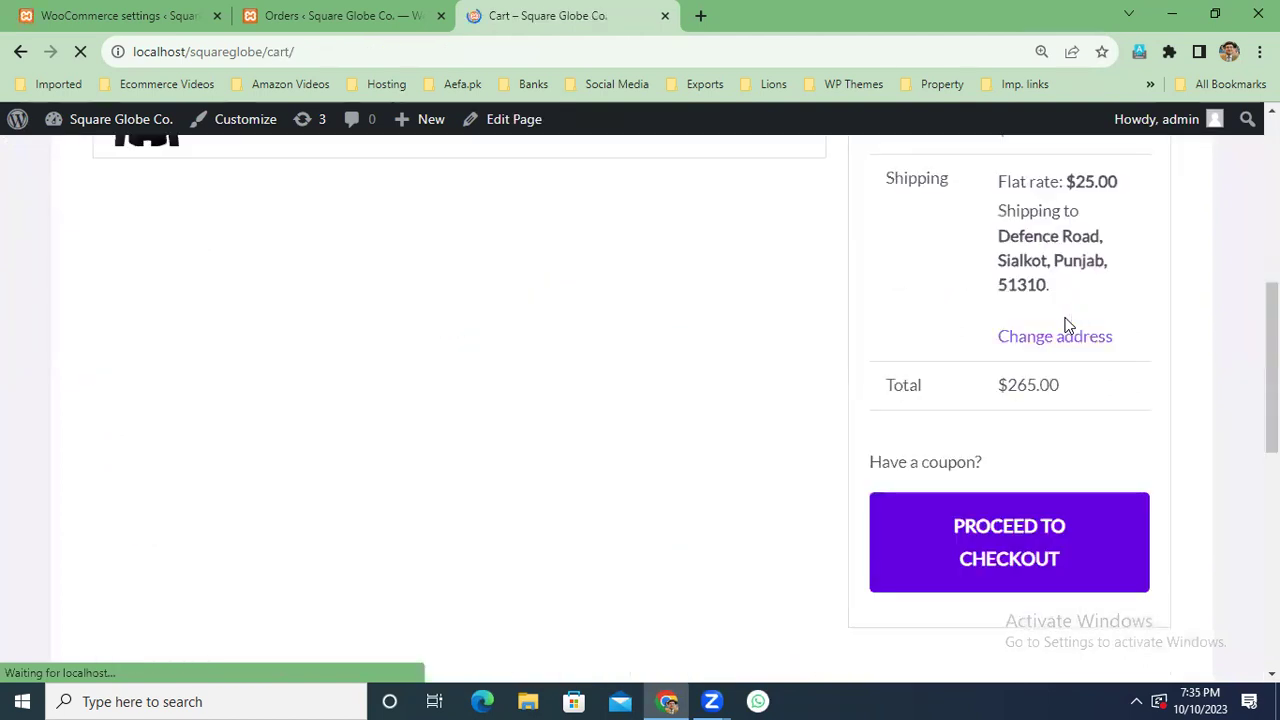
scroll(1106, 302, up, 1)
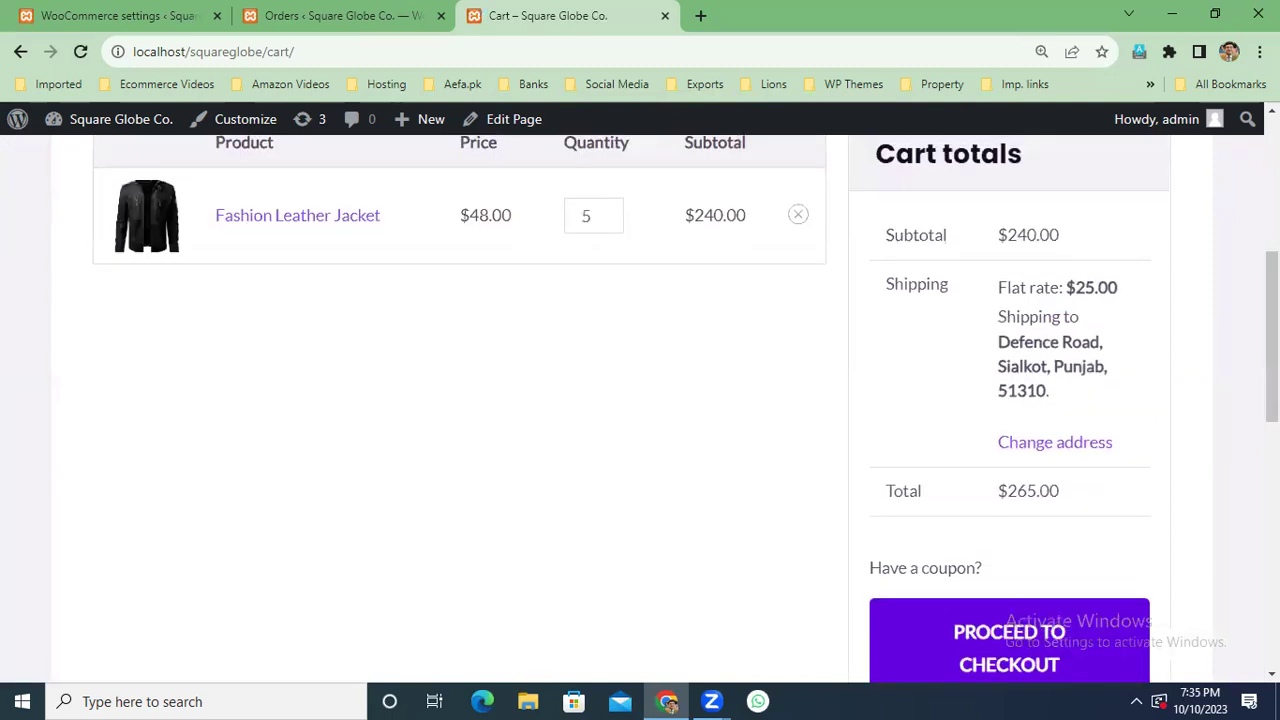
scroll(1272, 340, down, 1)
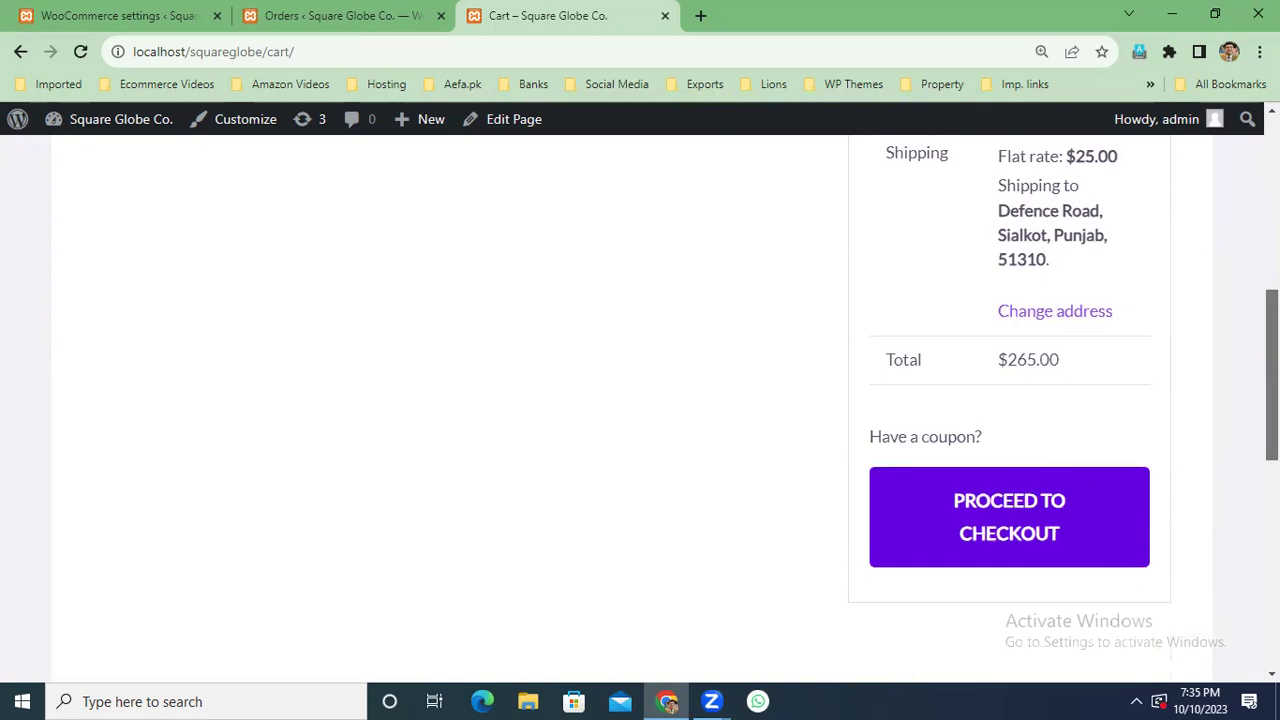
scroll(1071, 331, down, 1)
scroll(1065, 340, up, 1)
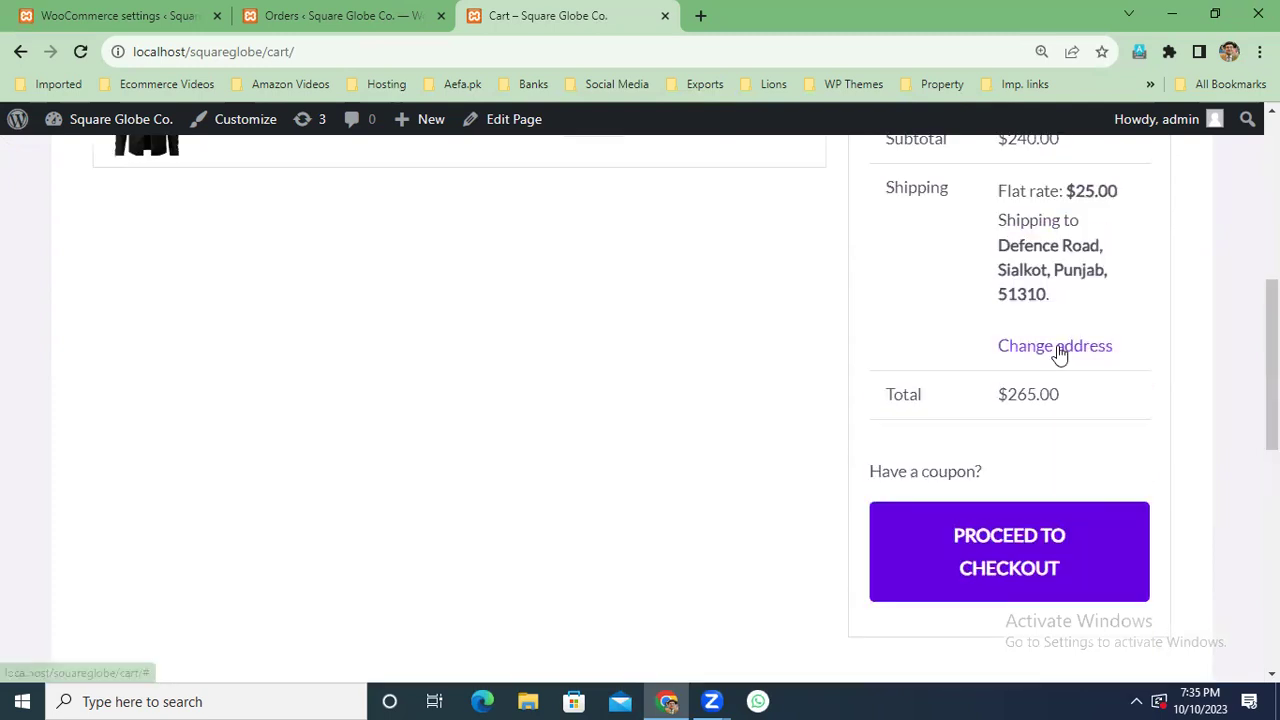
click(1163, 341)
scroll(1166, 423, down, 2)
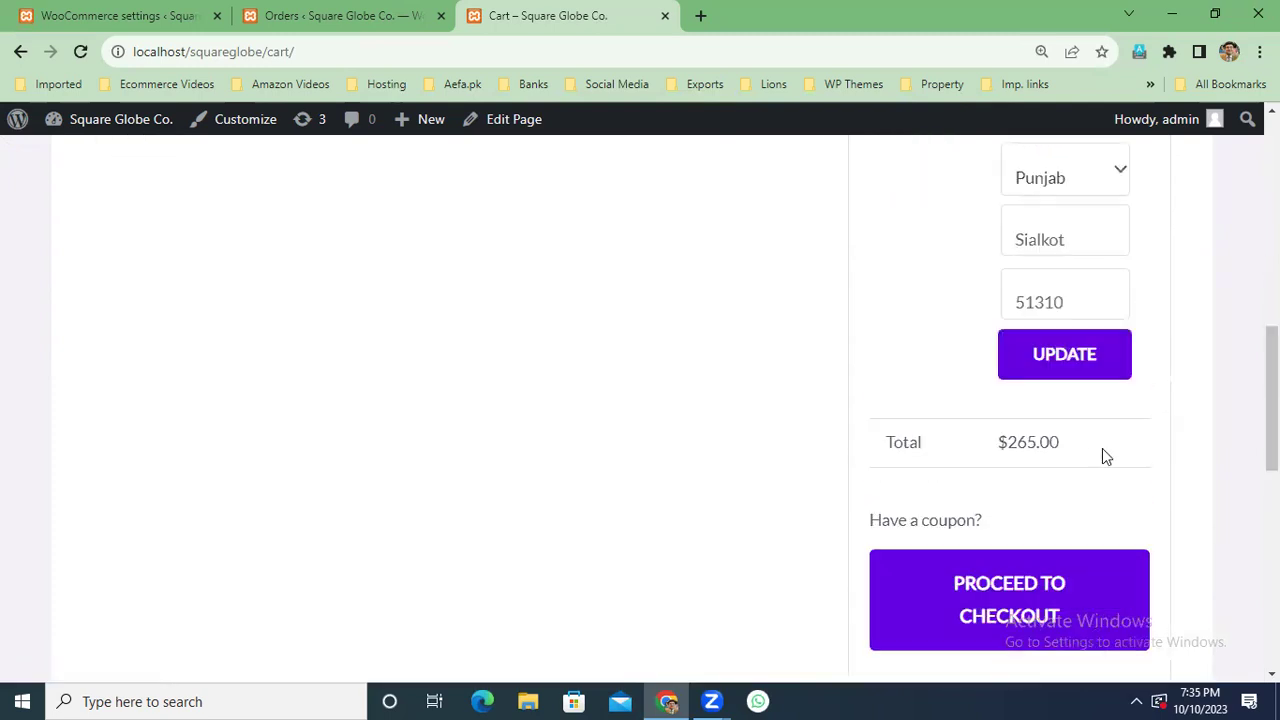
click(1066, 354)
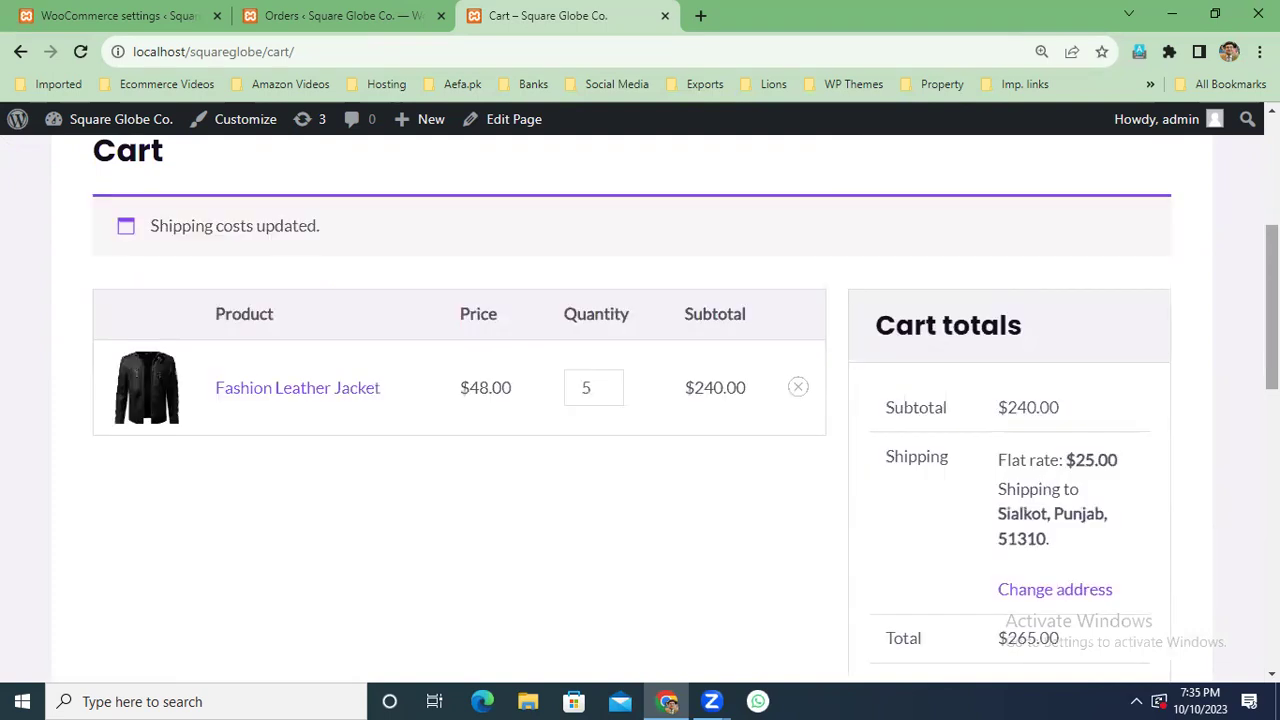
Proceed to checkout and replace the billing e-mail with a different contact address.
scroll(640, 400, down, 2)
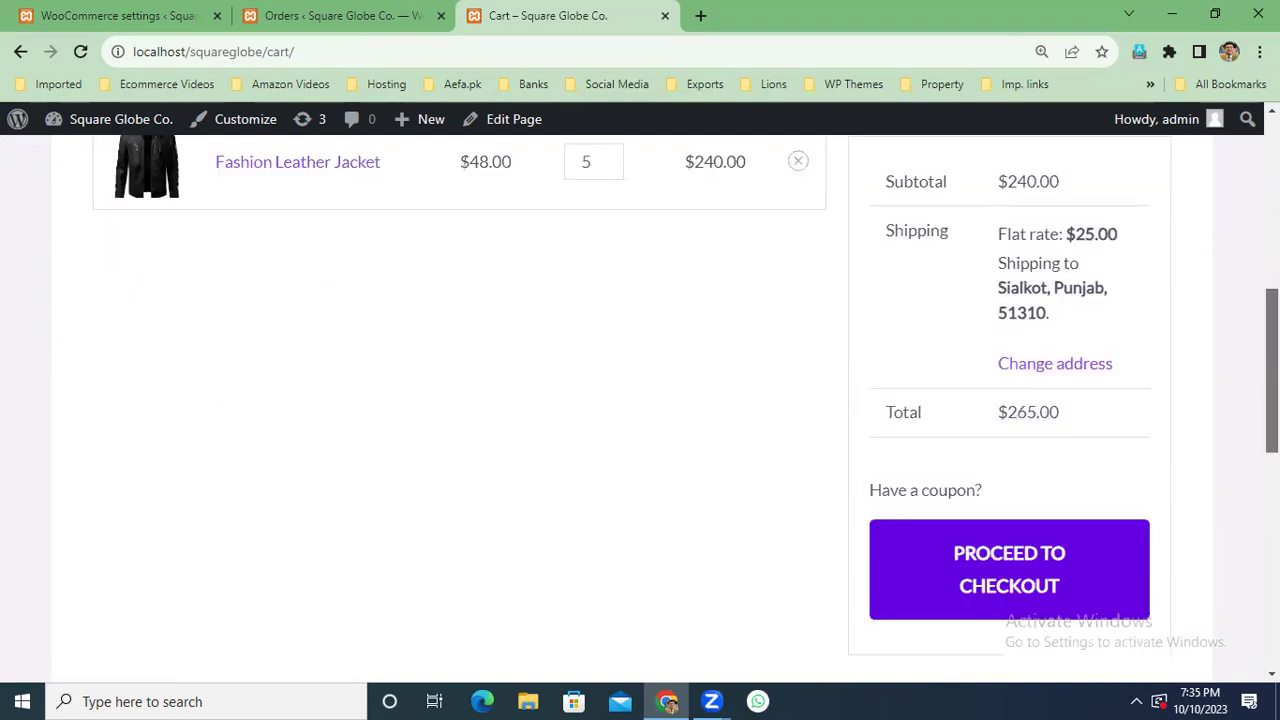
click(1012, 583)
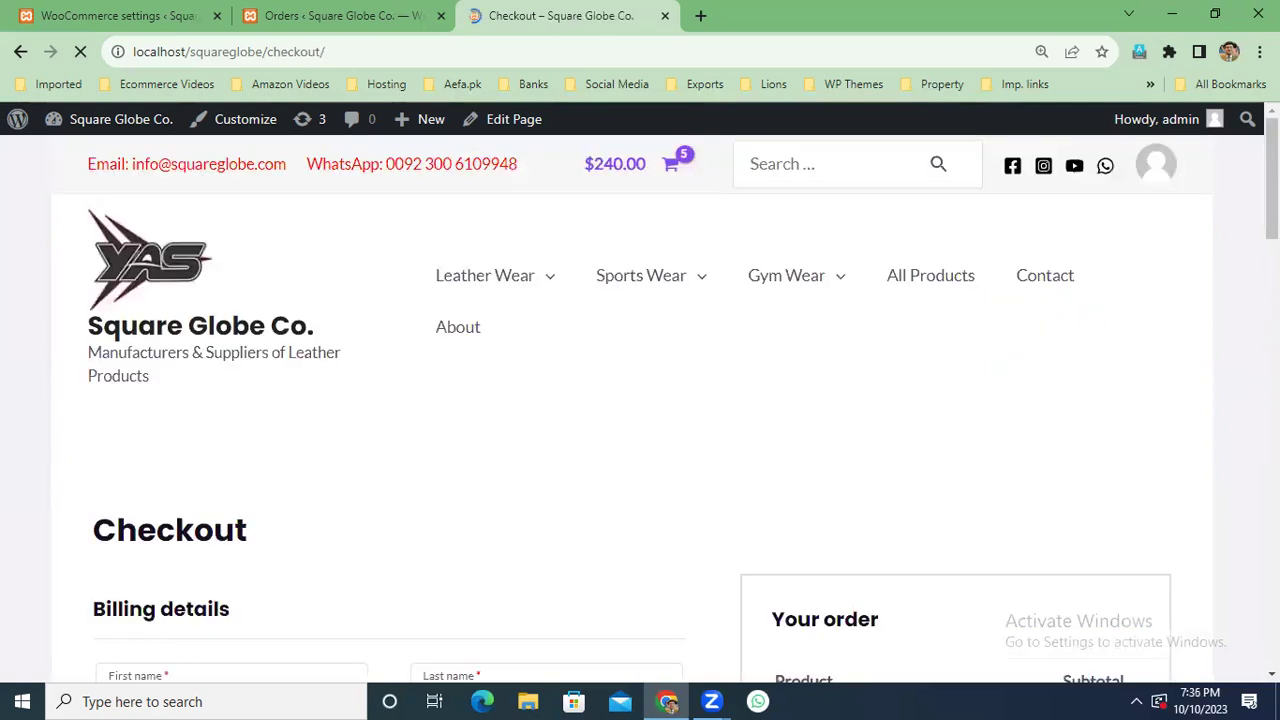
scroll(640, 400, down, 3)
scroll(1012, 469, down, 5)
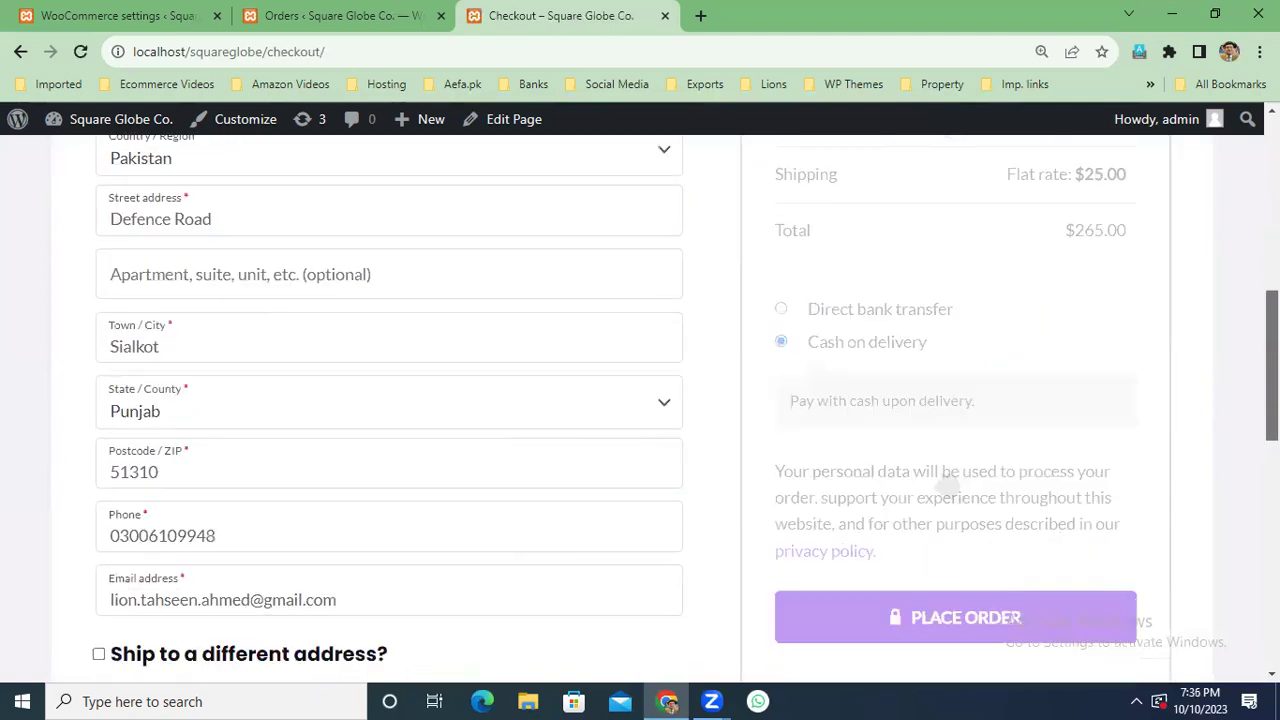
drag(363, 476, 53, 481)
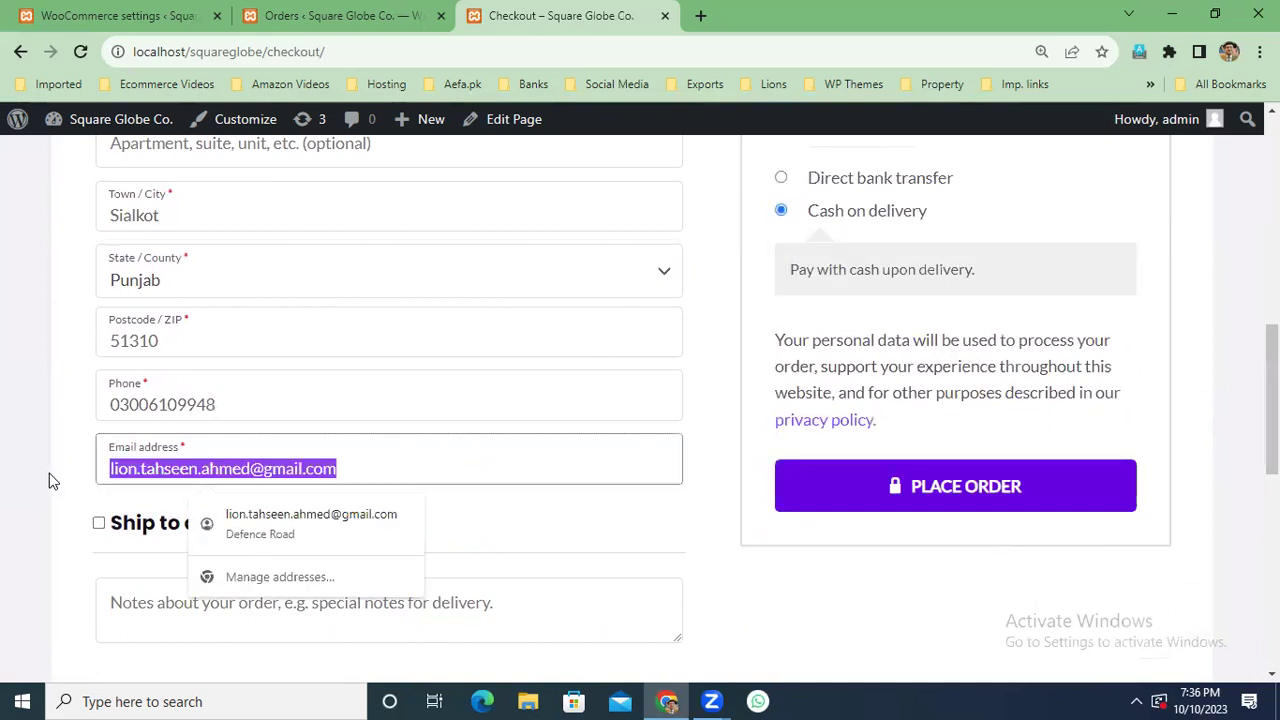
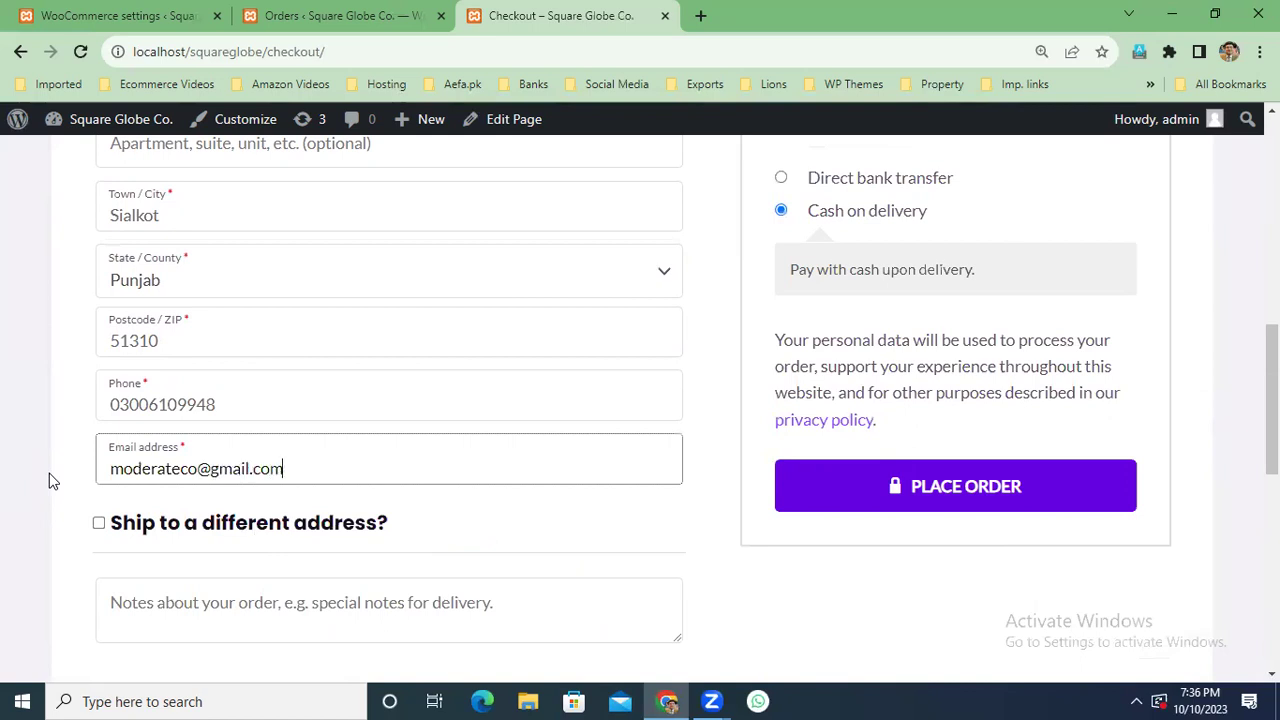
Pay by Direct bank transfer and place the $265.00 test order.
scroll(879, 437, up, 3)
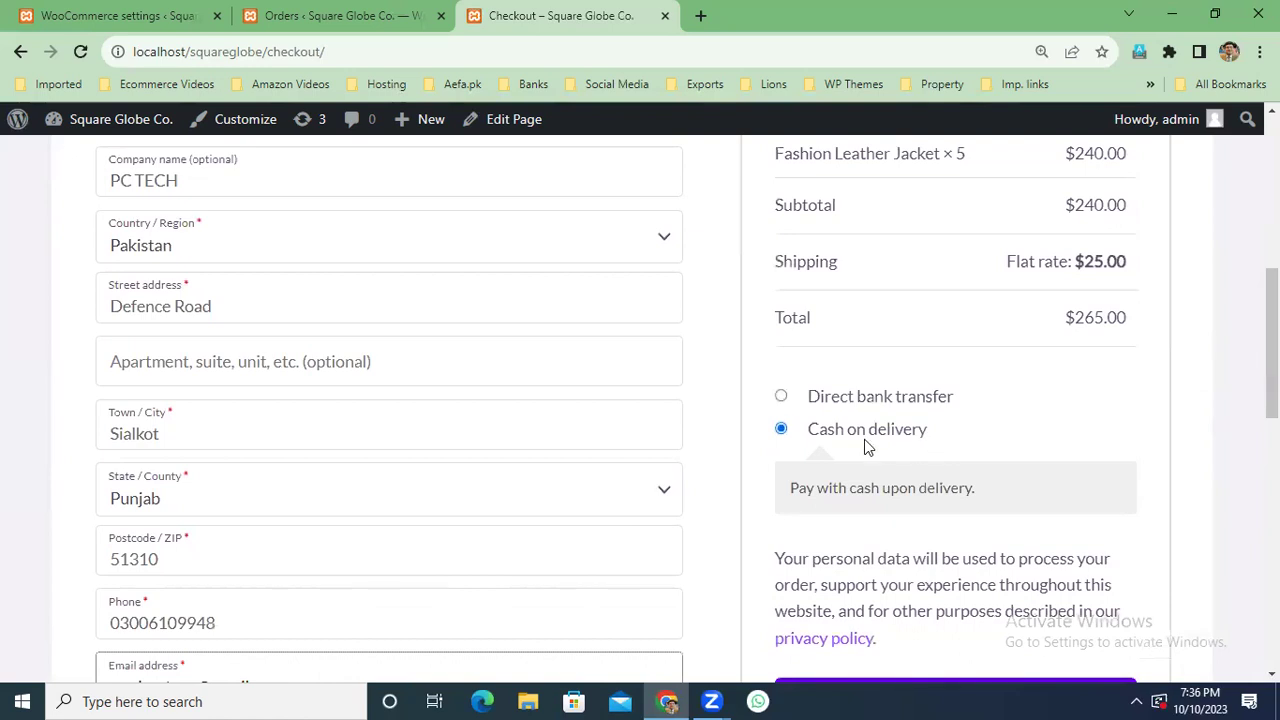
click(781, 397)
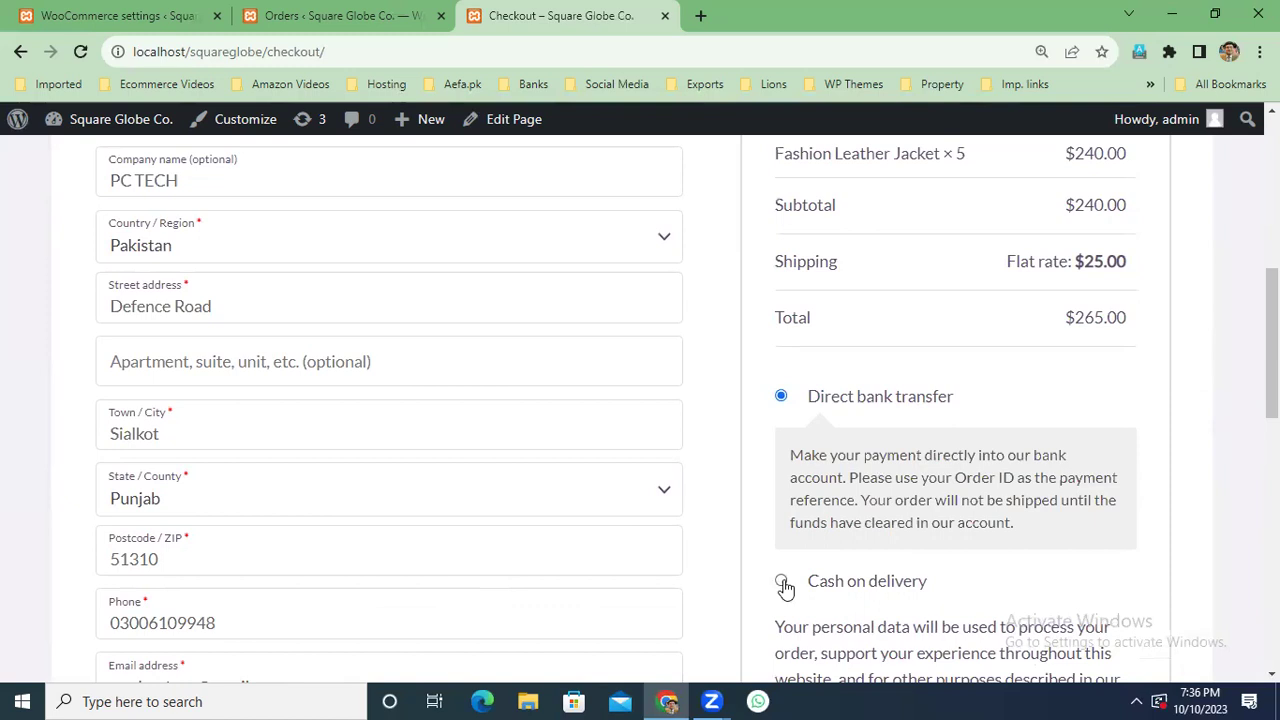
click(781, 581)
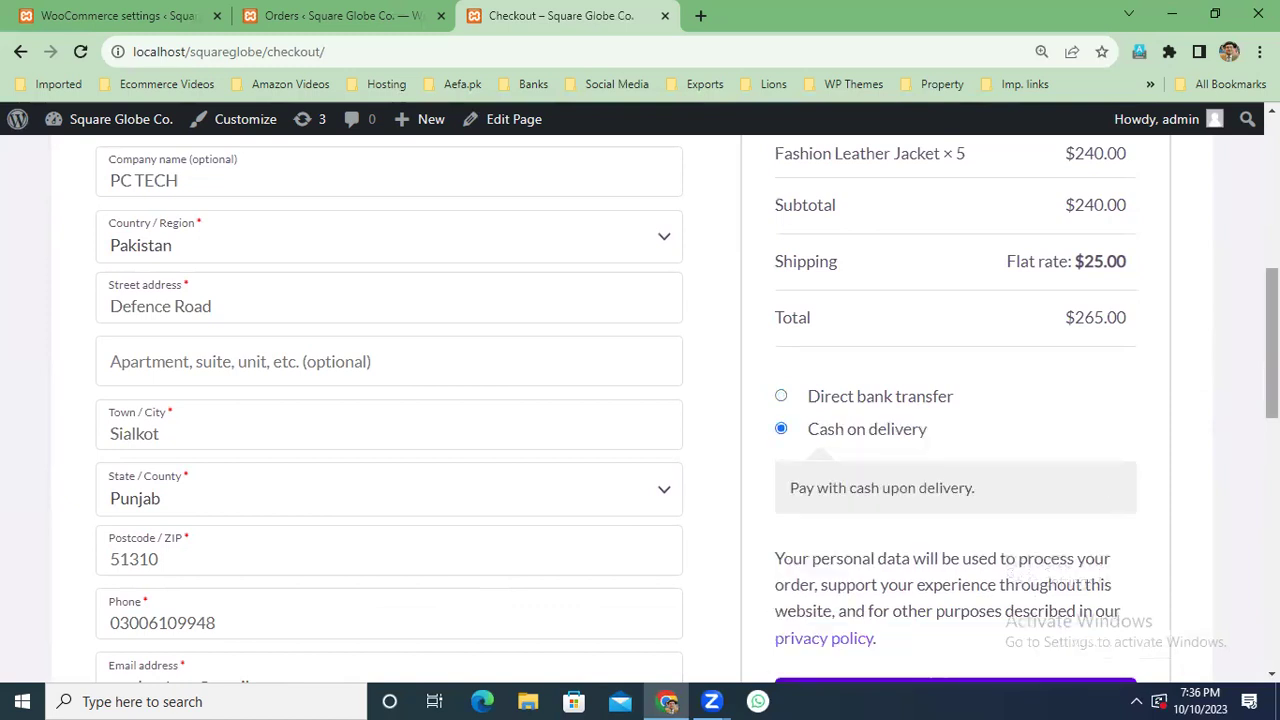
scroll(640, 410, up, 2)
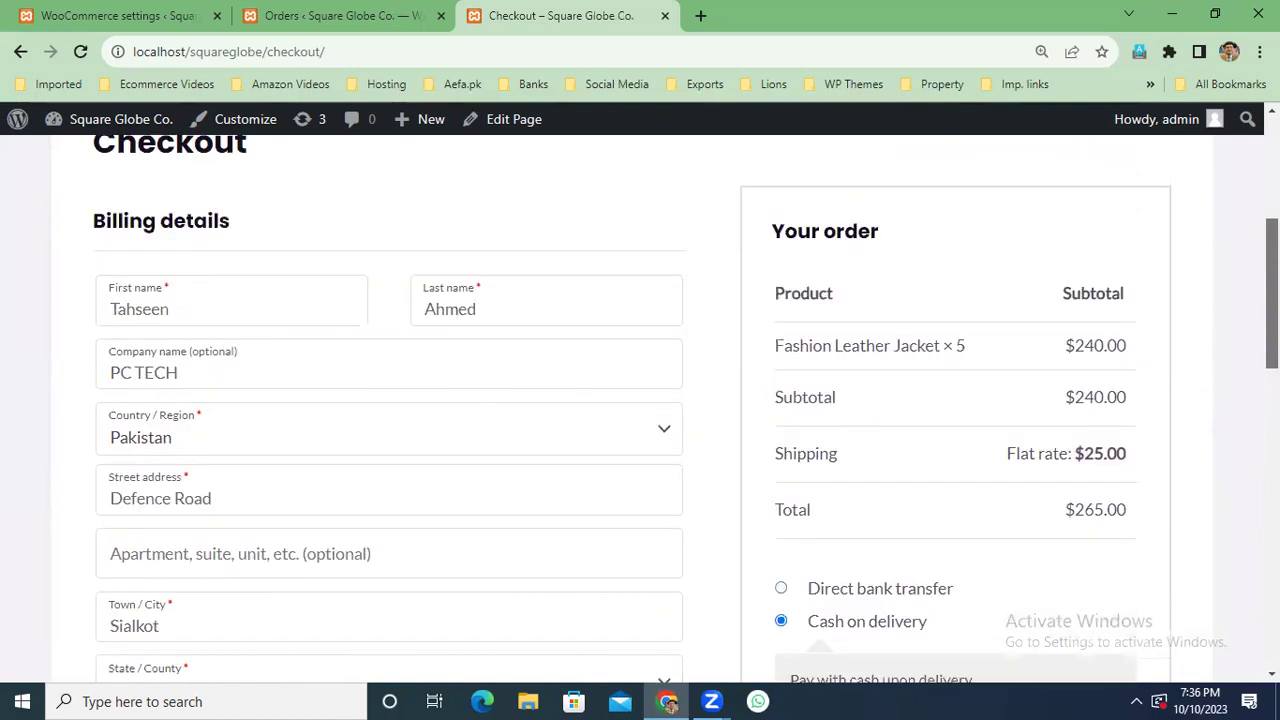
scroll(640, 410, down, 1)
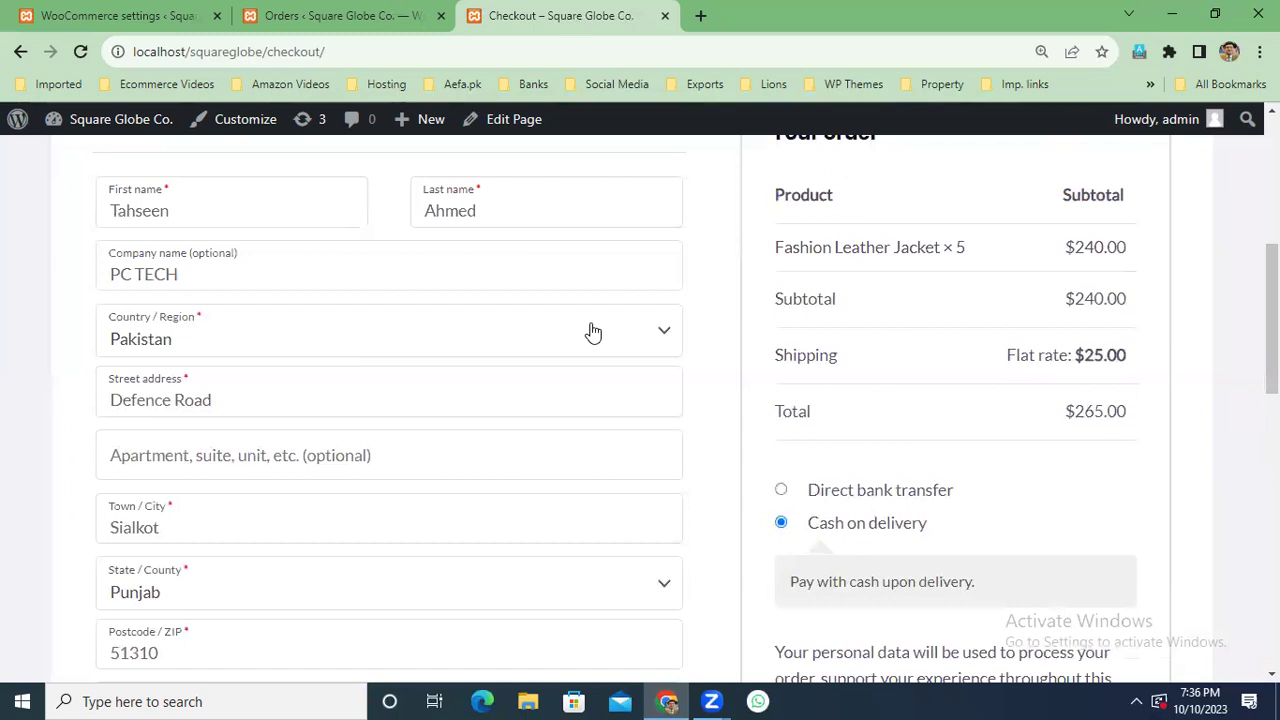
click(781, 490)
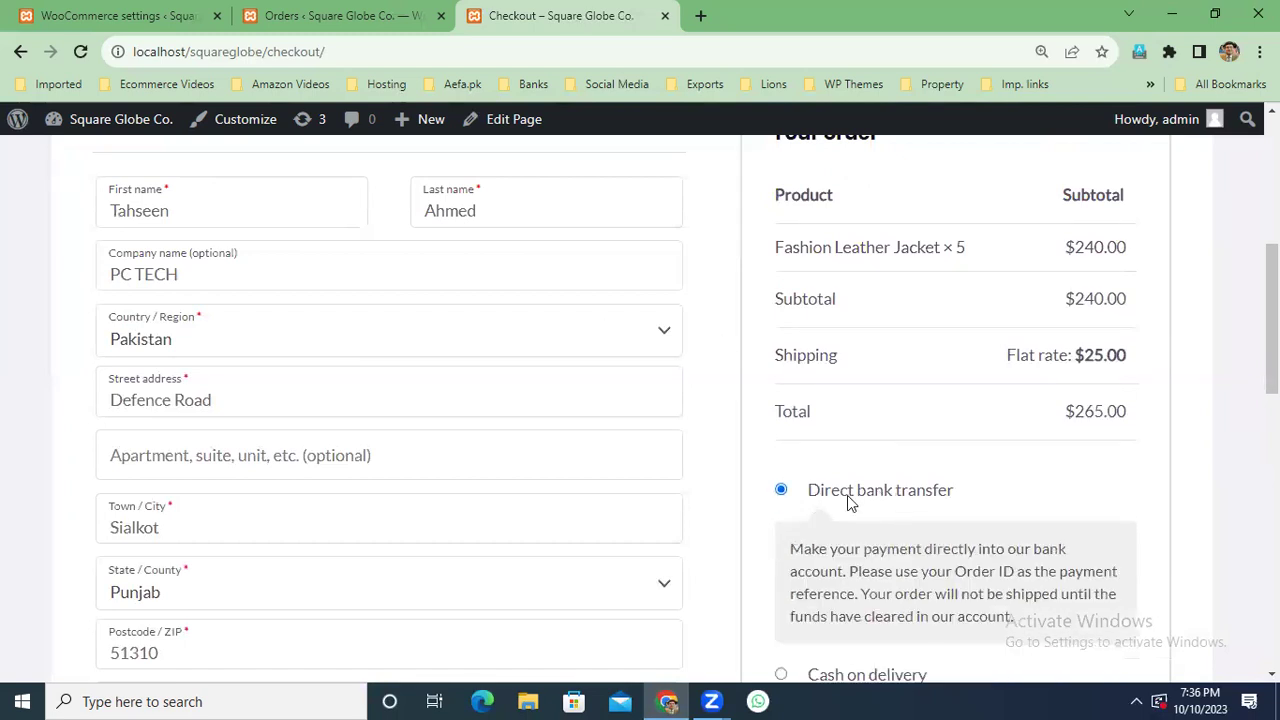
scroll(948, 592, down, 3)
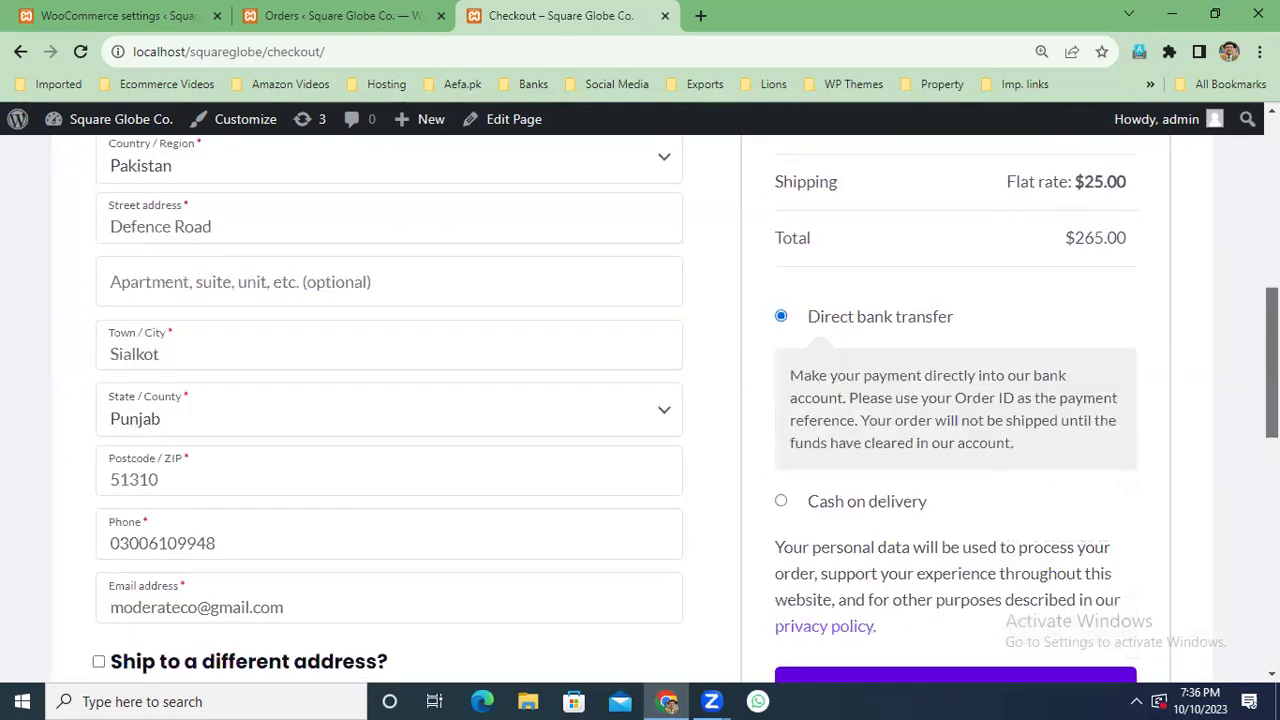
click(943, 605)
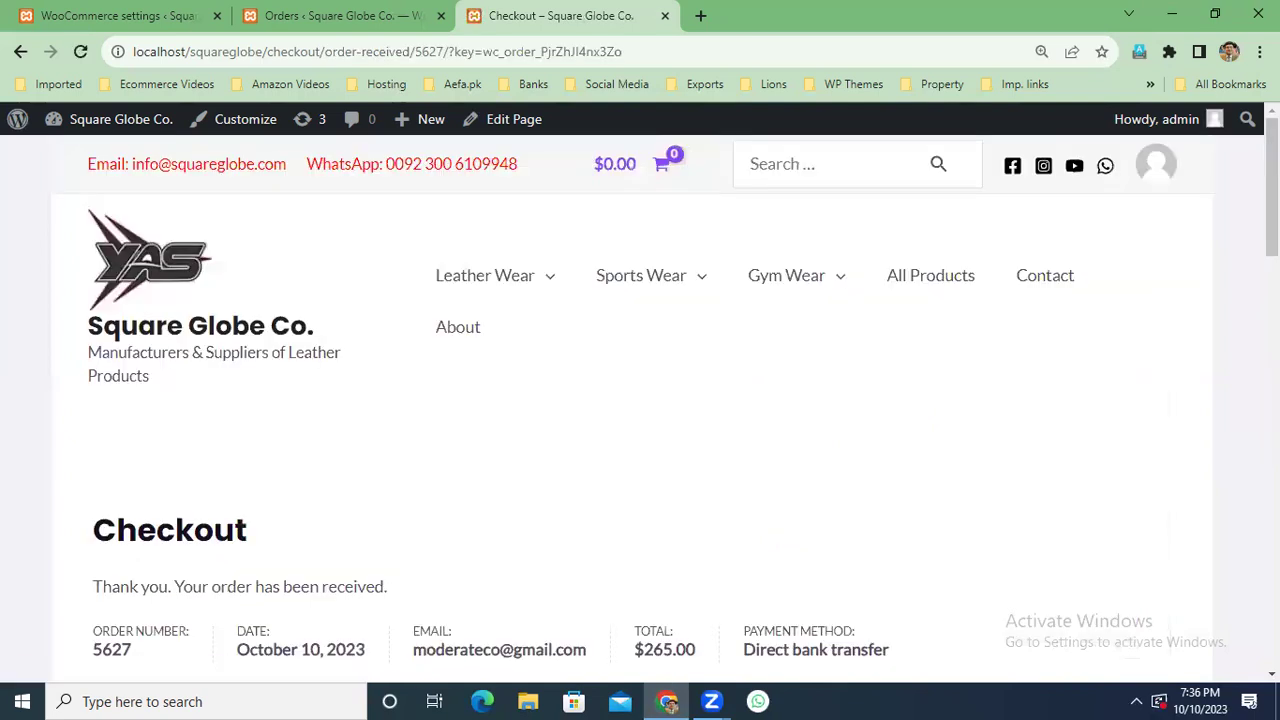
scroll(1270, 200, down, 3)
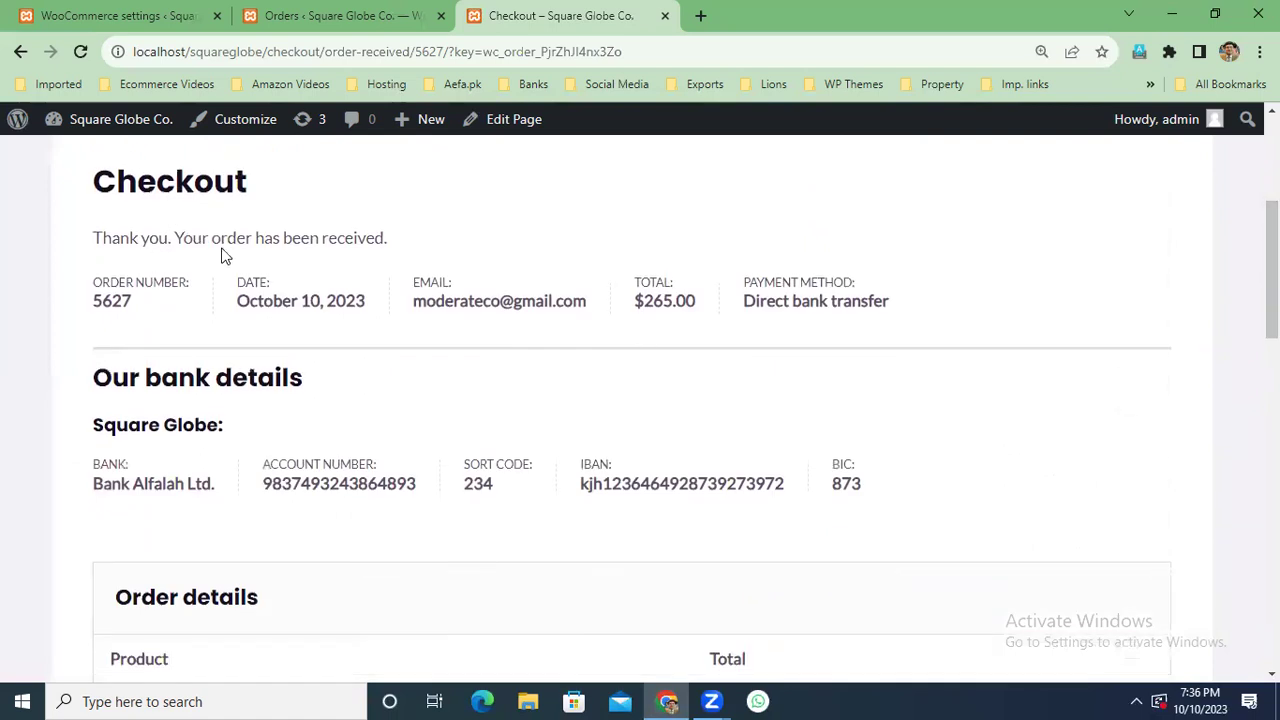
drag(80, 290, 135, 308)
click(320, 303)
drag(587, 302, 418, 303)
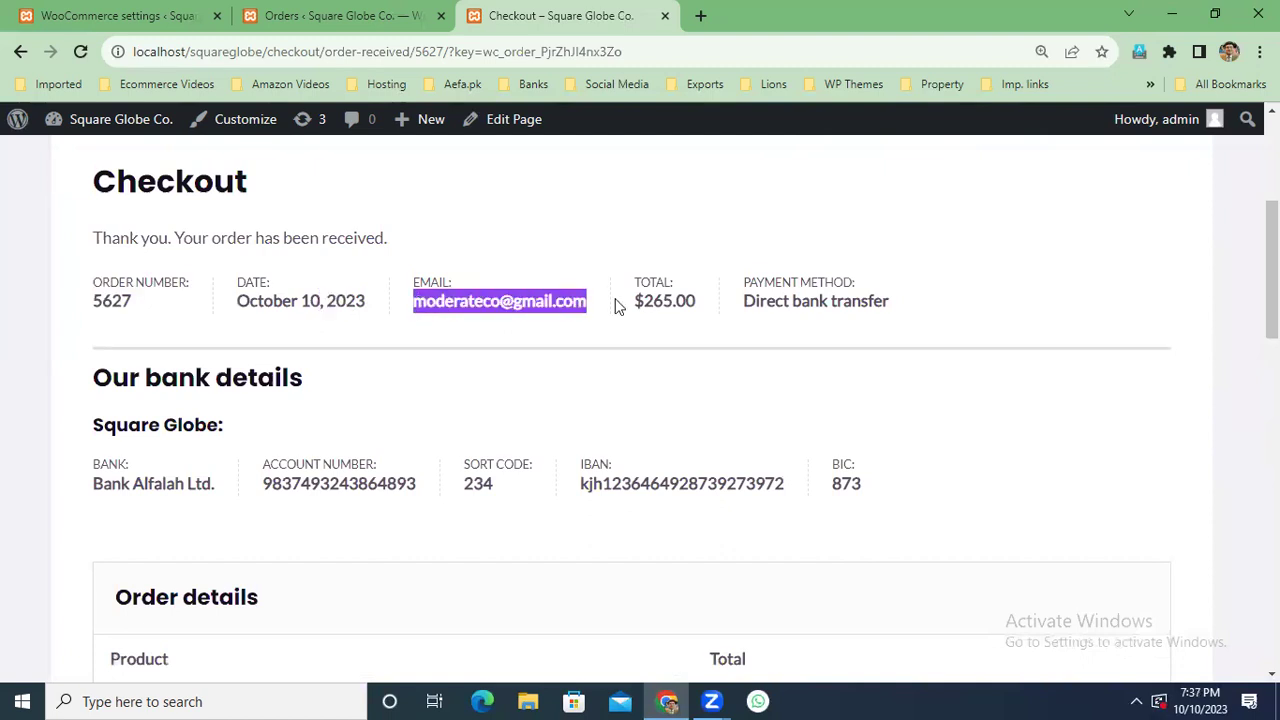
drag(714, 304, 636, 302)
drag(890, 303, 738, 309)
scroll(377, 277, down, 1)
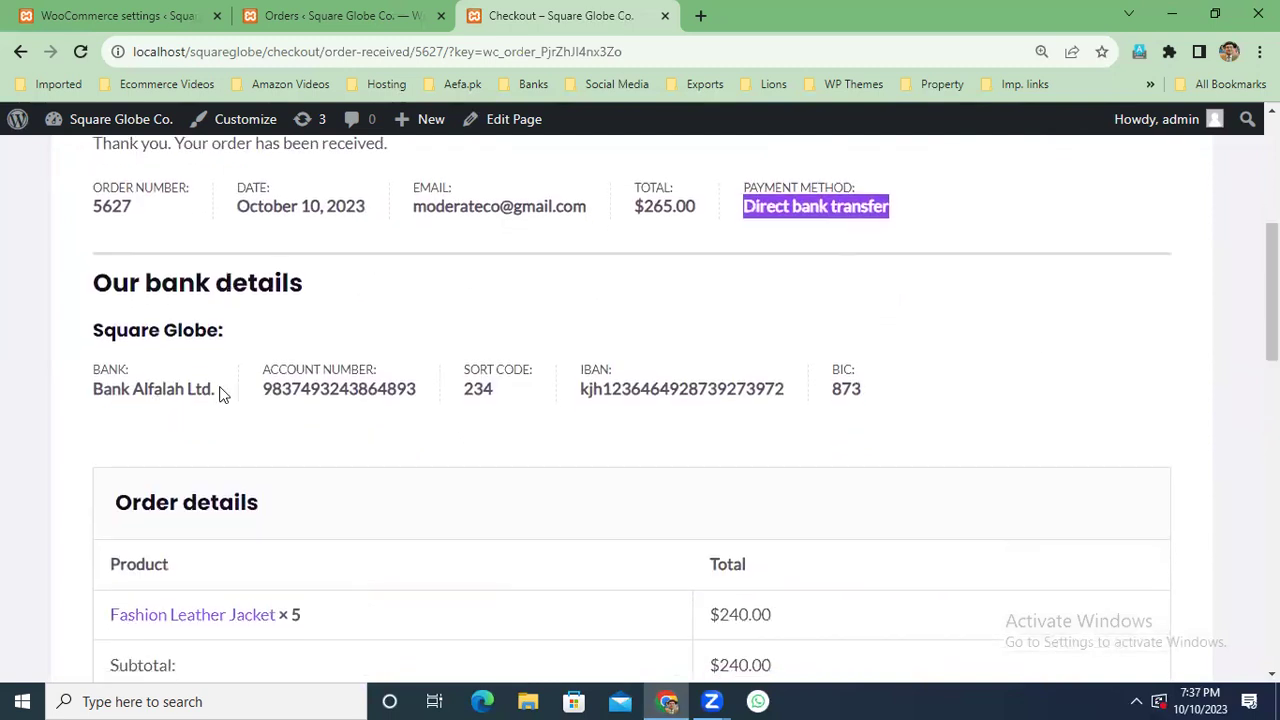
drag(223, 394, 100, 388)
drag(423, 391, 226, 394)
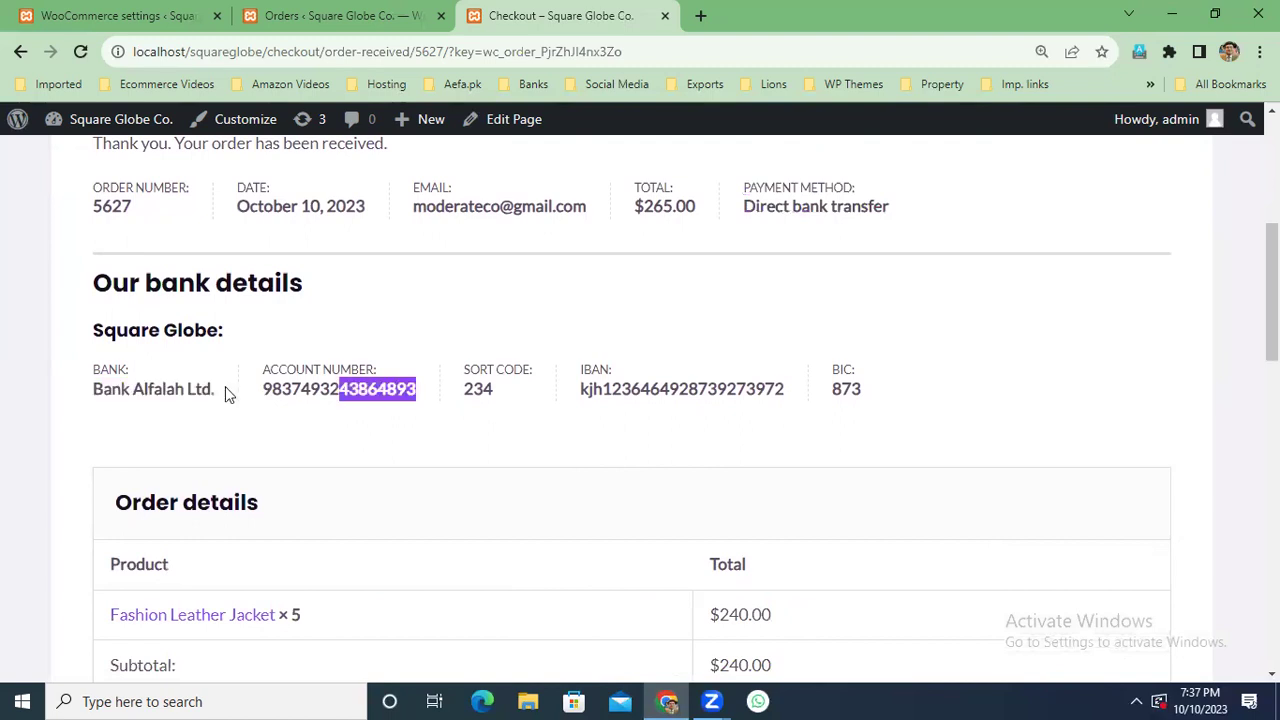
click(425, 393)
drag(425, 393, 545, 393)
drag(806, 392, 610, 392)
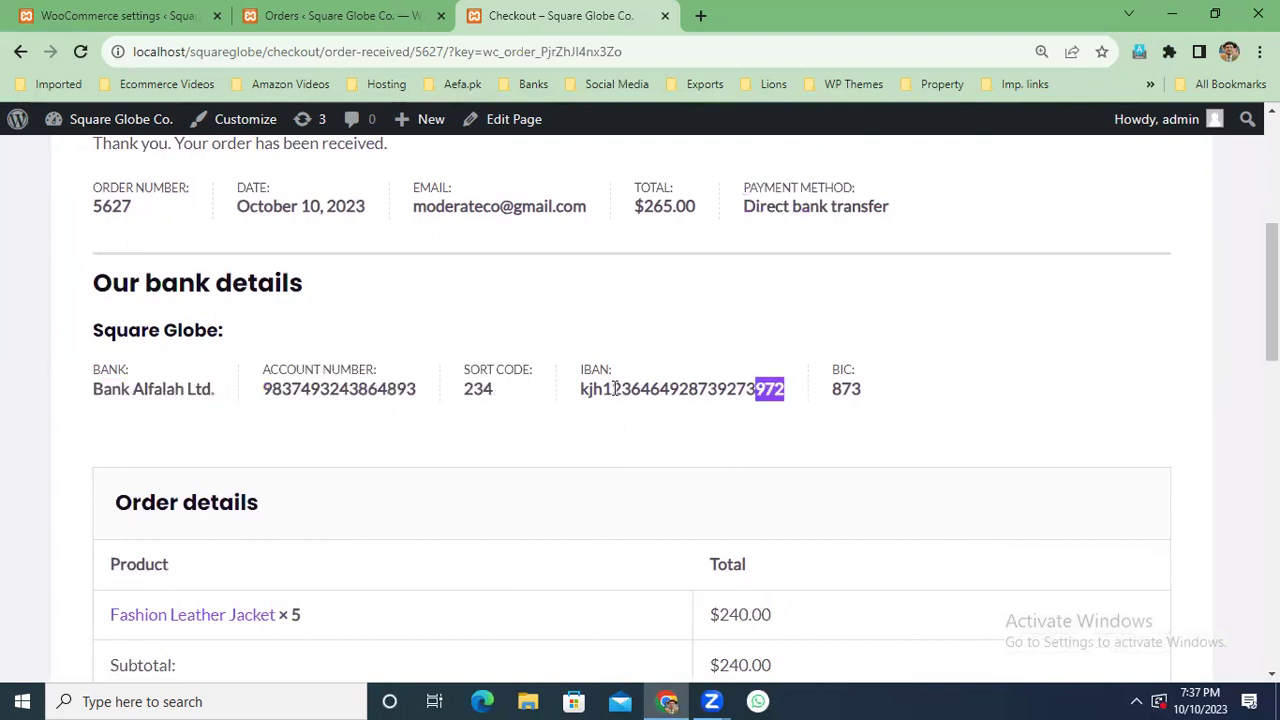
drag(886, 397, 817, 395)
drag(226, 331, 85, 338)
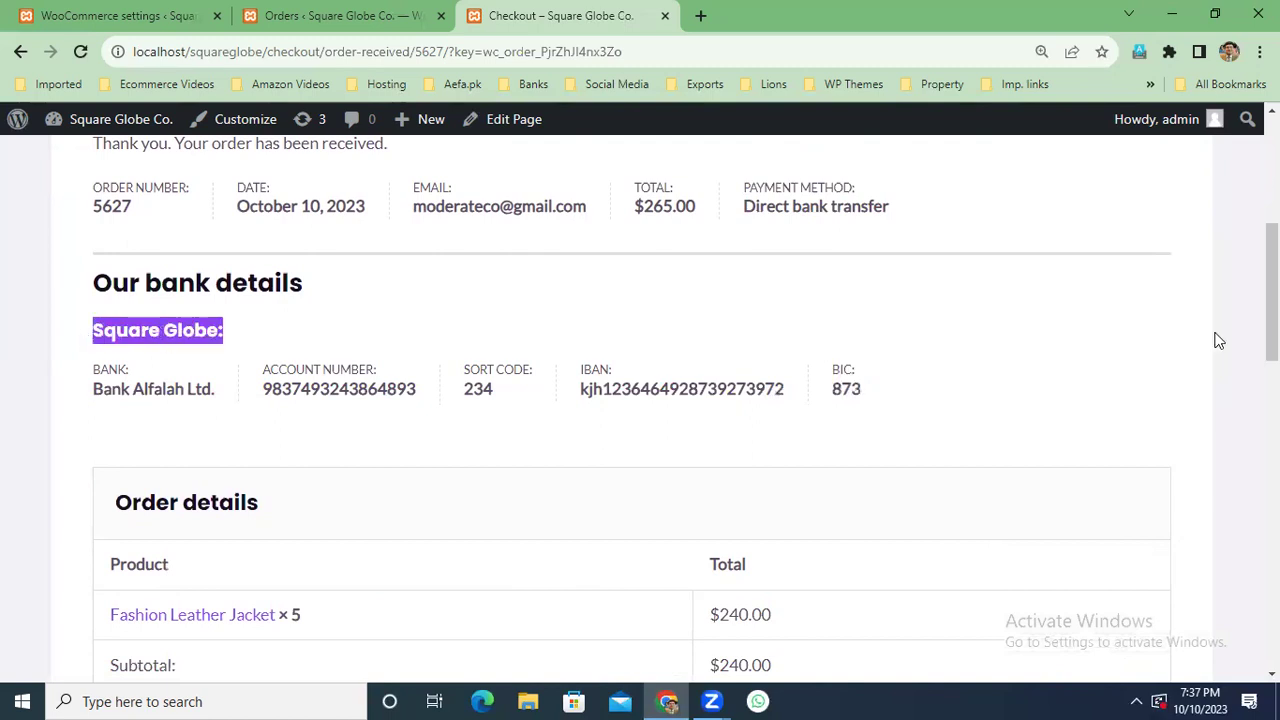
scroll(1271, 300, down, 3)
scroll(1271, 300, up, 3)
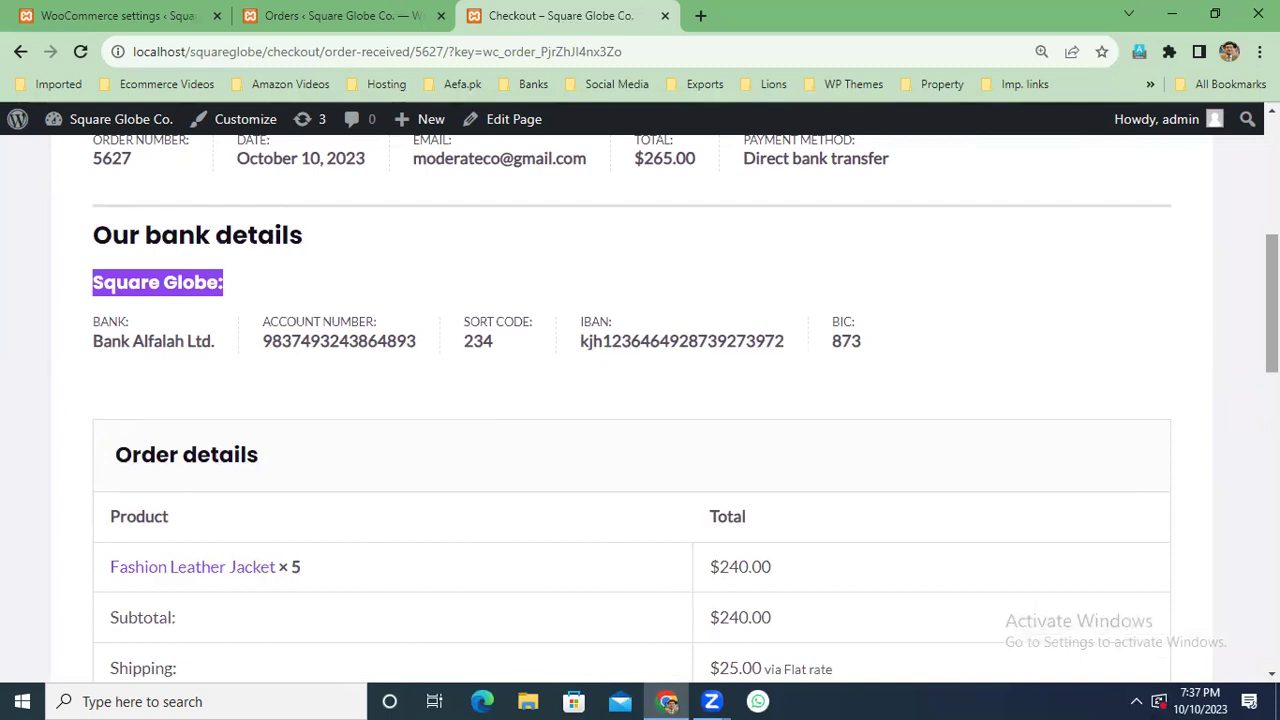
scroll(640, 400, down, 5)
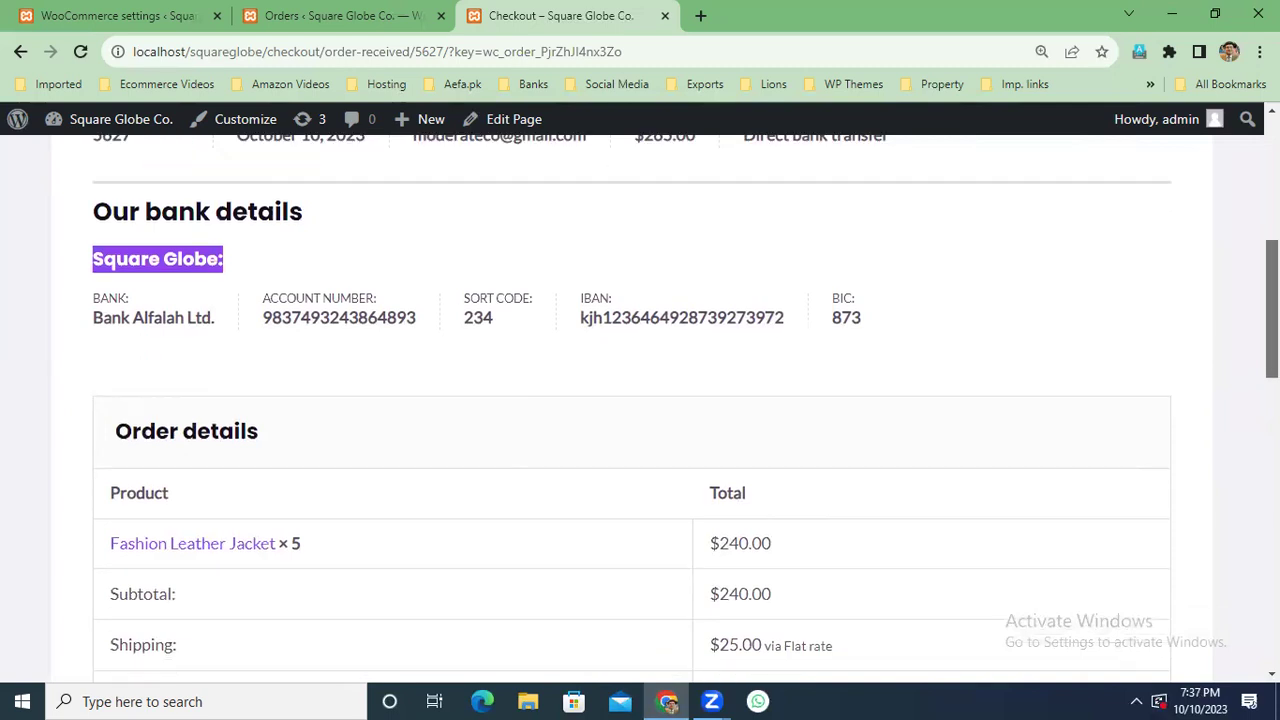
scroll(640, 400, up, 5)
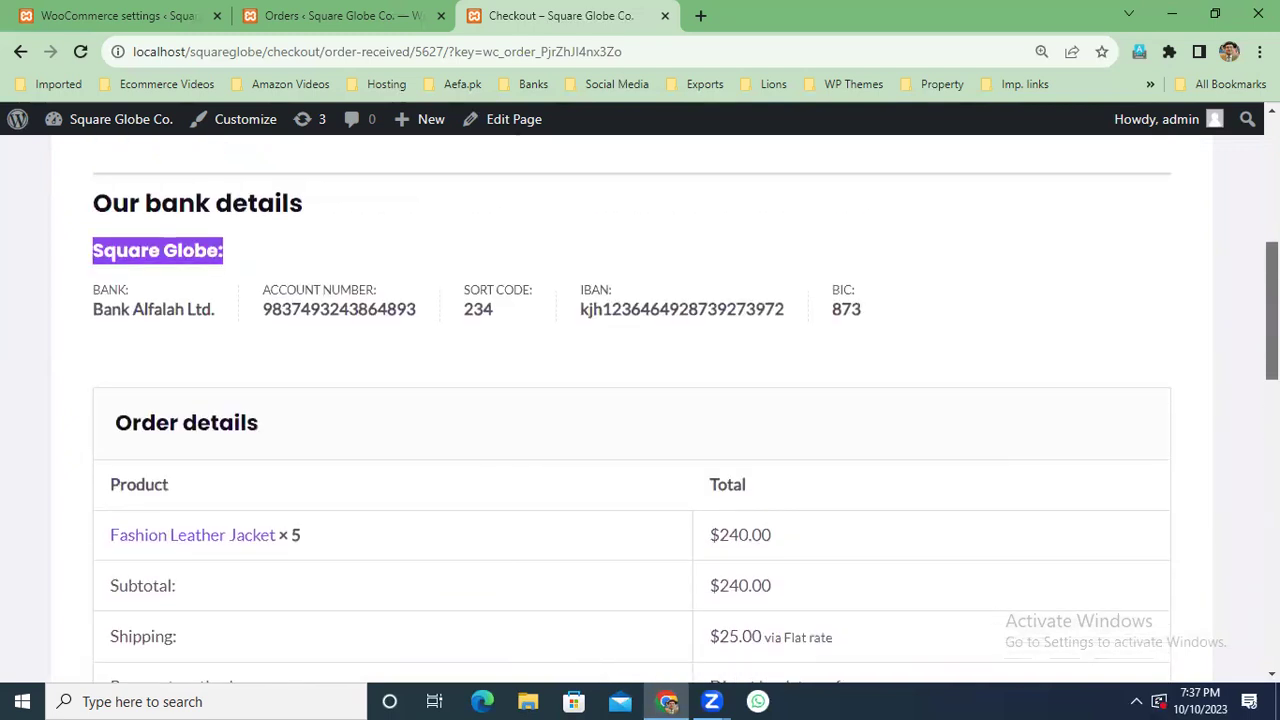
scroll(640, 400, down, 4)
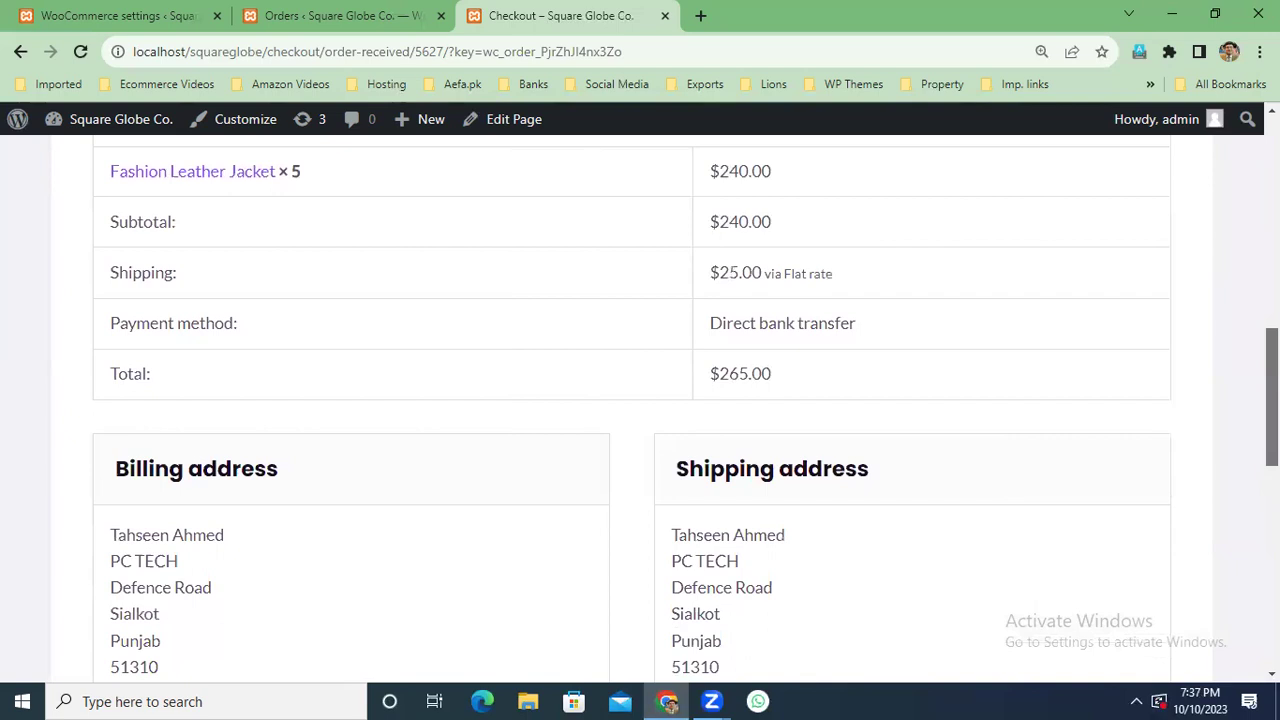
scroll(640, 400, down, 5)
scroll(640, 400, up, 15)
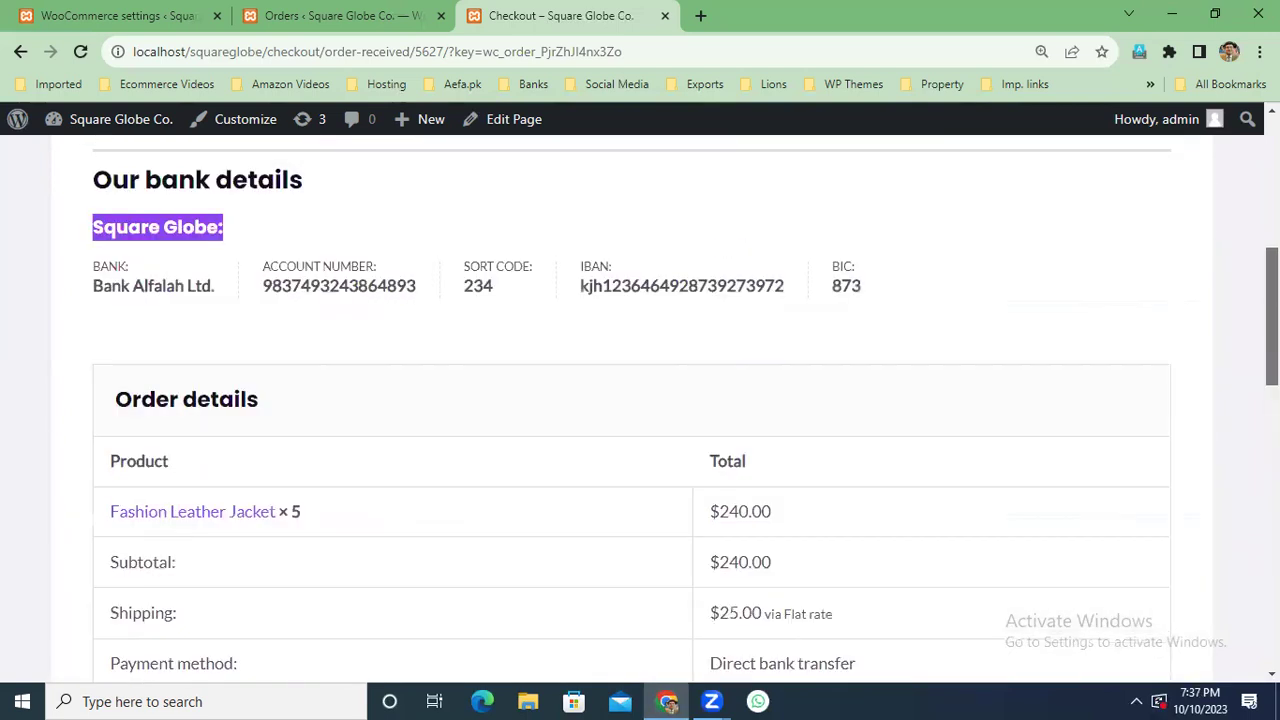
Open the Gmail inbox bookmark in a new tab and check the signed-in account.
click(700, 15)
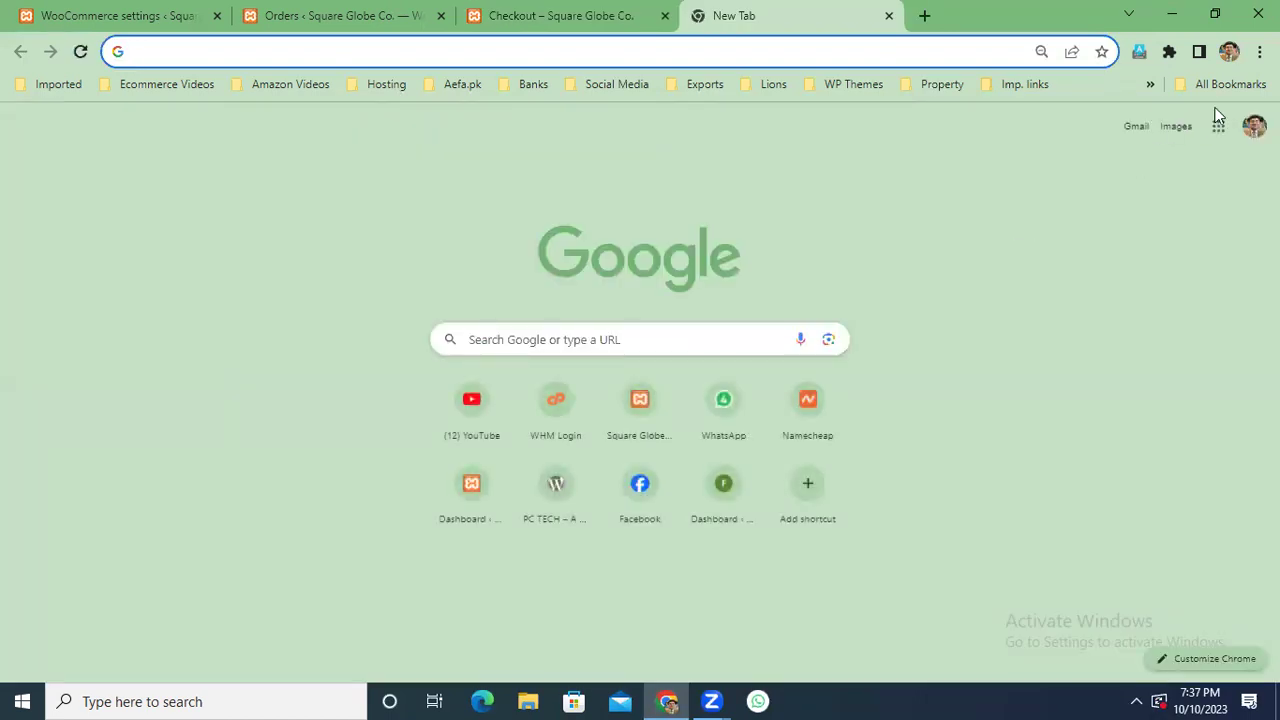
click(1150, 84)
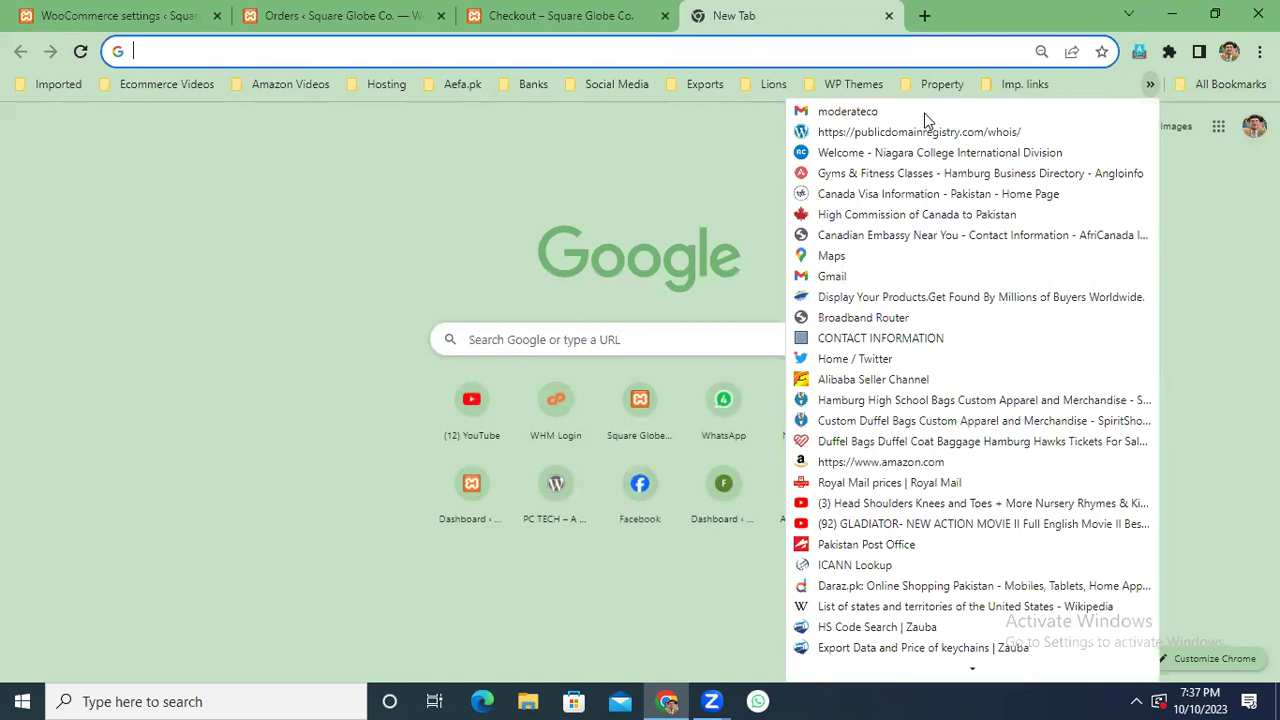
click(924, 113)
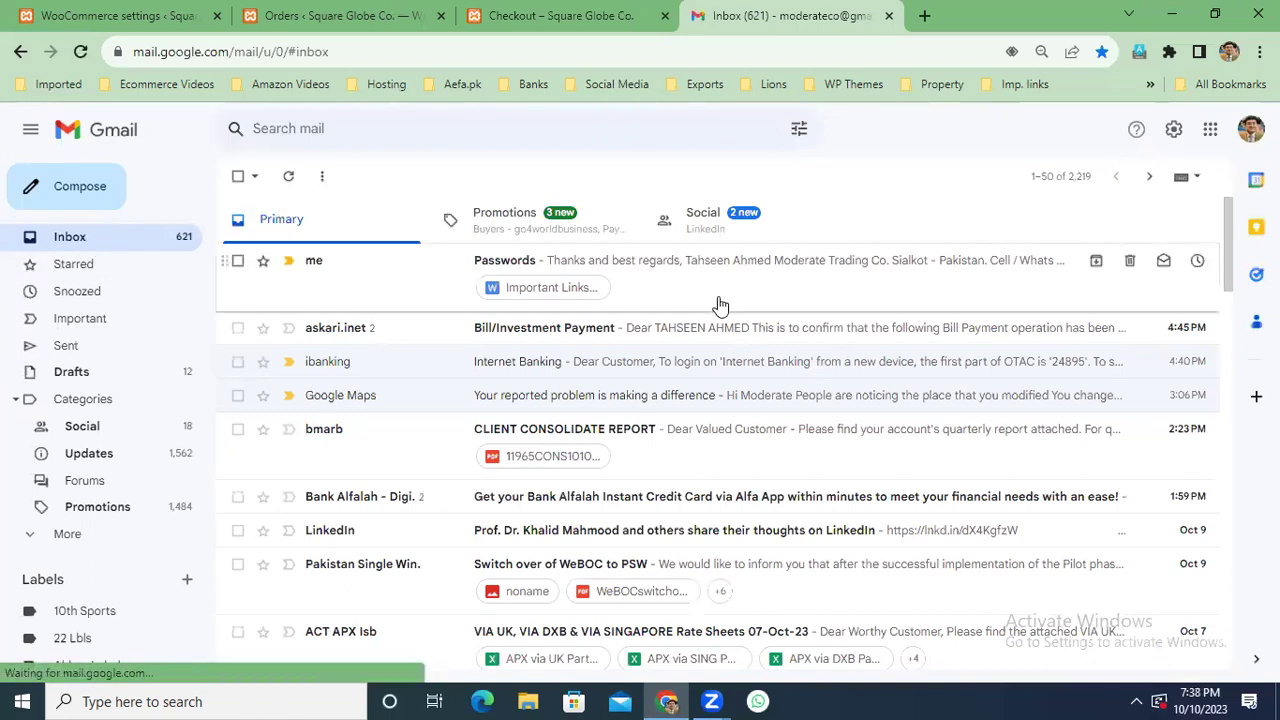
click(1250, 129)
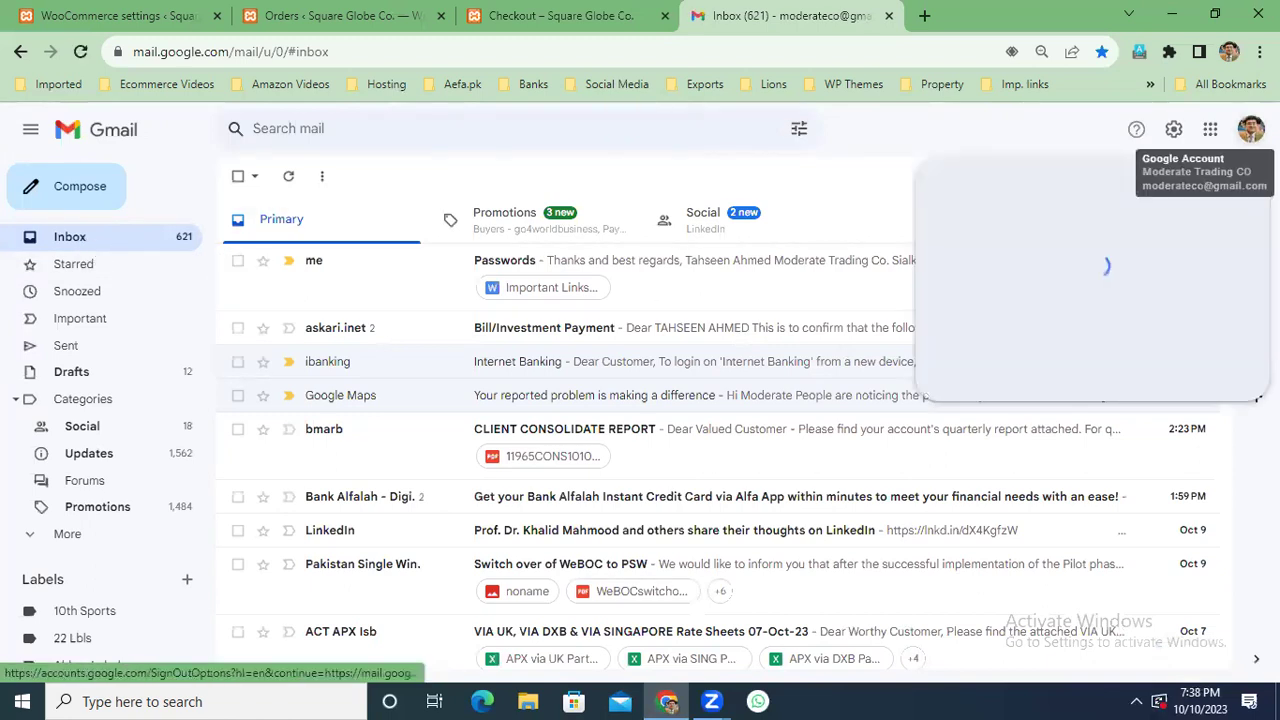
click(928, 128)
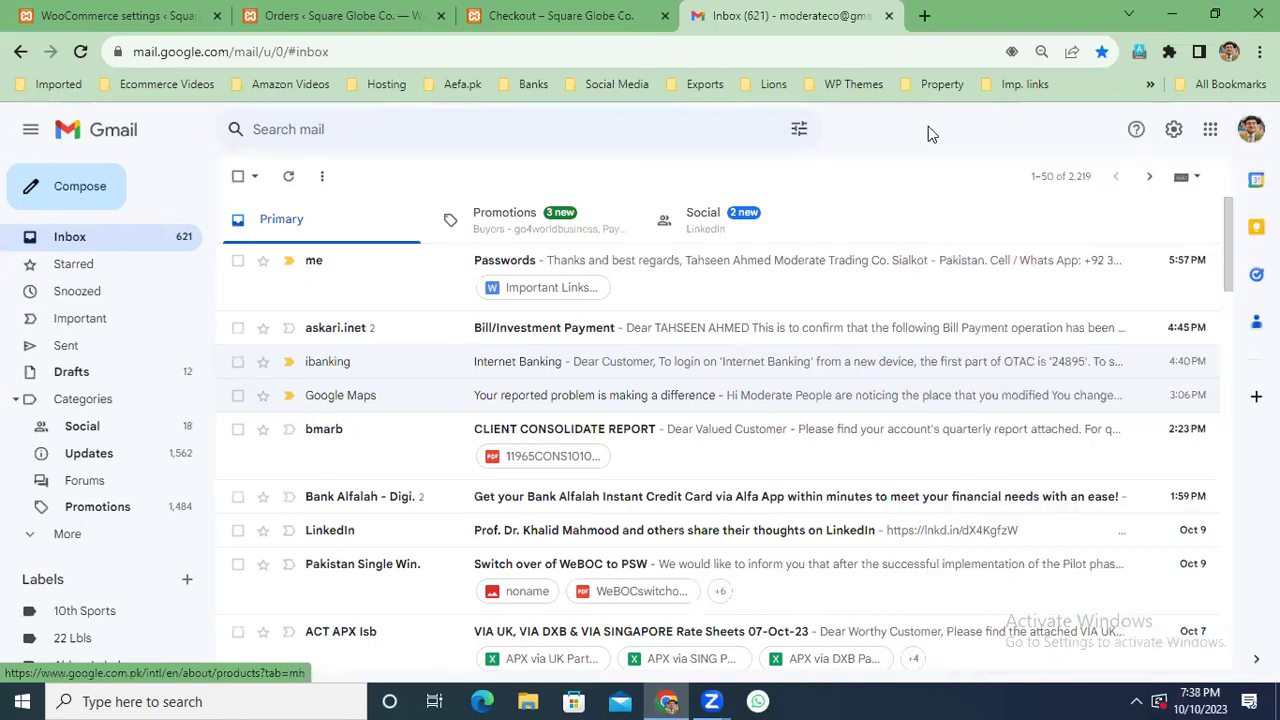
Browse the Promotions, Social and Primary categories, then return to the order-received page.
click(582, 236)
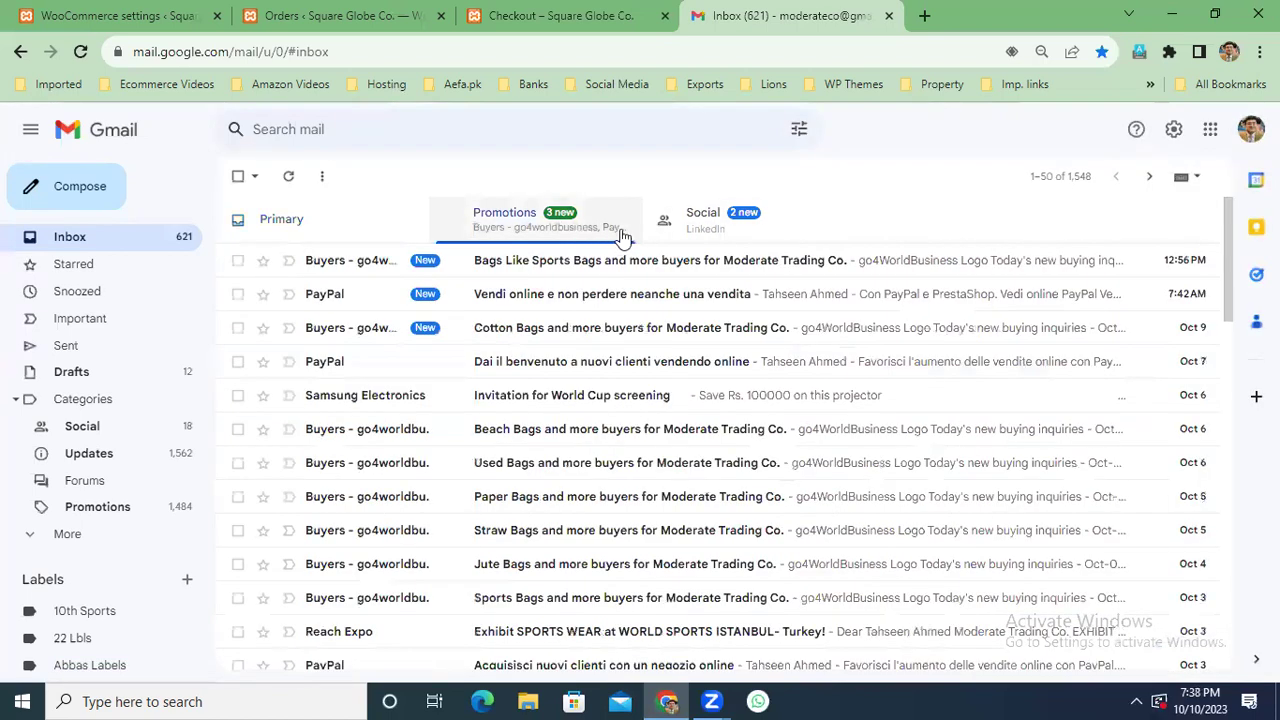
click(700, 230)
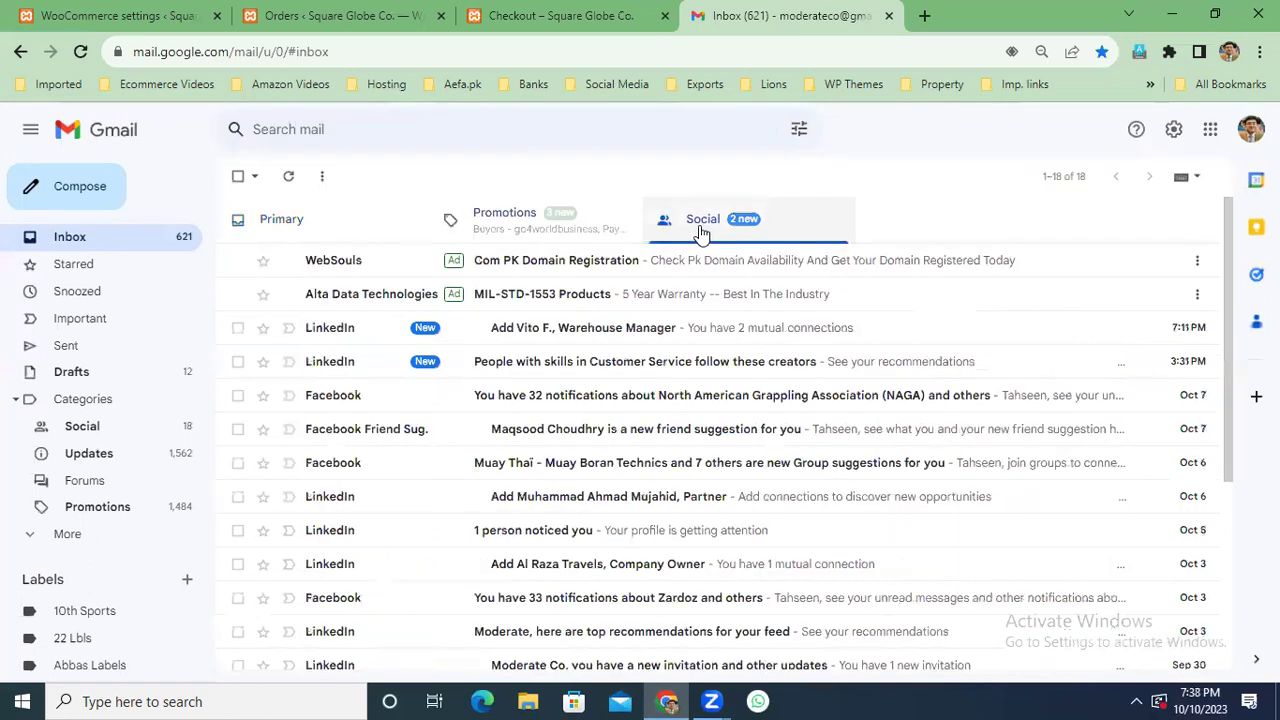
click(357, 237)
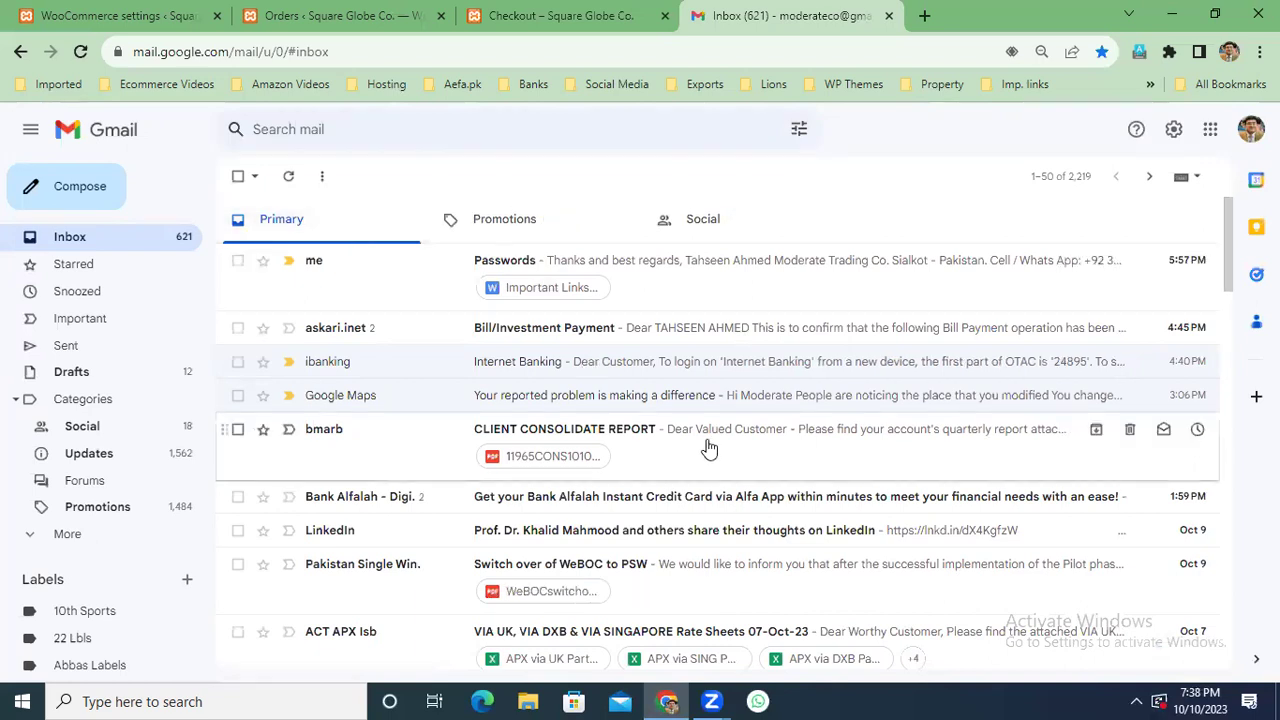
click(594, 14)
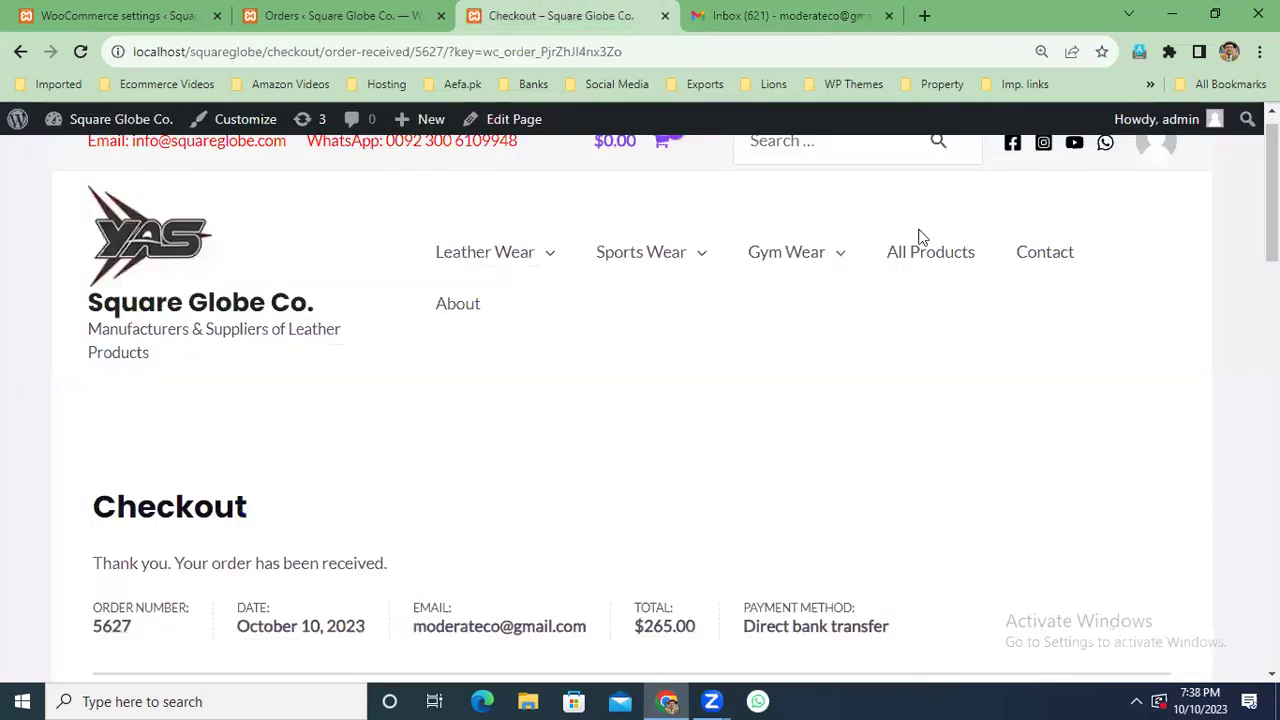
scroll(922, 237, down, 1)
scroll(1243, 563, down, 14)
scroll(1243, 563, up, 3)
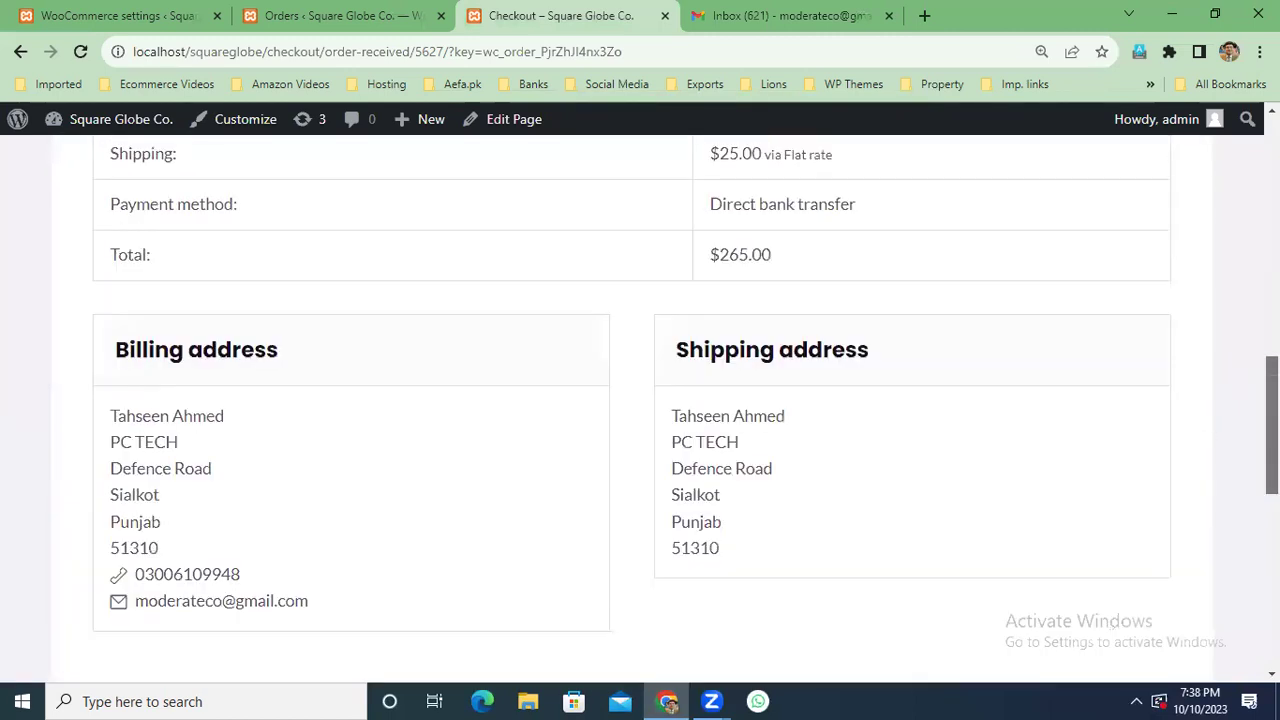
scroll(640, 400, up, 8)
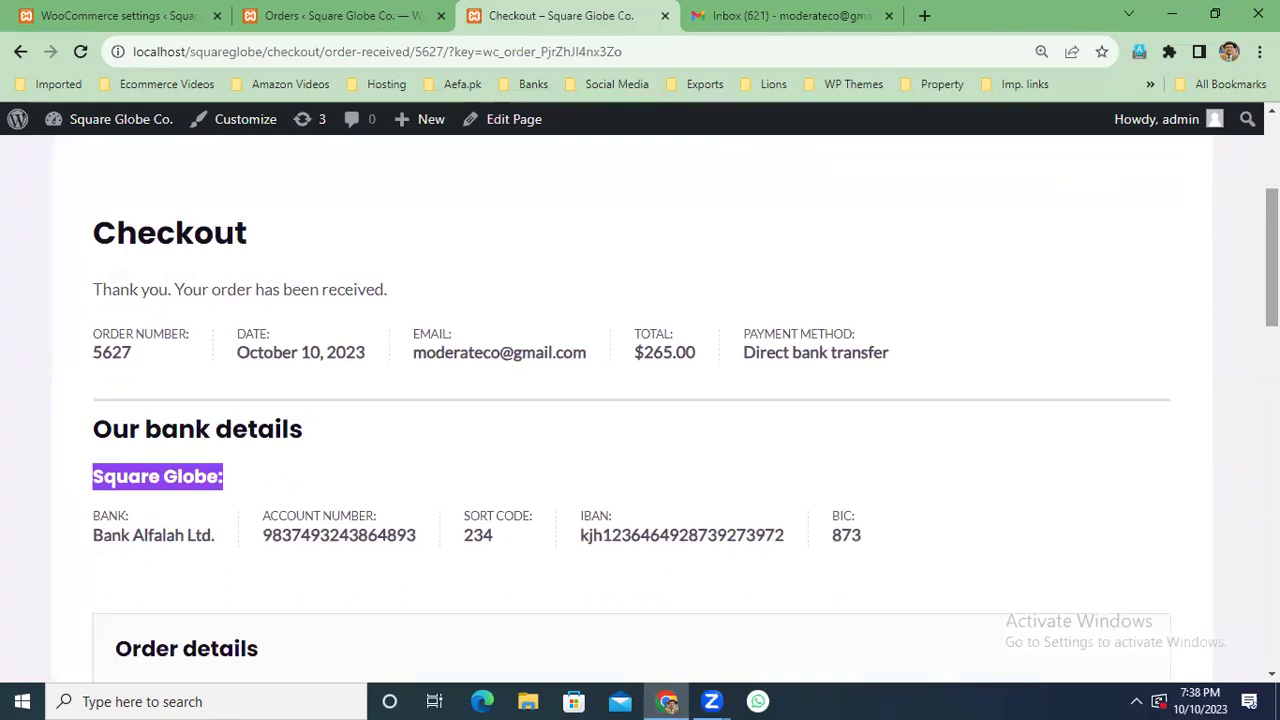
scroll(640, 400, up, 3)
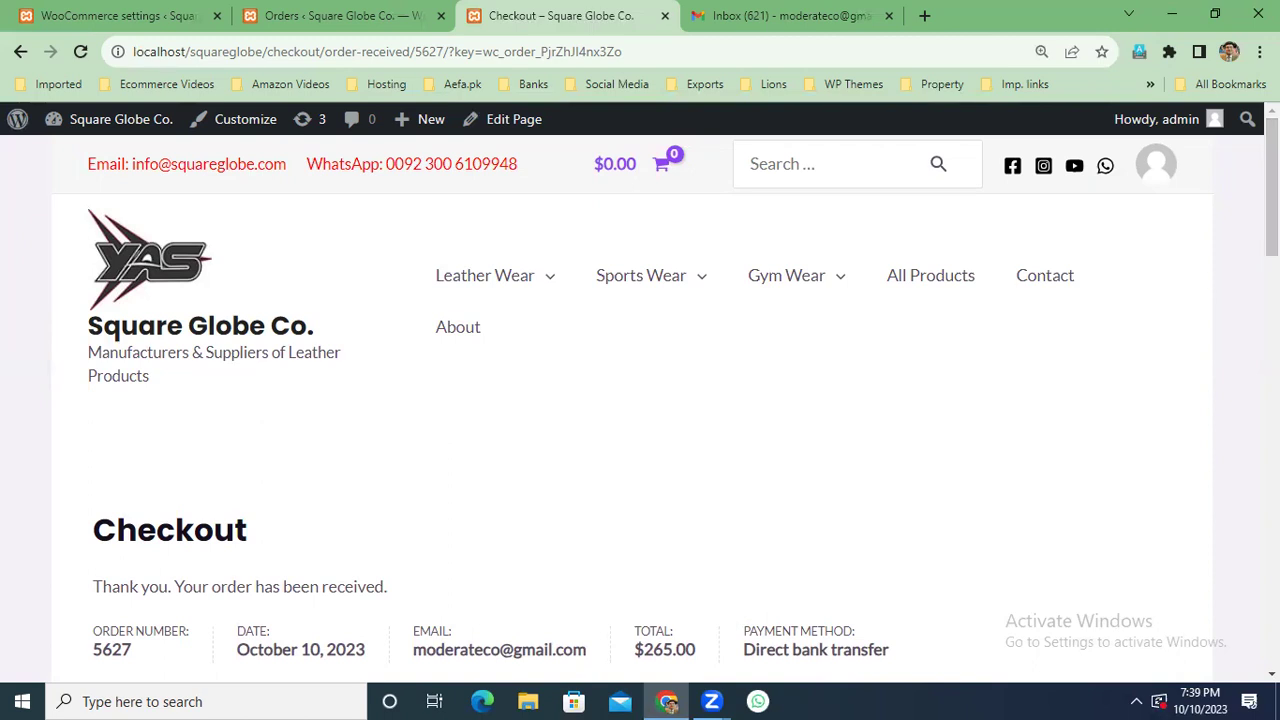
Close the Gmail tab and bring the WooCommerce Payments settings tab back to the front.
scroll(640, 400, down, 6)
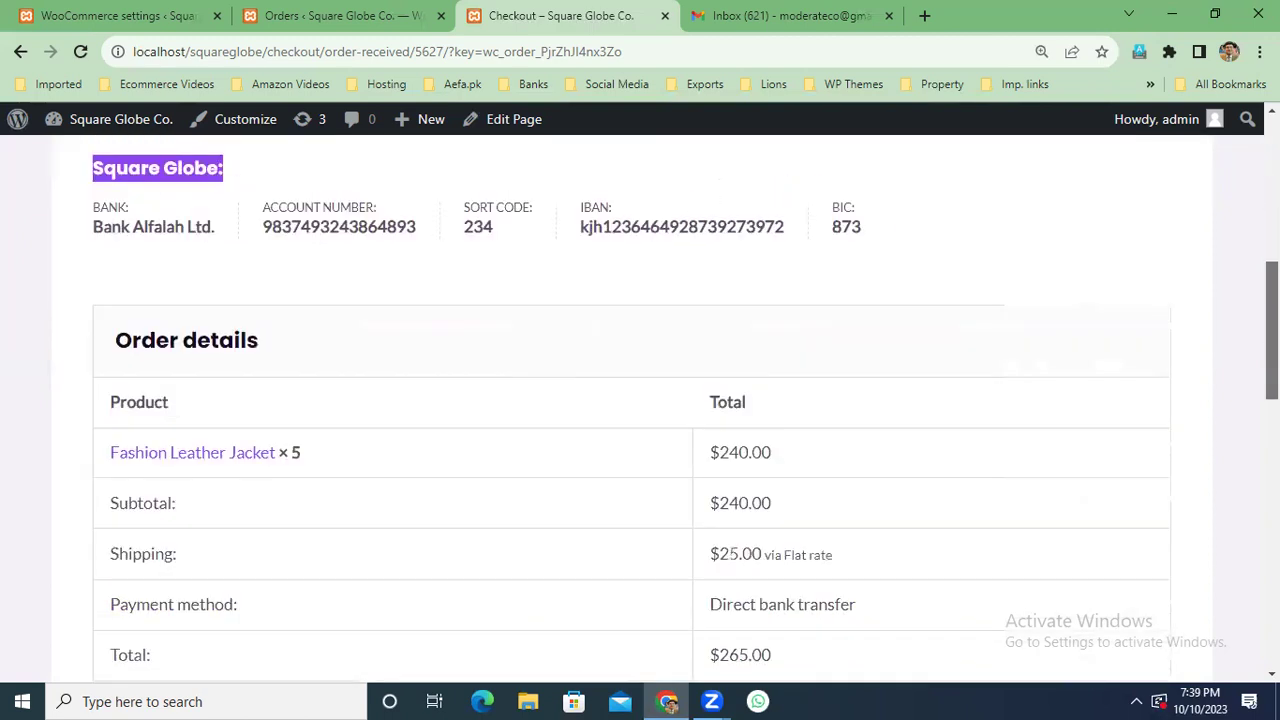
scroll(640, 400, down, 4)
scroll(640, 400, up, 10)
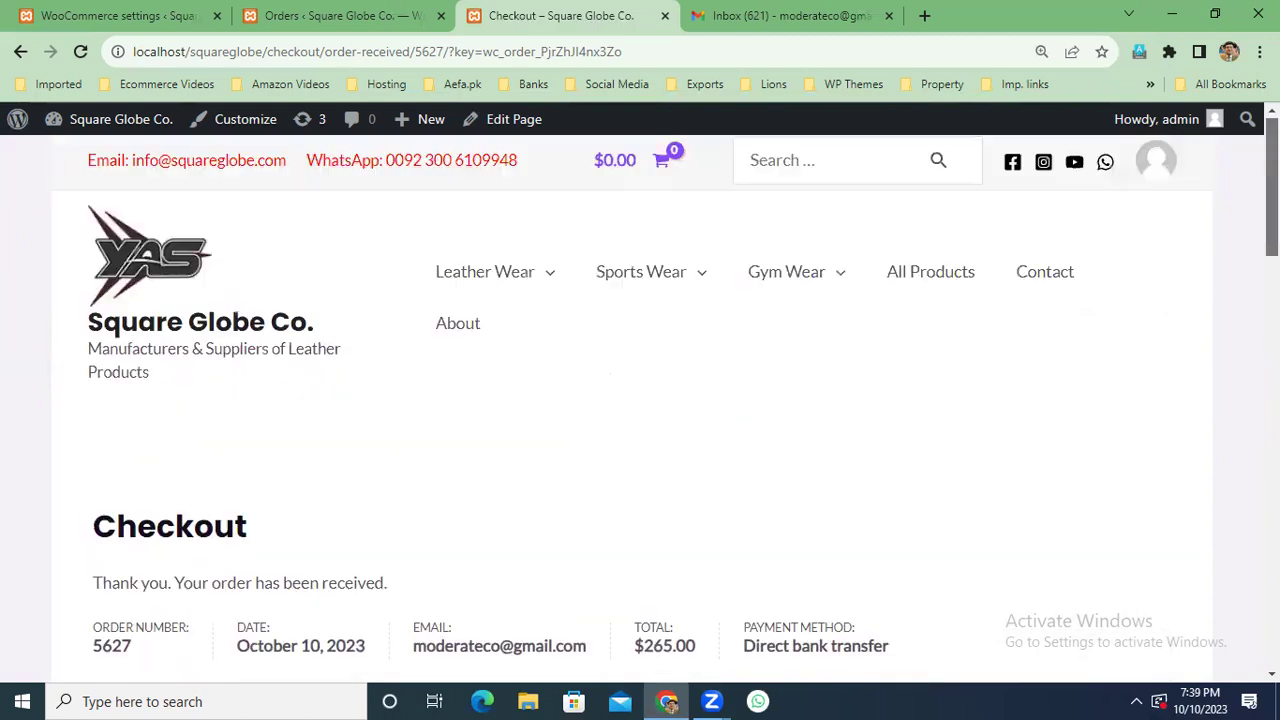
click(310, 12)
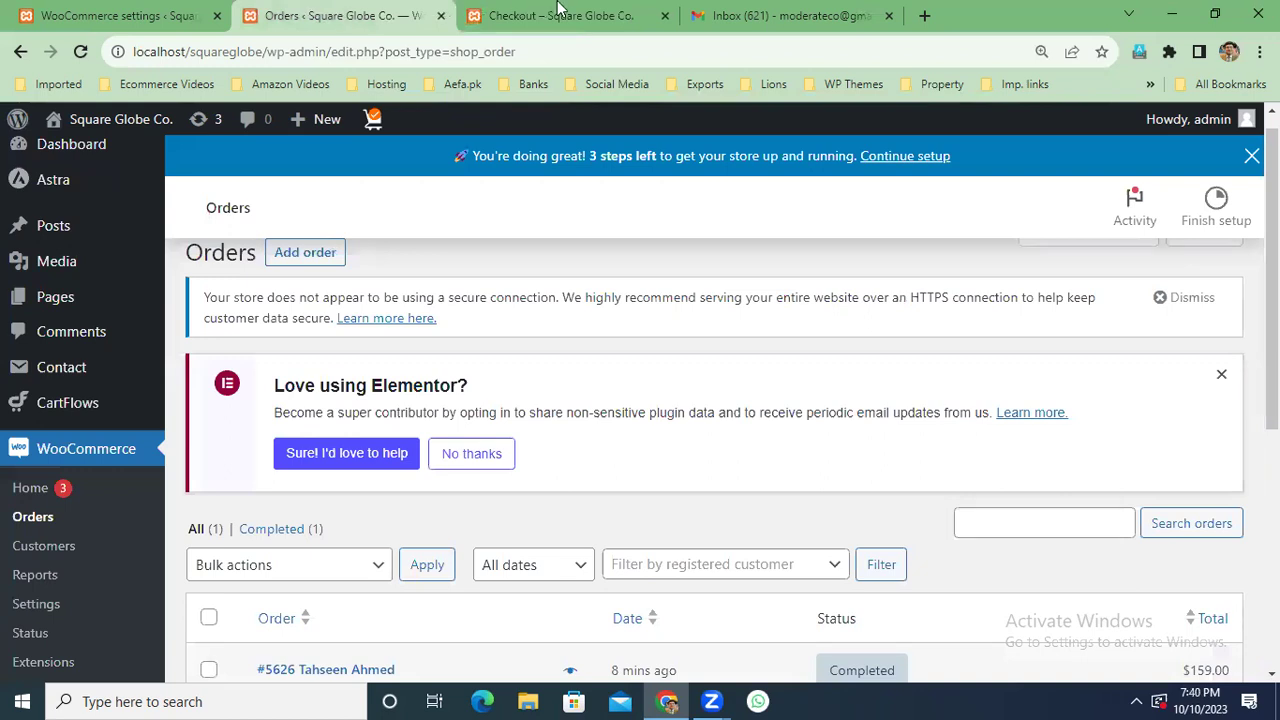
click(591, 18)
click(766, 18)
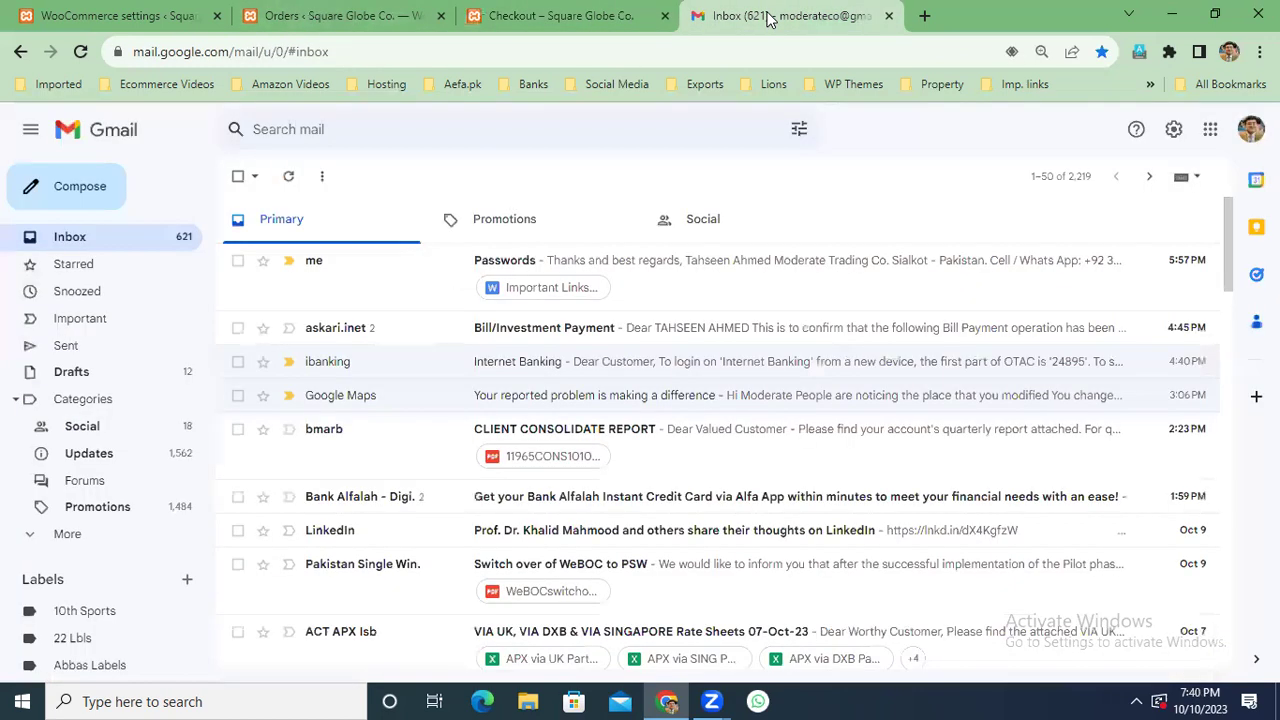
click(888, 16)
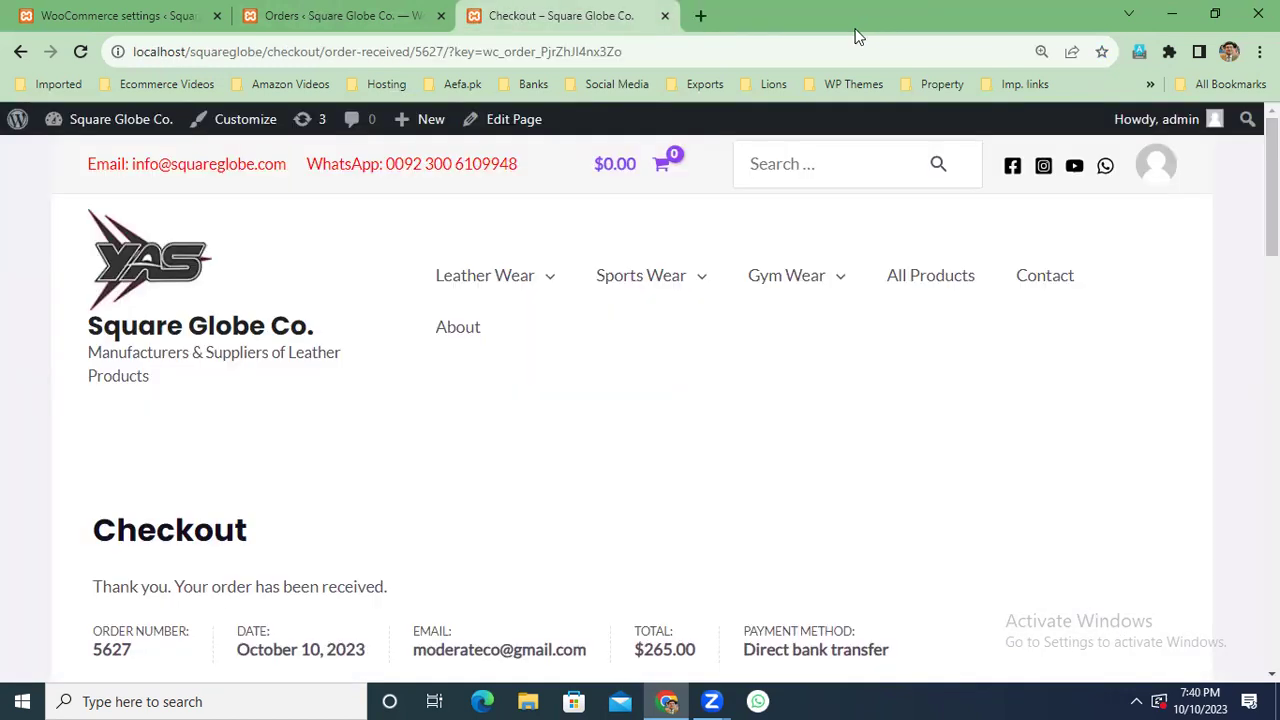
click(322, 15)
click(165, 16)
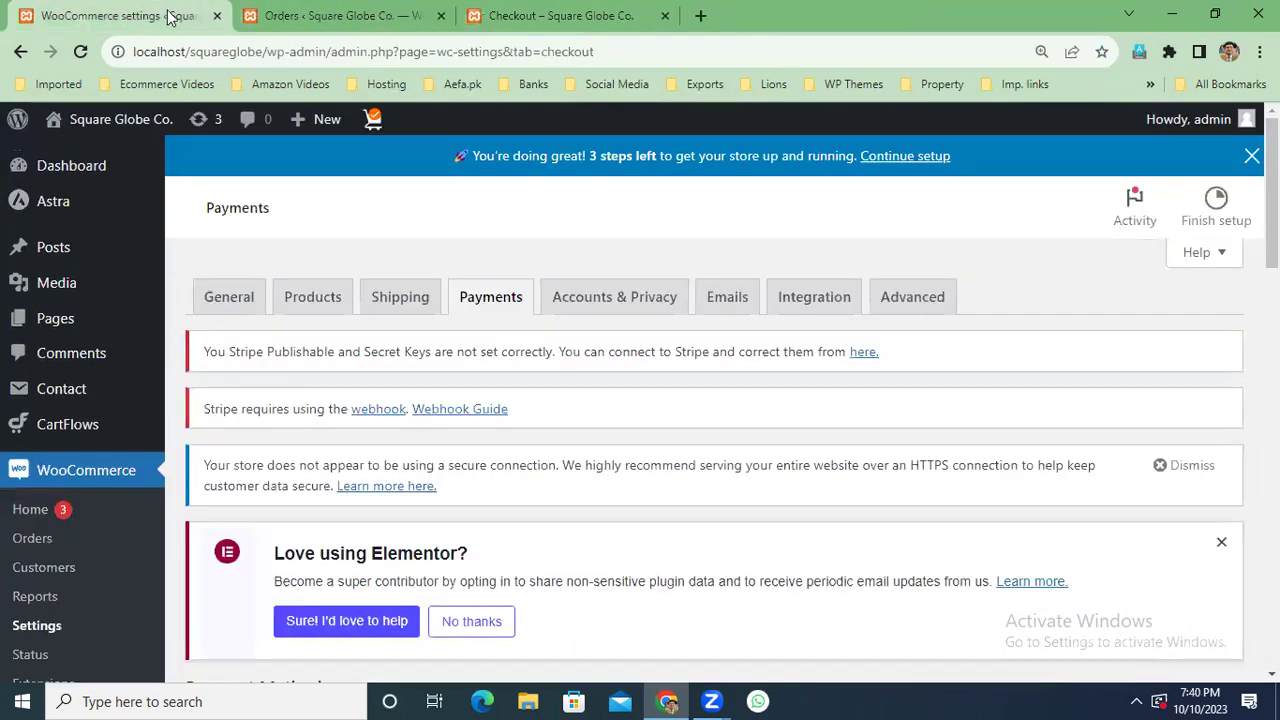